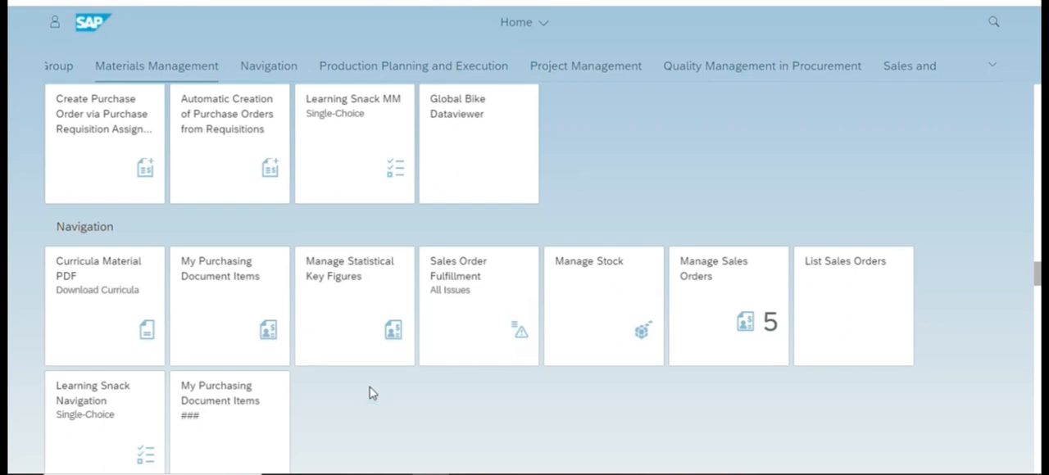
click(594, 193)
click(483, 405)
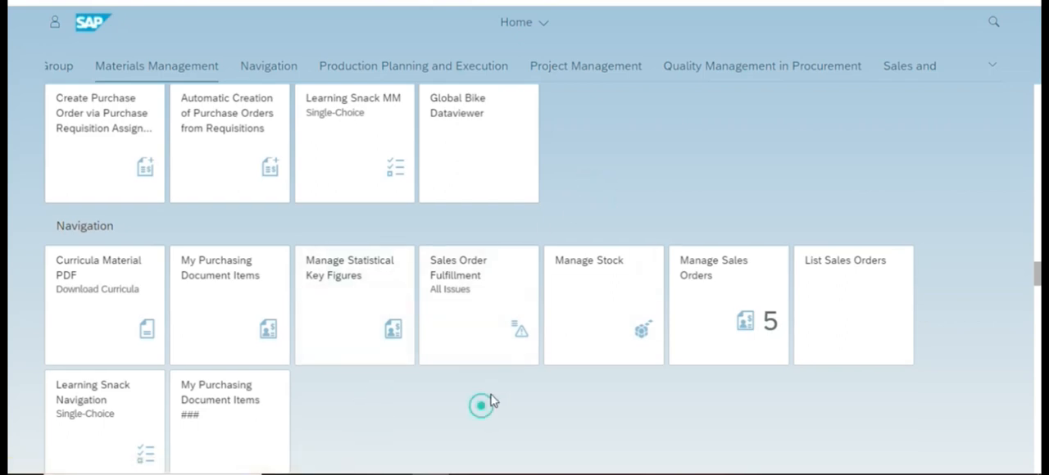
scroll(488, 398, down, 3)
scroll(490, 391, up, 8)
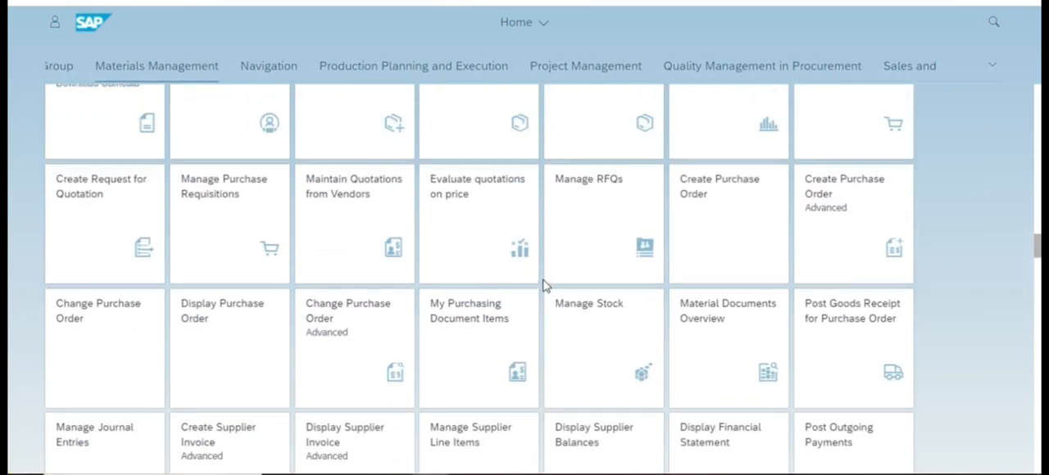
scroll(555, 295, down, 5)
Switch to Case_Study_SD_en.pdf in Edge and review its title page, scenario and process diagram.
key(alt+Tab)
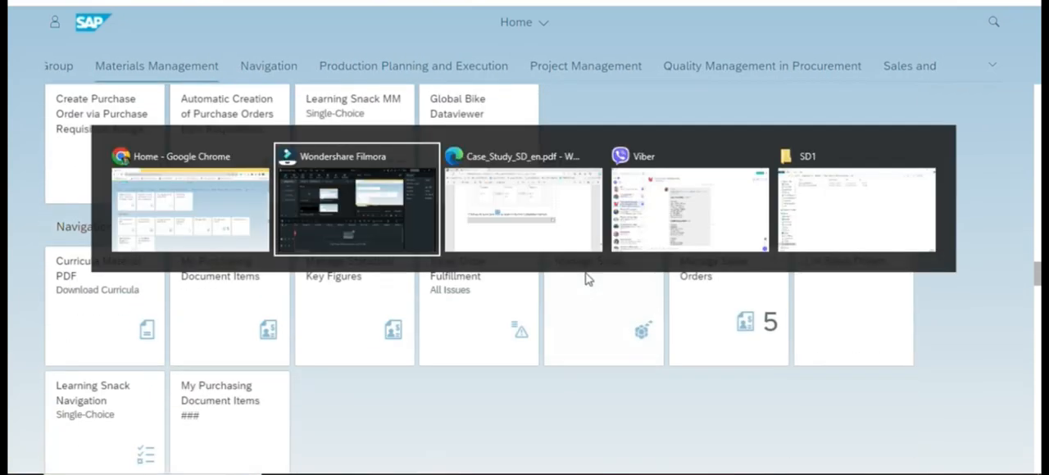
key(Tab)
scroll(1013, 392, up, 3)
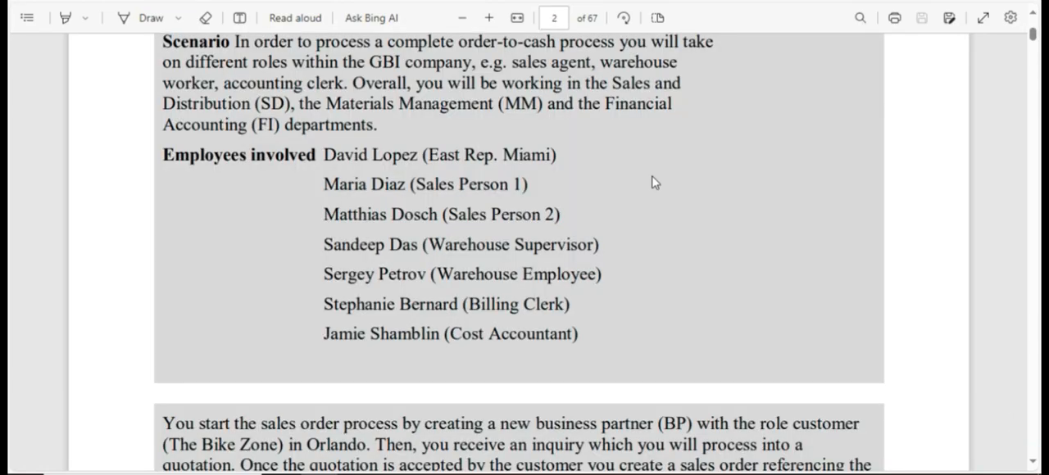
scroll(653, 164, up, 10)
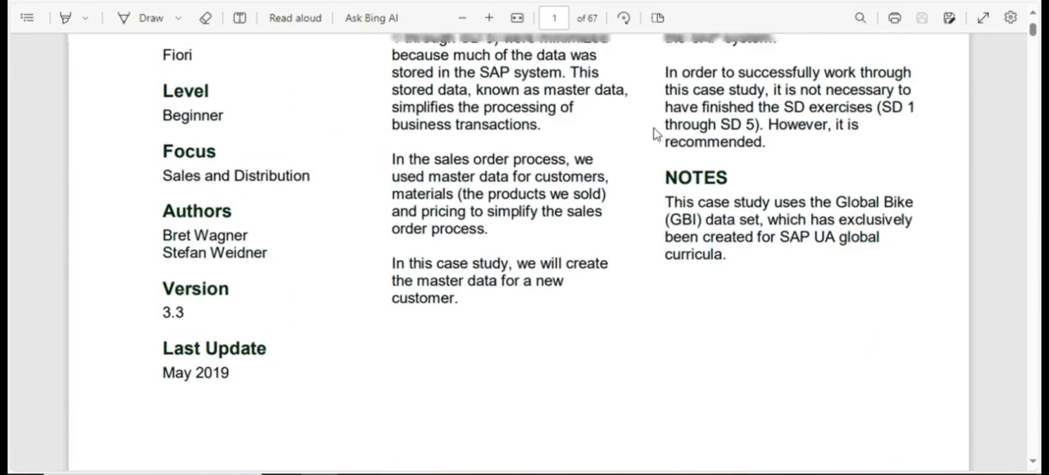
scroll(655, 134, up, 5)
scroll(628, 172, down, 1)
scroll(630, 171, down, 2)
scroll(631, 169, up, 3)
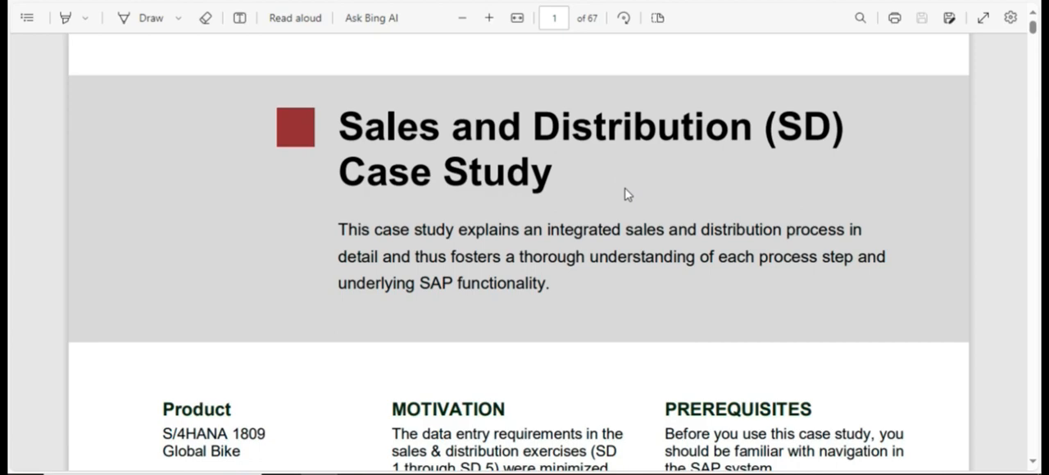
scroll(592, 189, down, 2)
scroll(593, 189, up, 2)
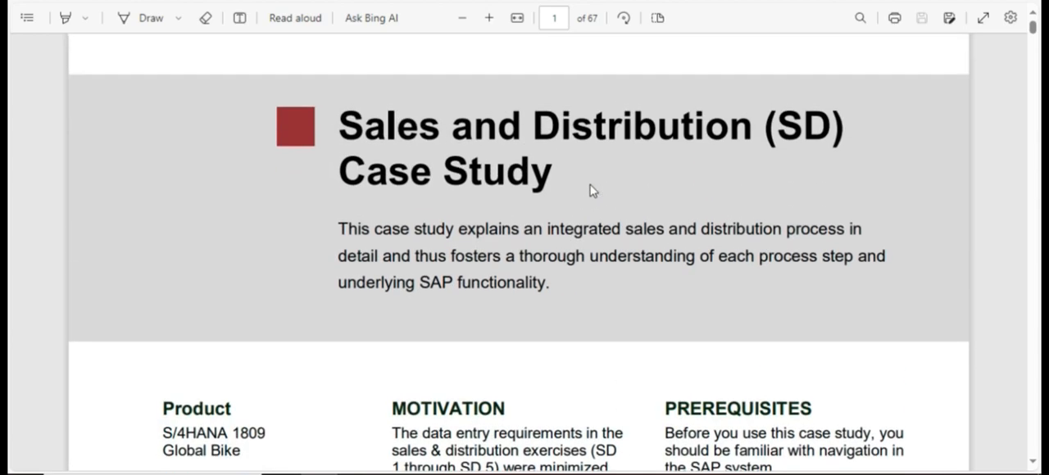
scroll(592, 189, down, 8)
scroll(593, 191, down, 15)
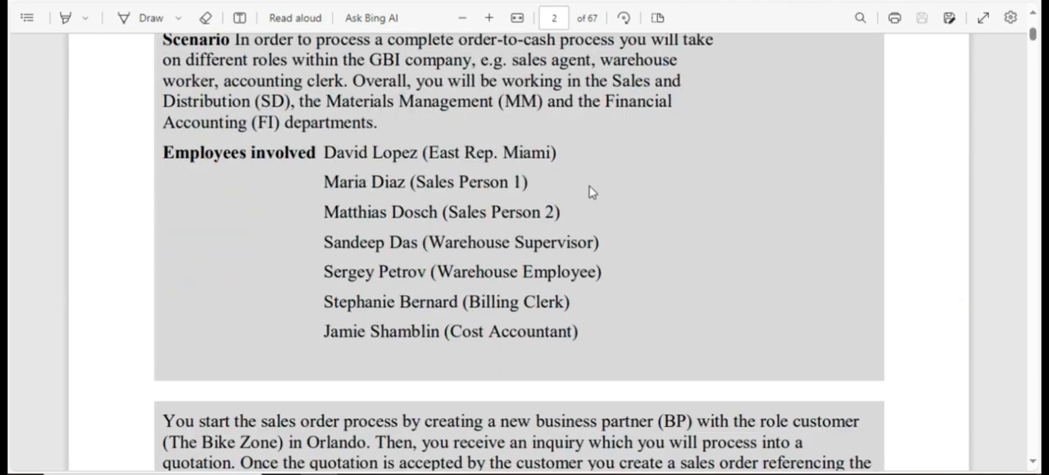
scroll(593, 193, down, 20)
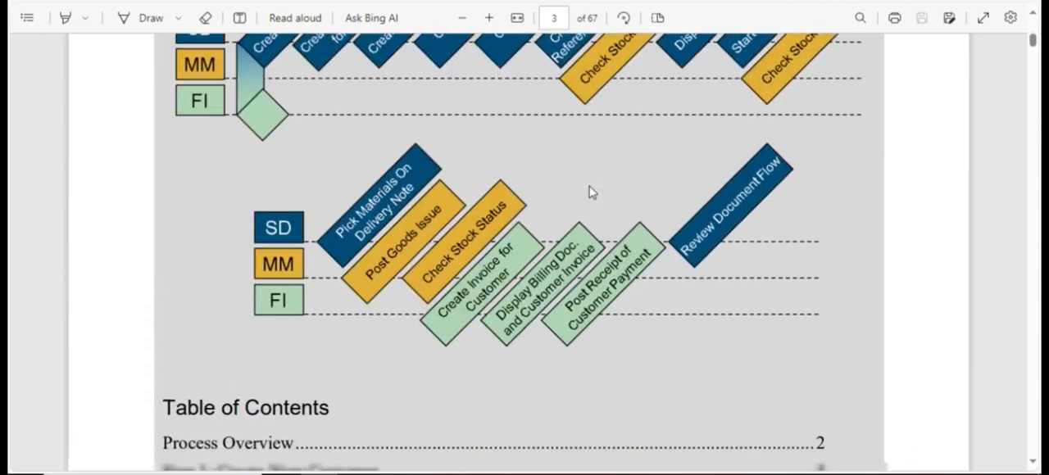
scroll(590, 197, down, 8)
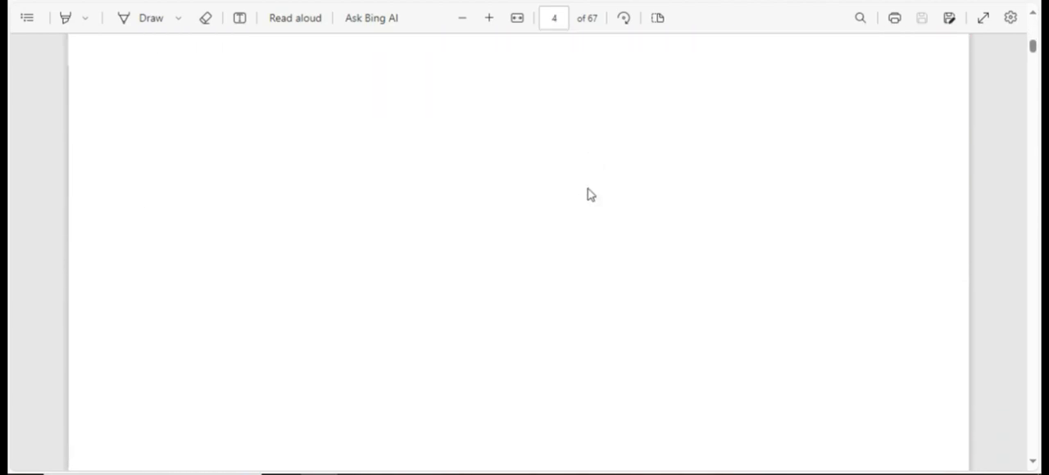
Read the case study's table of contents and the opening instructions of Step 1: Create New Customer.
scroll(590, 197, up, 10)
scroll(235, 172, up, 5)
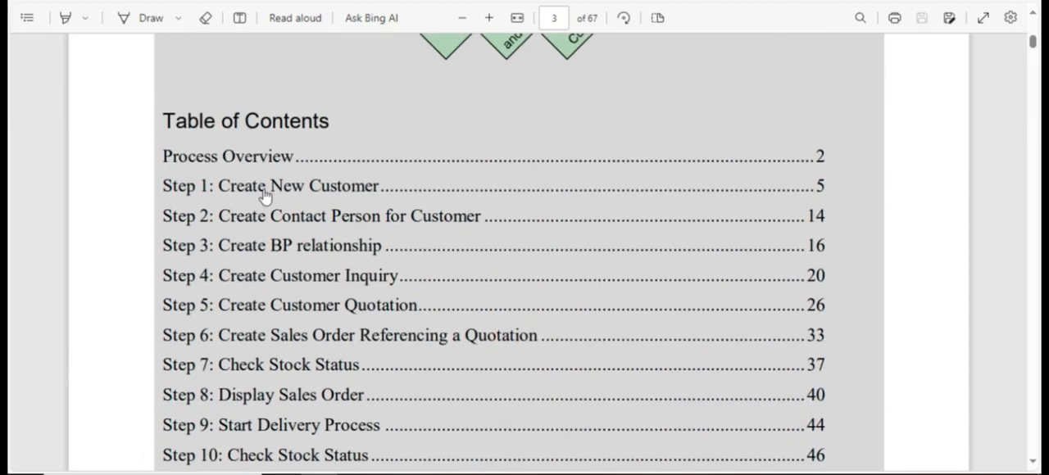
scroll(215, 196, down, 6)
scroll(221, 211, down, 3)
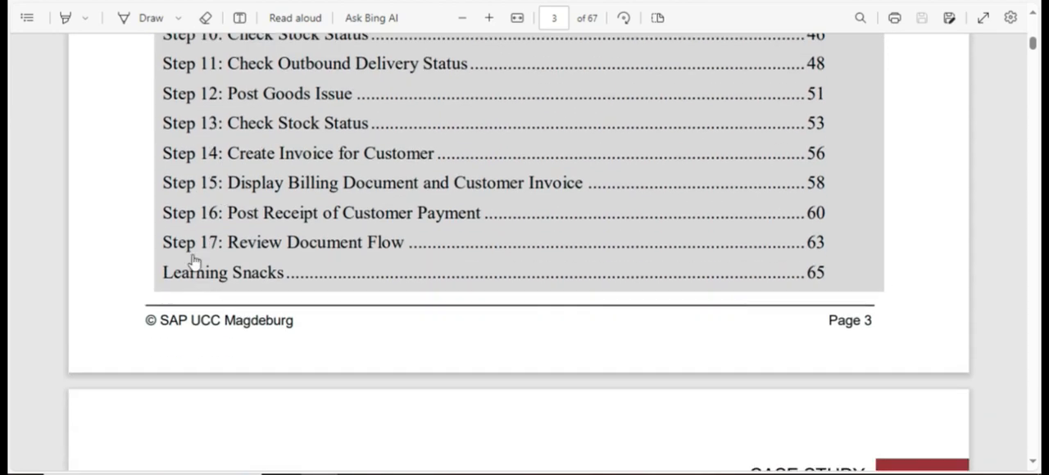
scroll(301, 250, up, 10)
scroll(302, 250, up, 1)
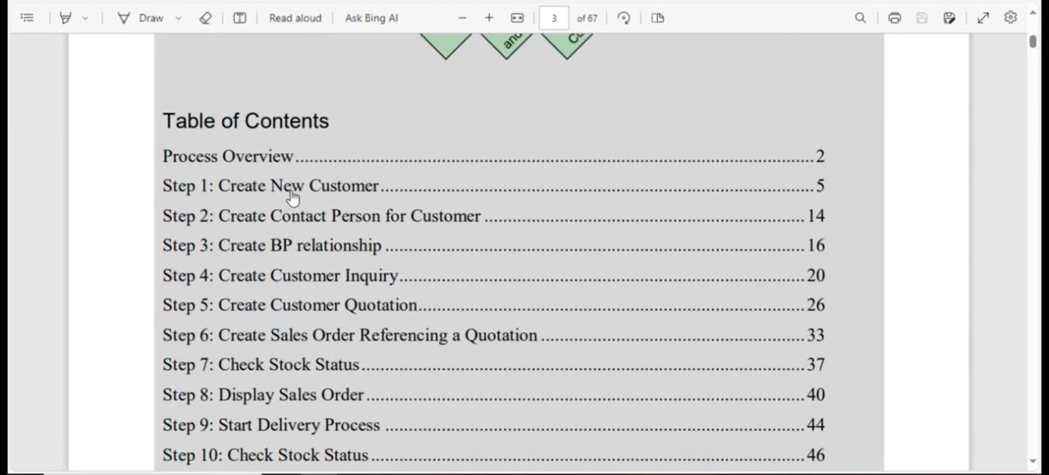
scroll(402, 276, down, 5)
scroll(373, 297, down, 3)
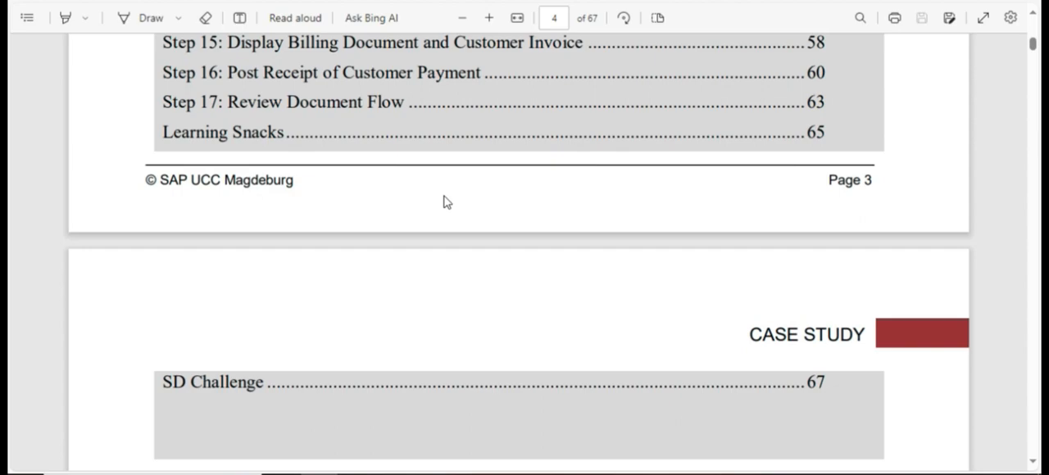
scroll(445, 200, down, 15)
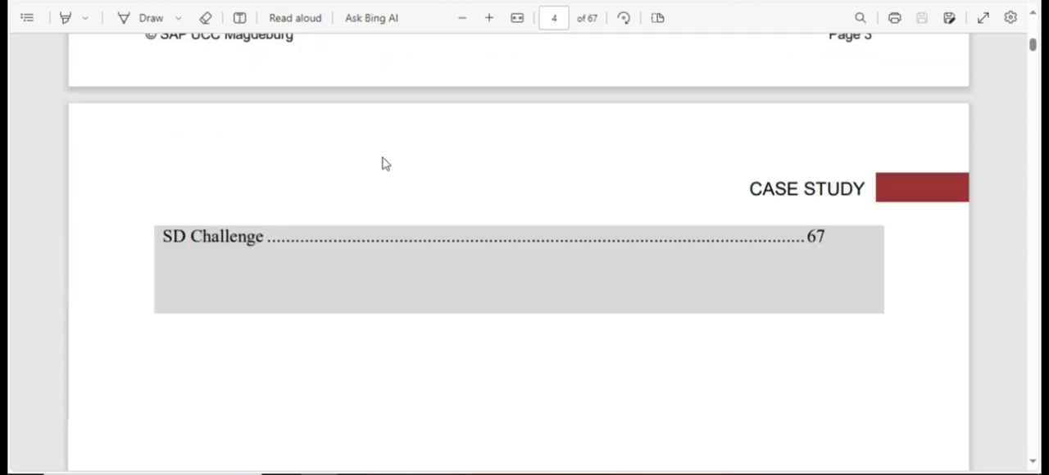
scroll(427, 215, up, 1)
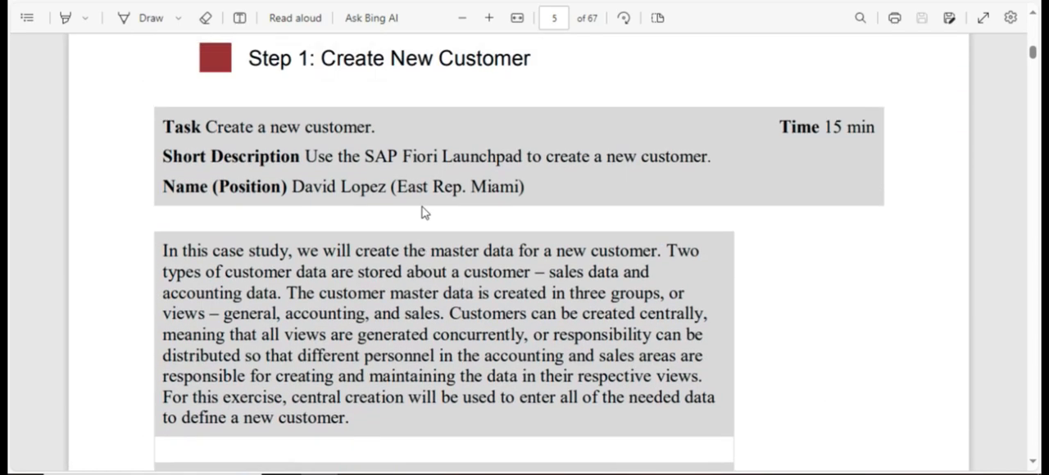
scroll(442, 199, down, 9)
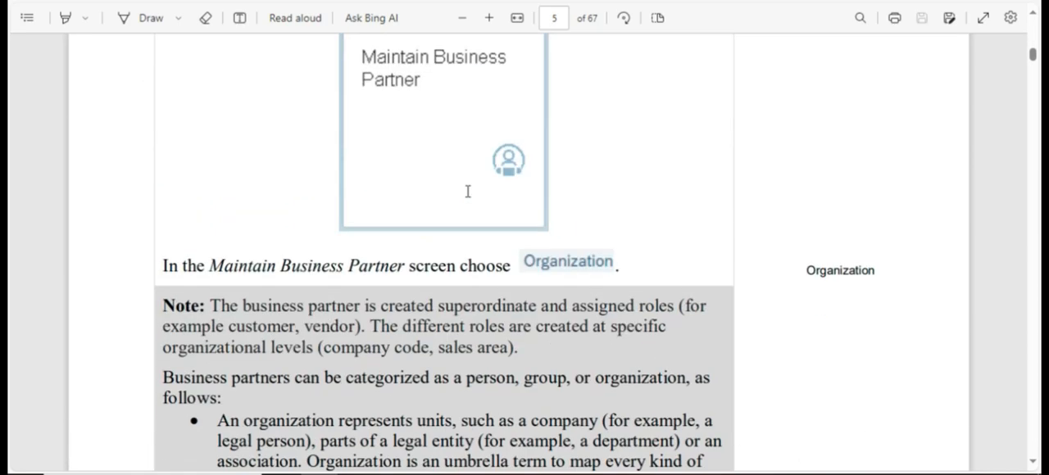
Switch back to the SAP home page in Chrome, find the Maintain Business Partner app and open it.
key(alt+Tab)
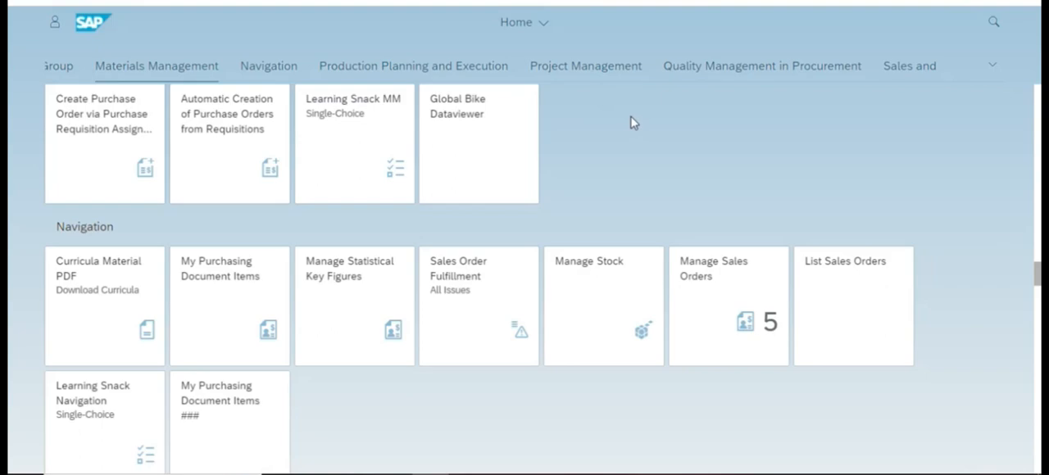
text(maintain)
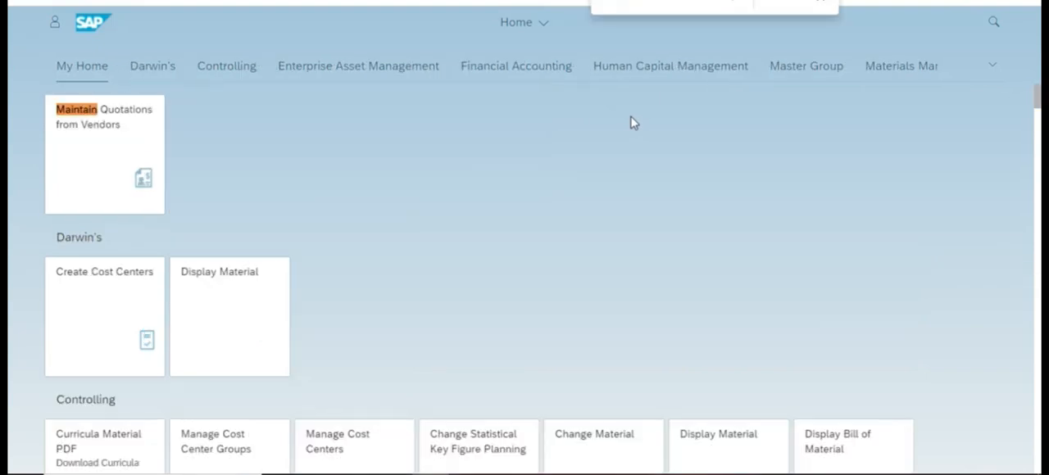
text( busin)
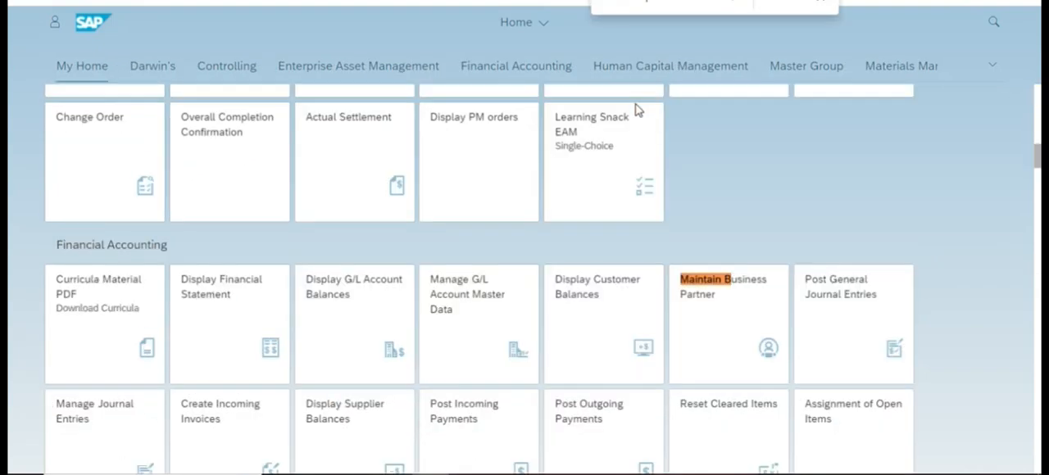
click(703, 309)
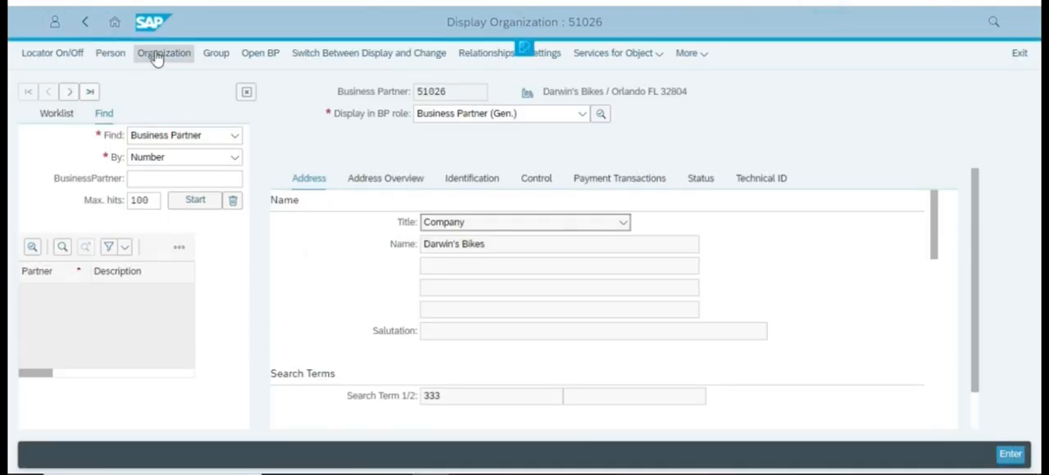
Start creating an organization as business partner, request a new organization again and choose to save the changes first.
click(156, 58)
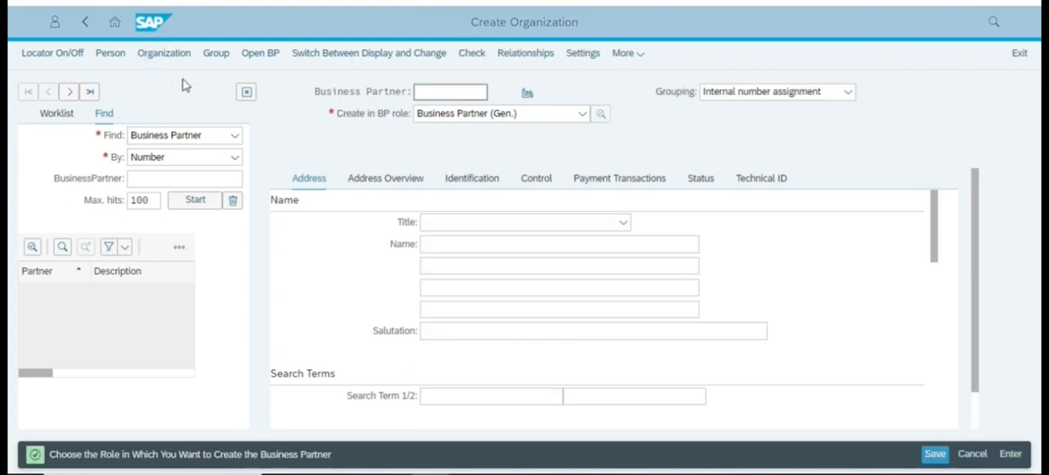
click(171, 57)
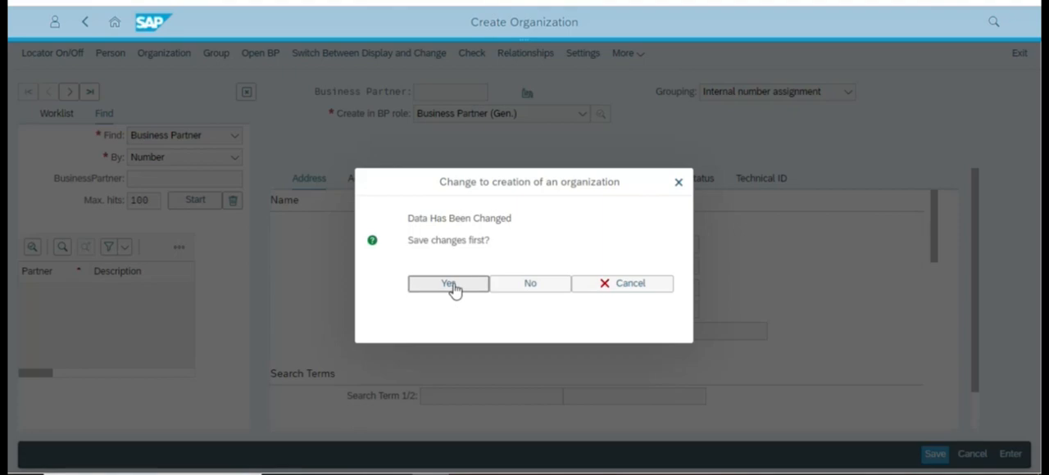
click(455, 291)
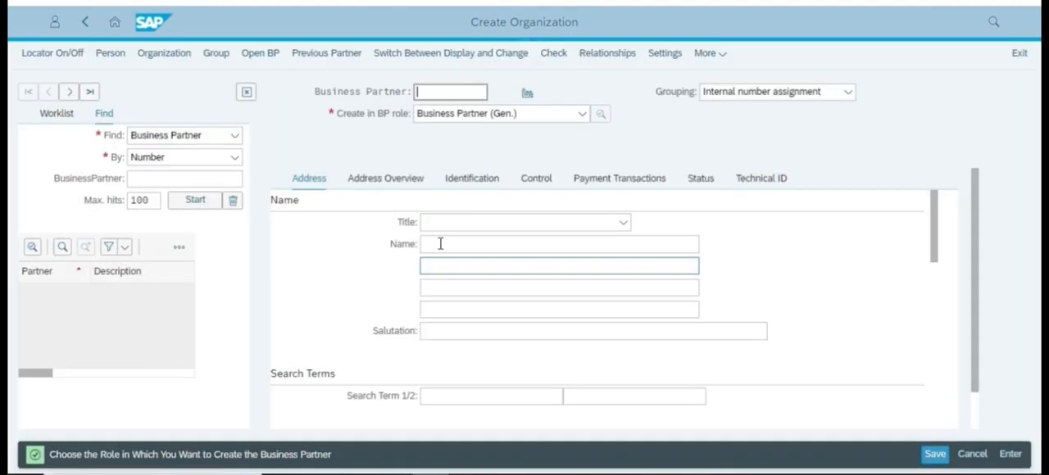
click(449, 94)
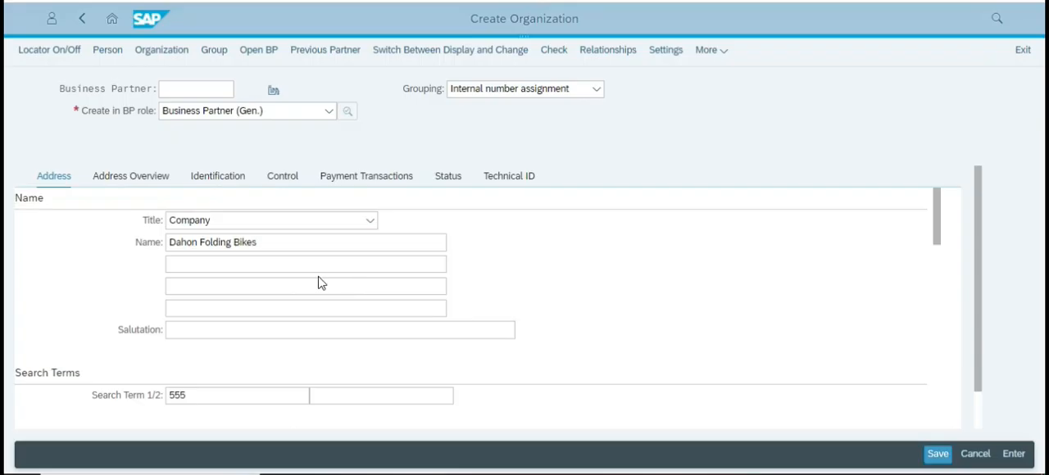
click(268, 110)
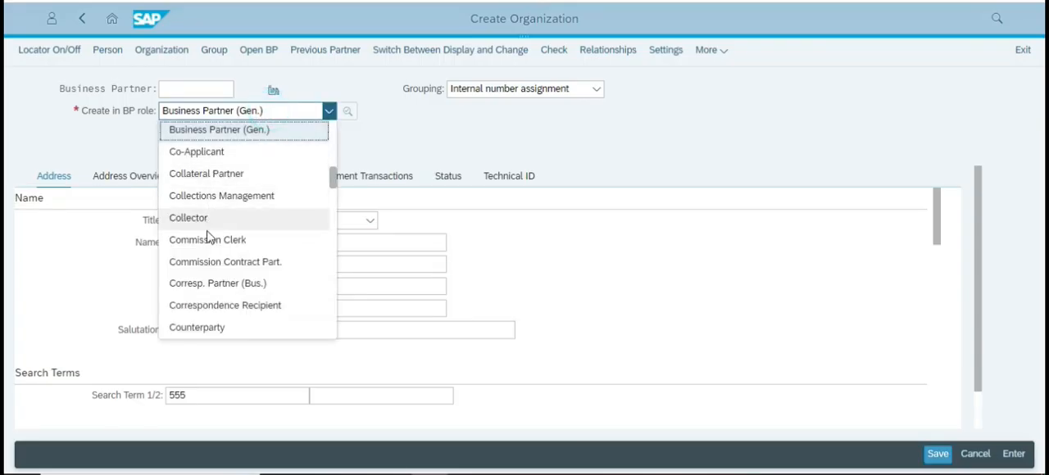
scroll(215, 265, up, 4)
scroll(220, 265, down, 1)
scroll(219, 254, up, 4)
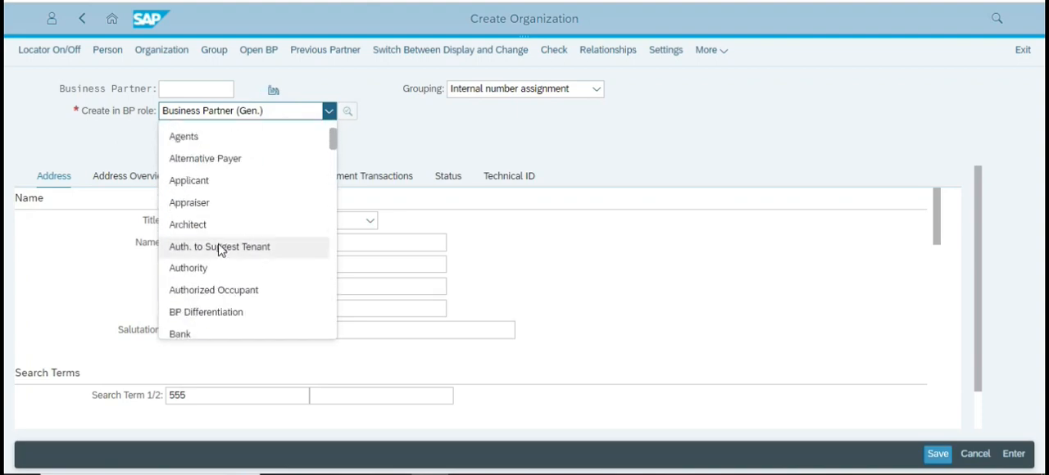
scroll(221, 242, down, 1)
scroll(224, 240, down, 6)
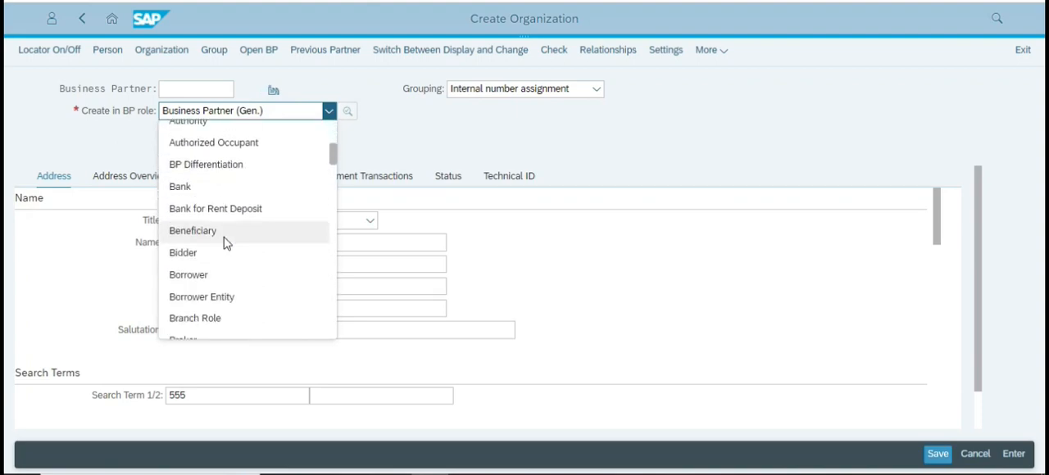
click(667, 283)
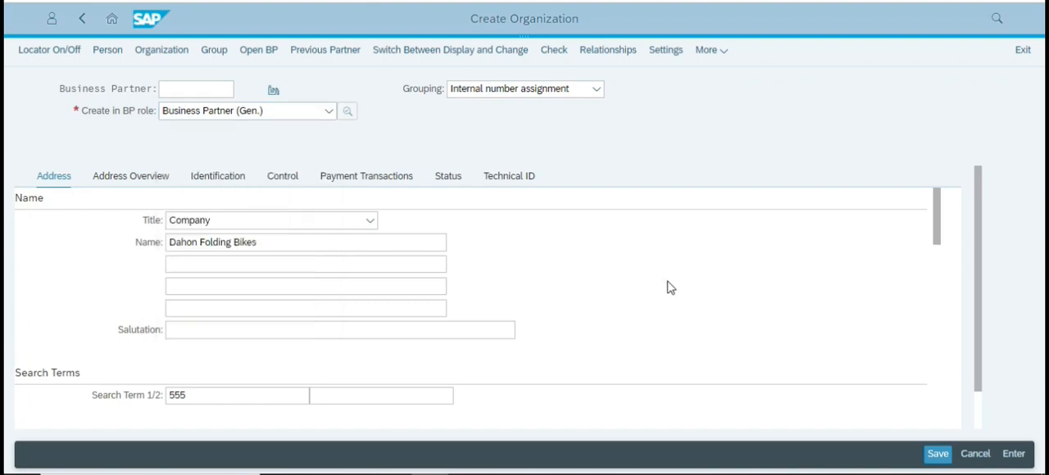
scroll(304, 307, down, 2)
scroll(296, 285, up, 2)
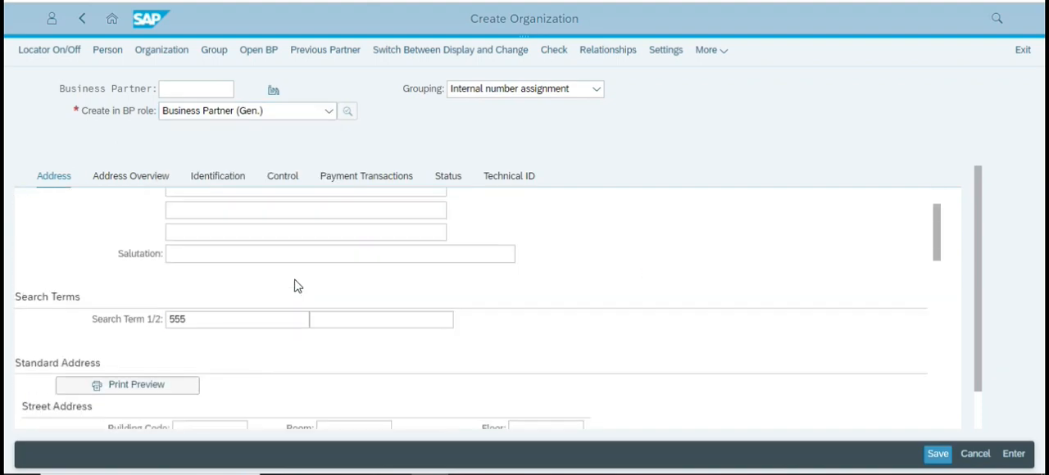
Change the organization's BP role to FI Customer and choose to create the business partner directly in that role.
click(241, 114)
scroll(251, 194, up, 7)
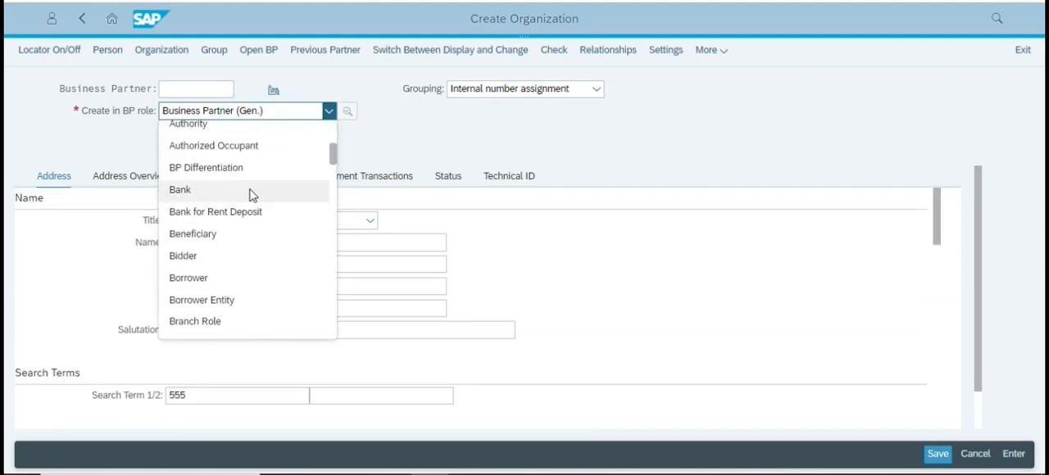
scroll(253, 193, down, 3)
scroll(251, 192, down, 7)
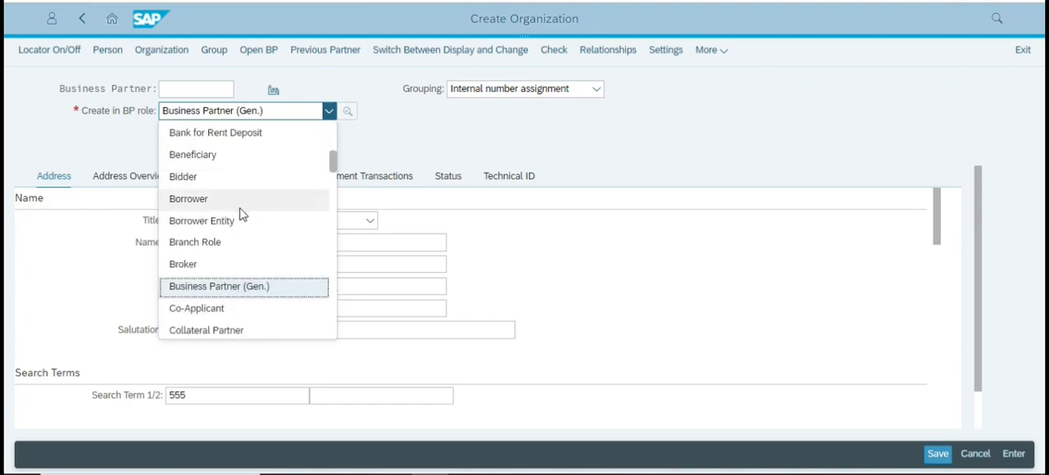
scroll(238, 226, down, 4)
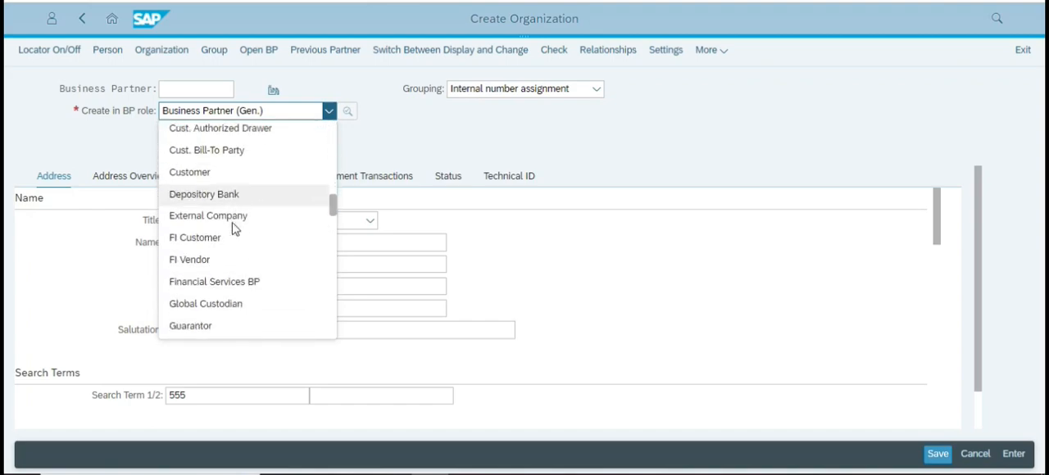
click(213, 213)
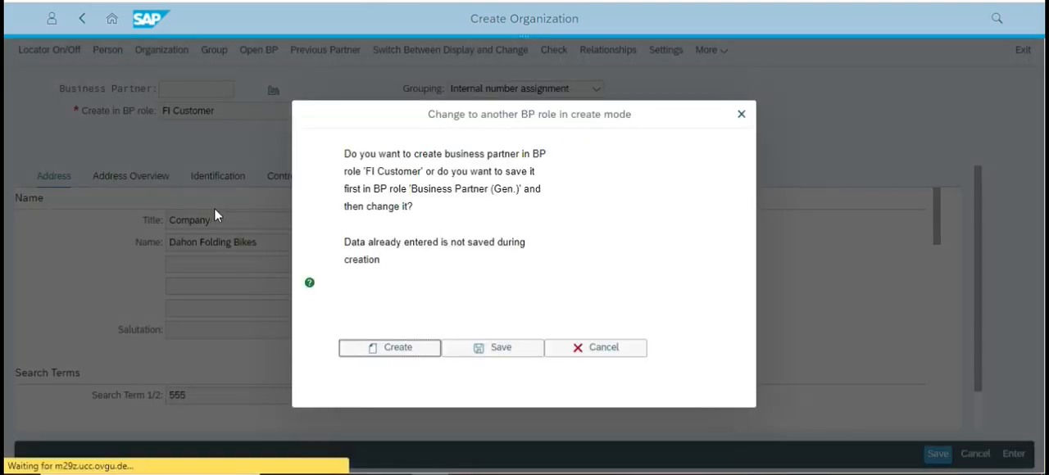
click(411, 352)
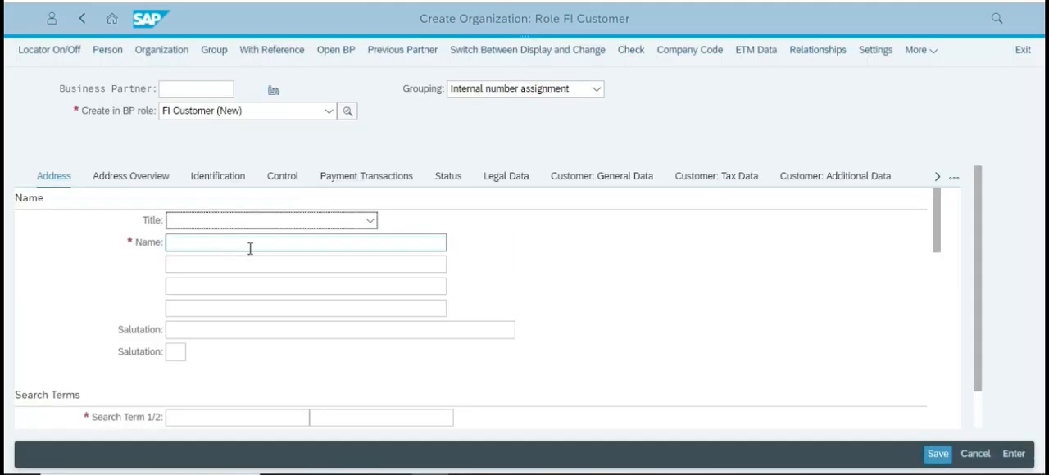
scroll(284, 267, down, 3)
scroll(286, 269, up, 3)
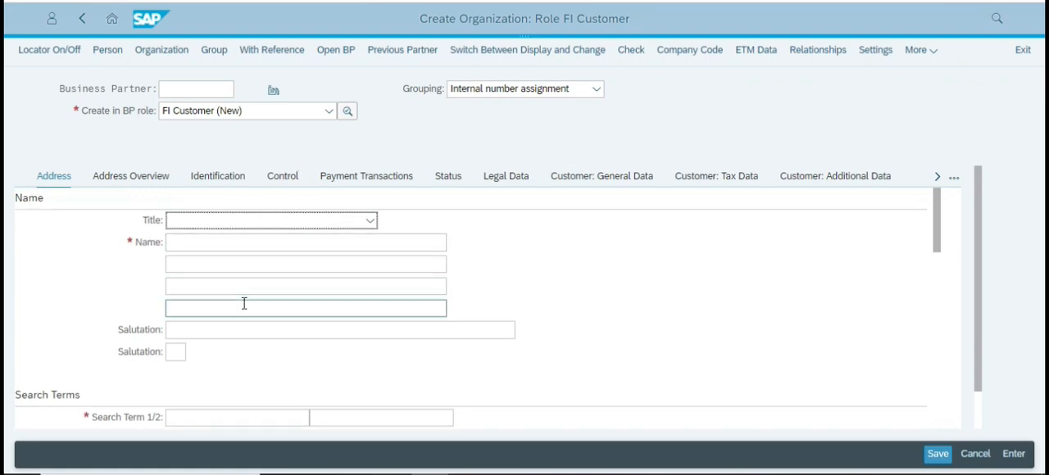
click(229, 142)
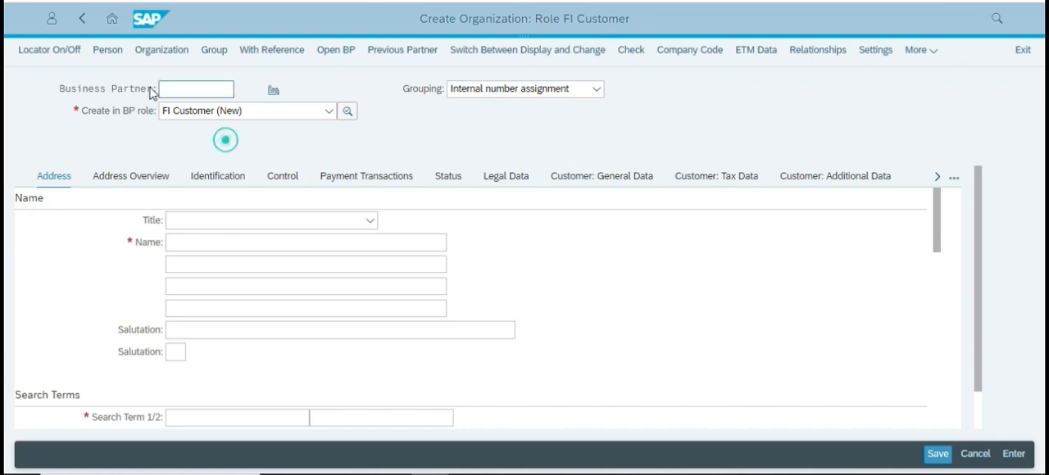
click(215, 135)
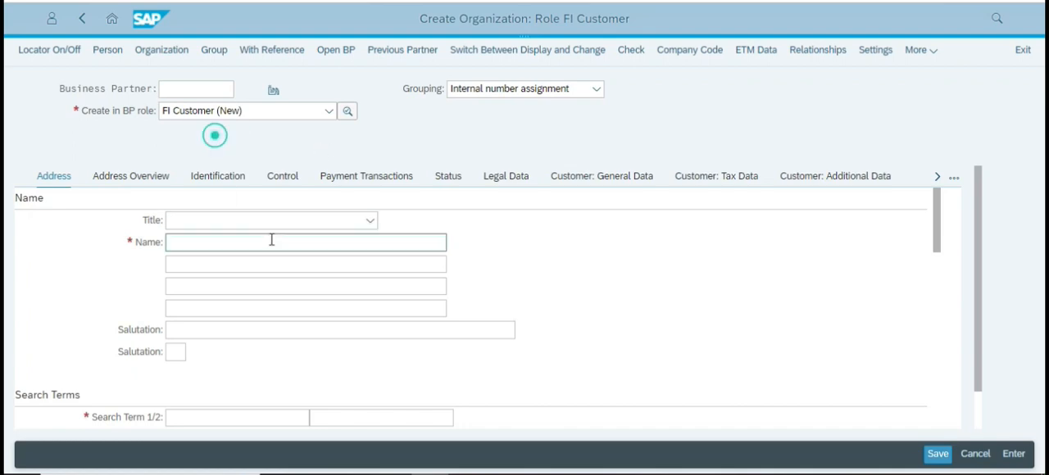
click(226, 148)
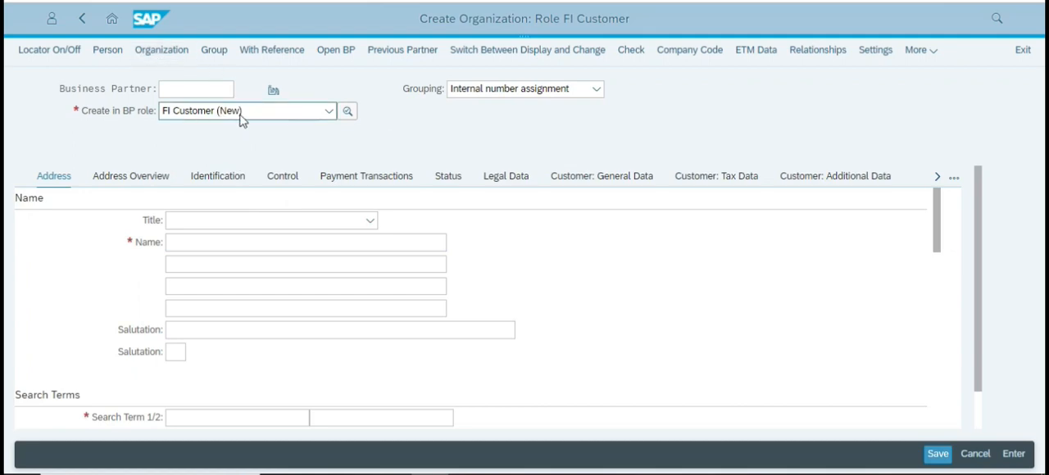
Set the organization's title to Company and enter the name Dahon-Tern Folding Bikes.
click(231, 218)
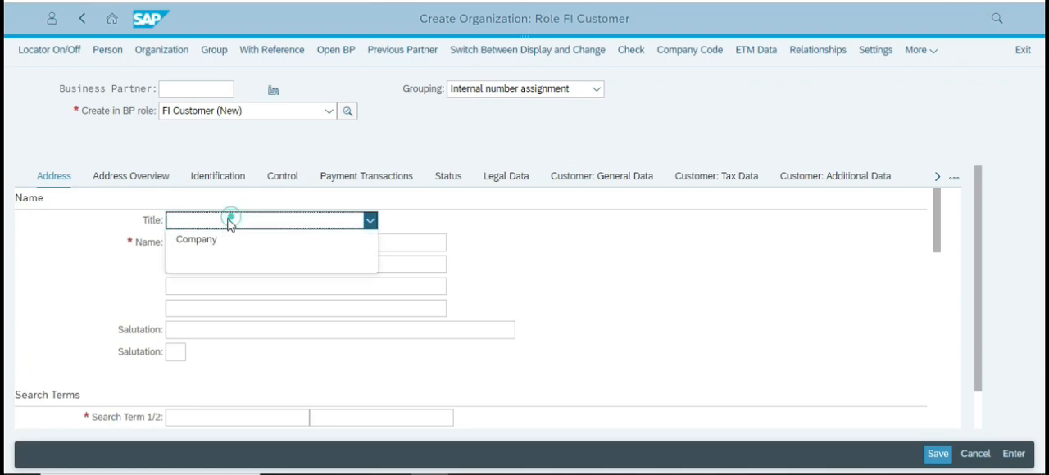
click(215, 242)
click(204, 241)
text(Dahon Folding Bikes)
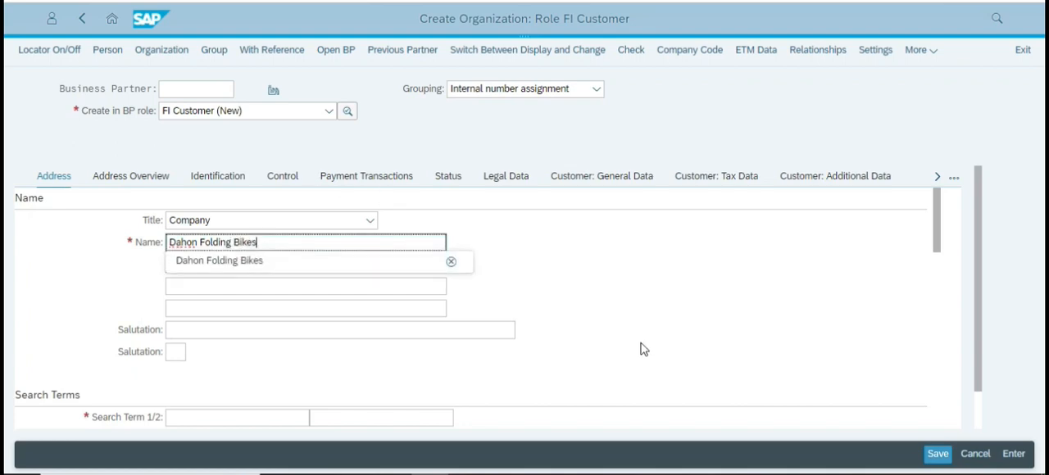
click(623, 259)
click(199, 243)
text(-Tern)
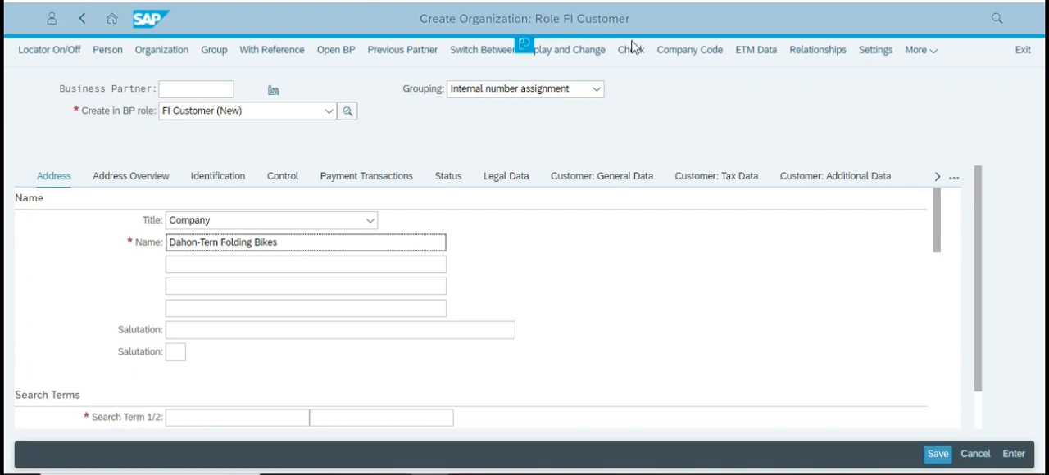
Enter 555 as the organization's first search term.
click(727, 270)
scroll(206, 303, down, 4)
scroll(209, 270, up, 3)
click(211, 344)
text(555)
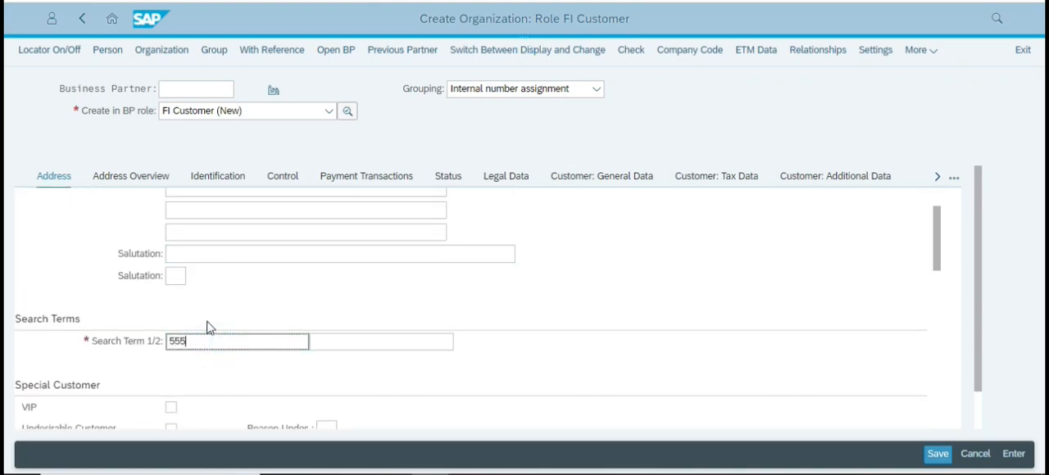
Enter the customer's street and house number in the standard address.
scroll(207, 319, down, 5)
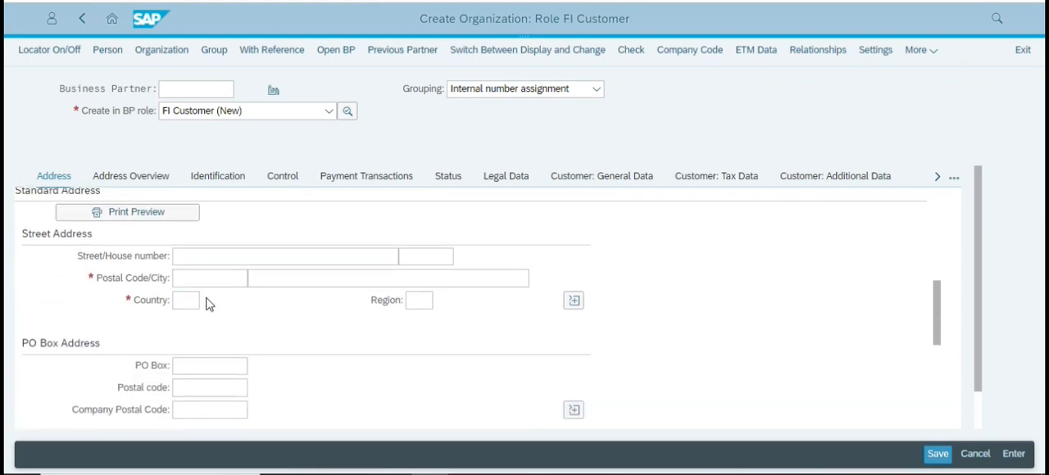
click(207, 259)
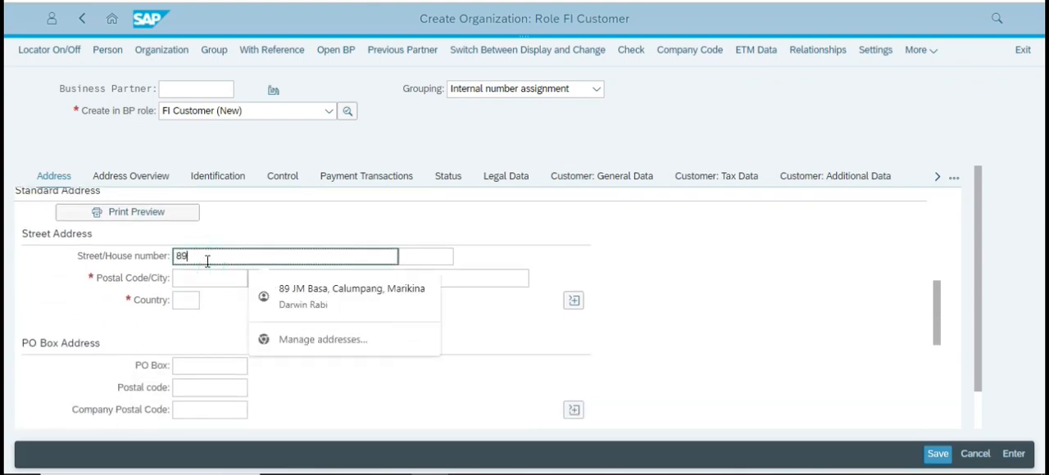
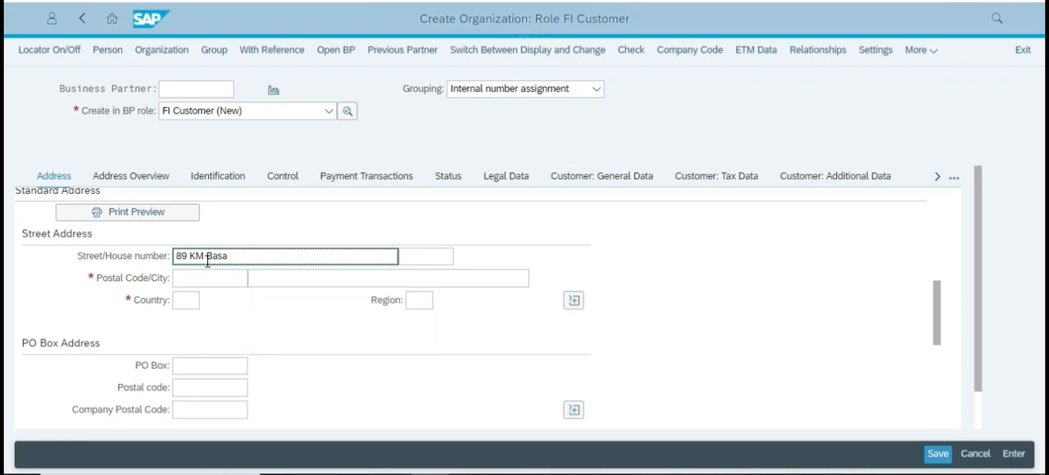
Look up the customer's postal code in the case study PDF and enter it in the organization's street address.
click(201, 280)
key(alt+Tab)
scroll(305, 297, down, 3)
scroll(318, 283, up, 6)
scroll(318, 279, up, 8)
scroll(325, 276, down, 4)
scroll(325, 271, up, 3)
scroll(326, 274, down, 10)
key(alt+Tab)
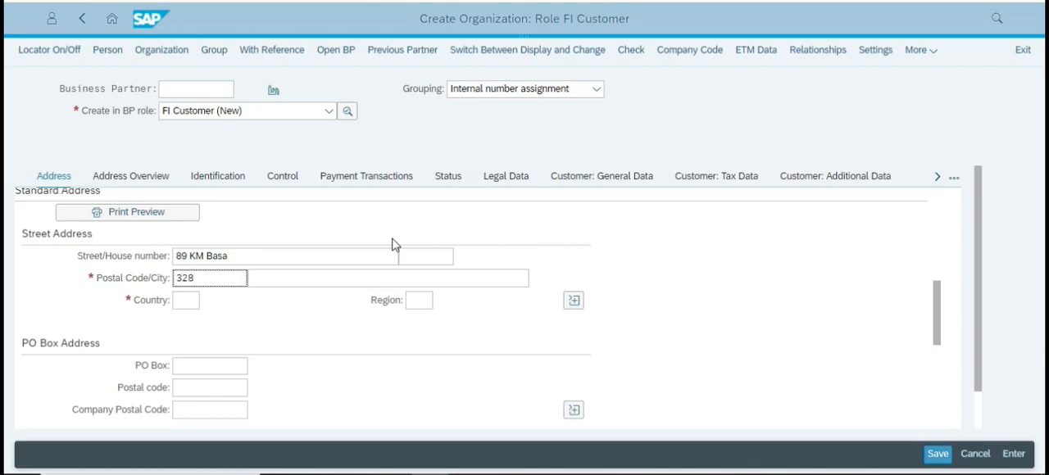
key(alt+Tab)
key(alt+Tab)
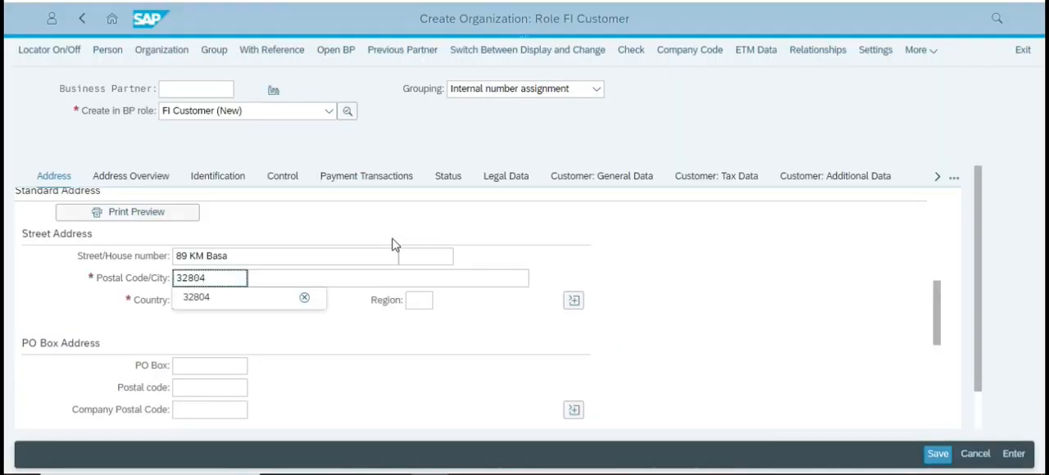
Fill in the city given in the case study, set country US and region FL, and confirm the address entries.
click(304, 276)
key(alt+Tab)
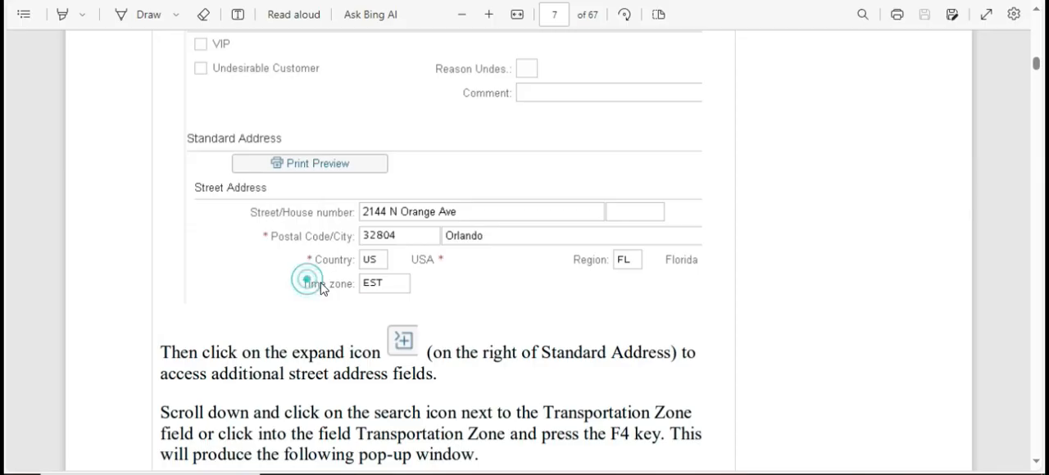
key(alt+Tab)
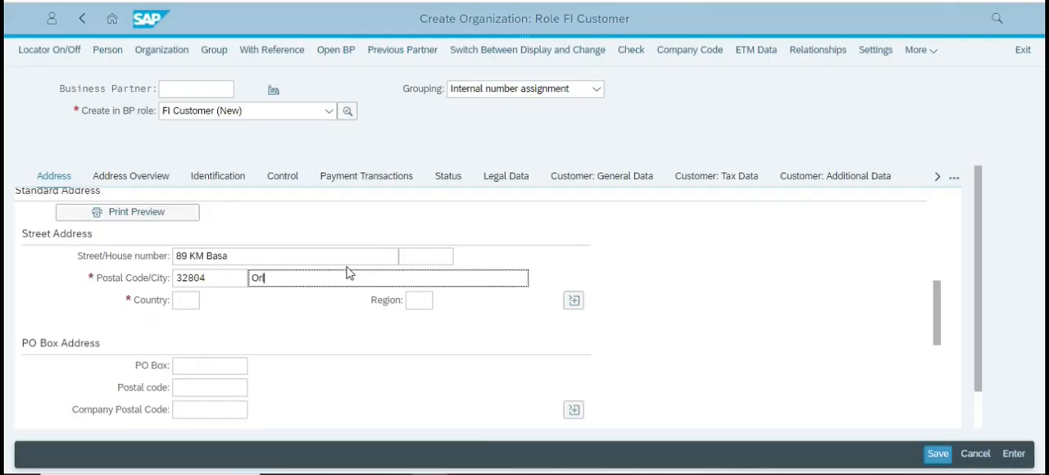
click(190, 300)
text(US)
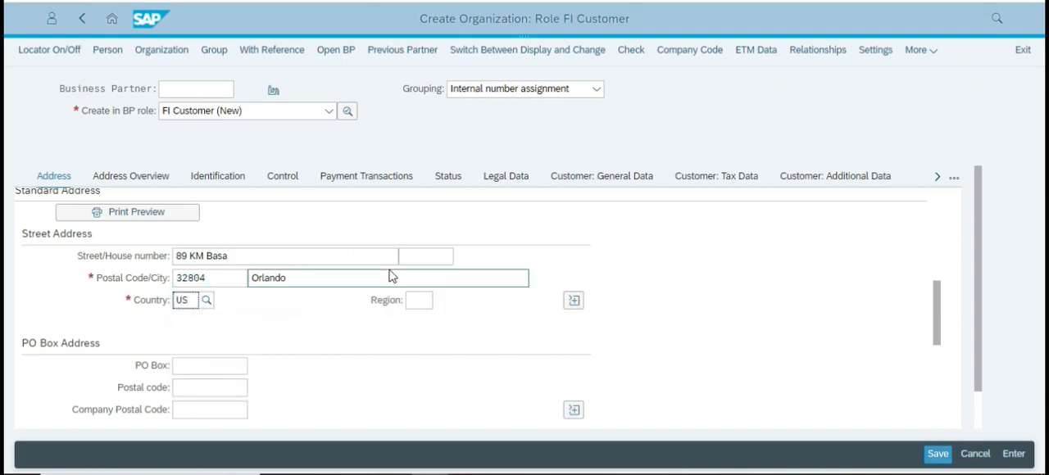
click(409, 300)
text(FL)
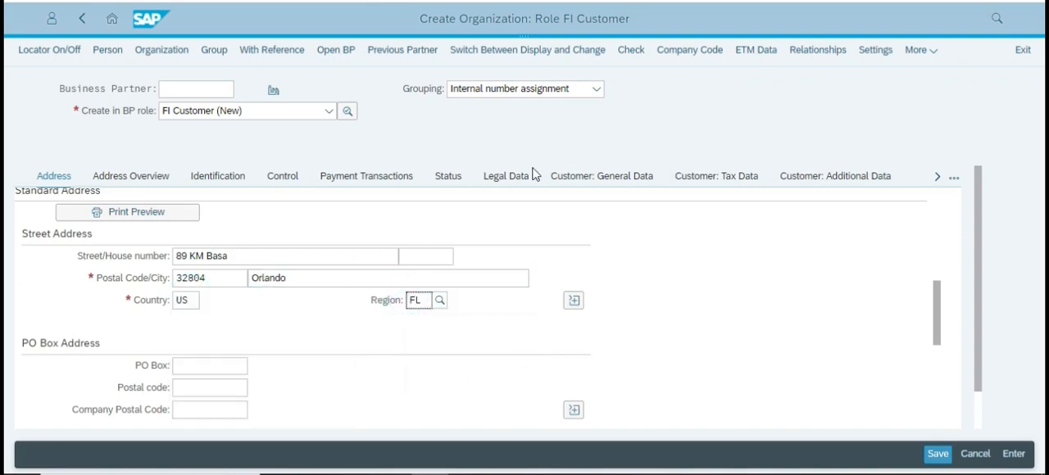
key(Return)
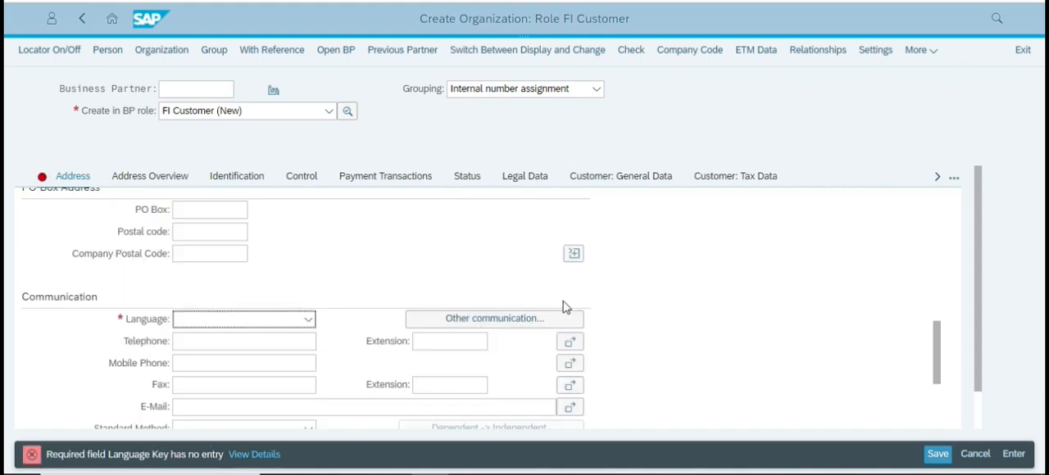
scroll(533, 266, up, 2)
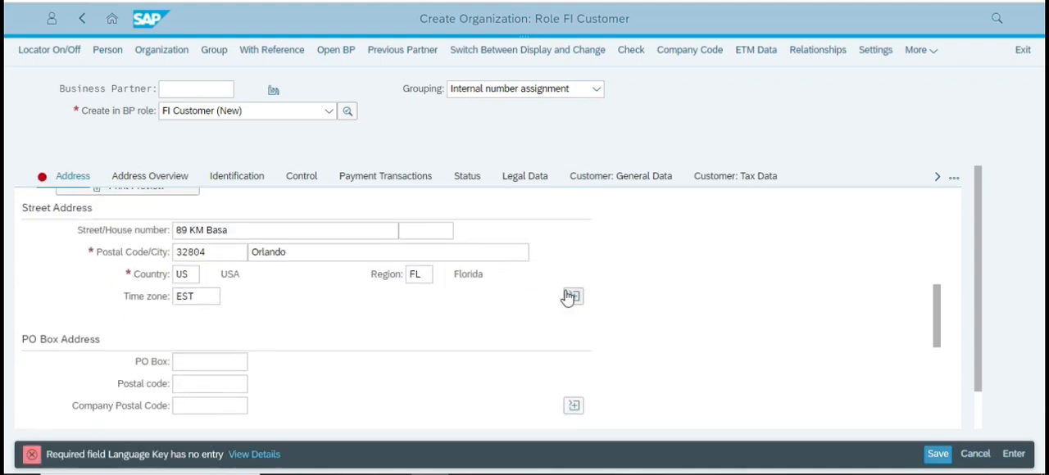
scroll(197, 319, down, 2)
scroll(197, 320, up, 3)
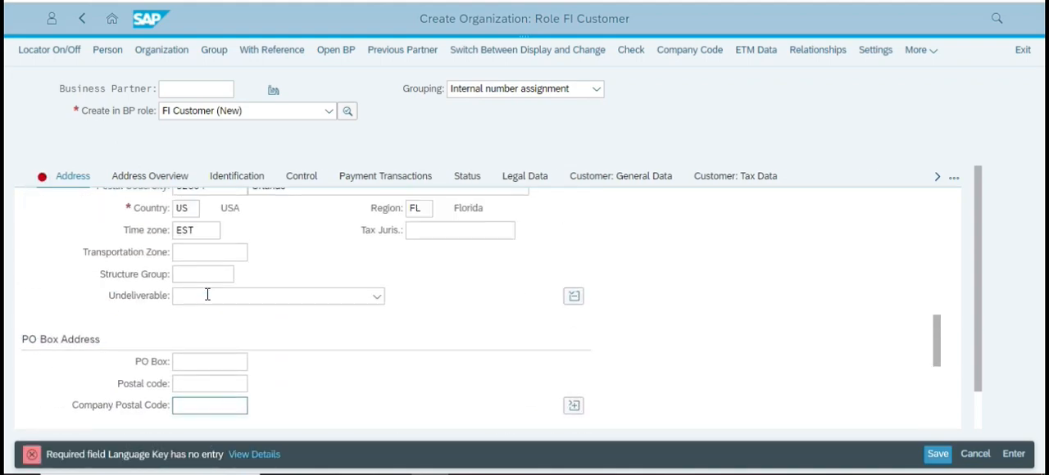
click(205, 328)
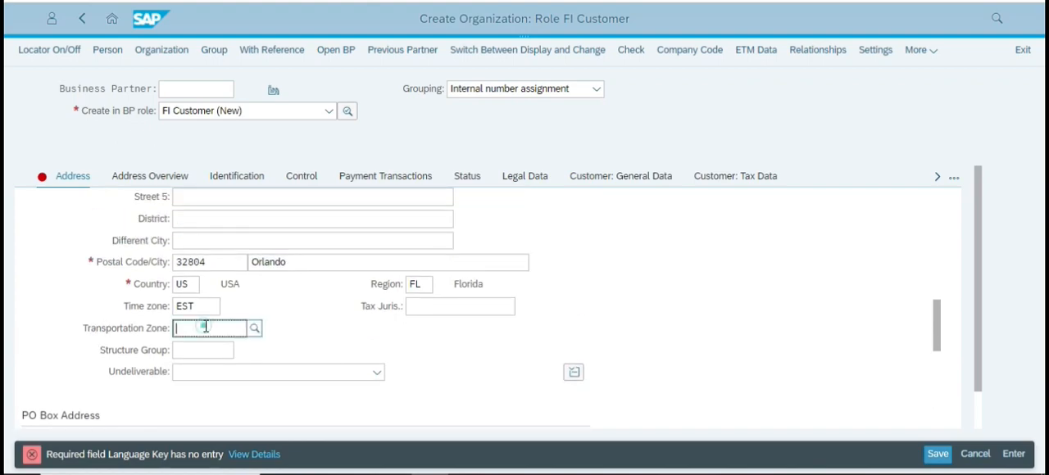
scroll(217, 310, down, 1)
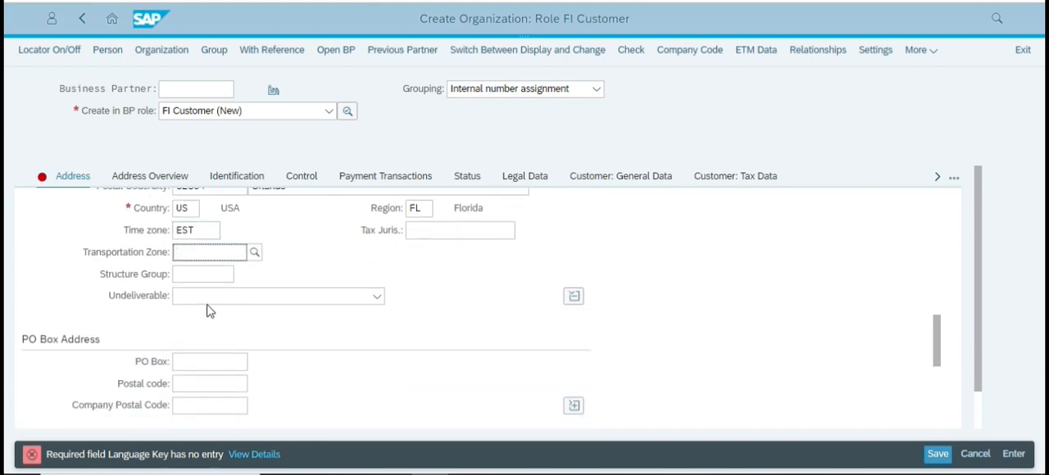
click(254, 252)
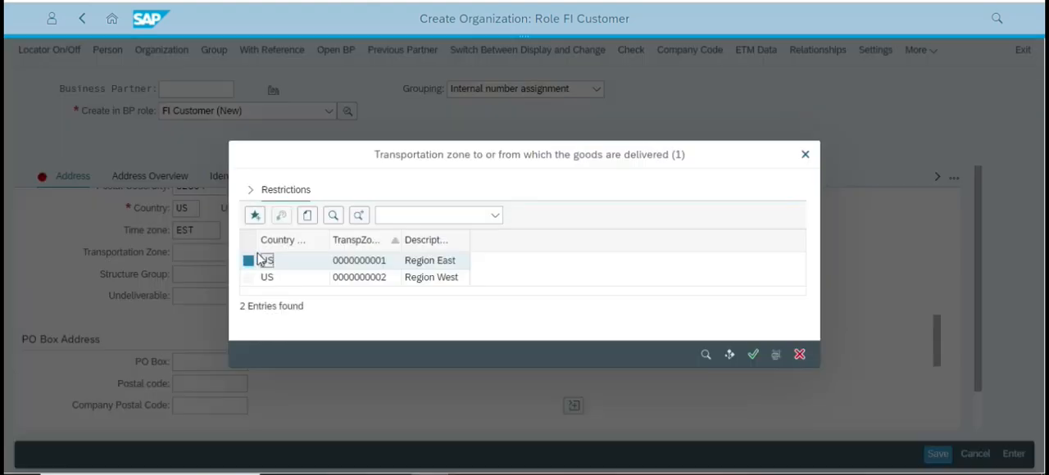
click(405, 264)
click(751, 356)
scroll(532, 258, down, 5)
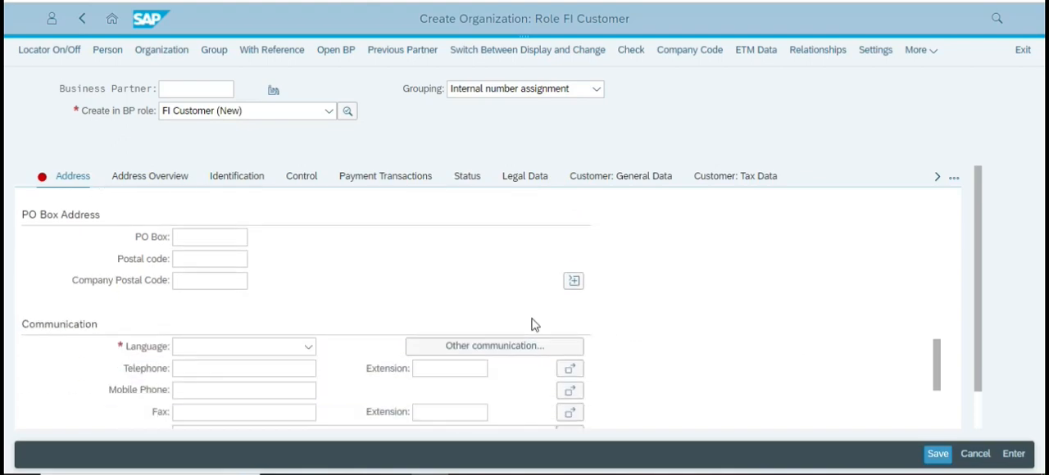
scroll(522, 253, up, 2)
scroll(524, 319, up, 3)
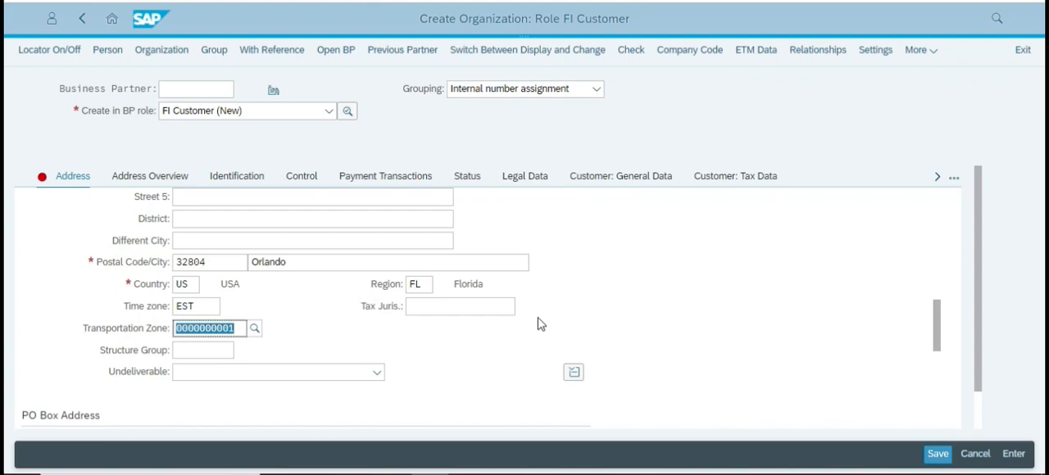
click(315, 327)
Set the organization's communication language to English.
scroll(309, 333, down, 1)
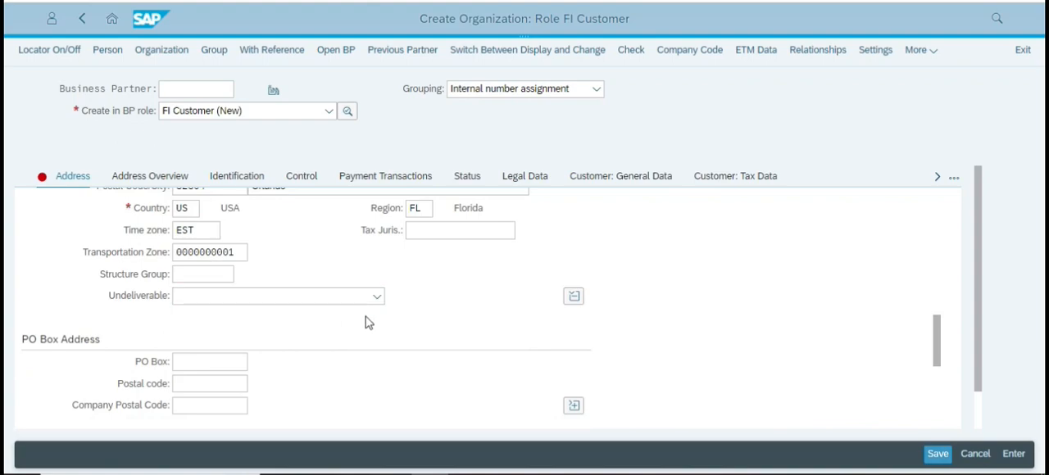
scroll(385, 320, down, 4)
scroll(391, 312, down, 1)
scroll(269, 263, up, 1)
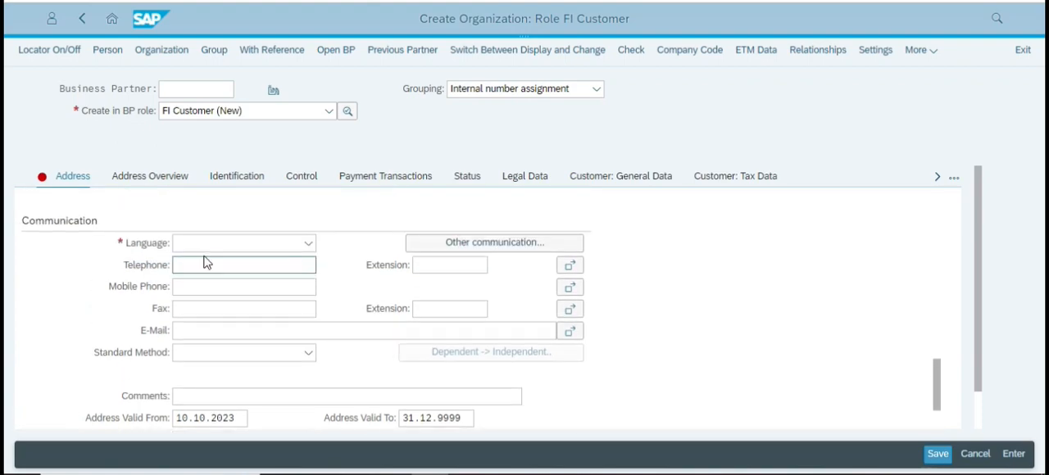
click(237, 242)
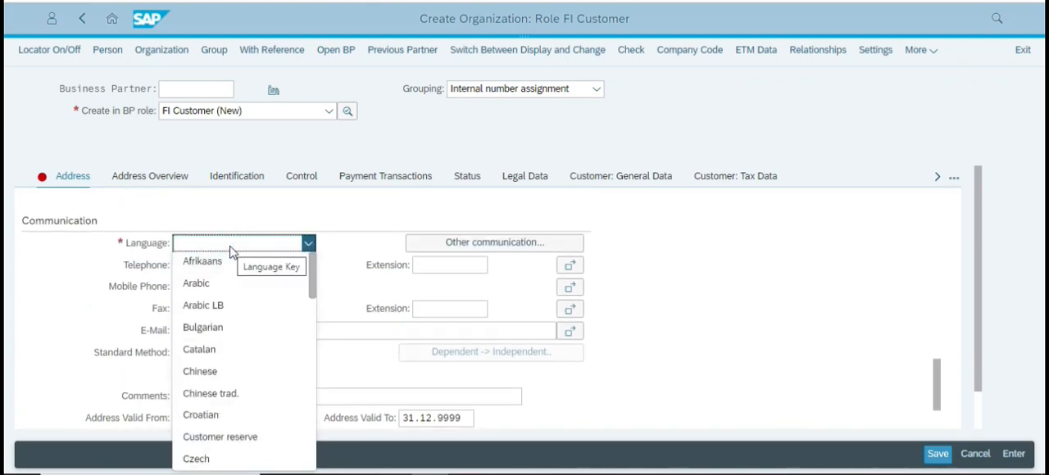
text(English)
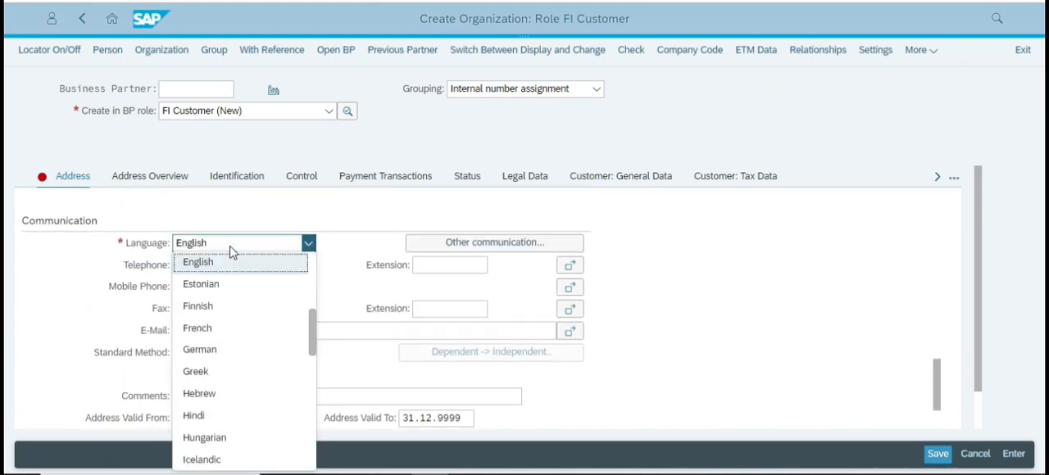
click(253, 263)
Compare the organization's address entries with the case study PDF and read its instructions for the Company Code screen.
scroll(690, 295, down, 1)
key(alt+Tab)
scroll(544, 328, down, 2)
scroll(545, 326, up, 3)
scroll(545, 314, down, 6)
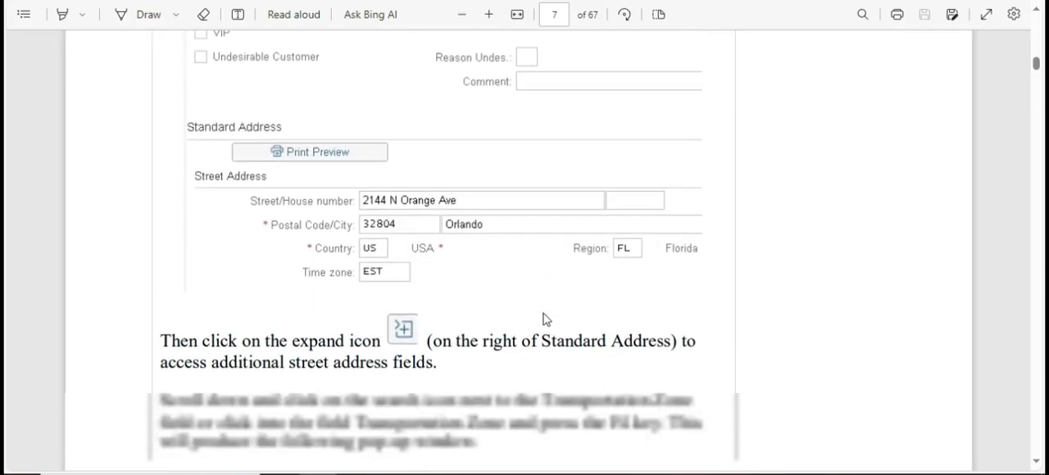
scroll(541, 312, down, 6)
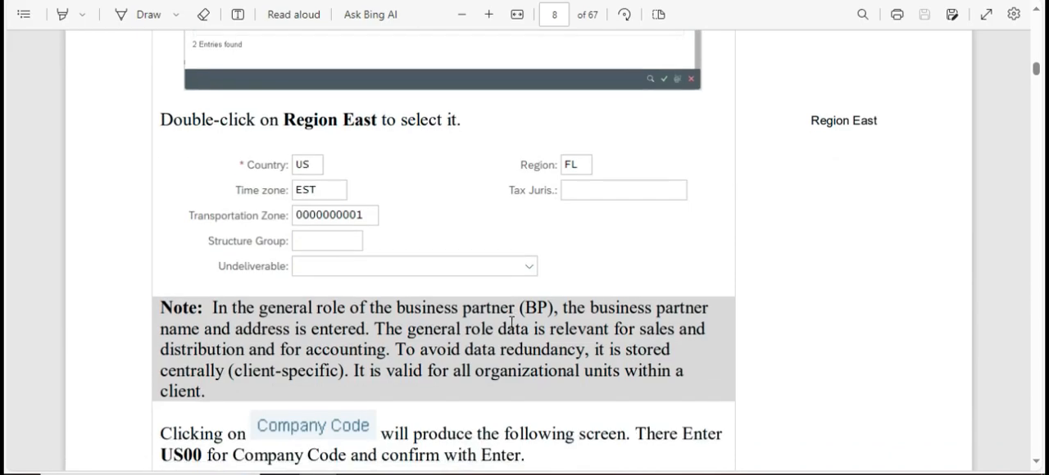
scroll(509, 320, up, 1)
scroll(510, 320, down, 2)
key(alt+Tab)
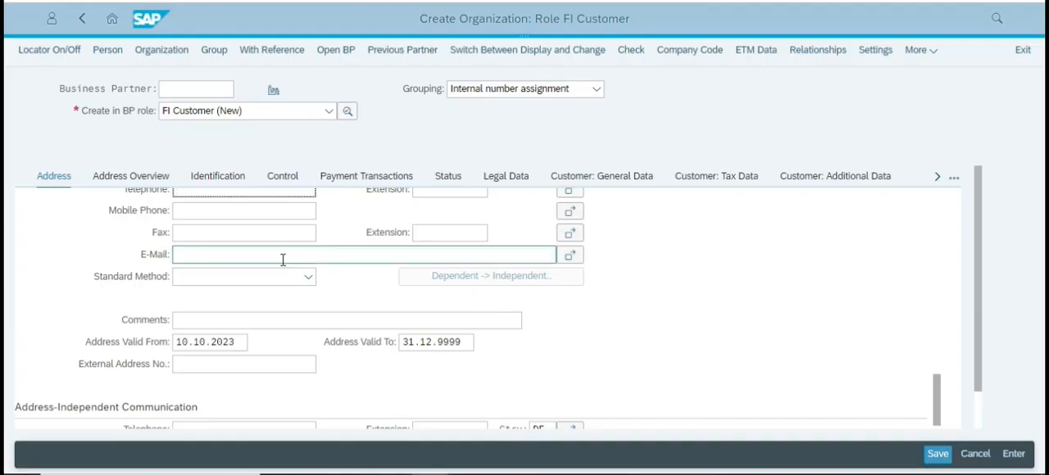
key(alt+Tab)
scroll(529, 307, down, 3)
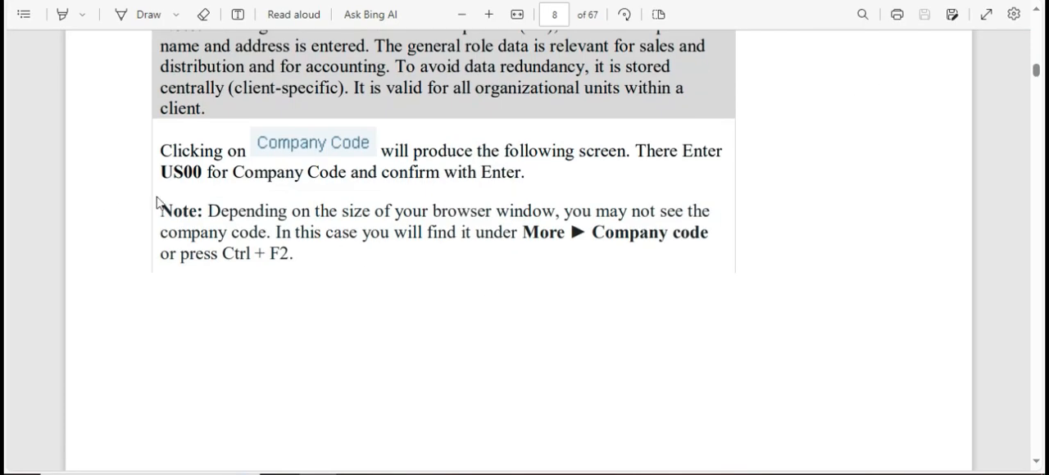
key(alt+Tab)
scroll(213, 252, up, 10)
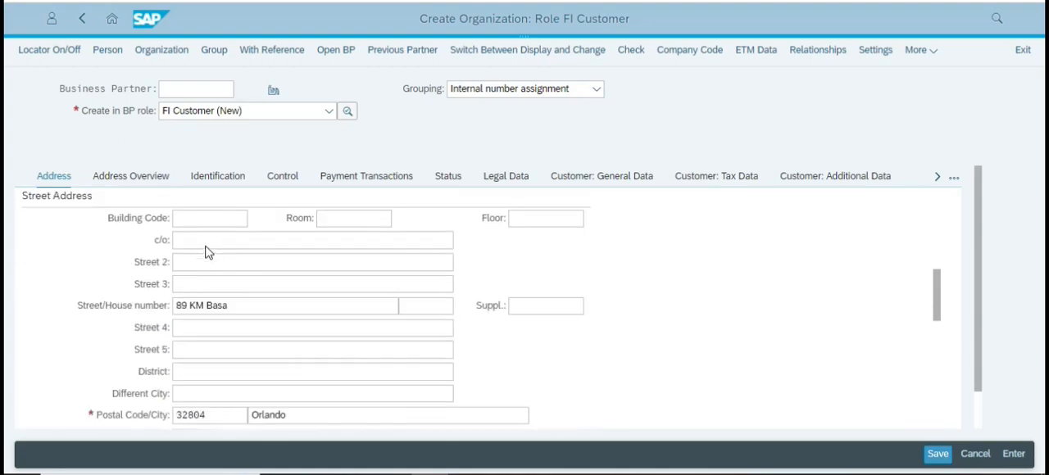
scroll(229, 252, up, 1)
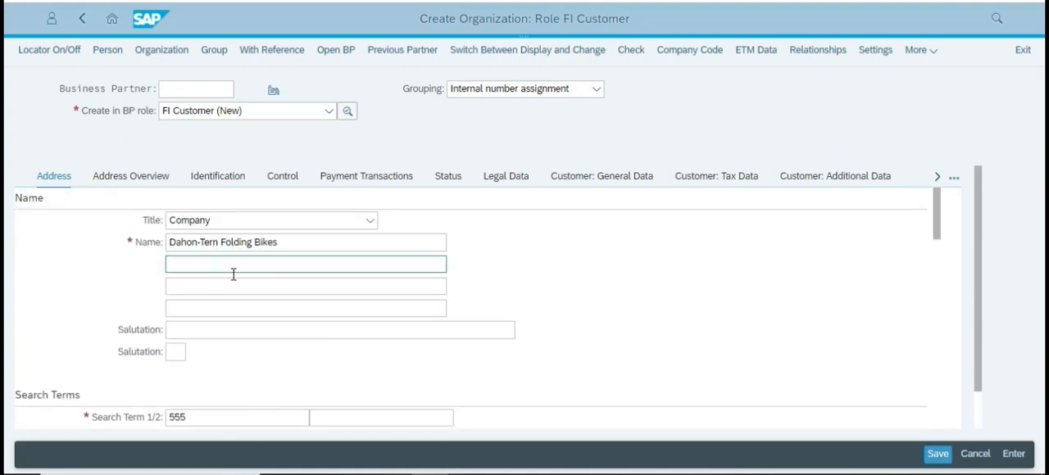
Review the organization's name, search term, street address, postal code, region and transportation zone entries in the general data.
scroll(228, 263, down, 3)
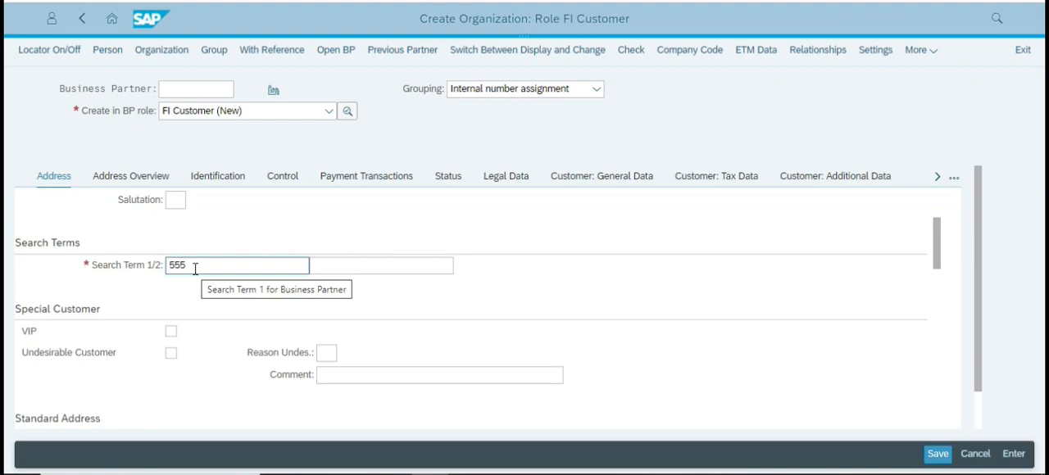
scroll(197, 279, down, 5)
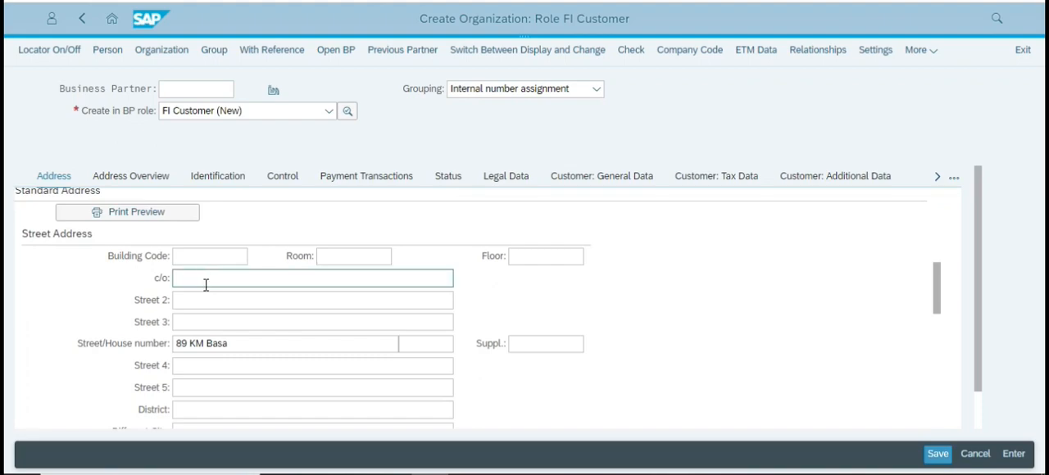
scroll(262, 287, down, 2)
click(240, 268)
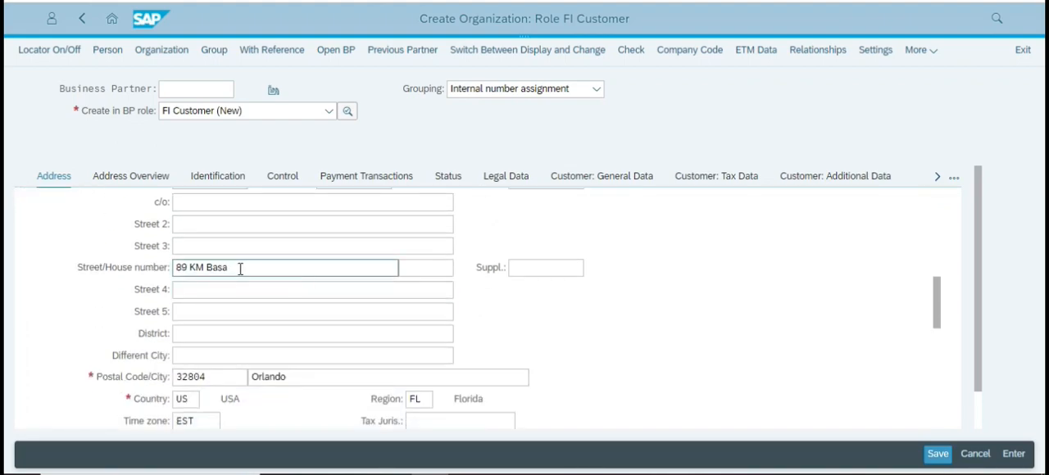
scroll(241, 286, up, 2)
scroll(213, 344, down, 2)
click(248, 293)
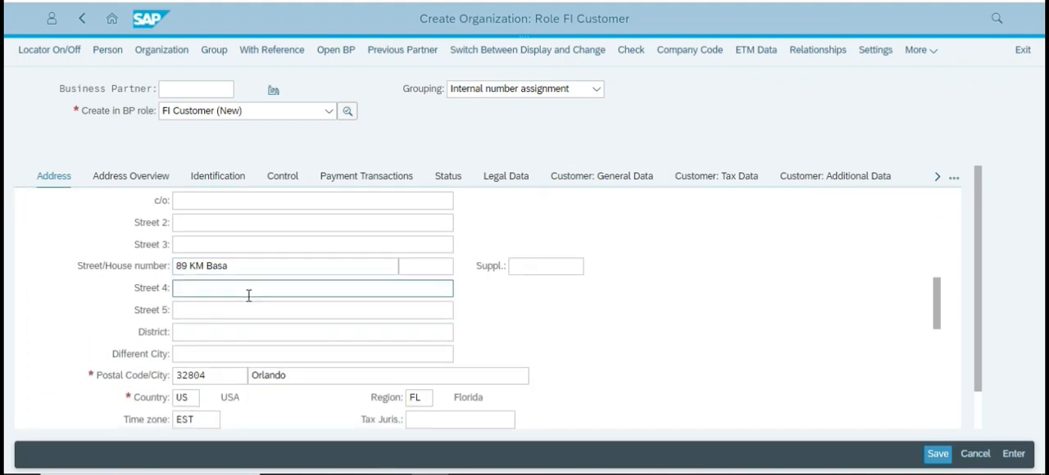
scroll(249, 295, down, 1)
click(204, 299)
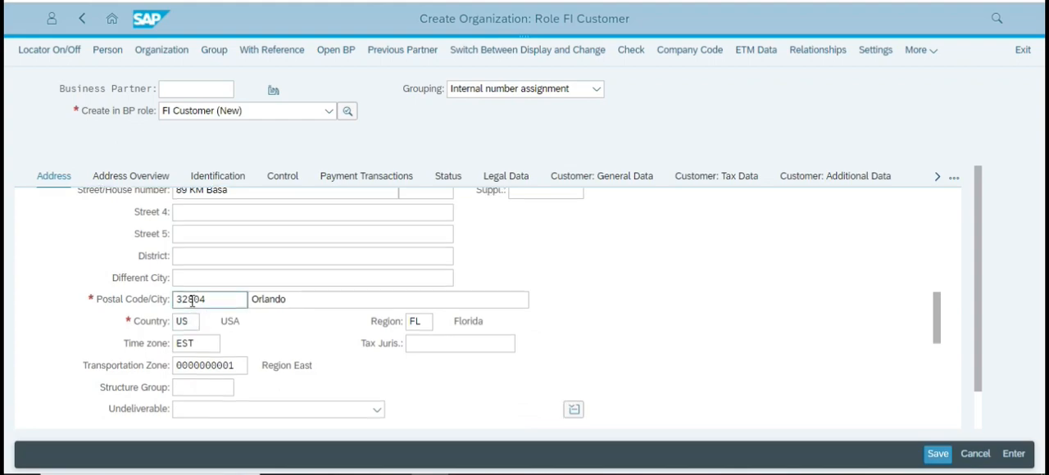
scroll(191, 301, down, 1)
scroll(193, 304, down, 1)
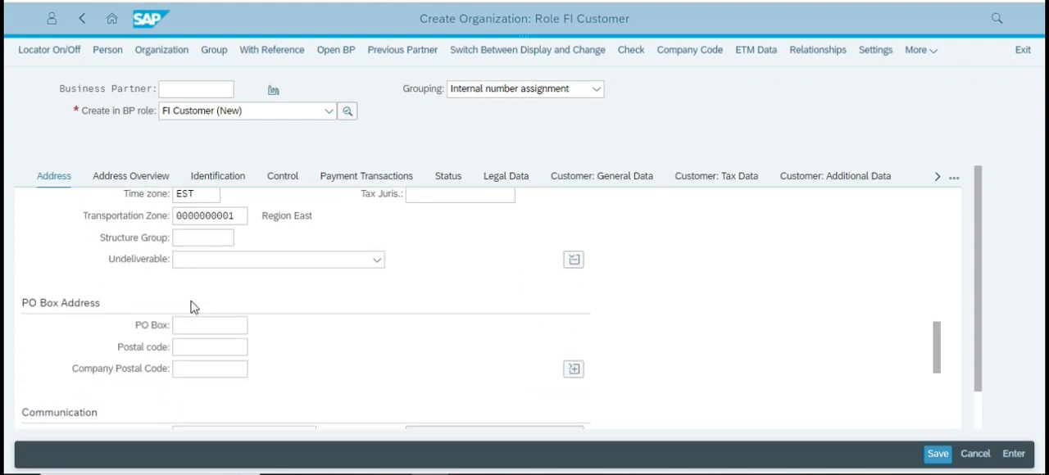
scroll(192, 302, up, 4)
scroll(192, 305, down, 3)
scroll(246, 291, up, 2)
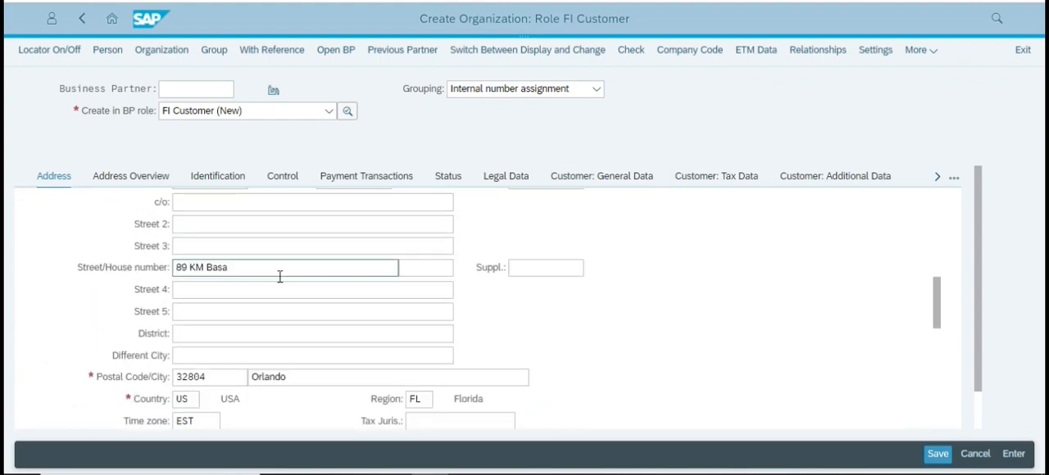
scroll(280, 277, up, 5)
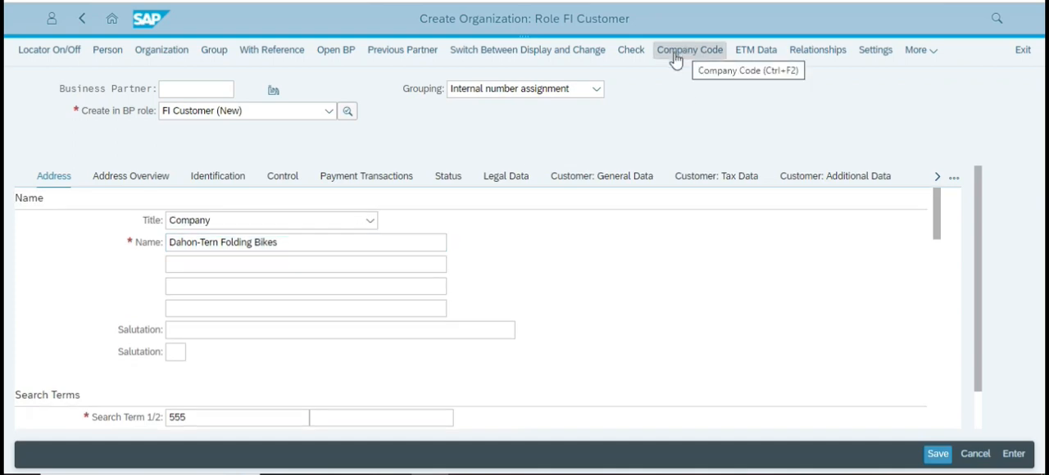
Open the organization's company code data for entering a company code.
click(677, 58)
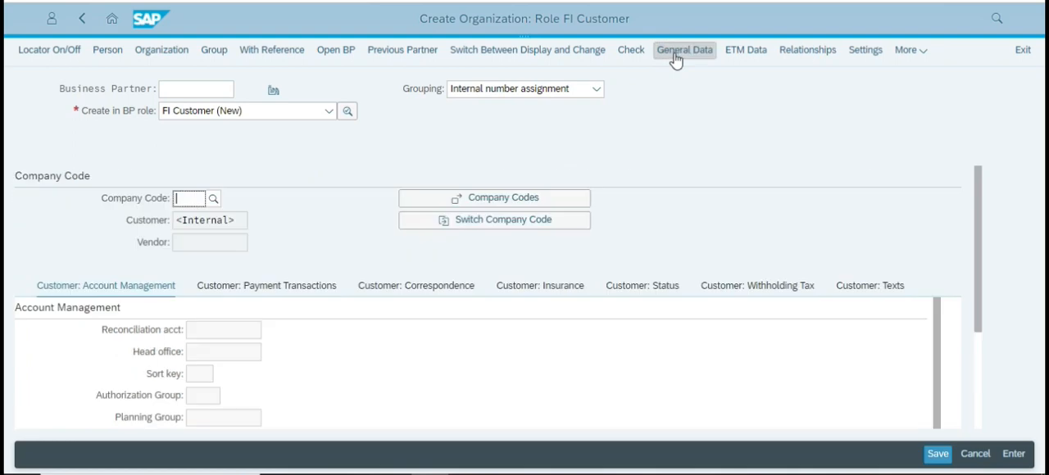
click(207, 203)
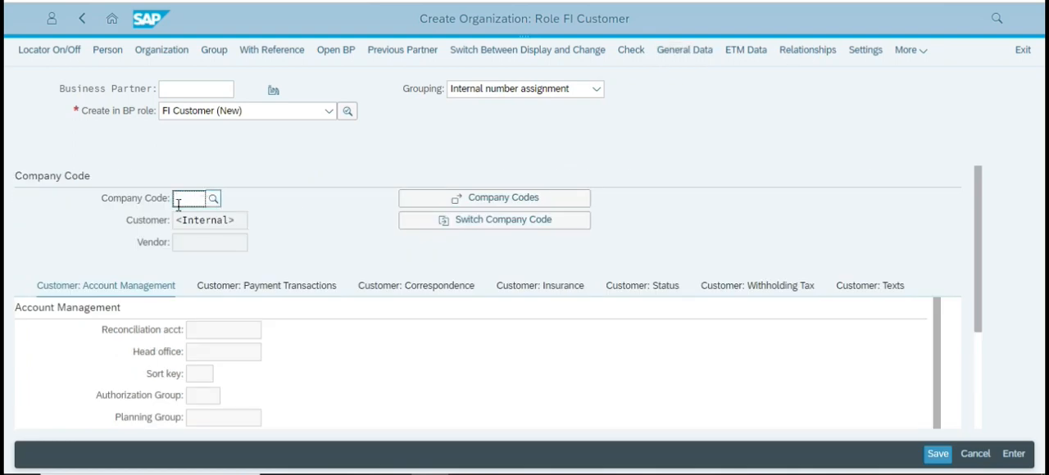
Read the case study PDF's instructions for the company code, reconciliation account, sort key and payment terms.
key(alt+Tab)
scroll(438, 289, down, 10)
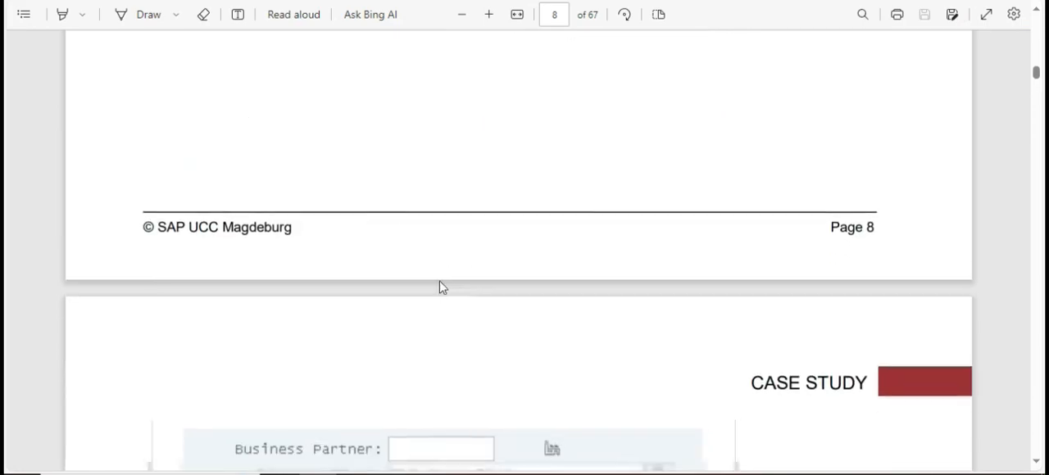
scroll(437, 283, up, 1)
scroll(439, 279, down, 4)
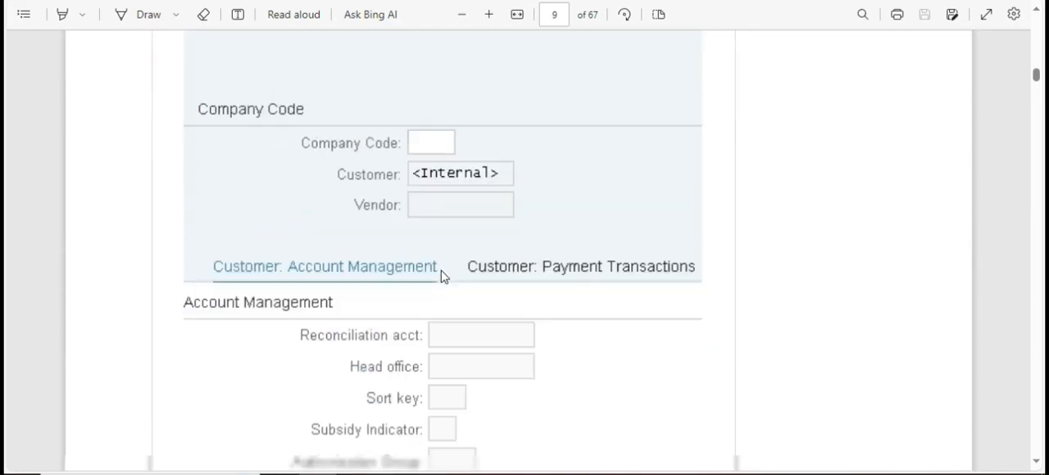
scroll(440, 274, up, 3)
scroll(442, 274, up, 7)
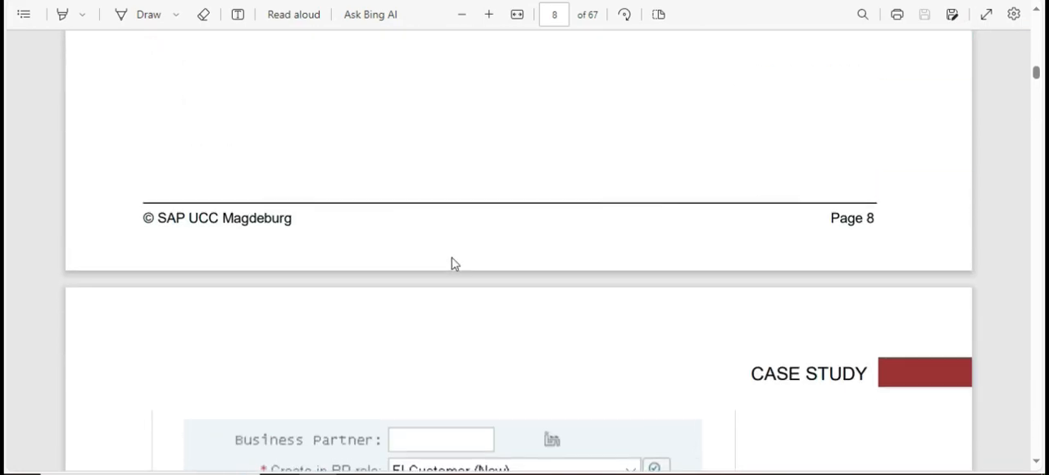
scroll(471, 225, down, 4)
scroll(471, 227, up, 4)
scroll(469, 231, down, 4)
scroll(468, 235, down, 10)
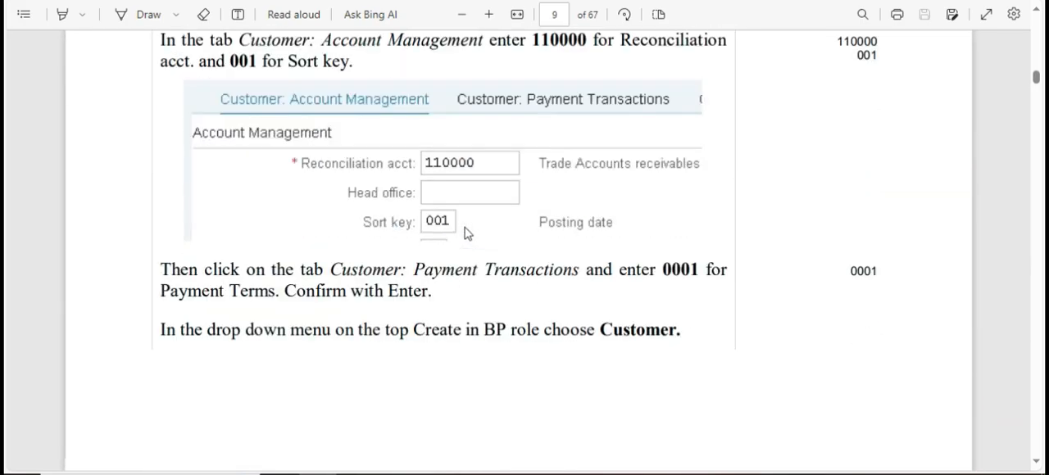
scroll(468, 233, up, 3)
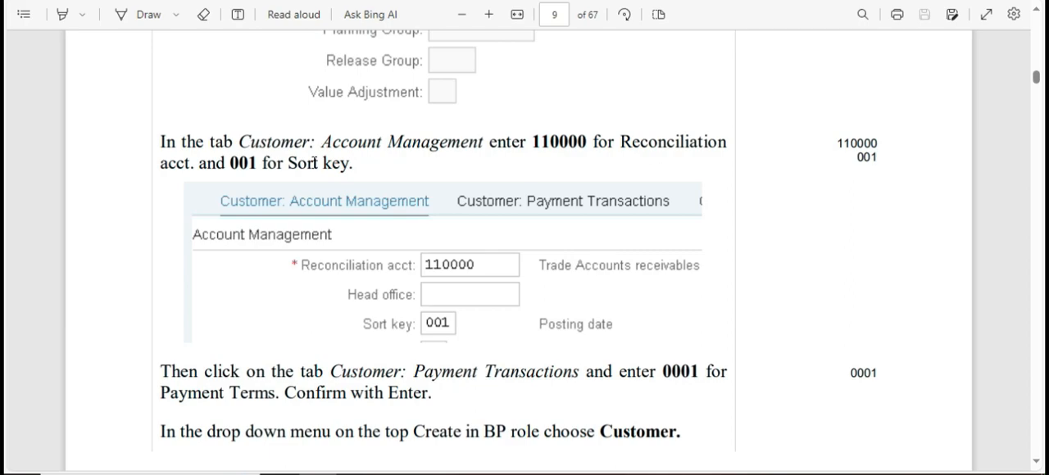
scroll(336, 162, up, 10)
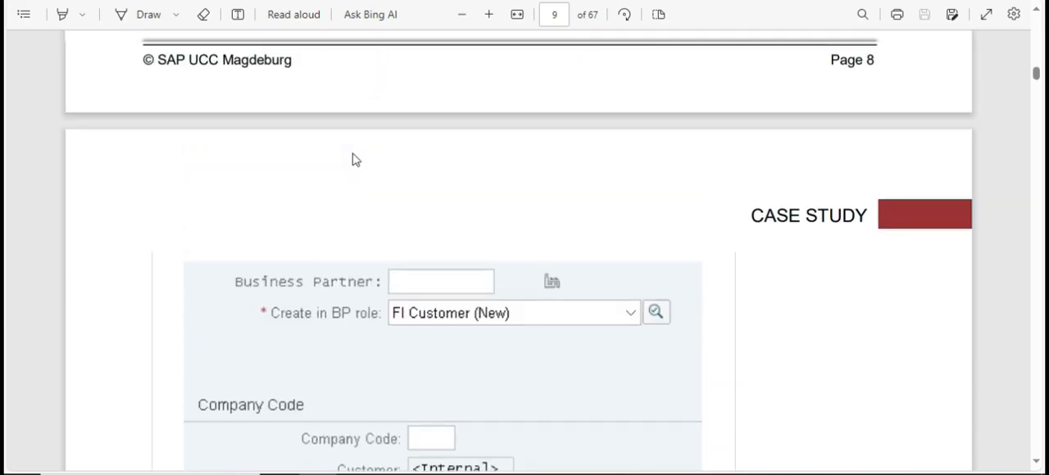
scroll(352, 160, up, 6)
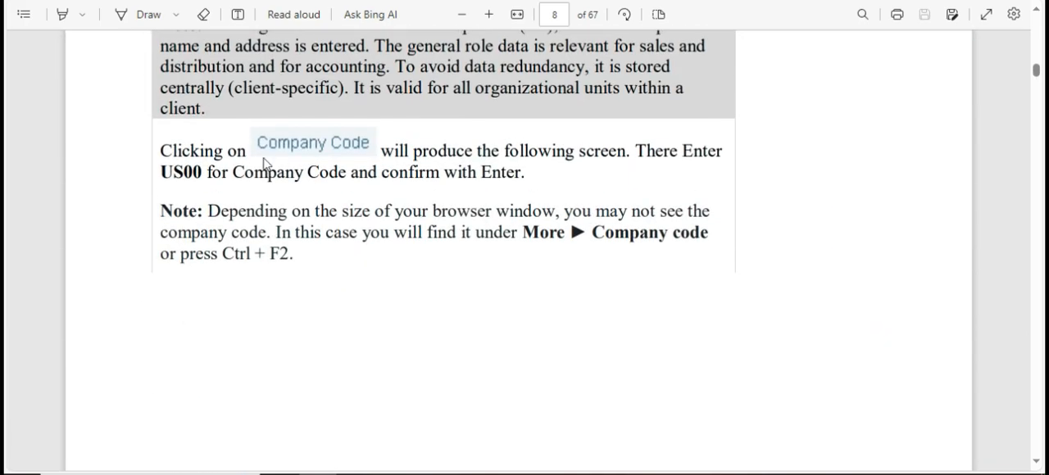
Enter US00 from the case study as the organization's company code and confirm it.
click(193, 176)
key(alt+Tab)
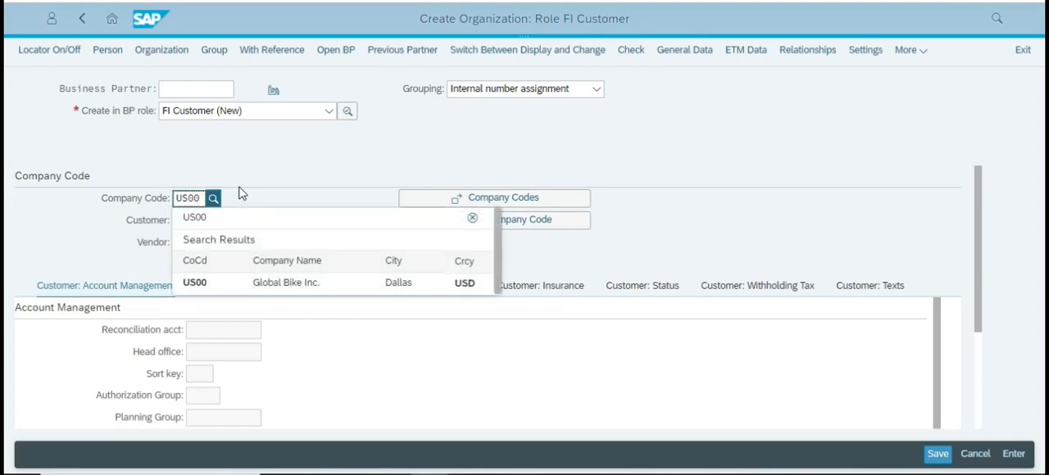
click(230, 223)
Check the case study's account management section and set the reconciliation account to 110000, Trade Accounts receivables.
scroll(312, 238, down, 2)
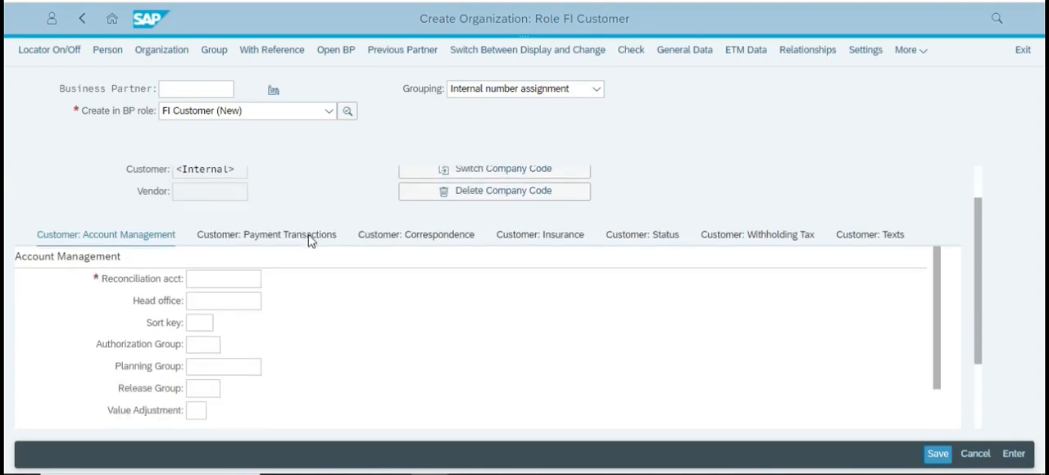
key(alt+Tab)
scroll(428, 200, down, 8)
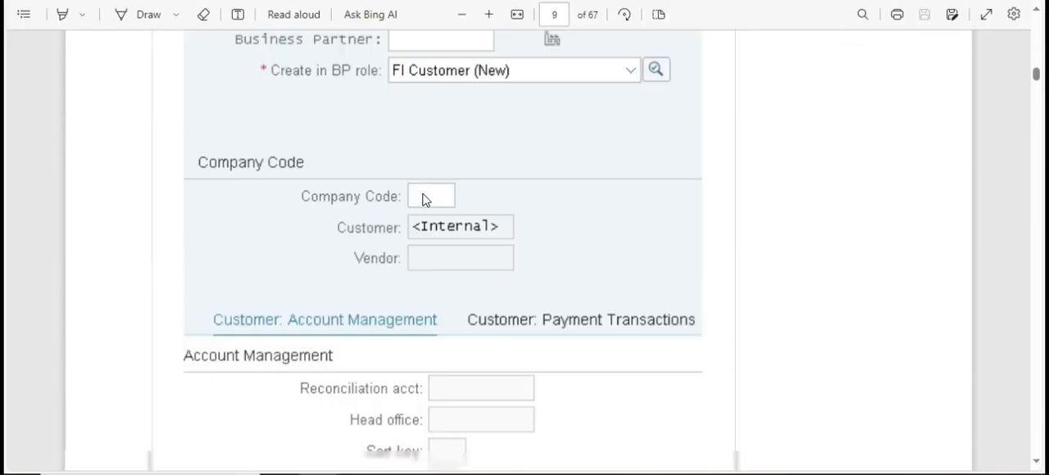
scroll(424, 201, down, 1)
key(alt+Tab)
click(215, 256)
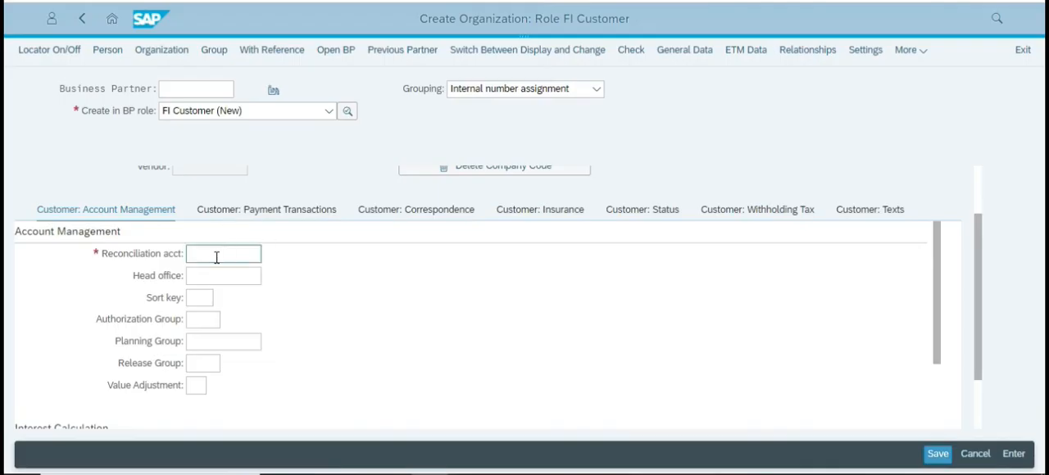
click(268, 256)
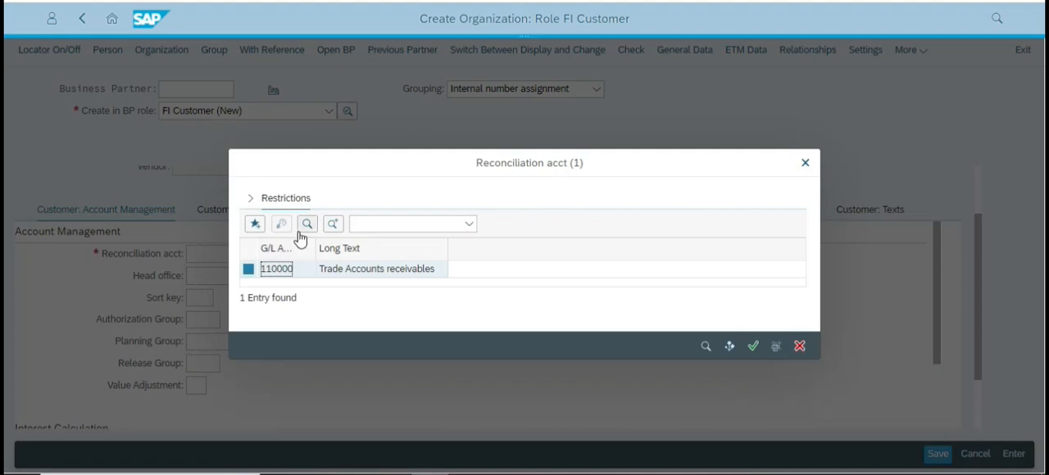
click(346, 270)
click(753, 346)
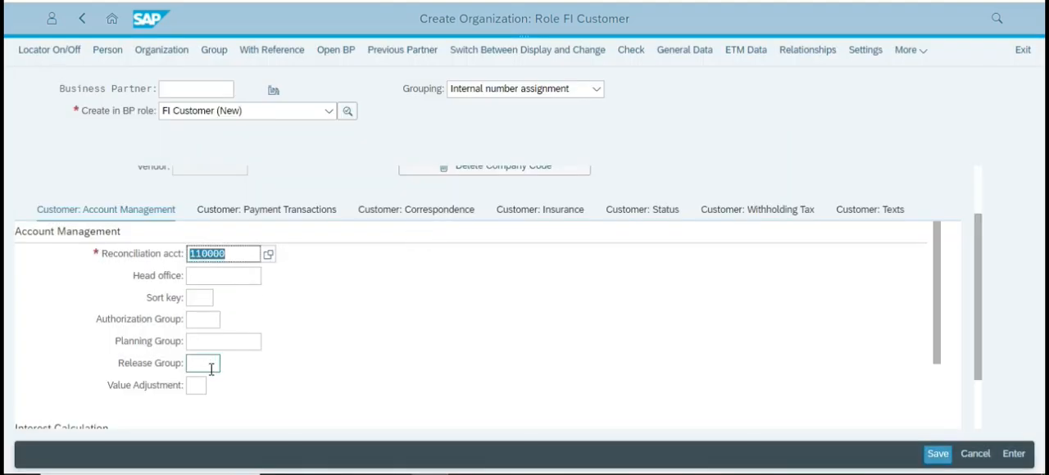
Set the customer's sort key to 001 from the list of available values.
click(205, 309)
text(01)
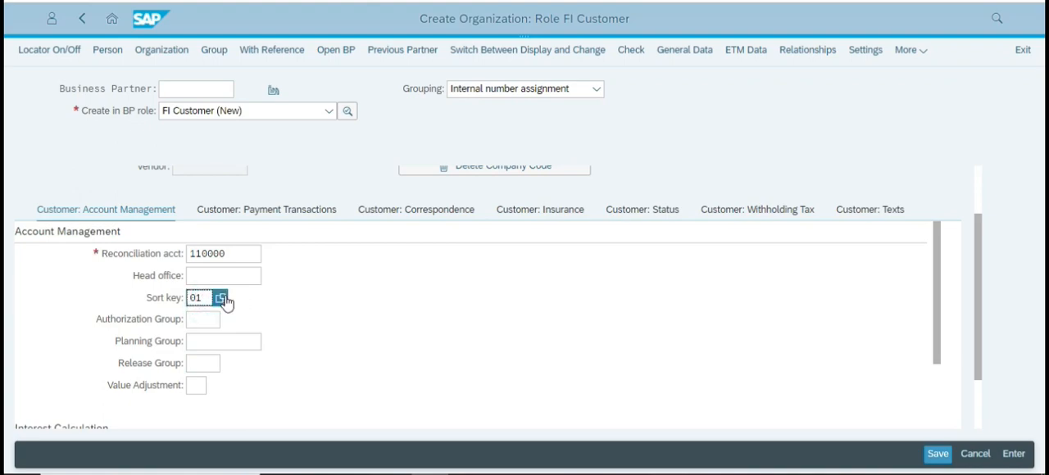
click(221, 300)
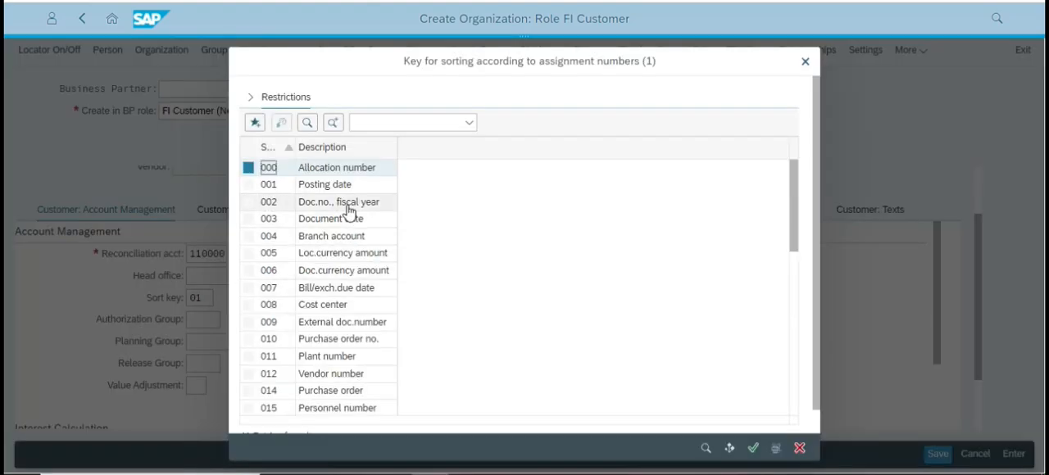
click(332, 183)
click(748, 449)
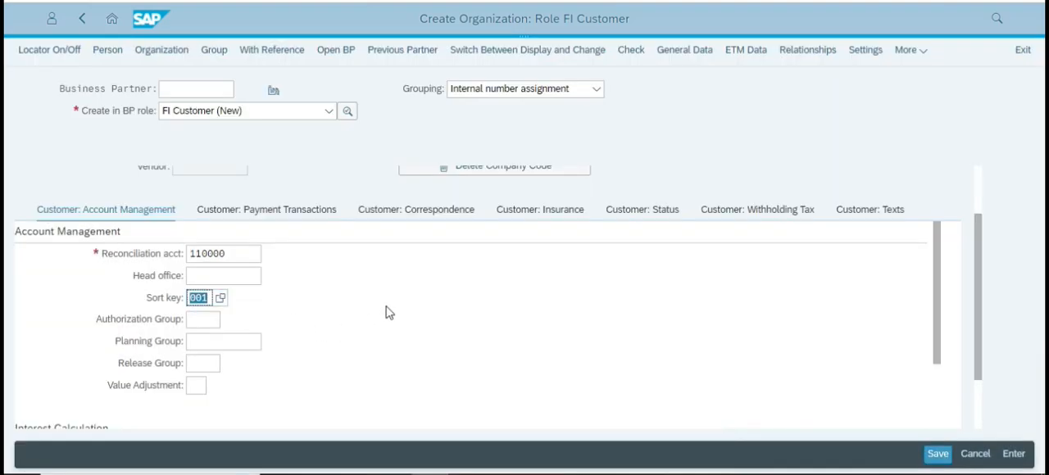
Check the case study for the next business partner role and change the organization's role to Customer.
scroll(386, 308, down, 1)
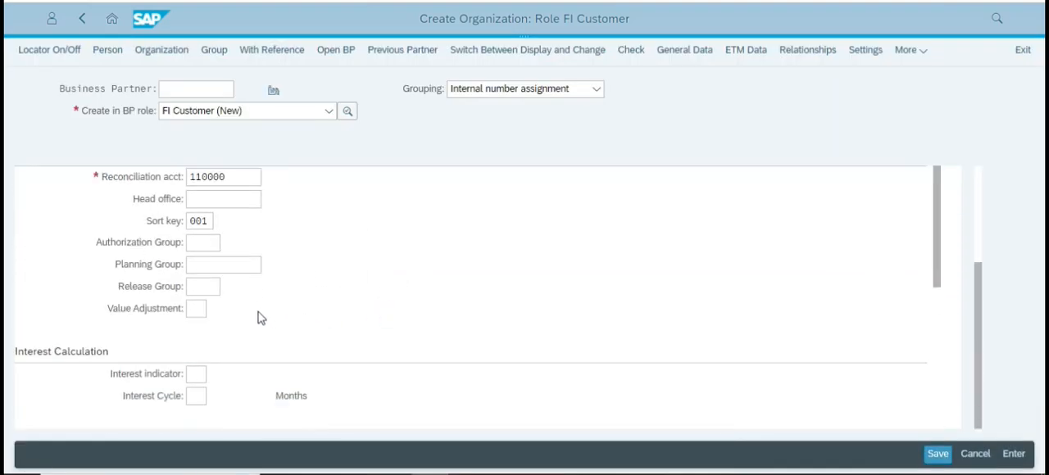
key(alt+Tab)
scroll(482, 311, down, 5)
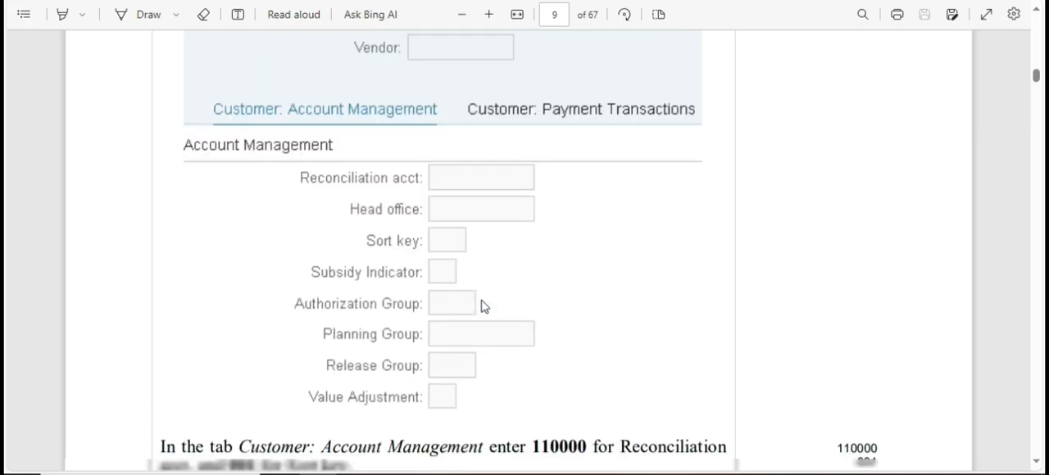
scroll(484, 303, down, 3)
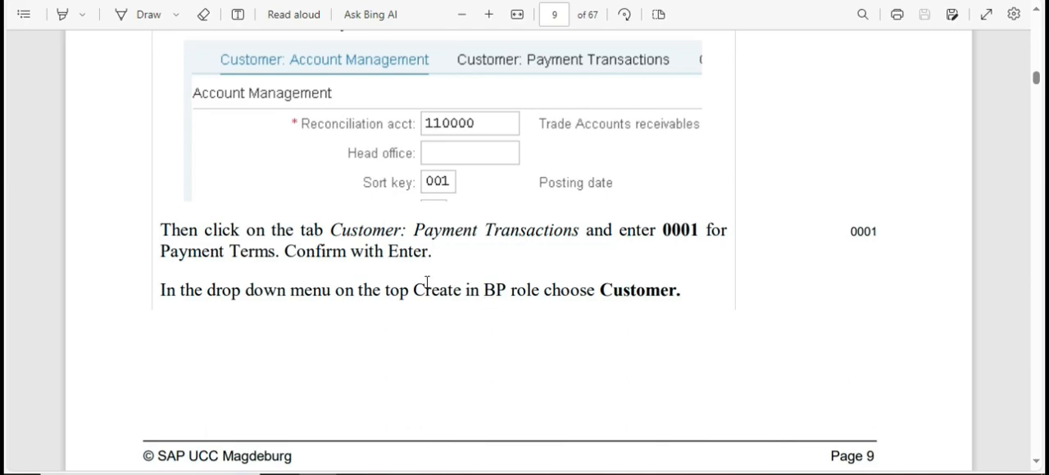
double_click(623, 300)
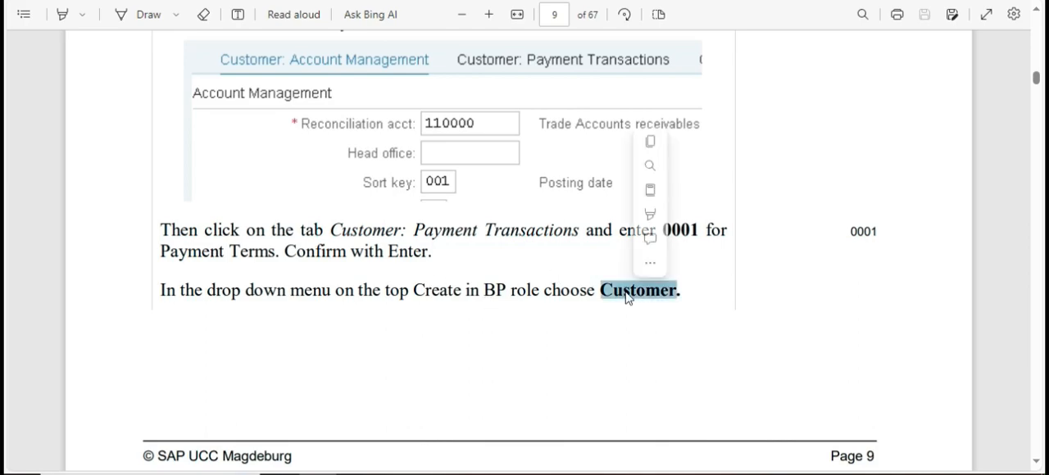
key(alt+Tab)
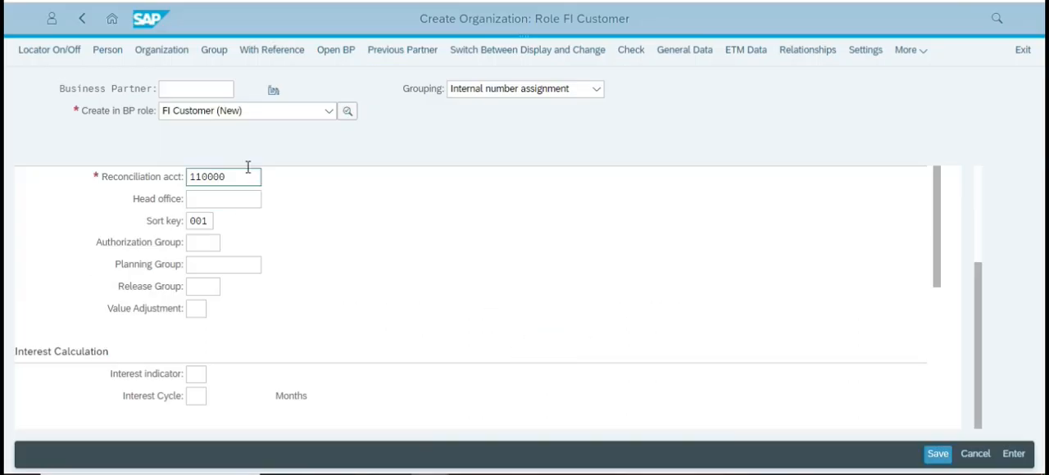
click(328, 111)
scroll(241, 209, up, 15)
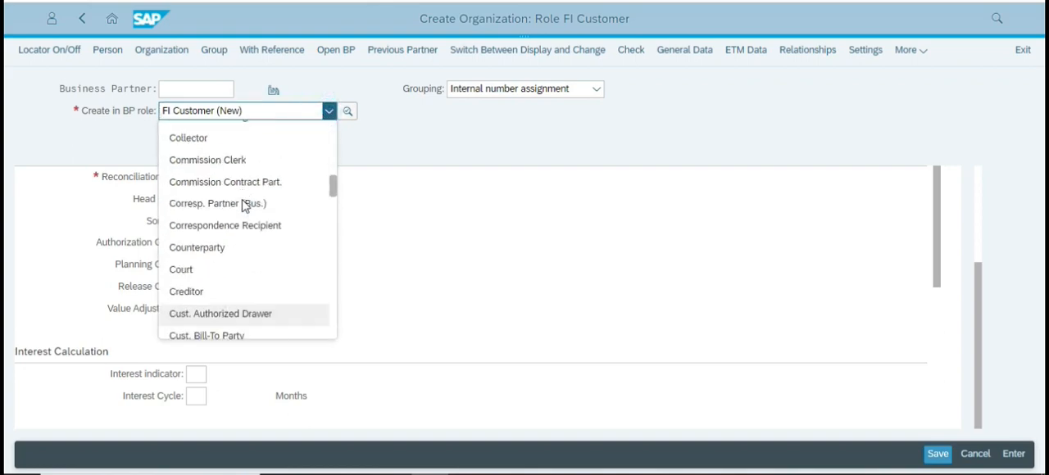
scroll(244, 207, down, 10)
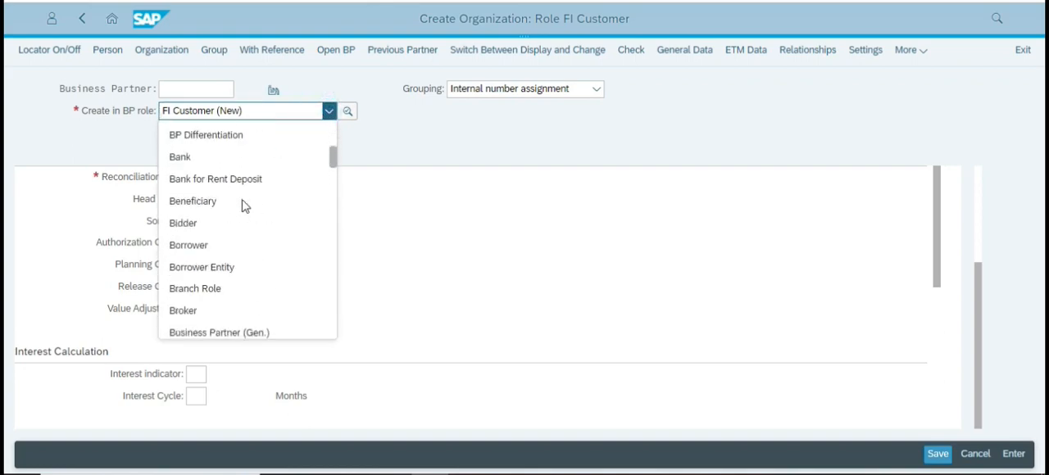
scroll(243, 211, down, 4)
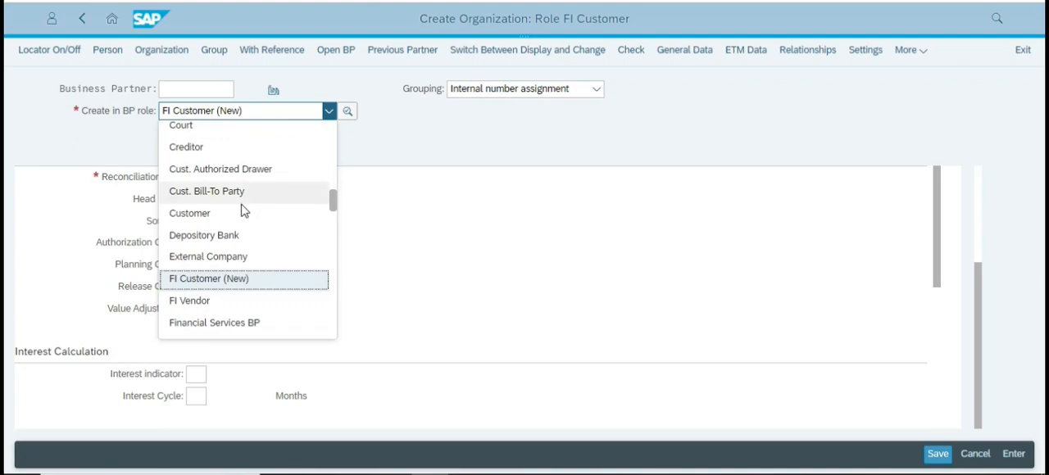
scroll(246, 238, up, 8)
scroll(250, 168, up, 3)
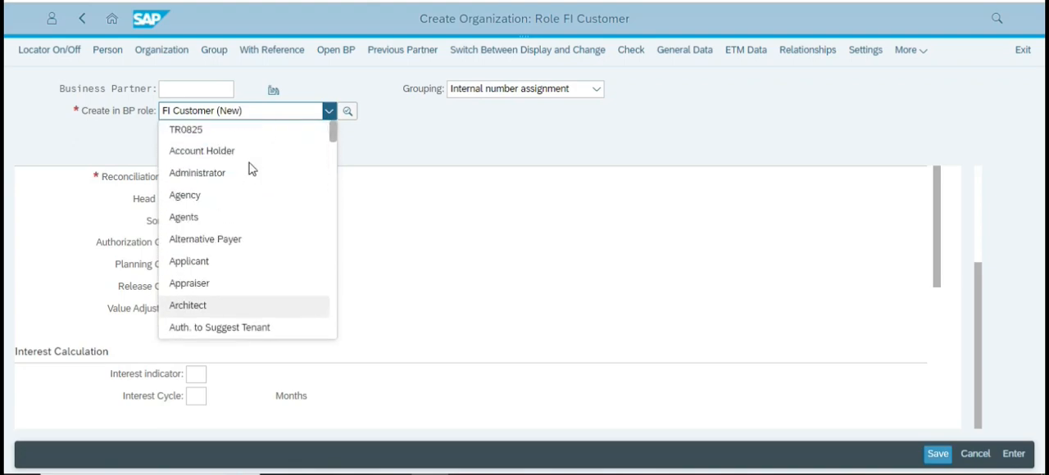
scroll(241, 206, down, 6)
scroll(238, 207, down, 3)
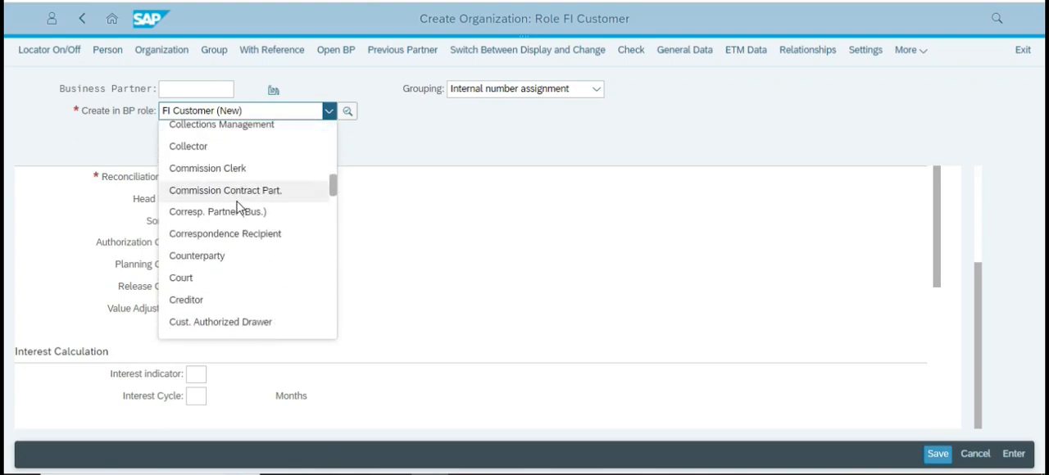
scroll(205, 285, down, 2)
scroll(206, 245, down, 3)
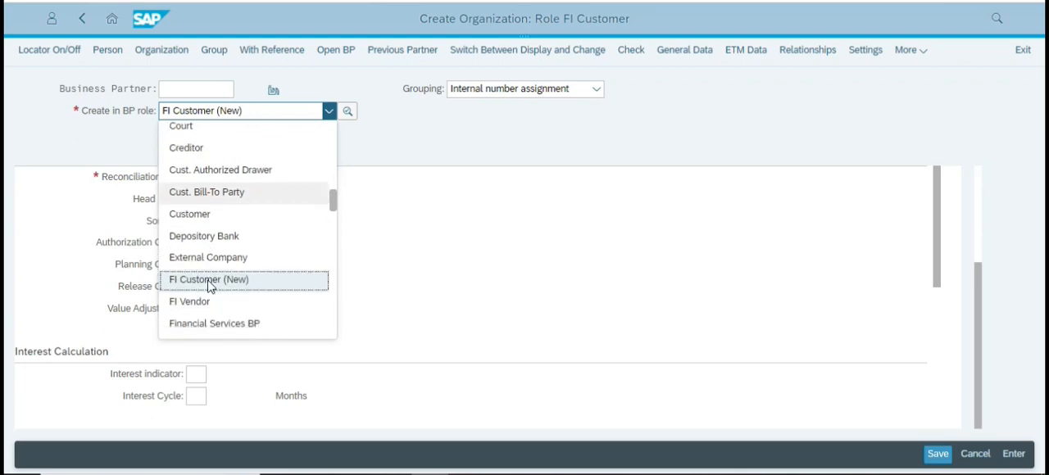
click(202, 221)
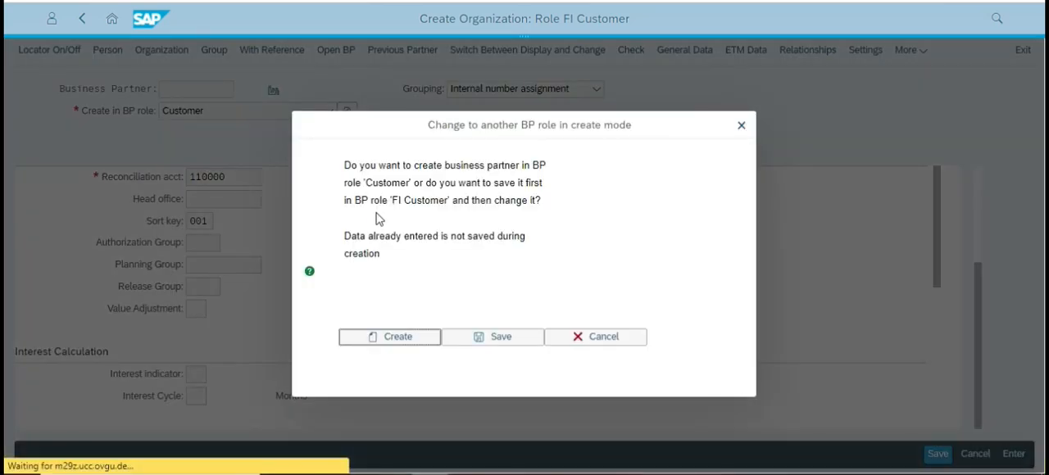
Check how the case study handles the role change and save the business partner in the FI Customer role first.
key(alt+Tab)
scroll(489, 291, down, 12)
scroll(484, 290, down, 2)
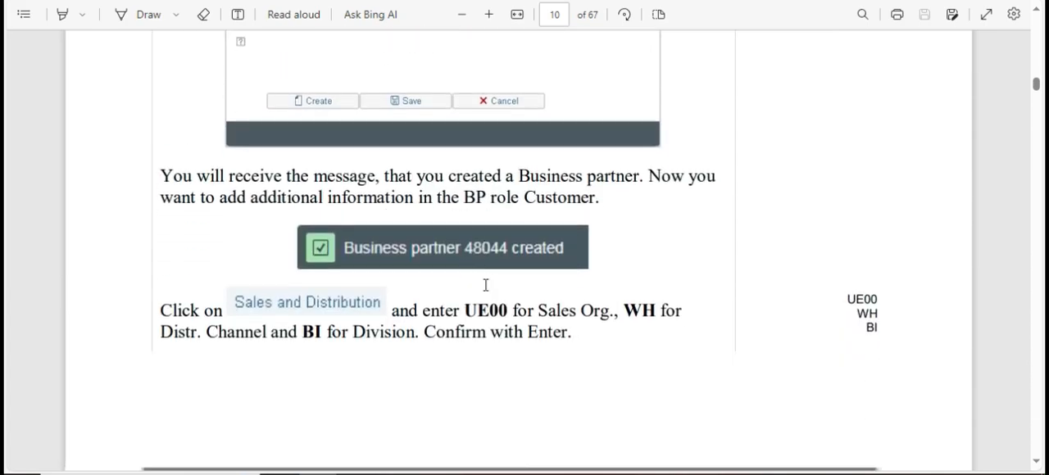
scroll(440, 281, up, 3)
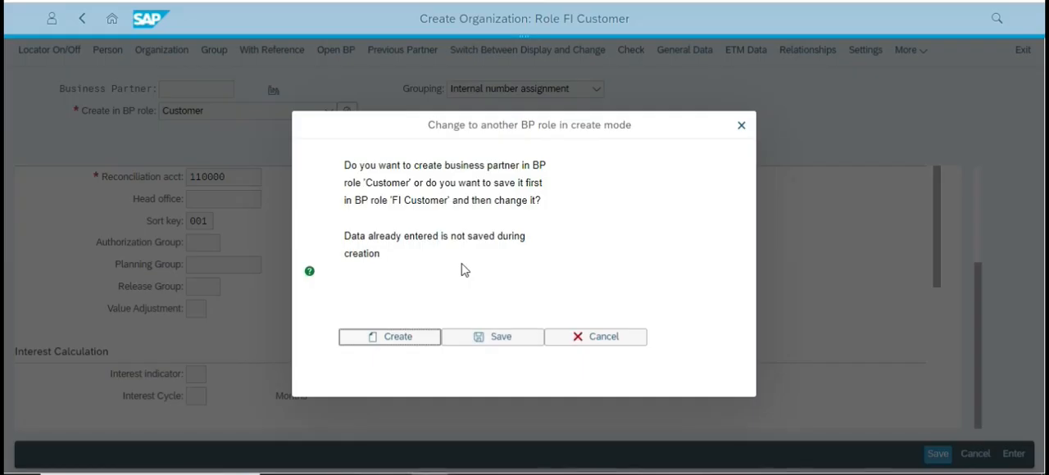
key(alt+Tab)
click(500, 341)
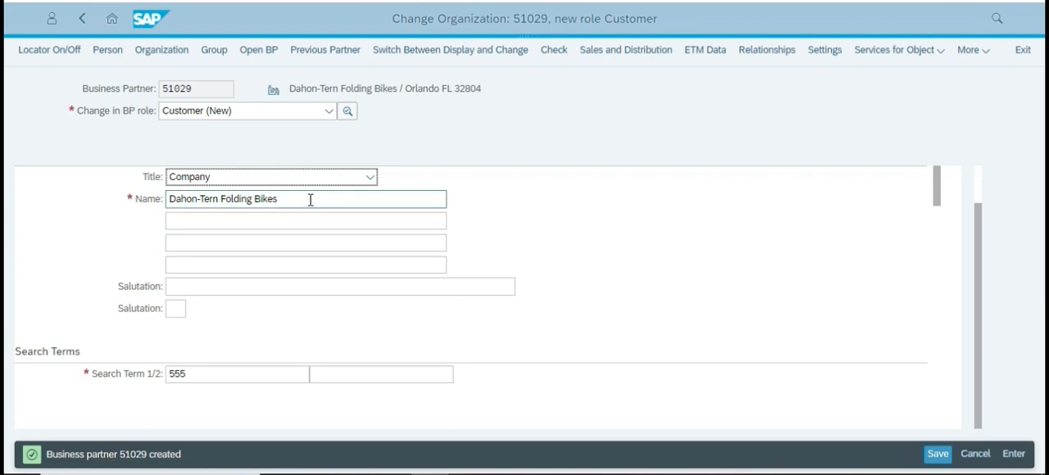
Read the case study's next instruction and open the customer's Sales and Distribution data.
scroll(250, 242, up, 1)
key(alt+Tab)
key(alt+Tab)
key(alt+Tab)
key(alt+Tab)
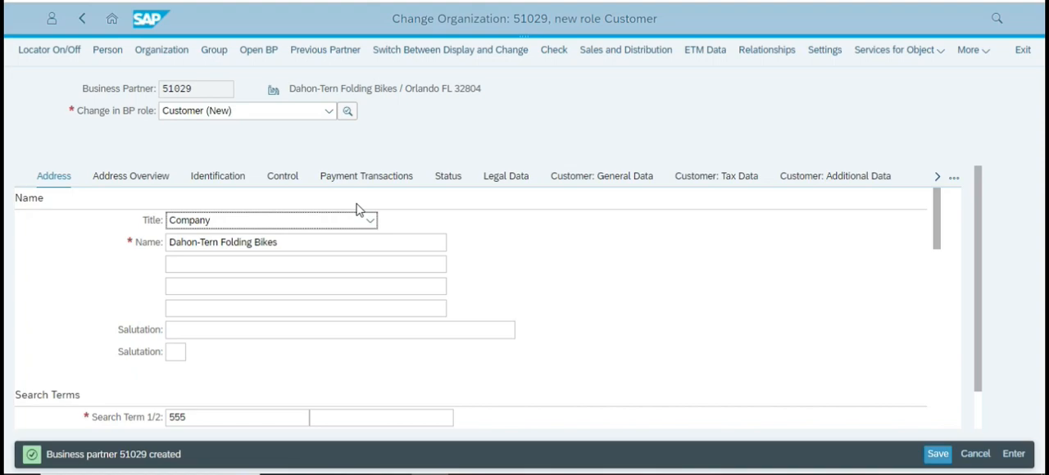
key(alt+Tab)
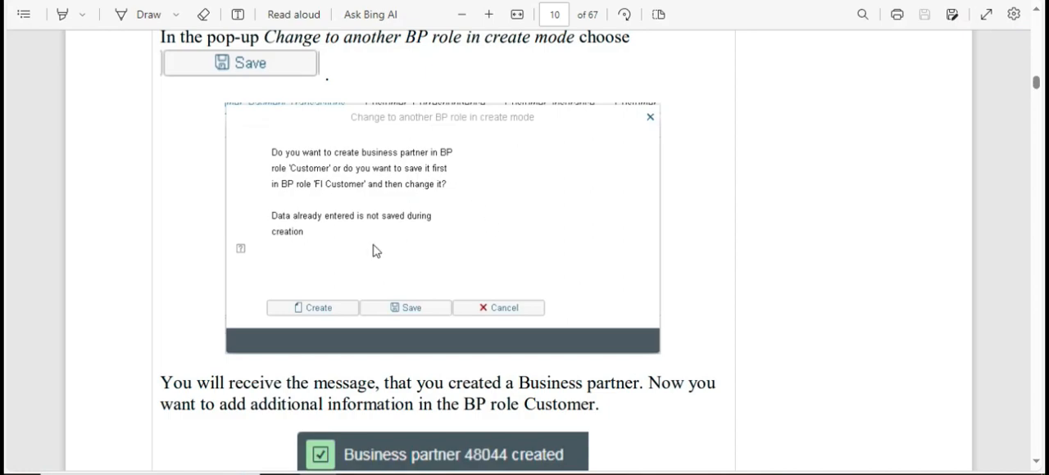
scroll(377, 246, down, 3)
scroll(381, 235, down, 3)
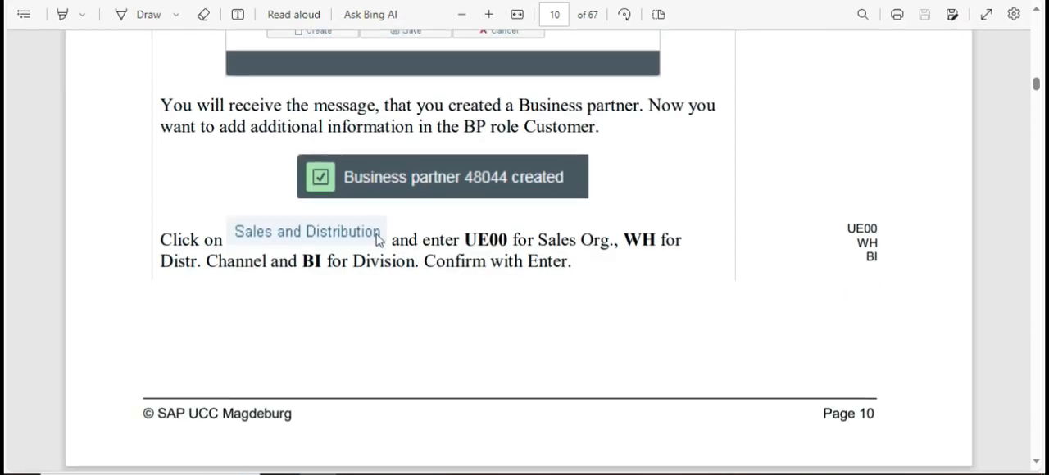
key(alt+Tab)
click(617, 52)
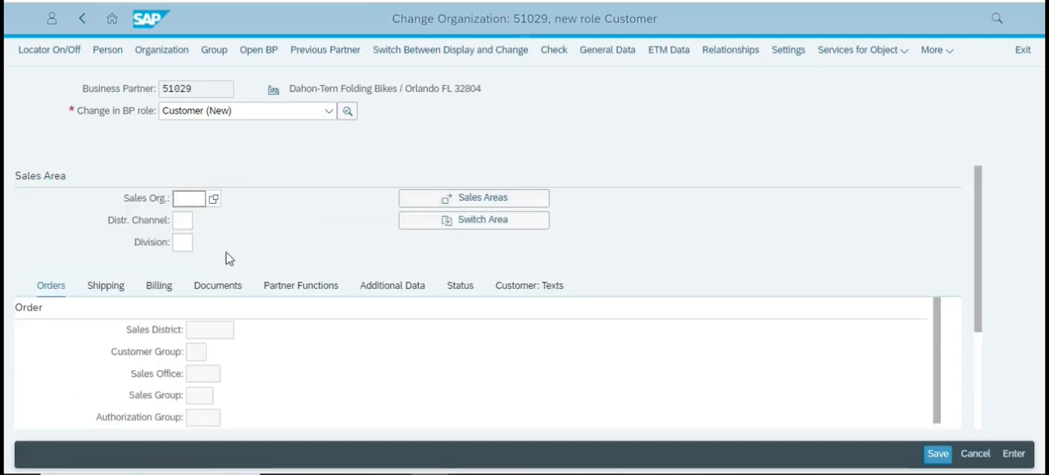
Look up the sales area values in the case study and set the sales organization to UE00.
key(alt+Tab)
scroll(312, 271, down, 3)
scroll(344, 242, up, 2)
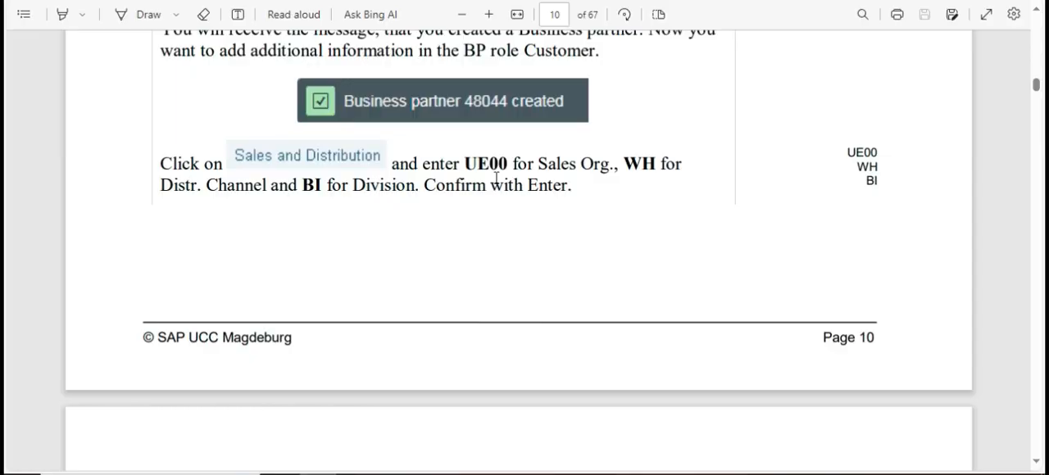
key(alt+Tab)
text(UE00)
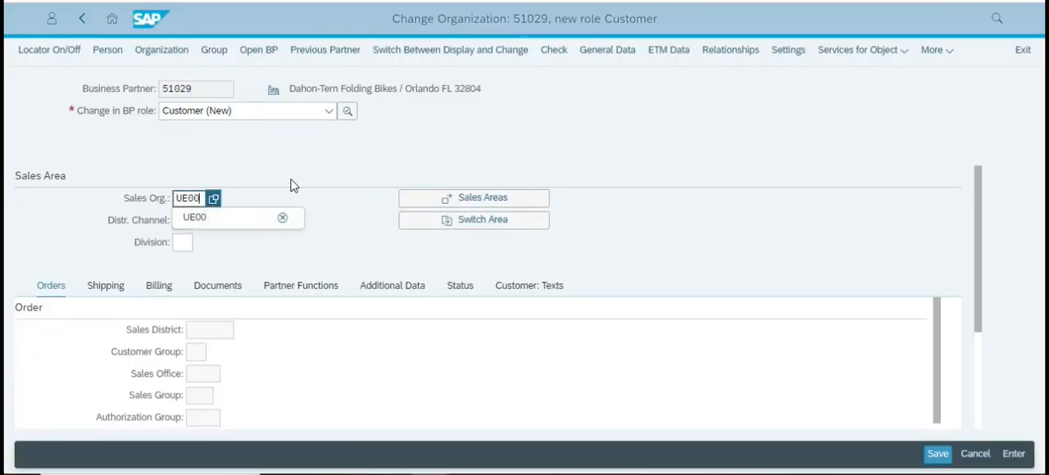
click(279, 244)
Set the distribution channel to WH and the division to BI, and confirm the sales area.
key(alt+Tab)
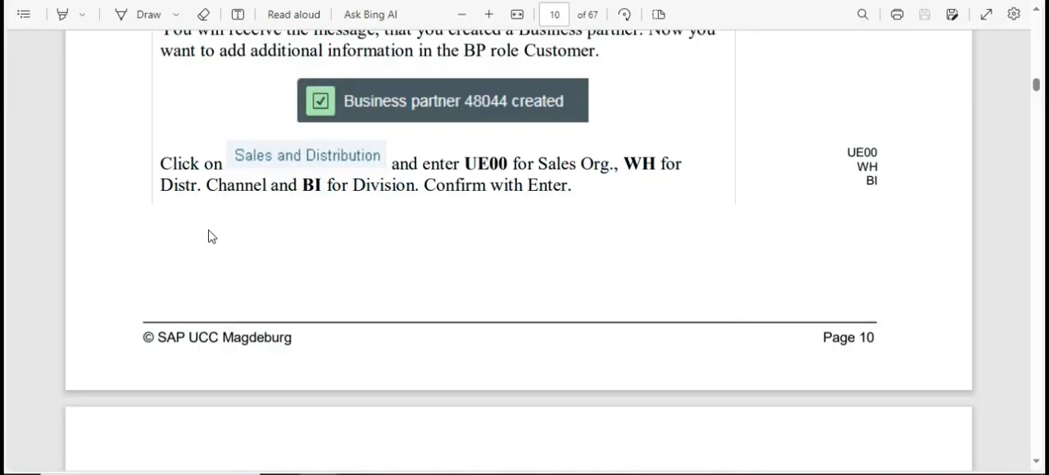
key(alt+Tab)
click(178, 220)
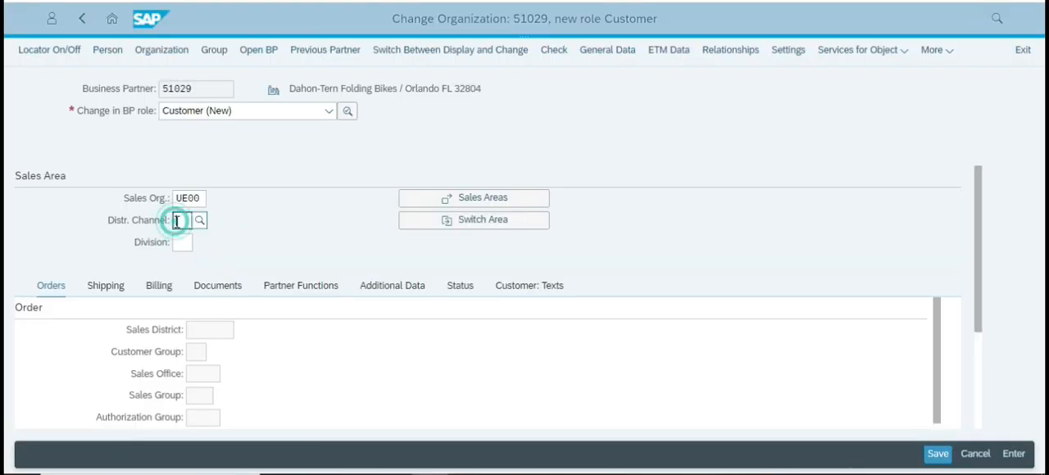
text(WH)
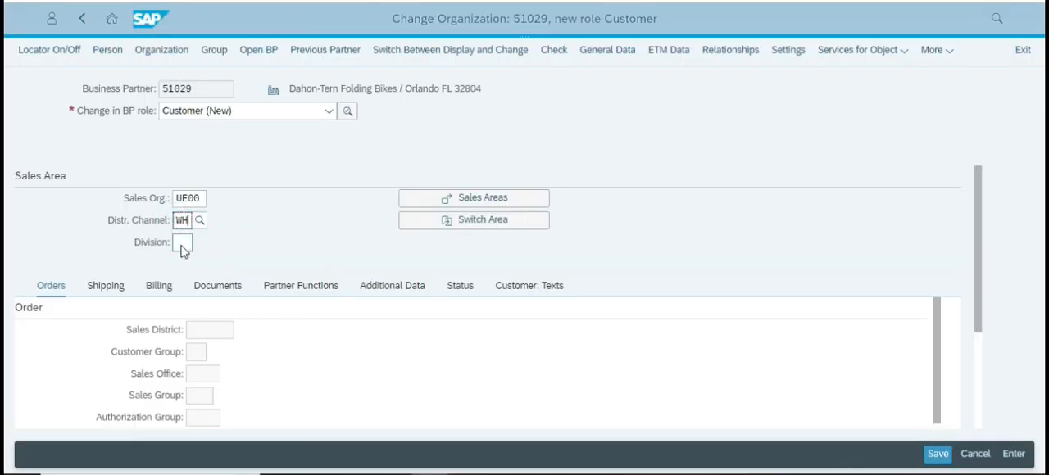
click(180, 240)
text(BI)
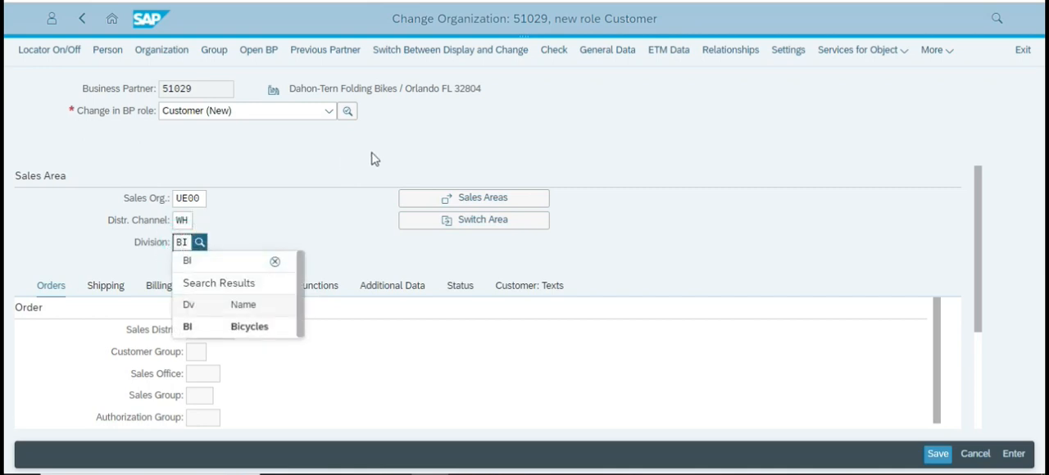
key(Return)
scroll(244, 393, down, 2)
scroll(237, 360, up, 2)
Look up the order data in the case study and set the customer's sales district to US0003.
key(alt+Tab)
scroll(390, 262, down, 10)
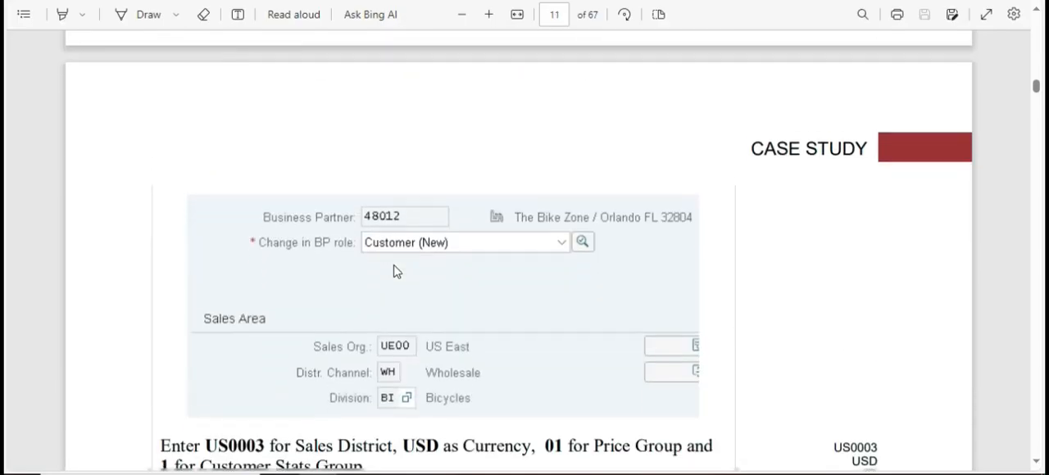
scroll(384, 254, down, 3)
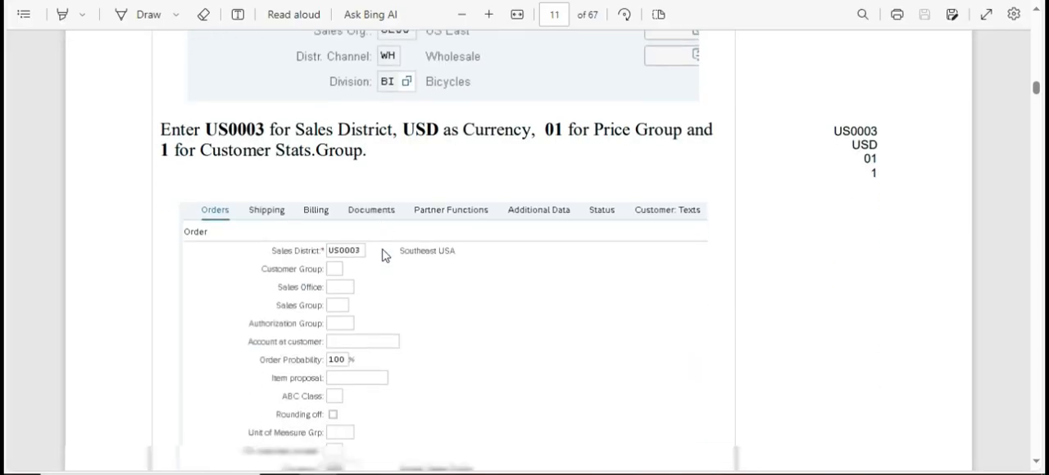
key(alt+Tab)
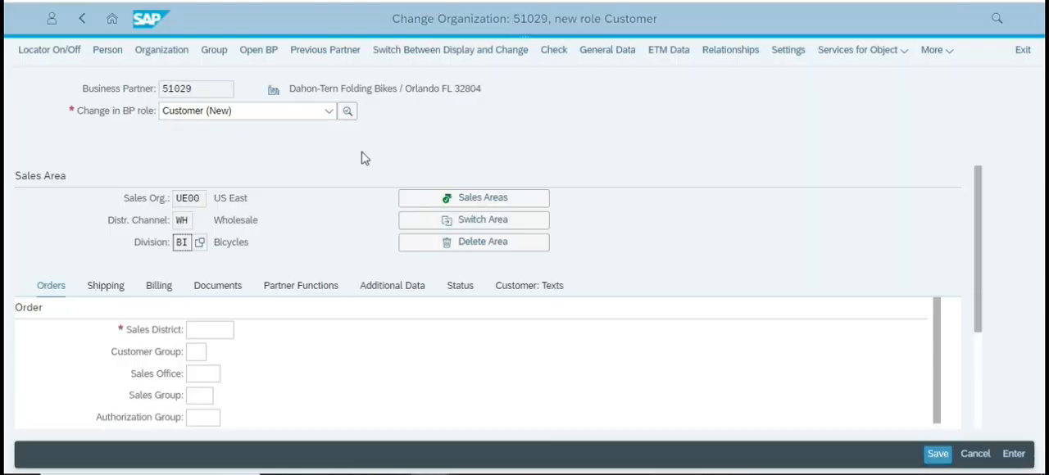
key(alt+Tab)
key(alt+Tab)
click(222, 329)
text(US000)
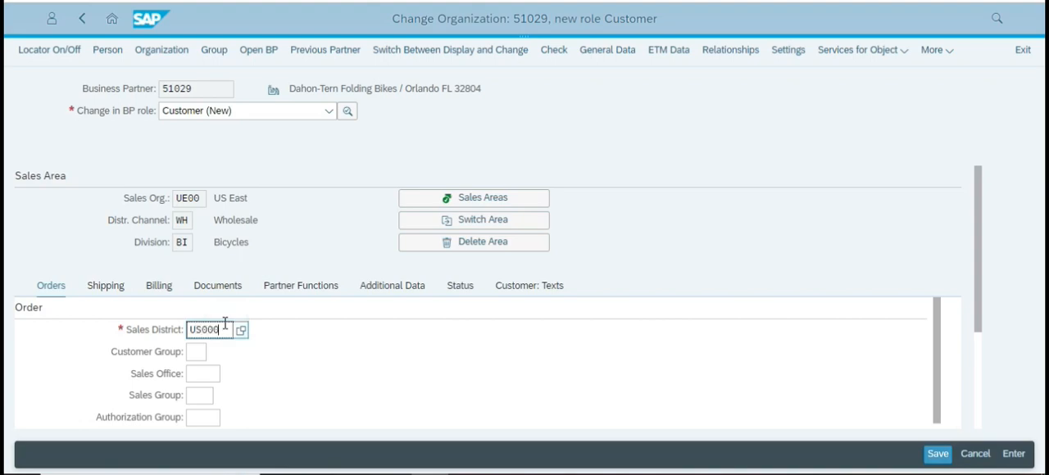
text(3)
Check the customer's order currency against the case study's order data.
key(alt+Tab)
scroll(271, 300, down, 2)
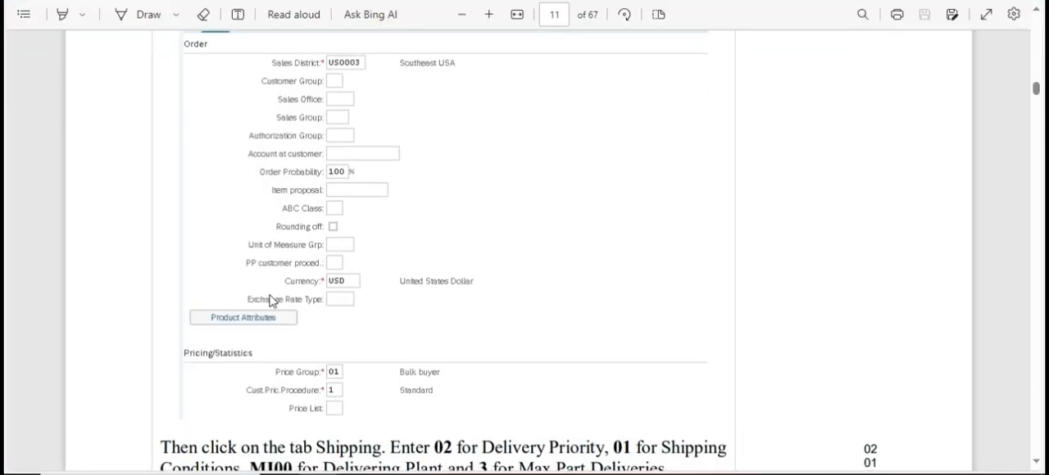
key(alt+Tab)
scroll(328, 332, down, 3)
scroll(298, 351, down, 5)
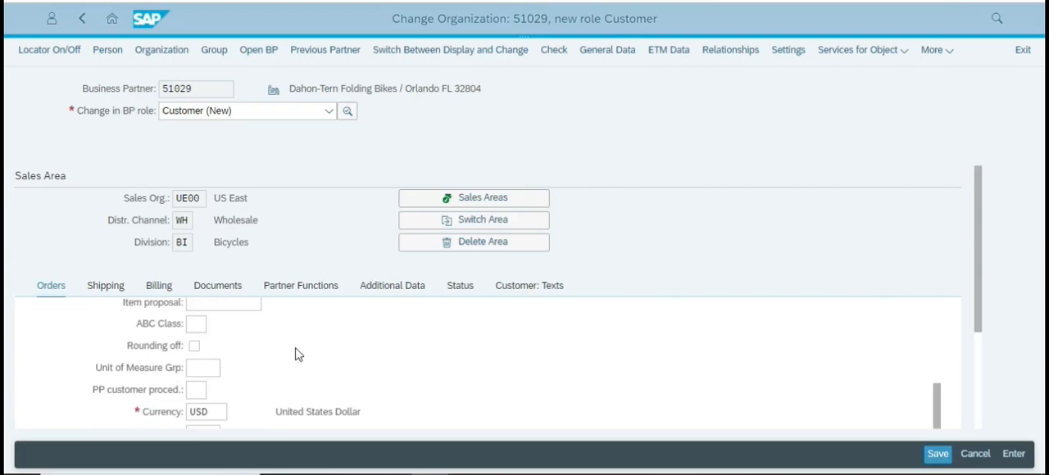
Set the customer's price group to 01 and compare the pricing data with the case study.
key(alt+Tab)
scroll(297, 353, down, 2)
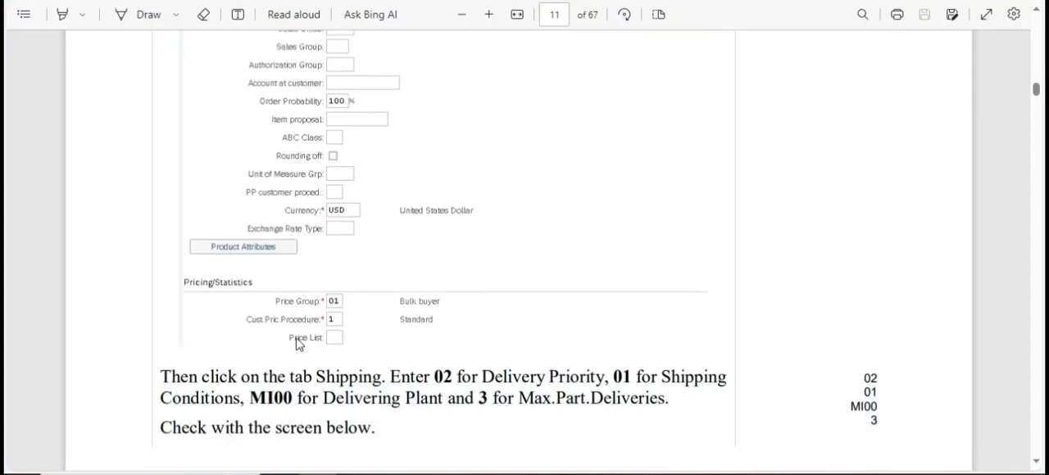
key(alt+Tab)
scroll(217, 385, down, 2)
scroll(218, 386, down, 3)
click(199, 350)
key(alt+Tab)
key(alt+Tab)
text(01)
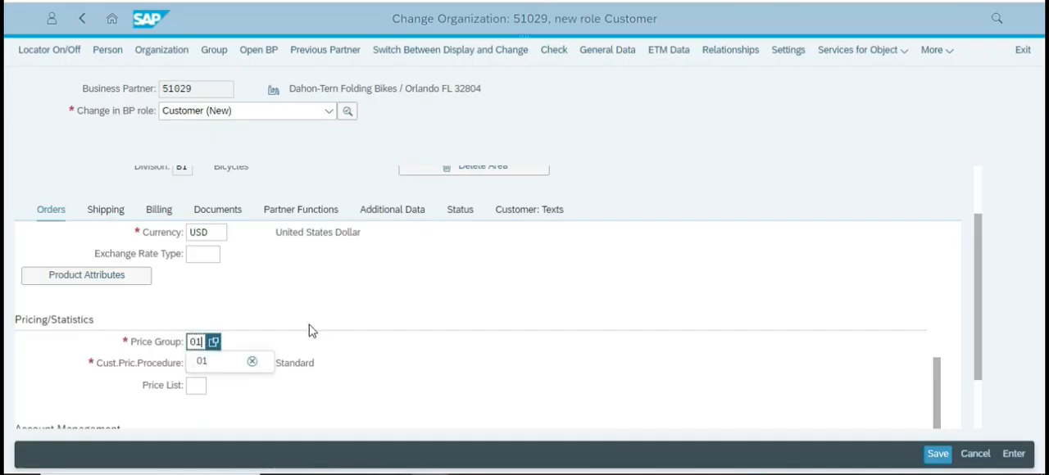
click(206, 362)
click(205, 343)
key(alt+Tab)
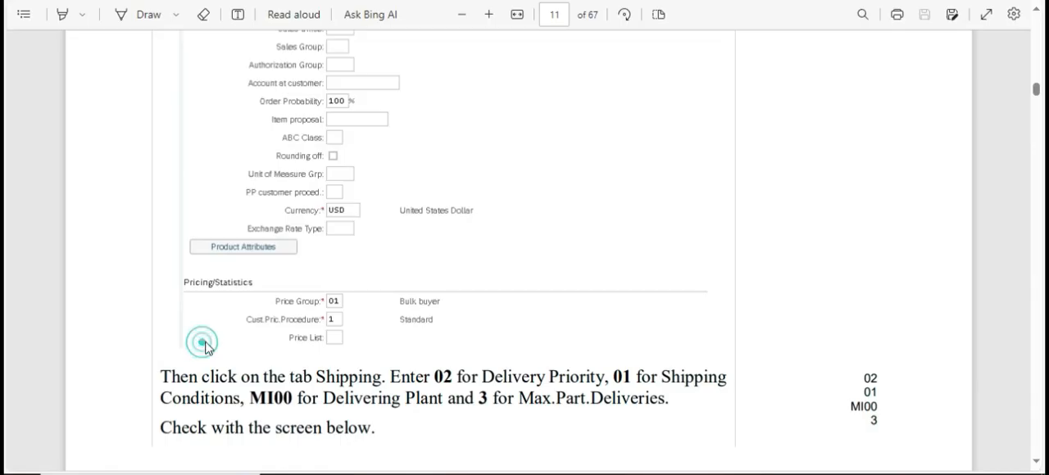
key(alt+Tab)
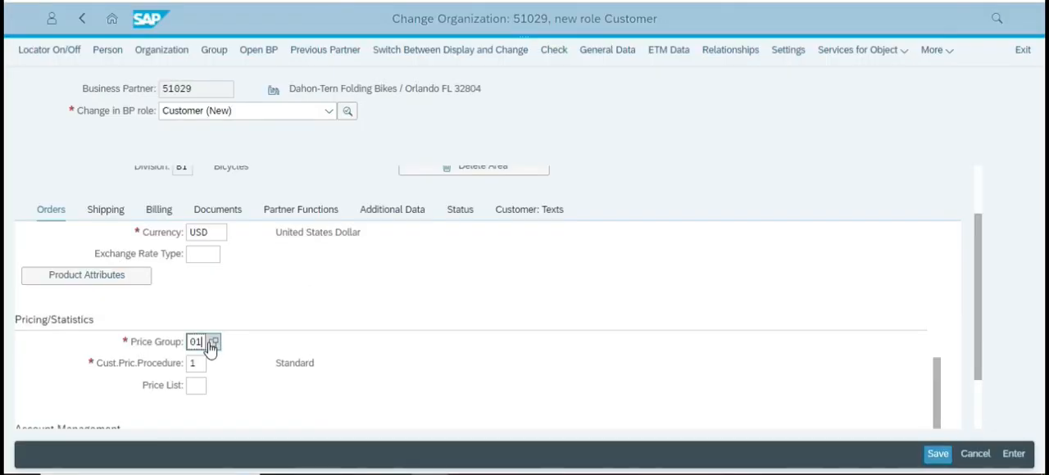
Confirm price group 01 and look up the shipping data instructions in the case study.
key(Return)
key(ctrl+c)
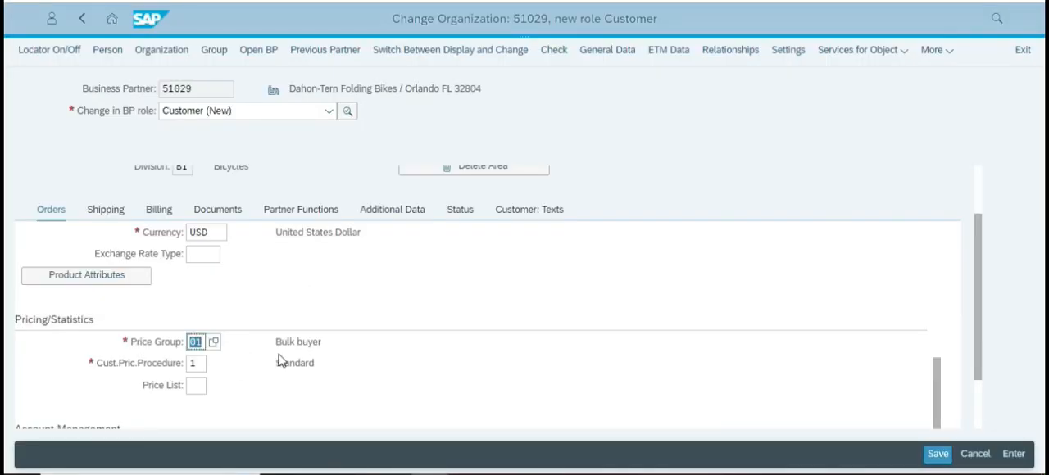
key(alt+Tab)
scroll(451, 332, down, 3)
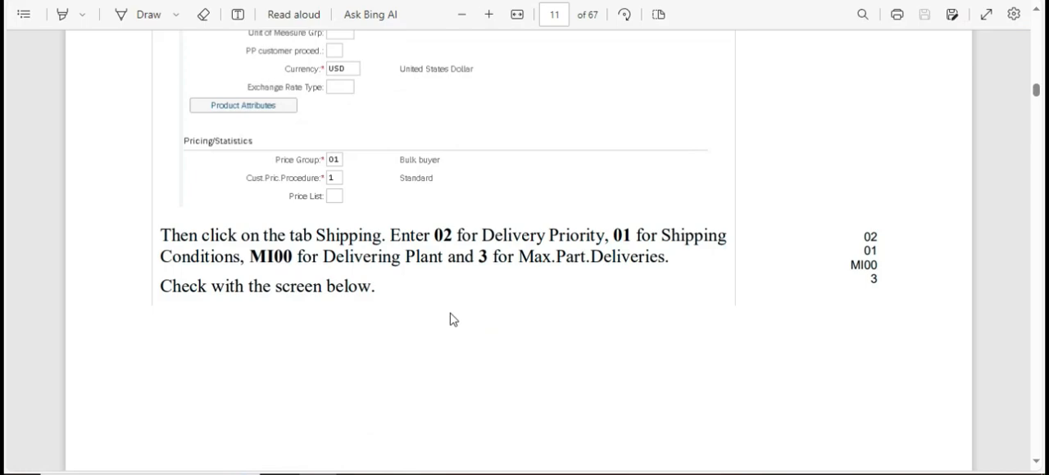
scroll(474, 207, up, 3)
key(alt+Tab)
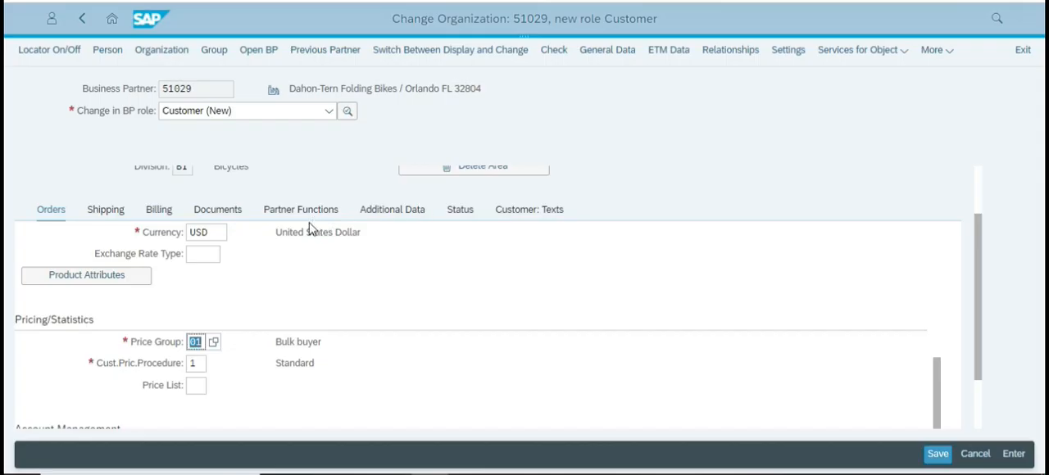
Open the sales area's shipping data and set the delivery priority to 02 as given in the case study.
scroll(374, 321, down, 2)
scroll(210, 286, up, 4)
scroll(131, 237, up, 3)
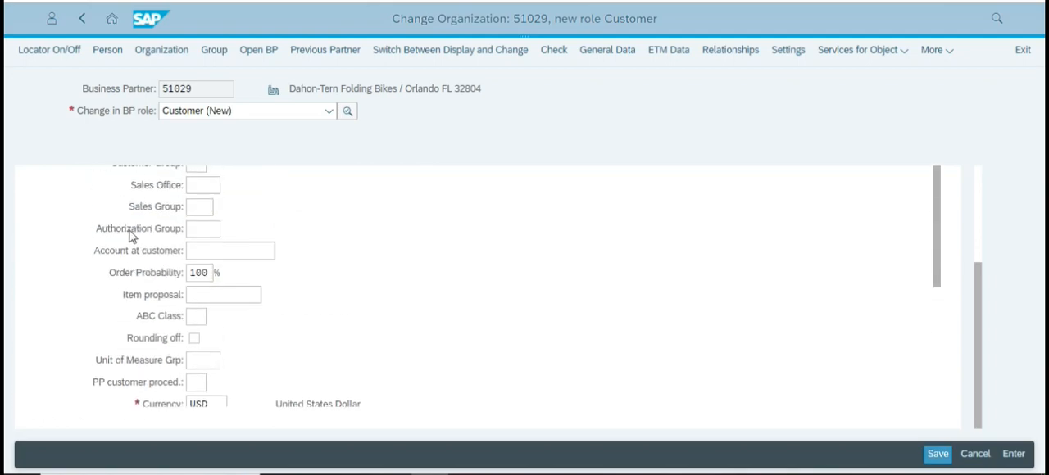
scroll(187, 169, up, 3)
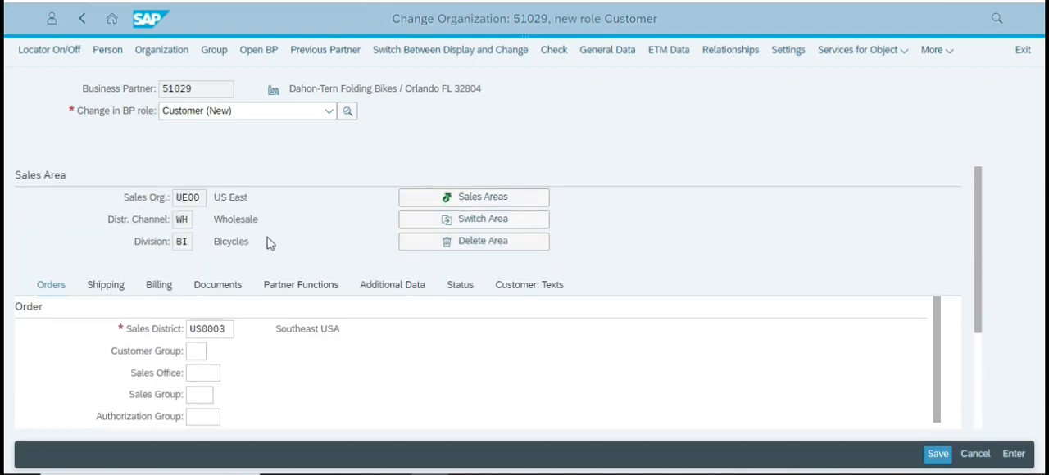
click(106, 286)
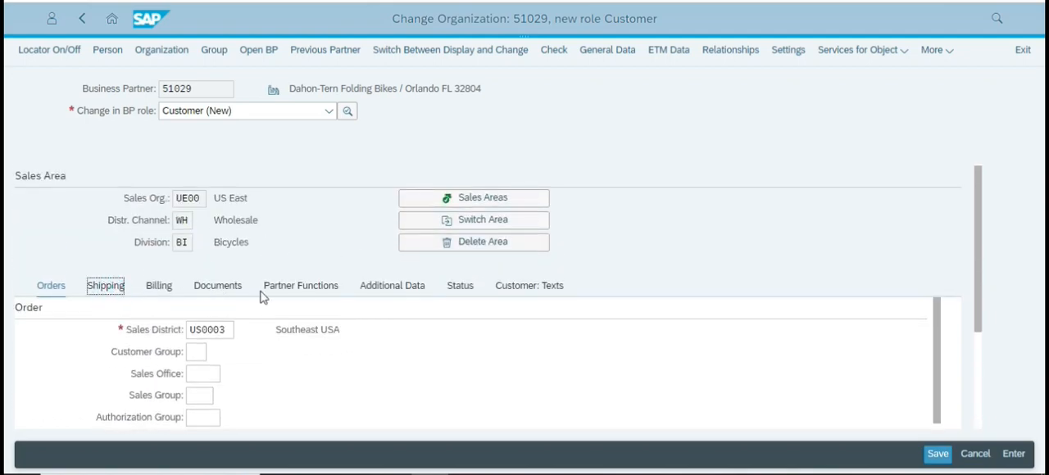
key(alt+Tab)
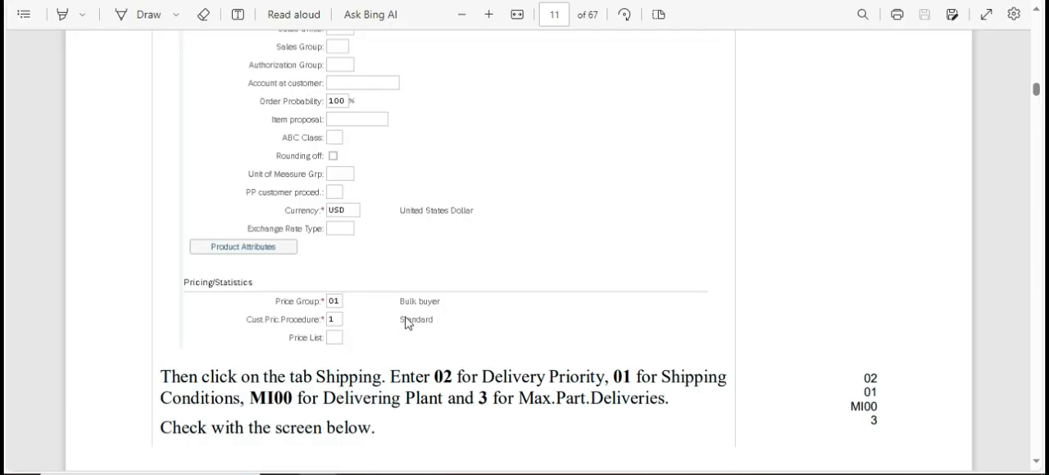
key(alt+Tab)
text(0)
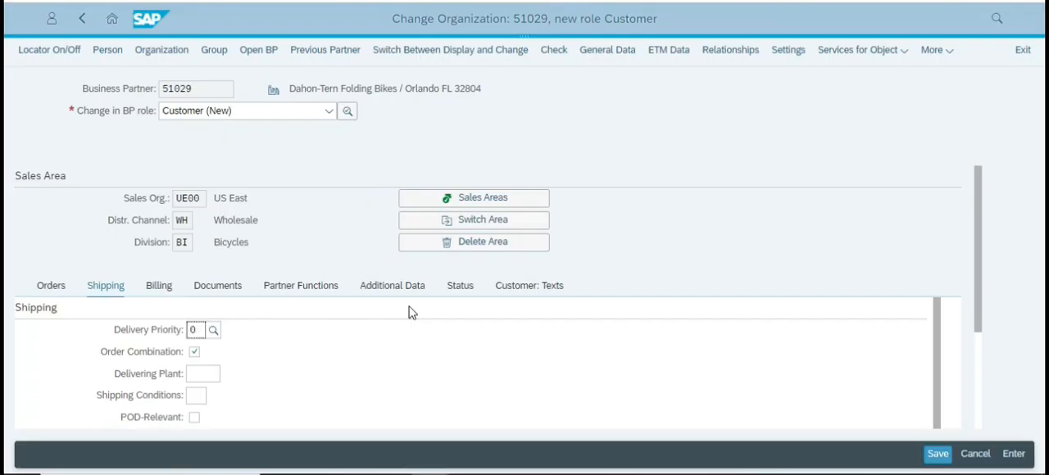
text(2)
key(Return)
Copy the shipping conditions value 01 from the case study into the customer's shipping data and confirm it.
key(alt+Tab)
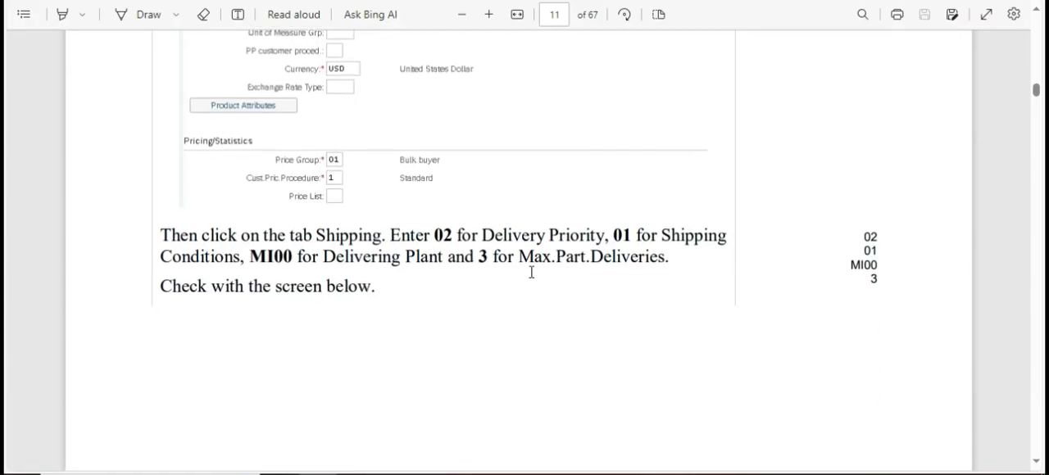
double_click(621, 236)
key(alt+Tab)
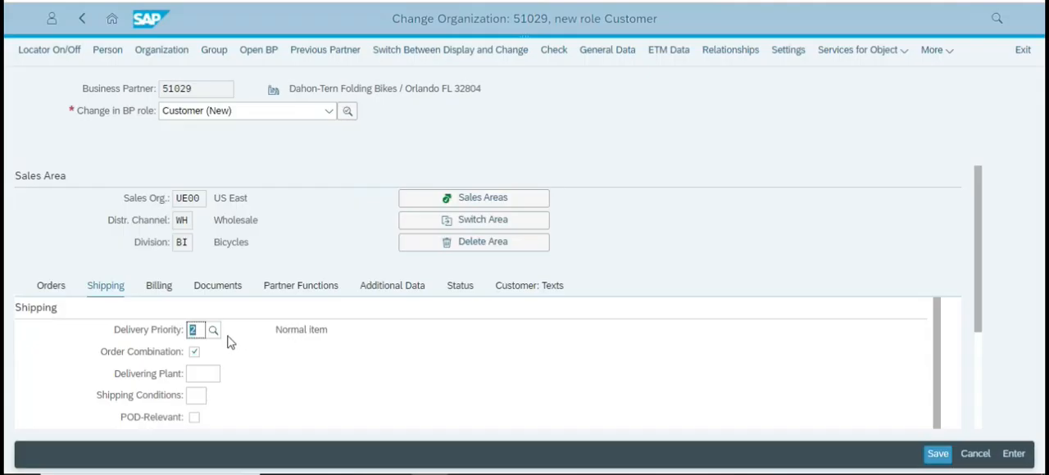
click(197, 395)
key(ctrl+v)
key(Return)
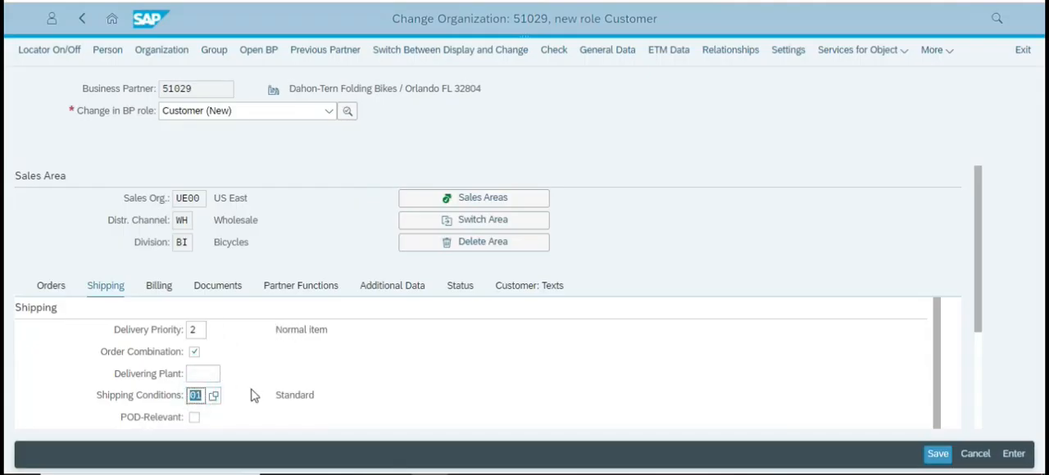
Copy the delivering plant MI00 from the case study into the customer's shipping data and confirm it.
key(alt+Tab)
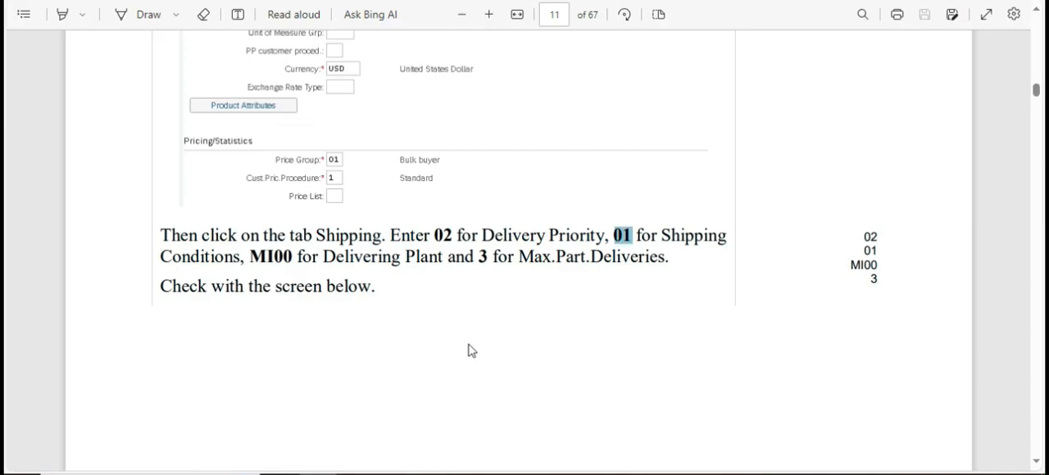
double_click(259, 261)
key(ctrl+c)
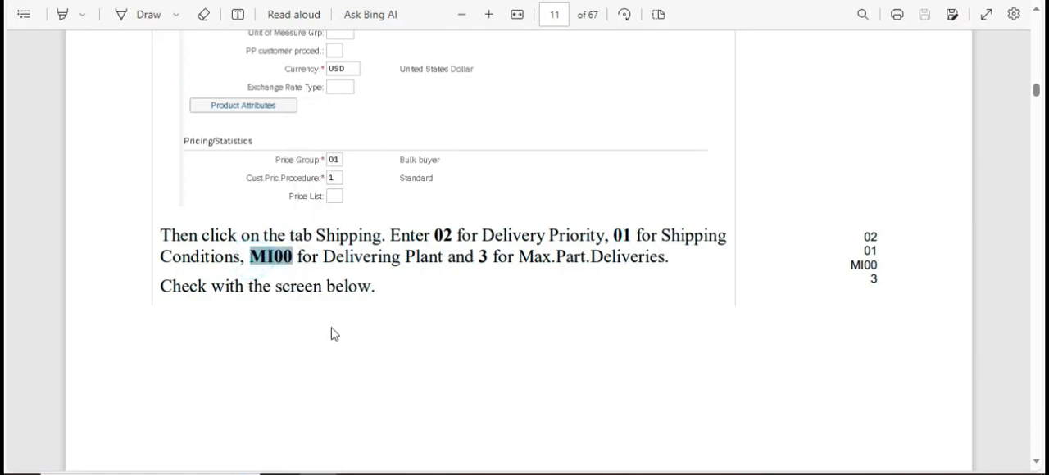
key(alt+Tab)
click(200, 374)
key(ctrl+v)
key(Return)
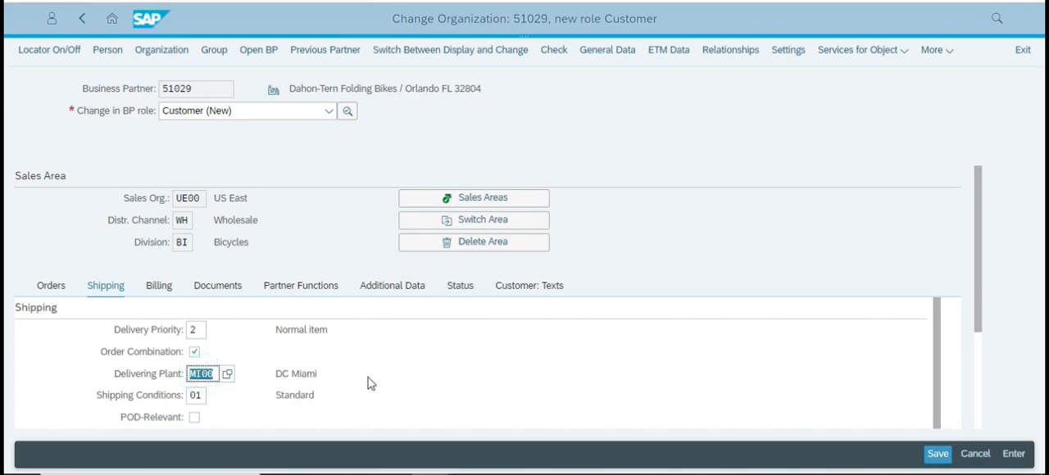
Set the customer's maximum number of partial deliveries to 3, following the case study.
key(alt+Tab)
key(alt+Tab)
key(alt+Tab)
key(alt+Tab)
scroll(438, 393, down, 3)
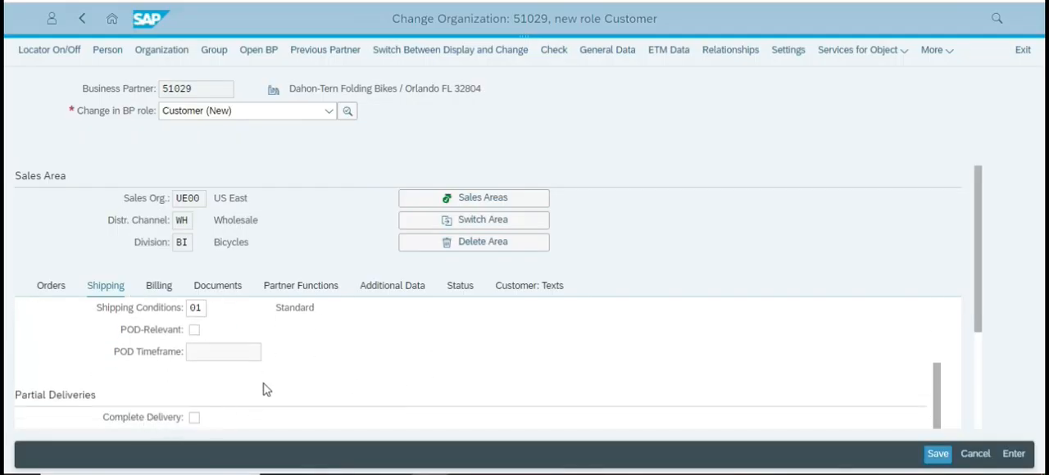
scroll(260, 387, down, 2)
scroll(256, 385, down, 1)
click(192, 286)
text(3)
key(Tab)
click(498, 316)
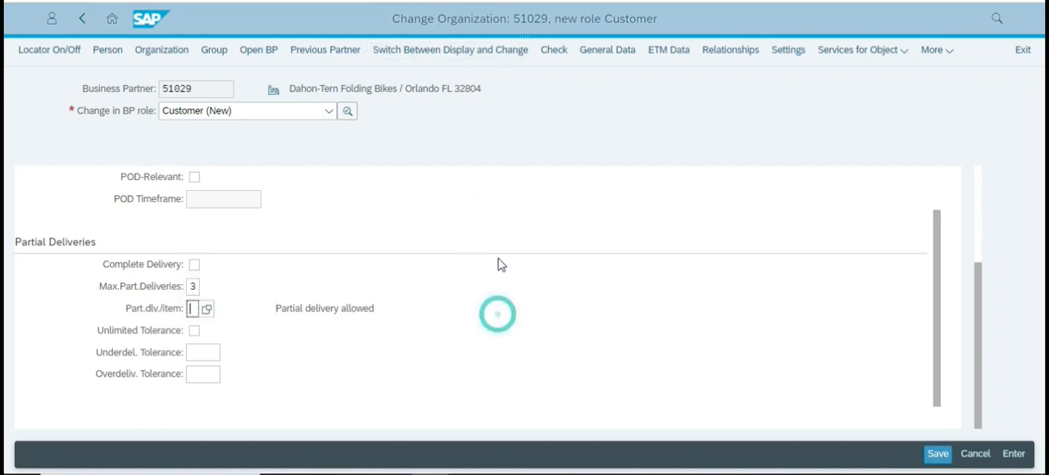
Check the shipping example in the case study and read the instructions for the billing data.
key(alt+Tab)
scroll(689, 269, down, 8)
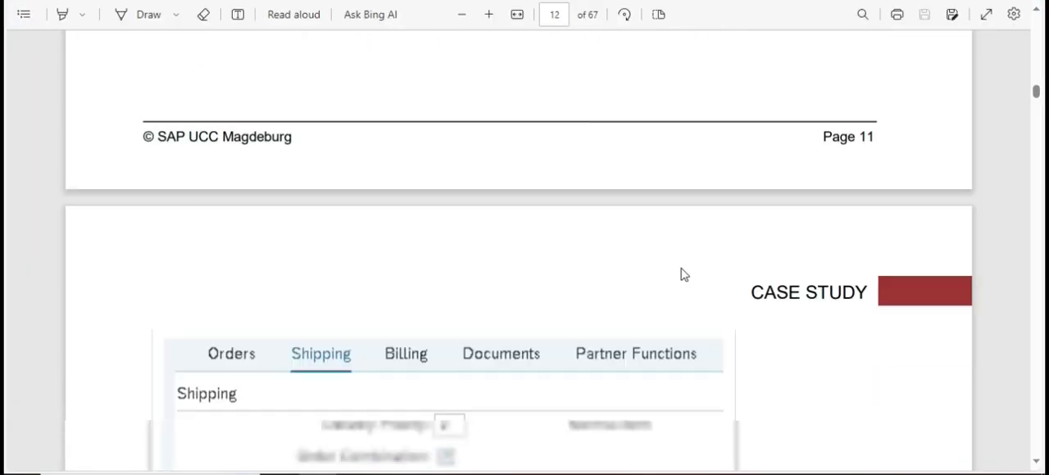
scroll(683, 271, down, 8)
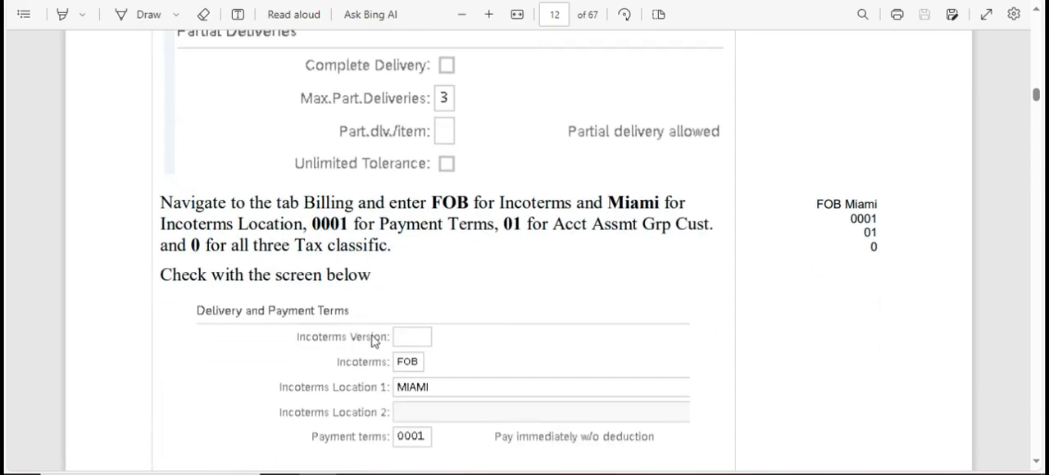
key(alt+Tab)
Open the sales area's billing data and set Incoterms to FOB with MIAMI as Incoterms Location 1.
scroll(263, 234, up, 5)
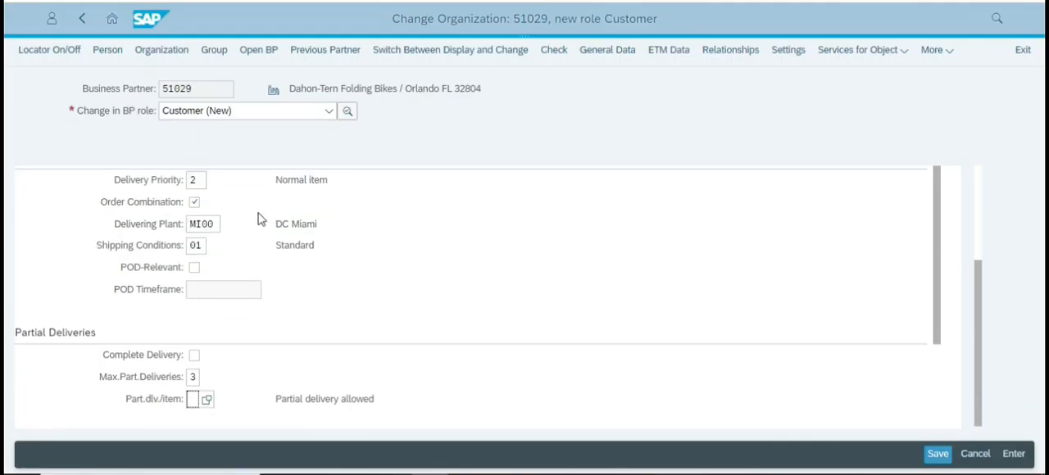
click(163, 288)
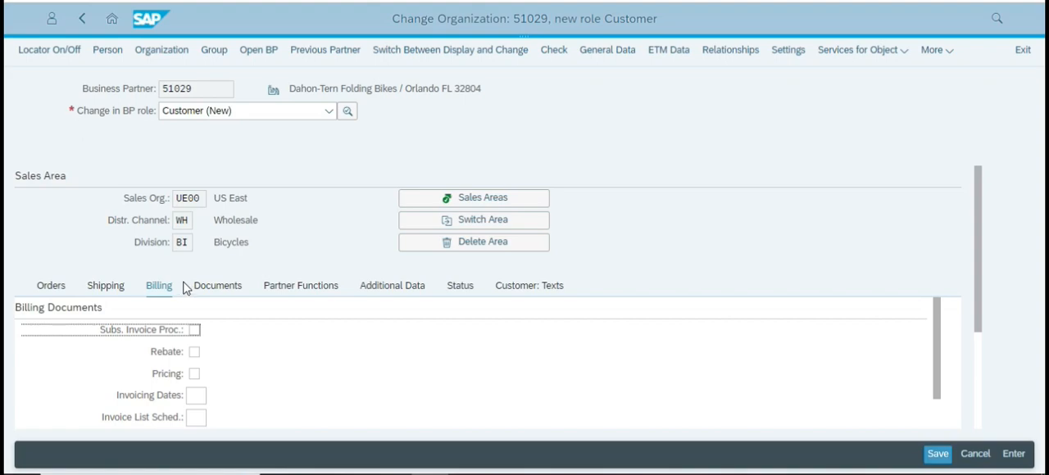
scroll(312, 353, down, 5)
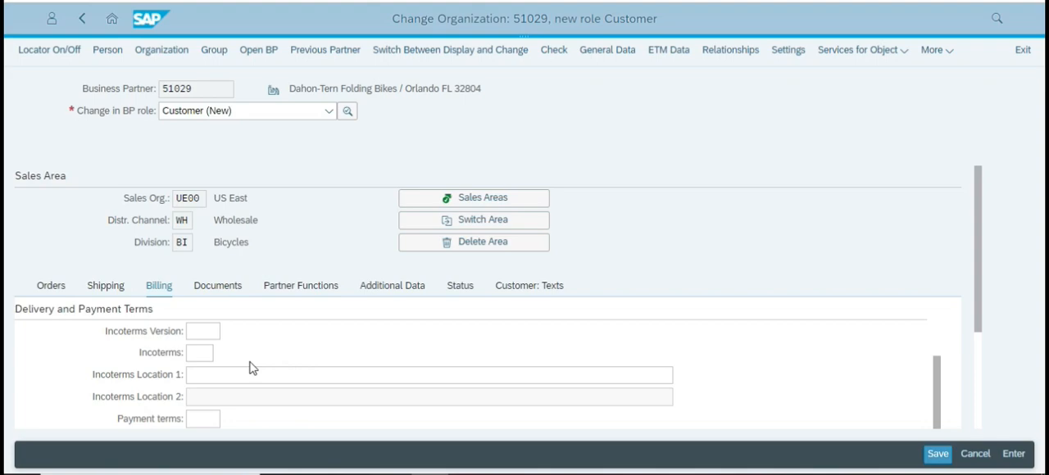
click(209, 353)
key(alt+Tab)
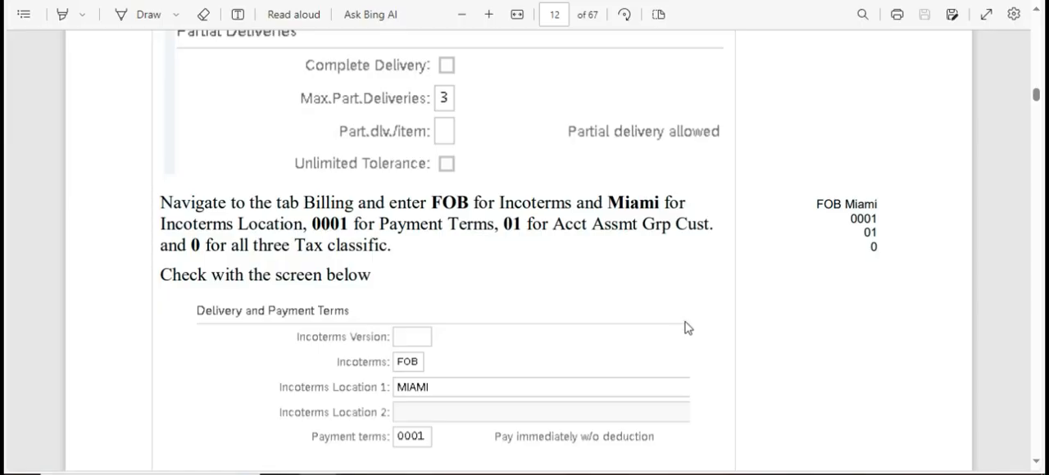
scroll(662, 333, down, 2)
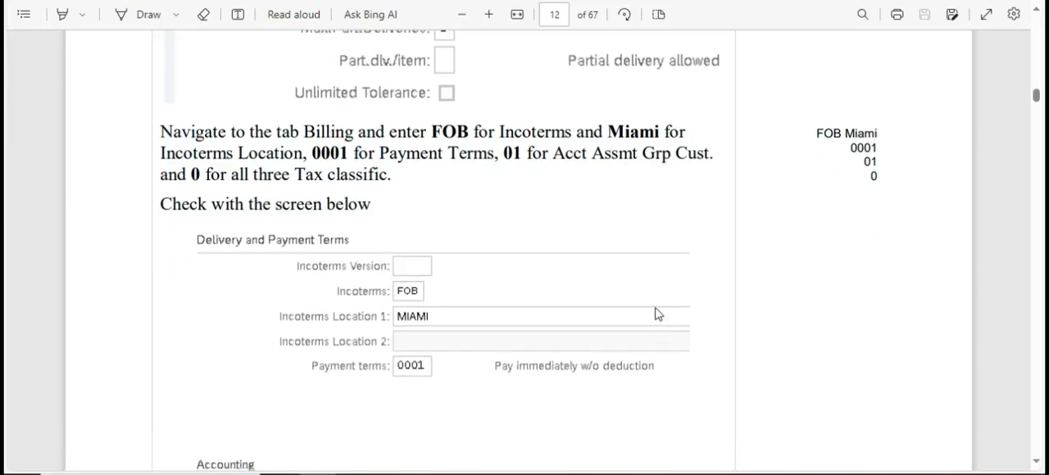
key(alt+Tab)
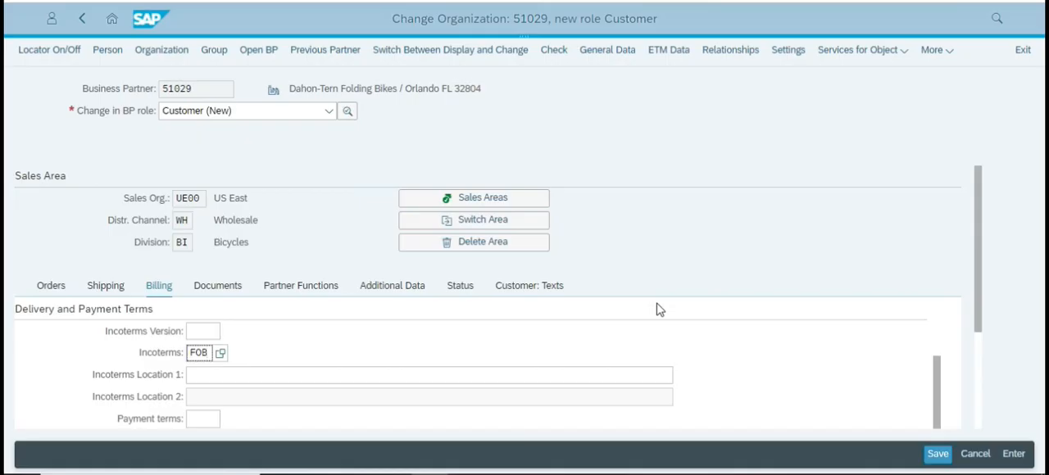
click(283, 373)
text(MIAMI)
Set the customer's payment terms to 0001 as given in the case study and confirm the entry.
click(203, 419)
key(alt+Tab)
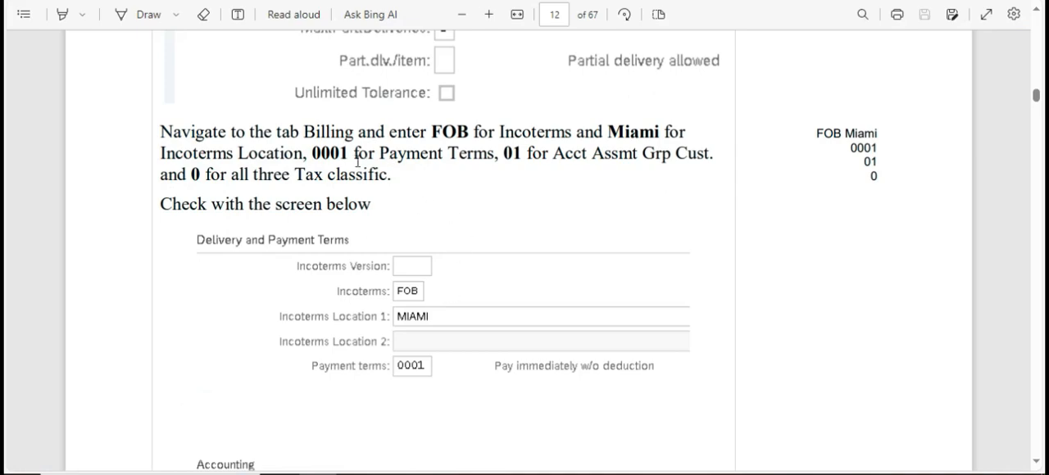
key(alt+Tab)
text(000)
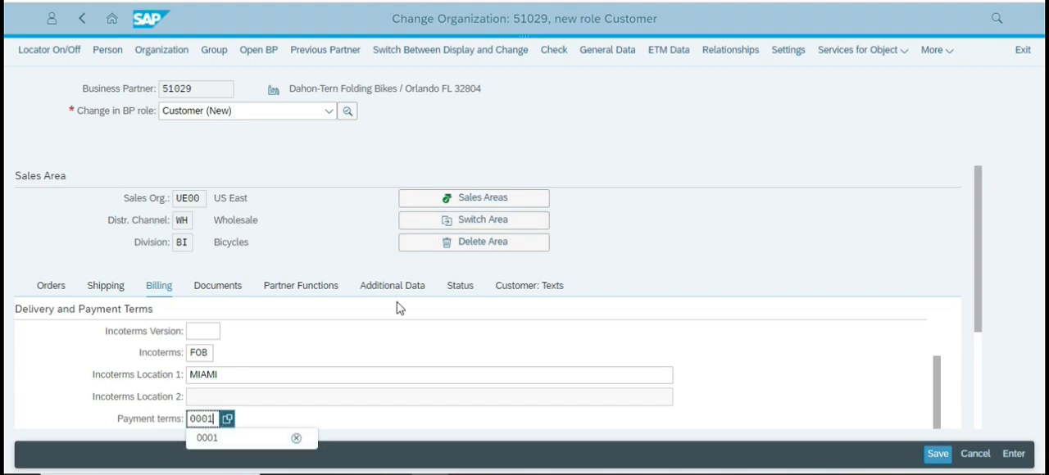
scroll(402, 357, down, 2)
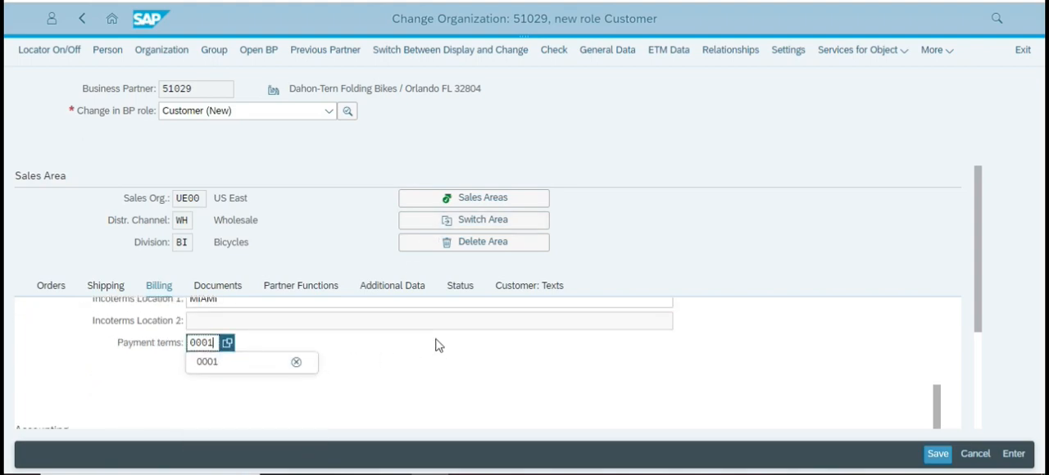
key(Return)
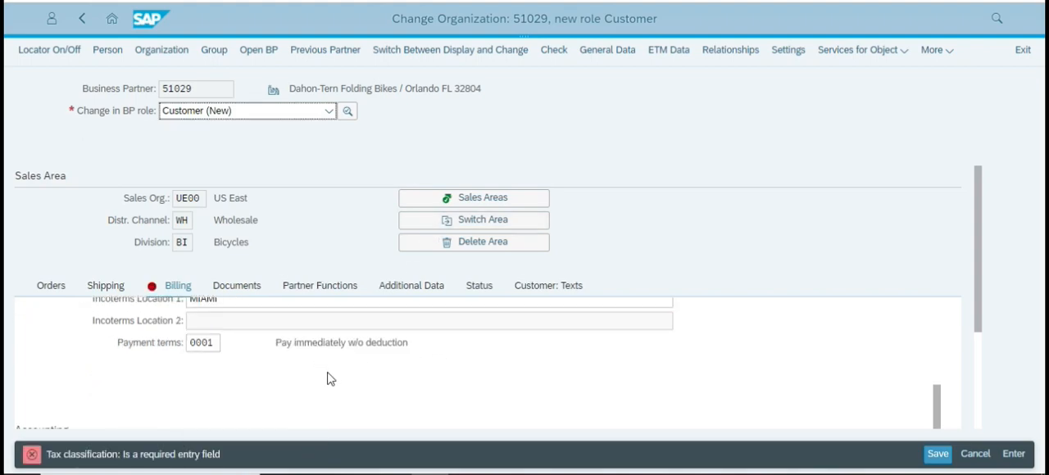
Set the customer's account assignment group to 01 in the accounting section of the billing data and confirm it.
scroll(330, 375, up, 2)
scroll(334, 374, down, 2)
key(alt+Tab)
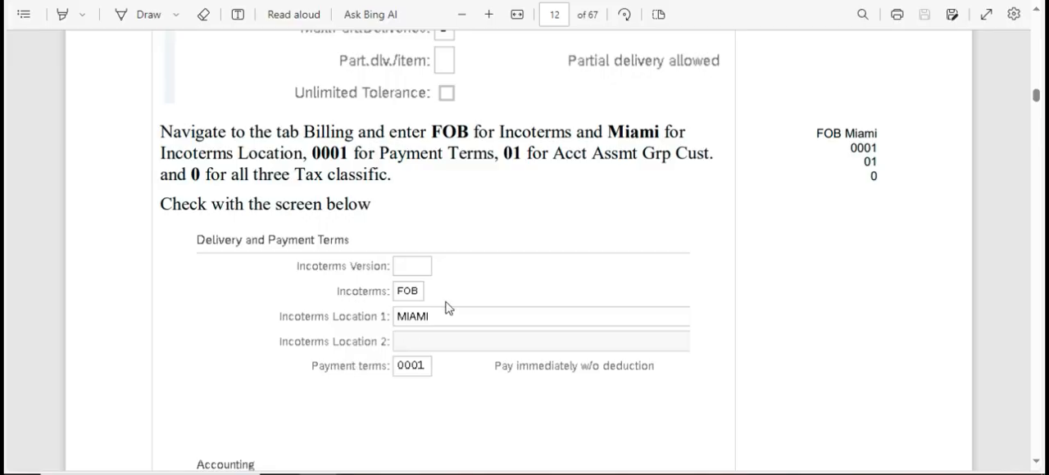
key(alt+Tab)
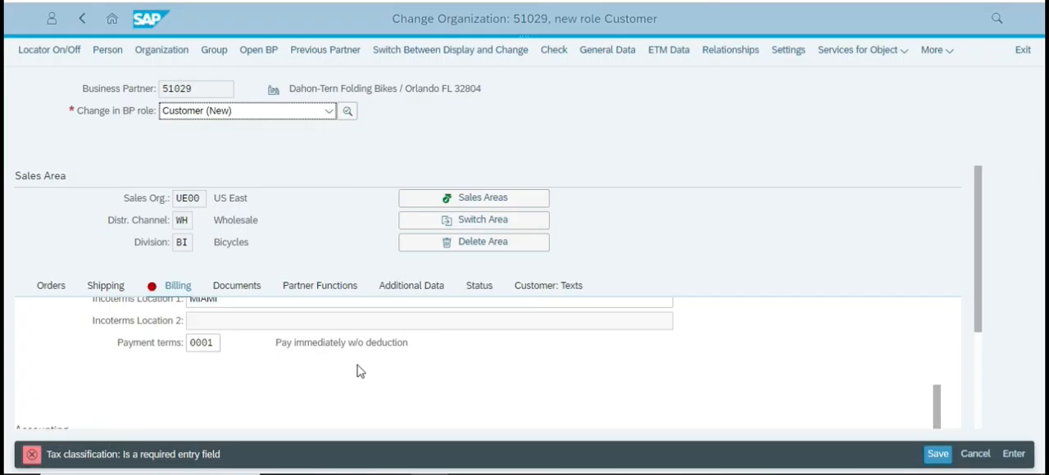
scroll(358, 369, down, 4)
click(196, 303)
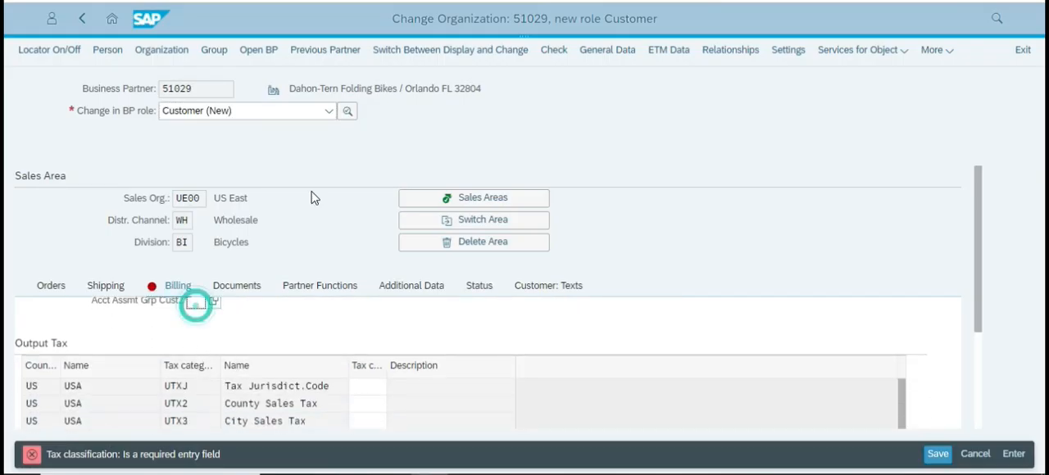
text(01)
key(Return)
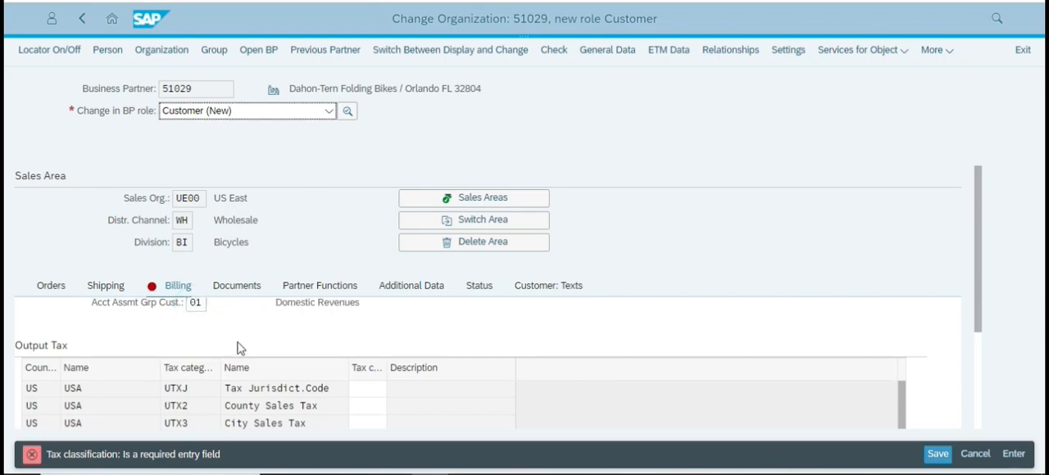
Look up the output tax classifications for the three US tax categories in the case study.
key(alt+Tab)
scroll(546, 270, down, 3)
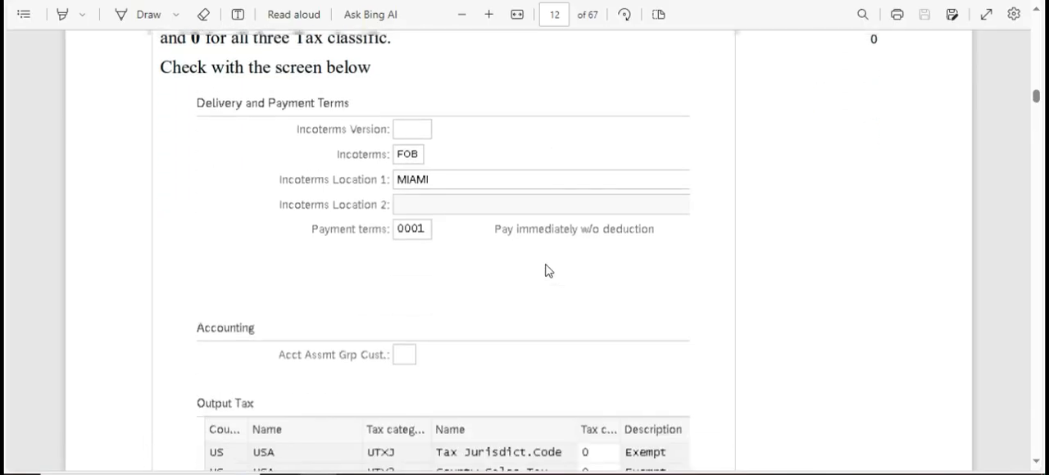
scroll(546, 271, up, 3)
scroll(545, 270, down, 1)
scroll(548, 270, down, 5)
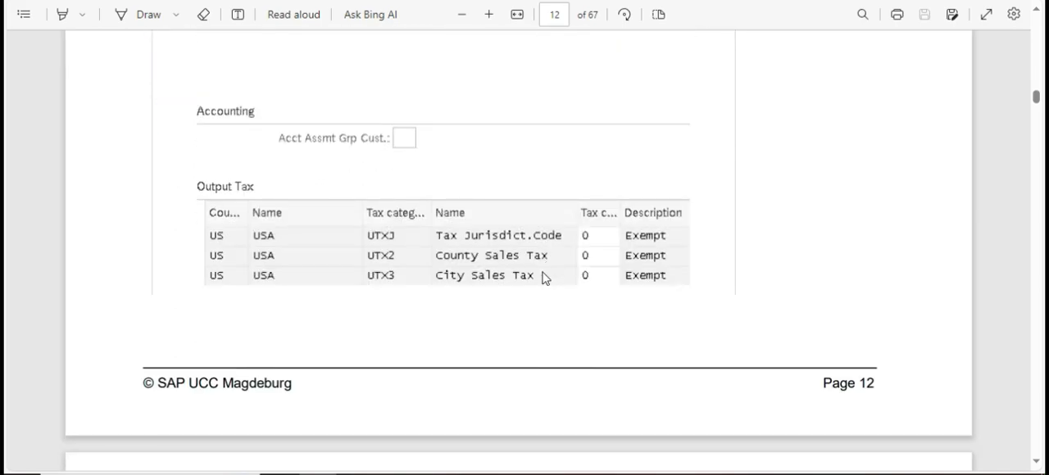
key(alt+Tab)
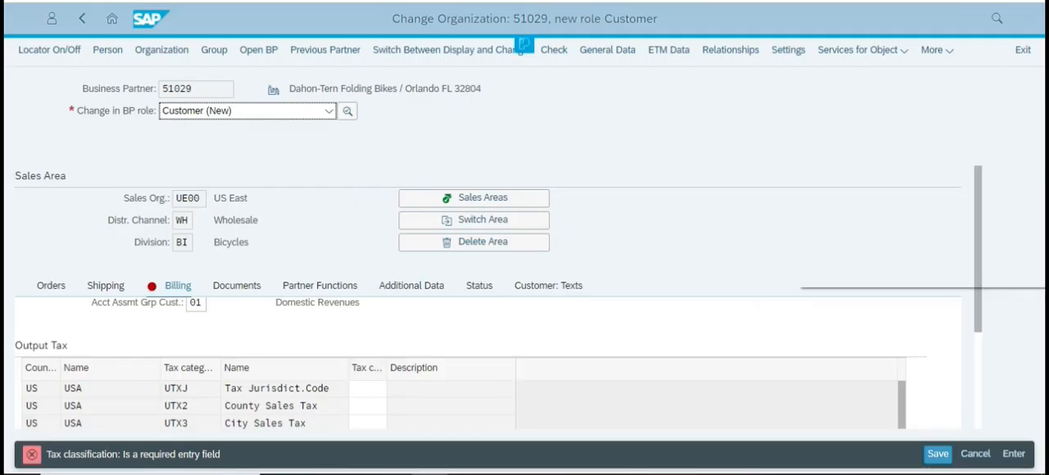
Set the output tax classification to 0 for UTXJ, UTX2 and UTX3 in the billing data and confirm the entries.
click(699, 193)
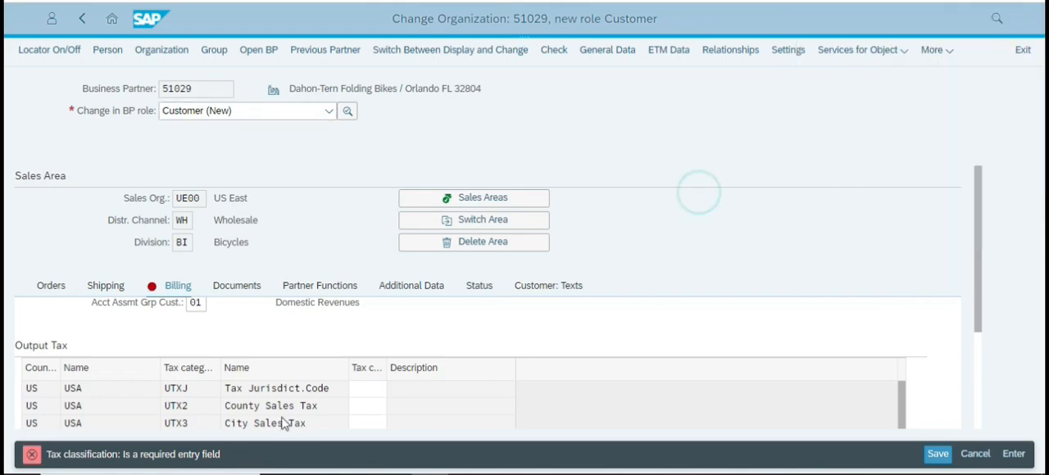
click(367, 389)
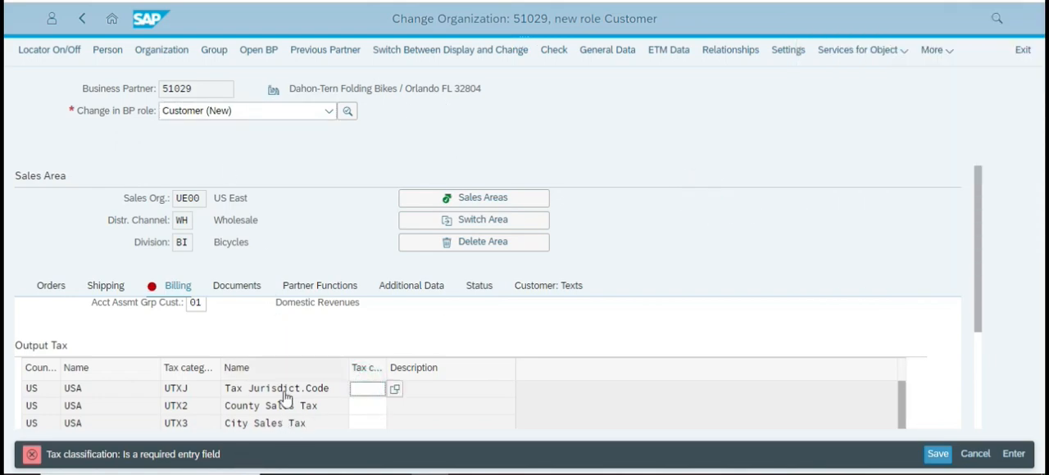
click(365, 390)
text(0)
click(364, 405)
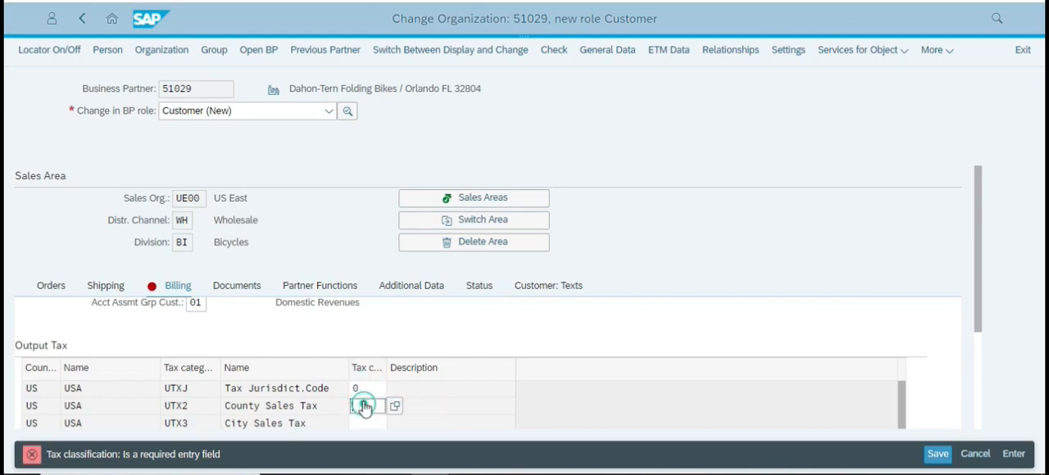
text(0)
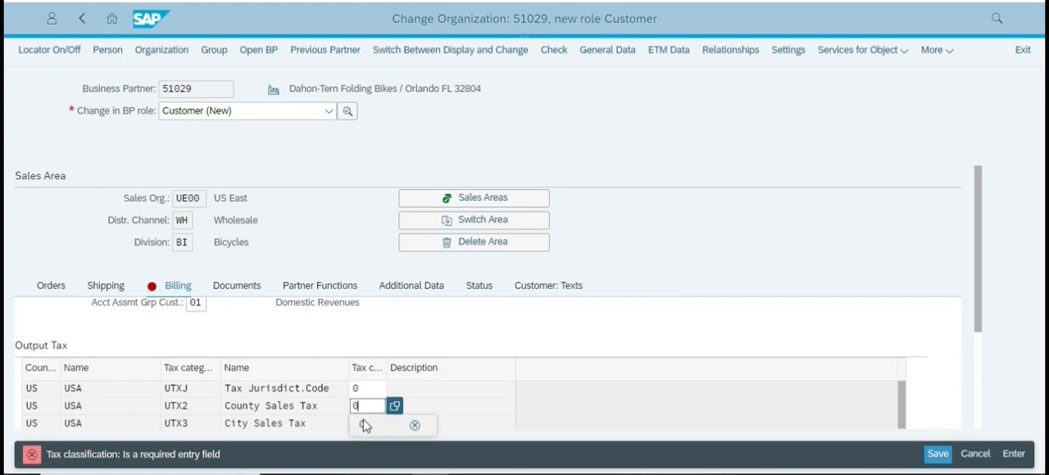
click(365, 424)
text(0)
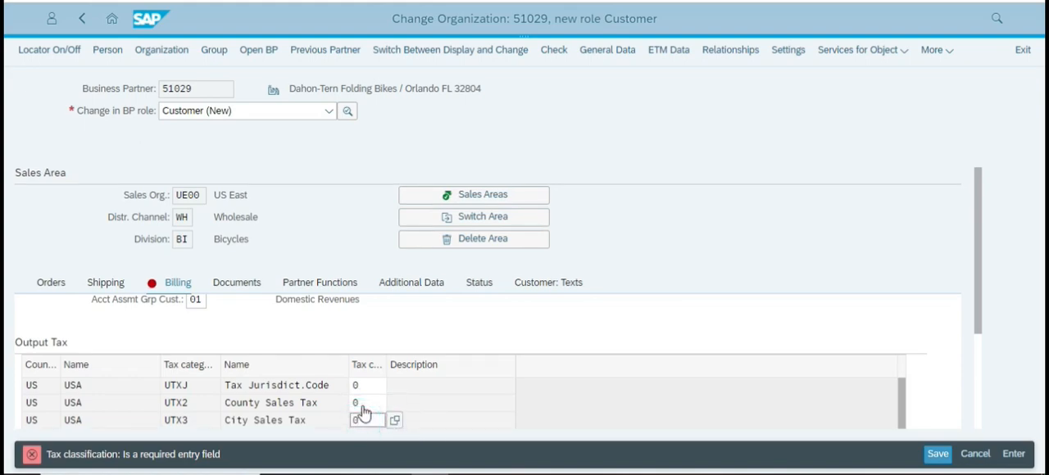
key(Return)
Compare the output tax entries with the case study and save the customer's sales area data.
key(alt+Tab)
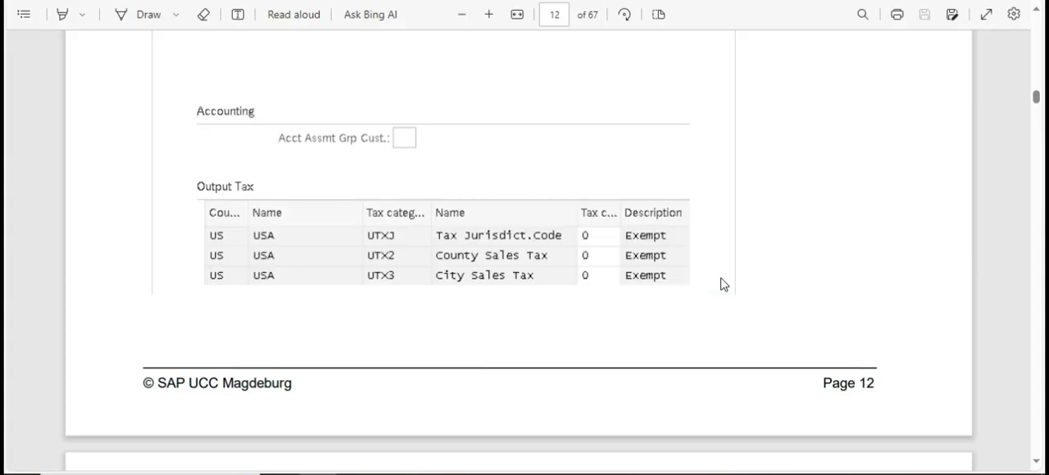
scroll(509, 248, down, 6)
key(alt+Tab)
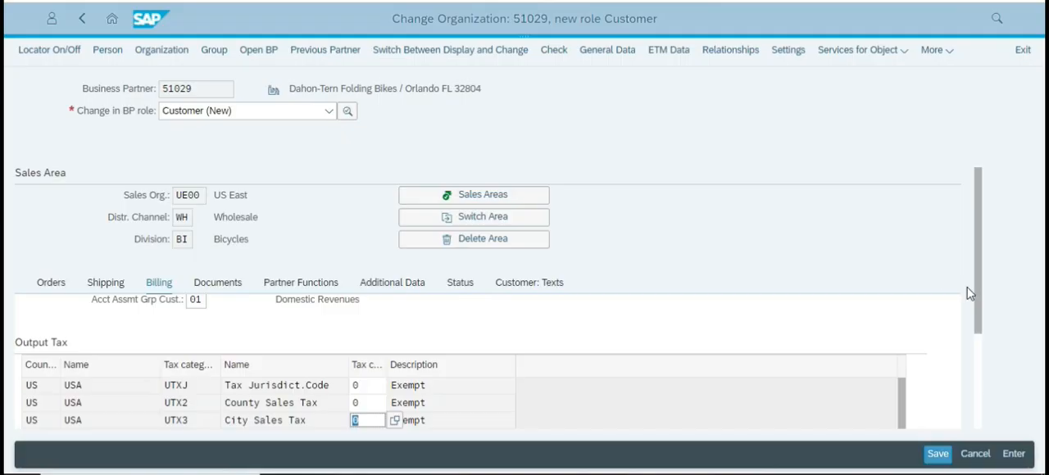
click(937, 453)
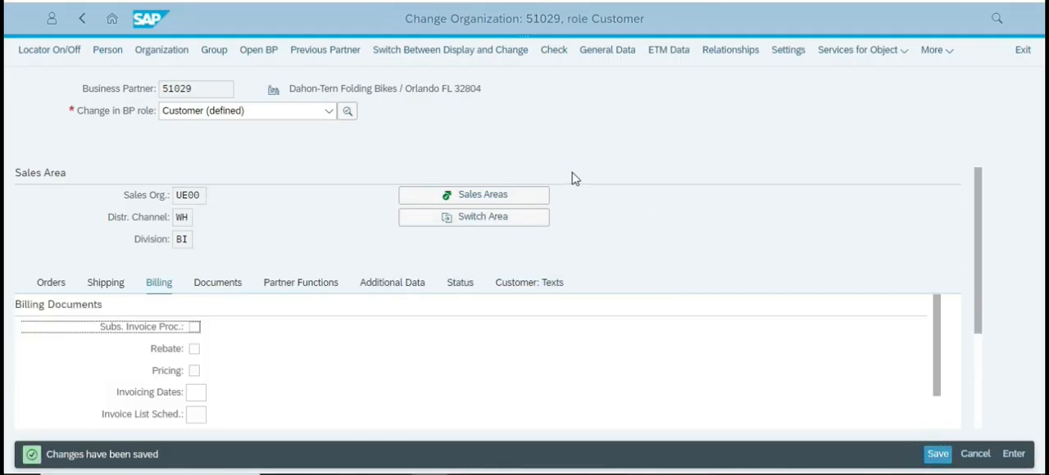
Read the case study's instructions on page 13 about the role change and customer number after saving.
key(alt+Tab)
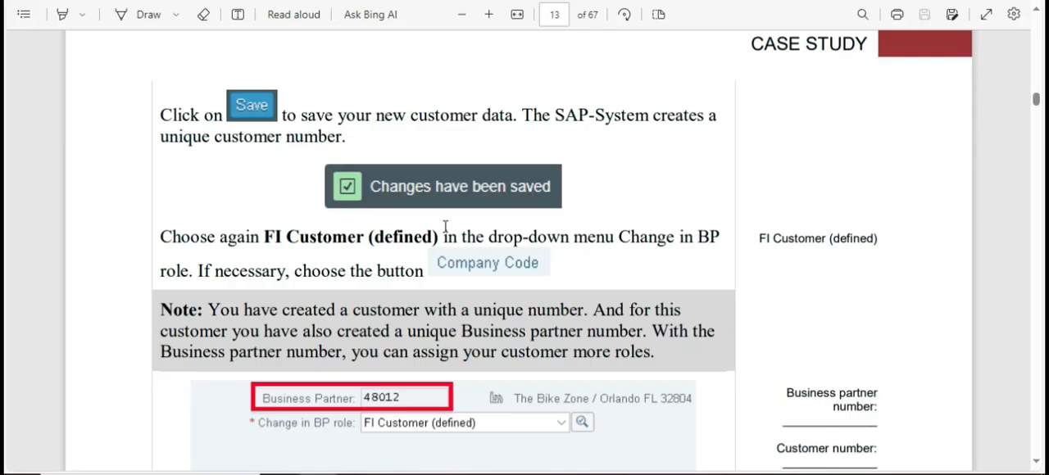
scroll(446, 228, down, 1)
scroll(440, 227, down, 1)
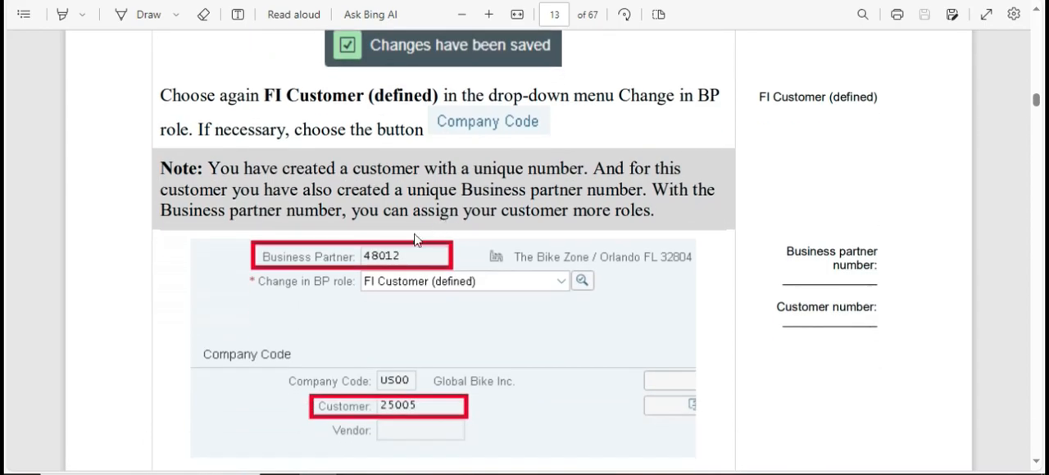
scroll(459, 272, up, 2)
key(alt+Tab)
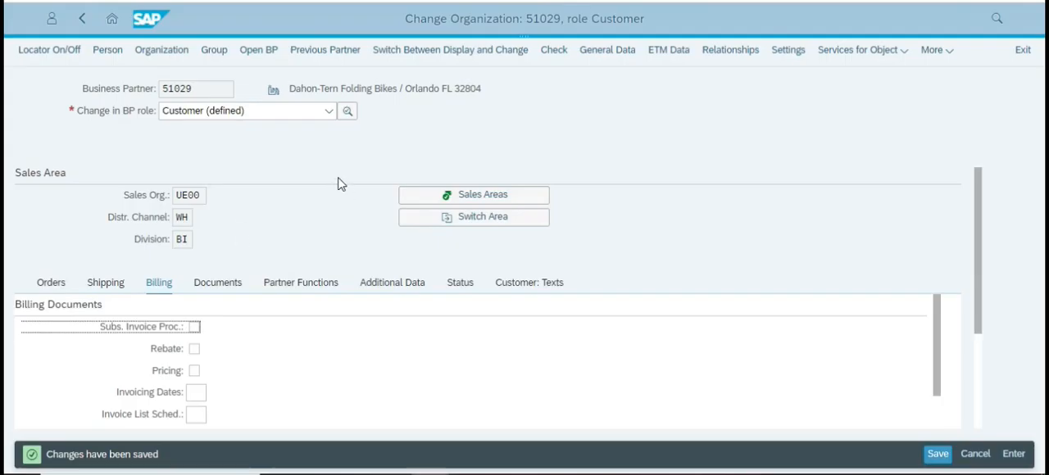
key(alt+Tab)
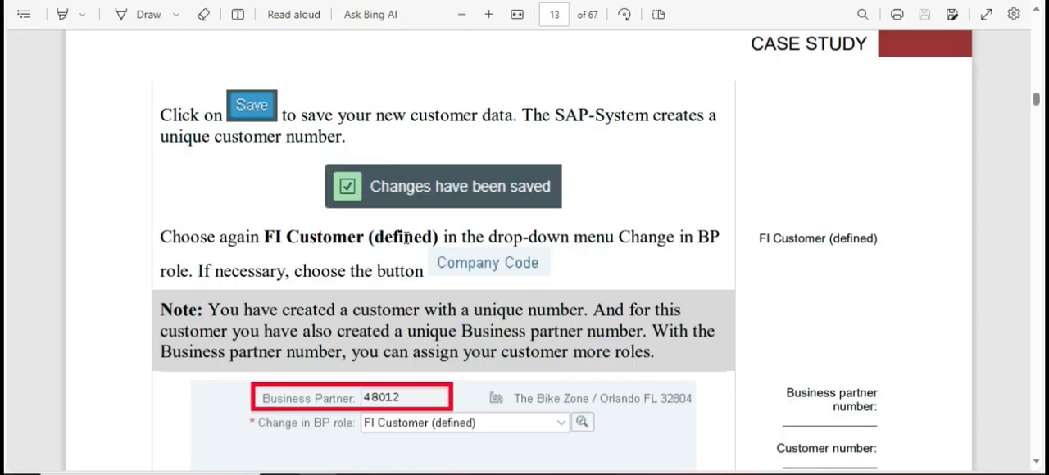
scroll(407, 237, down, 1)
scroll(475, 206, up, 2)
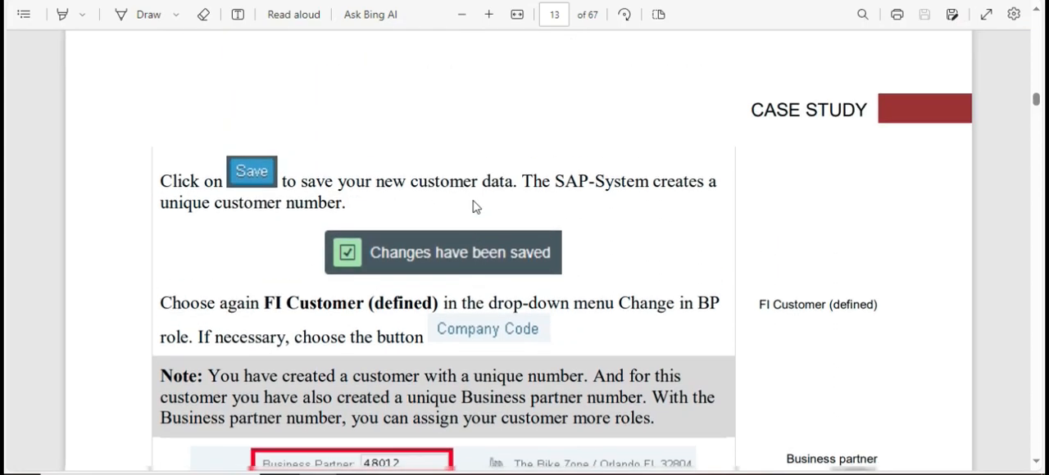
scroll(475, 205, down, 2)
scroll(475, 201, up, 1)
scroll(410, 221, down, 1)
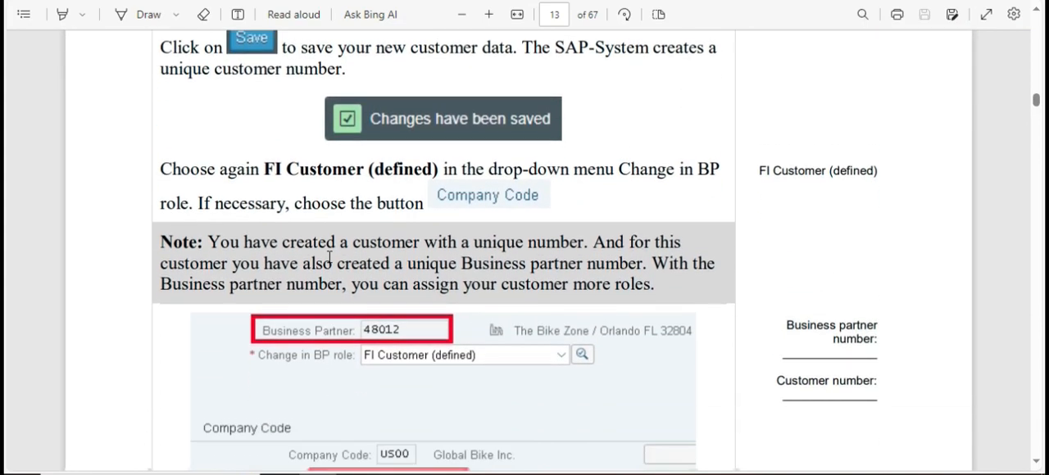
Switch the business partner's role to FI Customer (defined) and review its general address data.
key(alt+Tab)
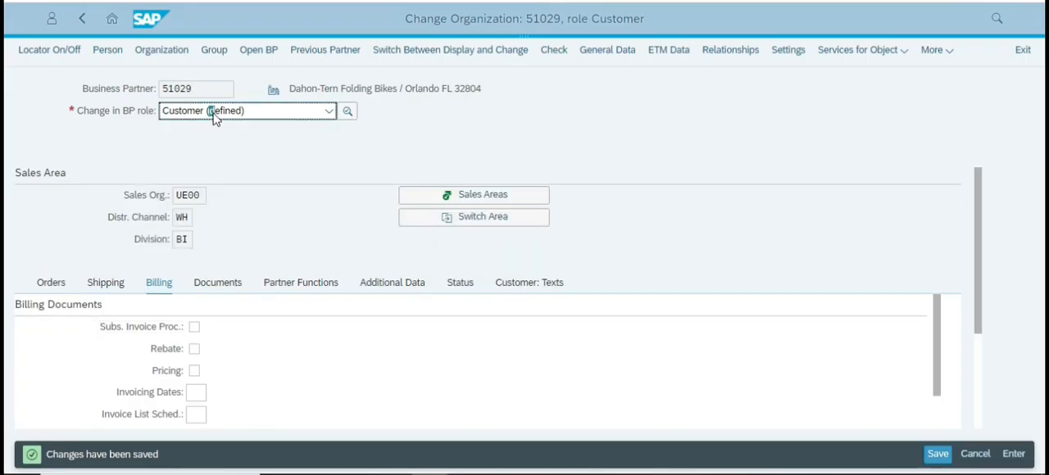
click(212, 110)
click(217, 195)
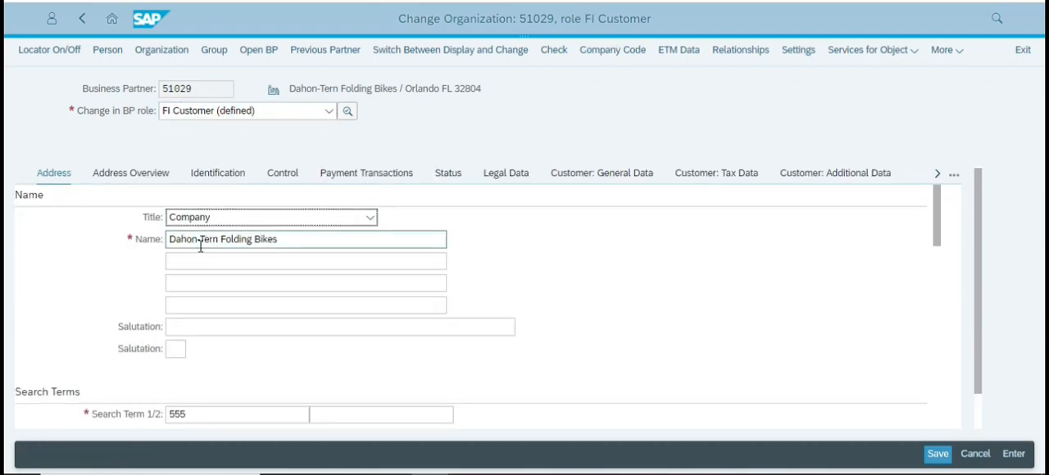
scroll(263, 287, down, 10)
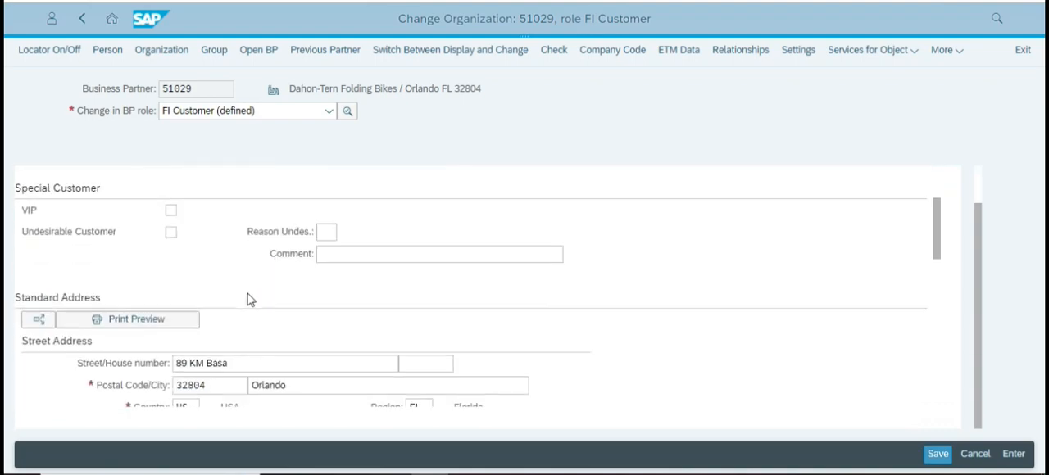
scroll(250, 279, up, 5)
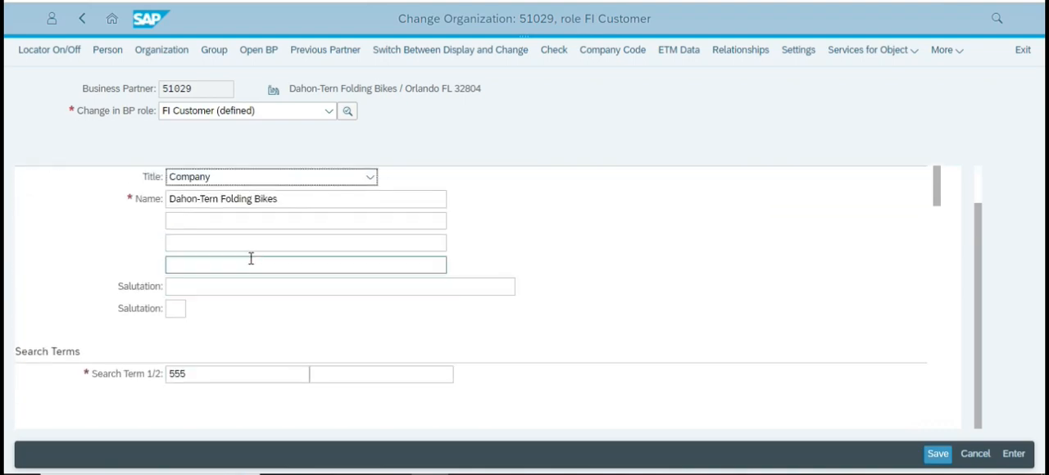
click(269, 132)
Recheck the role instructions in the case study and open the FI customer's company code data.
key(alt+Tab)
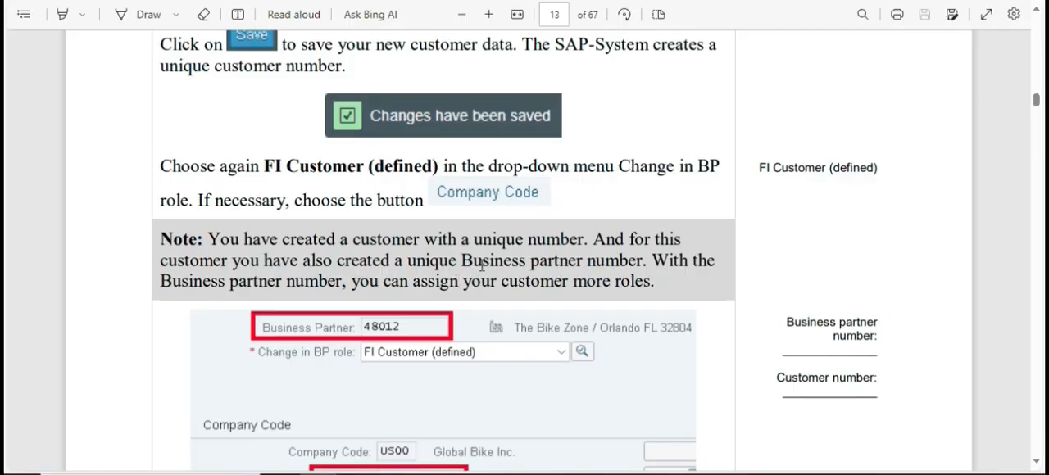
key(alt+Tab)
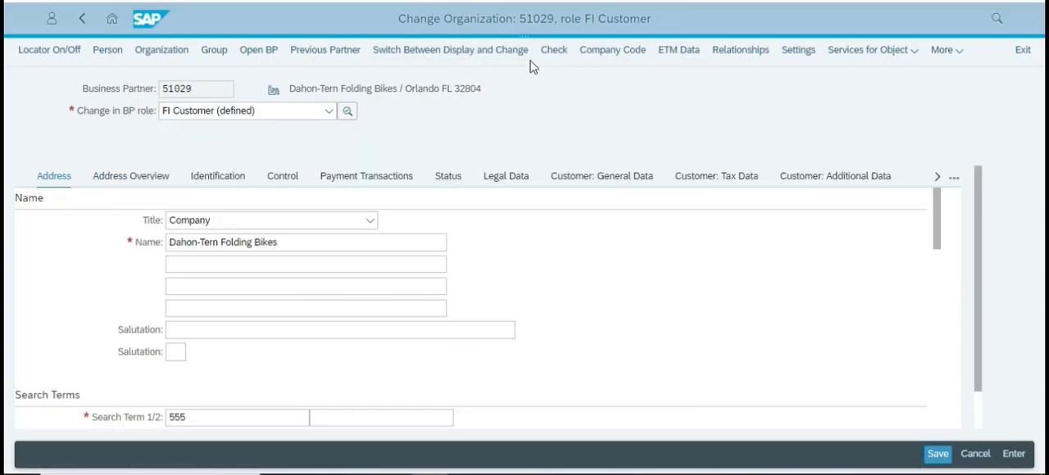
click(541, 123)
key(alt+Tab)
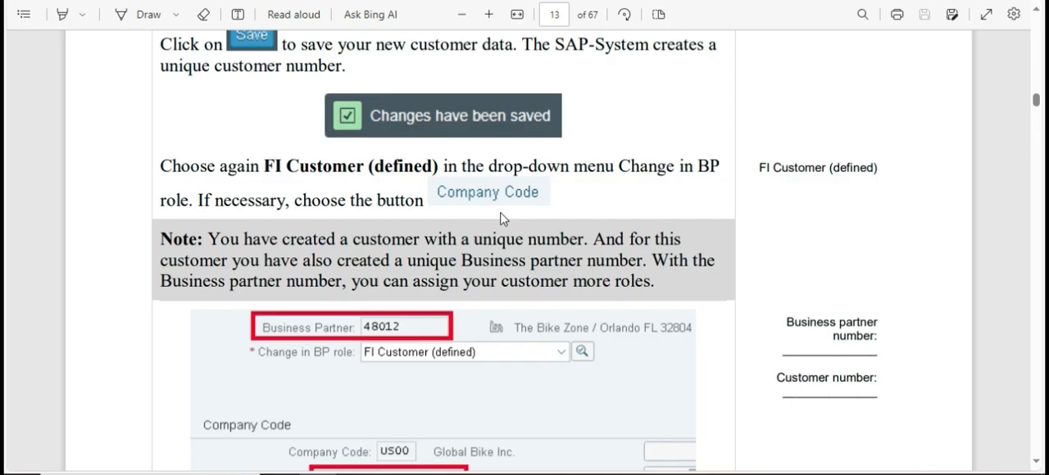
key(alt+Tab)
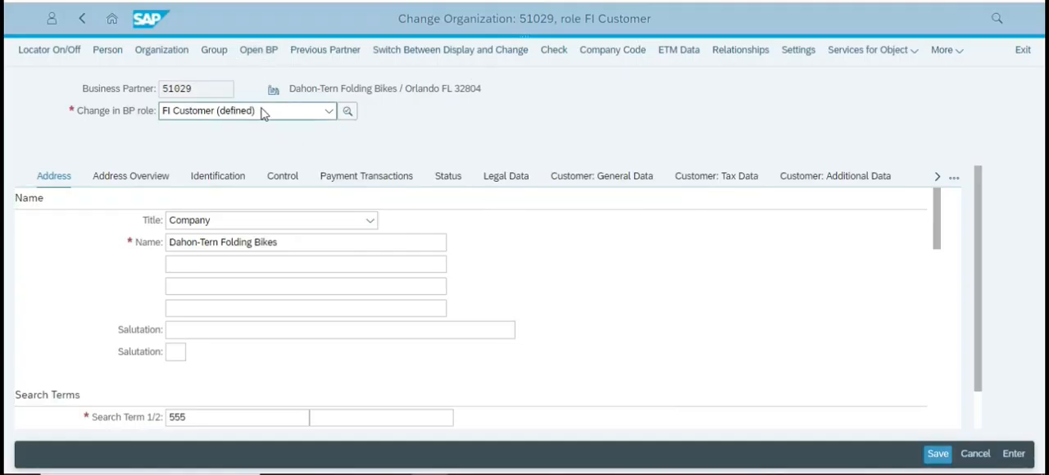
key(alt+Tab)
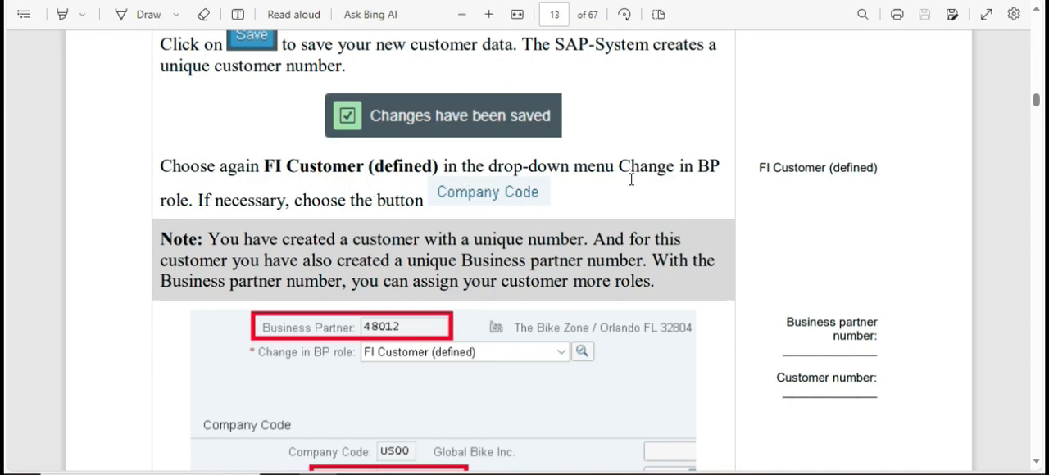
key(alt+Tab)
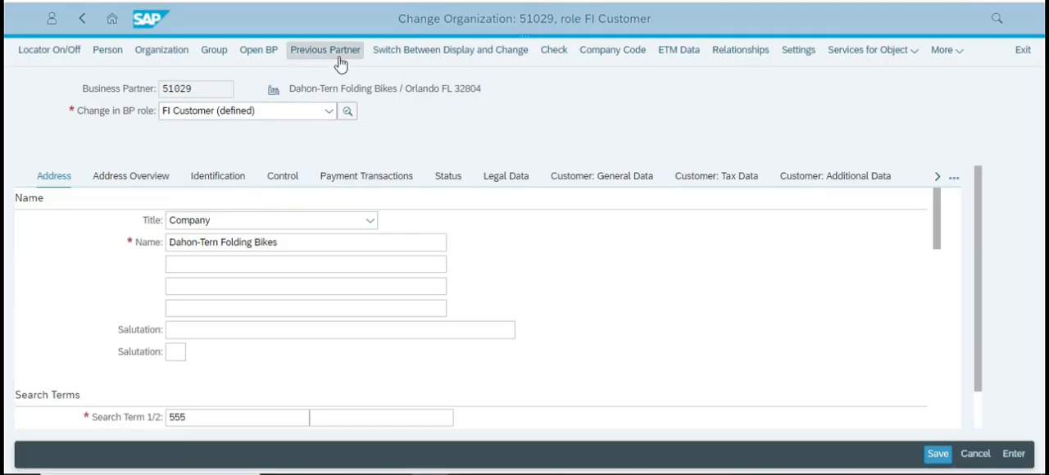
click(600, 56)
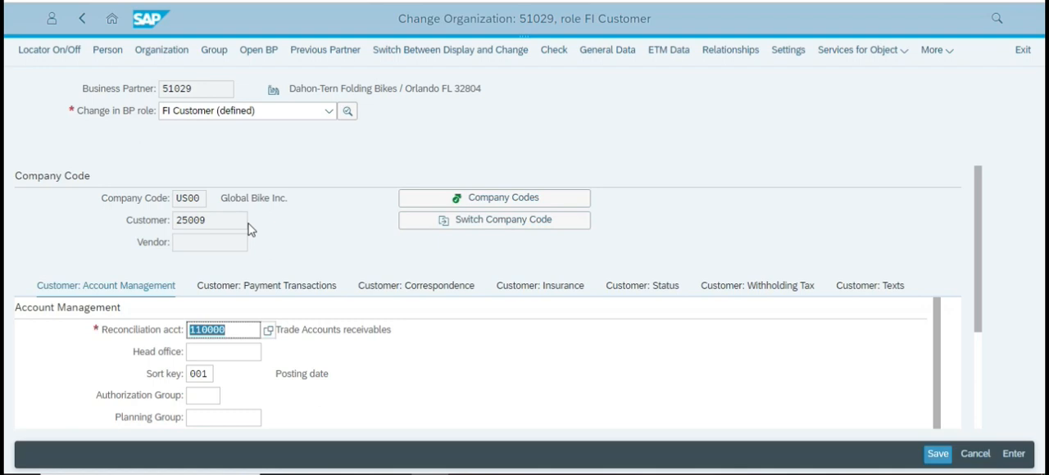
scroll(419, 302, down, 3)
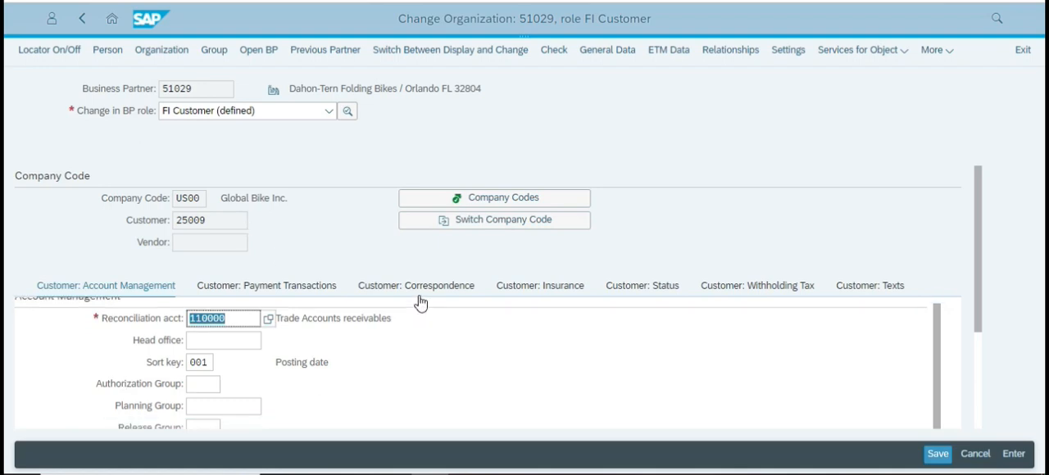
Check the case study's closing instruction for this task and return to the Fiori Launchpad home page.
key(alt+Tab)
scroll(352, 281, down, 10)
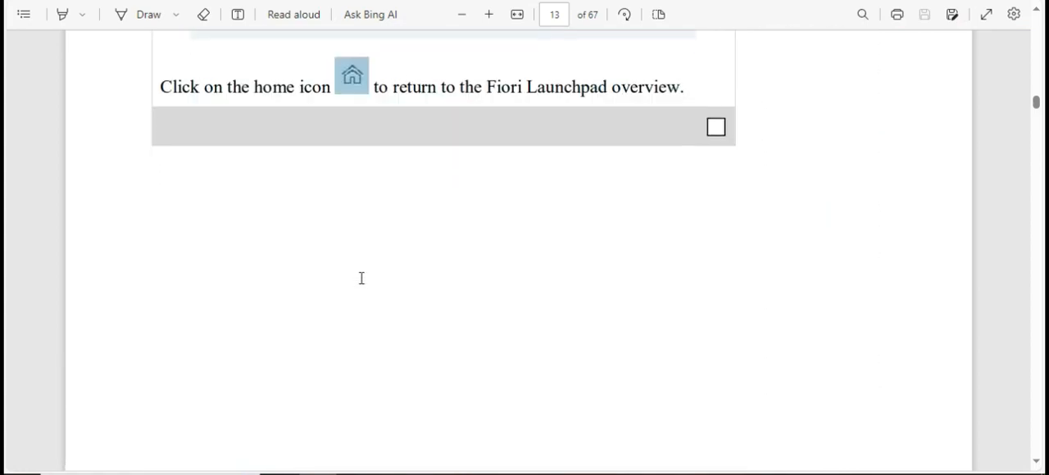
key(alt+Tab)
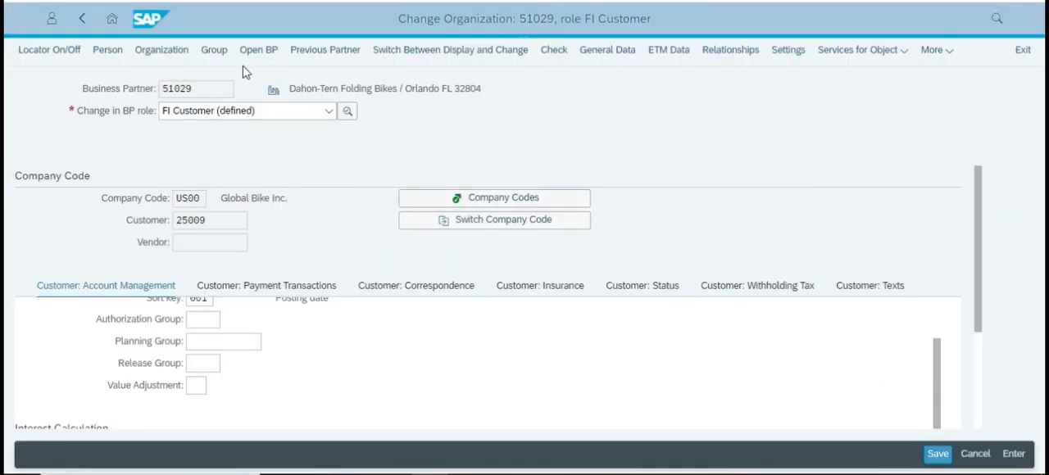
click(111, 18)
click(599, 65)
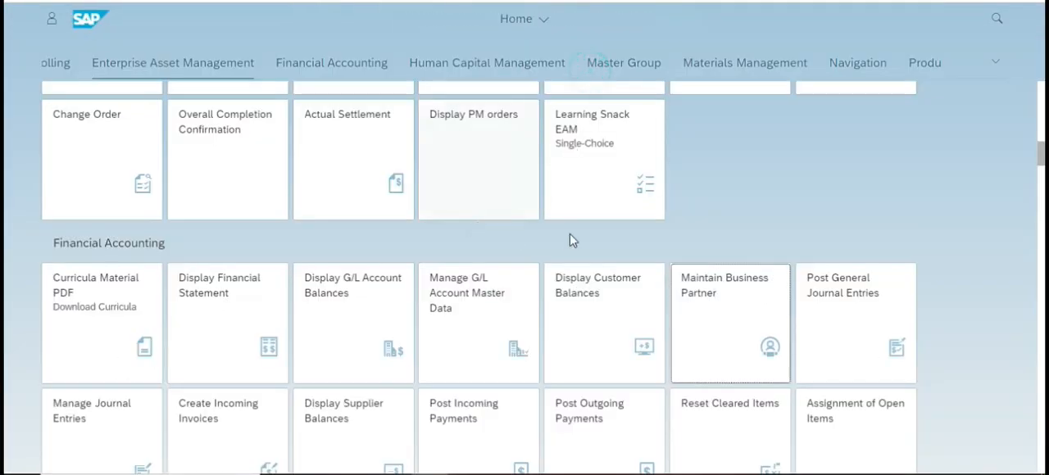
Read the case study's Step 2 on contact persons and start creating a new person in the Maintain Business Partner app.
key(alt+Tab)
scroll(403, 279, down, 3)
scroll(401, 278, down, 6)
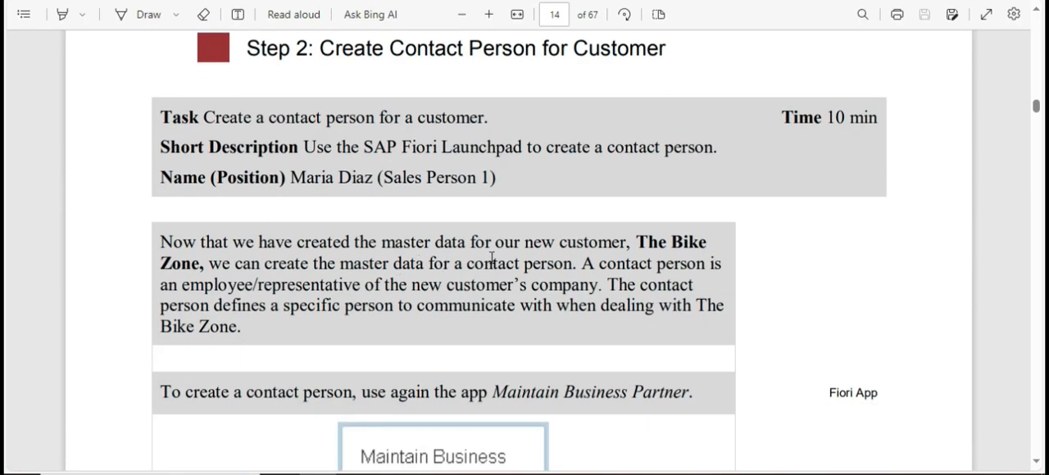
scroll(496, 282, down, 2)
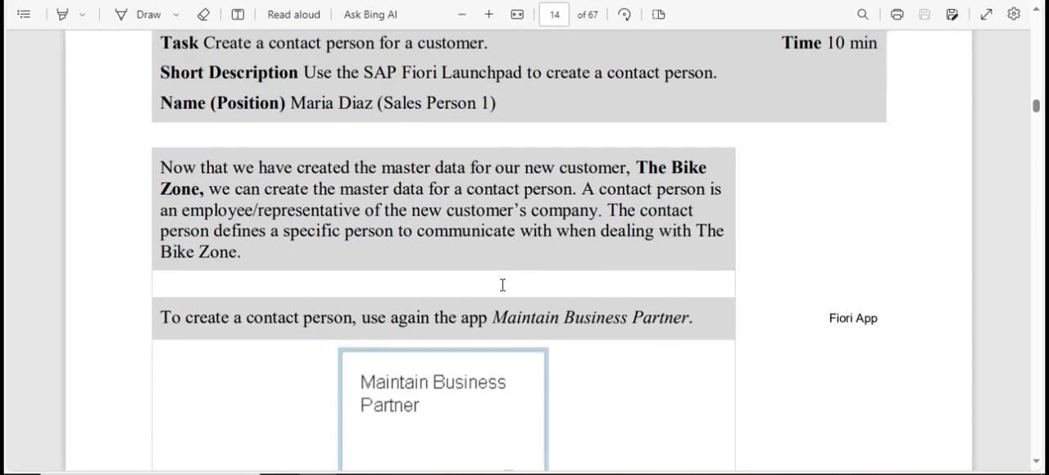
scroll(502, 284, up, 3)
scroll(502, 285, down, 5)
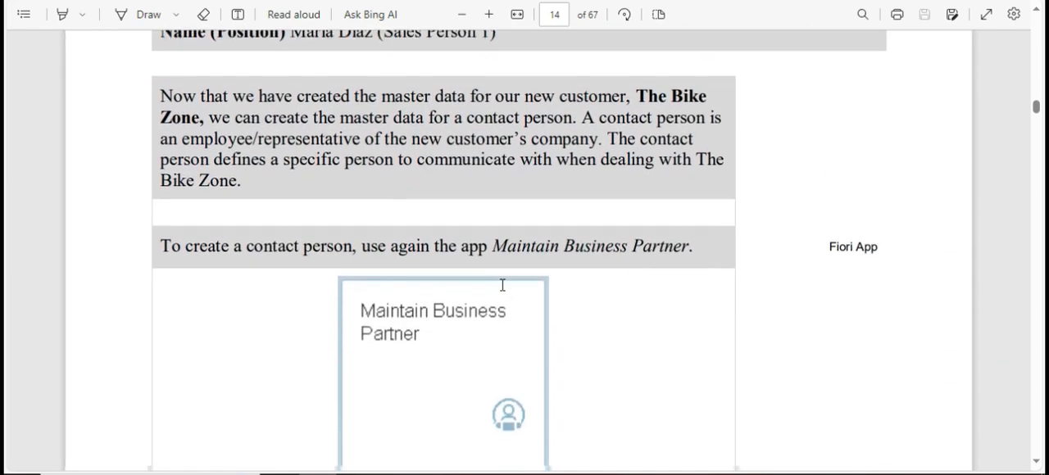
key(alt+Tab)
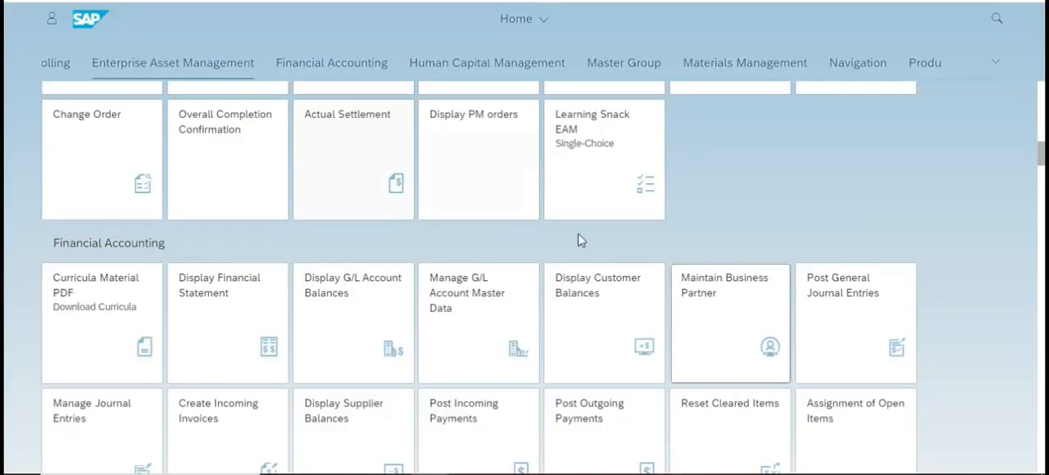
click(701, 309)
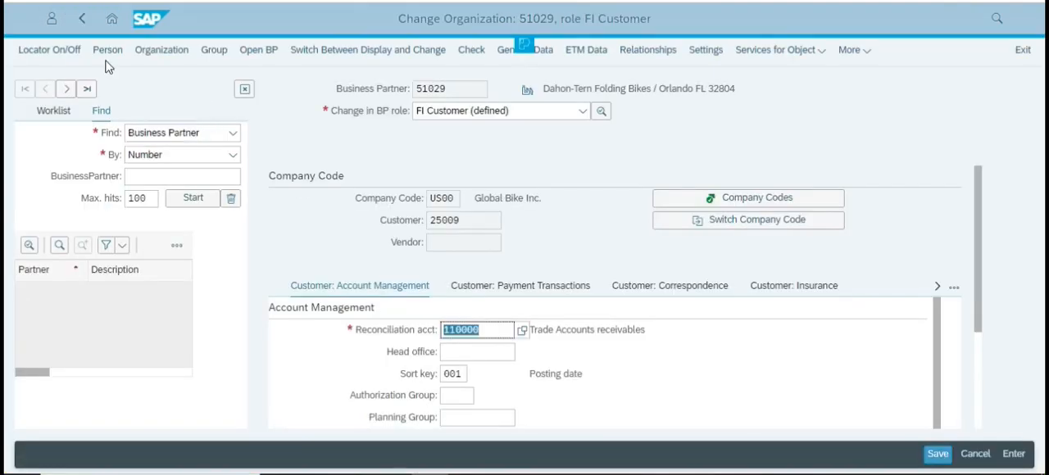
click(108, 51)
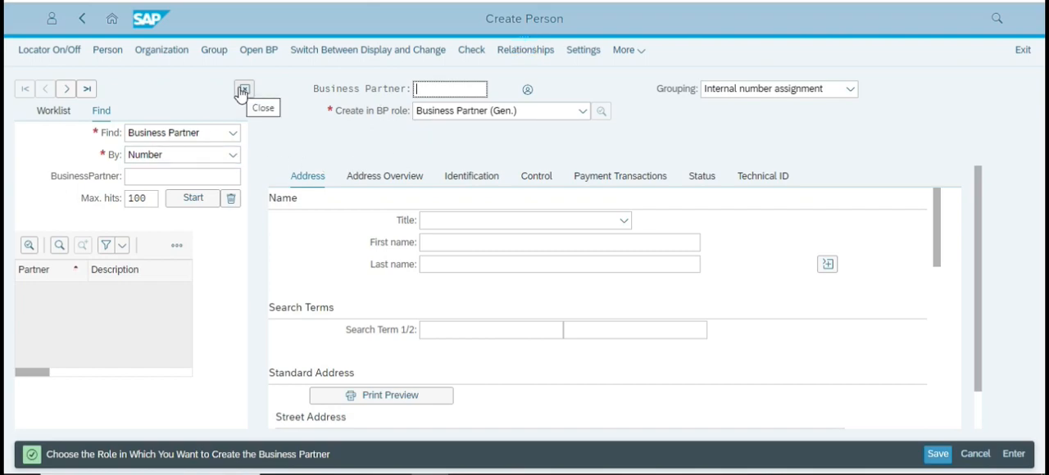
Hide the locator pane, check the case study's role instruction and set the new person's BP role to Contact Person in create mode.
click(243, 90)
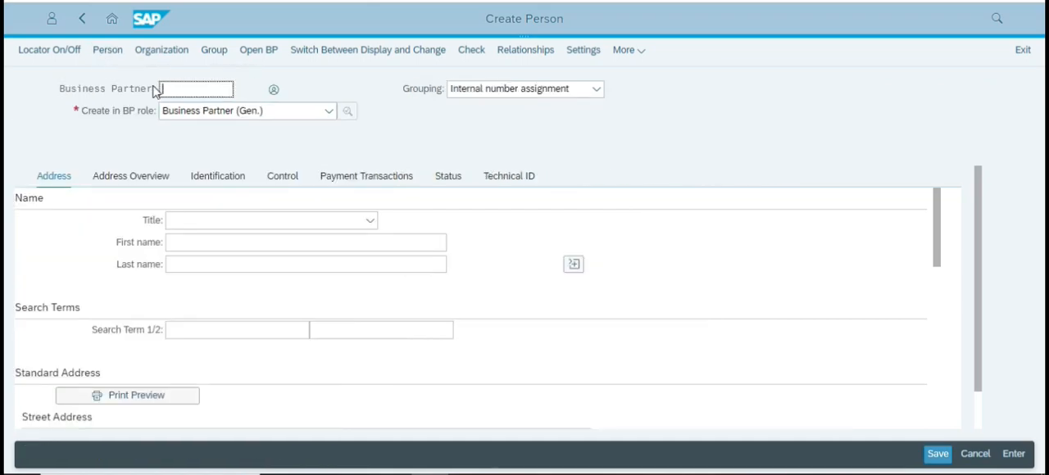
key(alt+Tab)
scroll(270, 317, down, 3)
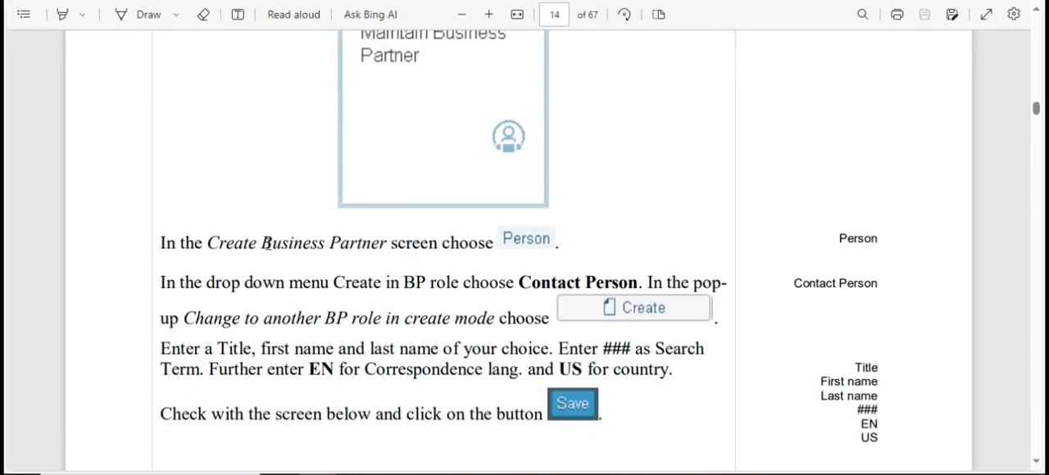
key(alt+Tab)
click(242, 112)
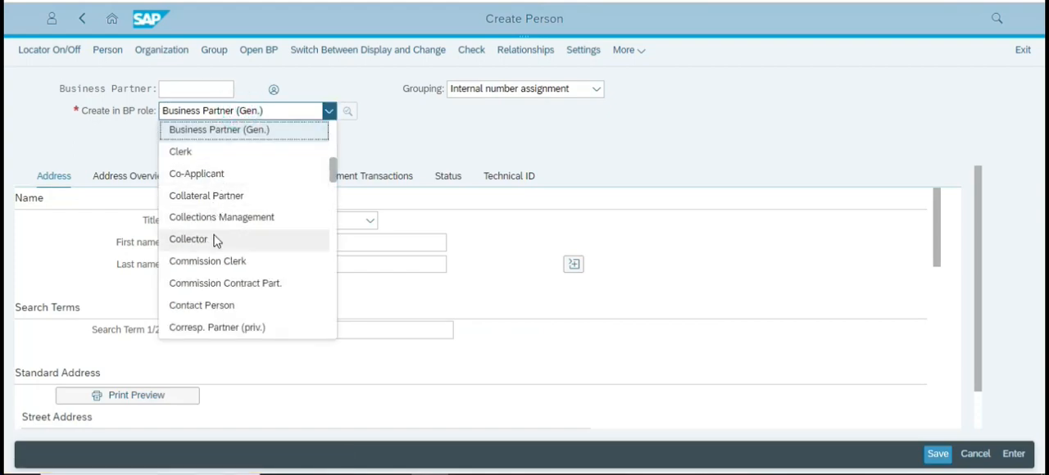
scroll(211, 237, down, 3)
click(202, 154)
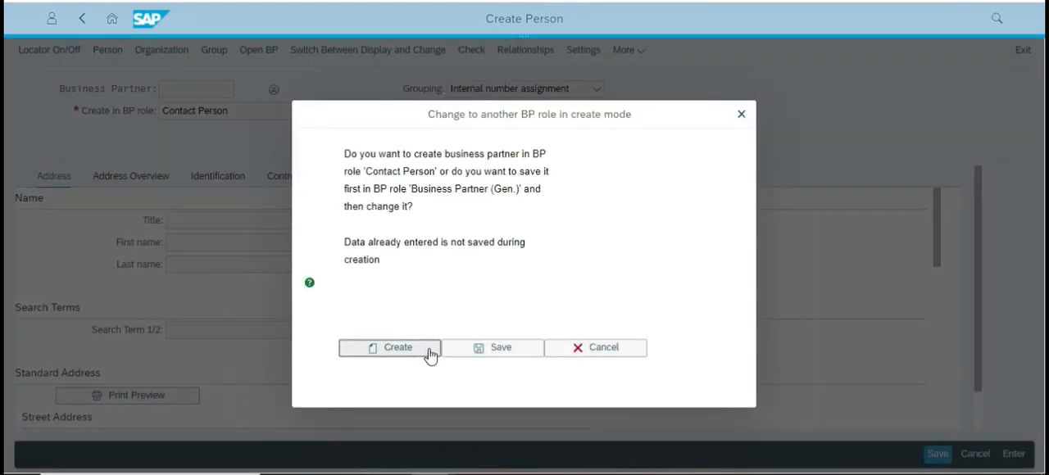
click(426, 355)
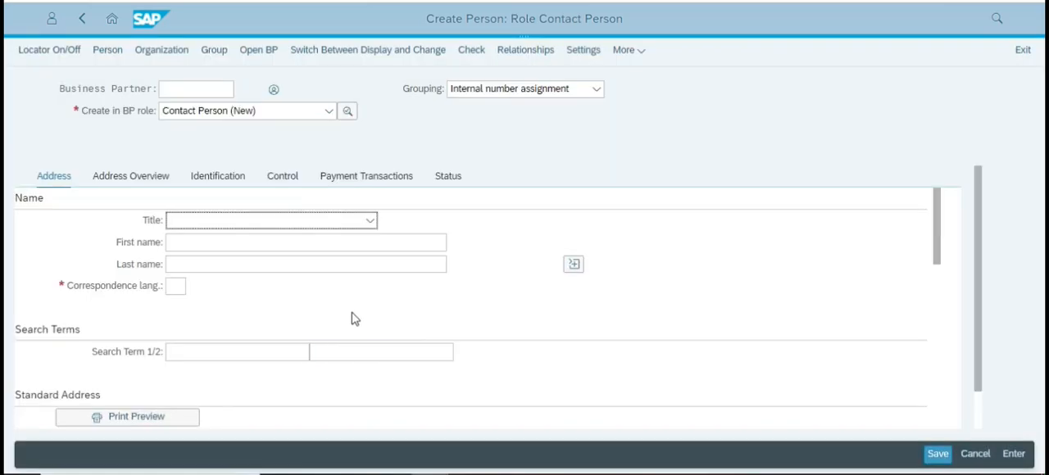
Set the contact person's title to Mr. and enter the first and last name.
click(301, 218)
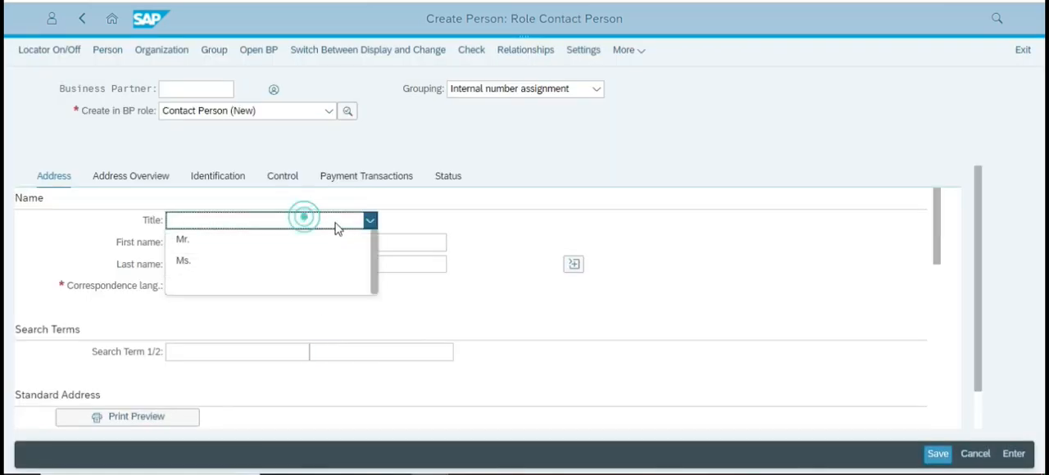
click(232, 239)
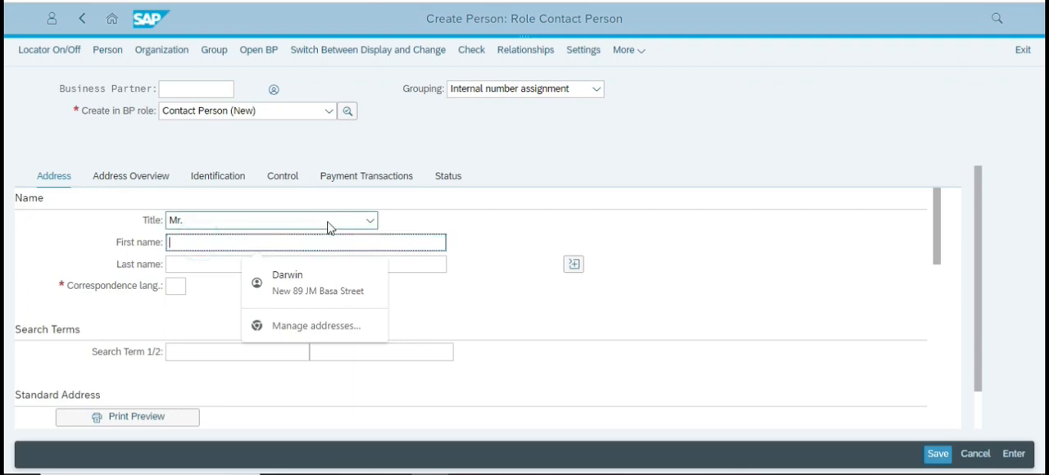
click(370, 221)
click(227, 239)
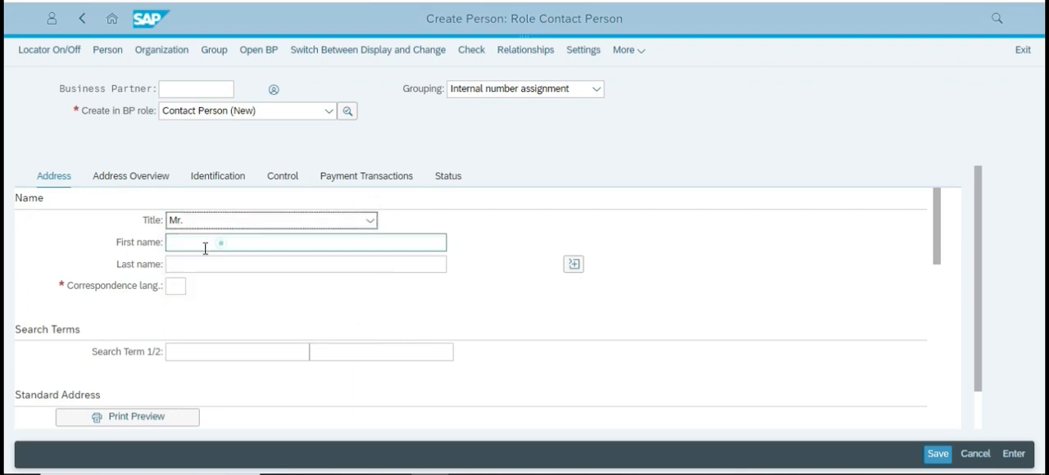
click(197, 243)
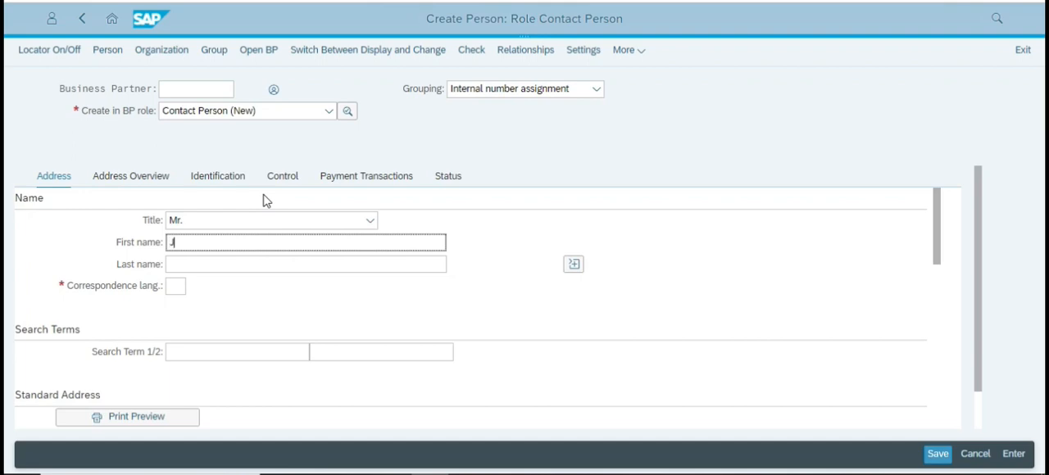
click(254, 265)
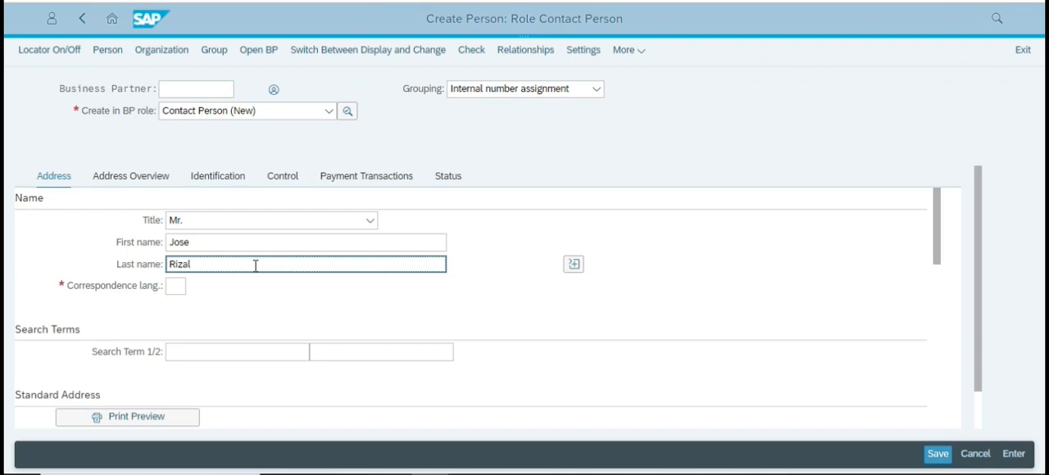
Set the contact person's correspondence language to EN and the standard address country to US.
click(174, 286)
text(en)
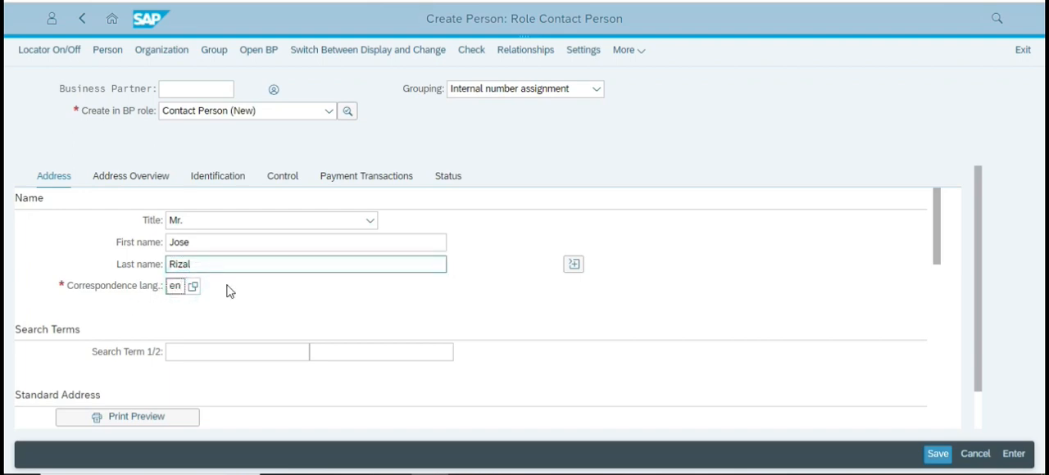
key(Return)
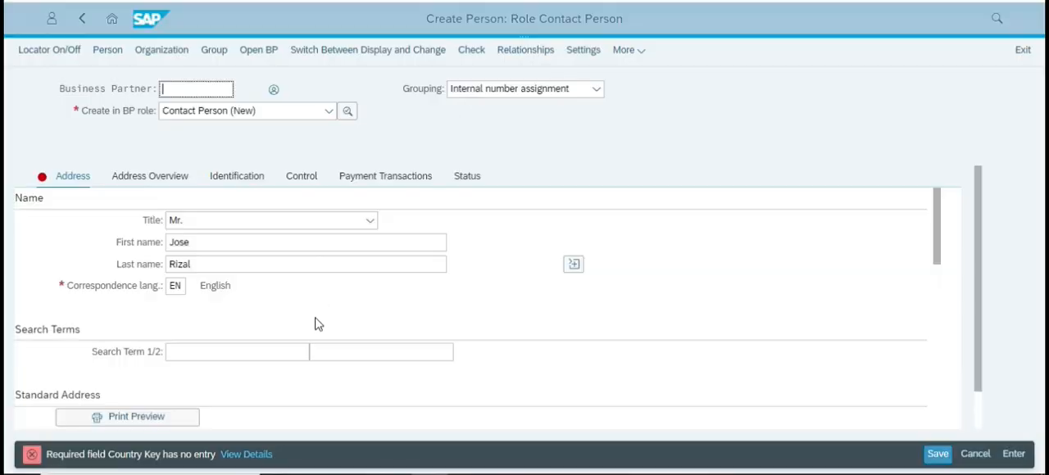
scroll(318, 325, down, 5)
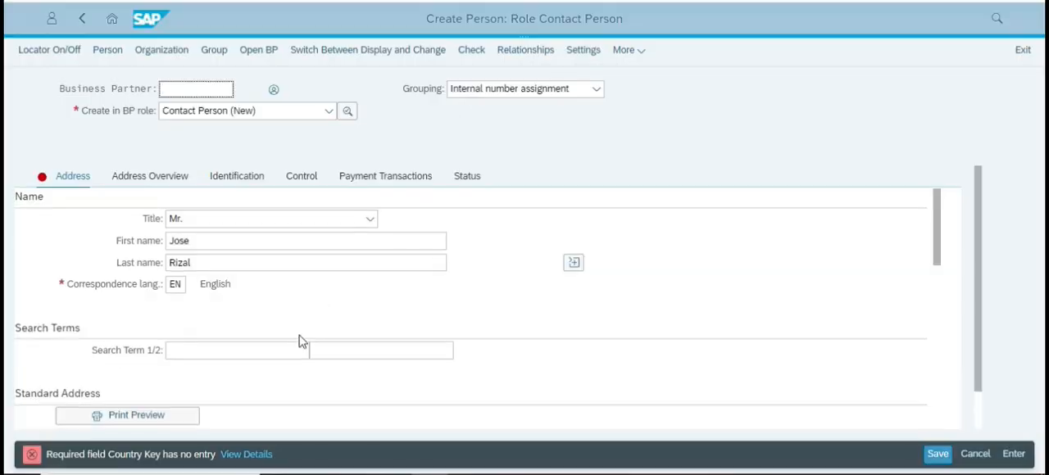
scroll(303, 332, up, 2)
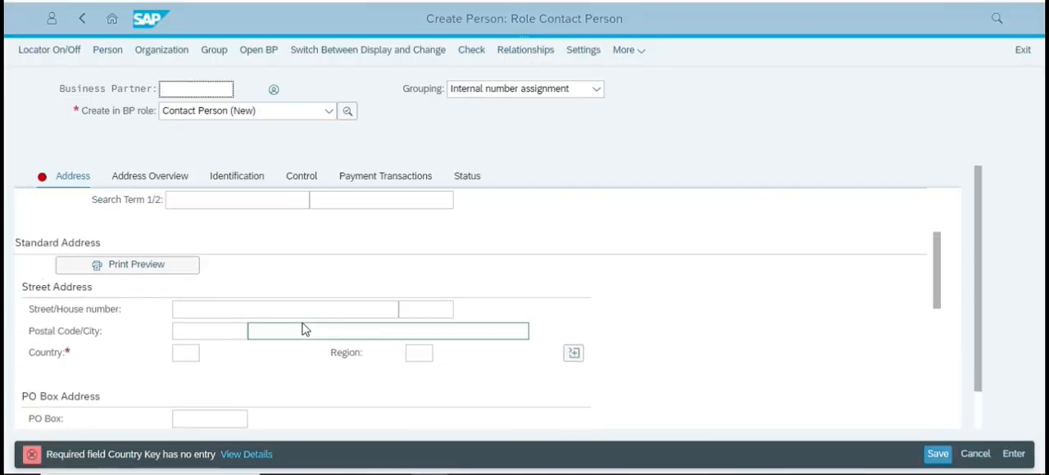
click(189, 353)
text(US)
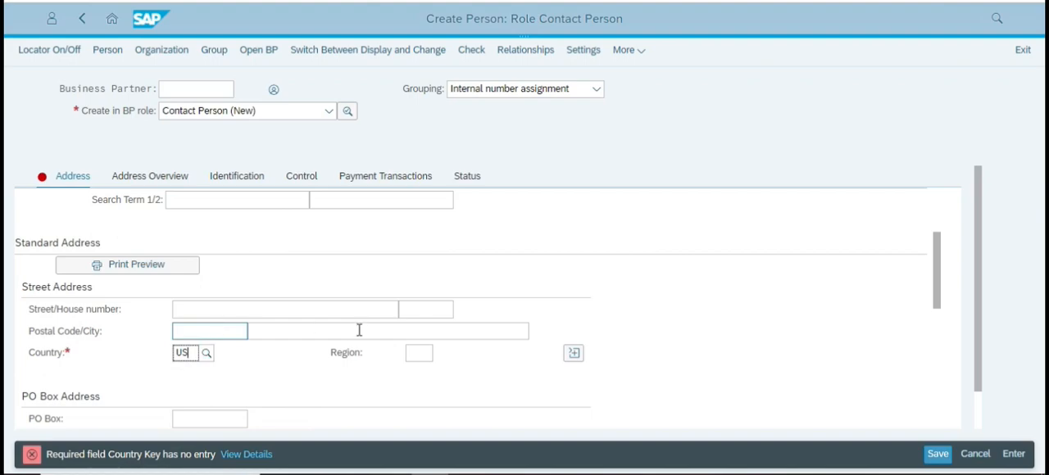
key(Return)
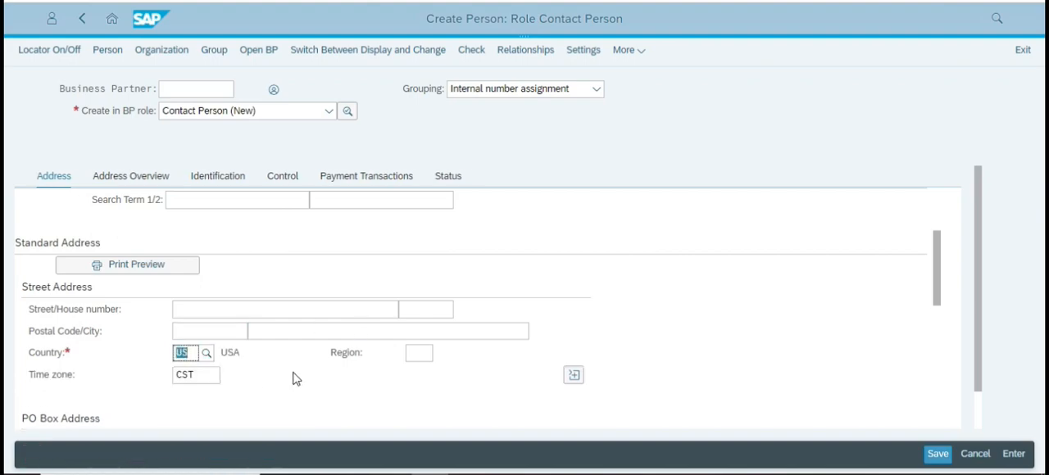
Recheck the case study's contact person instructions, save the new person and return to the Fiori Launchpad home page.
key(alt+Tab)
scroll(585, 334, down, 4)
scroll(547, 328, up, 2)
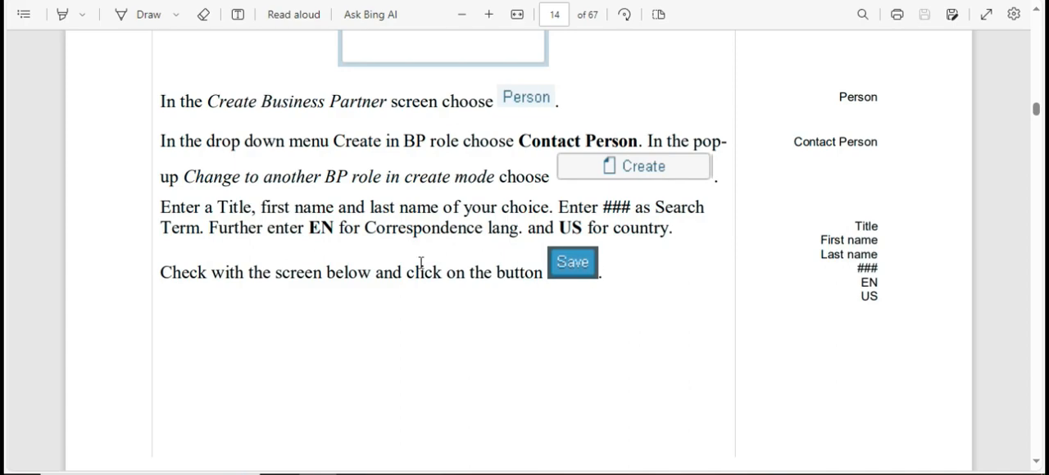
key(alt+Tab)
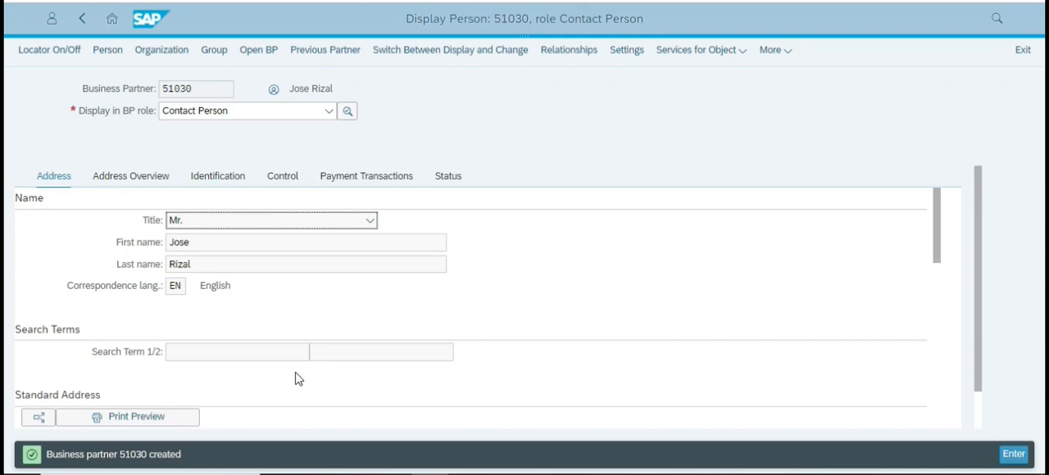
click(112, 18)
click(599, 66)
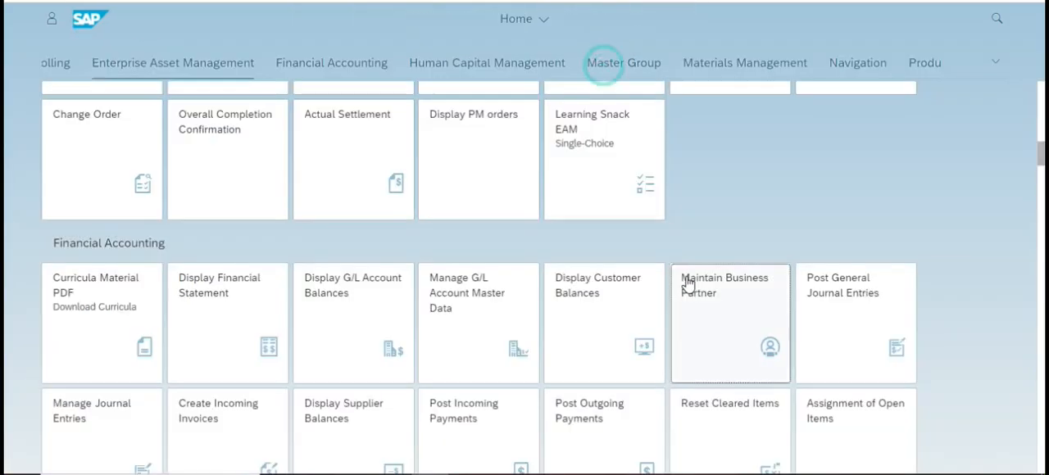
Examine the case study's sample contact person screen and read Step 3 on creating a BP relationship.
key(alt+Tab)
scroll(356, 296, down, 5)
scroll(356, 296, down, 10)
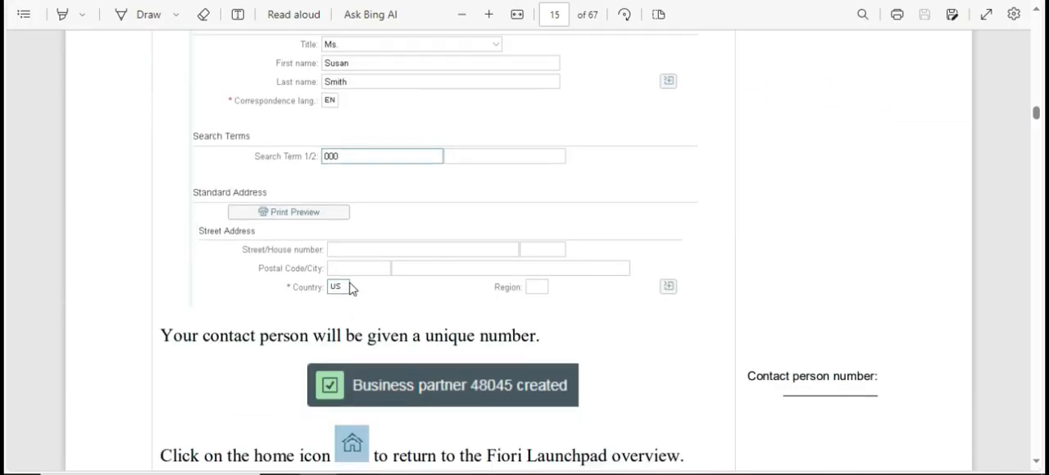
scroll(351, 274, down, 3)
scroll(350, 275, up, 6)
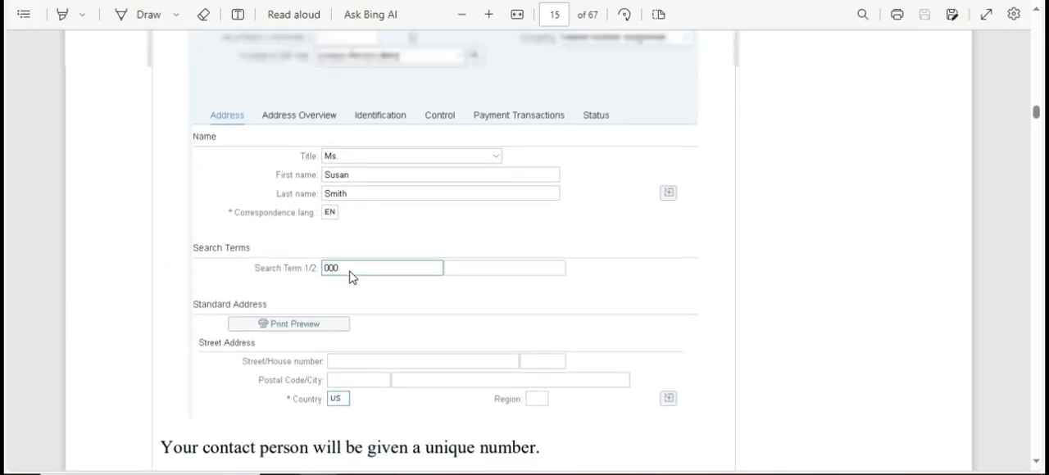
scroll(351, 276, down, 6)
scroll(485, 270, down, 6)
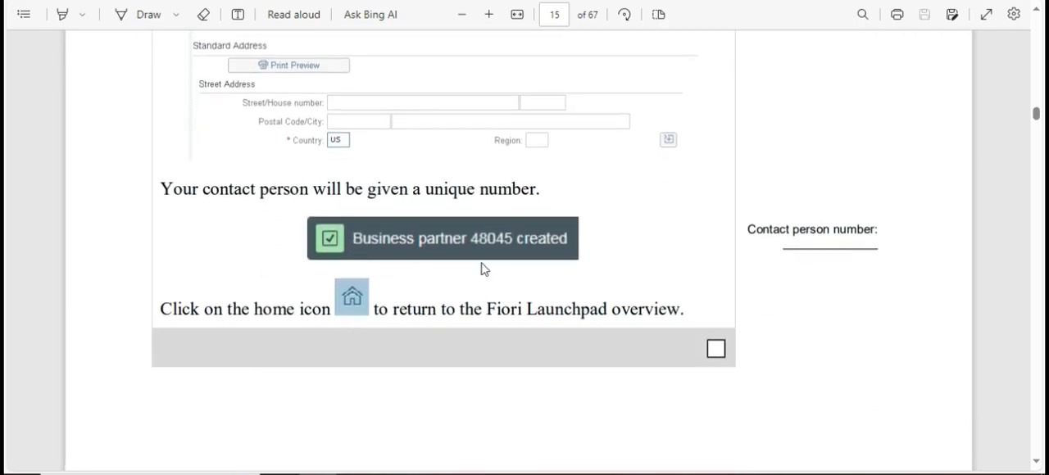
scroll(454, 271, down, 5)
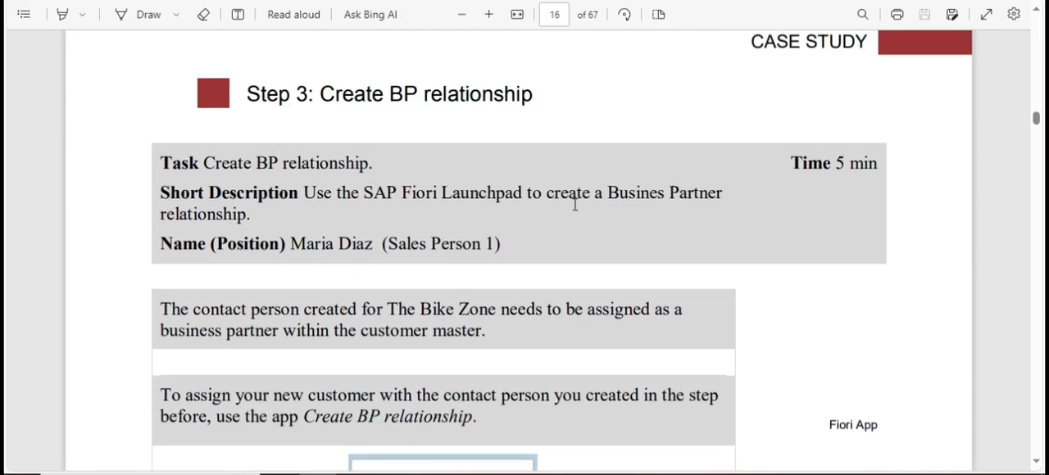
scroll(551, 229, down, 2)
Search the Fiori Launchpad for "relation" and open the Create BP relationship app under Sales and Distribution.
key(alt+Tab)
click(706, 202)
key(ctrl+f)
key(BackSpace)
text(relation)
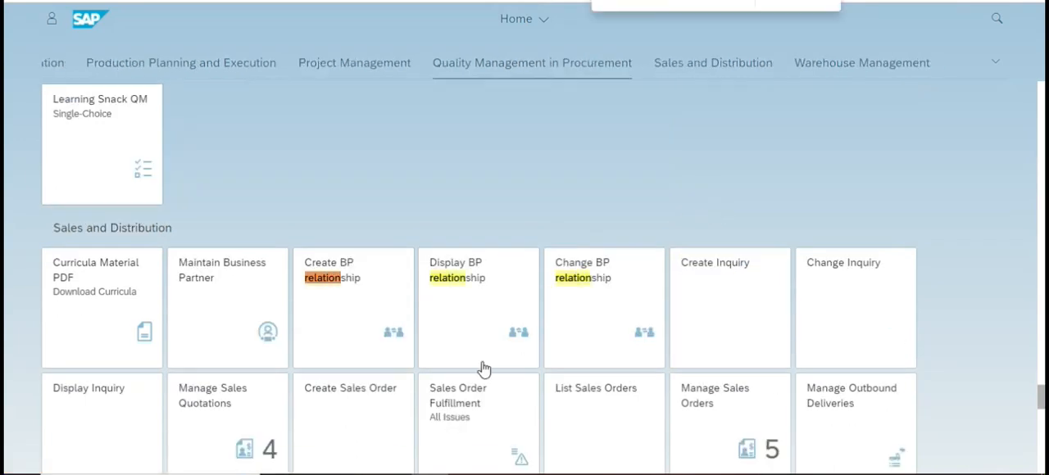
click(311, 277)
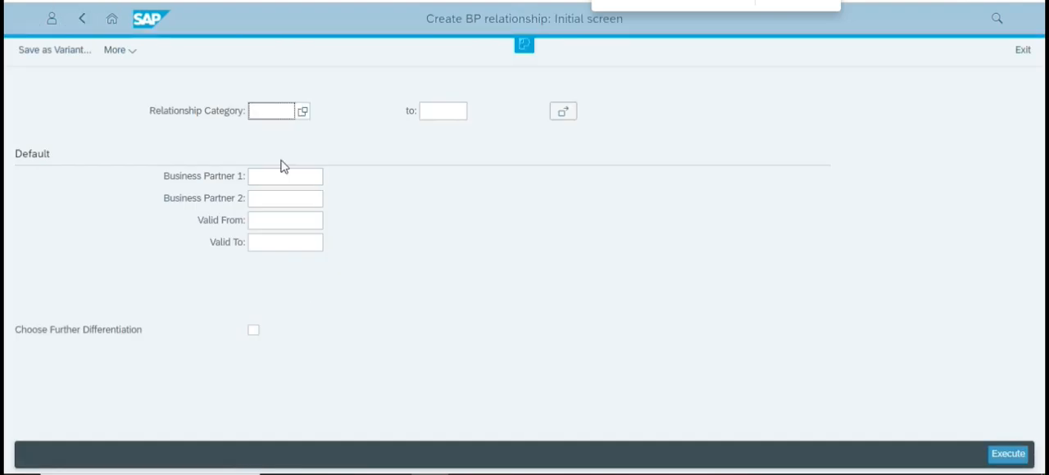
Set the relationship category to BUR001, Has Contact Person.
click(302, 113)
click(390, 191)
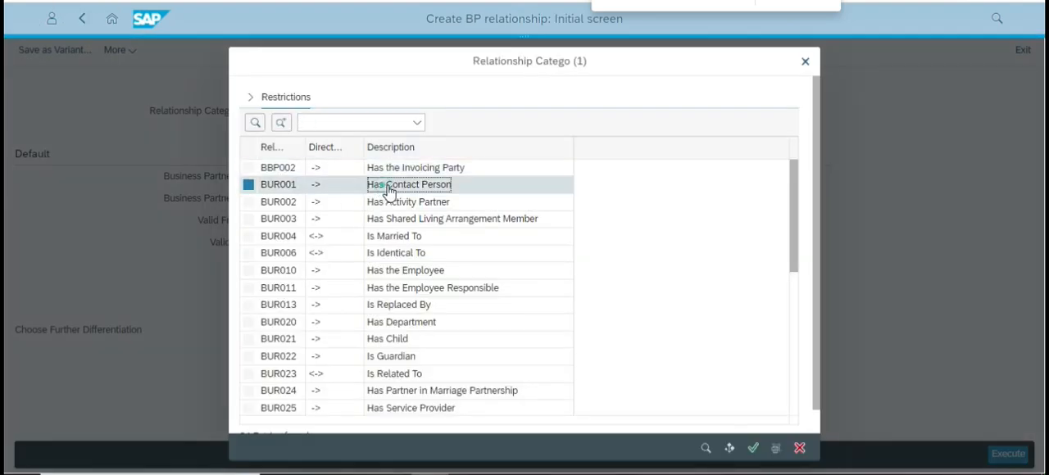
click(754, 449)
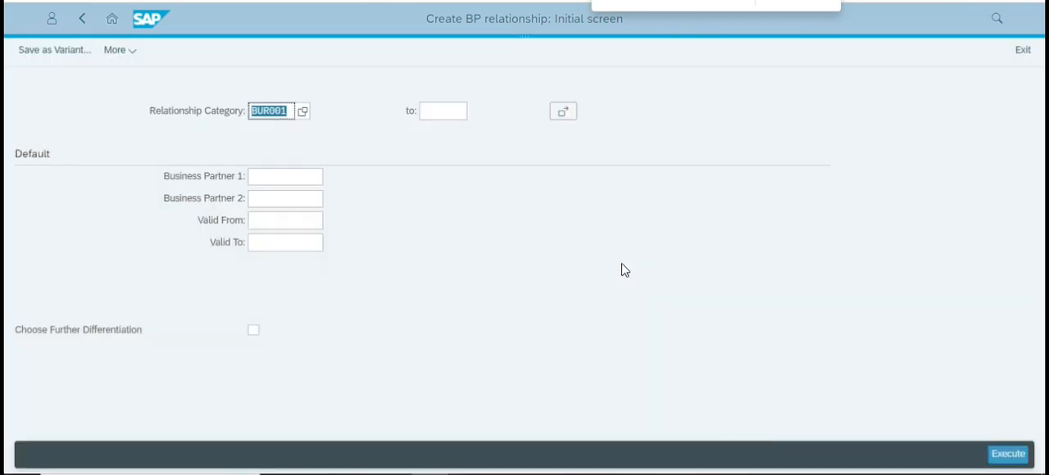
click(269, 176)
click(330, 178)
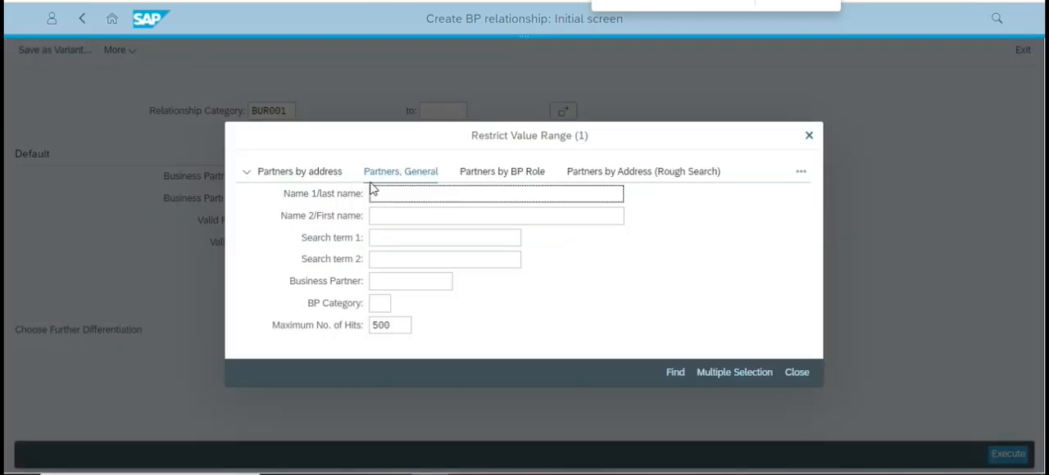
click(373, 194)
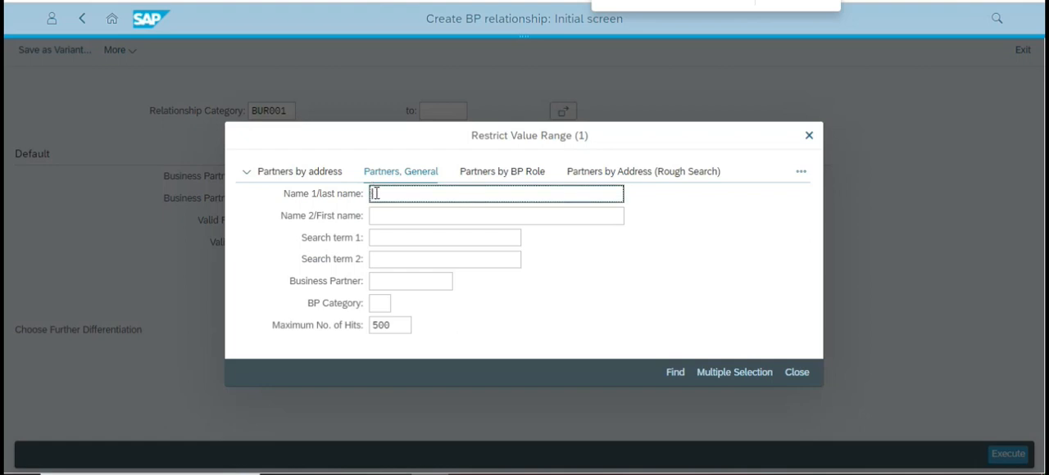
click(809, 135)
Enter the new customer's number as Business Partner 1 and the contact person's number as Business Partner 2.
click(289, 177)
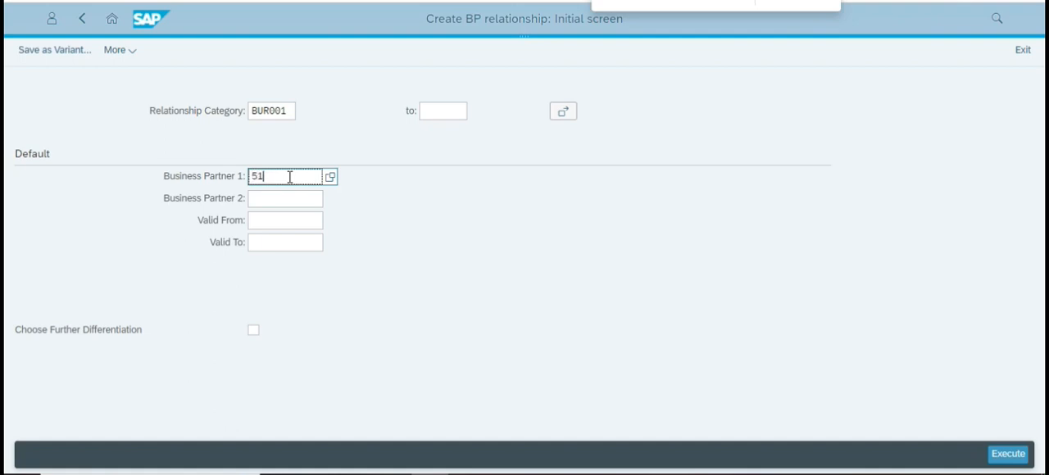
click(281, 198)
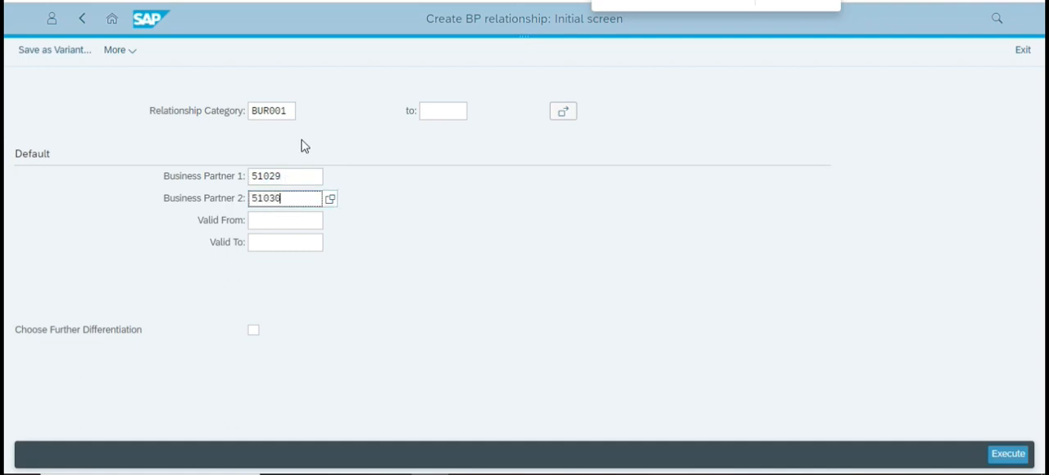
Set the relationship's validity period from 10.10.2023 to 10.10.2050.
click(300, 220)
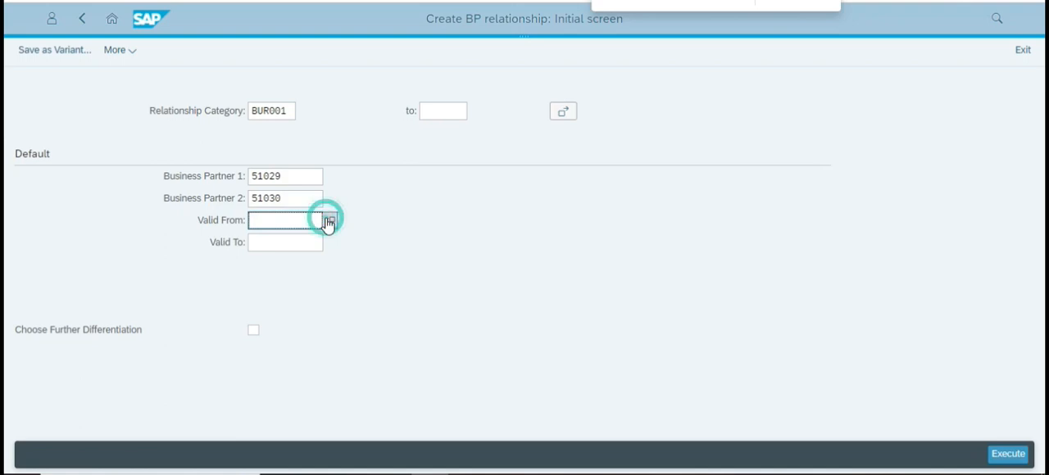
click(329, 221)
click(438, 302)
click(603, 416)
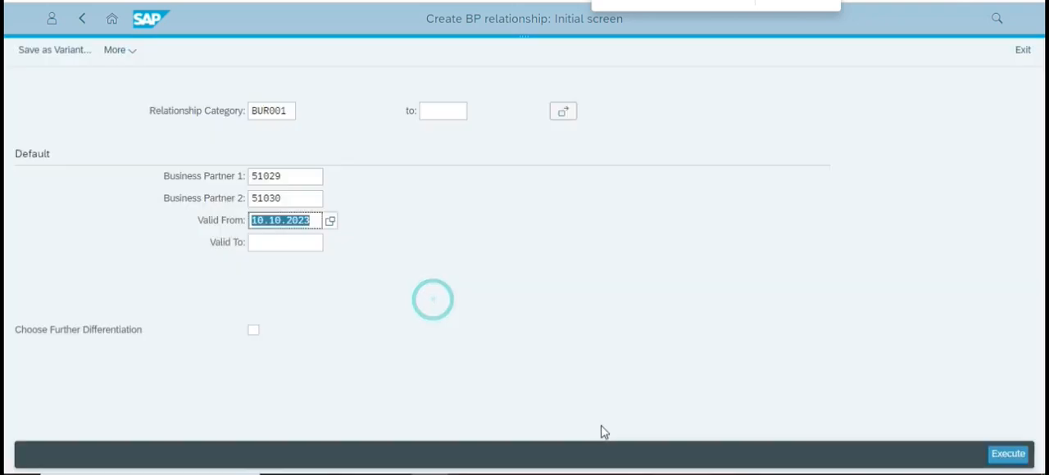
click(286, 242)
drag(306, 222, 217, 230)
key(ctrl+c)
click(266, 242)
key(ctrl+v)
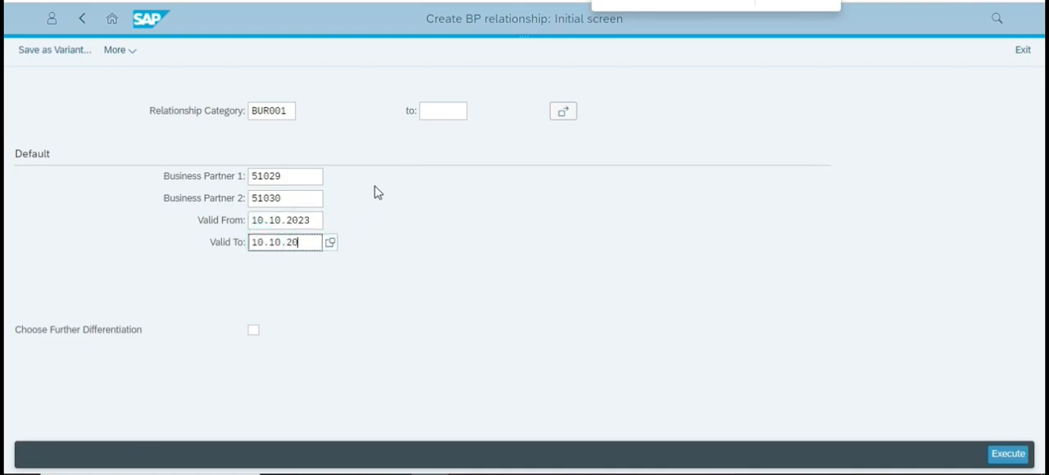
text(50)
click(543, 237)
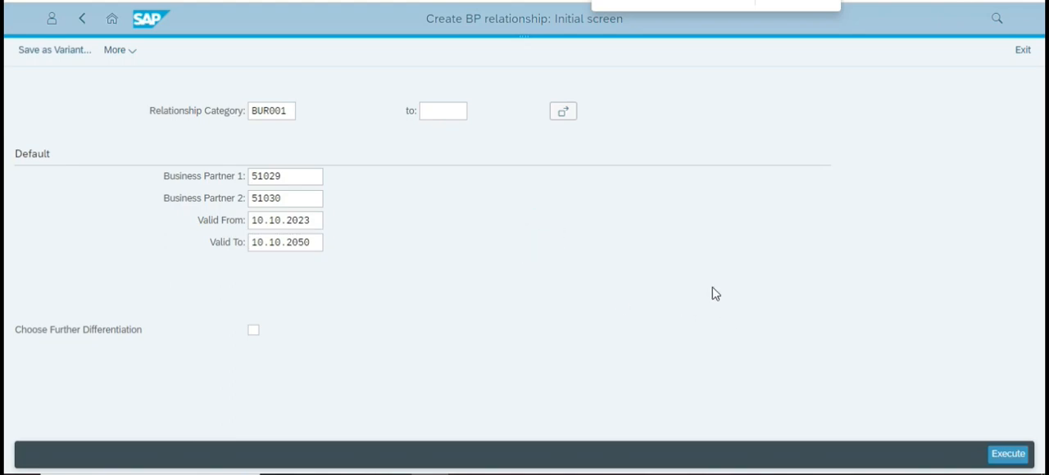
Check the case study PDF's instructions for the relationship's initial screen, and execute the relationship creation in SAP.
key(alt+Tab)
scroll(534, 281, down, 8)
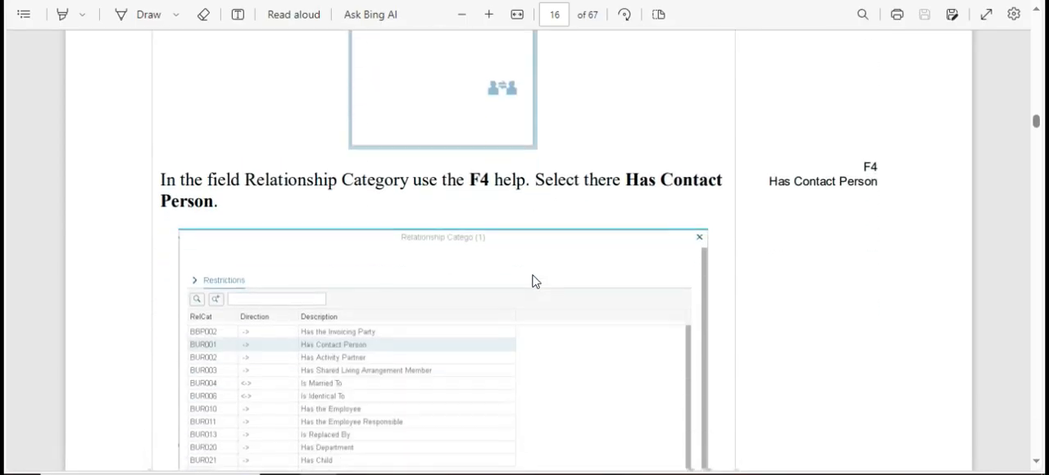
scroll(534, 281, down, 8)
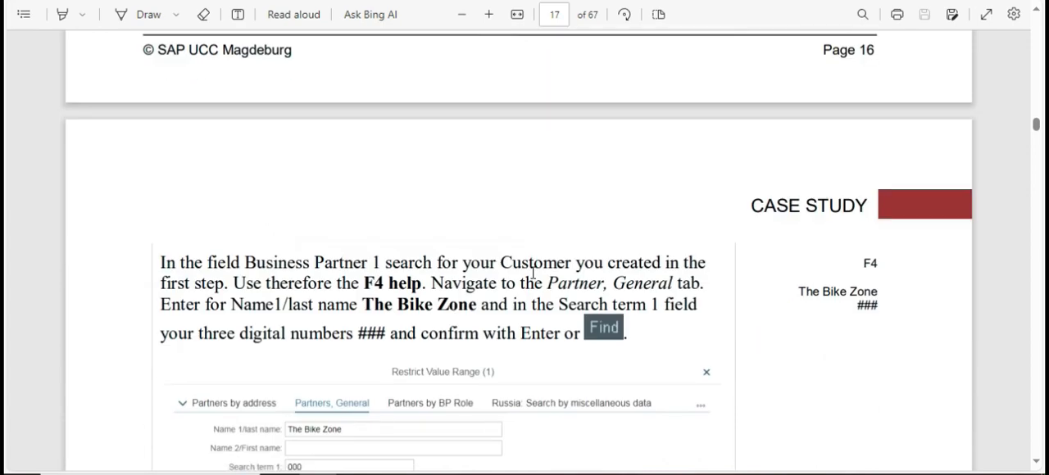
scroll(532, 273, down, 7)
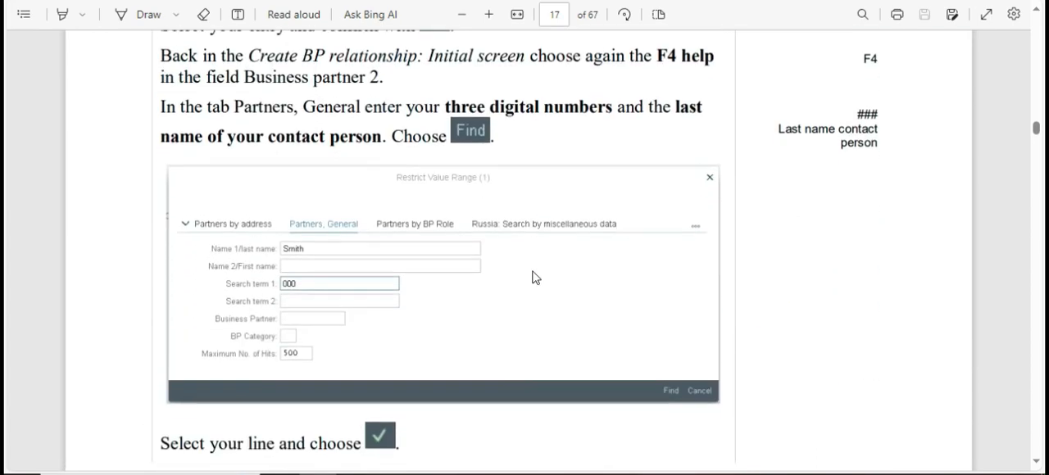
scroll(533, 277, up, 1)
scroll(532, 277, down, 7)
scroll(533, 277, up, 2)
scroll(534, 277, down, 7)
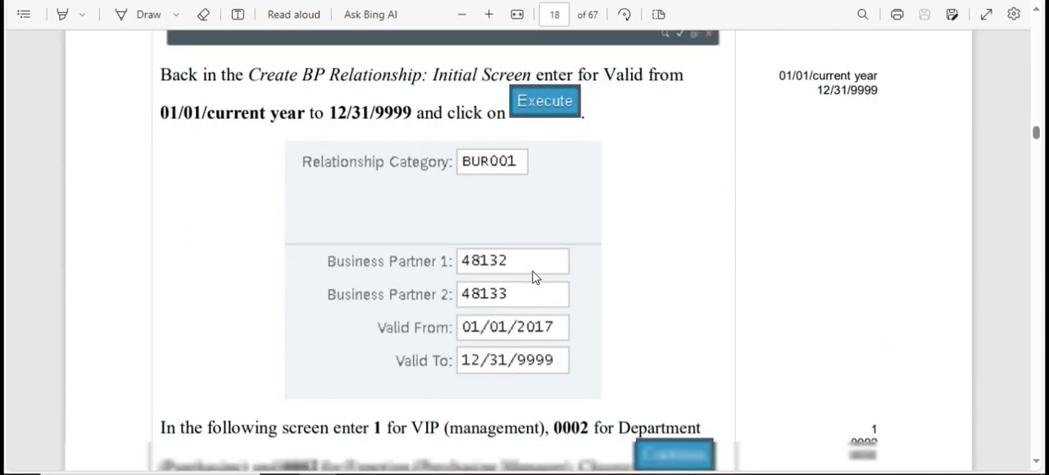
key(alt+Tab)
click(1003, 455)
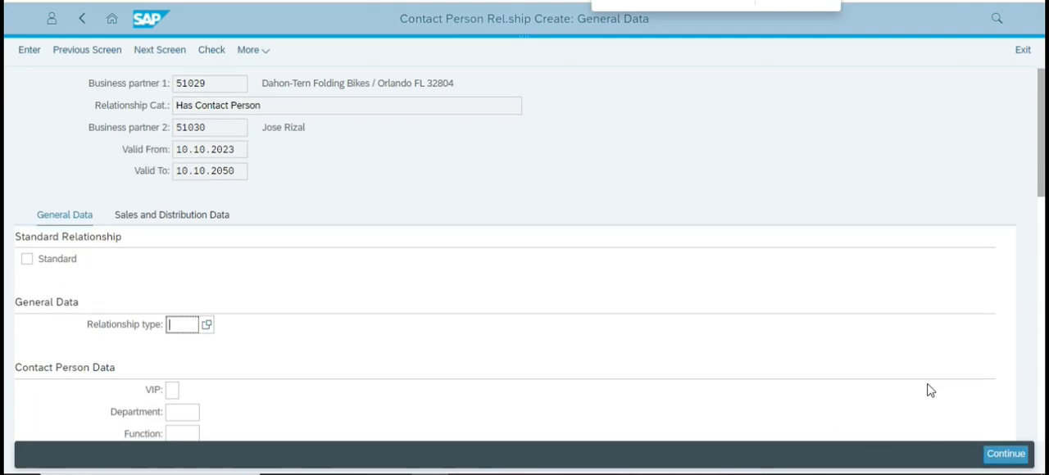
Look up the contact person entries in the case study PDF and set VIP to 1 in the relationship's general data.
scroll(524, 361, down, 3)
scroll(187, 187, up, 3)
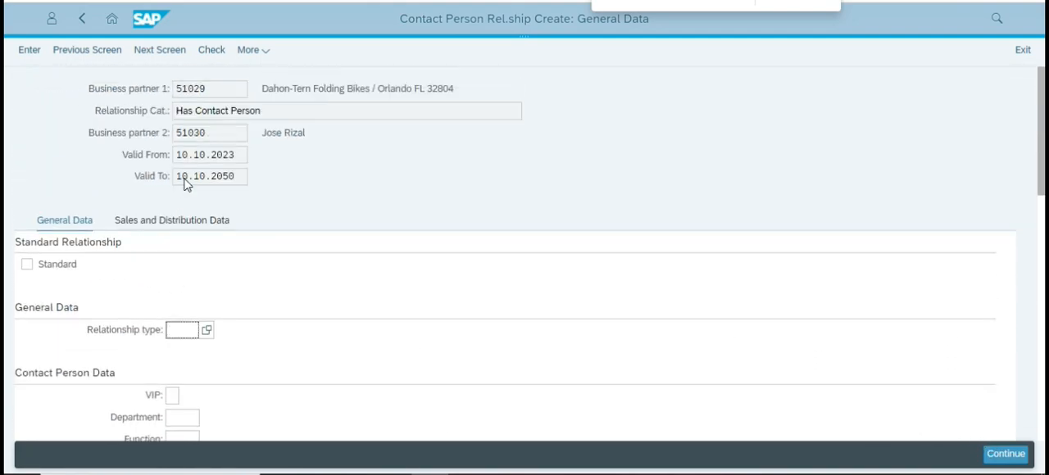
scroll(185, 302, down, 1)
scroll(186, 302, down, 1)
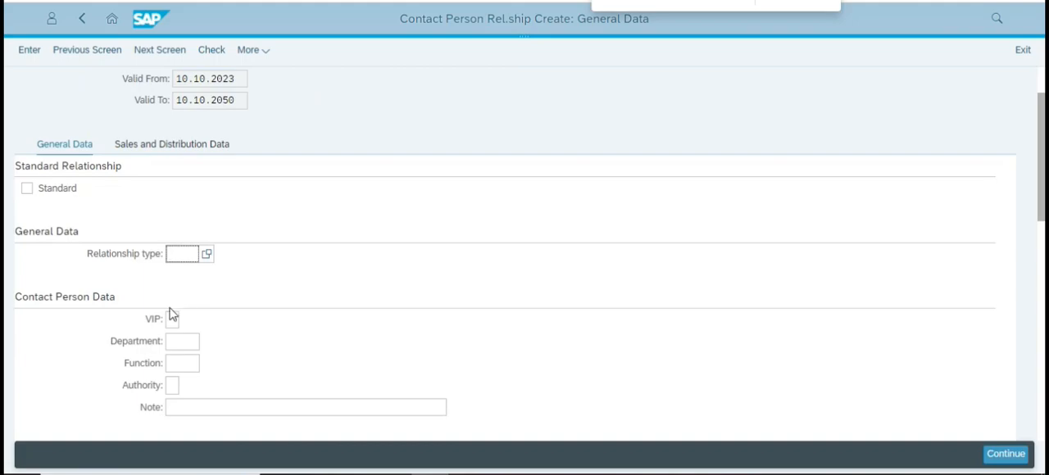
key(alt+Tab)
scroll(385, 277, down, 6)
scroll(387, 275, down, 3)
scroll(391, 265, up, 8)
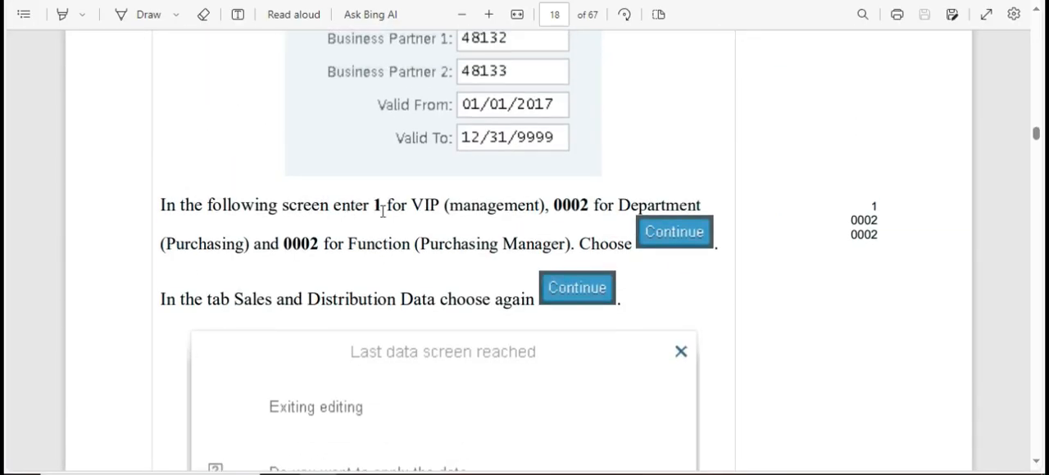
key(alt+Tab)
click(182, 253)
key(alt+Tab)
key(alt+Tab)
click(170, 323)
key(alt+Tab)
Copy the department code 0002 from the case study PDF into the contact person's Department.
key(alt+Tab)
text(1)
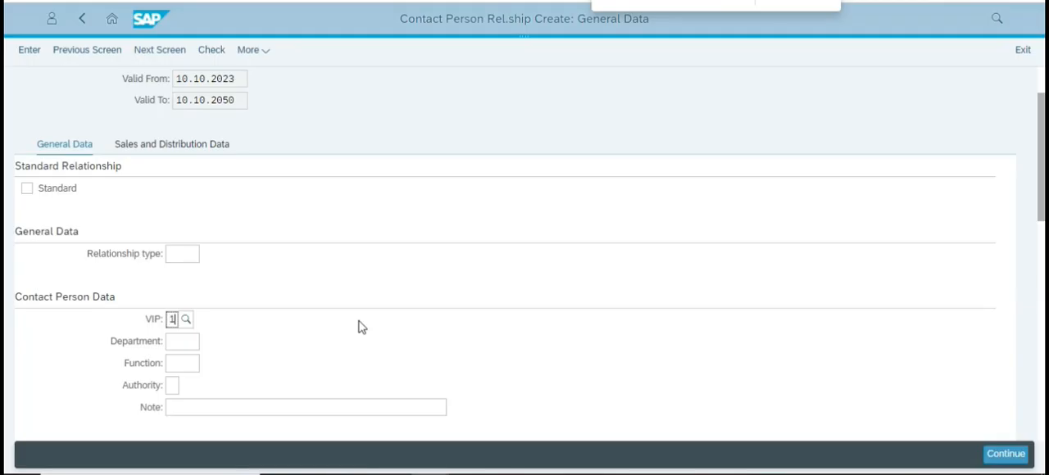
key(alt+Tab)
double_click(571, 204)
key(ctrl+c)
Set the contact person's Function to 0002 and continue to the Sales and Distribution Data.
key(alt+Tab)
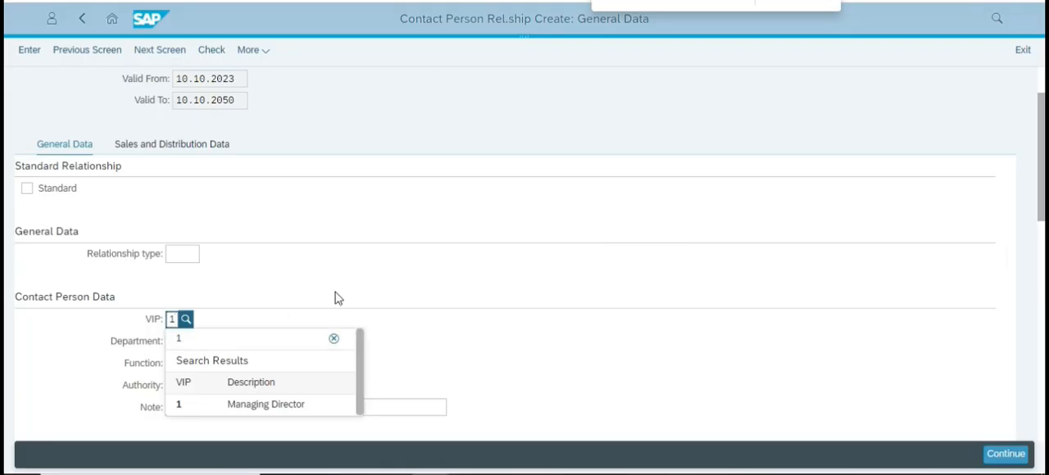
click(489, 332)
click(193, 336)
key(ctrl+v)
click(182, 363)
key(alt+Tab)
key(alt+Tab)
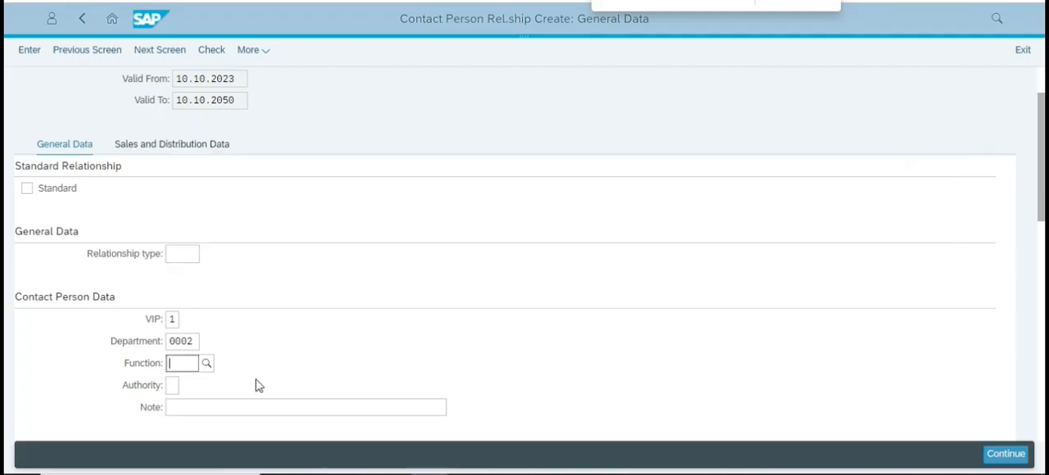
key(ctrl+v)
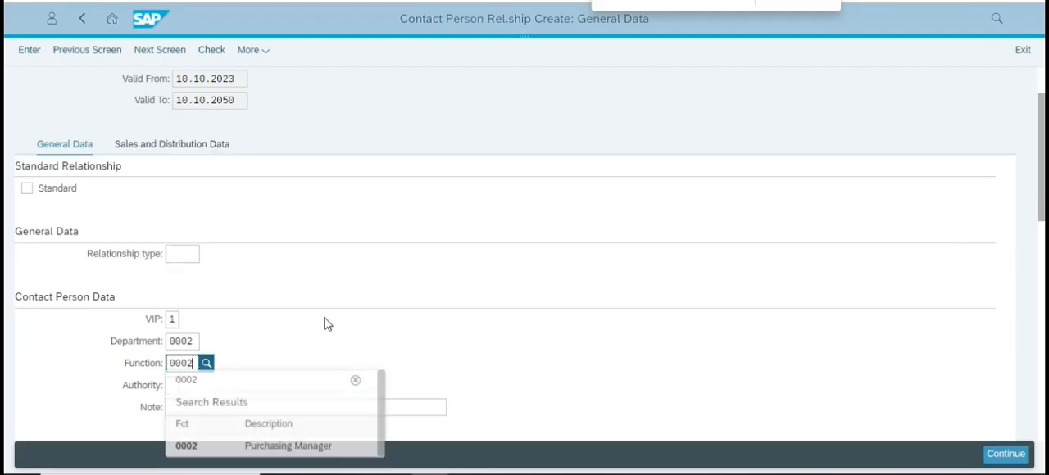
key(Return)
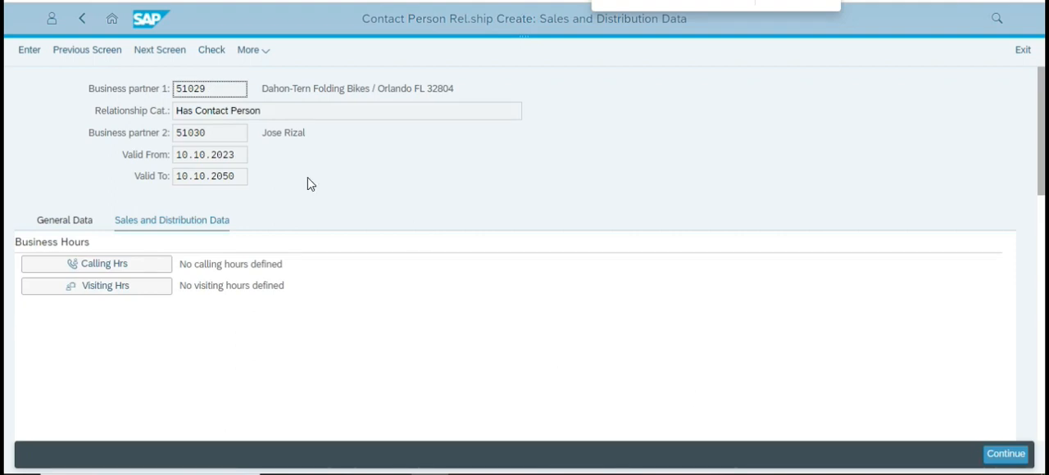
scroll(303, 249, down, 2)
scroll(303, 237, up, 2)
click(82, 18)
click(626, 281)
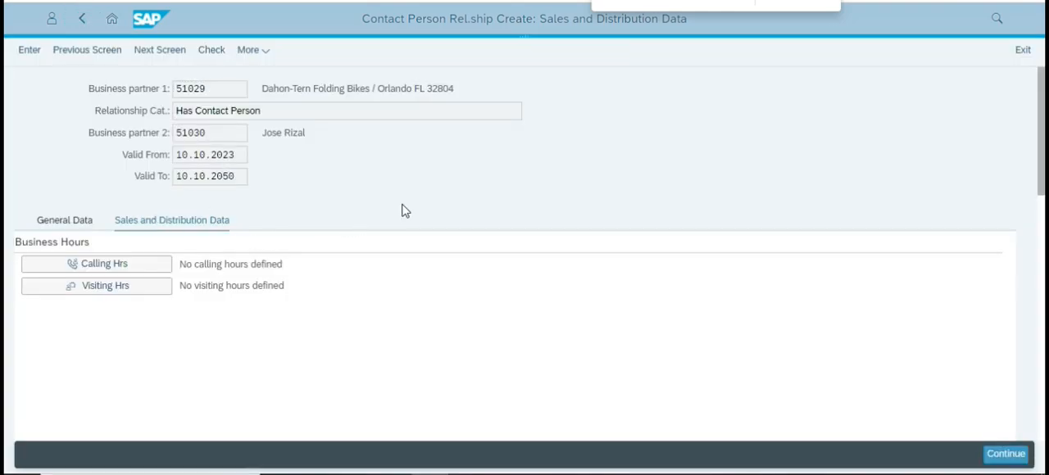
click(340, 305)
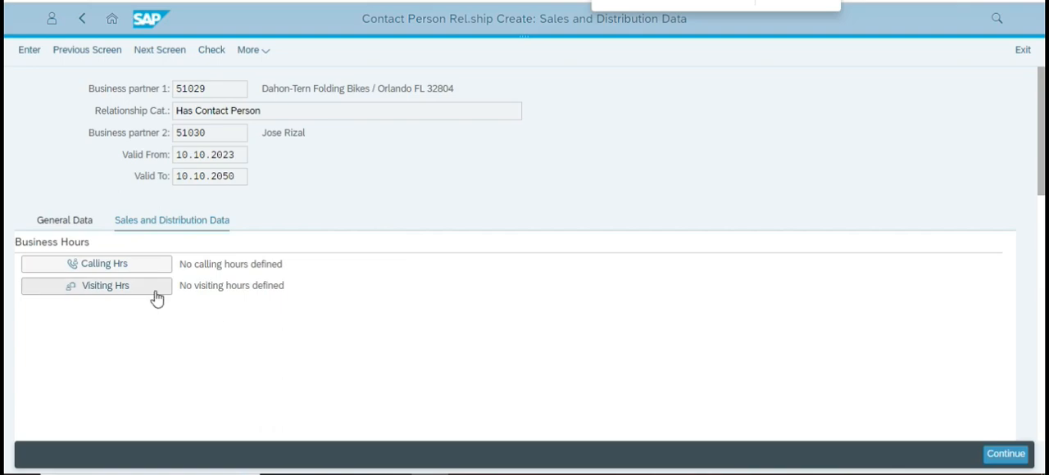
Review the case study PDF's instructions on VIP, department and function, and on applying and saving the relationship.
key(alt+Tab)
drag(284, 244, 564, 248)
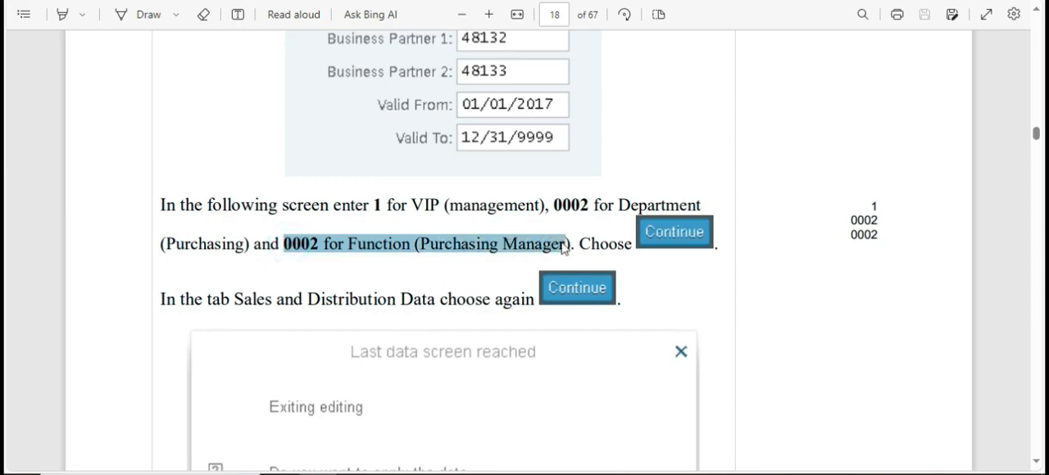
click(644, 206)
drag(556, 205, 624, 209)
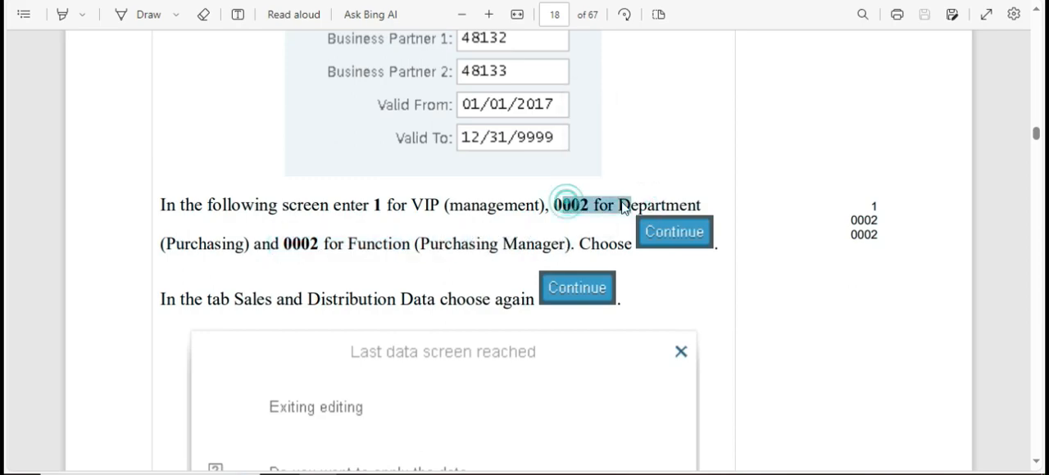
drag(372, 205, 526, 207)
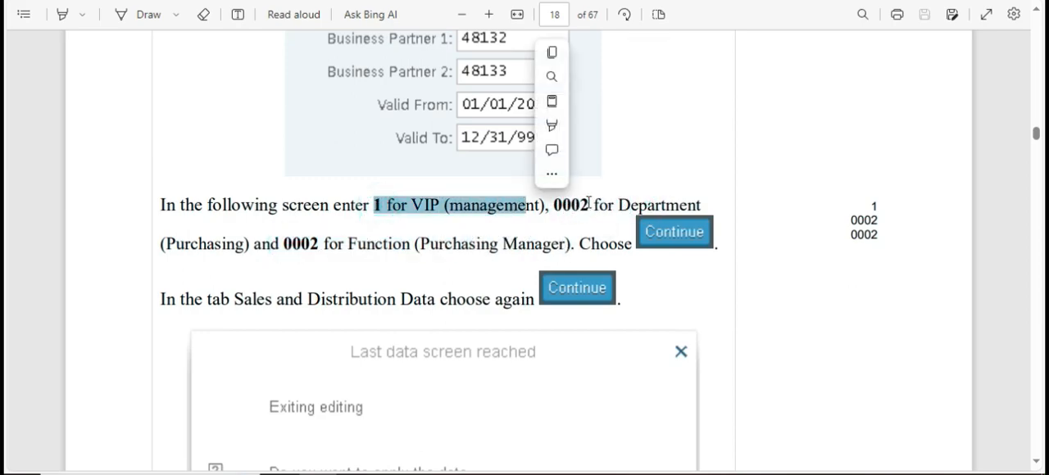
click(587, 202)
drag(189, 253, 243, 255)
click(313, 289)
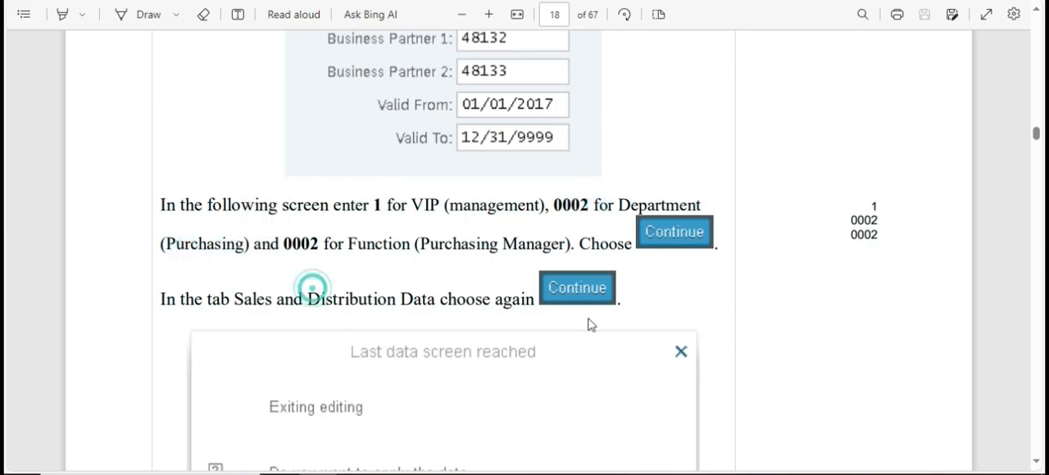
scroll(588, 326, down, 8)
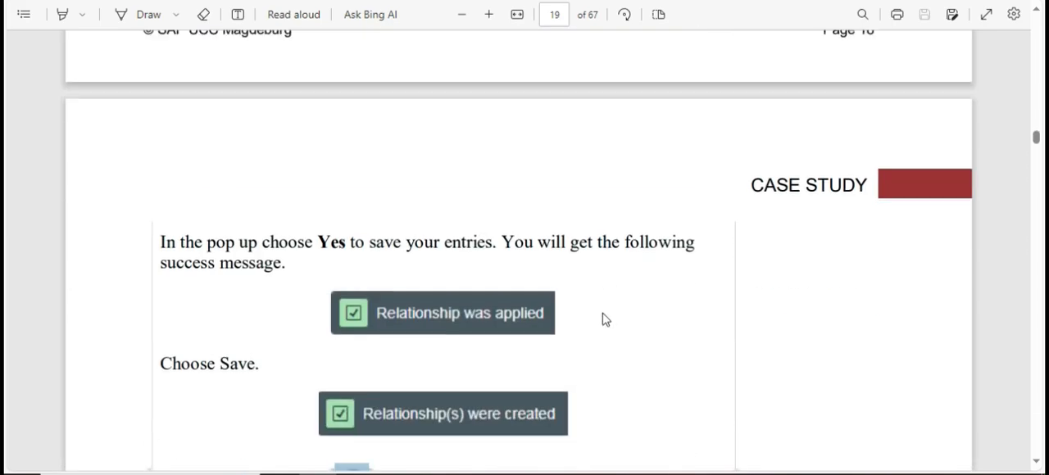
scroll(603, 320, up, 6)
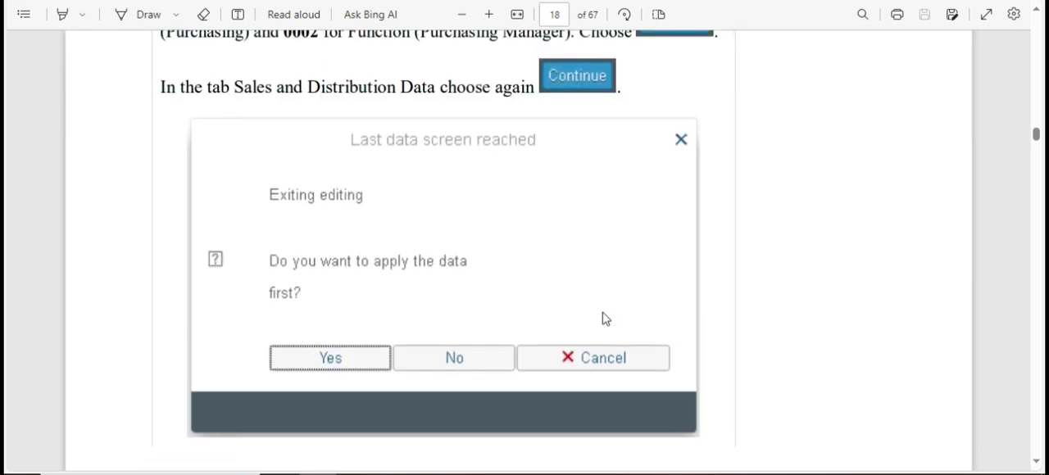
scroll(603, 318, down, 6)
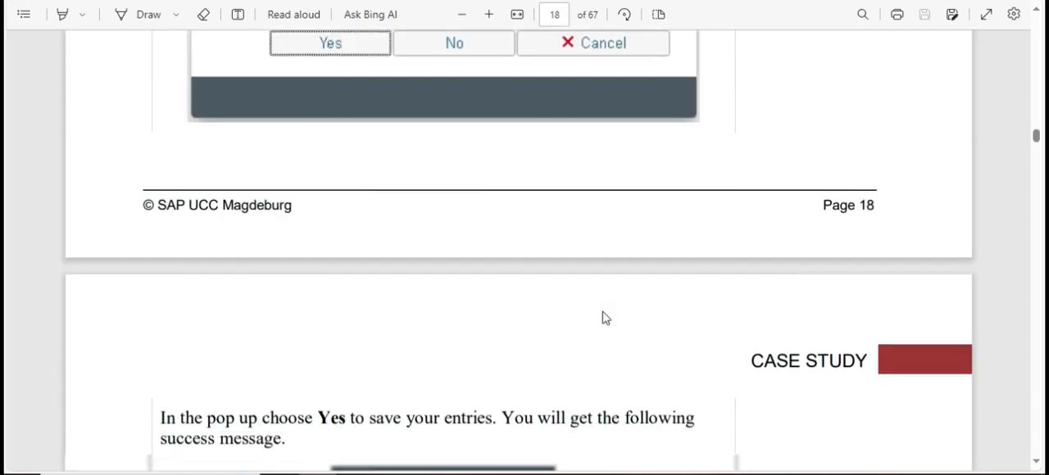
scroll(604, 319, up, 1)
scroll(604, 319, down, 3)
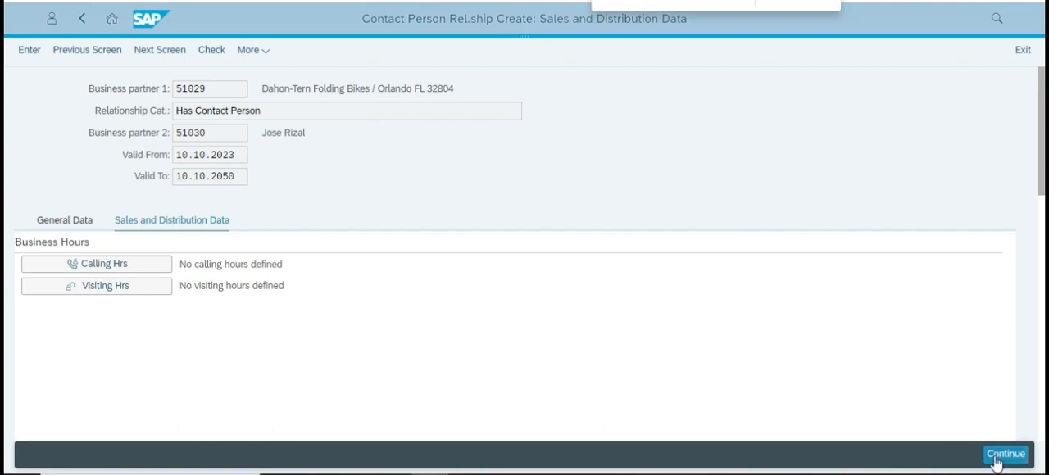
Continue past the Sales and Distribution Data without defining business hours and apply the relationship data.
click(1005, 455)
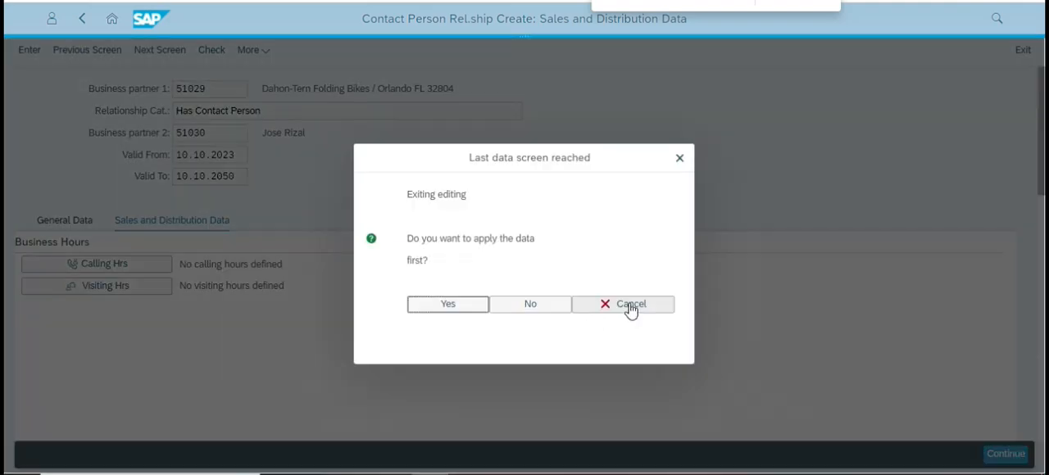
click(473, 261)
click(446, 308)
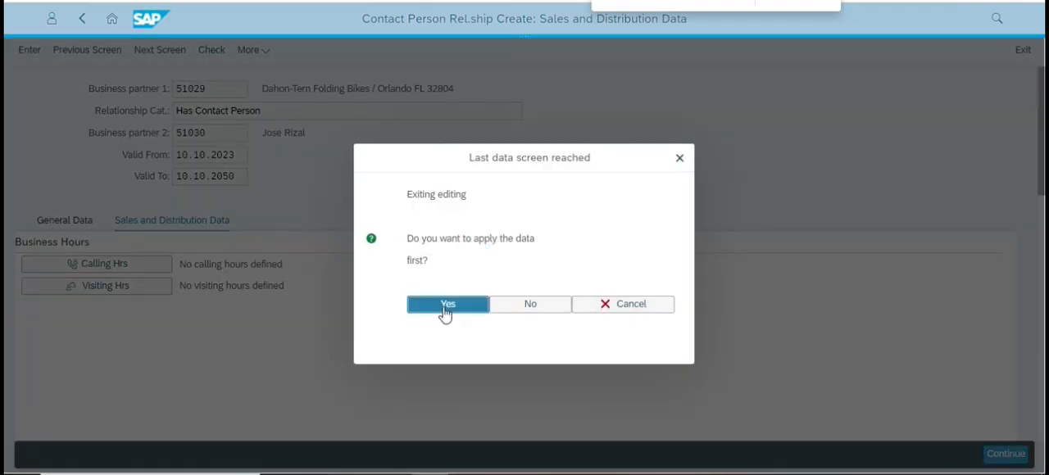
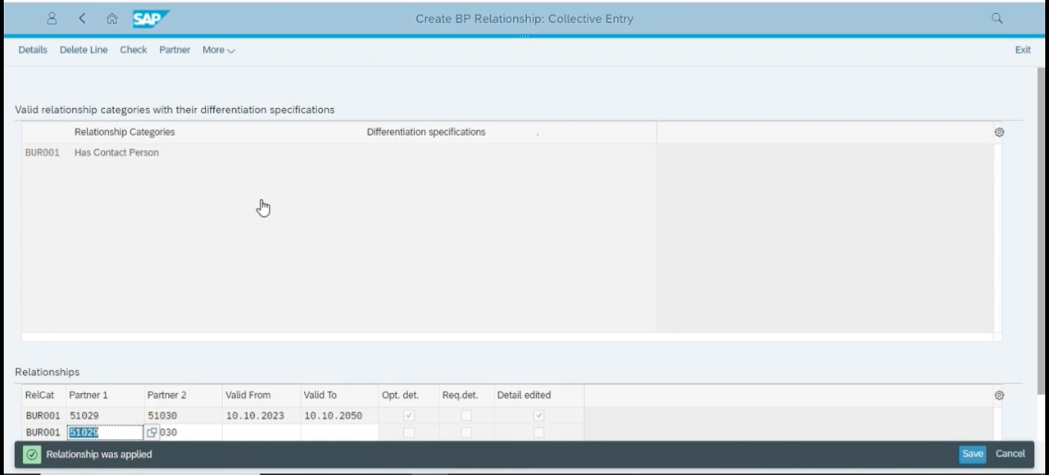
Leave the BP relationship entry and return to the launchpad home page.
click(111, 18)
click(583, 60)
click(694, 204)
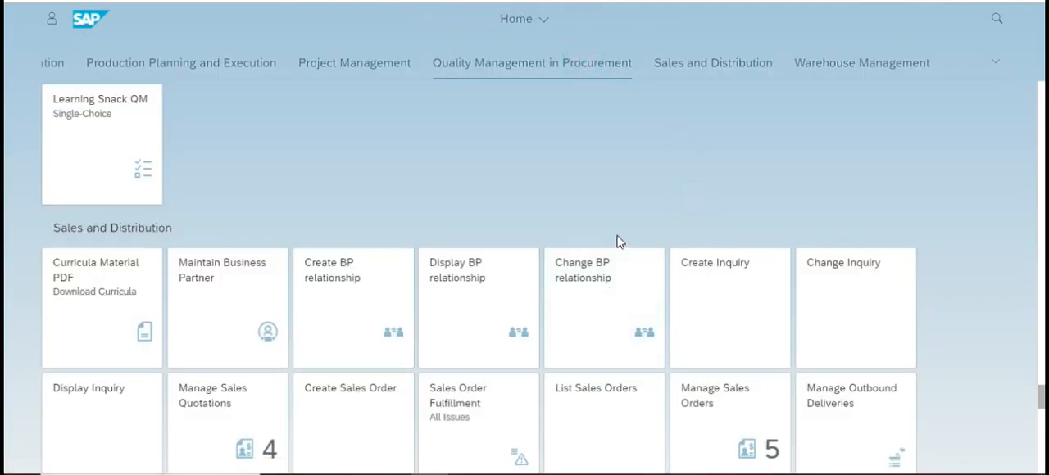
Search the launchpad home page for the Maintain Business Partner app and open it.
key(ctrl+f)
text(man)
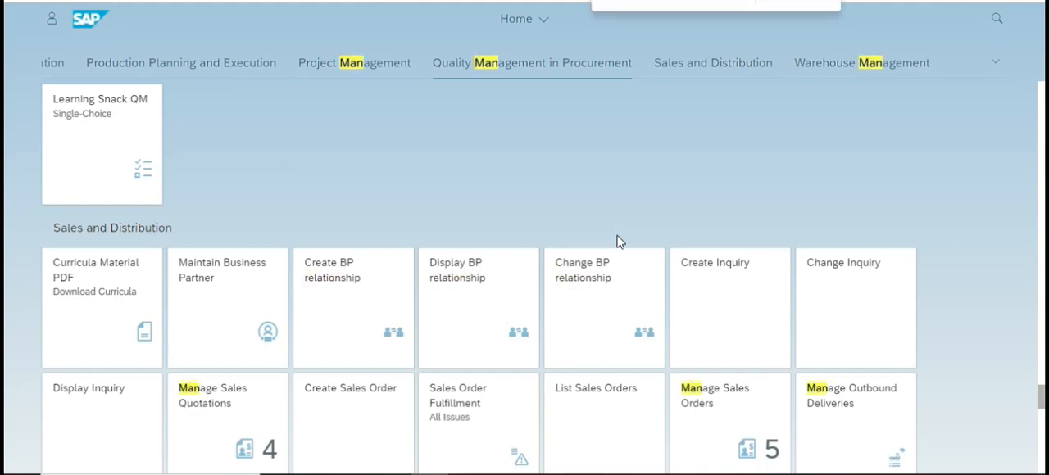
text(a)
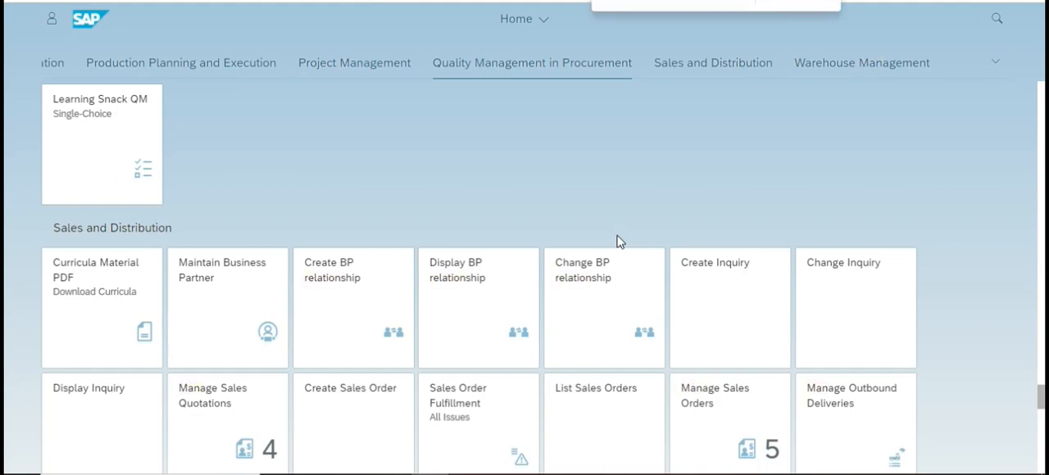
text(ge)
key(Return)
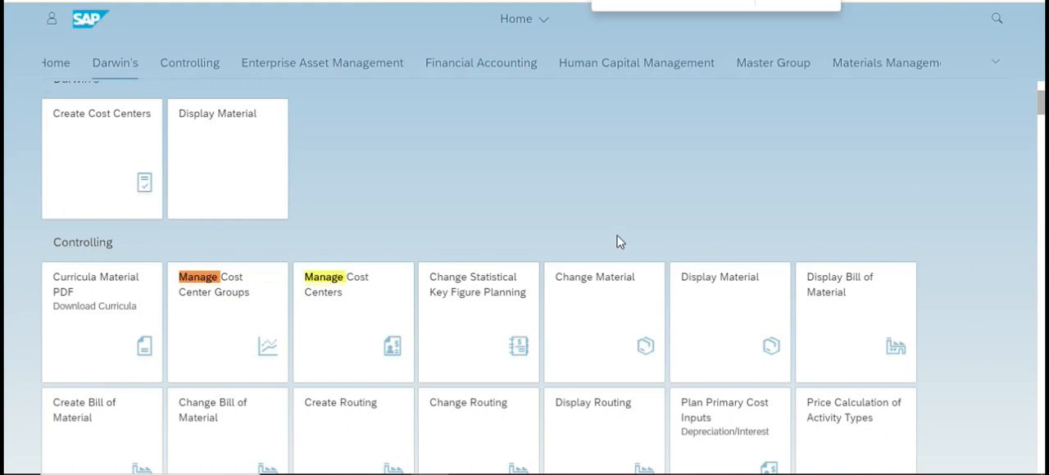
key(Return)
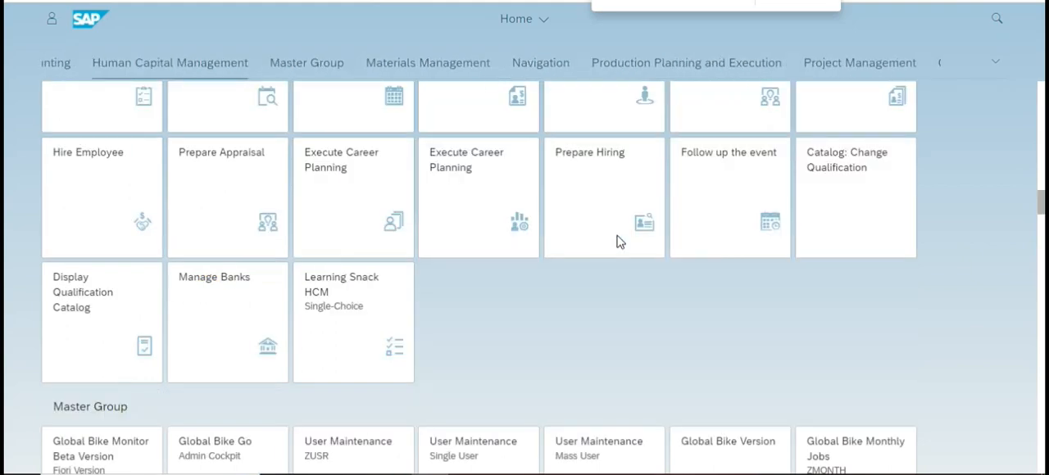
key(Return)
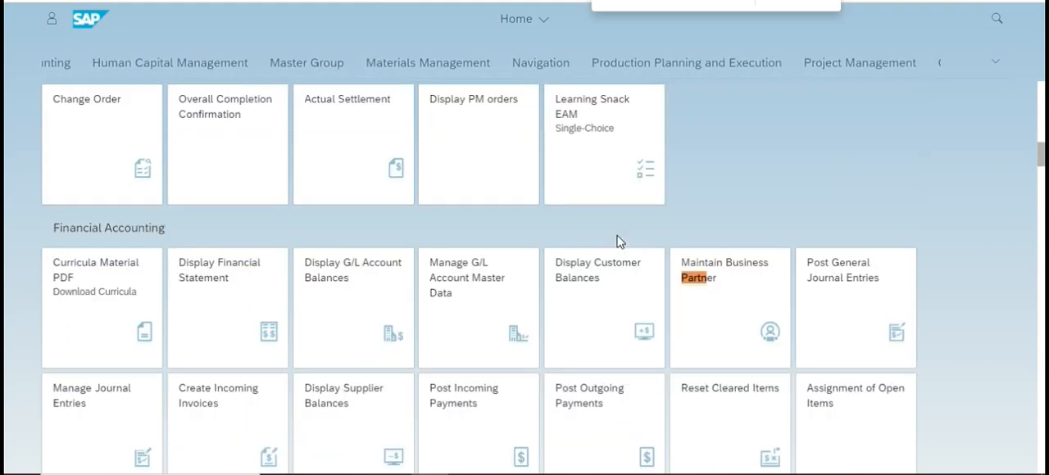
click(716, 284)
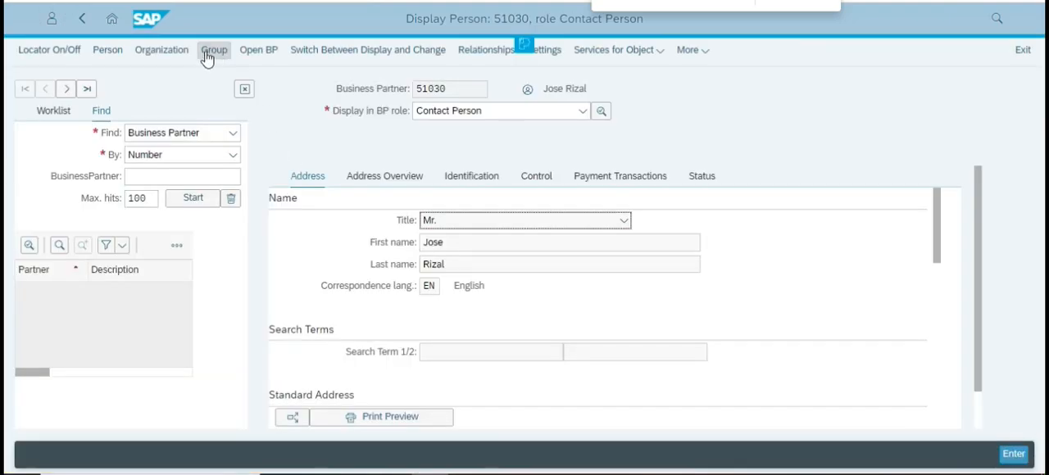
Open the Dahon-Tern Folding Bikes organization record by its business partner number.
click(259, 50)
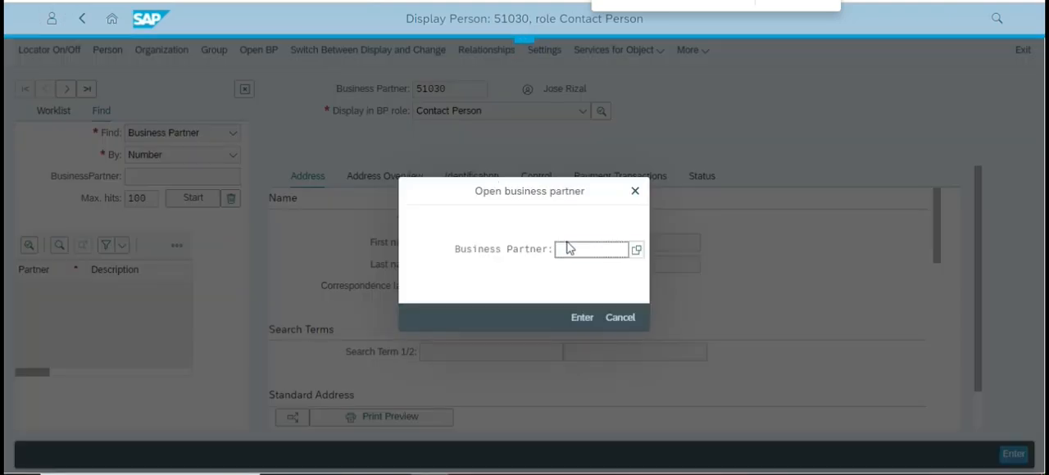
click(581, 243)
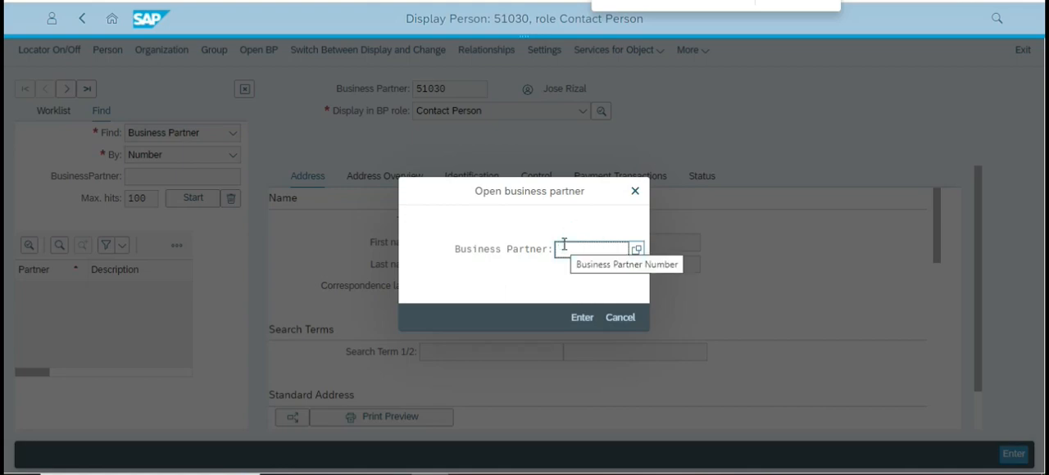
text(51029)
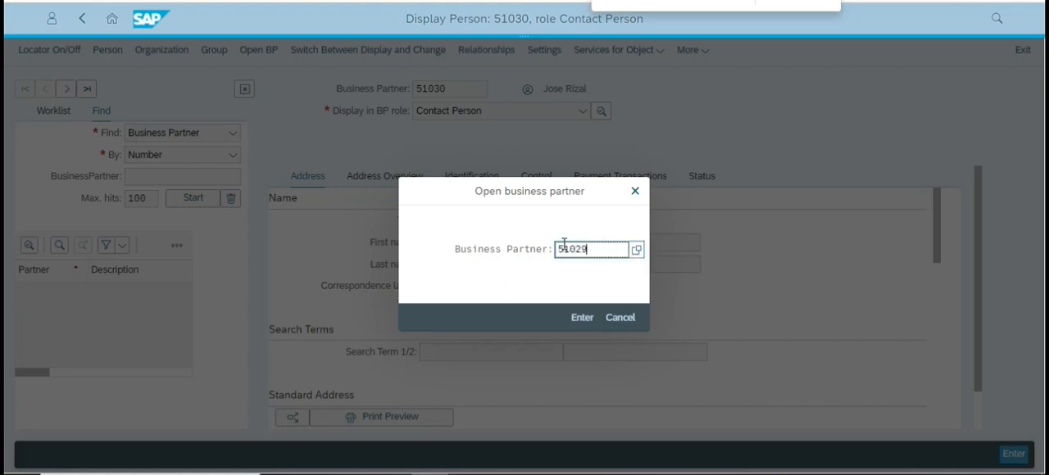
key(Return)
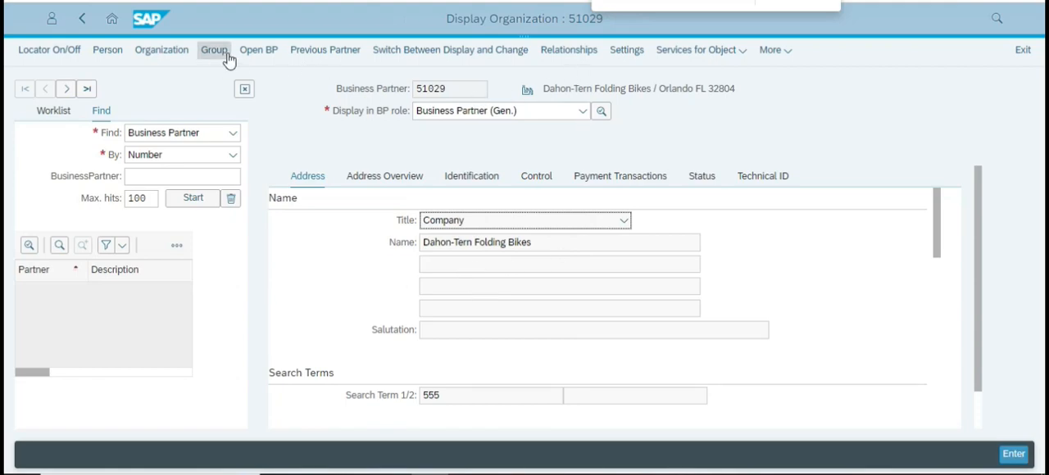
Open the contact person's business partner record by its number and return to the launchpad home page, discarding unsaved data.
click(270, 52)
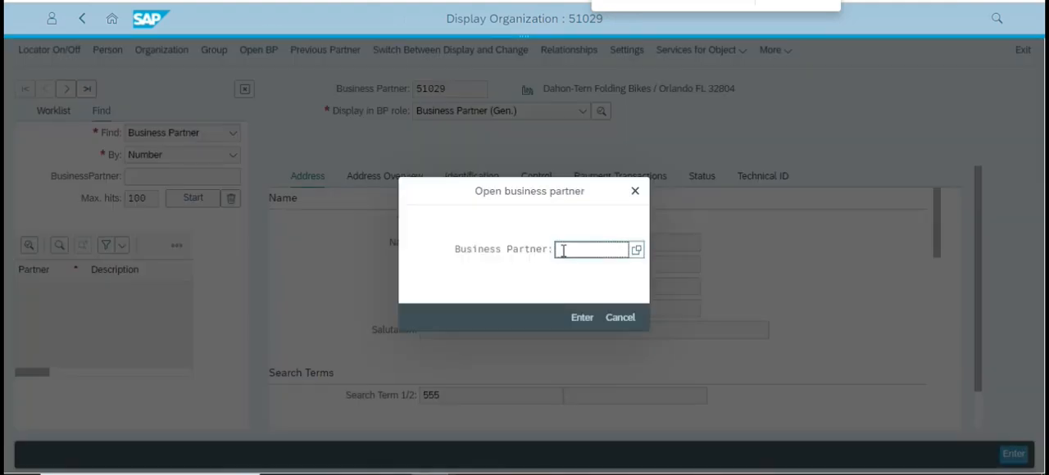
text(51030)
key(Return)
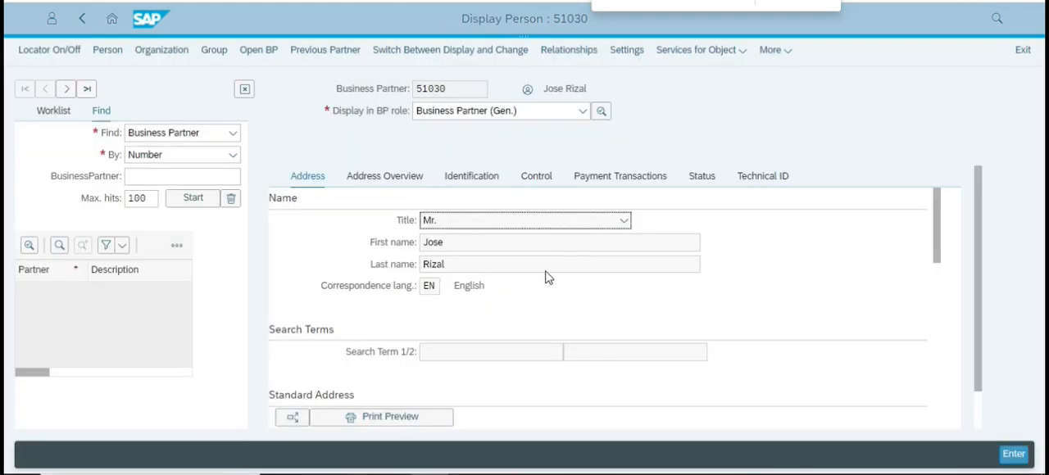
click(112, 18)
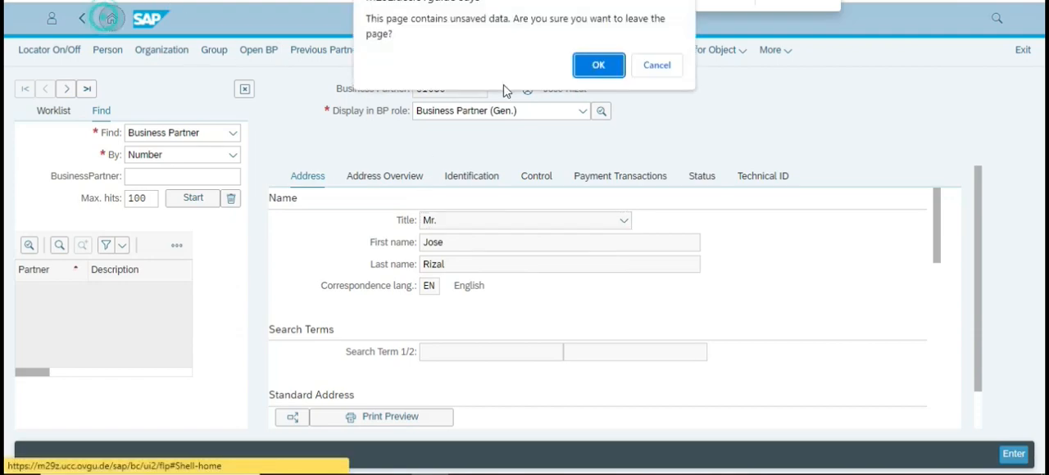
click(600, 65)
Switch to the case study PDF and read the start of Step 4: Create Customer Inquiry.
key(alt+Tab)
scroll(530, 232, down, 10)
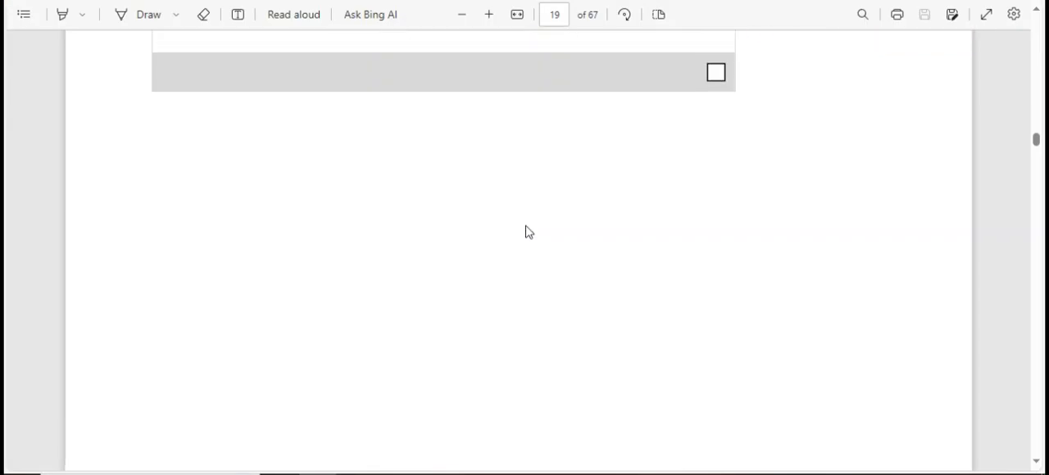
scroll(525, 226, down, 5)
scroll(499, 216, down, 1)
scroll(501, 220, up, 1)
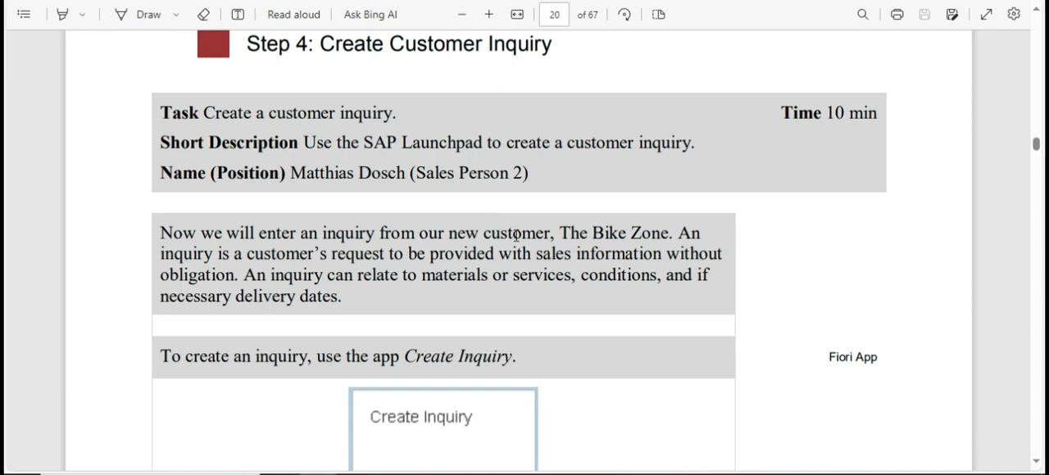
scroll(517, 235, down, 10)
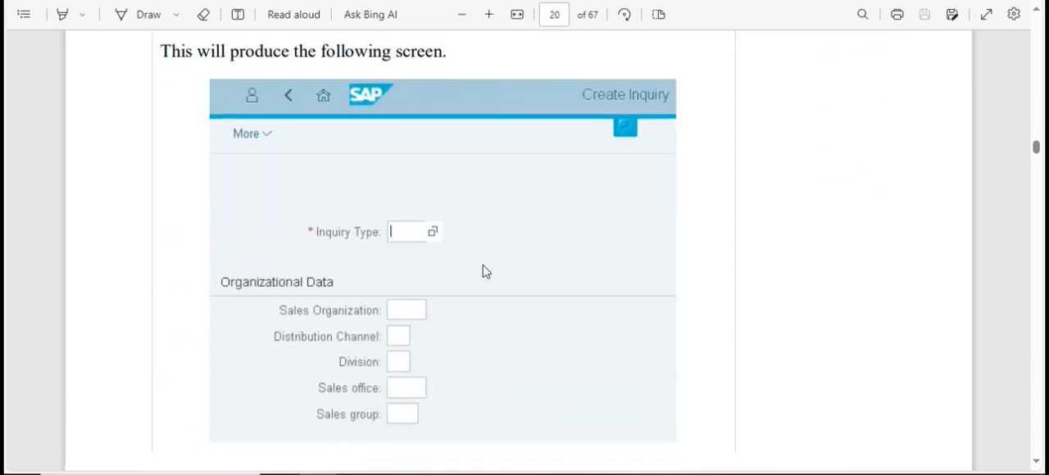
scroll(518, 256, up, 5)
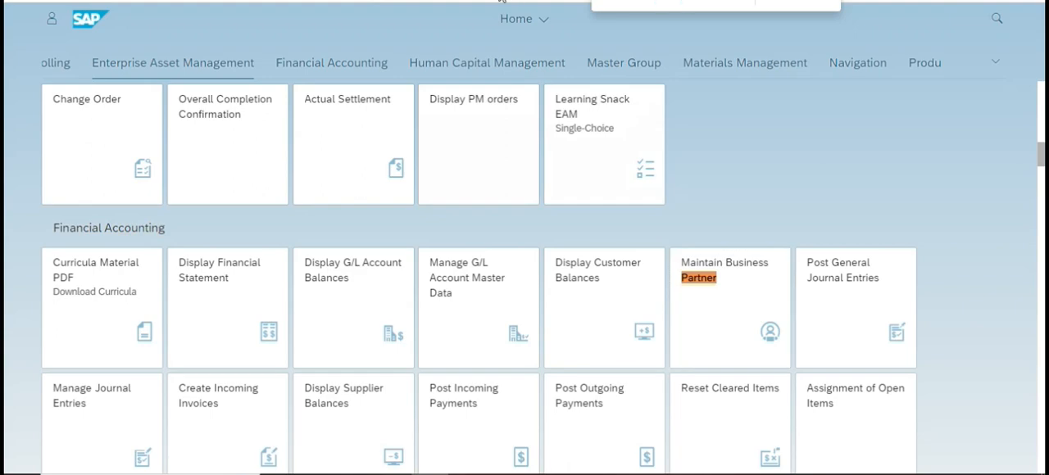
Find and open the Create Inquiry app, and continue with inquiry type IN, sales organization UE00, distribution channel WH and division BI.
text(Inqui)
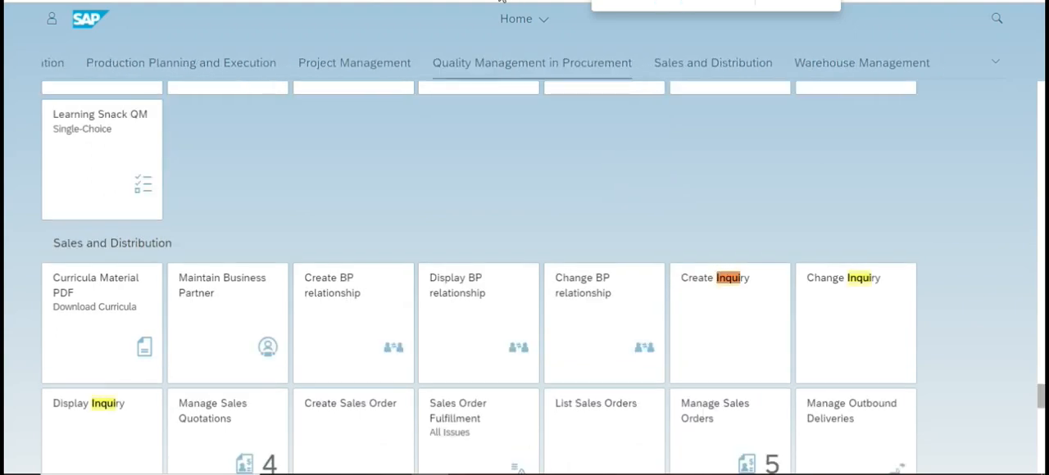
click(744, 289)
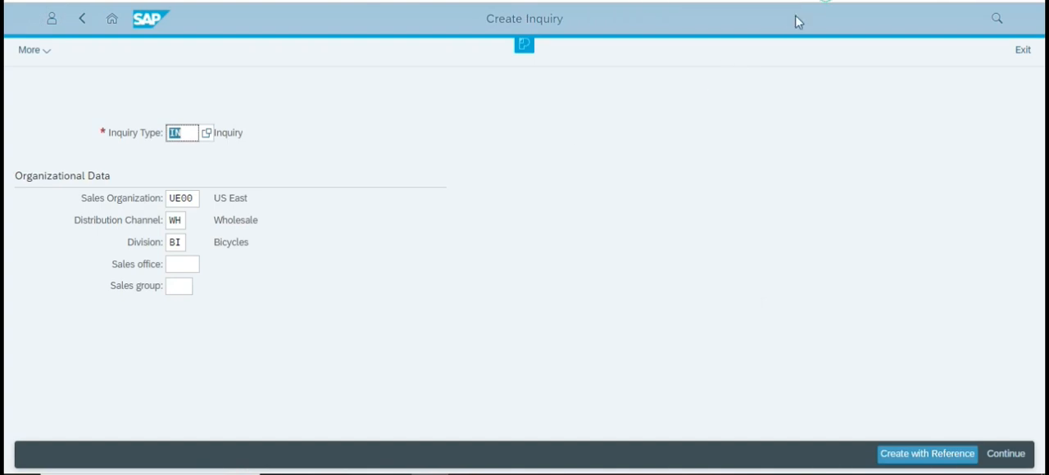
click(182, 129)
click(181, 136)
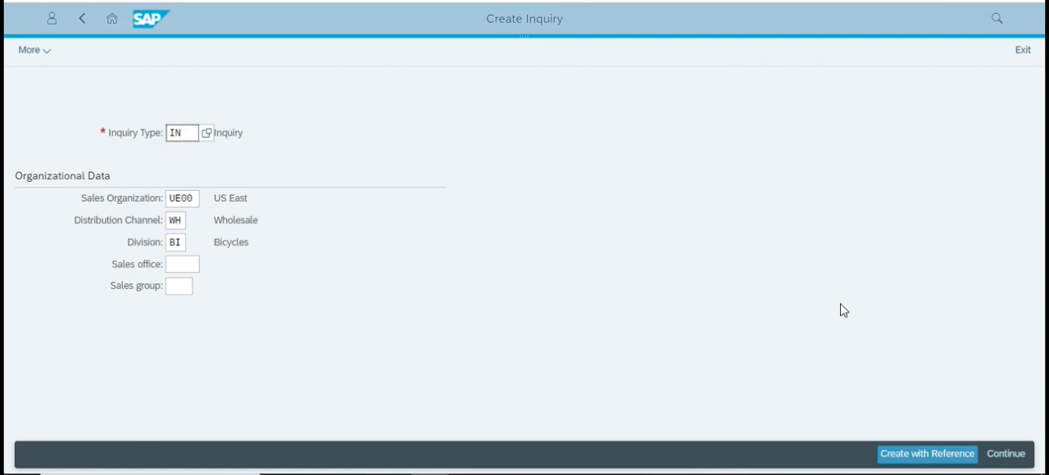
click(593, 207)
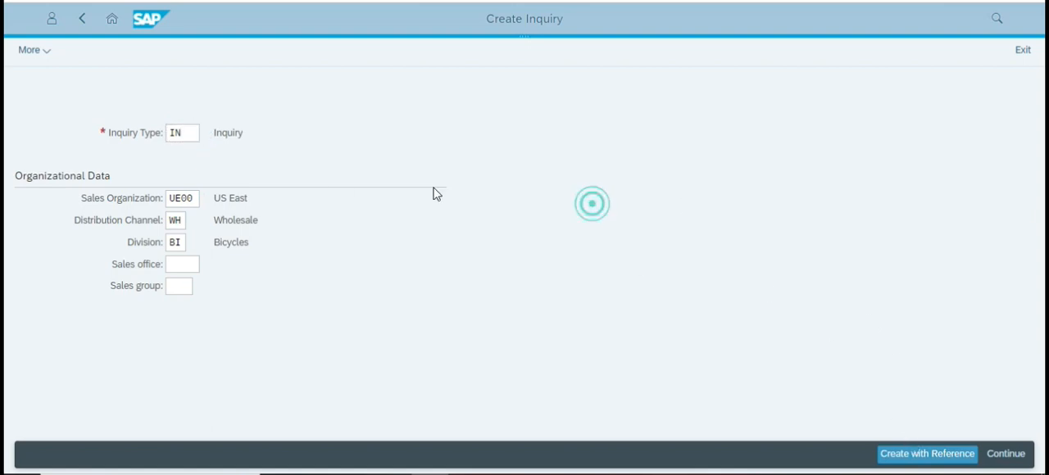
click(187, 132)
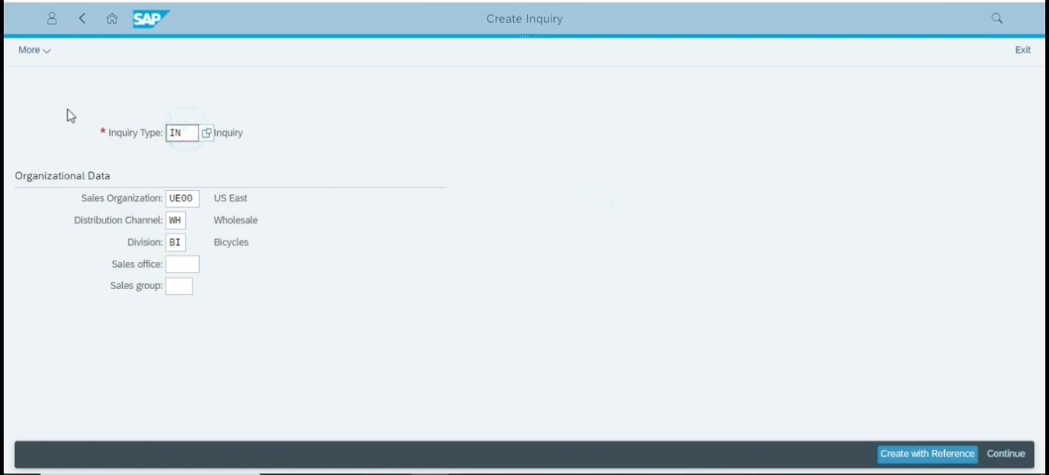
key(Return)
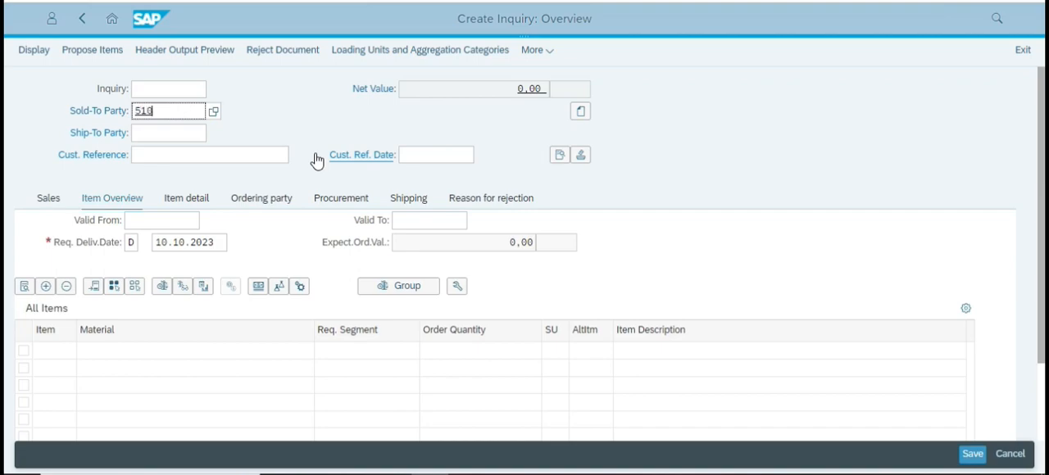
Try to enter the business partner number of Dahon-Tern Folding Bikes as the inquiry's Sold-To Party.
click(213, 112)
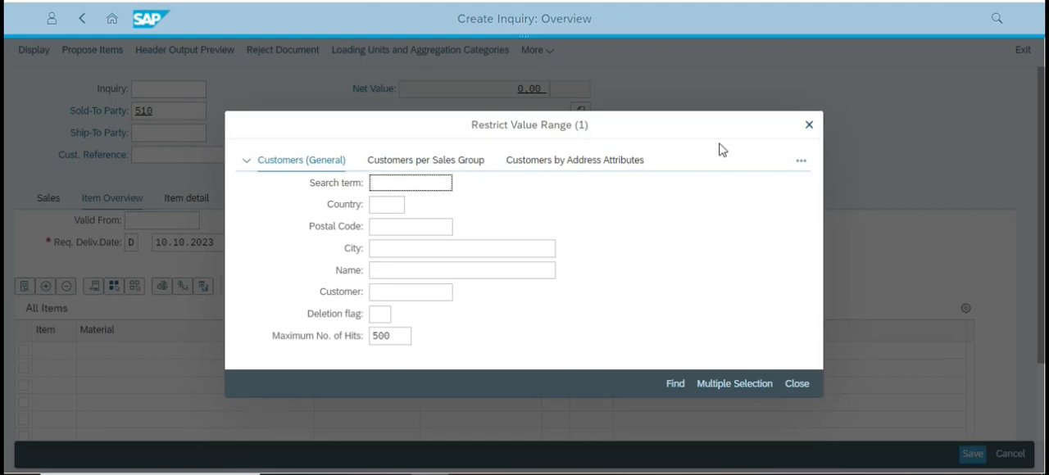
click(809, 125)
click(175, 116)
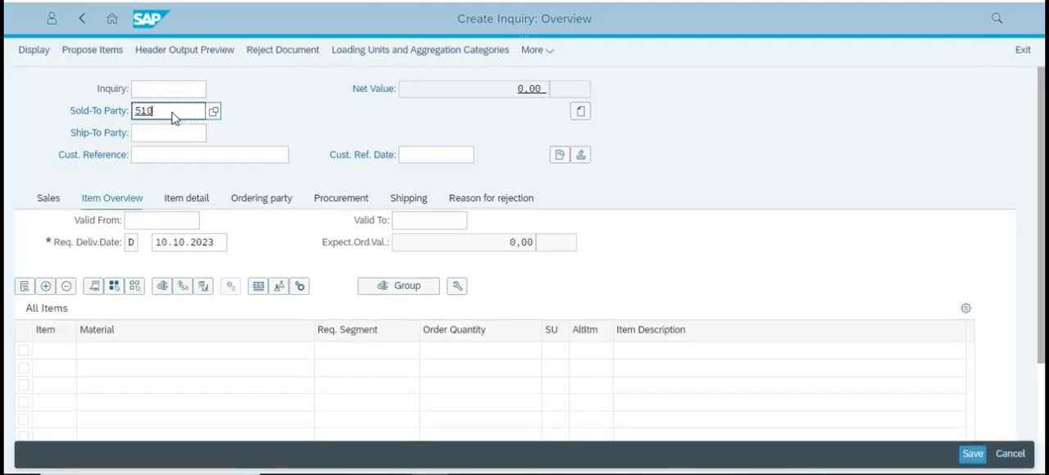
text(29)
key(Return)
Set the Sold-To Party to the customer number of Dahon-Tern Folding Bikes and confirm the entry.
click(186, 114)
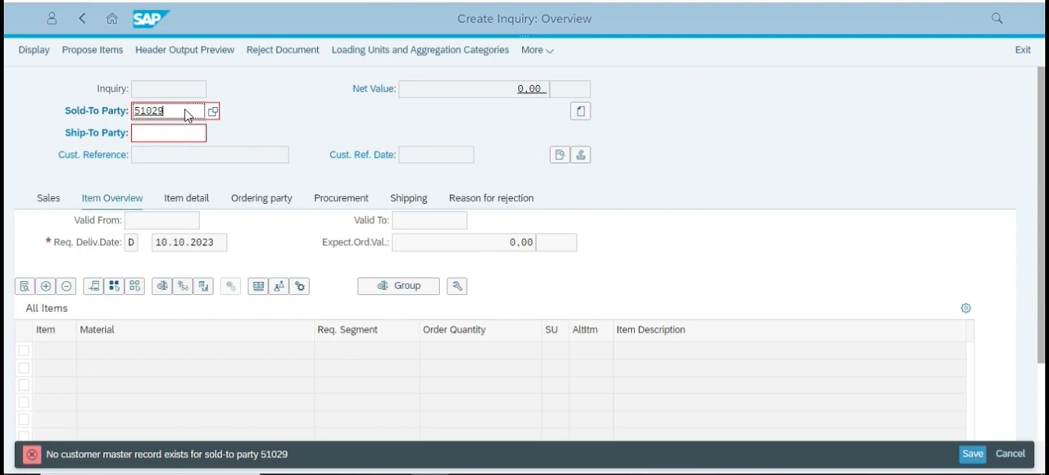
double_click(187, 113)
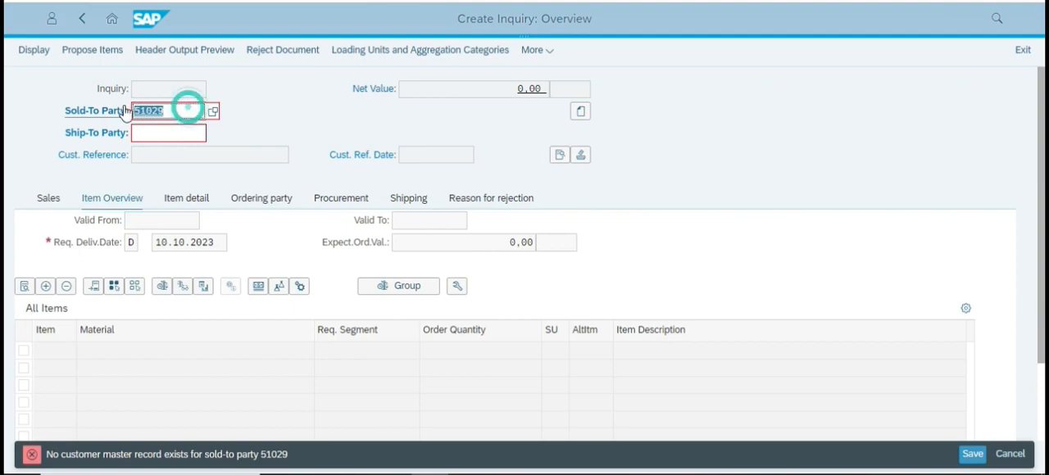
text(2500)
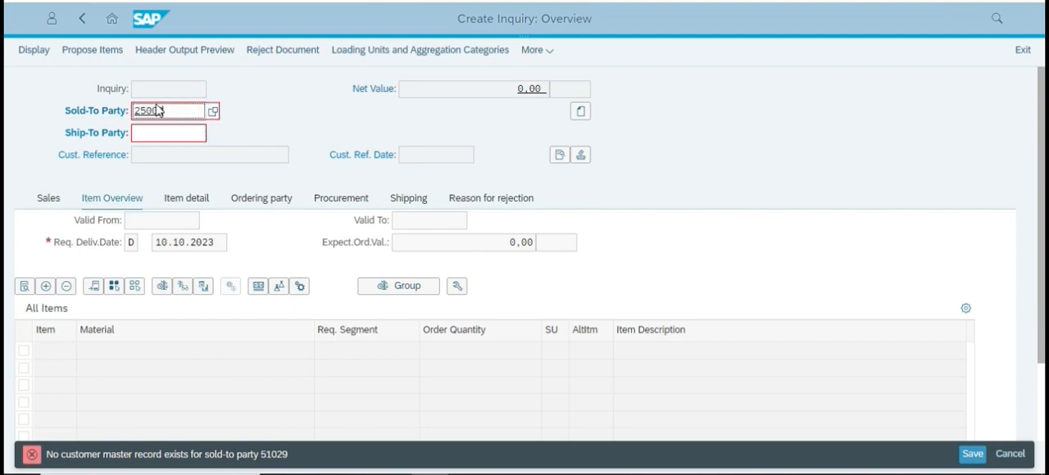
key(Return)
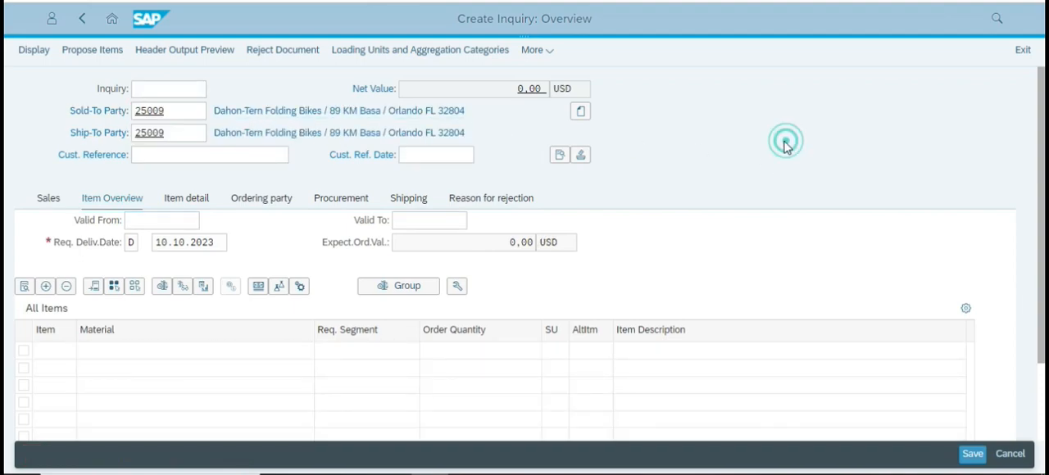
Set the inquiry's Cust. Reference to ### and its Cust. Ref. Date to 10.10.2023.
click(169, 157)
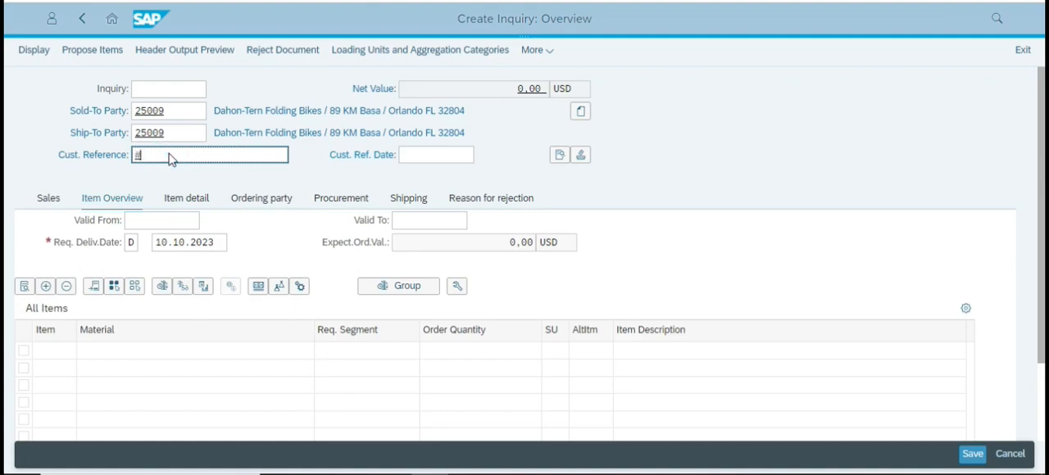
text(###)
click(442, 154)
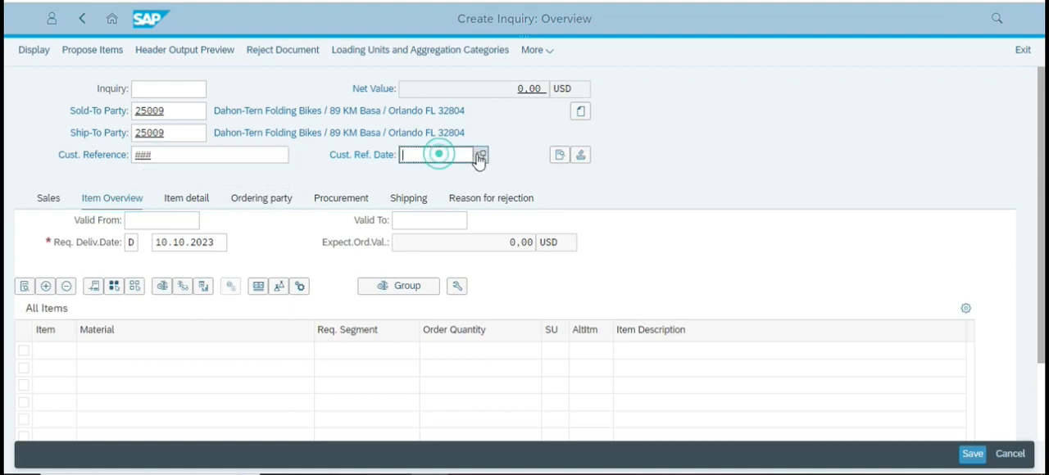
click(481, 157)
click(438, 369)
click(613, 411)
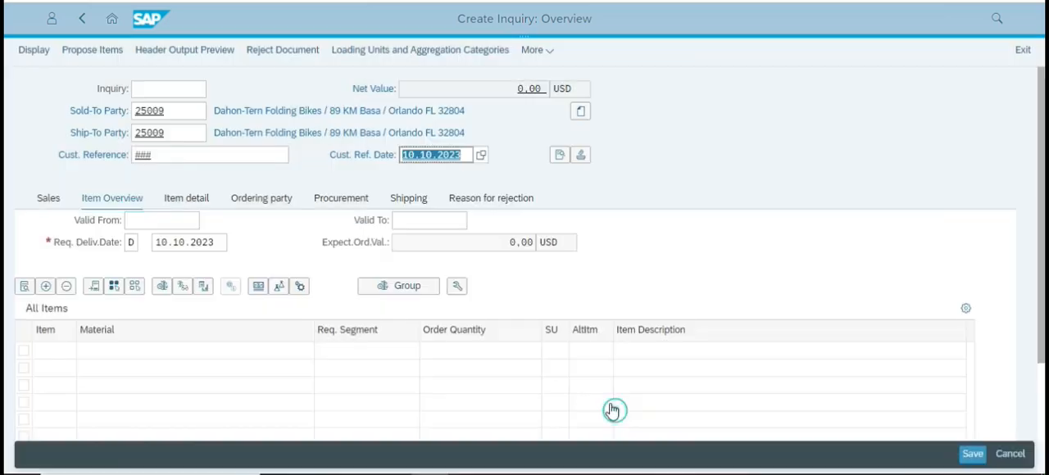
Set the inquiry's Valid From date to 10.10.2023.
click(175, 222)
click(206, 222)
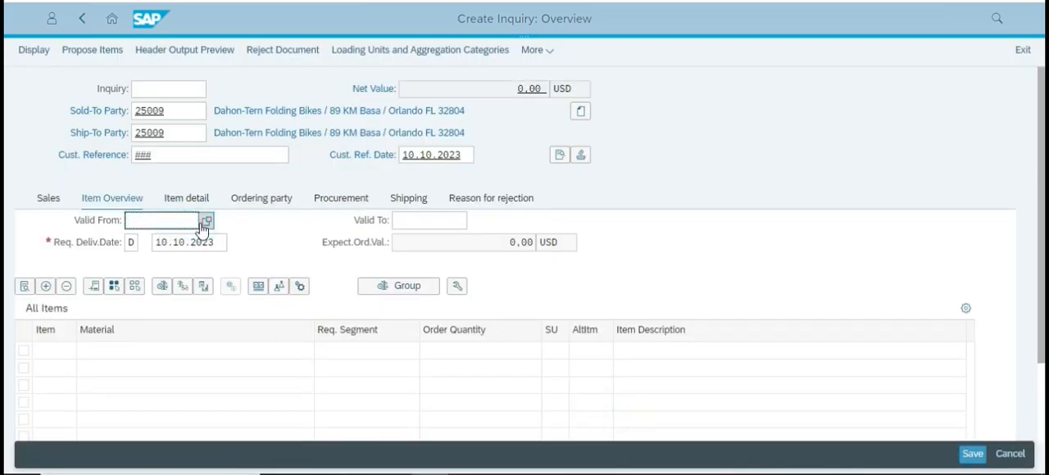
click(438, 304)
click(605, 415)
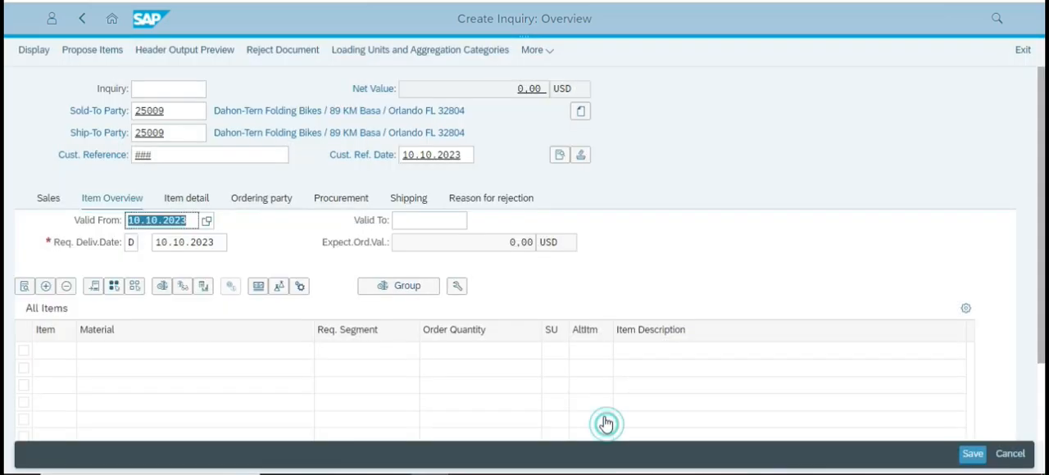
Set the inquiry's Valid To date to 10.11.2023.
click(424, 222)
click(473, 222)
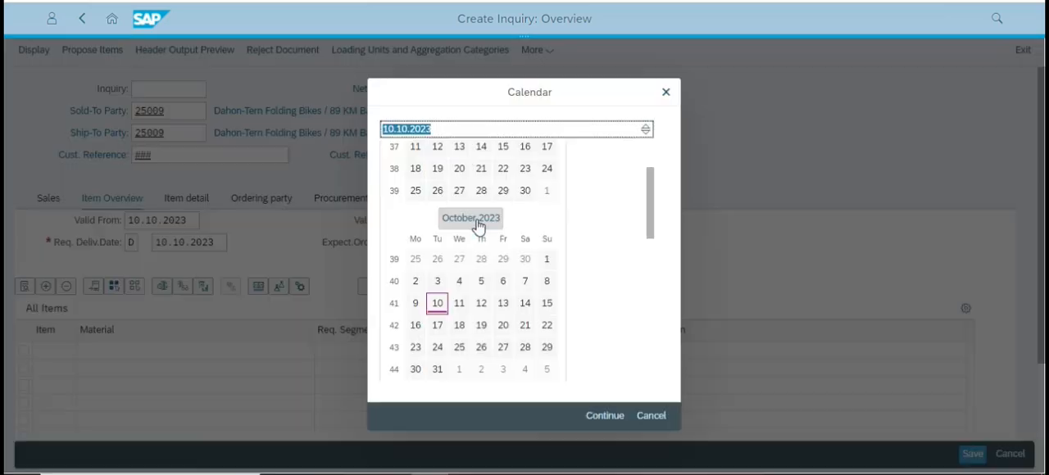
click(651, 197)
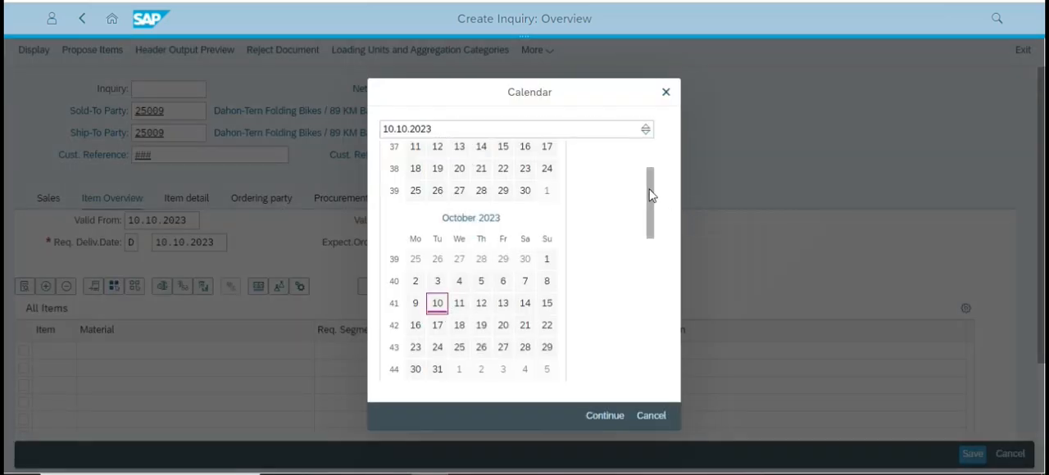
scroll(648, 188, down, 5)
click(504, 245)
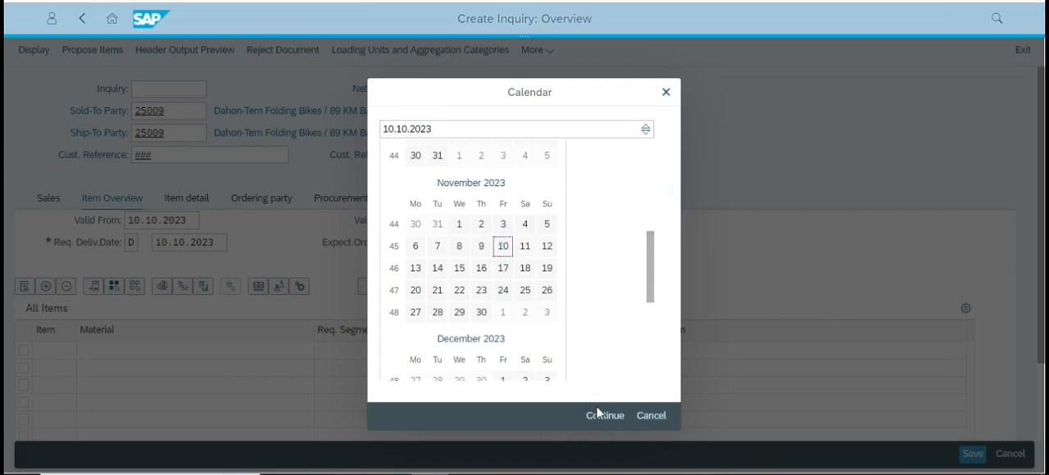
click(597, 416)
click(681, 243)
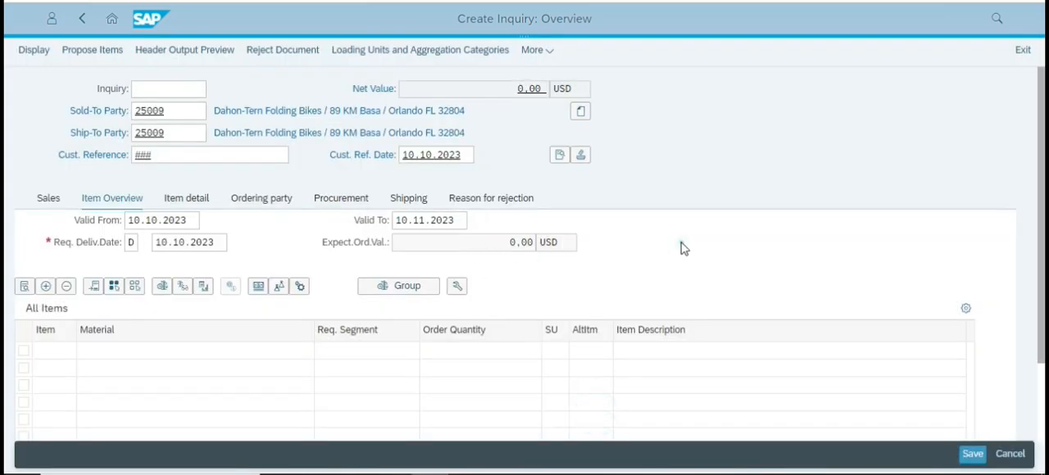
Set the inquiry's Req. Deliv.Date to 09.11.2023, confirm the entry and acknowledge the billing date information.
click(205, 242)
click(229, 243)
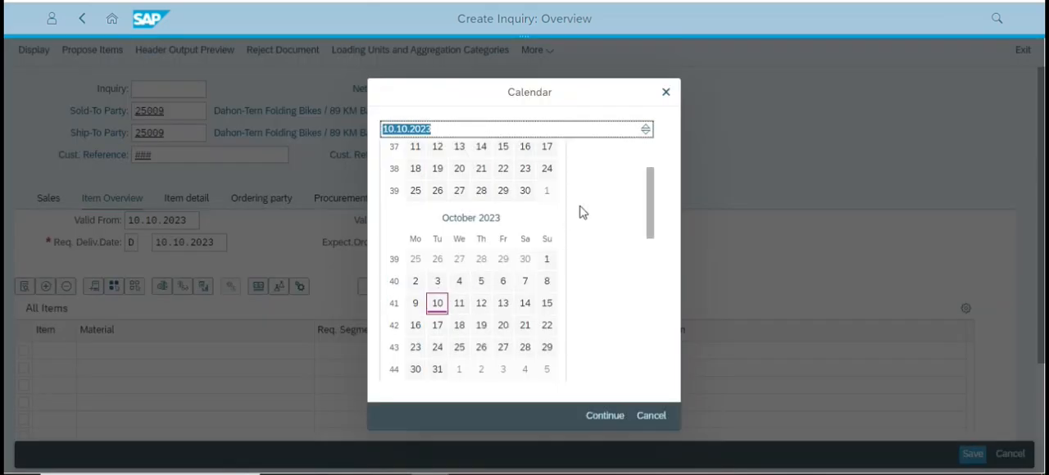
scroll(648, 201, down, 5)
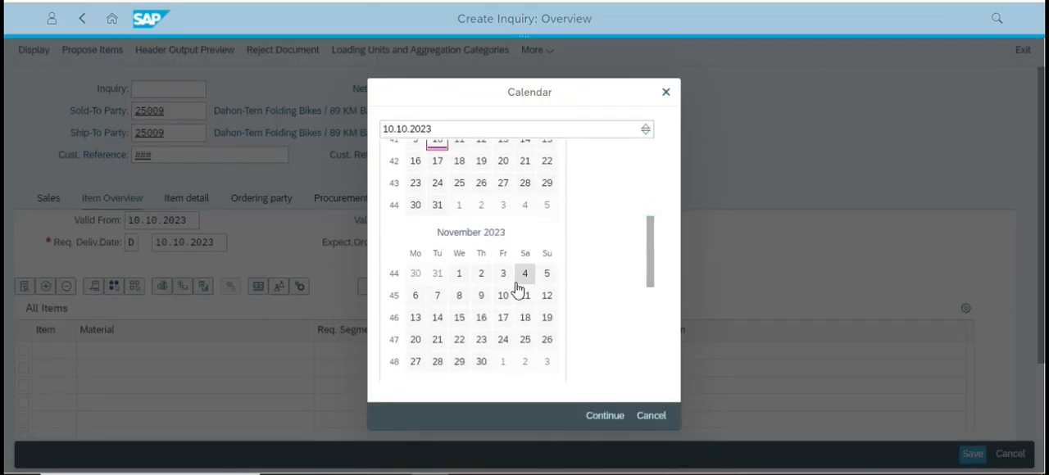
click(503, 296)
click(604, 416)
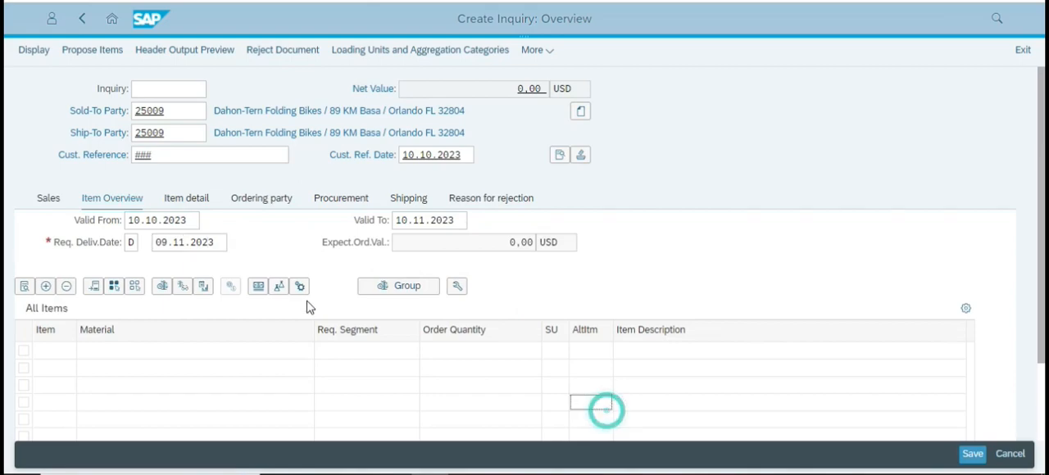
click(212, 243)
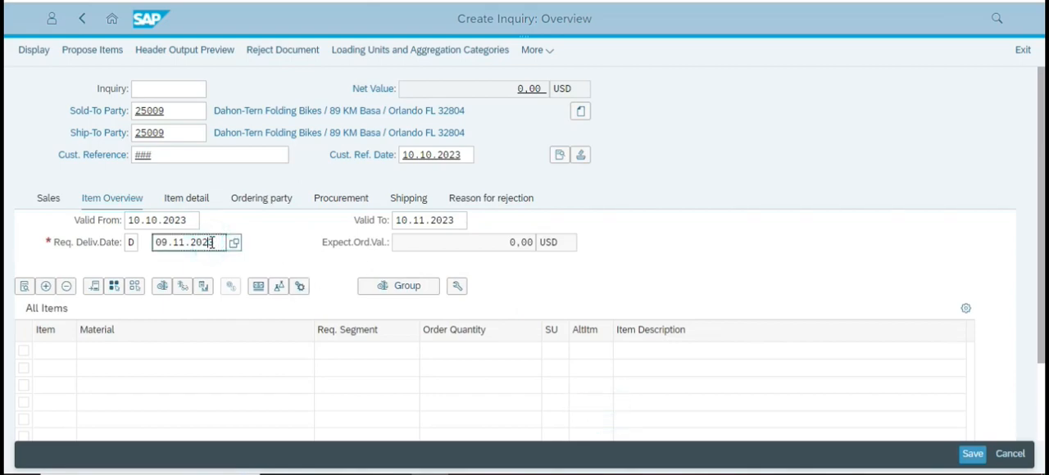
key(Return)
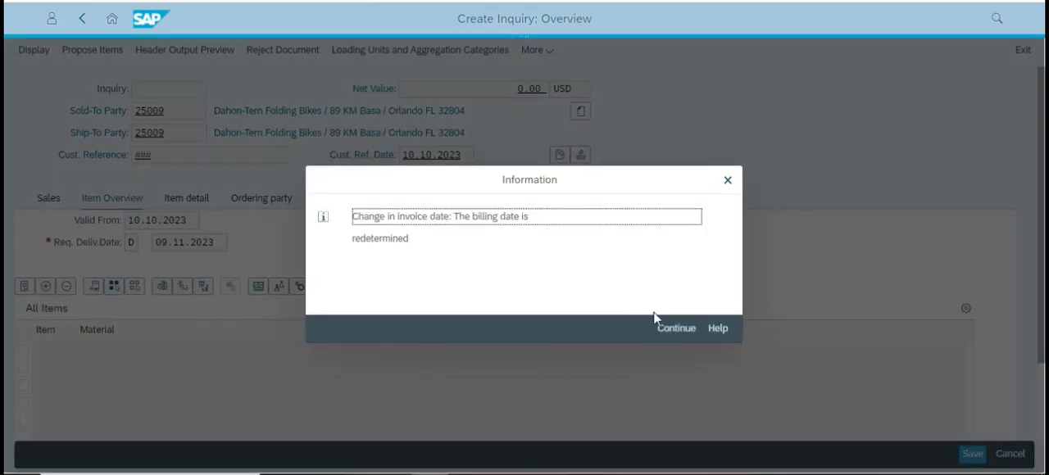
click(672, 331)
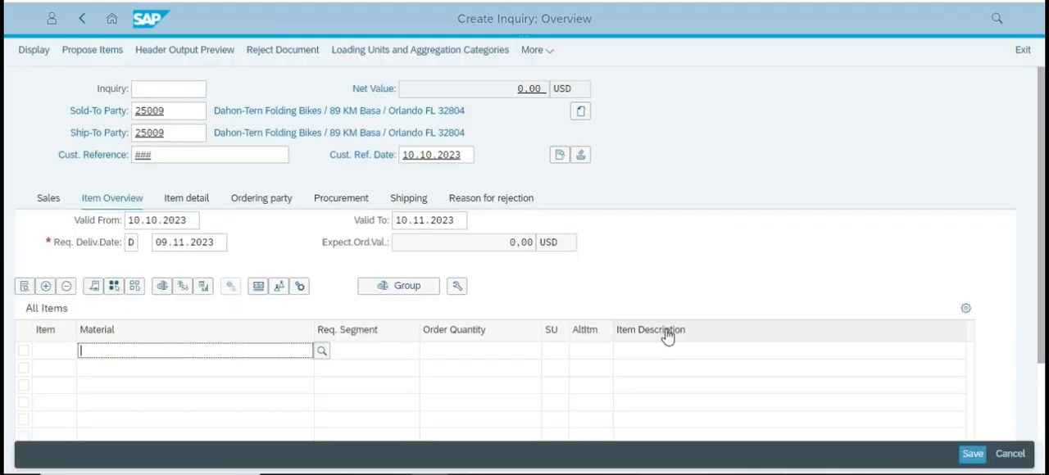
Switch to the case study PDF and examine the instructions for the inquiry dates and the material search, then return to SAP.
key(alt+Tab)
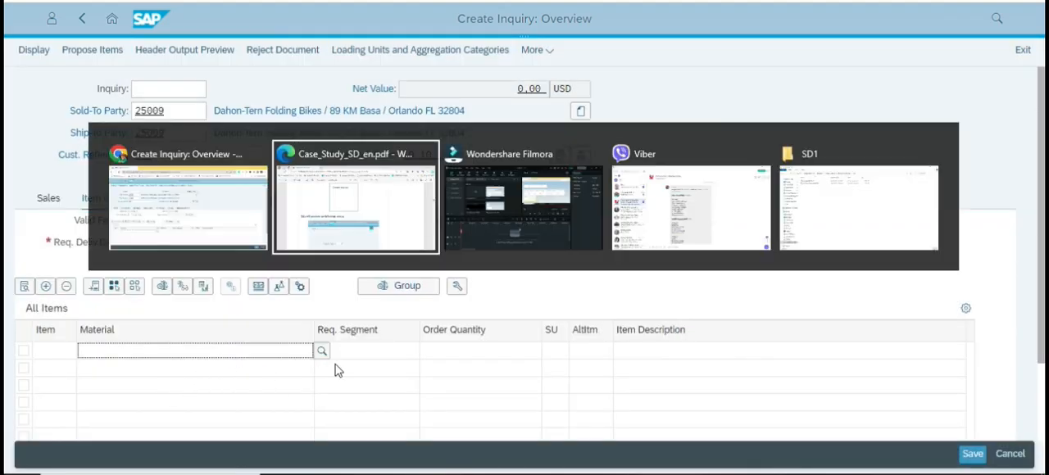
scroll(304, 351, down, 15)
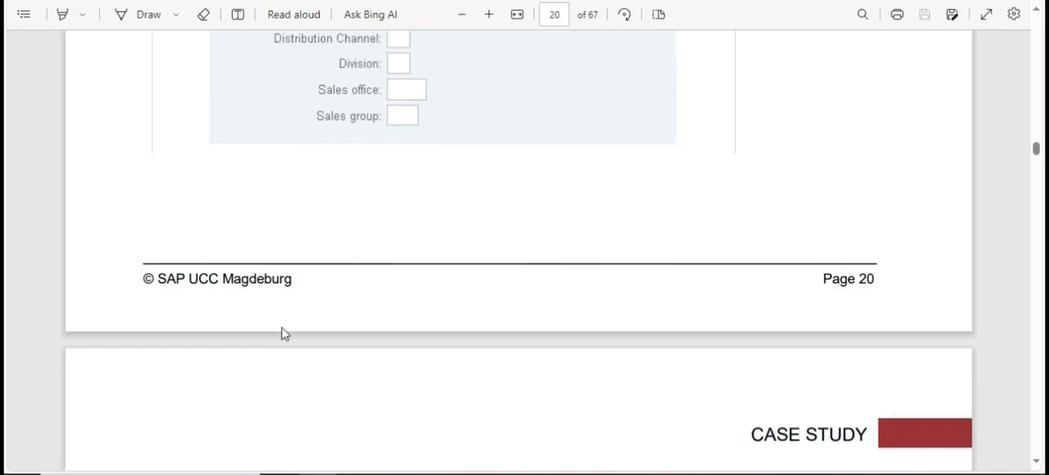
scroll(281, 328, down, 8)
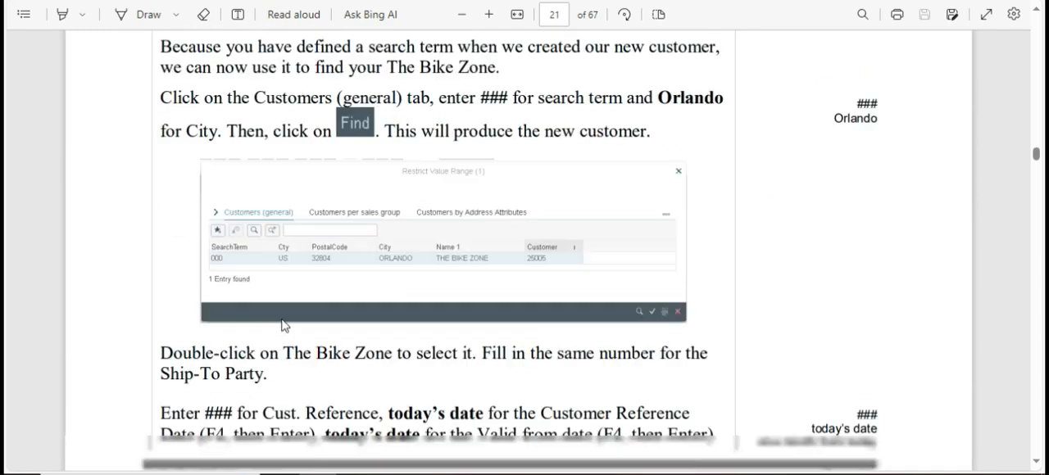
scroll(281, 326, down, 2)
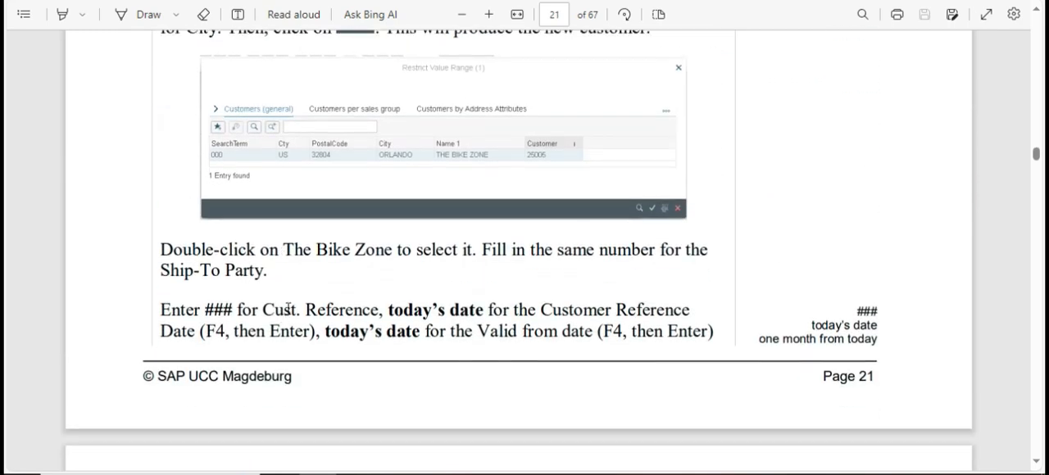
scroll(288, 295, down, 20)
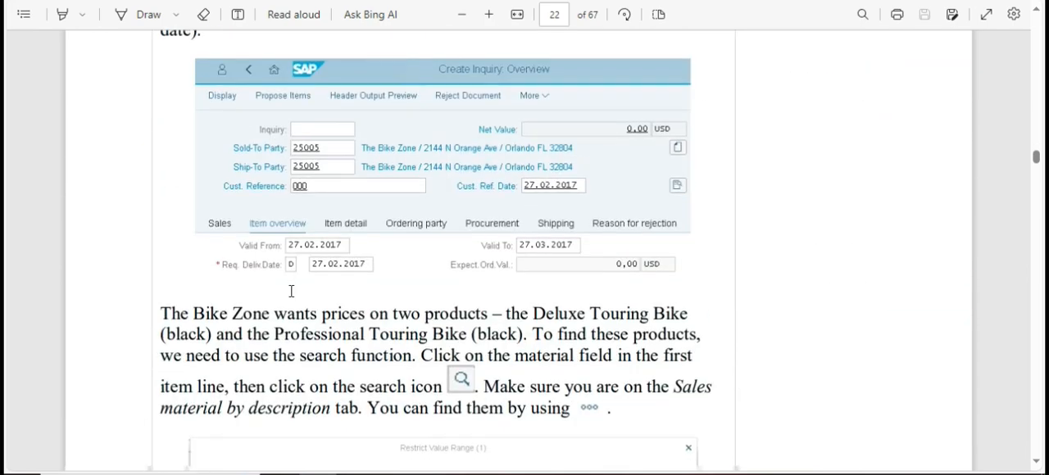
scroll(295, 274, down, 5)
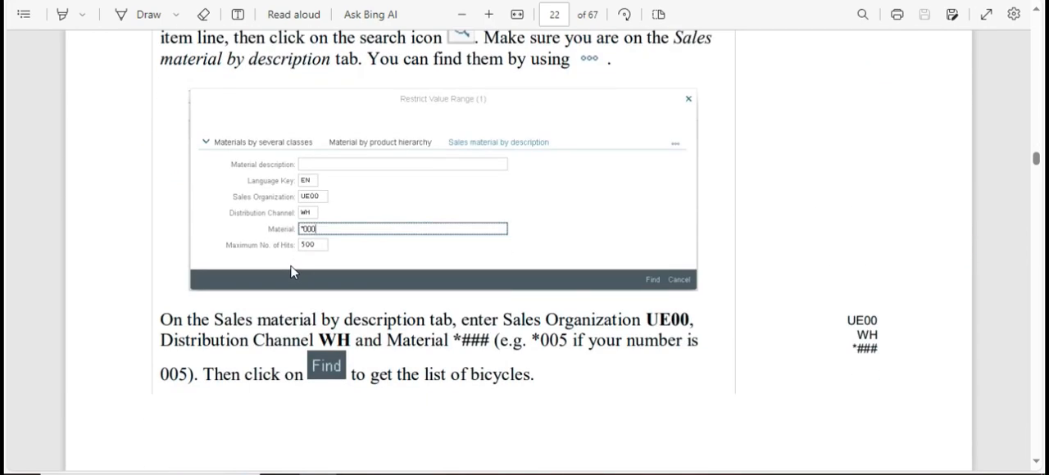
scroll(289, 271, down, 4)
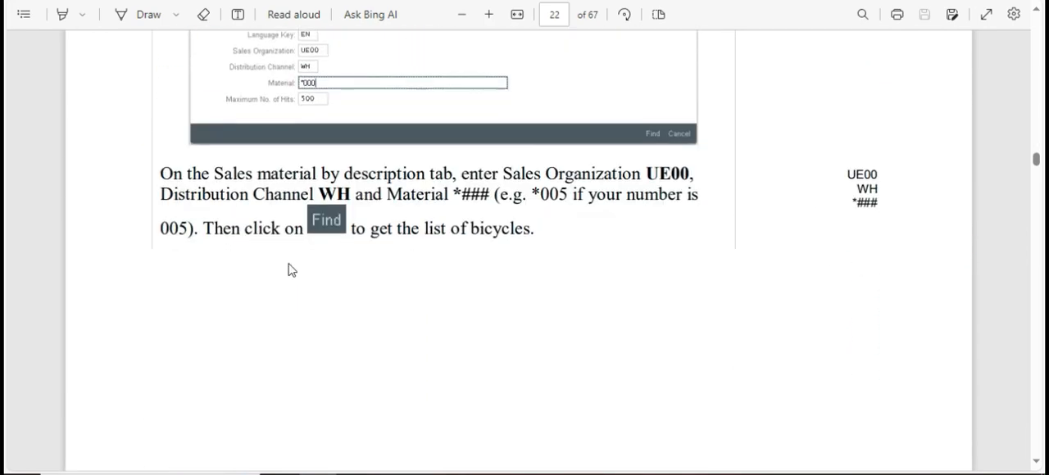
scroll(288, 271, up, 3)
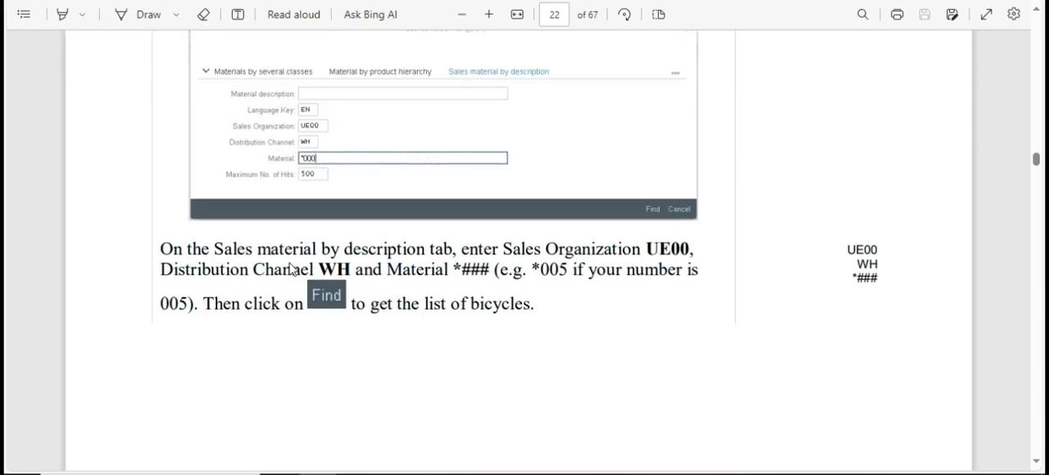
key(alt+Tab)
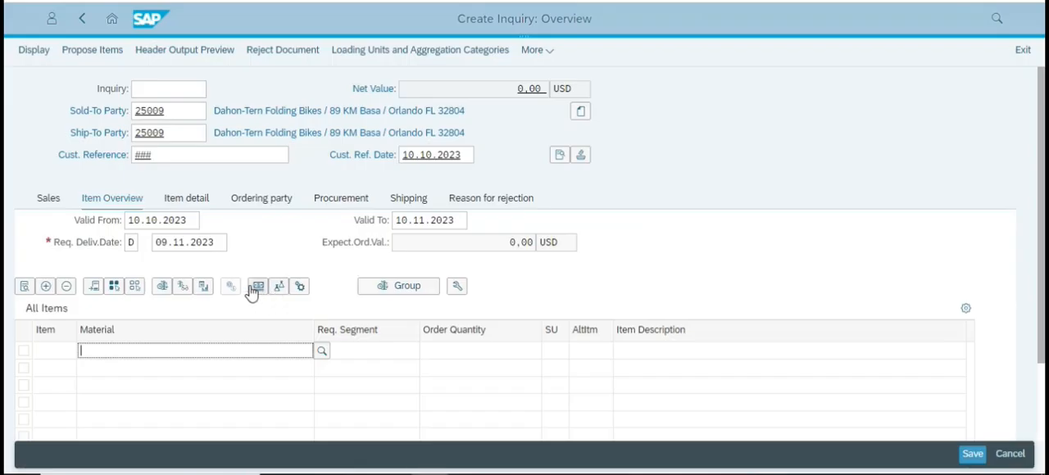
scroll(202, 265, down, 2)
scroll(123, 238, up, 2)
click(47, 199)
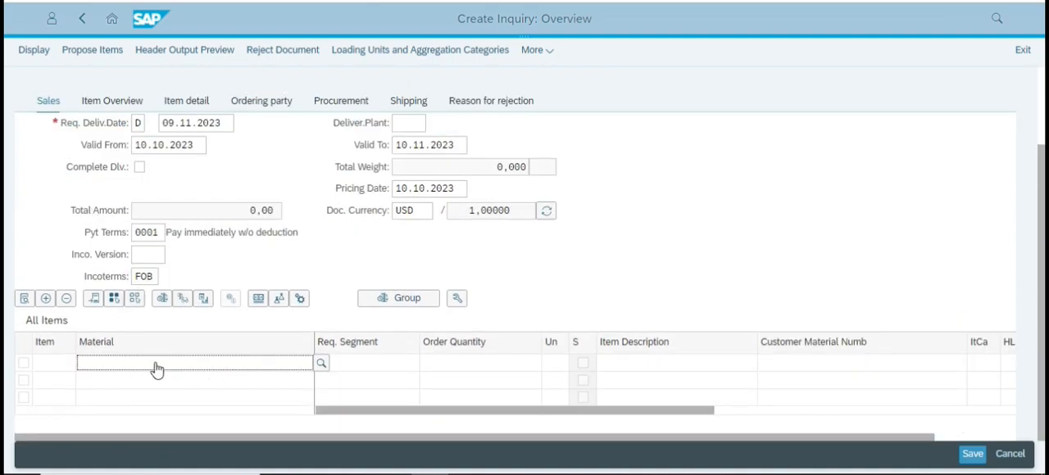
click(111, 101)
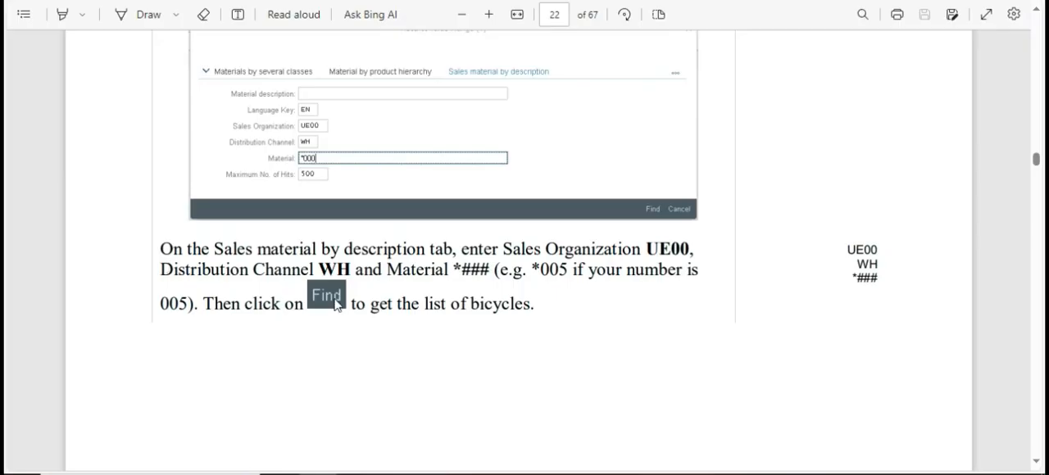
Examine the case study's instructions on the material search criteria, the bicycle list and the order quantities of the touring bikes.
scroll(366, 277, up, 5)
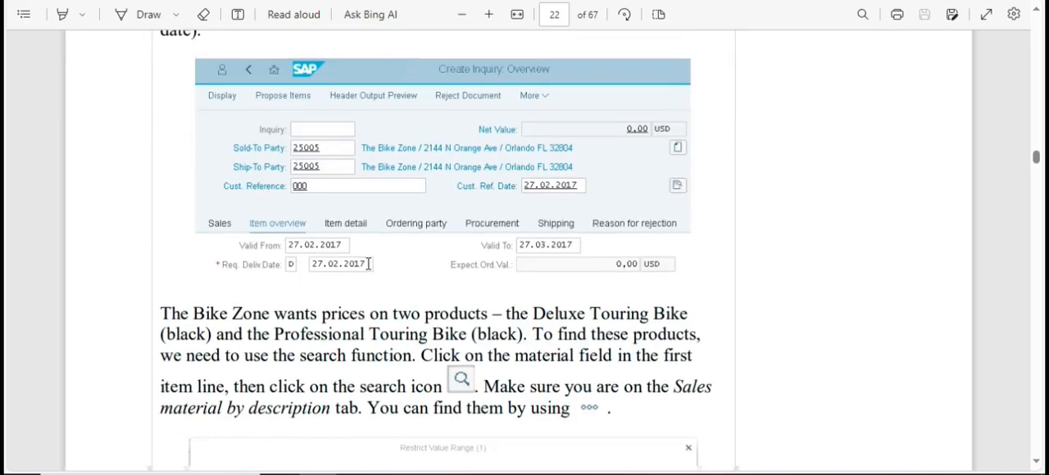
scroll(370, 264, down, 1)
scroll(370, 267, down, 2)
scroll(370, 270, up, 2)
scroll(370, 262, down, 5)
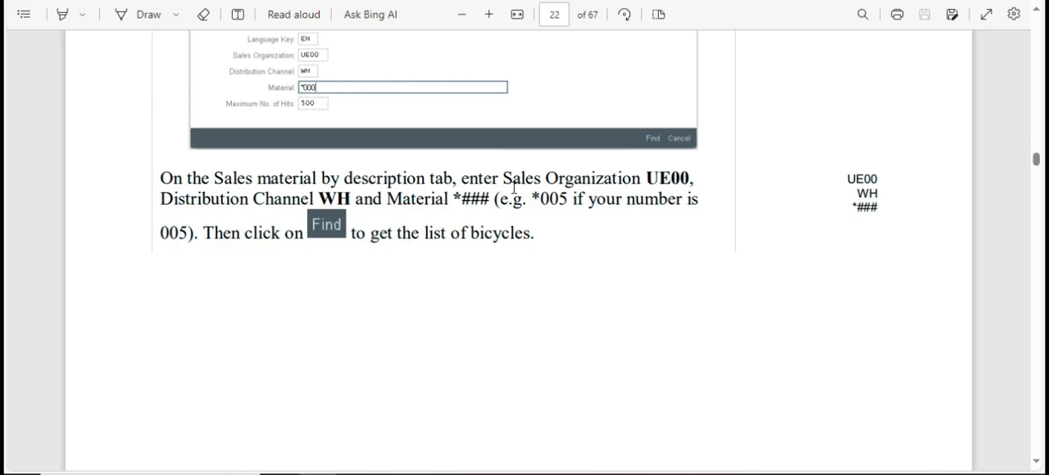
scroll(428, 254, up, 3)
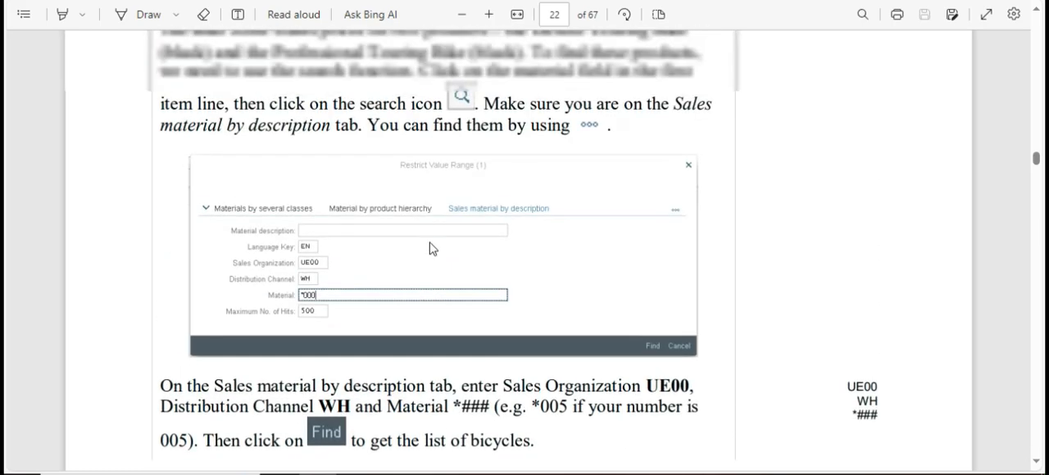
scroll(433, 249, down, 3)
scroll(431, 249, down, 10)
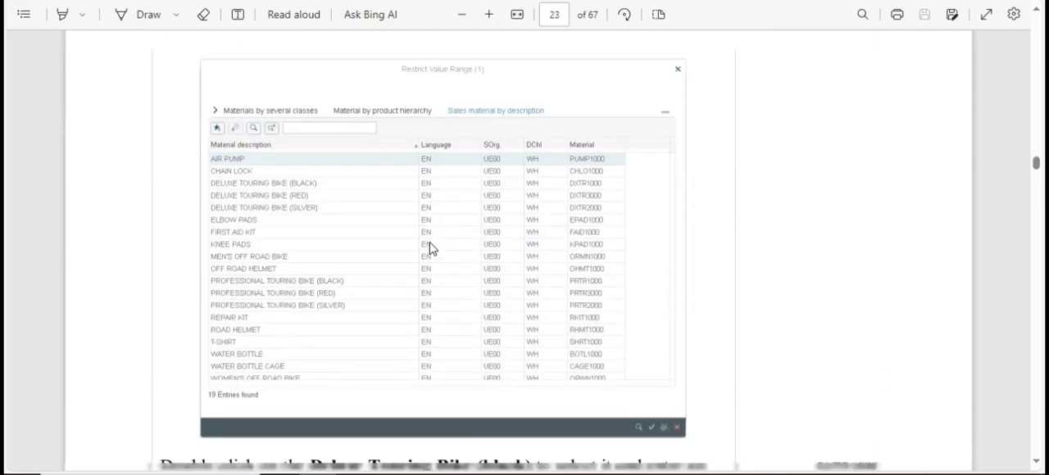
scroll(431, 248, up, 1)
scroll(431, 248, up, 3)
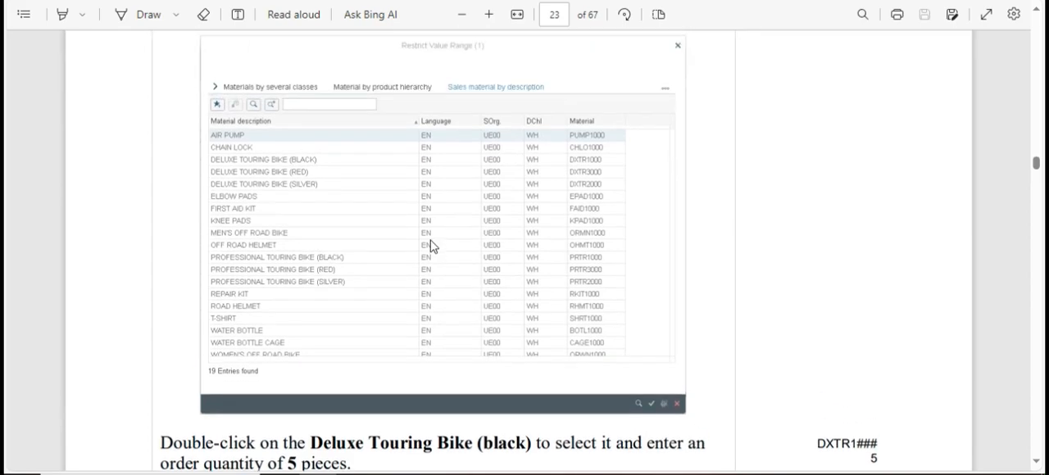
scroll(432, 248, down, 6)
scroll(432, 245, up, 2)
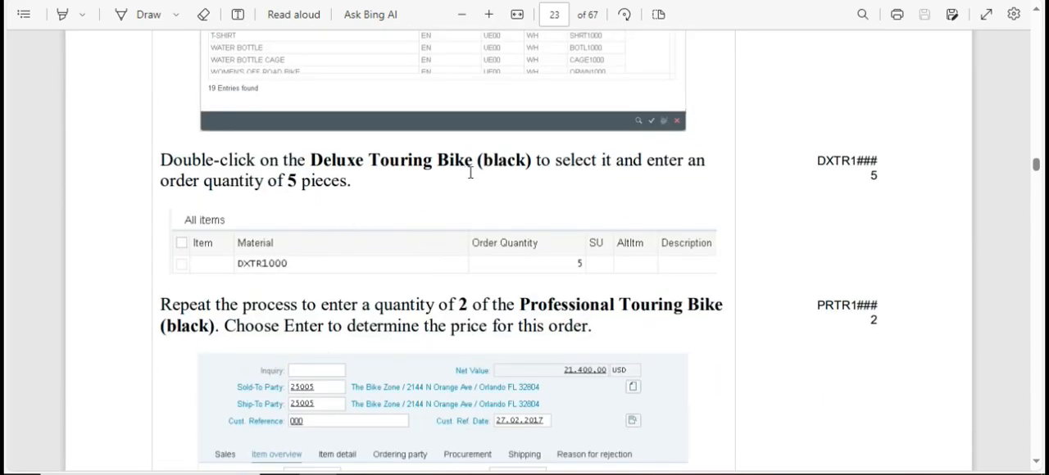
scroll(471, 173, up, 1)
scroll(426, 275, down, 2)
scroll(443, 278, up, 3)
scroll(431, 223, up, 2)
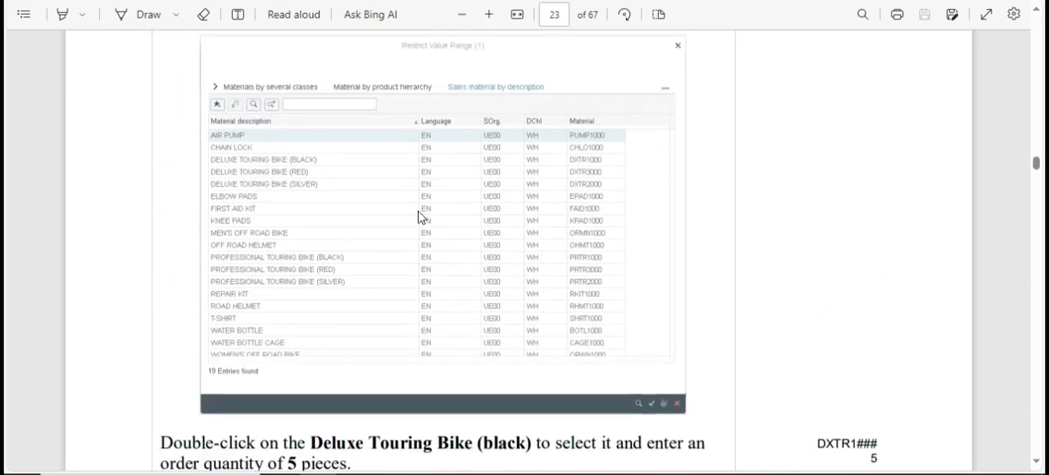
Switch back to SAP and open the Sales Material by Description search for the inquiry's first item line.
key(alt+Tab)
click(323, 253)
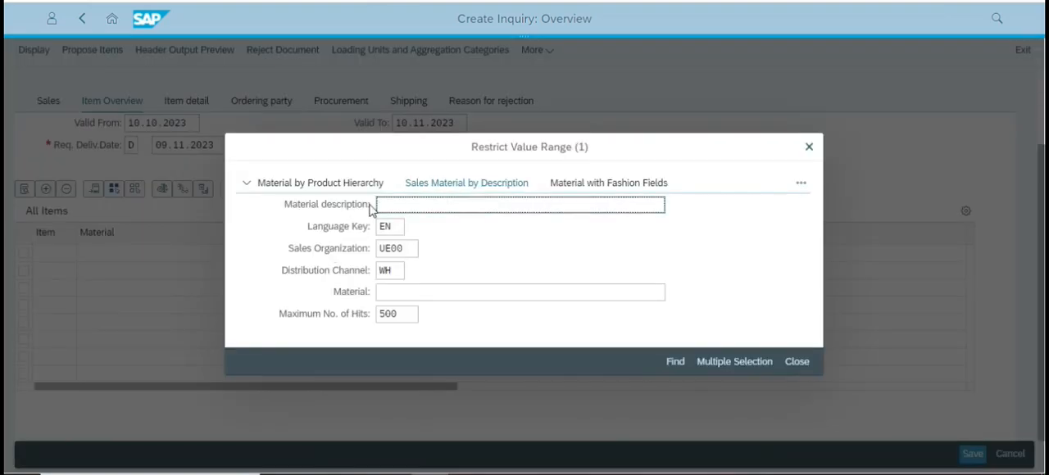
click(379, 206)
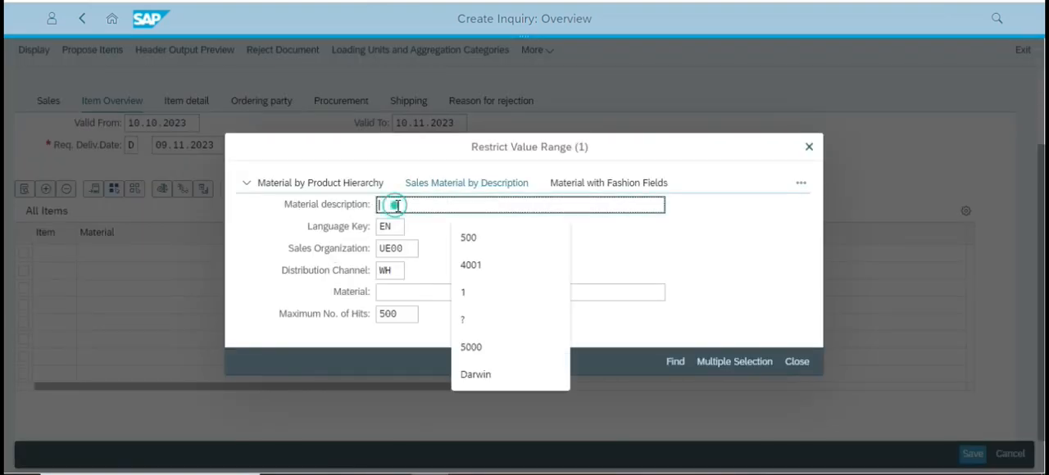
click(404, 300)
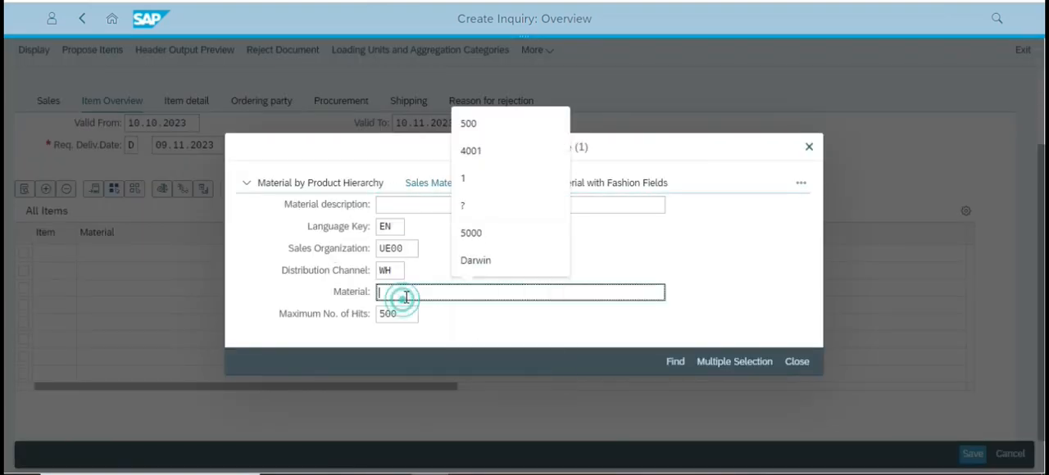
click(405, 203)
click(392, 293)
Copy the example material search pattern *005 from the case study PDF.
key(alt+Tab)
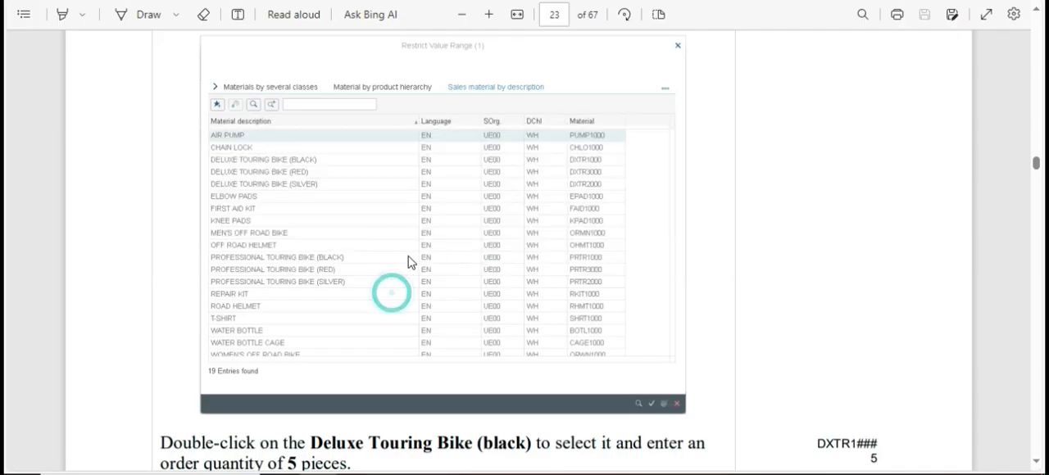
scroll(408, 262, down, 3)
scroll(408, 262, up, 4)
scroll(408, 262, up, 5)
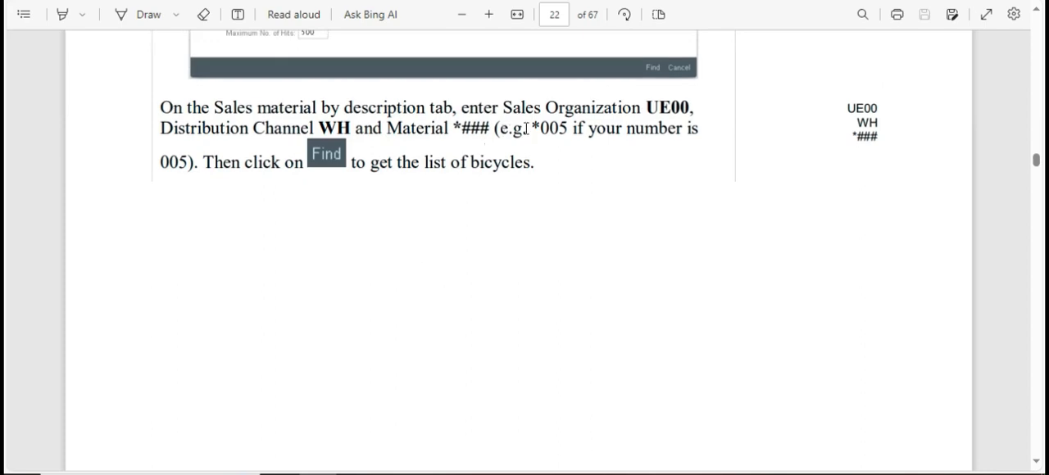
drag(536, 128, 571, 128)
key(ctrl+c)
click(539, 132)
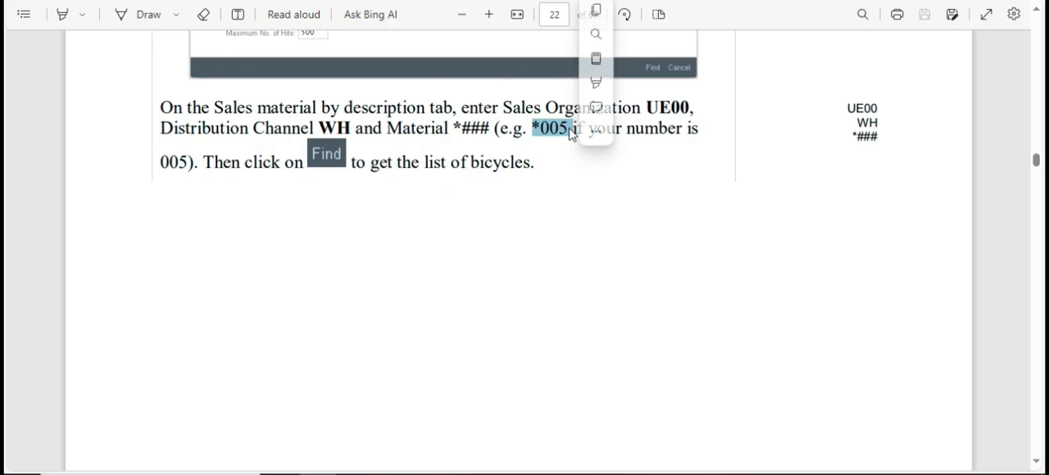
Switch back to SAP and search the sales materials with Material *005, Sales Organization UE00 and Distribution Channel WH.
key(alt+Tab)
click(393, 291)
key(ctrl+v)
click(676, 361)
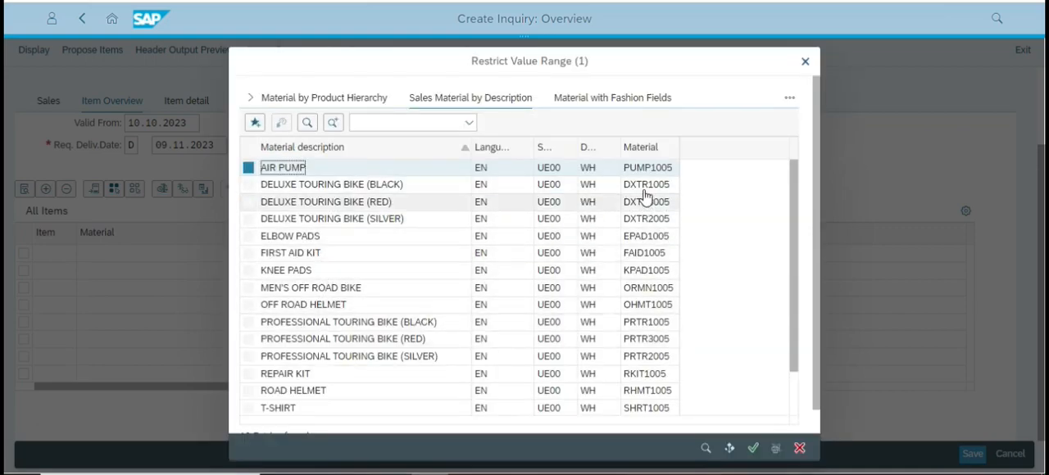
Add the Deluxe Touring Bike (black), DXTR1005, from the material search results as the first inquiry item with an order quantity of 5.
click(646, 185)
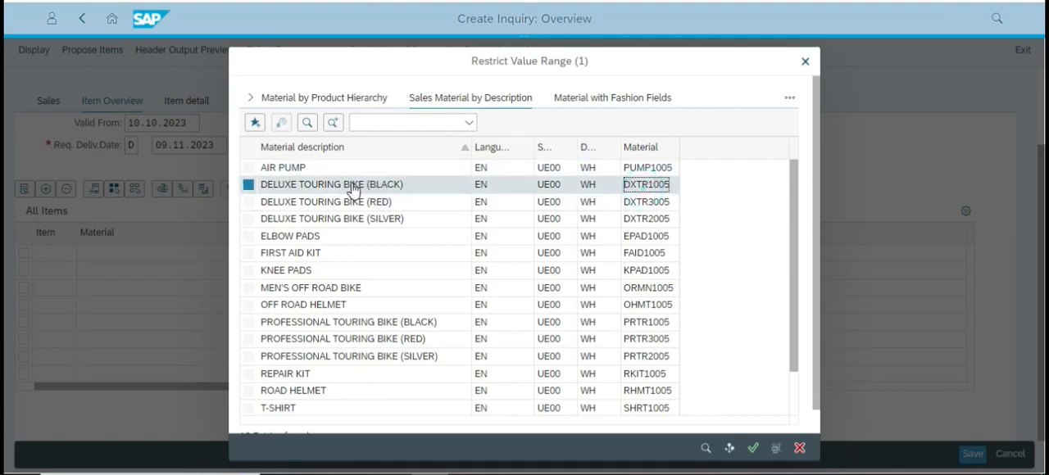
double_click(638, 189)
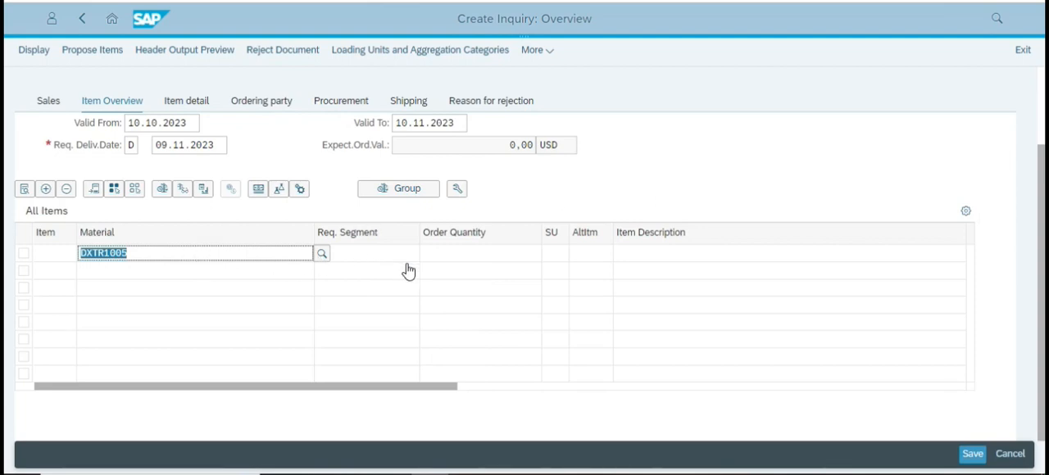
key(Return)
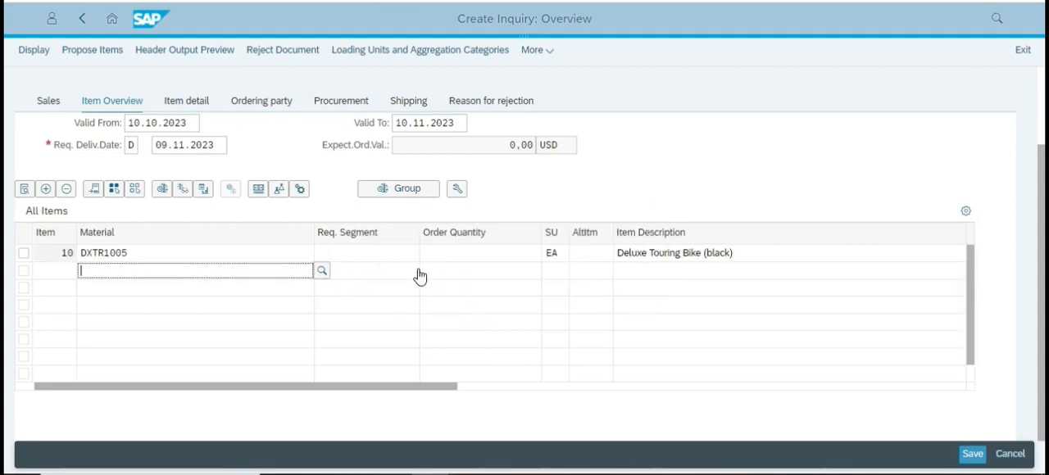
click(486, 256)
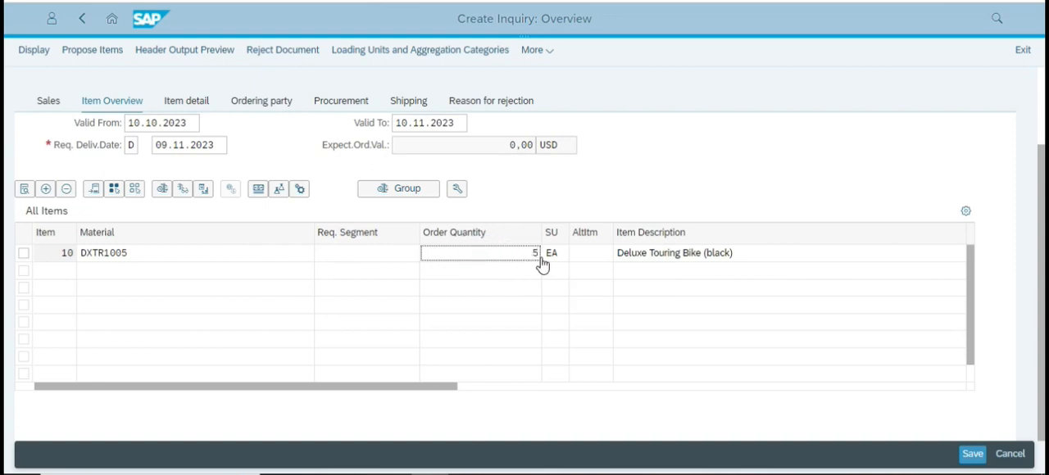
key(Return)
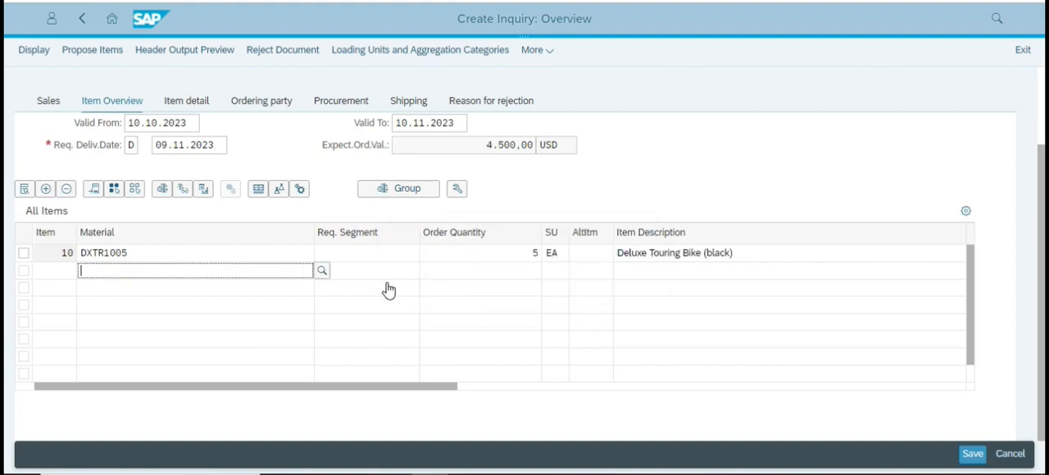
Switch to the case study PDF, examine the material and quantity instructions for the second item, and return to SAP.
key(alt+Tab)
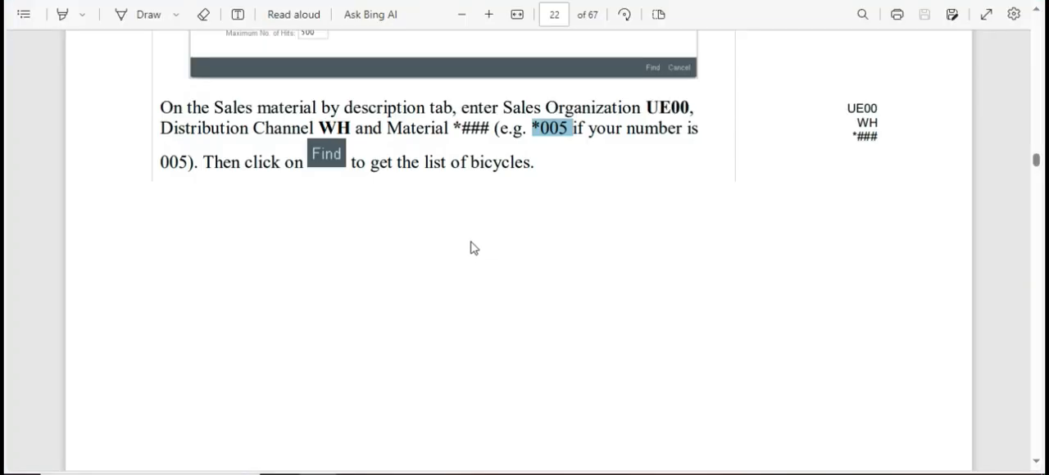
key(alt+Tab)
key(alt+Tab)
scroll(437, 238, down, 10)
scroll(439, 238, down, 8)
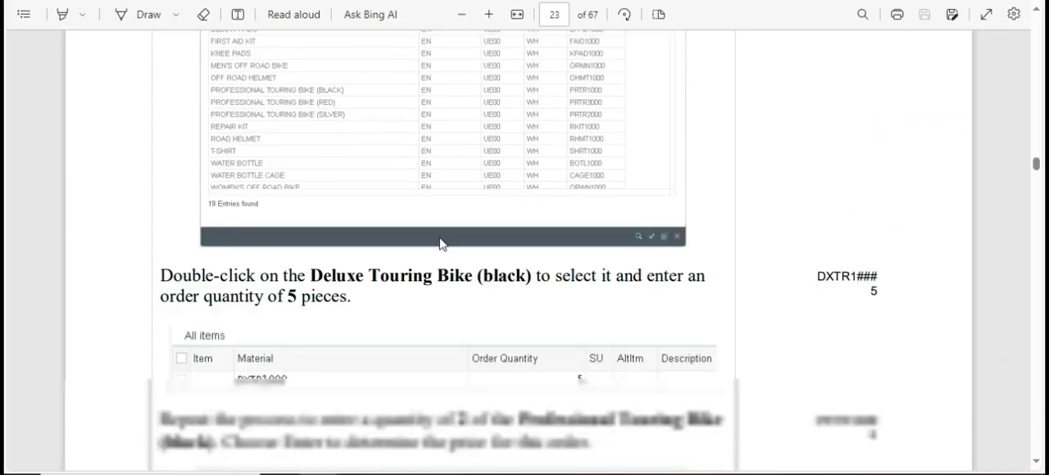
scroll(441, 238, down, 3)
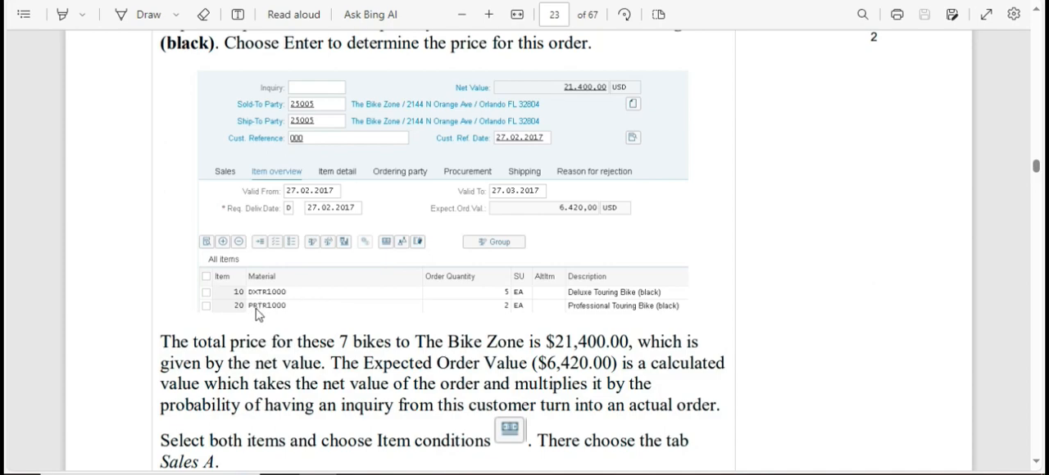
key(alt+Tab)
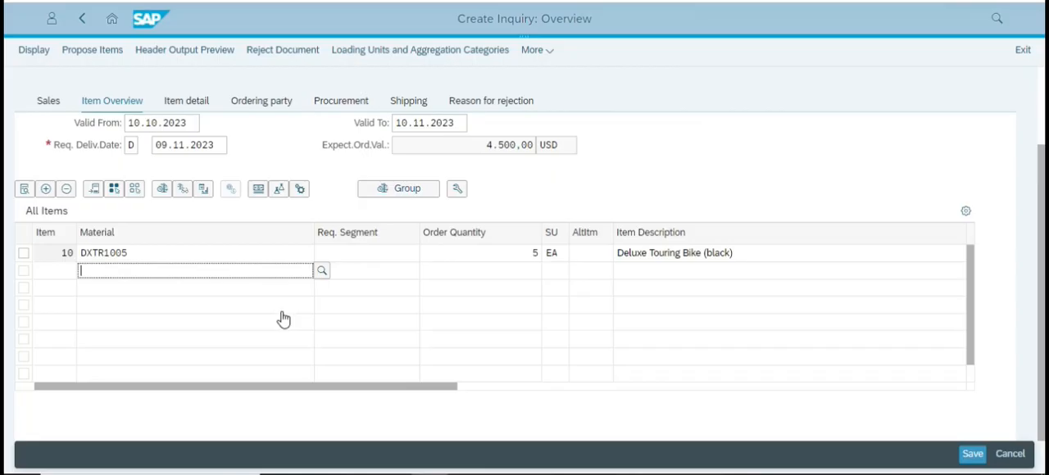
Add material PRTR1000 as the second inquiry item with an order quantity of 2.
text(prtr)
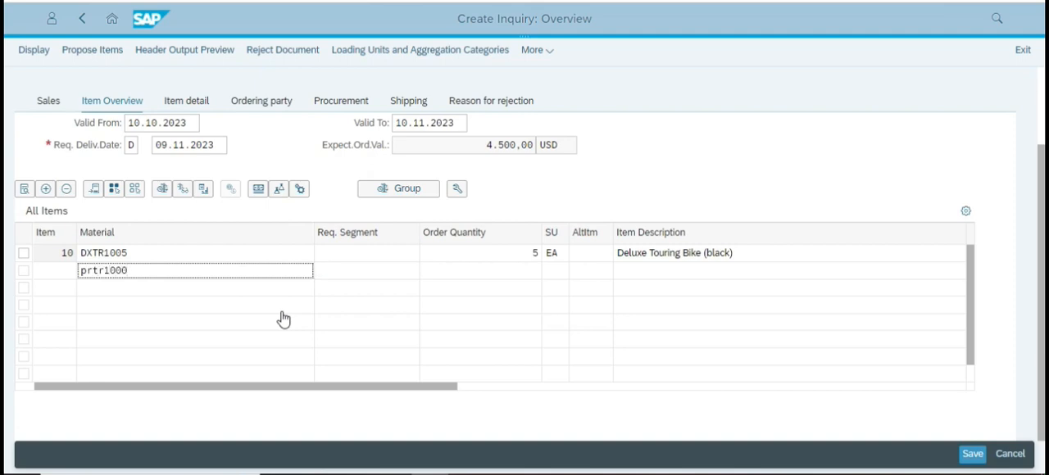
text(1000)
key(Return)
click(516, 271)
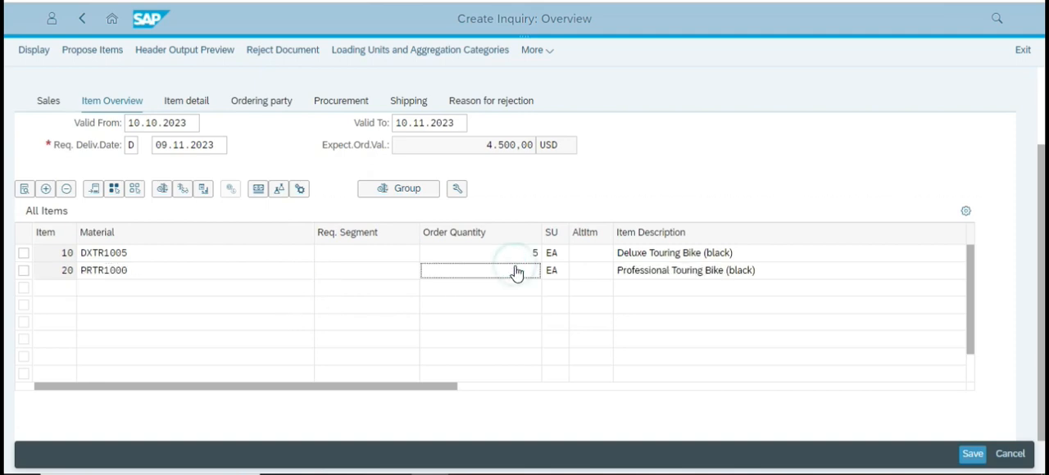
click(528, 274)
text(2)
key(Return)
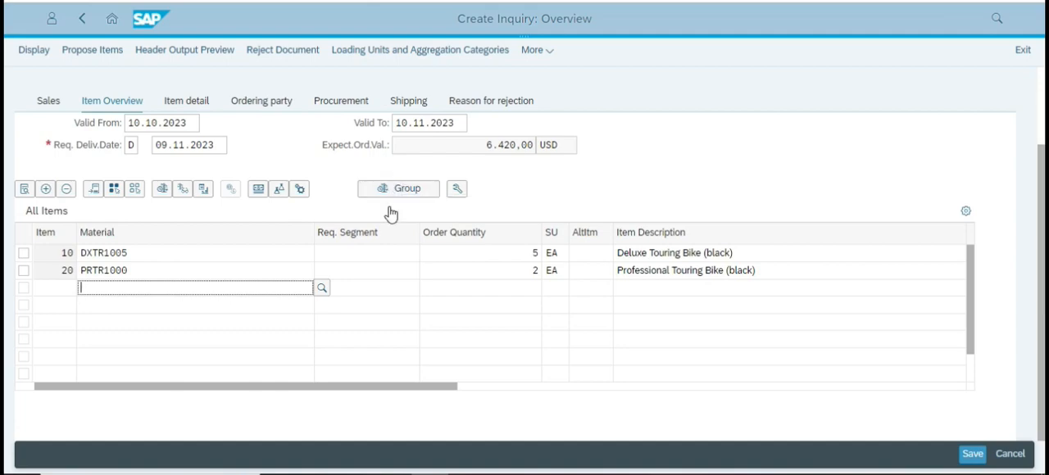
Set the order quantity of both touring bike items to 1 and update the inquiry.
click(524, 258)
double_click(530, 256)
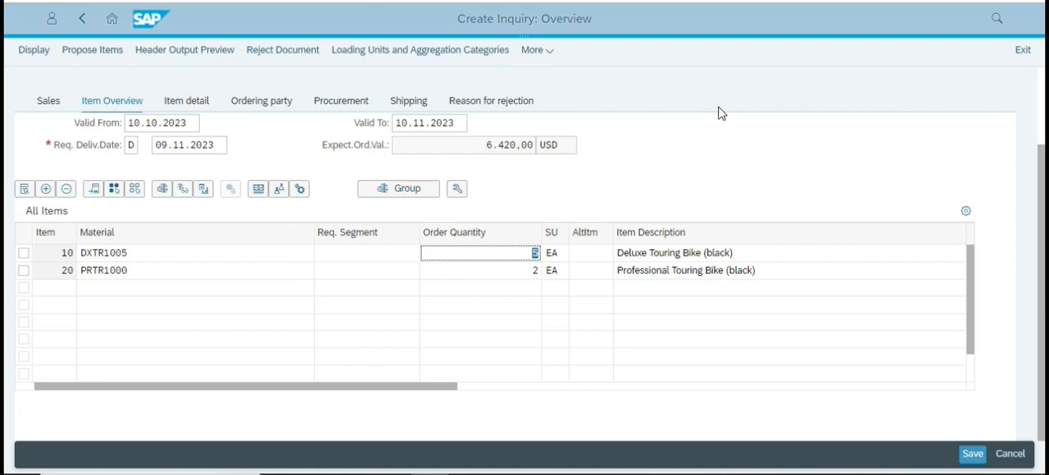
text(1)
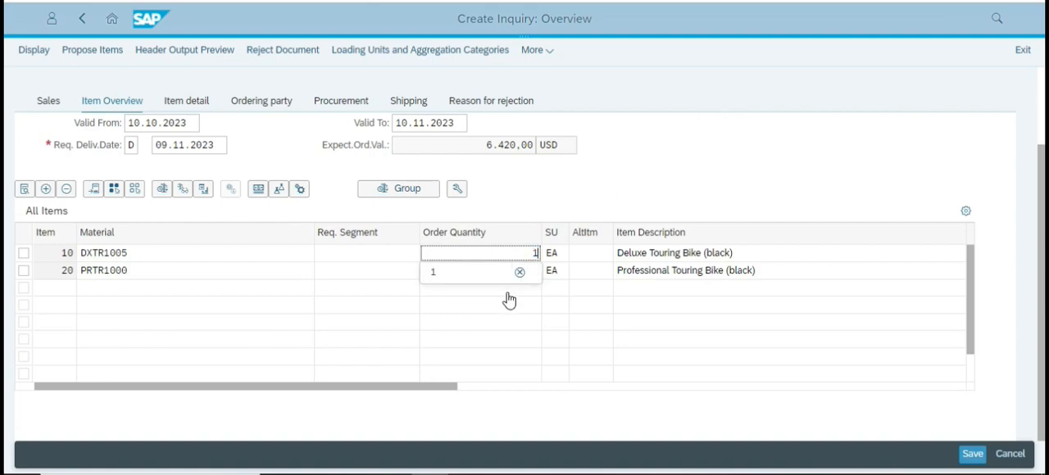
click(501, 251)
double_click(519, 269)
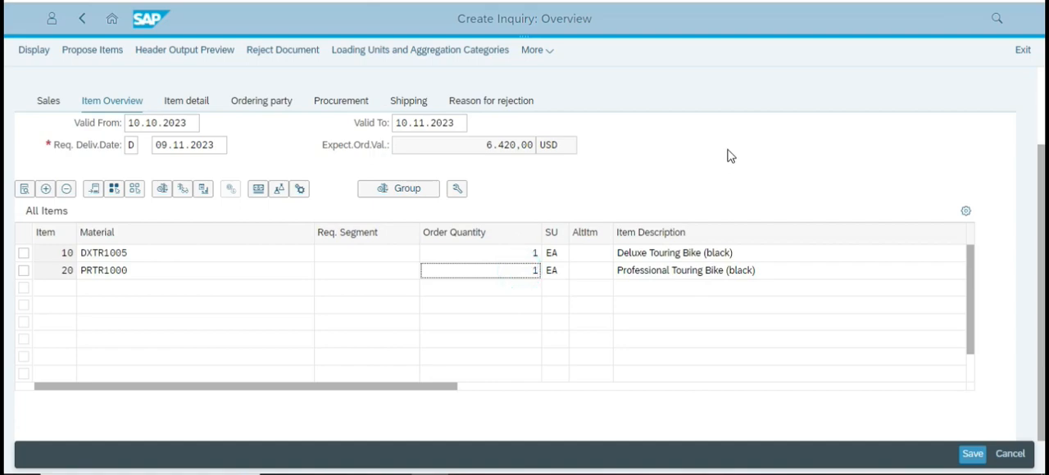
text(1)
key(Return)
click(849, 164)
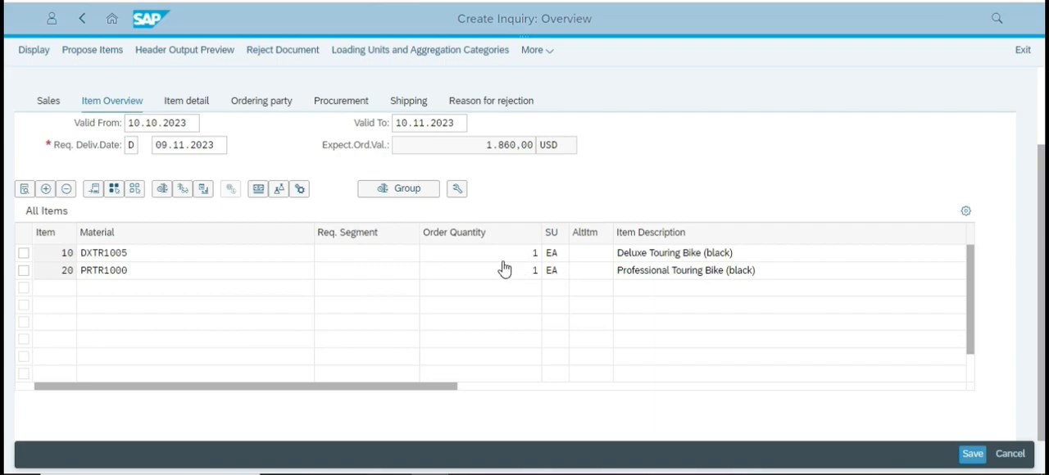
Examine the case study's instructions on expected order value, item conditions and order probabilities, comparing them with the inquiry in SAP.
key(alt+Tab)
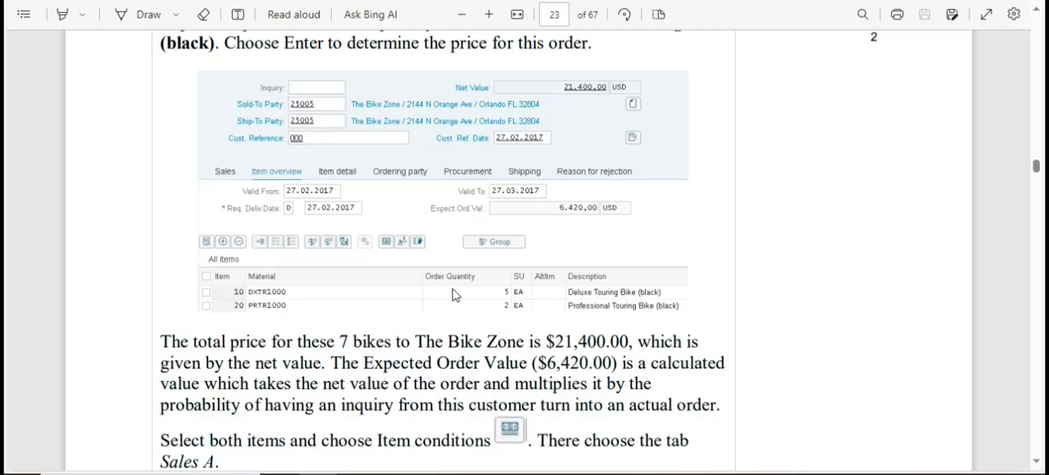
scroll(467, 330, down, 3)
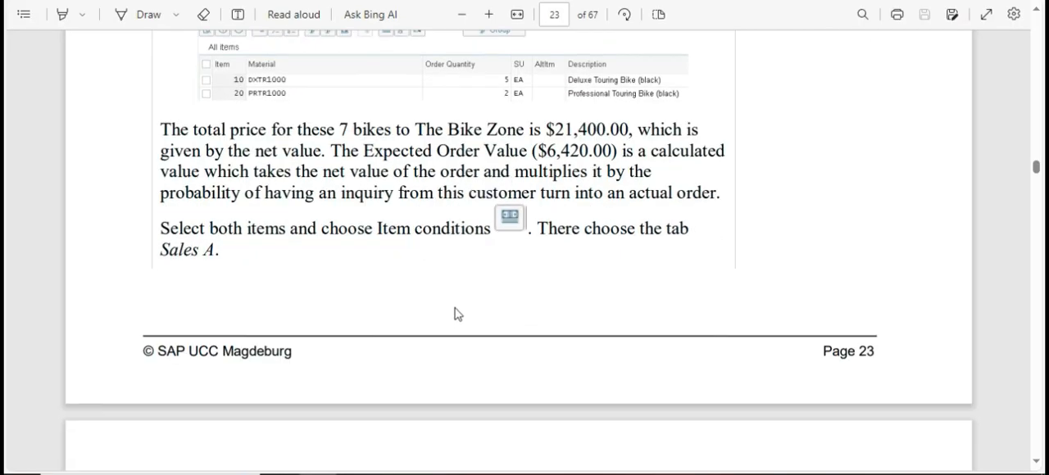
key(alt+Tab)
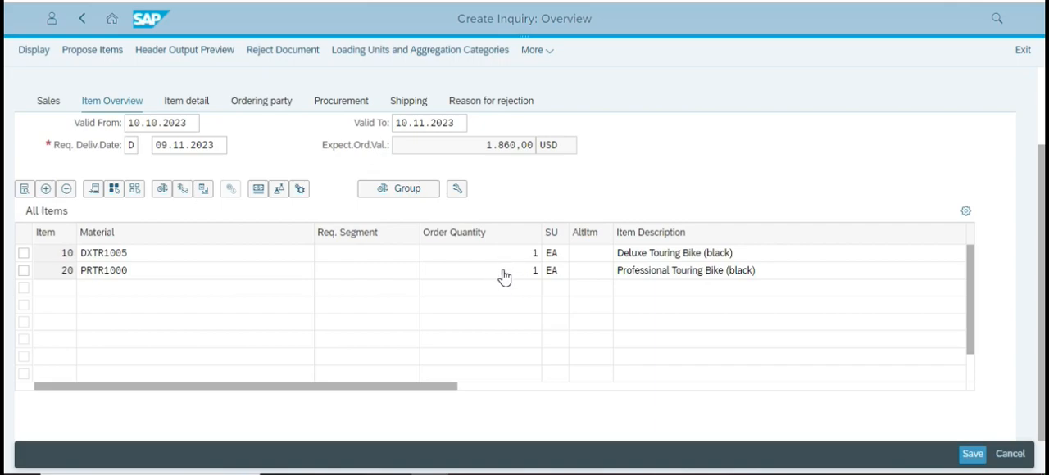
key(alt+Tab)
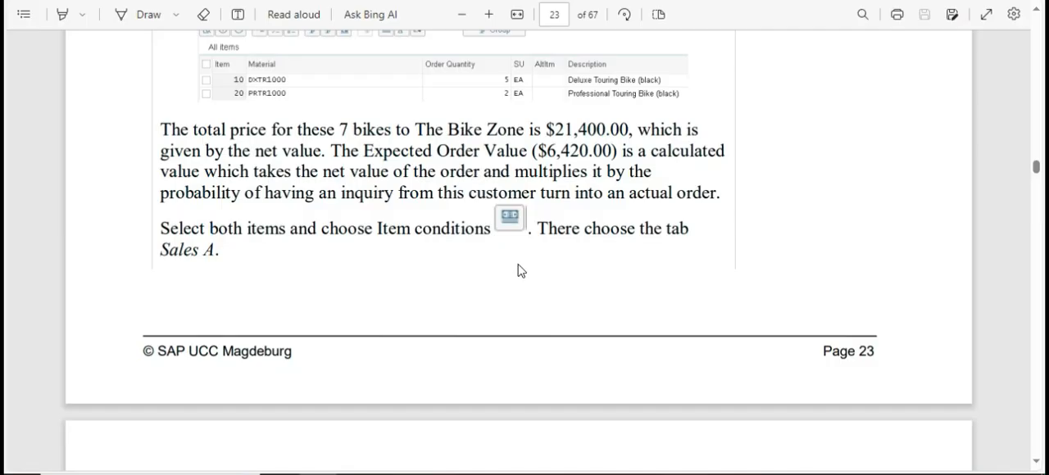
scroll(514, 259, up, 1)
key(alt+Tab)
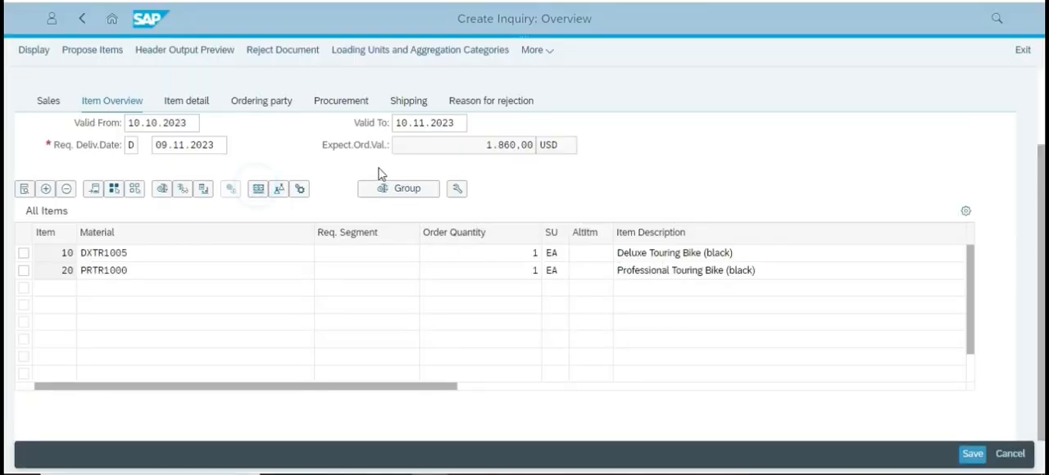
key(alt+Tab)
scroll(423, 217, down, 3)
scroll(420, 218, up, 1)
scroll(418, 218, down, 4)
scroll(418, 217, down, 4)
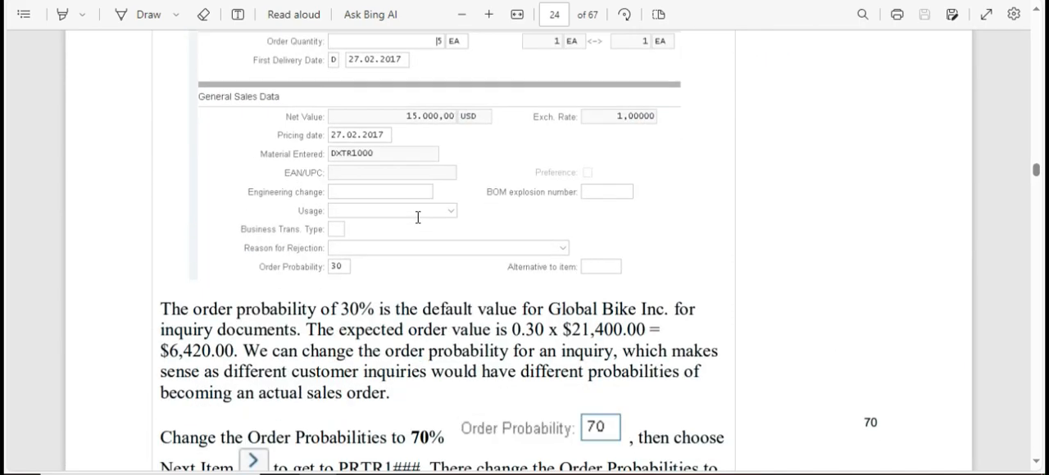
scroll(417, 218, down, 2)
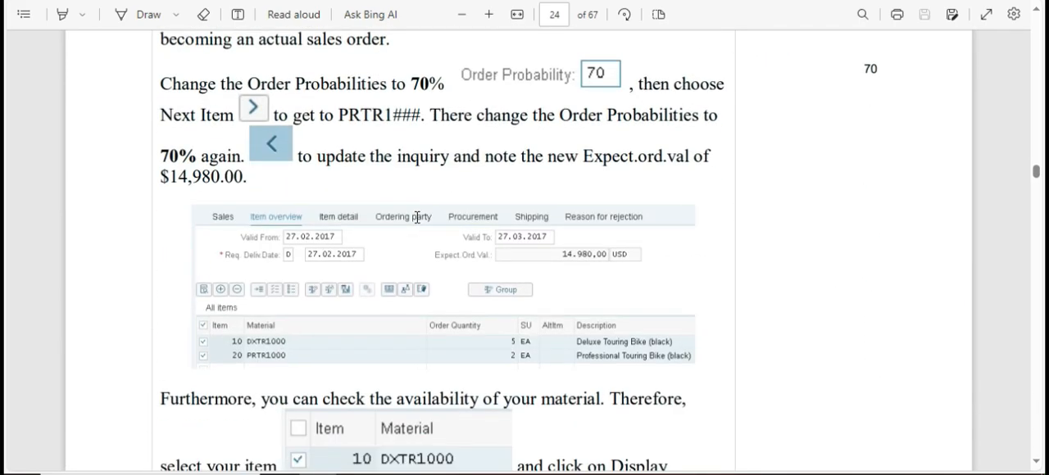
scroll(533, 120, down, 1)
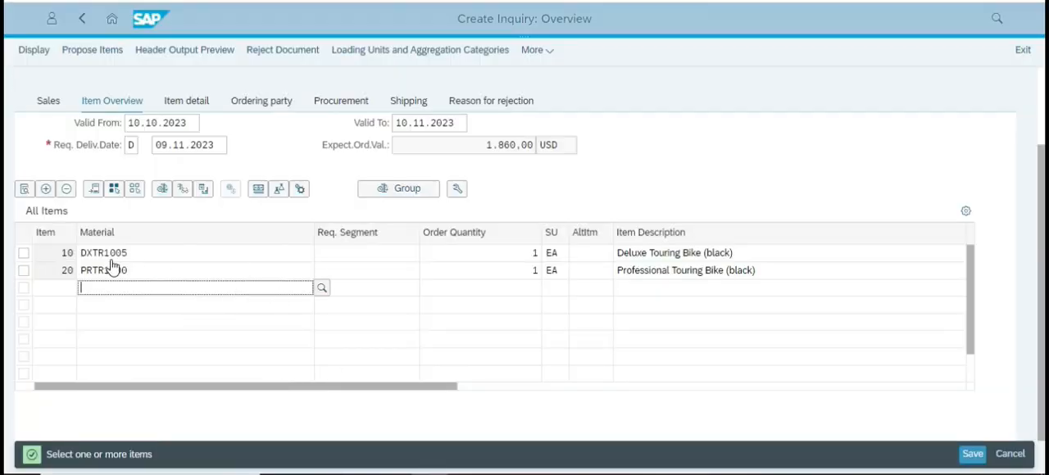
Open the item conditions for both inquiry items, DXTR1005 and PRTR1000.
click(23, 253)
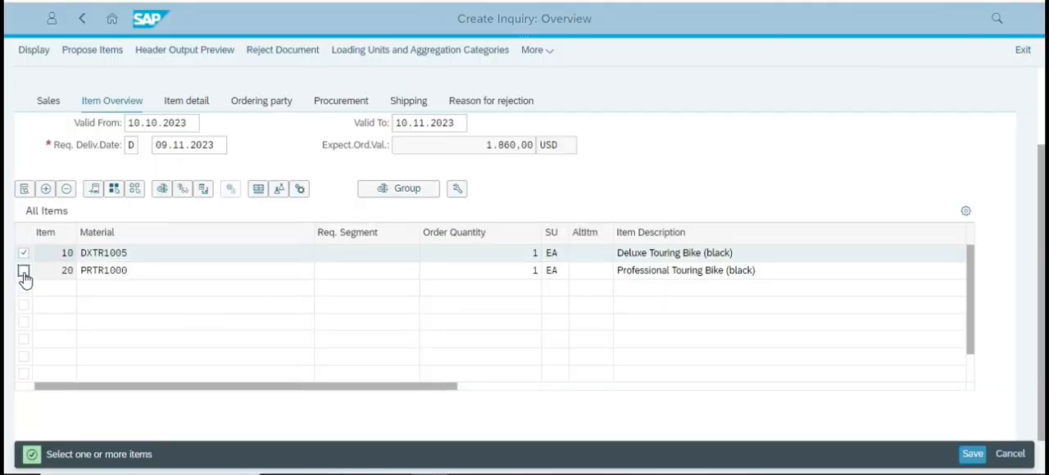
click(23, 275)
click(259, 194)
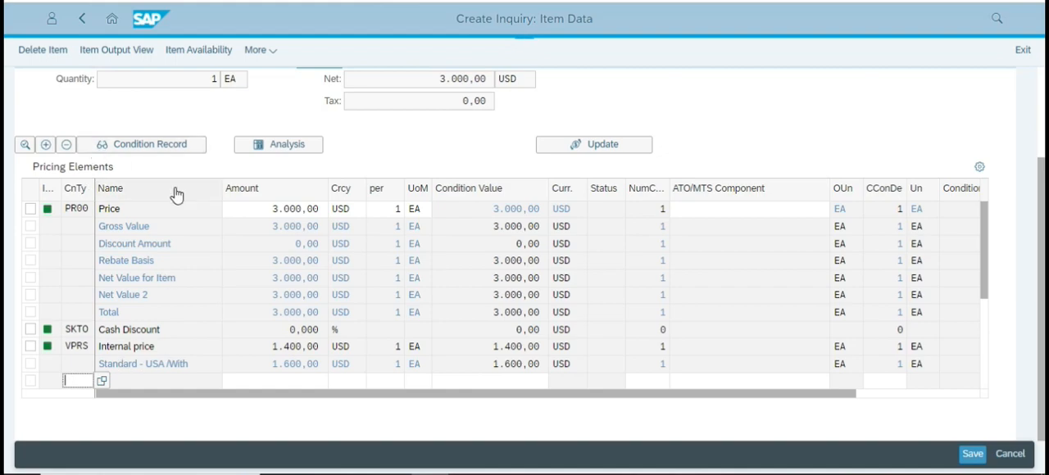
Set the Order Probability of item 10, DXTR1005, to 70 in its Sales A data.
scroll(176, 258, up, 3)
click(50, 175)
scroll(469, 319, down, 1)
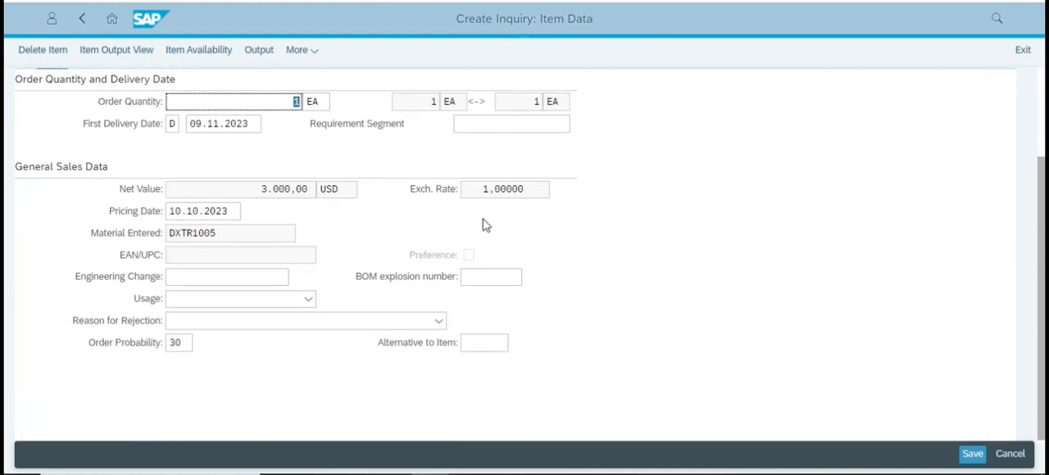
click(182, 343)
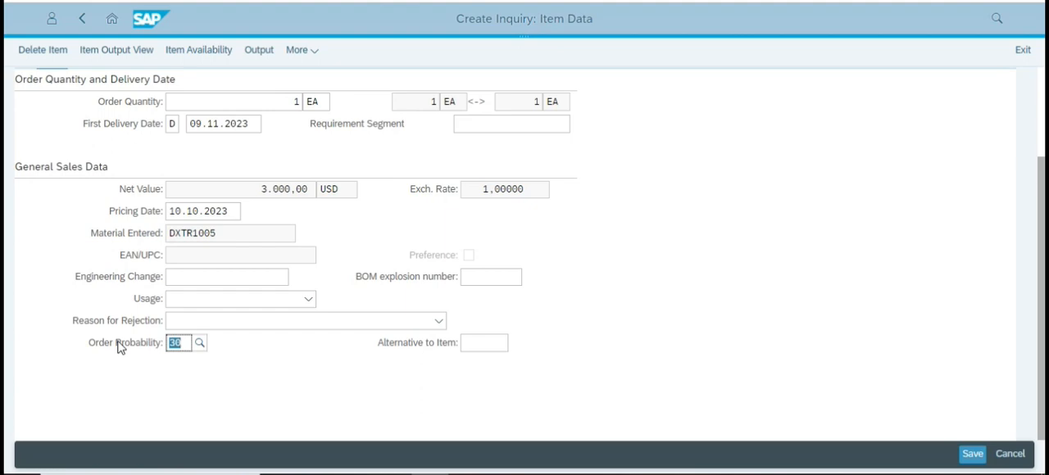
key(Return)
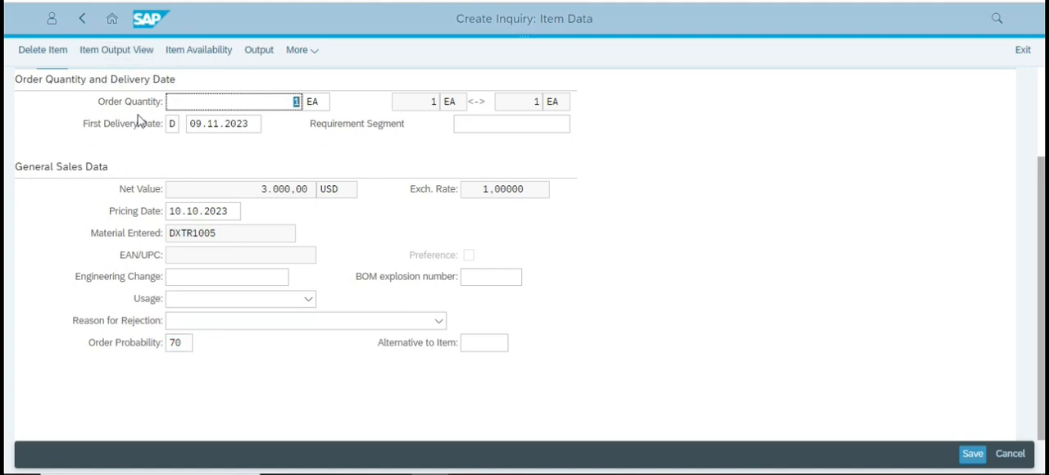
Go to the next item, PRTR1000, and set its Order Probability to 70.
scroll(128, 152, up, 3)
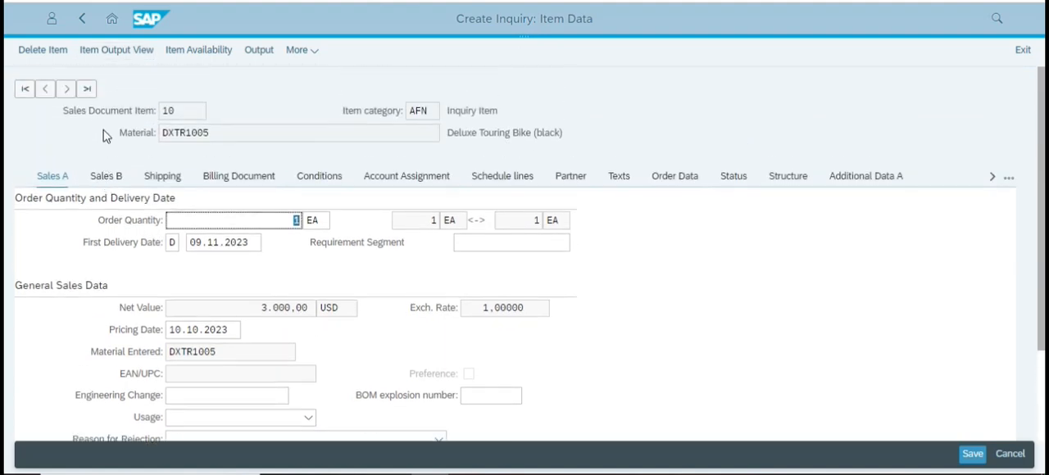
click(66, 88)
scroll(227, 279, down, 1)
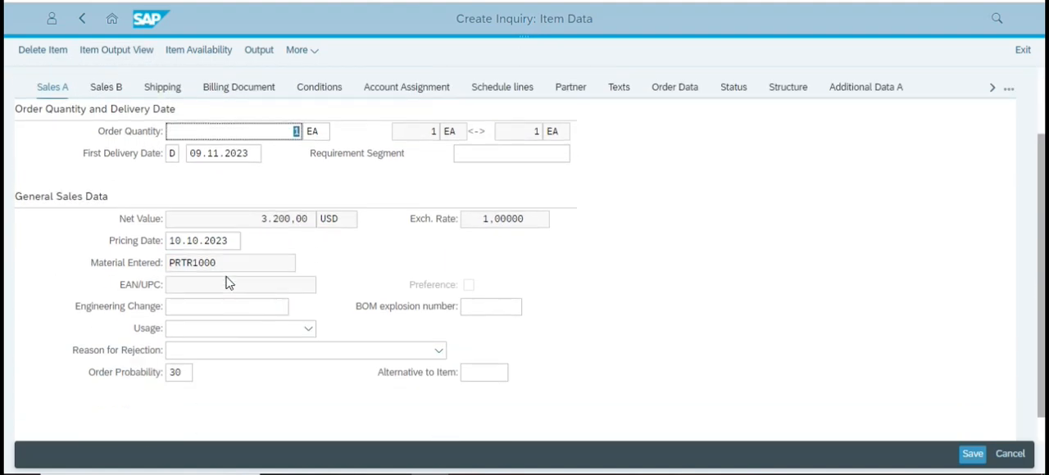
scroll(226, 283, down, 1)
drag(188, 342, 121, 347)
text(0)
key(BackSpace)
text(7)
key(Return)
click(700, 271)
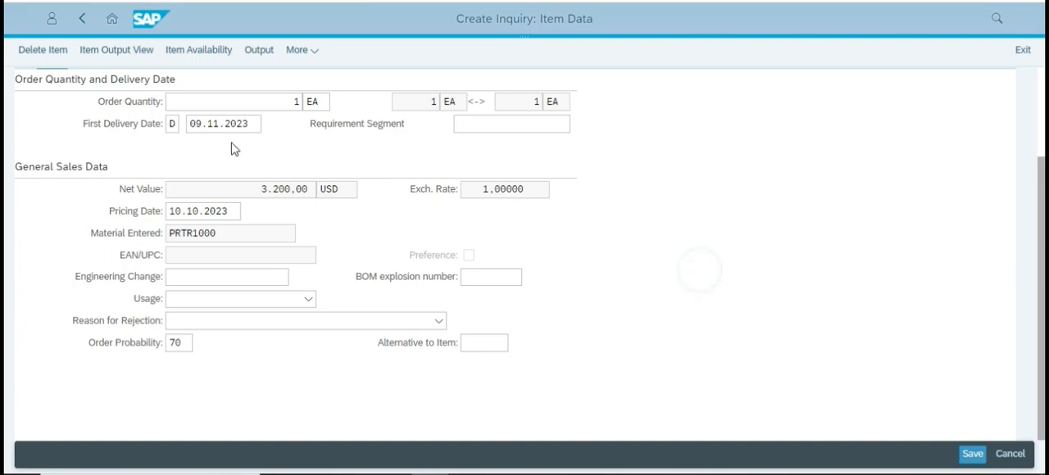
Check the case study's availability instructions, return to the inquiry's item overview in SAP and examine the expected order value.
key(alt+Tab)
scroll(557, 302, down, 3)
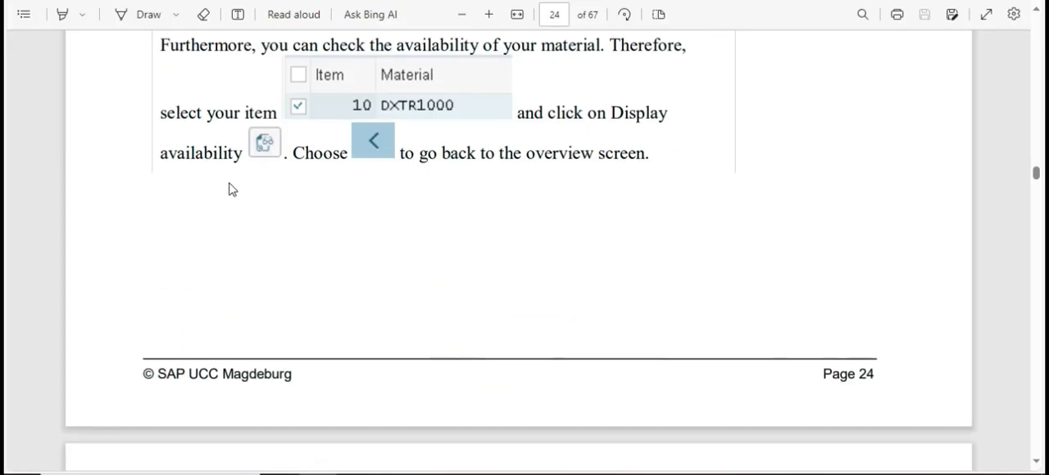
key(alt+Tab)
click(82, 19)
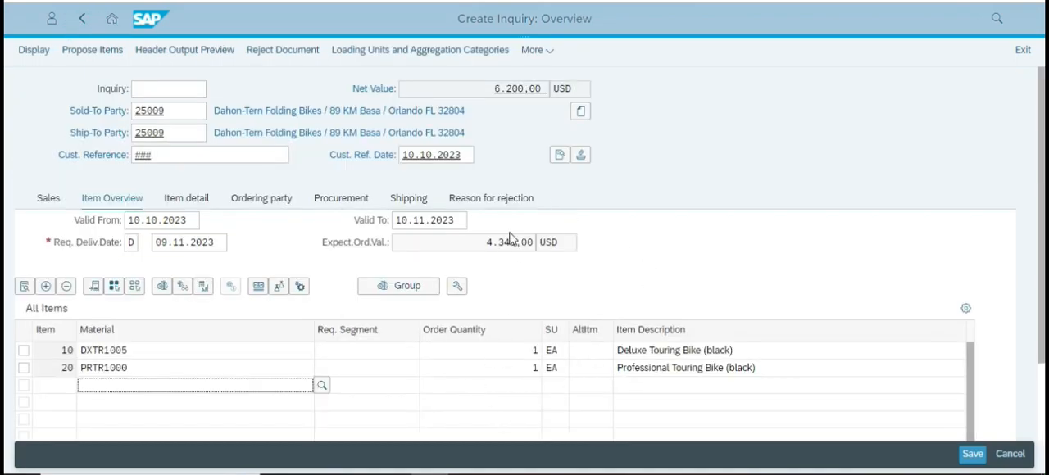
drag(486, 245, 527, 247)
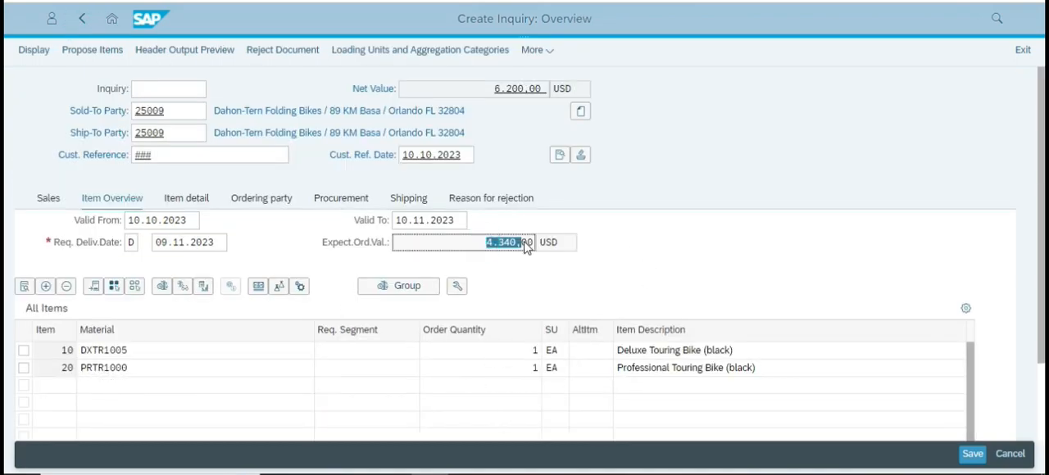
Examine the Expect.Ord.Val. amount in the inquiry's item overview.
click(702, 243)
click(461, 242)
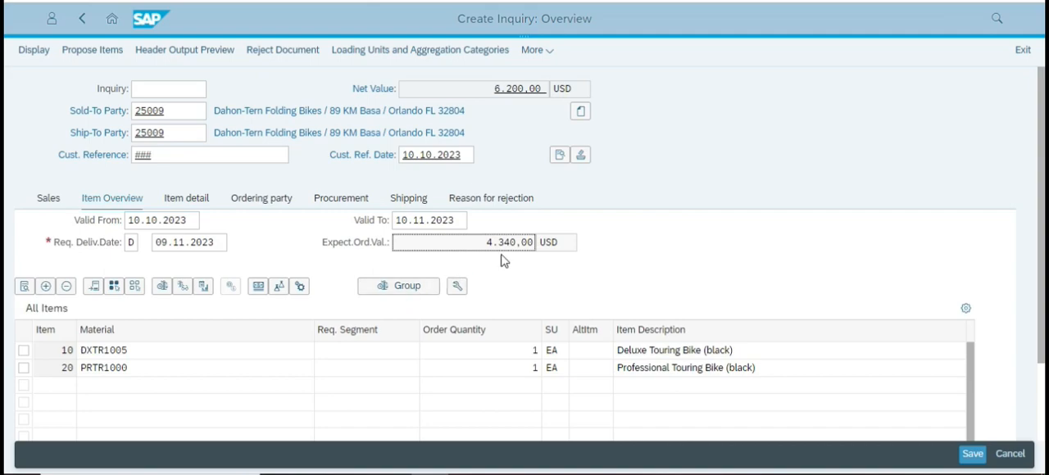
drag(438, 246, 534, 244)
click(664, 244)
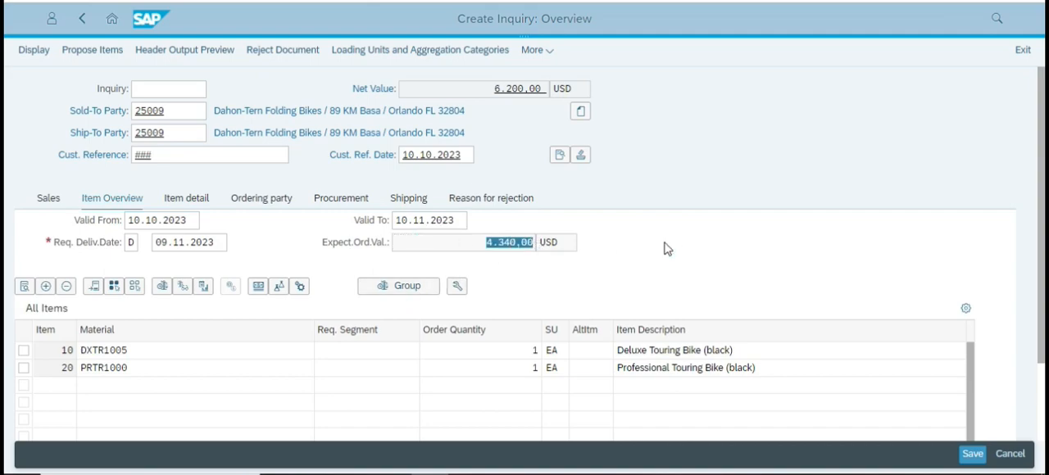
Check the case study PDF's remaining instructions for the inquiry, return to SAP and save the inquiry.
key(alt+Tab)
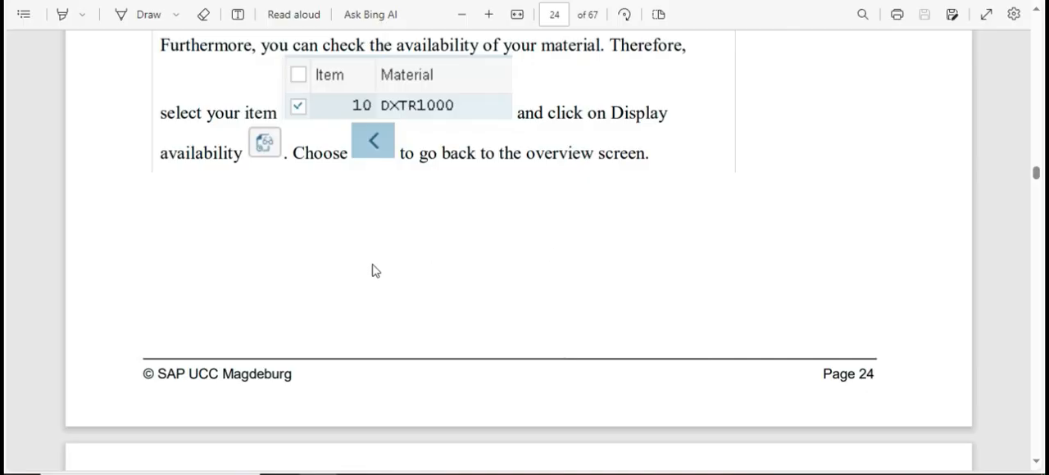
scroll(391, 244, down, 4)
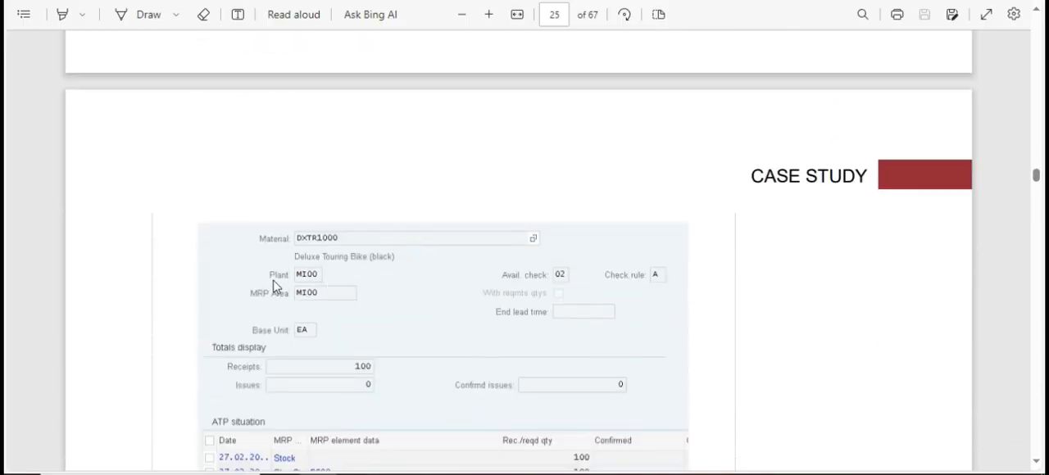
scroll(312, 280, down, 3)
scroll(312, 276, down, 7)
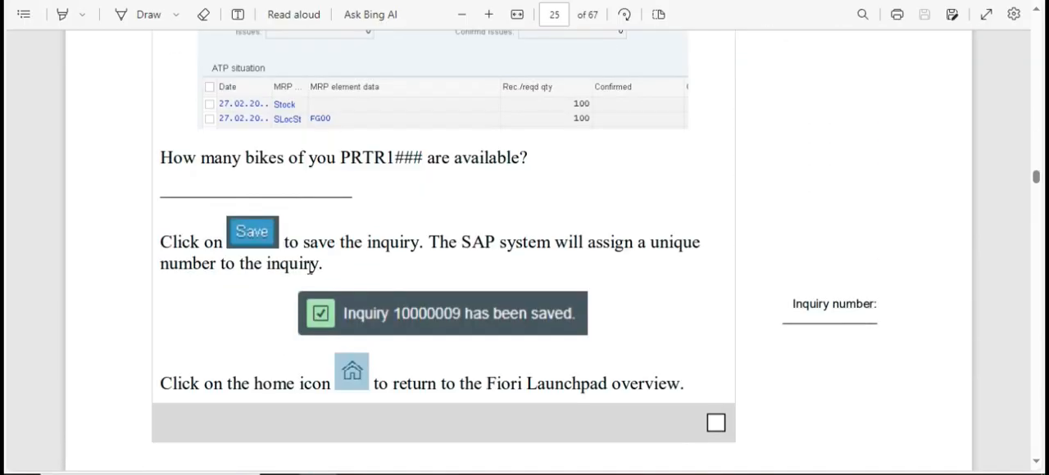
key(alt+Tab)
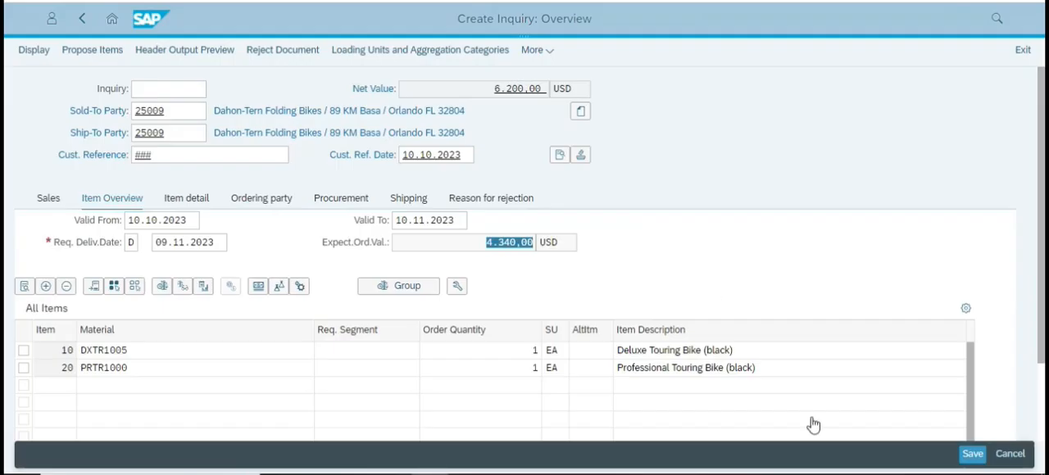
click(973, 454)
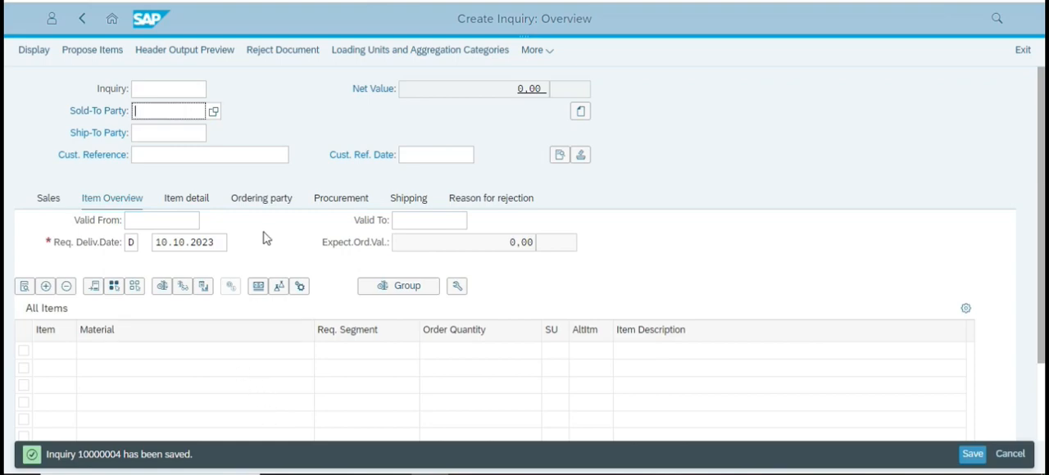
Switch to the case study PDF and read the introduction to Step 5, Create Customer Quotation.
key(alt+Tab)
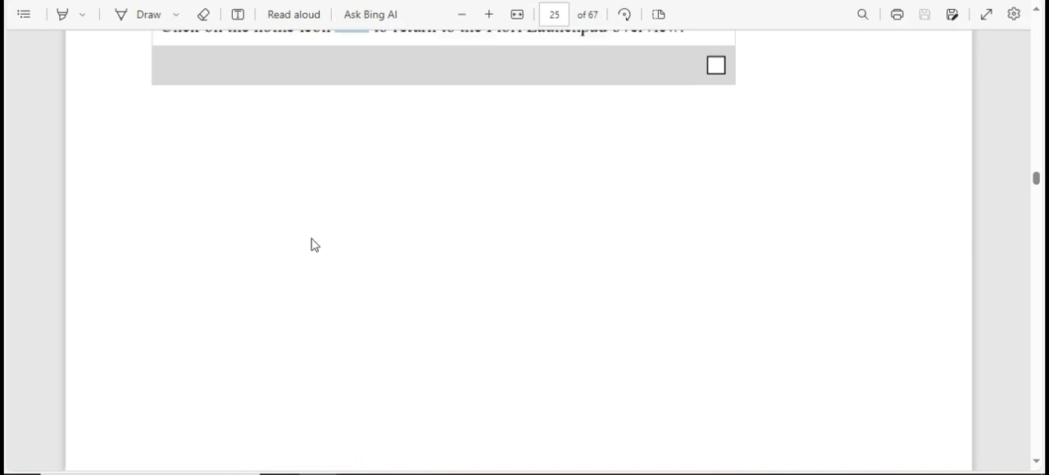
scroll(311, 246, down, 7)
scroll(312, 237, down, 2)
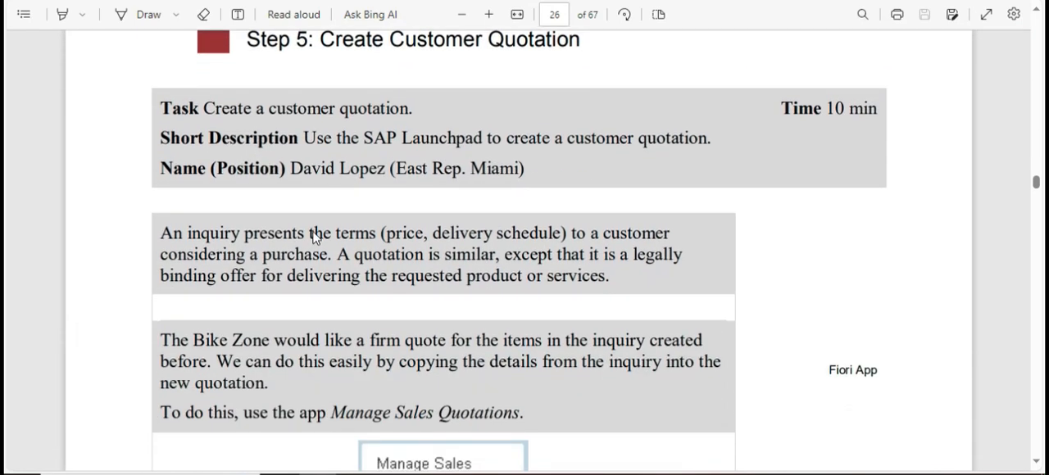
scroll(197, 287, down, 3)
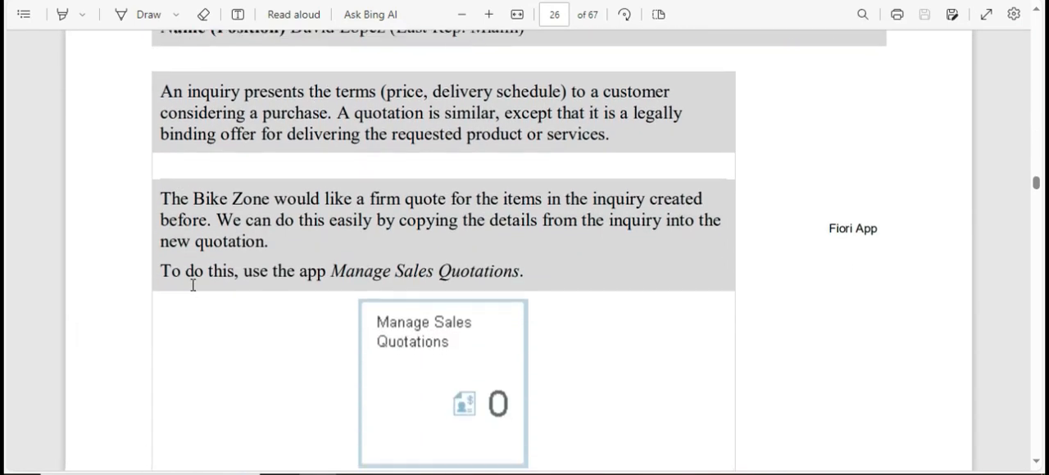
Return to the SAP launchpad home, search the page for the Sales Quotations tile and open Manage Sales Quotations.
key(alt+Tab)
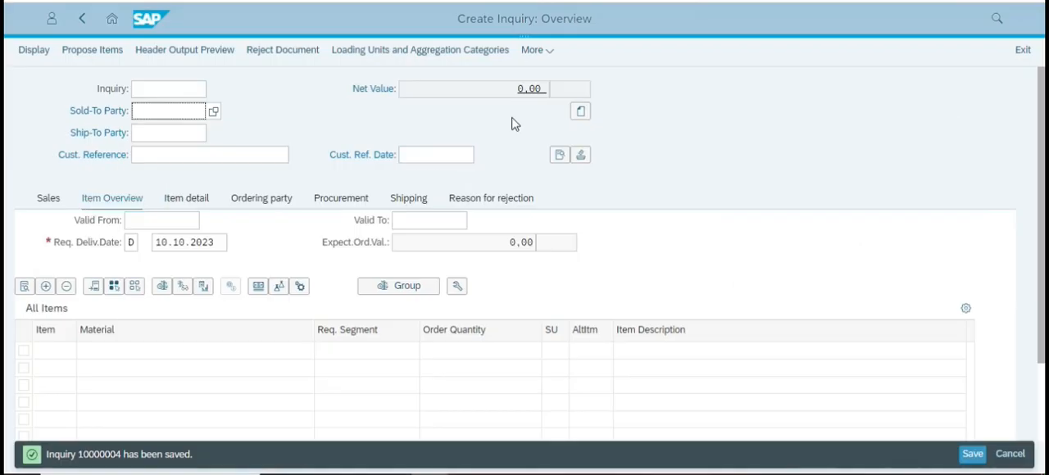
click(112, 18)
click(596, 65)
click(561, 189)
key(ctrl+f)
text(Sales)
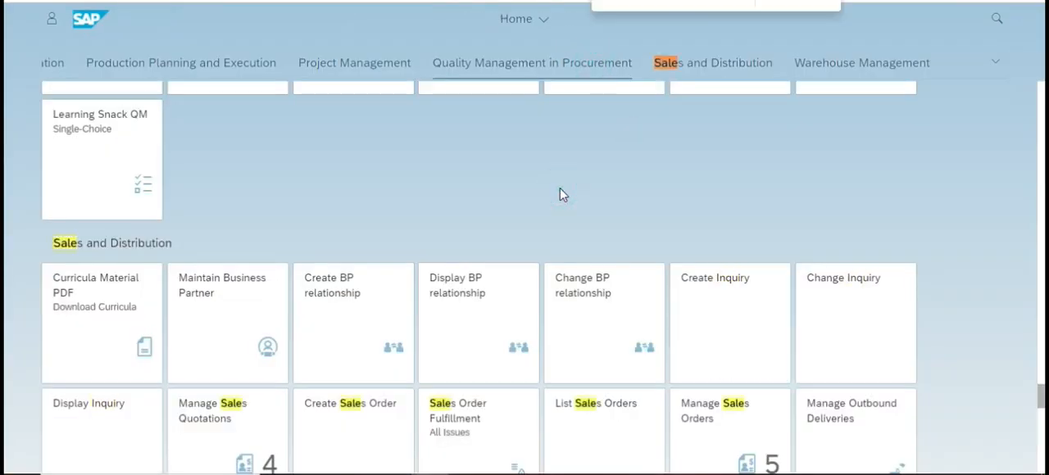
text( Qu)
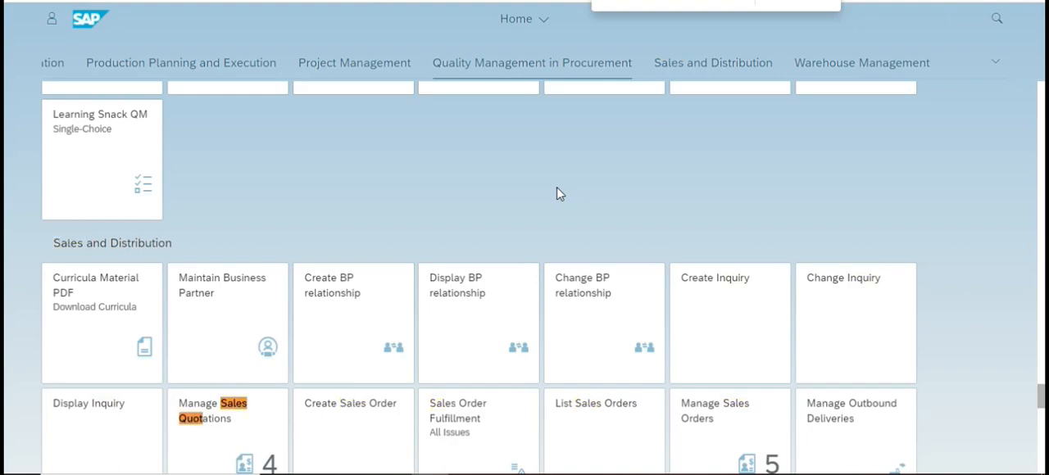
scroll(216, 270, down, 3)
key(alt+Tab)
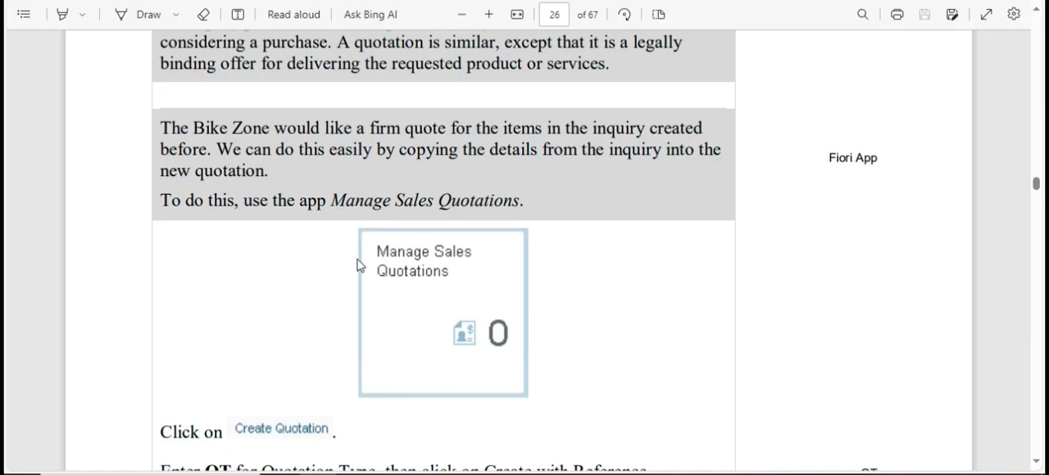
key(alt+Tab)
click(214, 275)
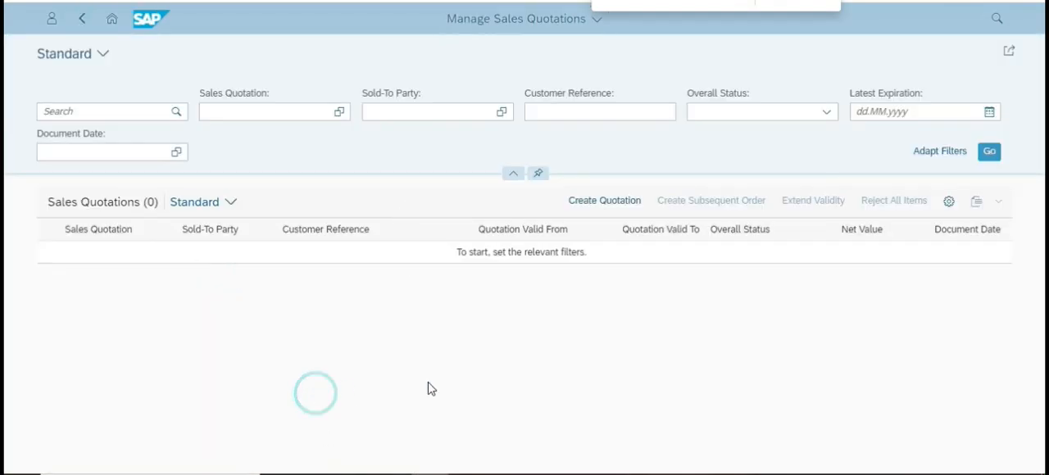
Read the case study's instructions for Create Quotation, the quotation type and the Create with Reference screen.
key(alt+Tab)
scroll(539, 280, down, 12)
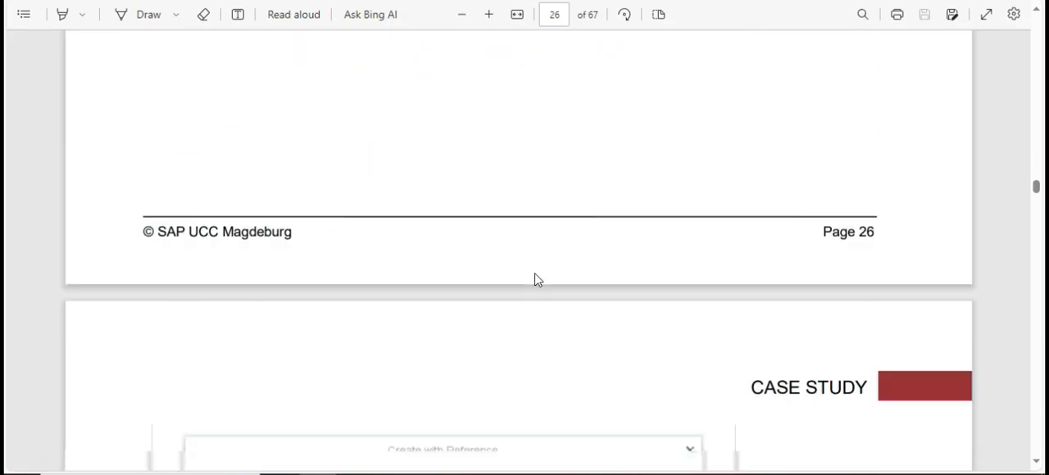
scroll(537, 280, down, 3)
scroll(537, 279, up, 10)
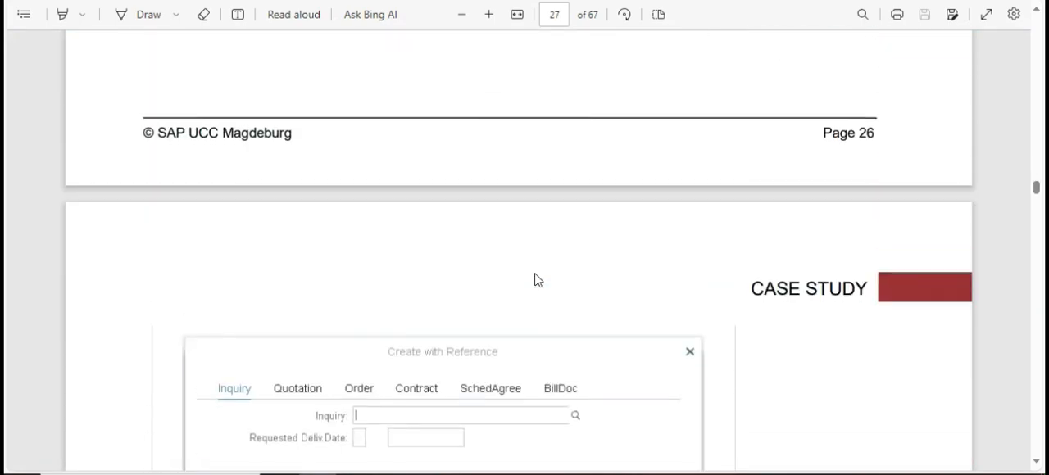
scroll(537, 279, down, 3)
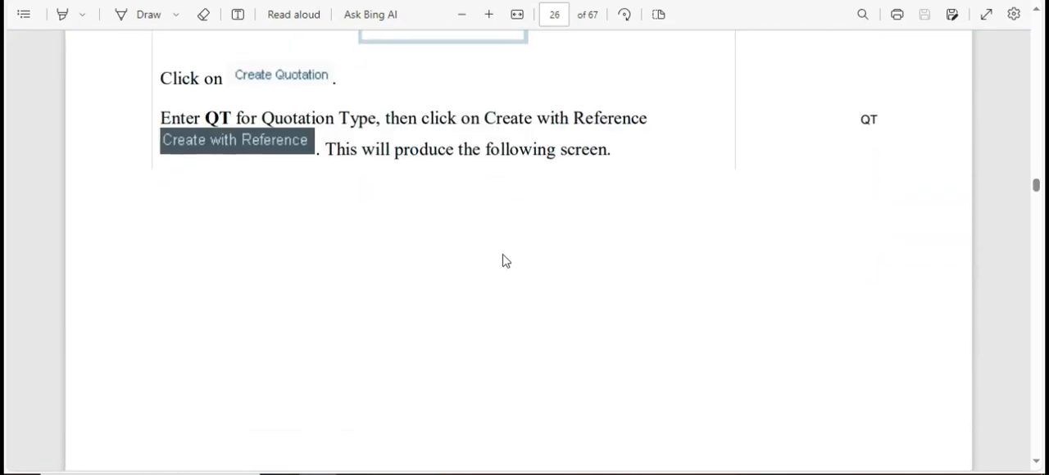
key(alt+Tab)
key(alt+Tab)
scroll(432, 177, up, 3)
scroll(452, 173, up, 5)
scroll(450, 175, down, 3)
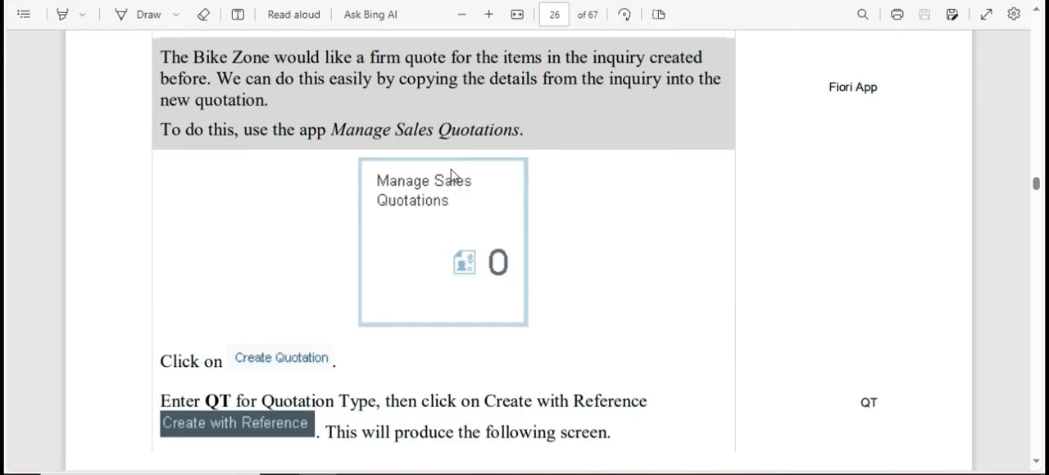
key(alt+Tab)
key(alt+Tab)
scroll(399, 264, down, 3)
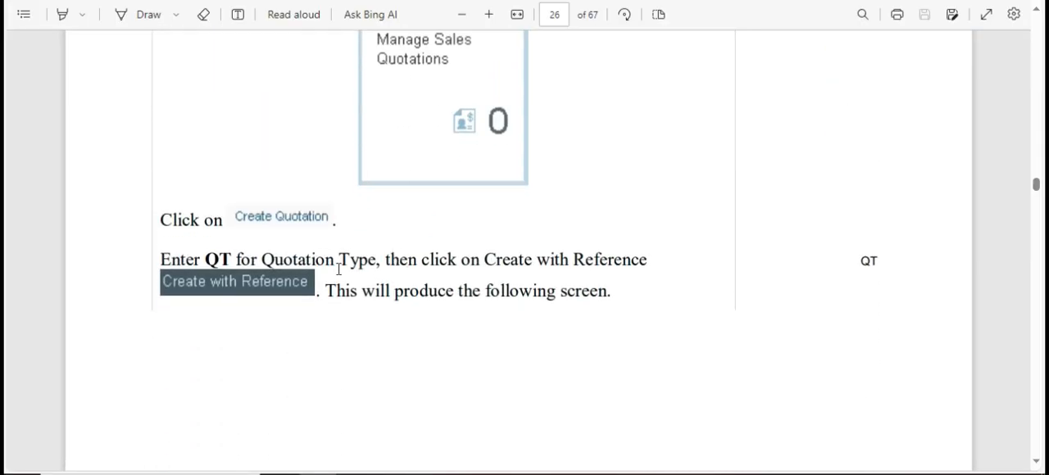
Switch to SAP, start a new quotation with Quotation Type QT and choose to create it with reference.
key(alt+Tab)
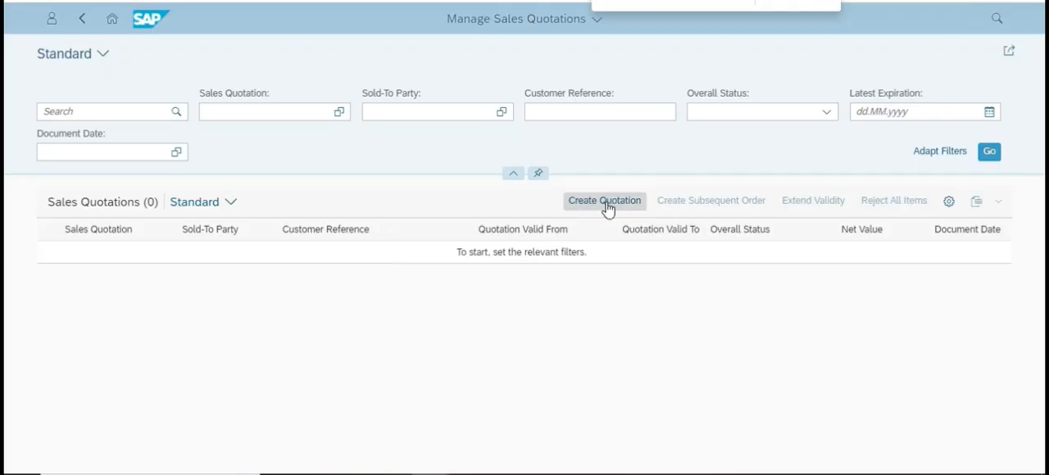
click(508, 349)
click(609, 212)
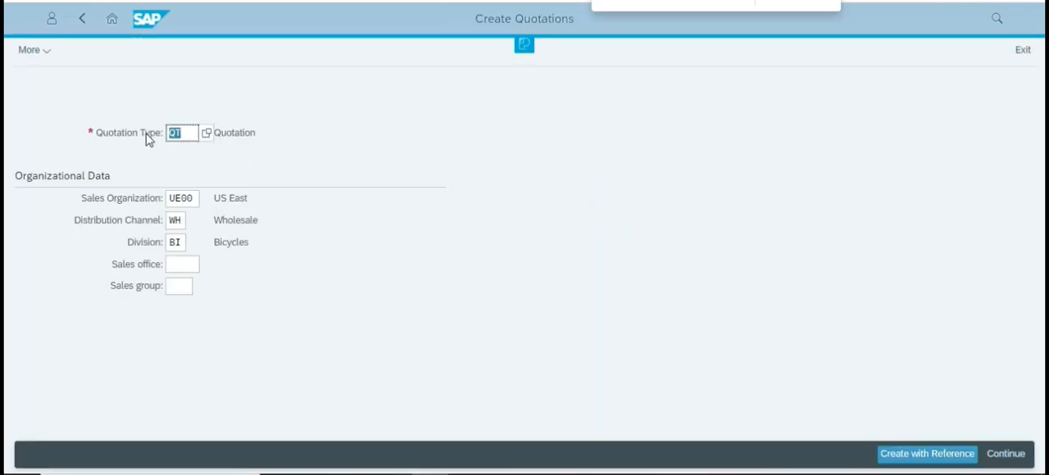
click(186, 132)
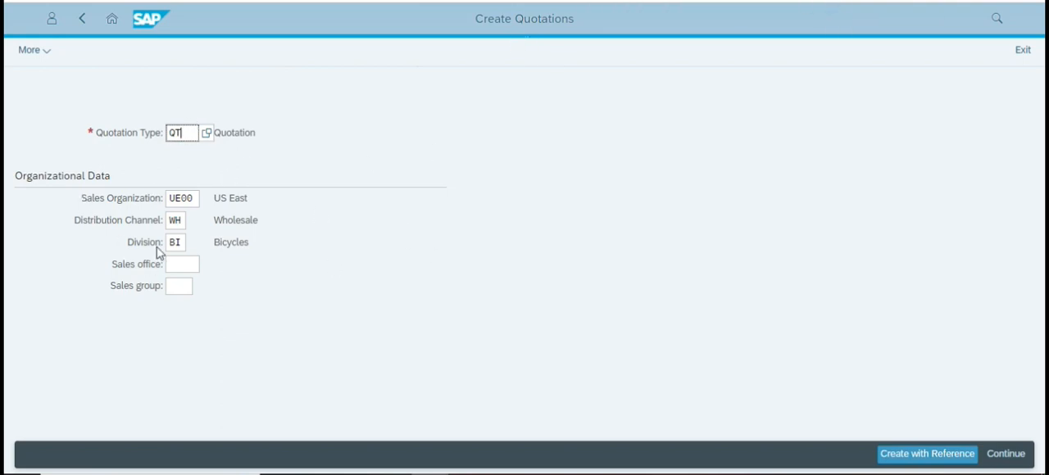
click(198, 132)
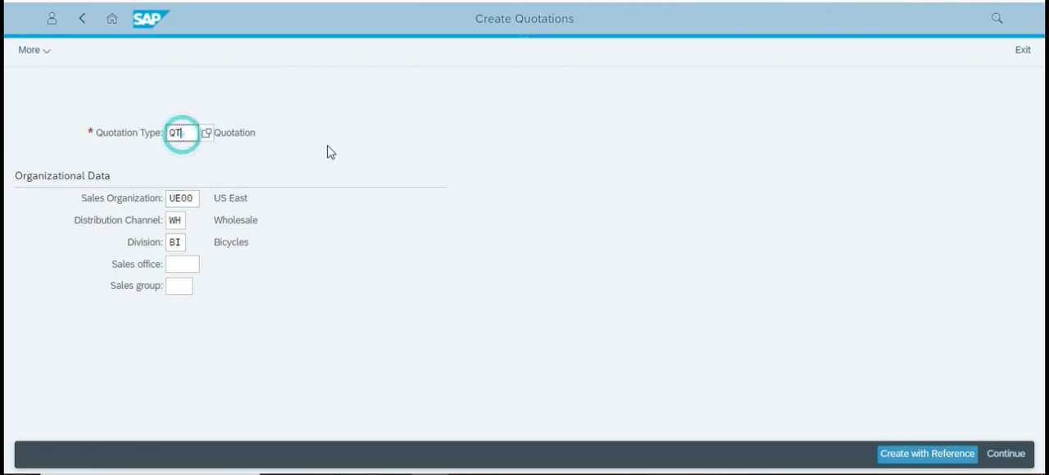
click(910, 459)
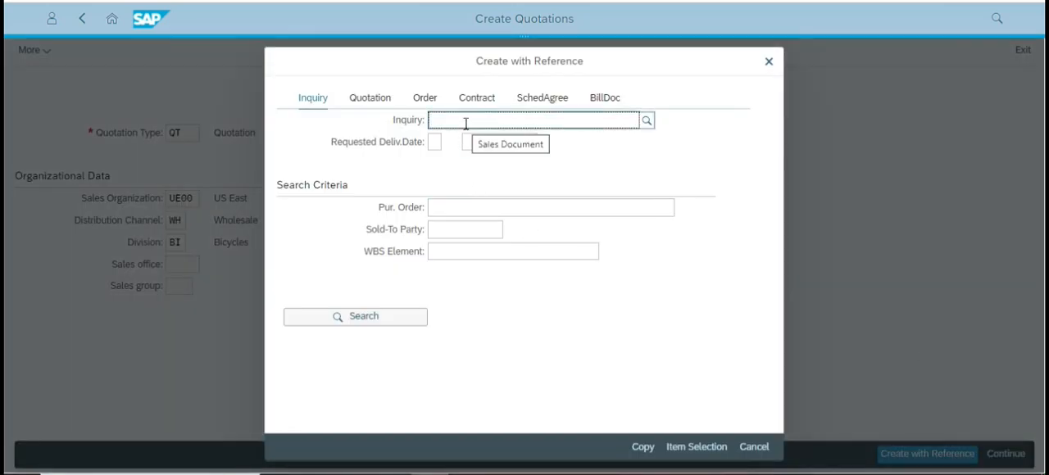
Enter the saved inquiry's document number as the reference and copy its data into the quotation.
text(0000004)
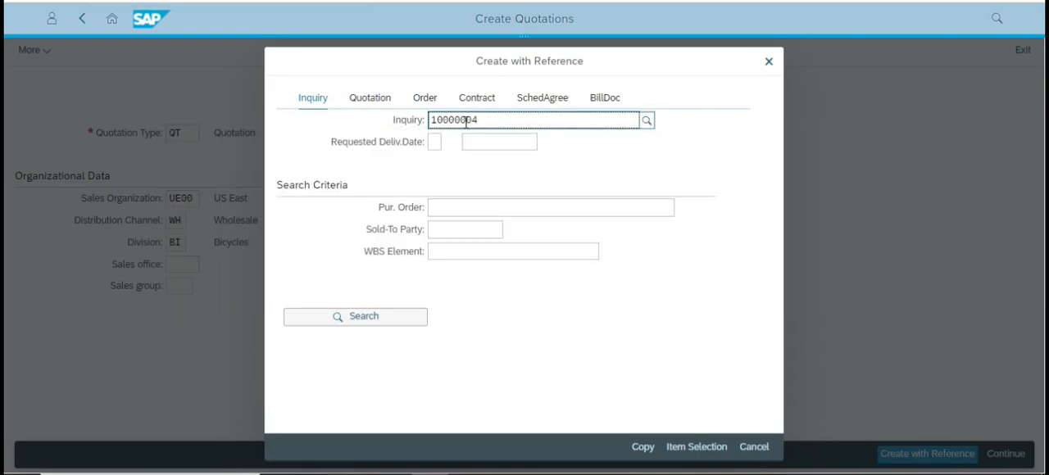
click(475, 183)
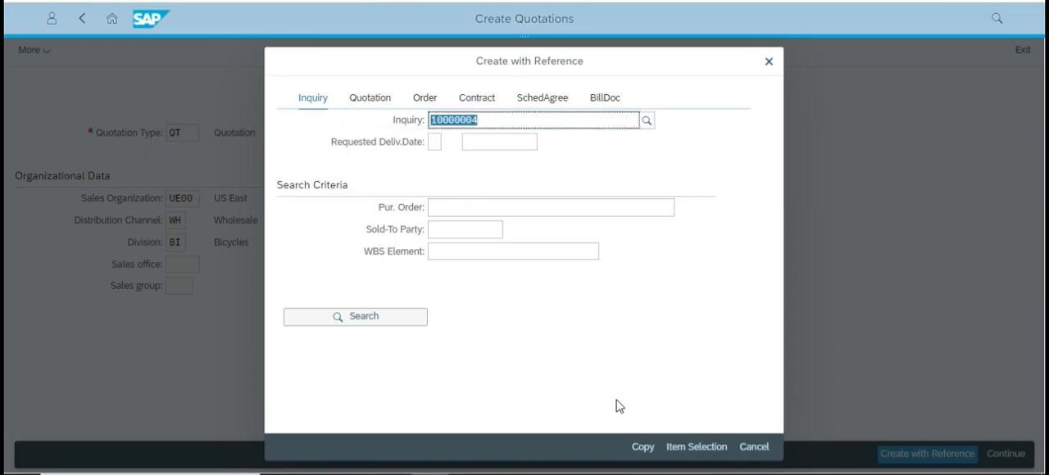
click(644, 450)
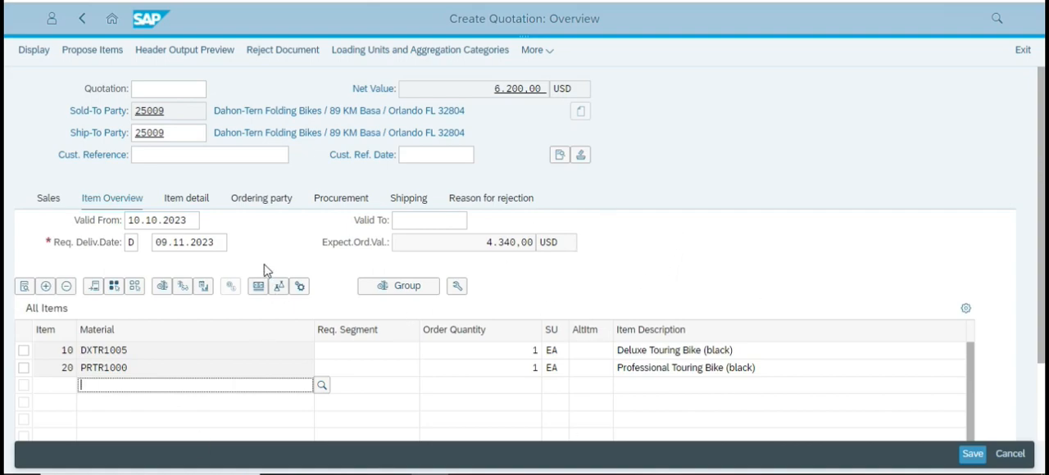
Look up the quotation header entries in the case study and set the quotation's Cust. Reference to ###.
key(alt+Tab)
scroll(434, 249, down, 10)
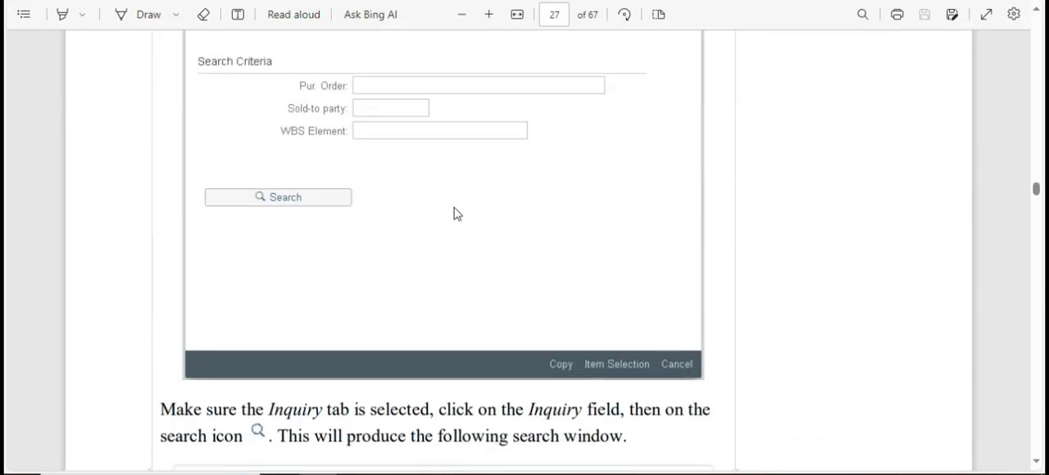
scroll(471, 197, down, 10)
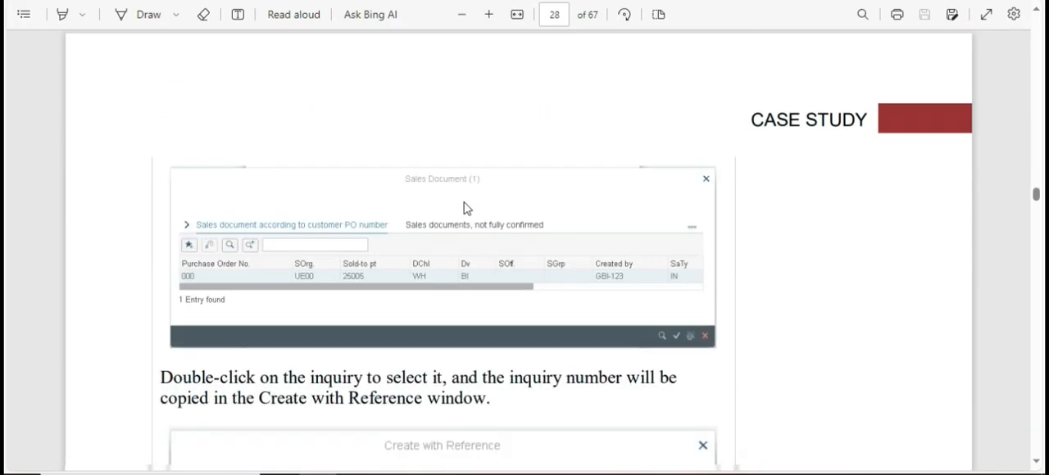
scroll(498, 214, down, 15)
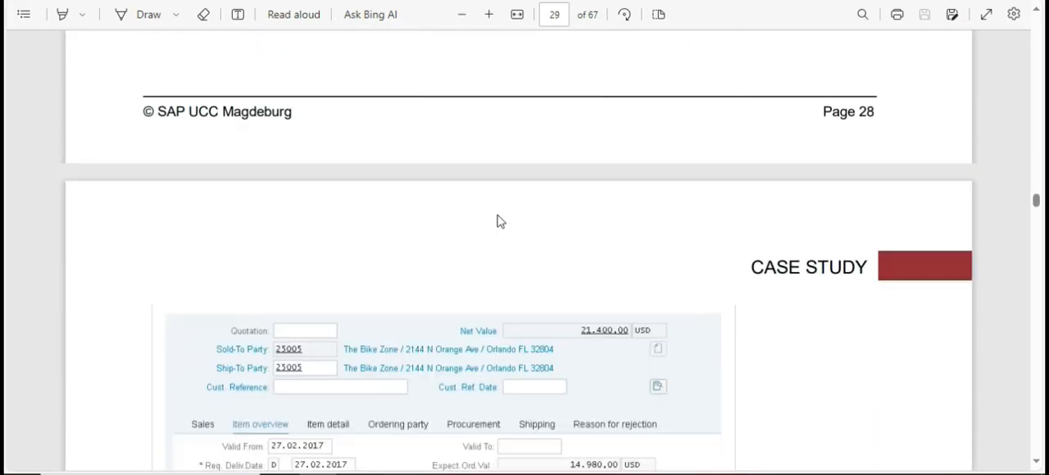
scroll(500, 213, up, 2)
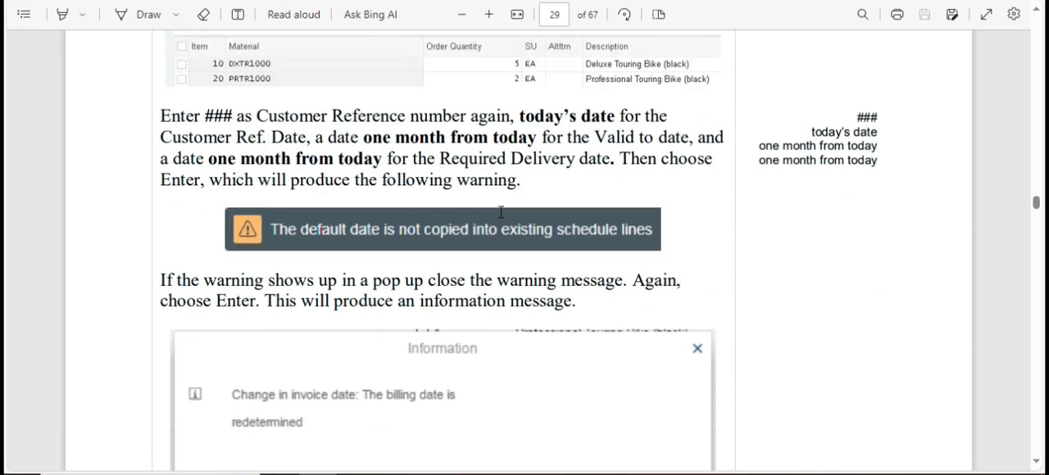
key(alt+Tab)
click(176, 154)
text(##)
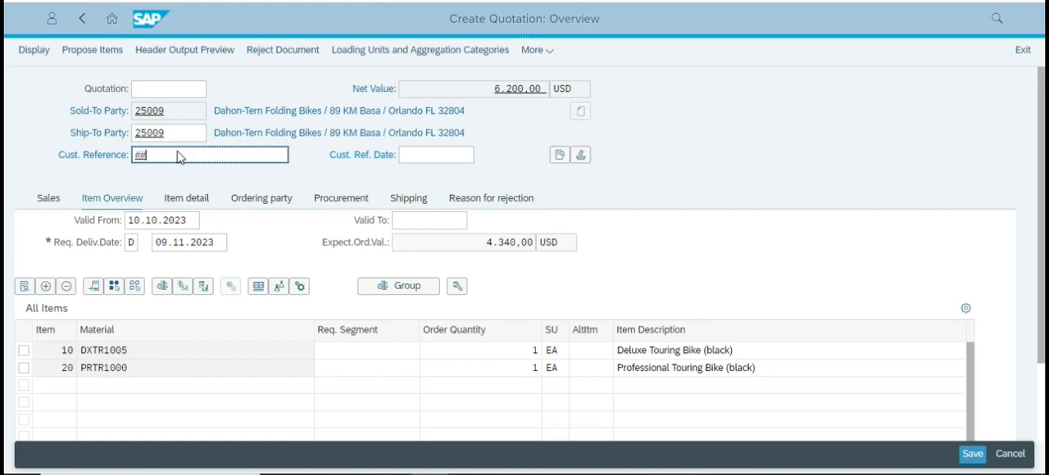
text(#)
click(447, 154)
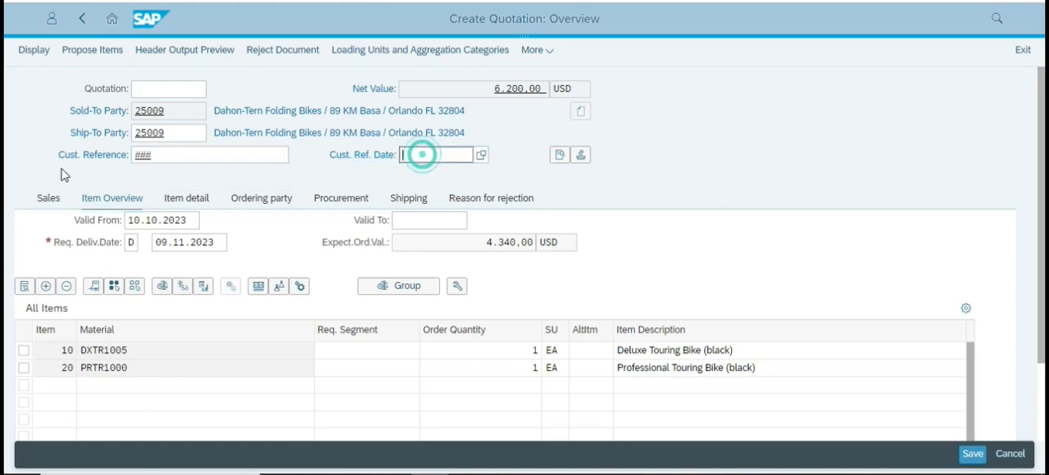
click(482, 155)
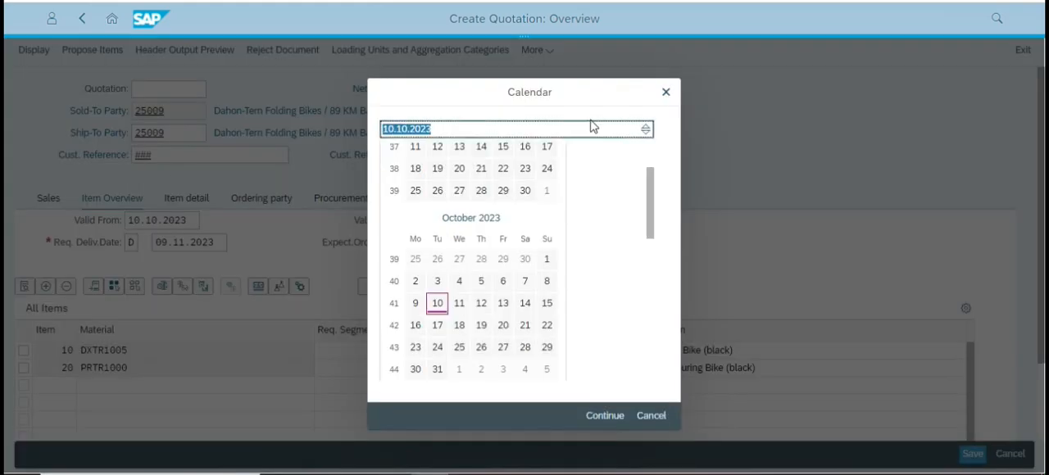
click(666, 92)
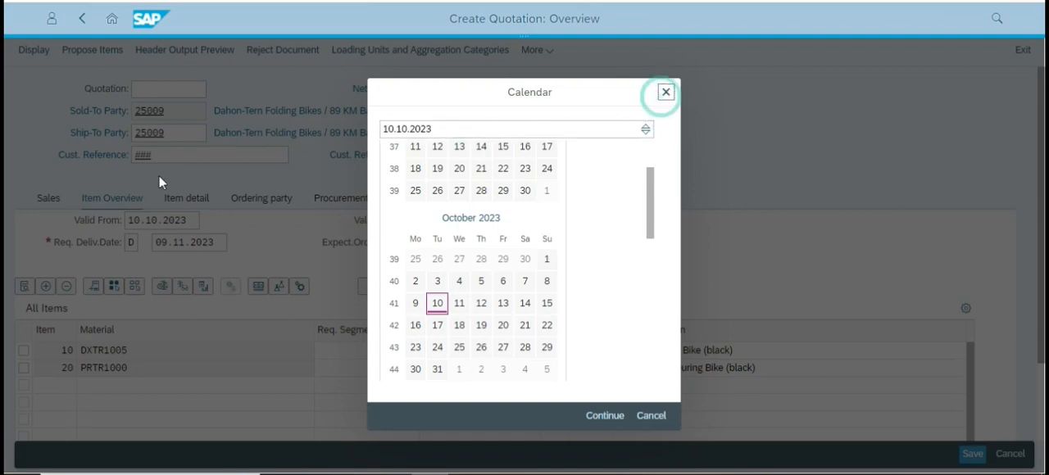
click(172, 155)
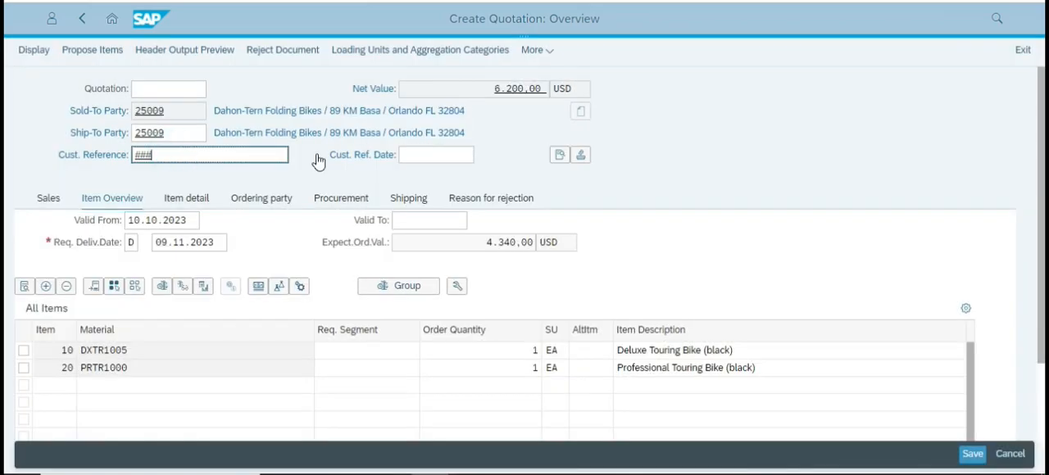
Set the quotation's Cust. Ref. Date to 10.10.2023 using the calendar.
click(442, 156)
click(483, 157)
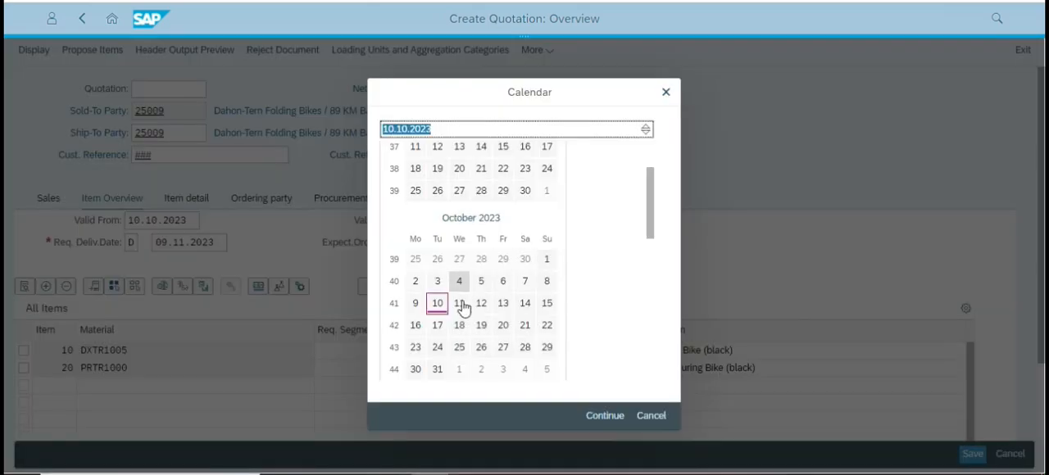
click(437, 304)
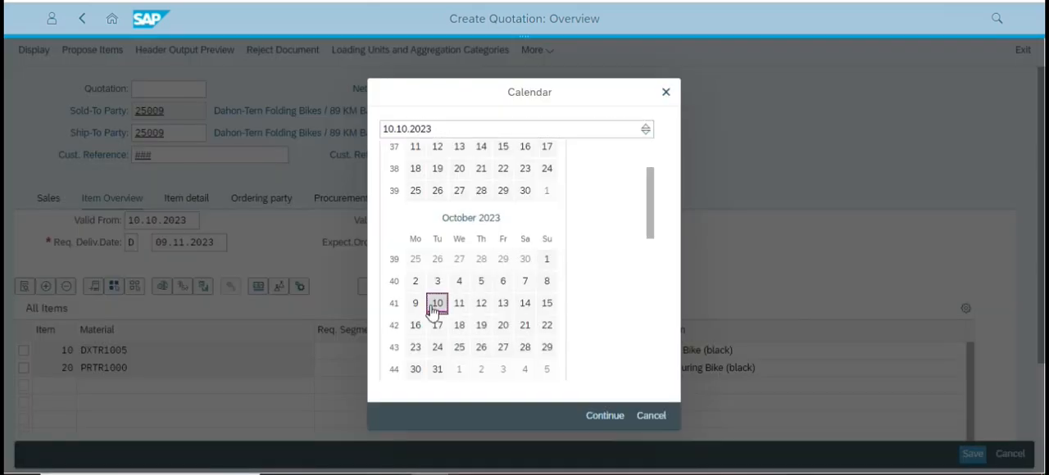
click(613, 415)
click(611, 420)
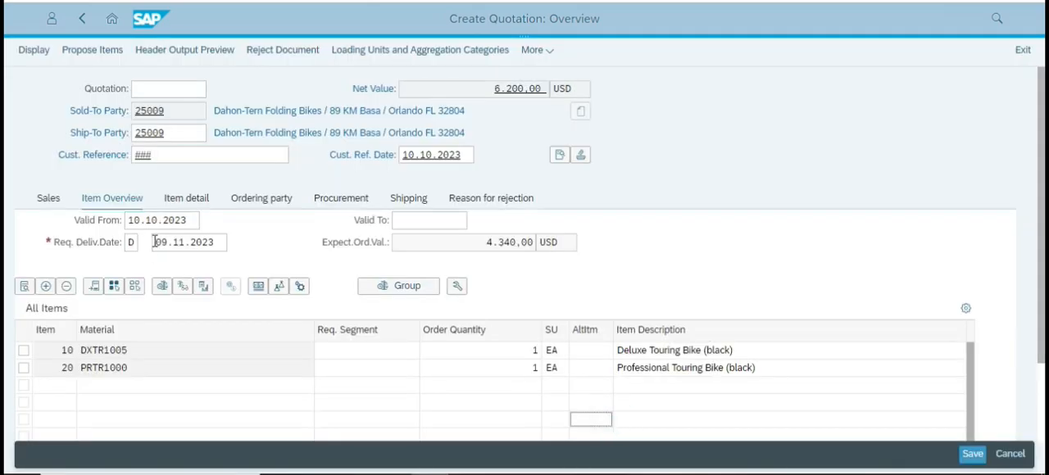
Set the quotation's Valid To date to 10.11.2023 using the calendar.
click(434, 222)
click(473, 222)
drag(645, 202, 653, 262)
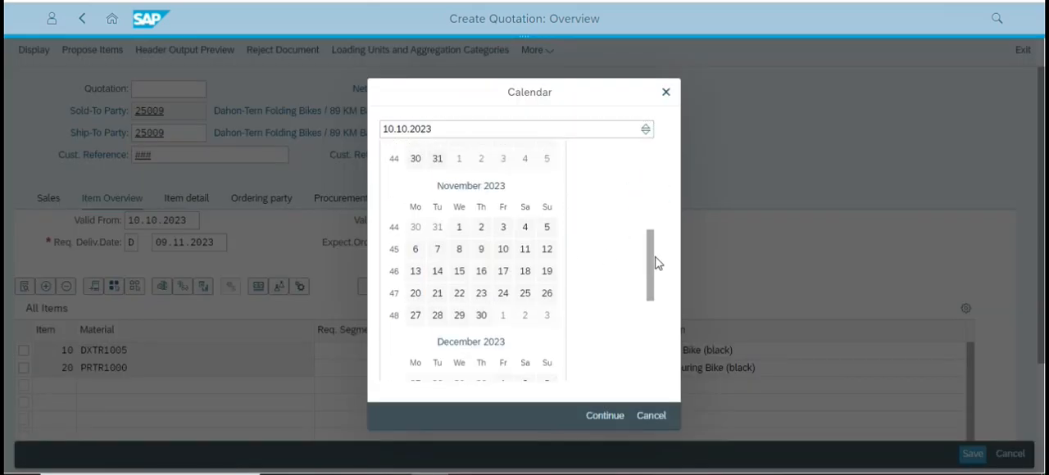
click(502, 249)
click(593, 420)
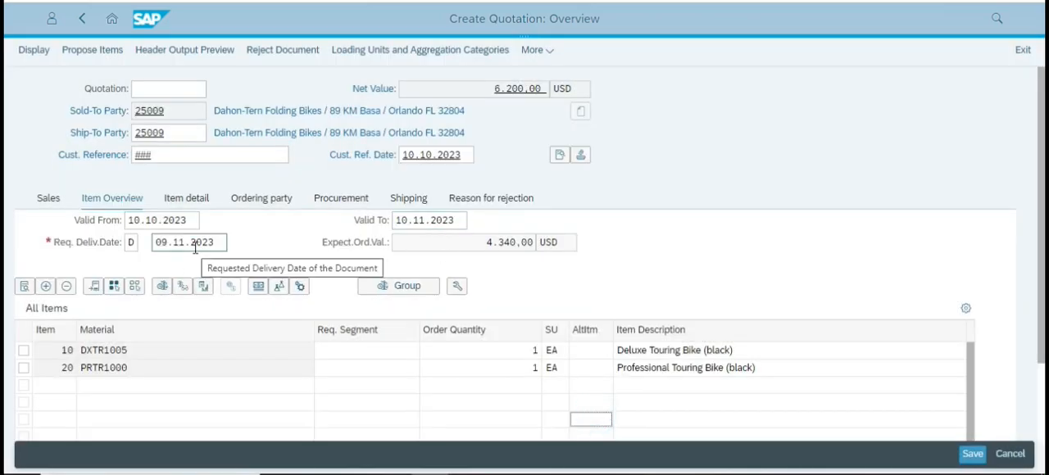
Check the requested delivery date and confirm the quotation's header entries.
click(225, 244)
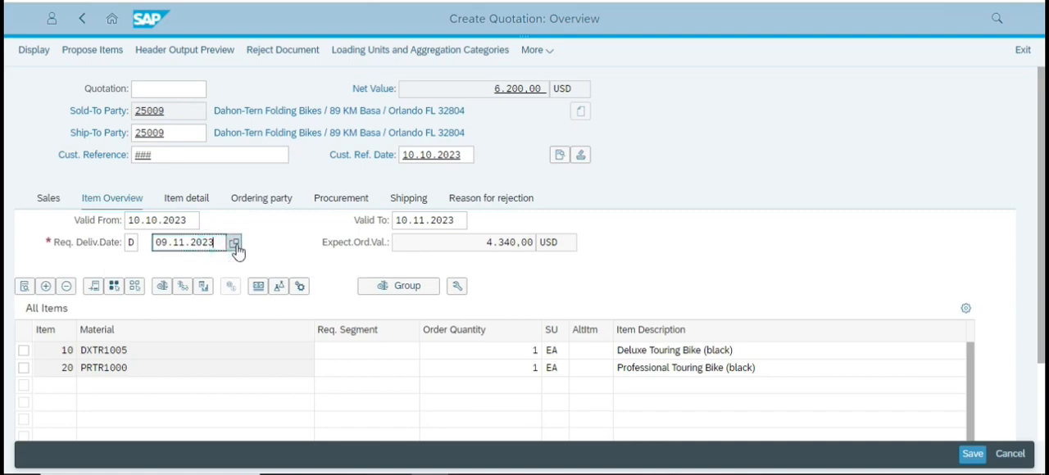
click(720, 250)
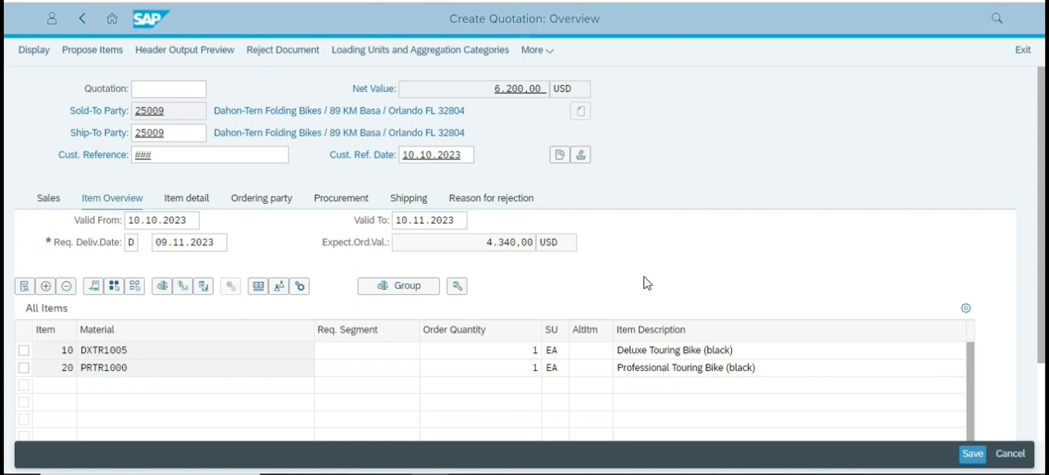
scroll(424, 281, down, 1)
scroll(426, 283, up, 1)
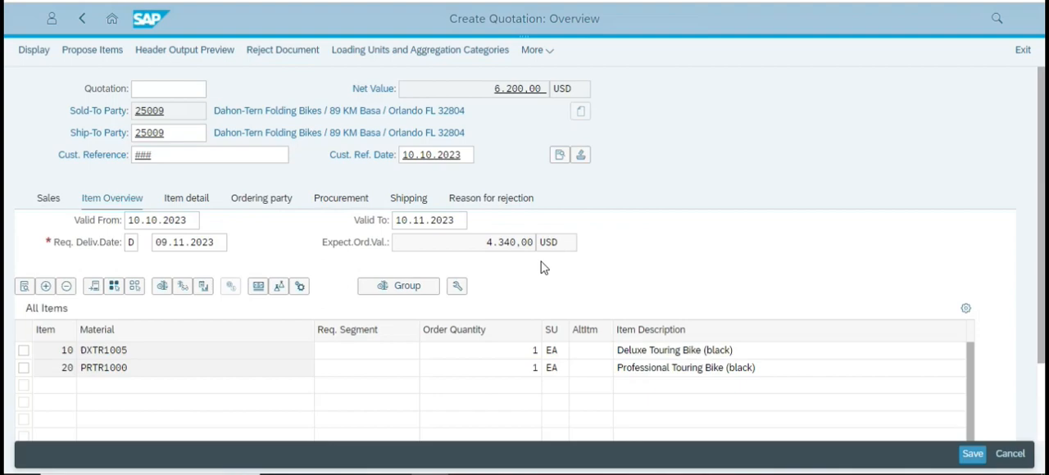
click(501, 246)
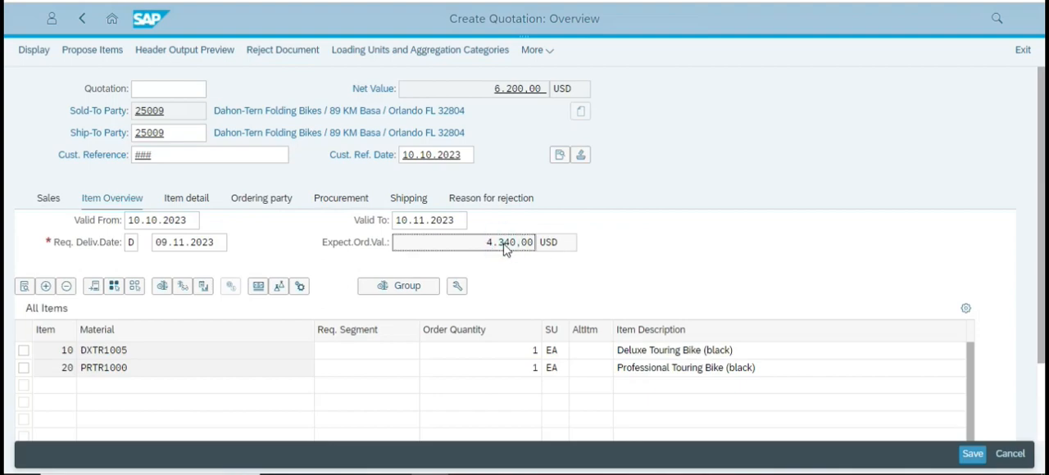
key(Return)
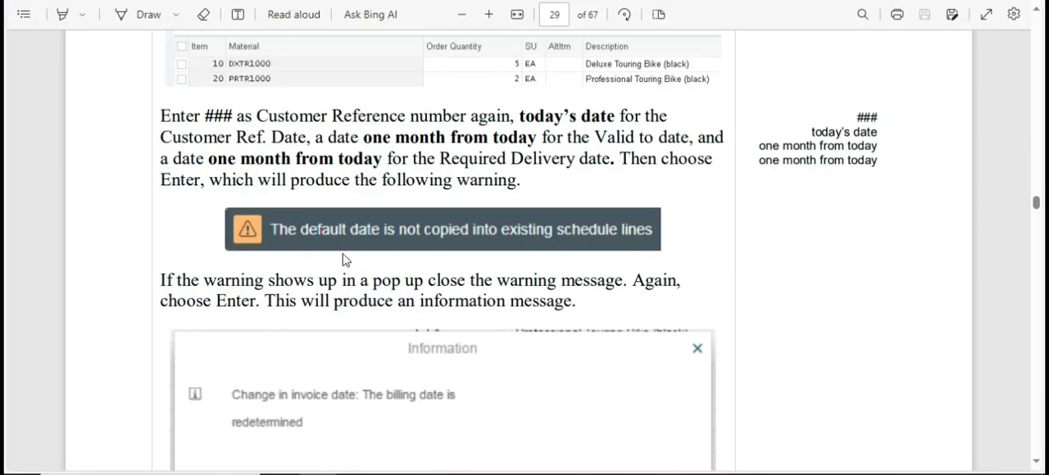
Read the case study's instructions on confirming the header dates and opening the Deluxe Touring bike's item conditions for a discount.
scroll(344, 260, down, 3)
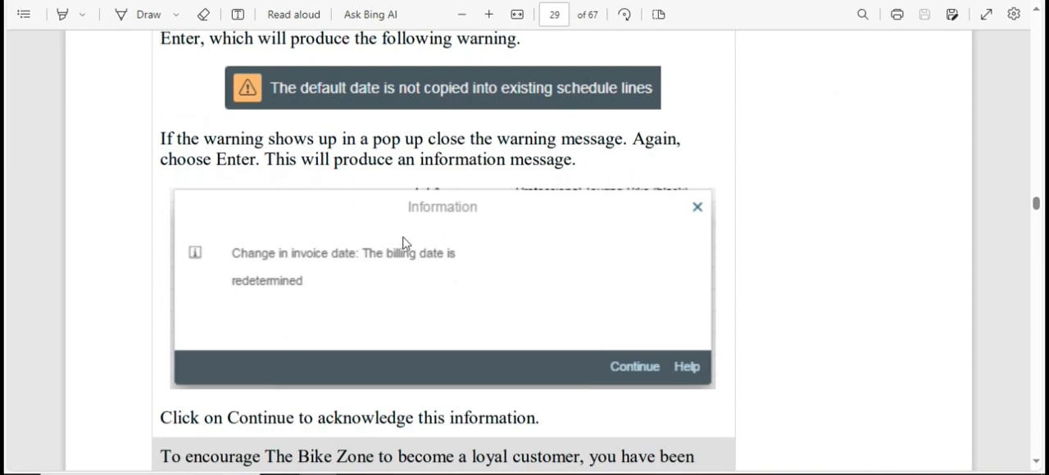
scroll(404, 242, down, 2)
scroll(405, 237, up, 8)
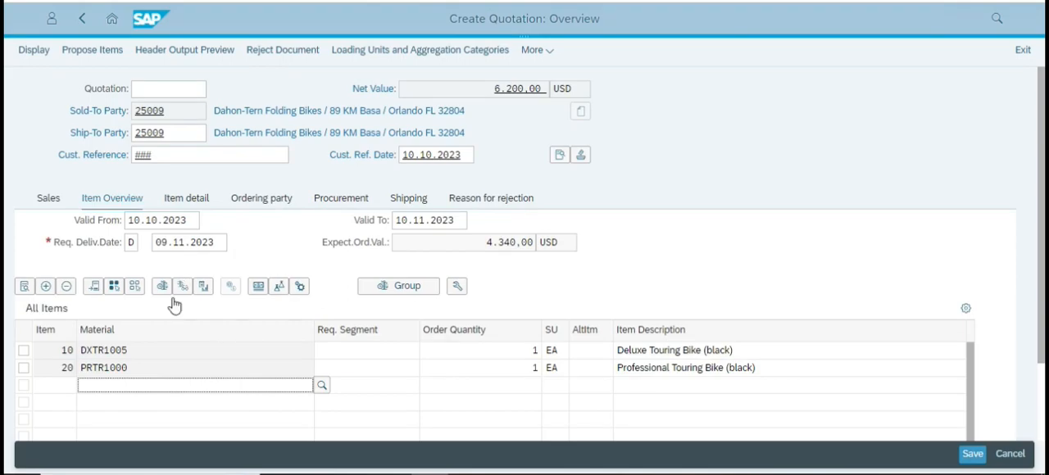
key(alt+Tab)
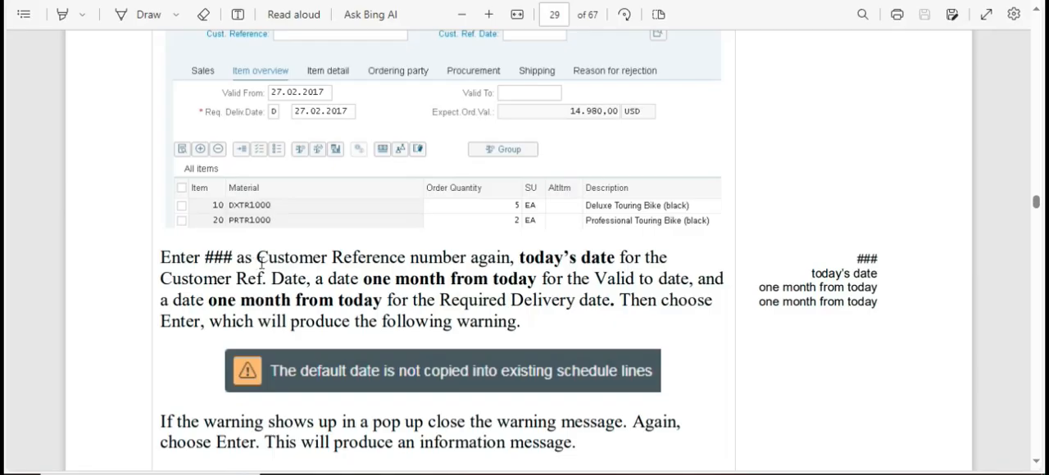
scroll(438, 242, down, 1)
key(alt+Tab)
key(alt+Tab)
key(alt+Tab)
key(alt+Tab)
scroll(389, 279, down, 3)
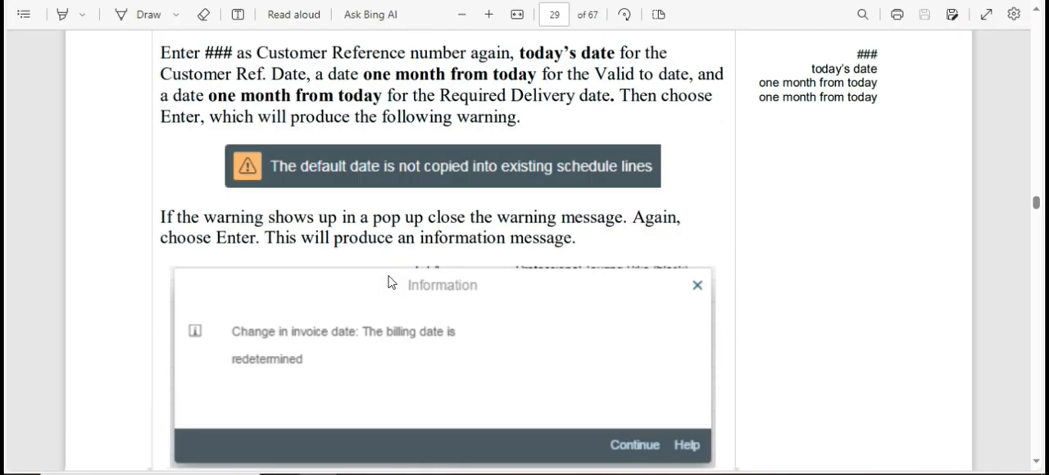
scroll(440, 344, down, 5)
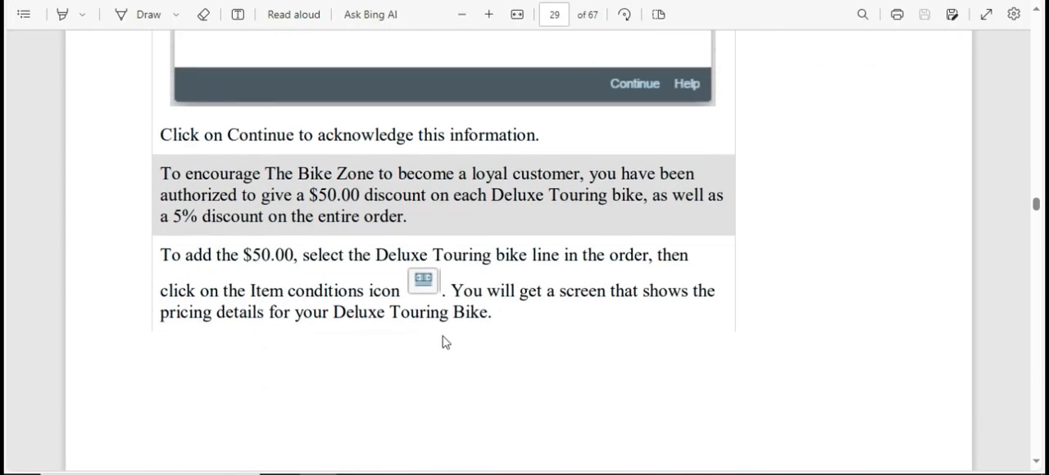
key(alt+Tab)
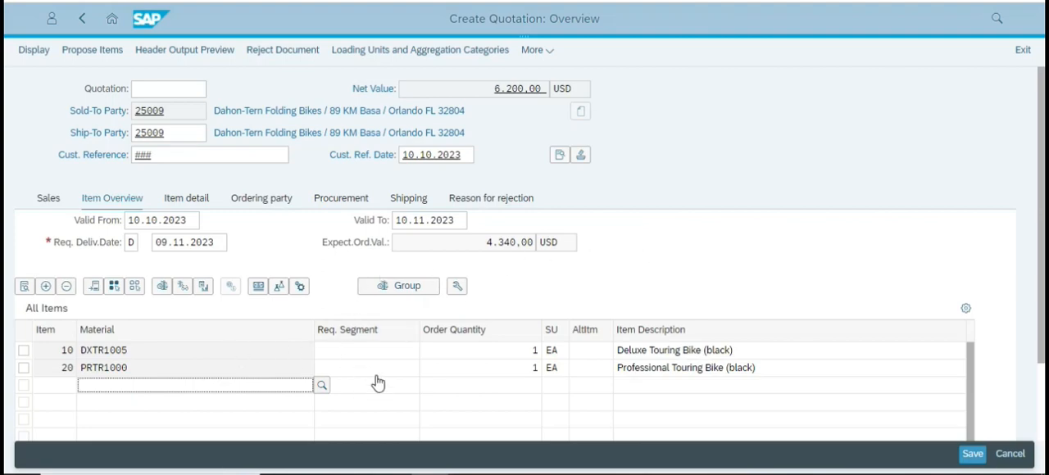
key(alt+Tab)
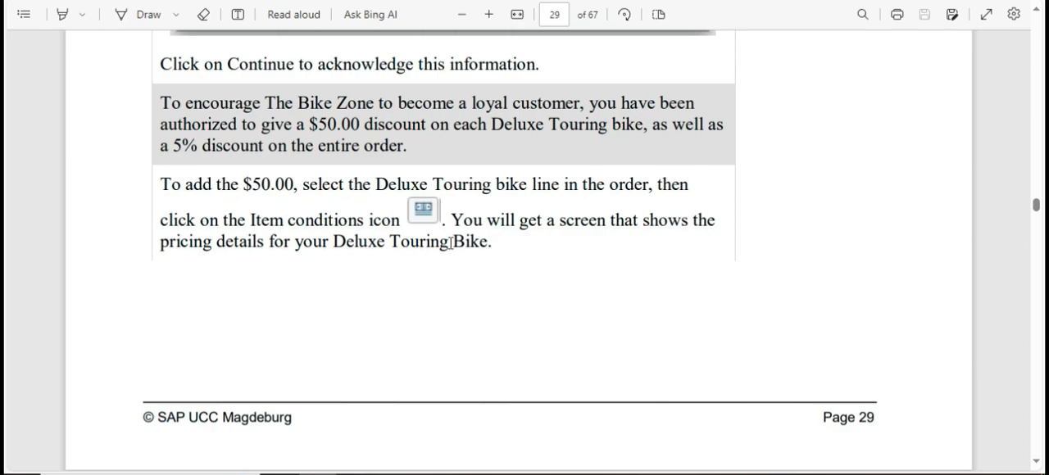
Switch to SAP and open the item conditions of the Deluxe Touring Bike in item 10.
key(alt+Tab)
click(258, 287)
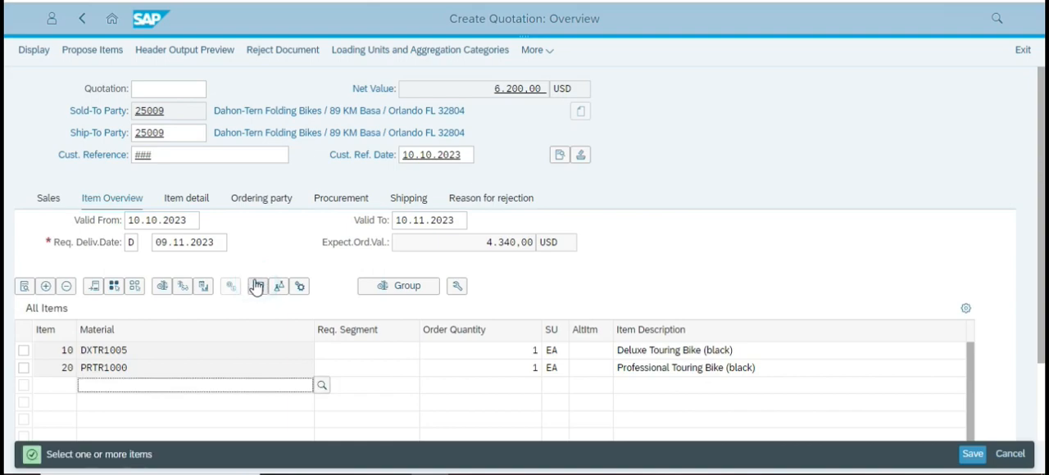
click(24, 350)
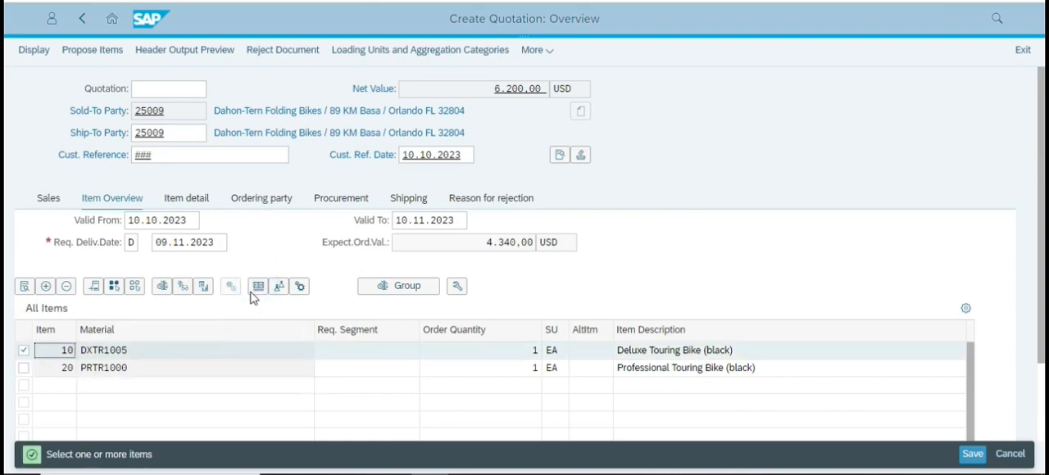
click(258, 286)
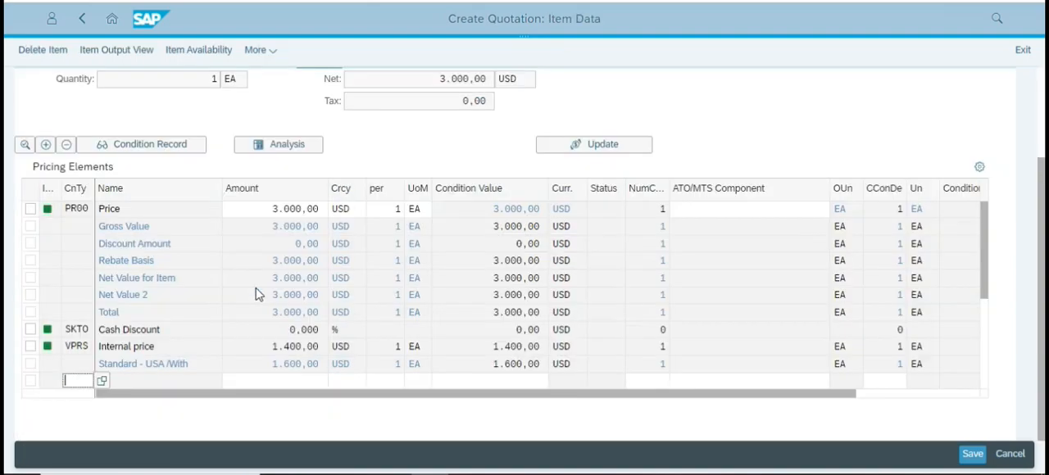
Look up the material discount in the case study and add condition type K004 with amount 50 to the Deluxe Touring Bike's pricing elements.
key(alt+Tab)
scroll(361, 353, down, 10)
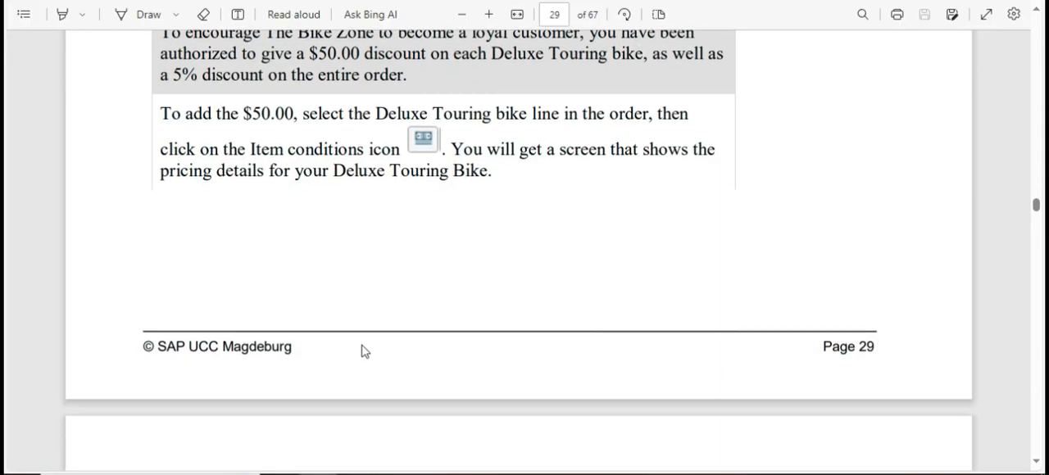
scroll(455, 258, up, 3)
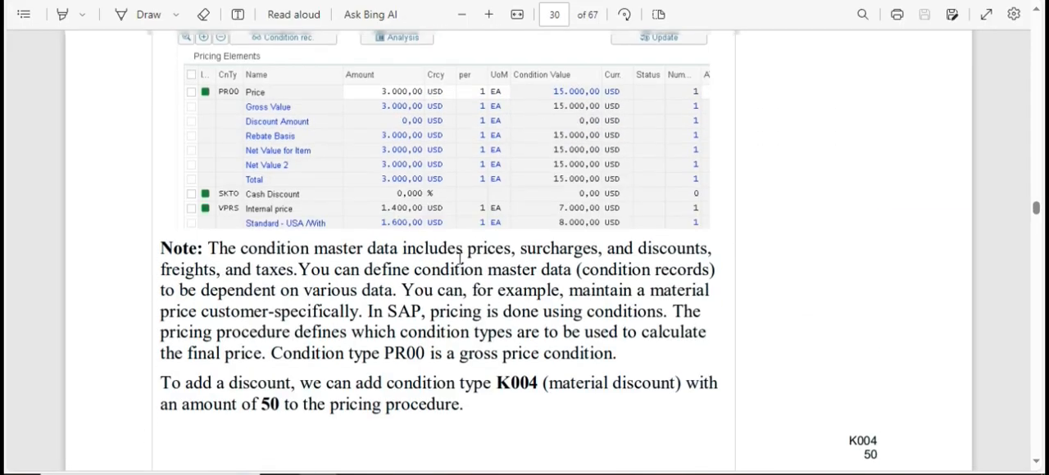
key(alt+Tab)
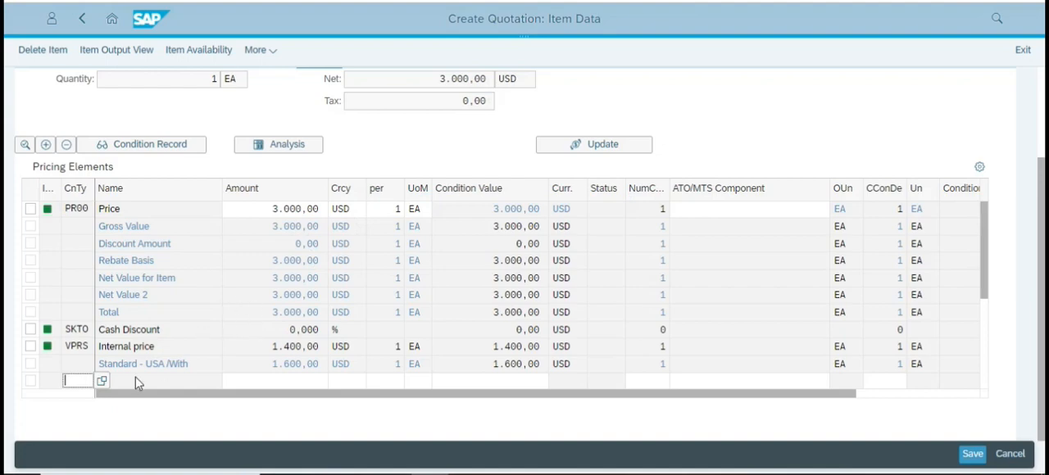
click(80, 382)
key(Return)
click(300, 249)
text(50)
key(Return)
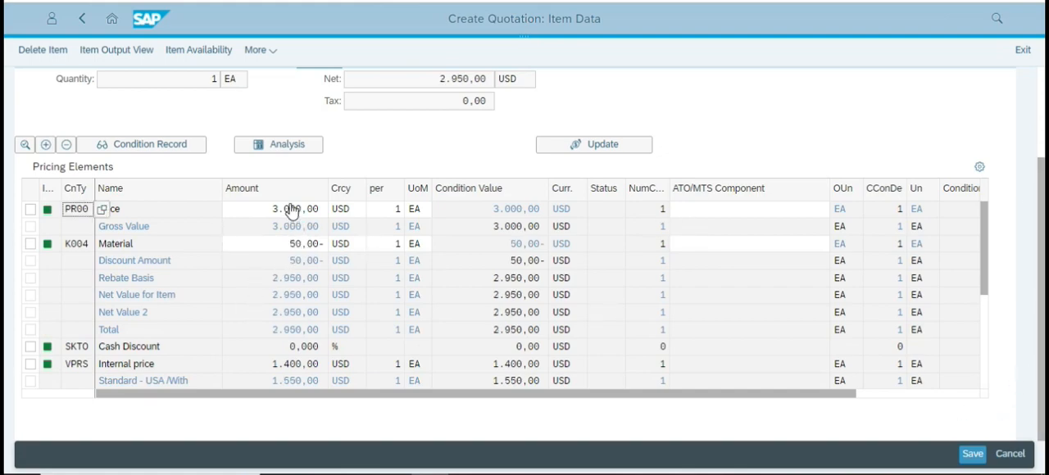
Look up the instructions following the item discount in the case study, and return from the item data to the quotation overview.
key(alt+Tab)
scroll(440, 267, down, 8)
scroll(440, 264, down, 10)
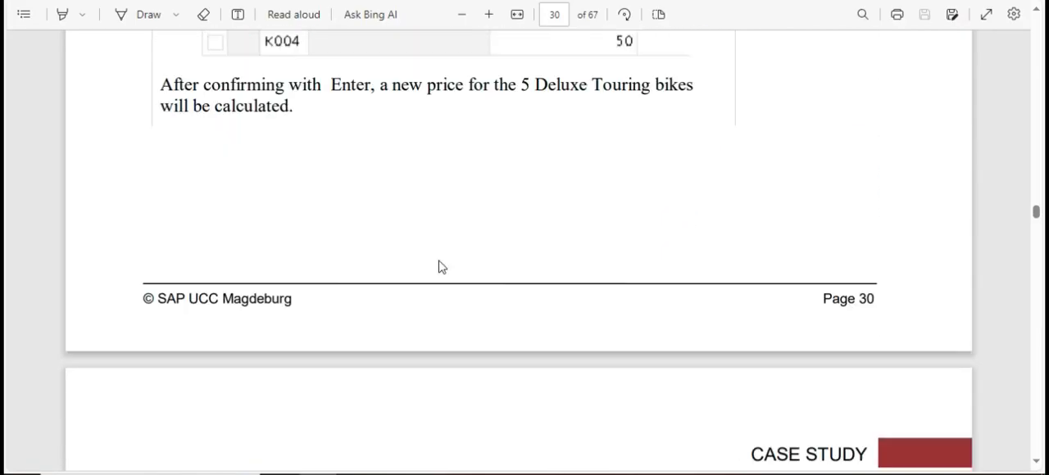
scroll(440, 266, down, 3)
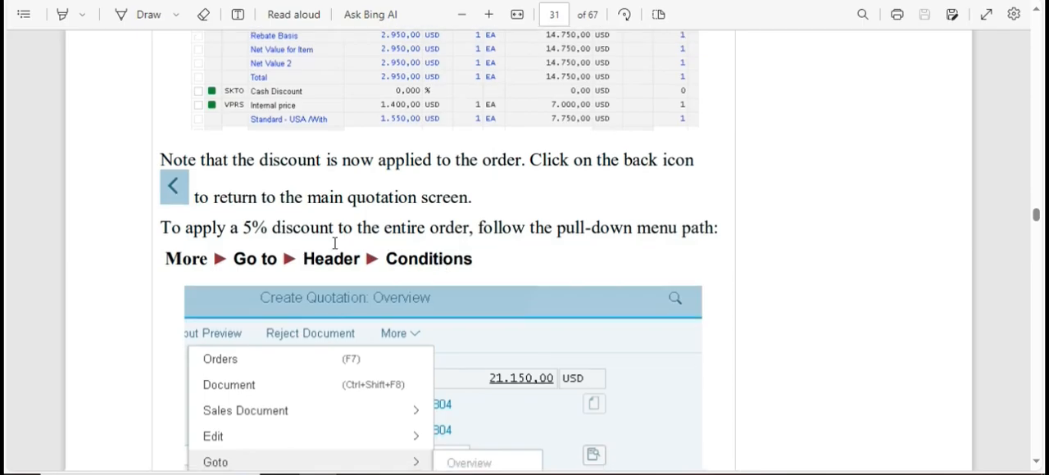
key(alt+Tab)
click(78, 25)
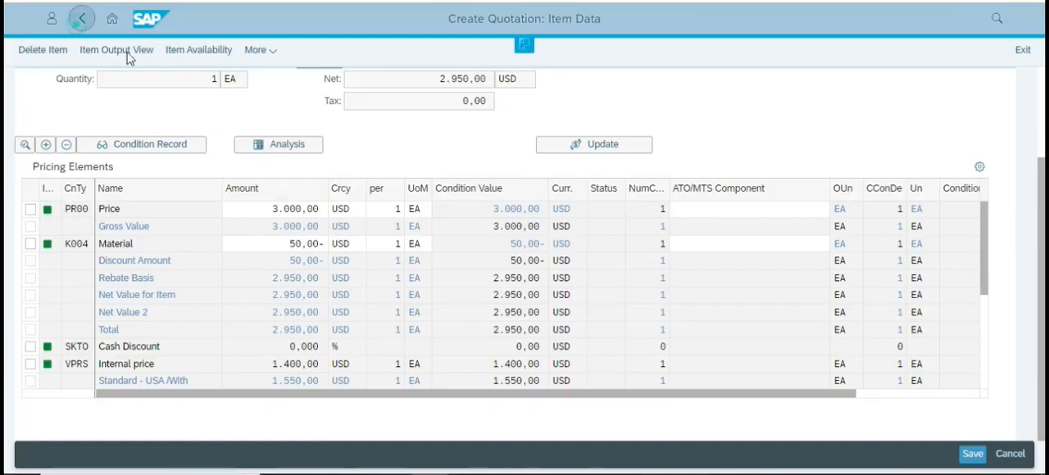
Check the case study's path for the order-wide discount and open the quotation's header conditions in SAP.
key(alt+Tab)
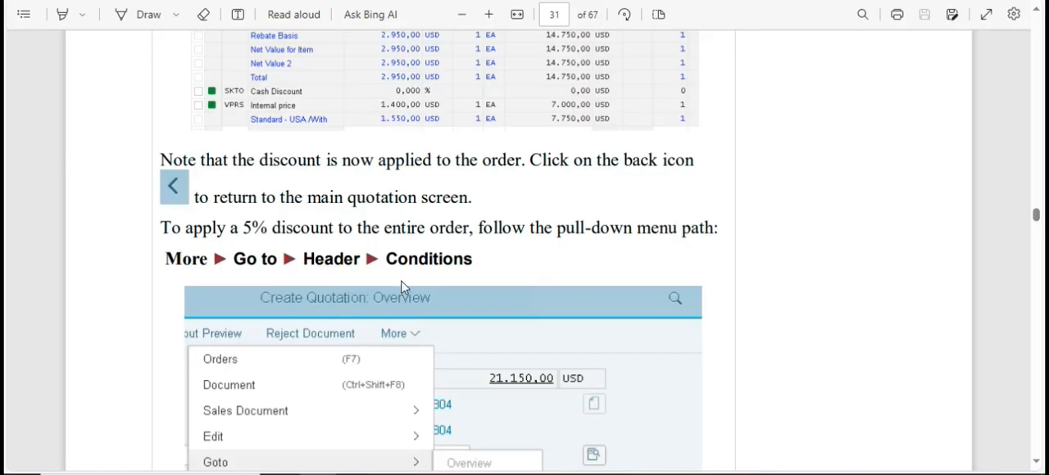
scroll(398, 251, down, 3)
scroll(399, 251, up, 1)
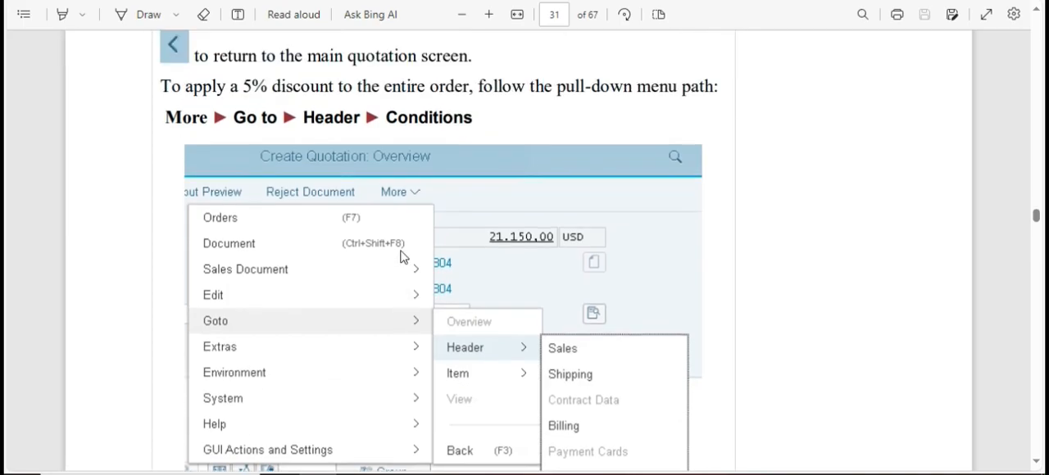
scroll(402, 255, down, 3)
key(alt+Tab)
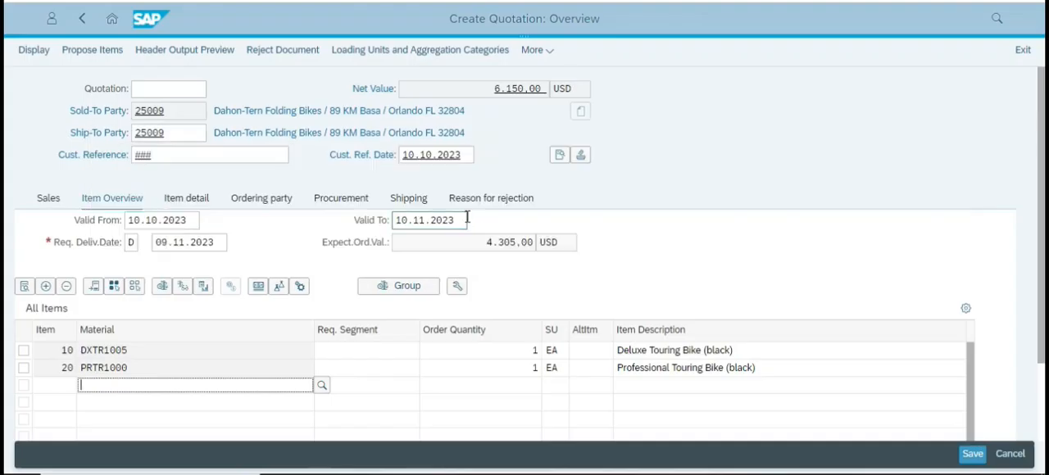
click(545, 54)
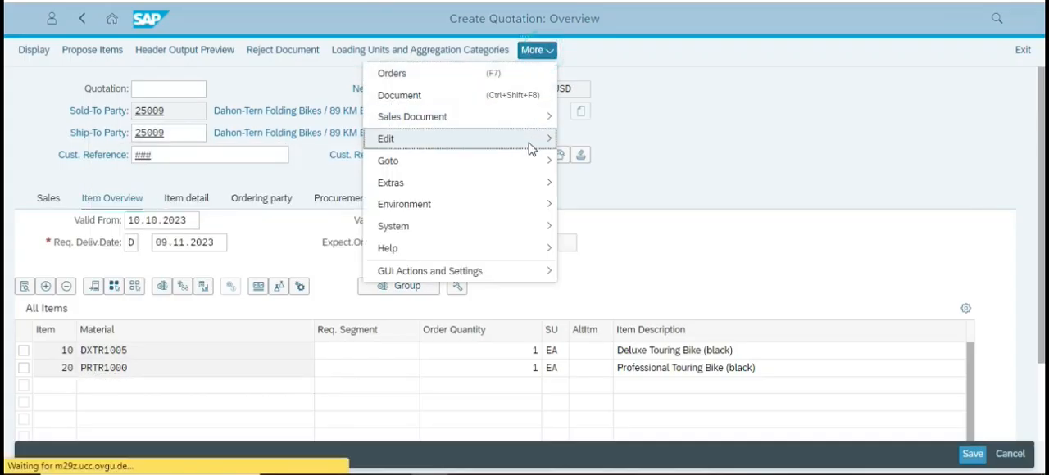
mouse_move(531, 166)
mouse_move(621, 183)
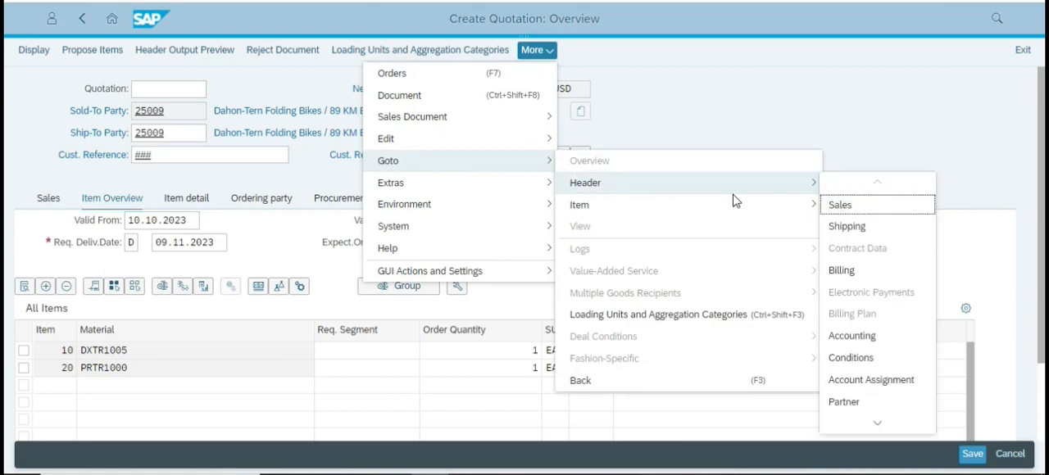
click(865, 357)
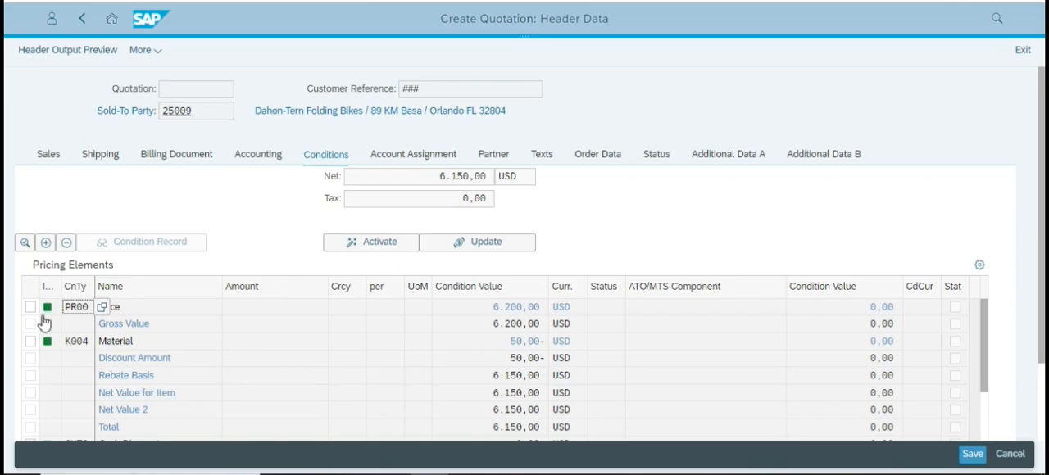
Look up the 5% discount in the case study and add condition type RA00 to the quotation header's pricing elements.
scroll(131, 387, down, 1)
key(alt+Tab)
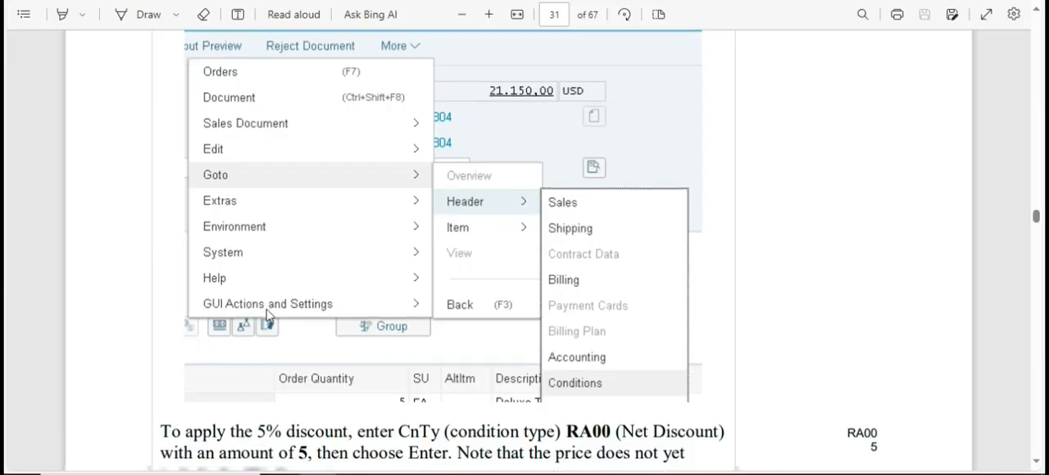
scroll(270, 316, down, 5)
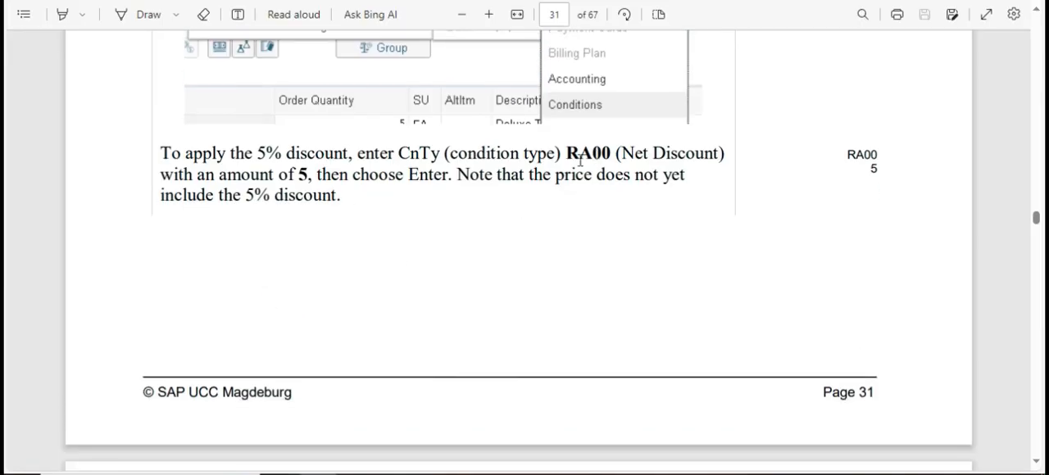
key(alt+Tab)
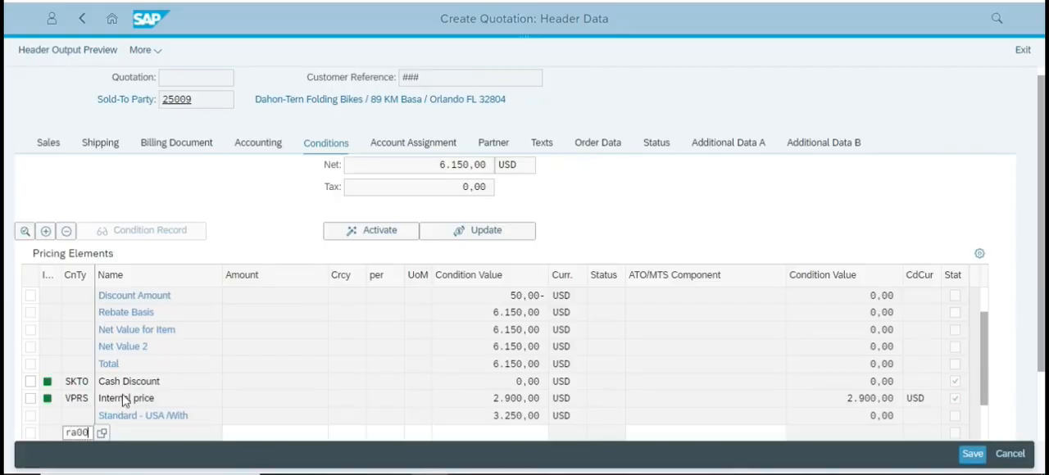
text(ra00)
key(Return)
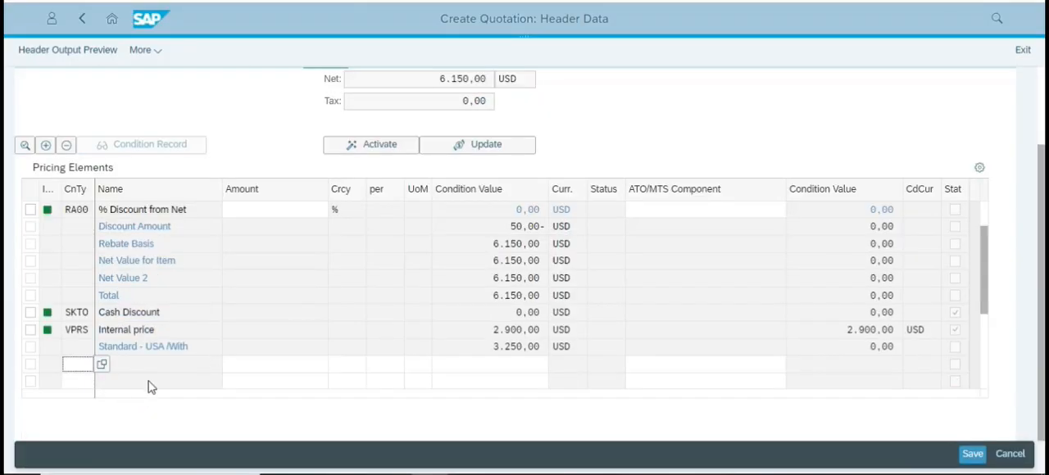
Set the RA00 net discount amount to 5 and activate it in the header pricing.
click(294, 211)
text(5)
key(Return)
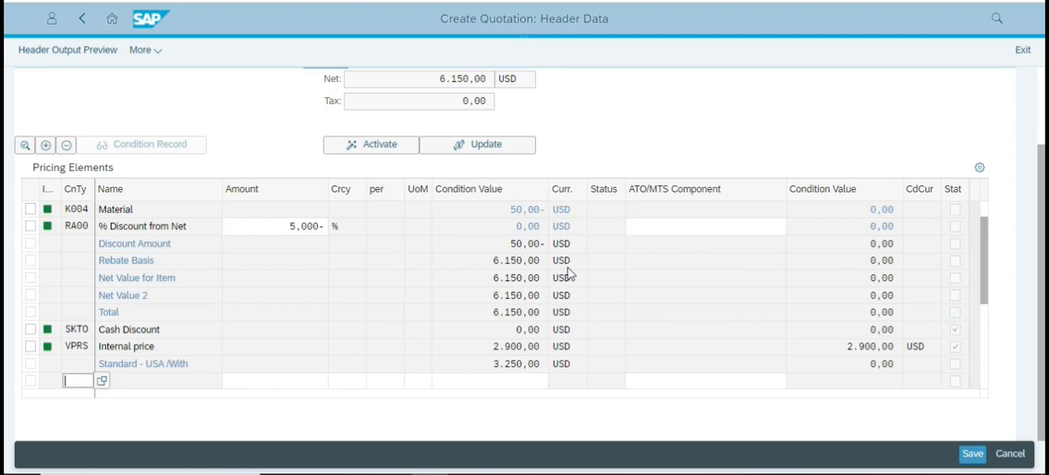
click(381, 144)
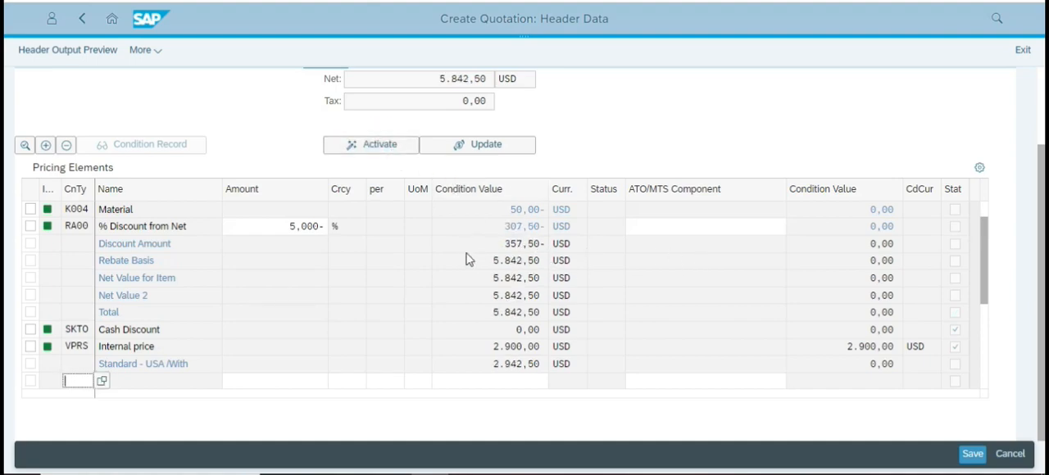
Check the case study's instructions for applying the 5% discount, and save the quotation in SAP.
key(alt+Tab)
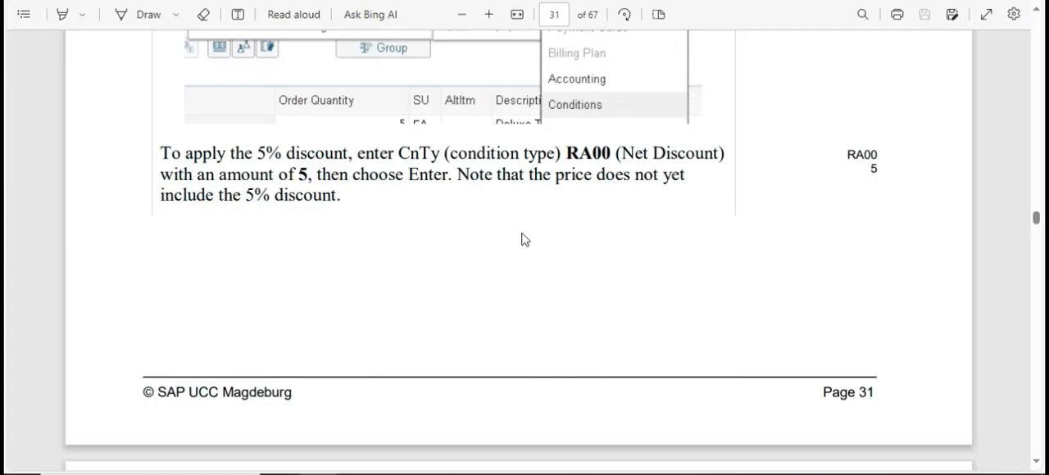
scroll(517, 234, up, 3)
scroll(505, 223, down, 5)
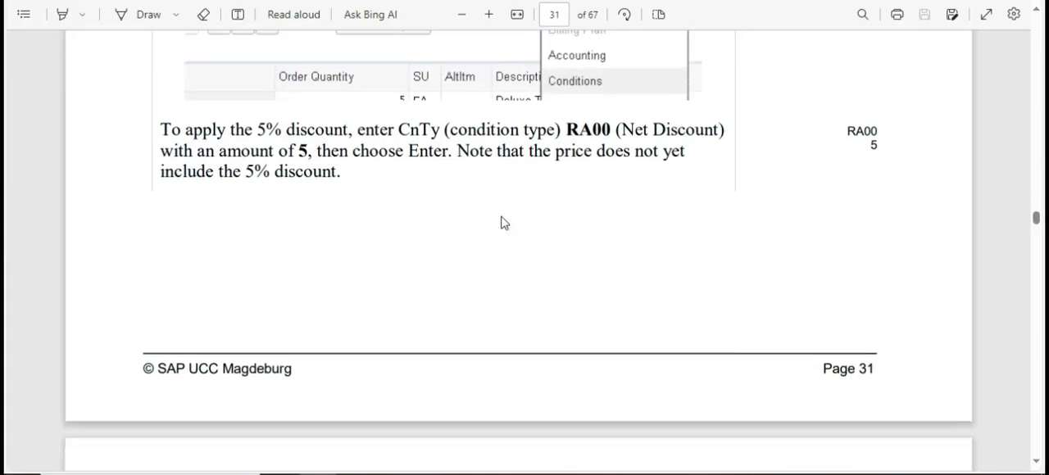
scroll(513, 203, down, 2)
scroll(513, 202, up, 2)
scroll(514, 201, down, 4)
scroll(514, 201, down, 5)
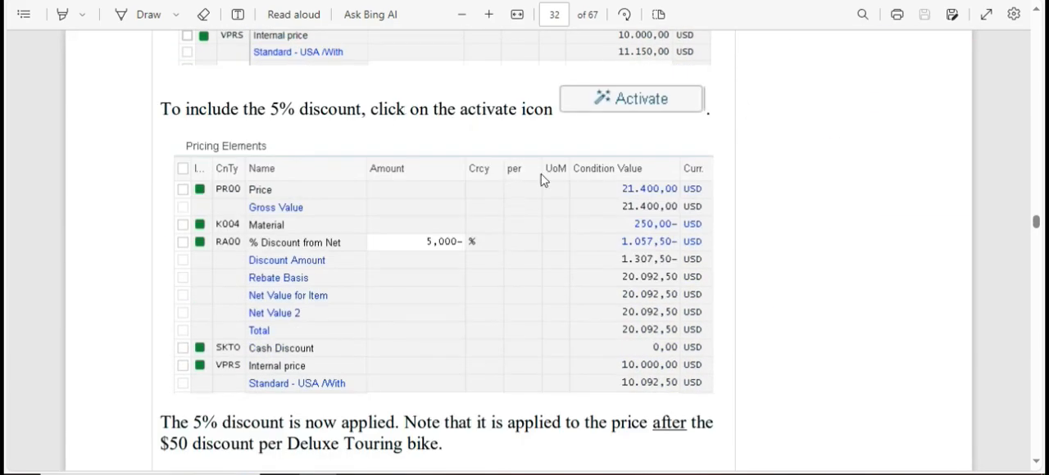
scroll(402, 141, down, 5)
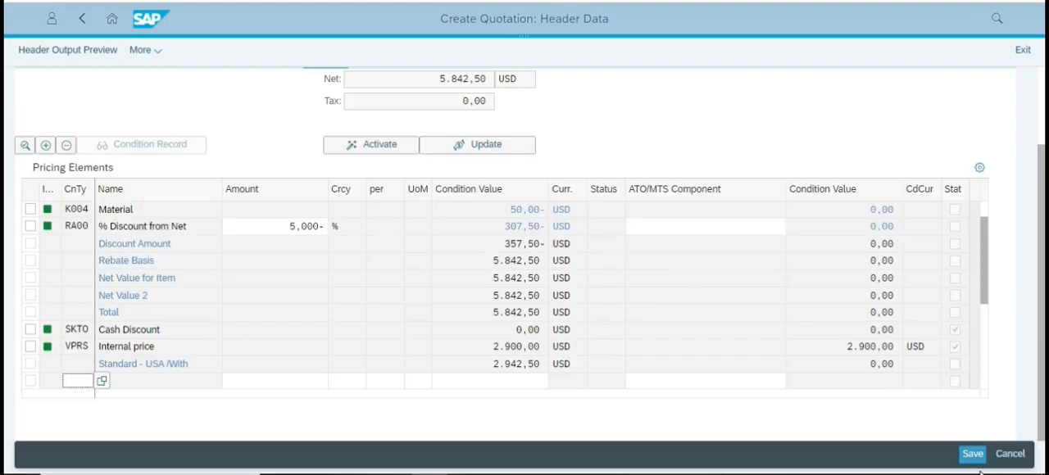
click(972, 455)
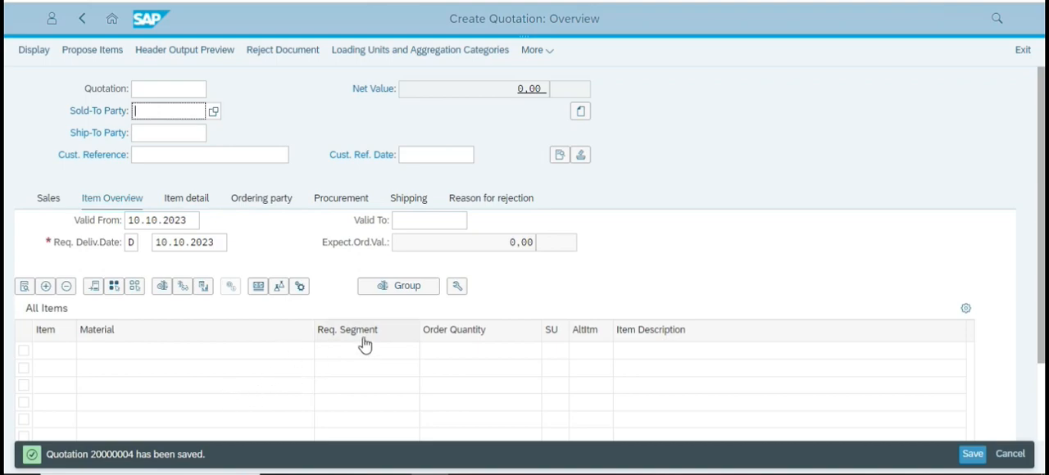
Read the start of Step 6 in the case study and return to the SAP Fiori home page, discarding unsaved data.
key(alt+Tab)
scroll(442, 262, down, 9)
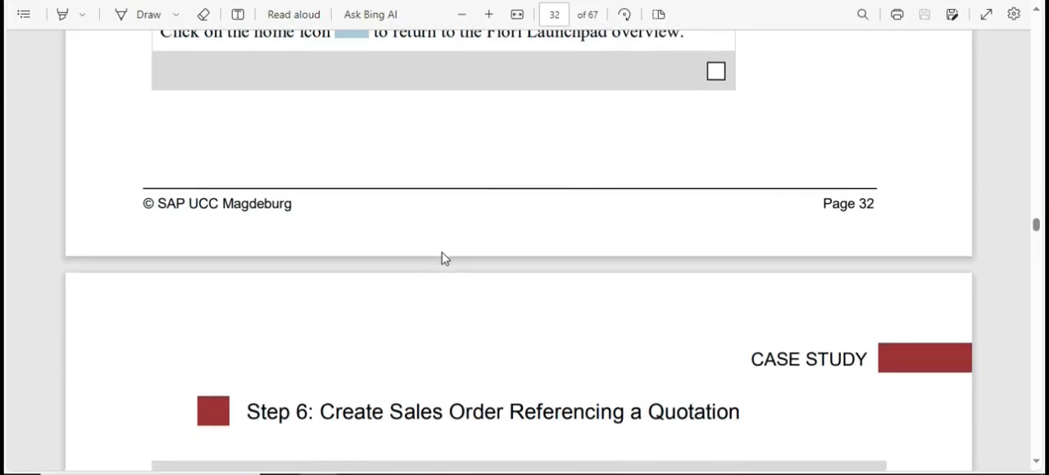
scroll(444, 256, up, 3)
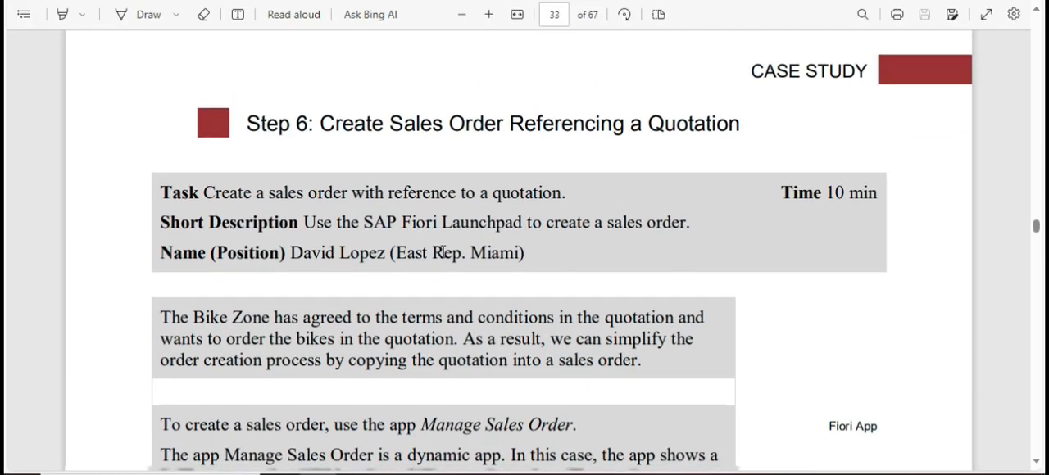
scroll(467, 246, down, 6)
scroll(471, 236, down, 3)
scroll(471, 237, up, 4)
scroll(471, 237, down, 2)
key(alt+Tab)
click(112, 18)
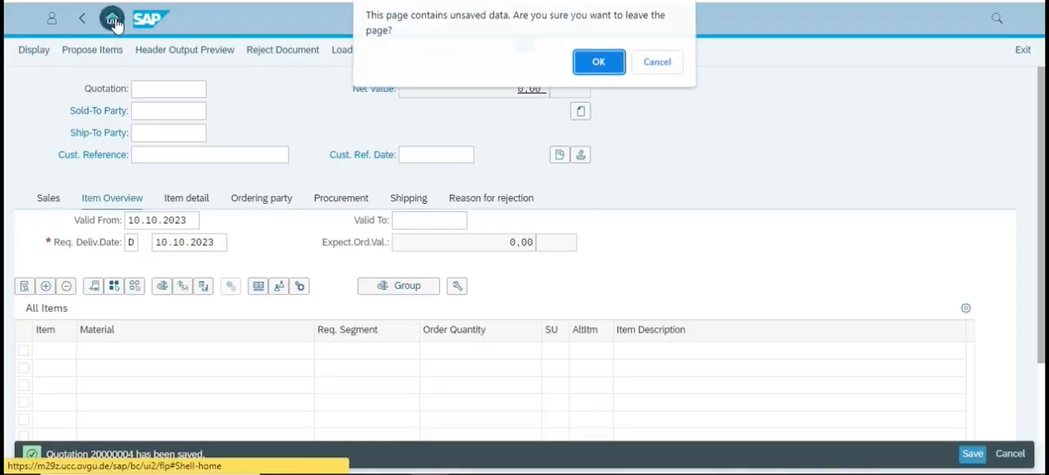
click(596, 61)
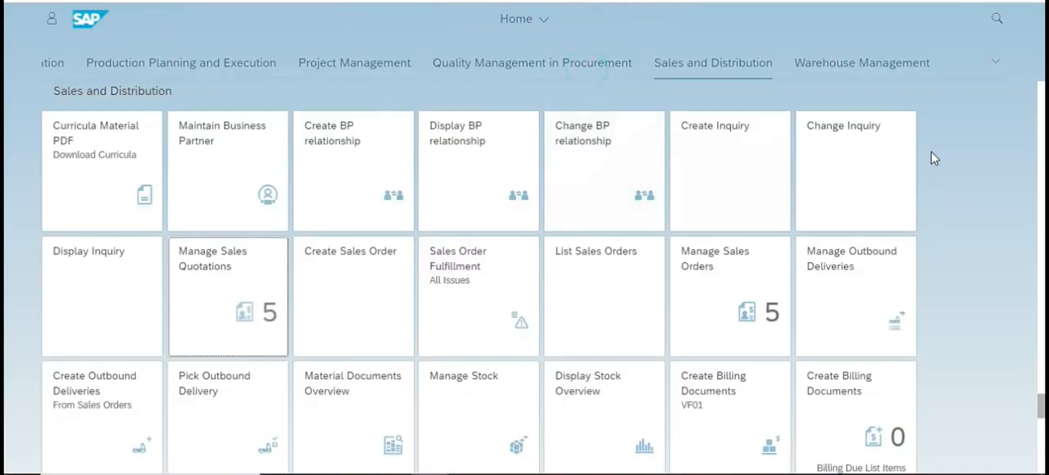
Search the launchpad for "sales", check the required app in the case study, and open Manage Sales Orders.
key(ctrl+f)
text(sales)
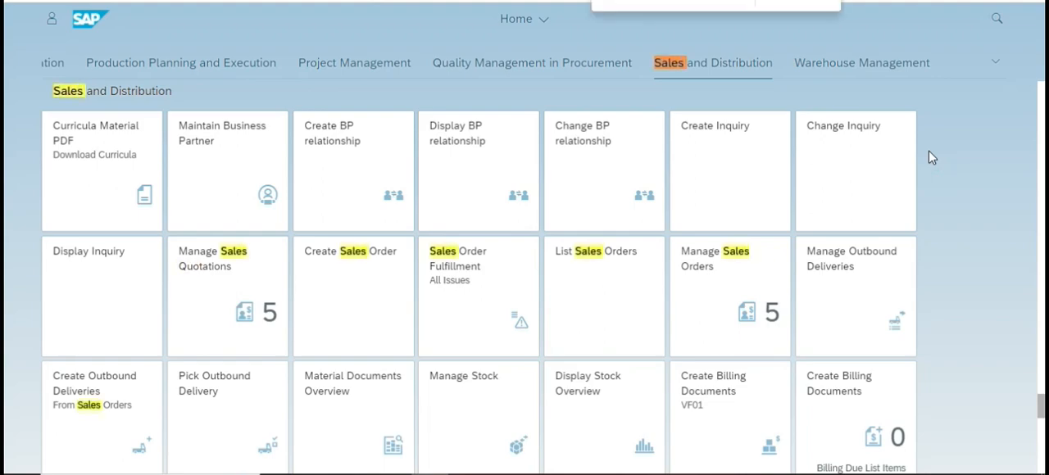
key(alt+Tab)
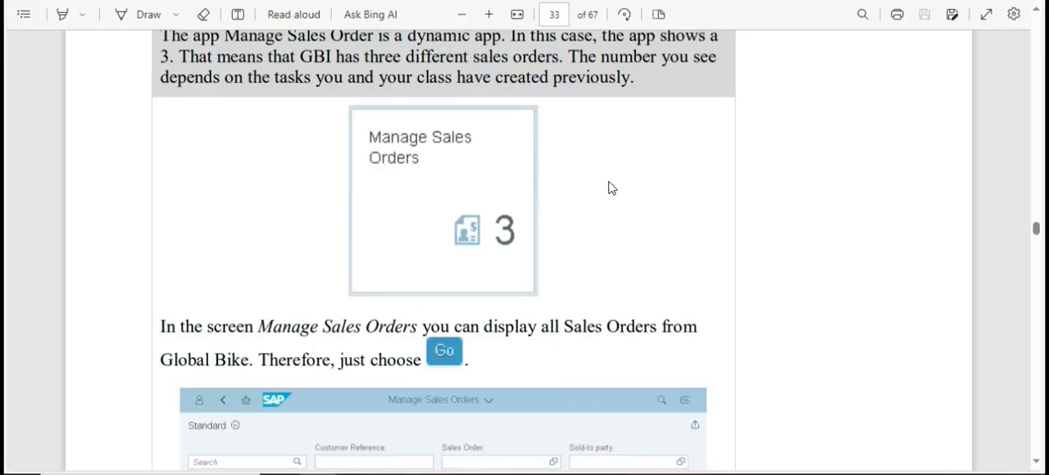
key(alt+Tab)
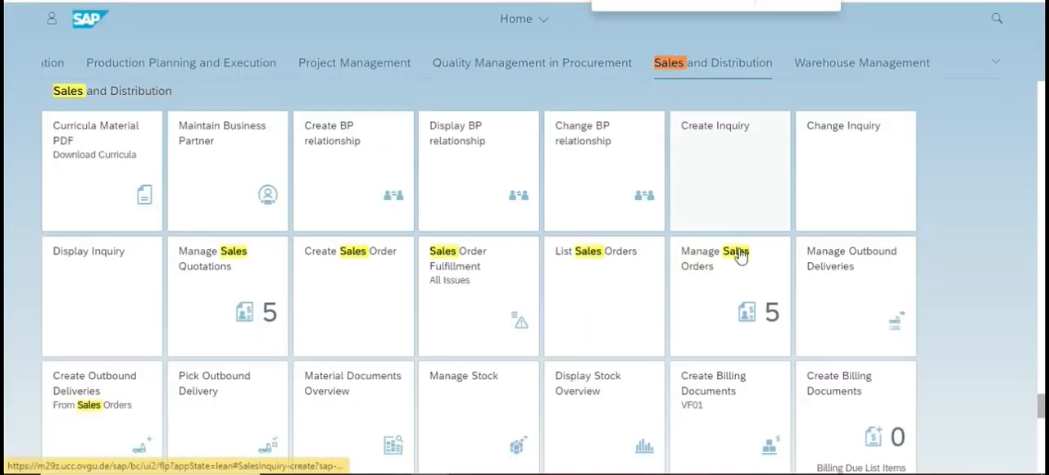
click(718, 282)
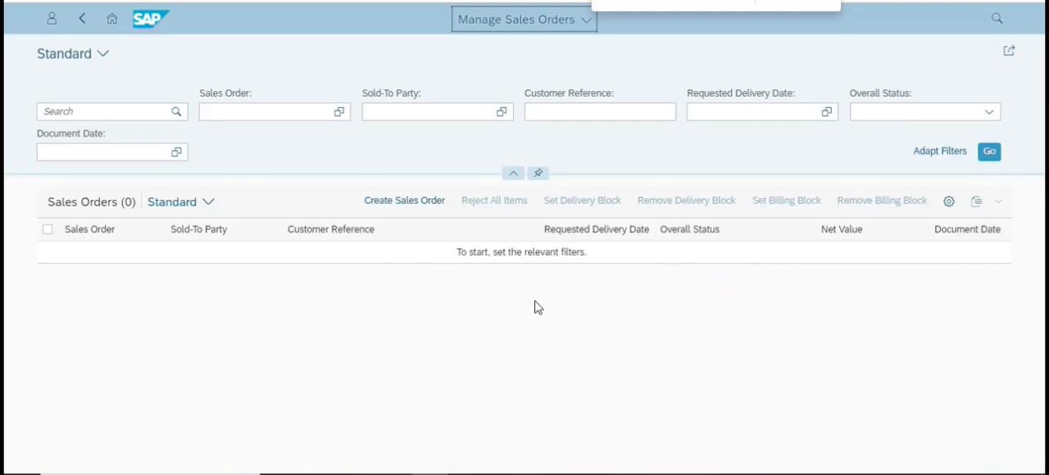
Check the case study's next instruction and list all existing sales orders without setting any filters.
key(alt+Tab)
scroll(531, 305, down, 5)
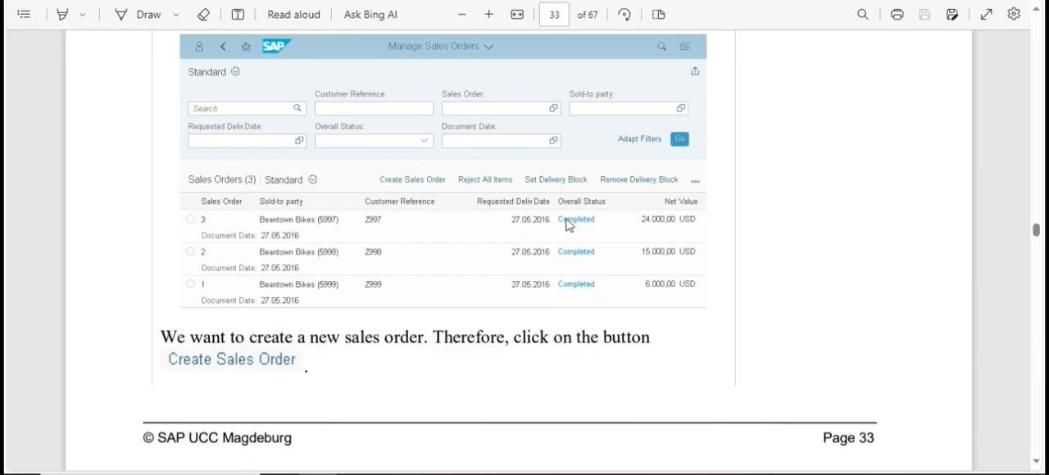
key(alt+Tab)
click(988, 153)
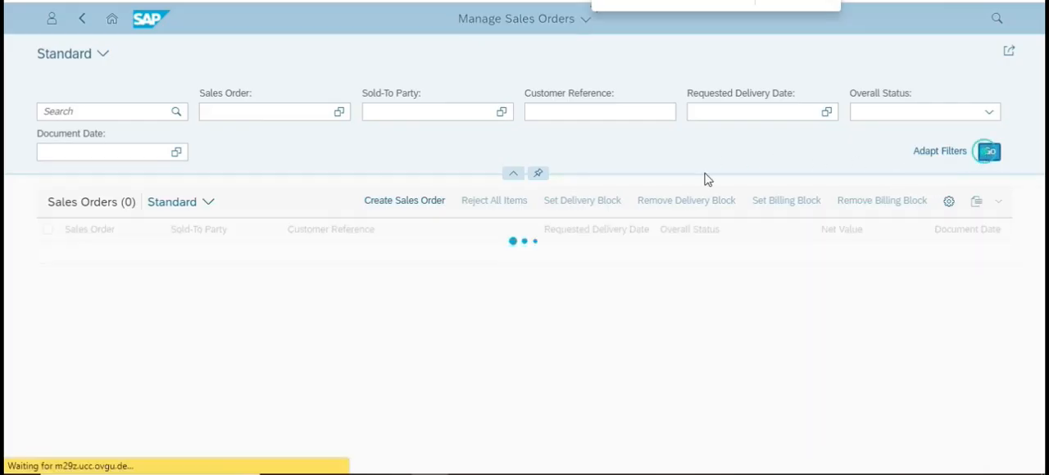
click(312, 400)
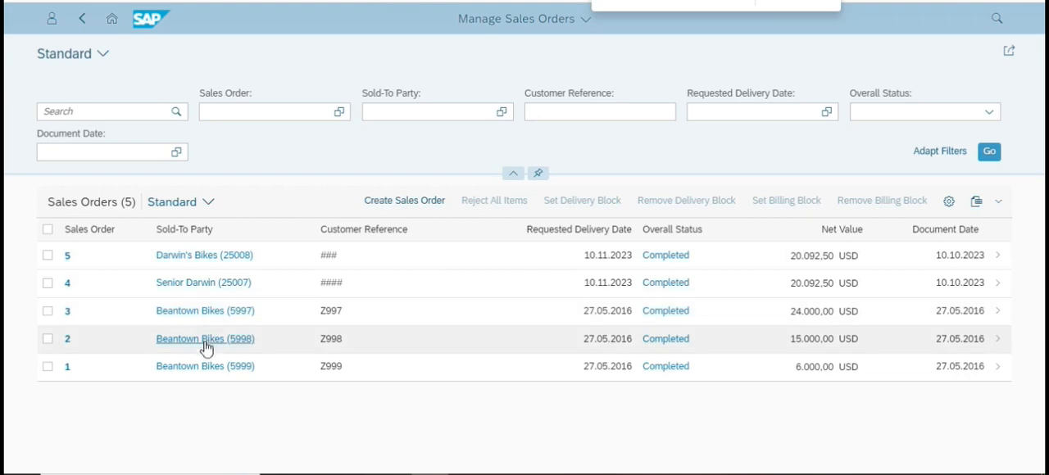
click(197, 399)
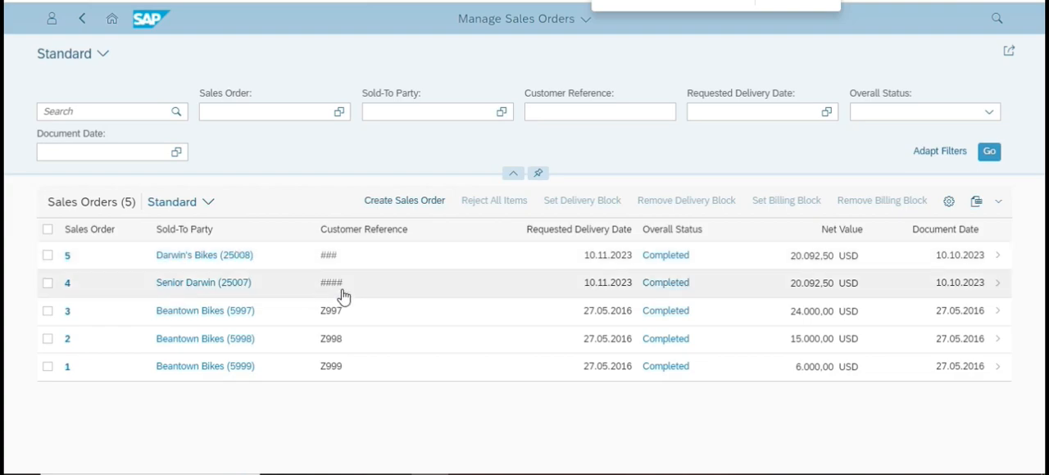
Look up the instruction following the sales order list in the case study and start creating a new sales order in SAP.
key(alt+Tab)
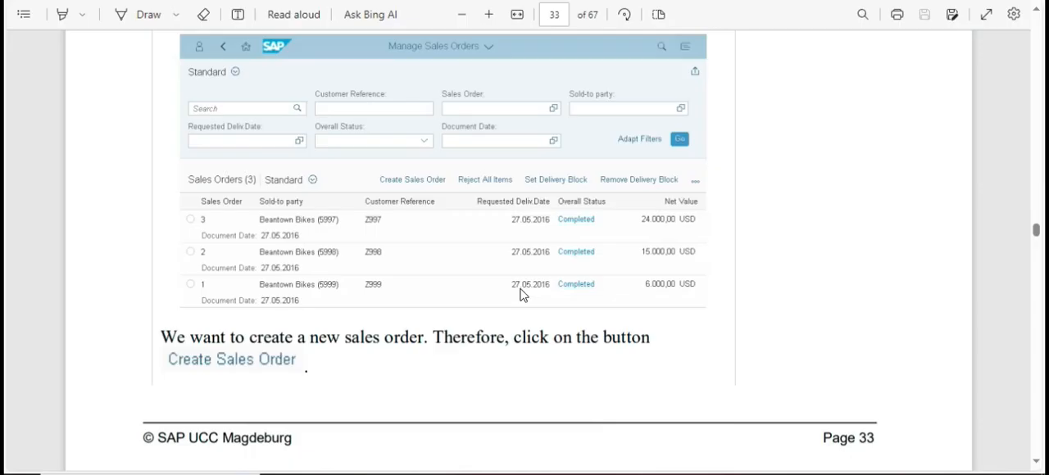
scroll(502, 279, down, 1)
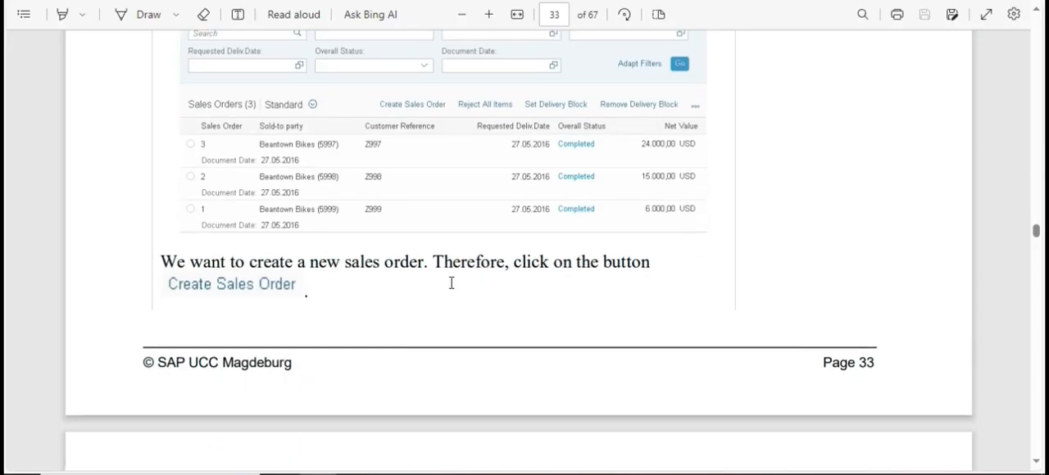
key(alt+Tab)
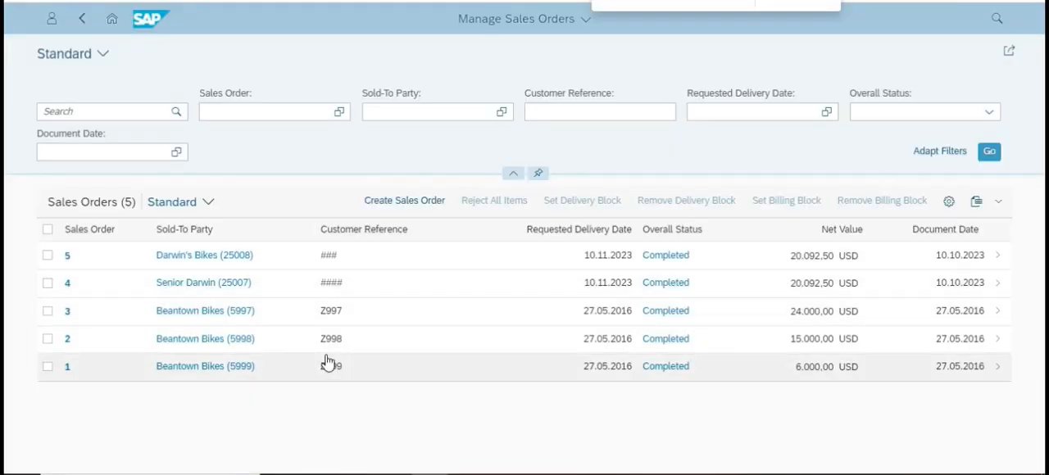
key(alt+Tab)
key(alt+Tab)
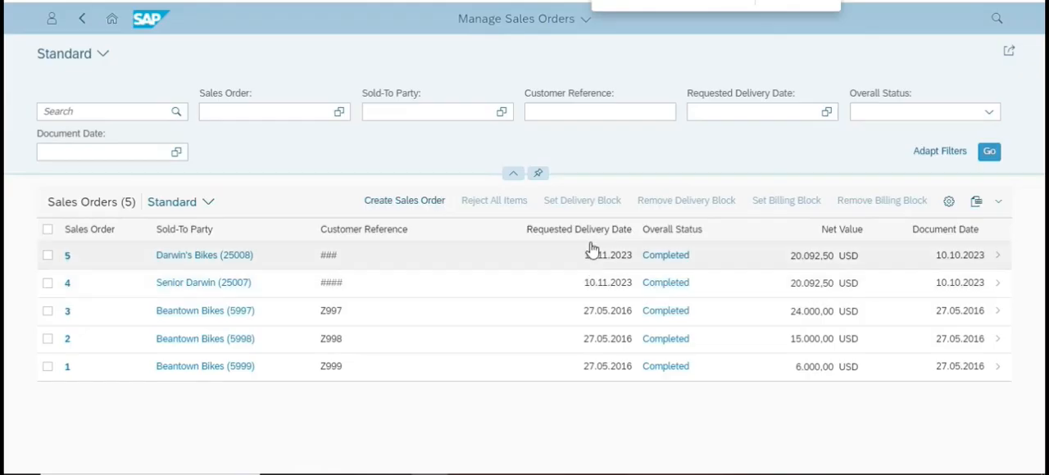
click(416, 204)
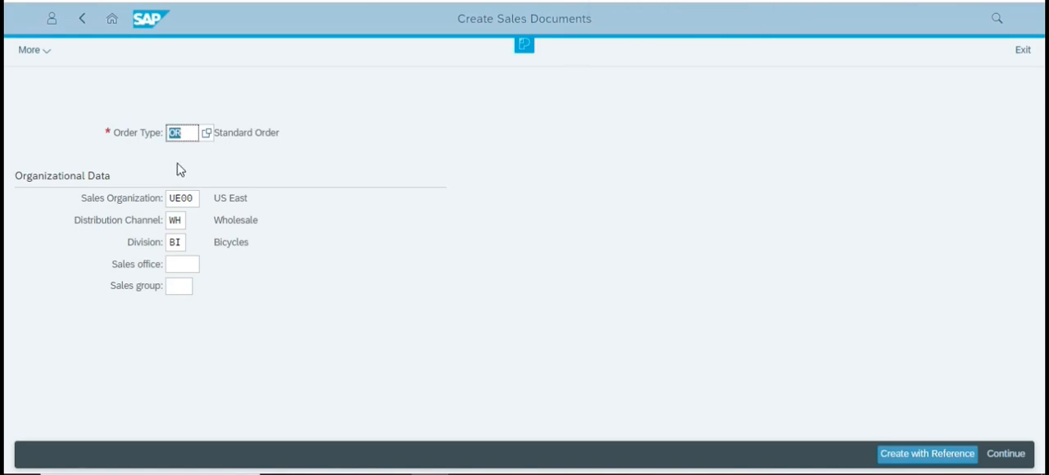
Create a standard order of type OR by entering the saved quotation's number as reference and copying it.
click(187, 134)
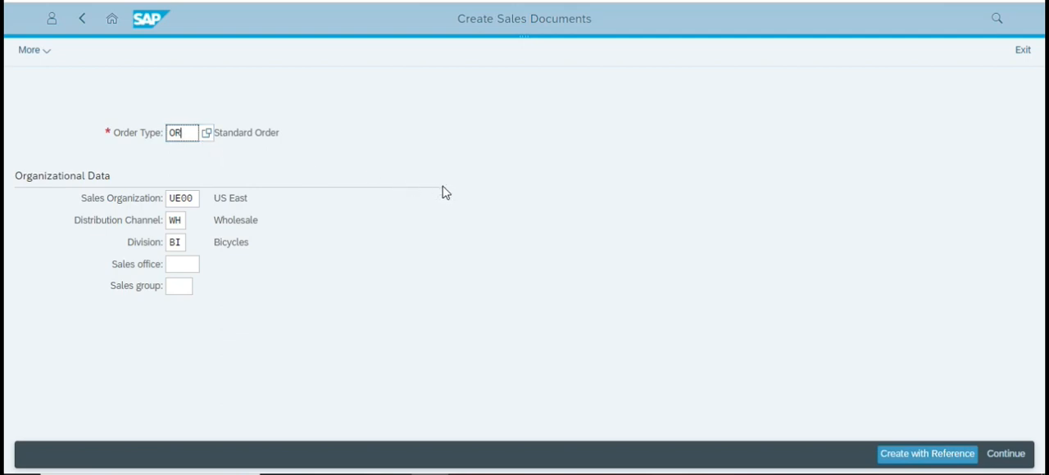
click(928, 462)
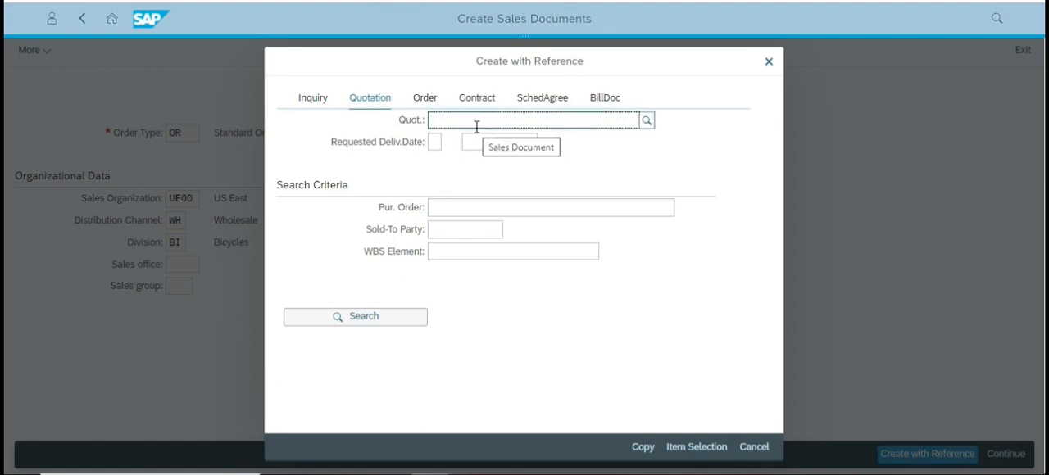
text(20000004)
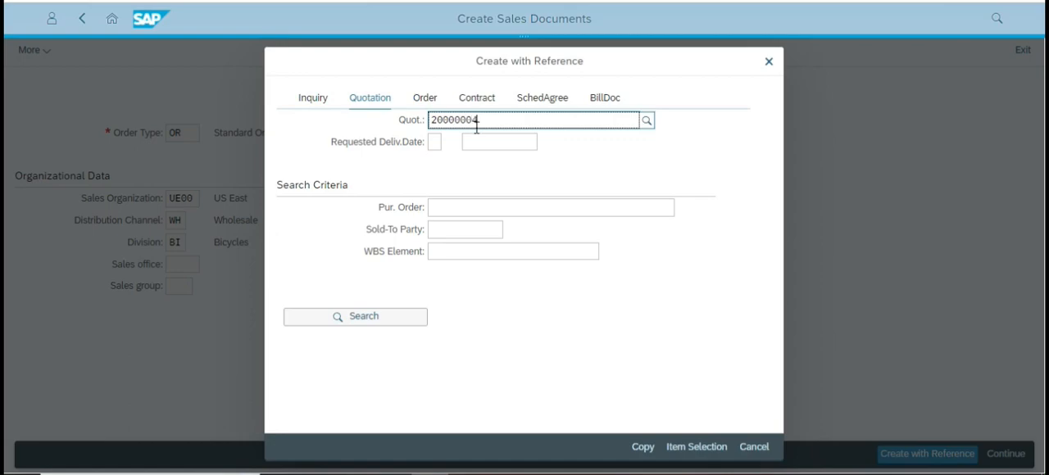
click(307, 182)
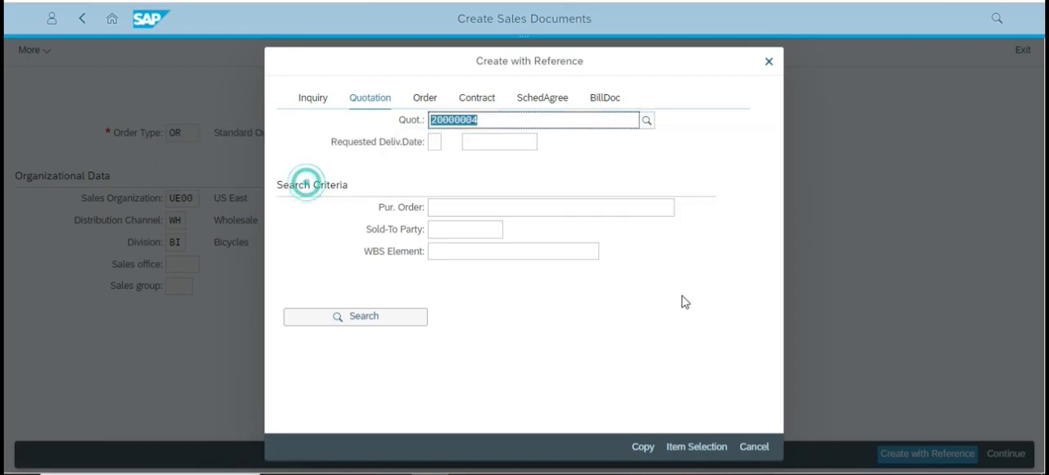
click(644, 446)
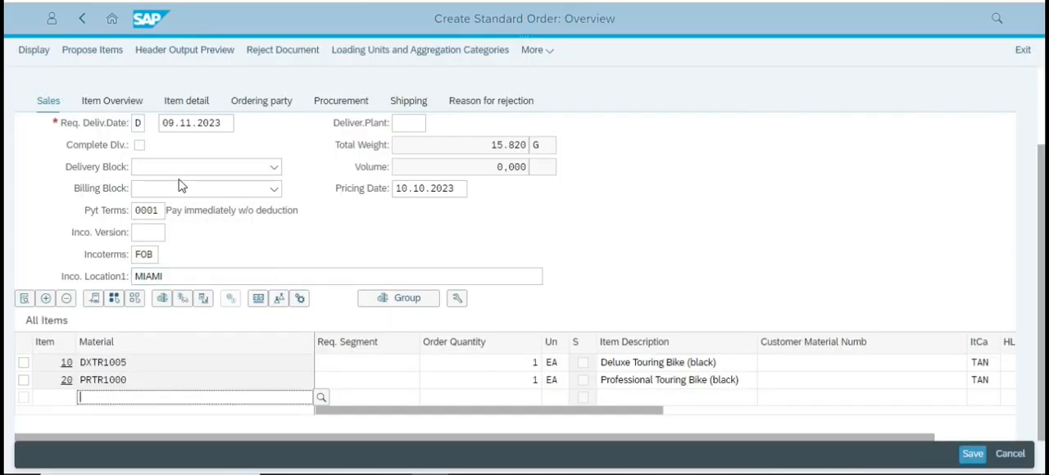
Enter ### as the sales order's customer reference and set the customer reference date to 10.10.2023.
scroll(229, 179, up, 1)
scroll(227, 168, up, 1)
click(168, 156)
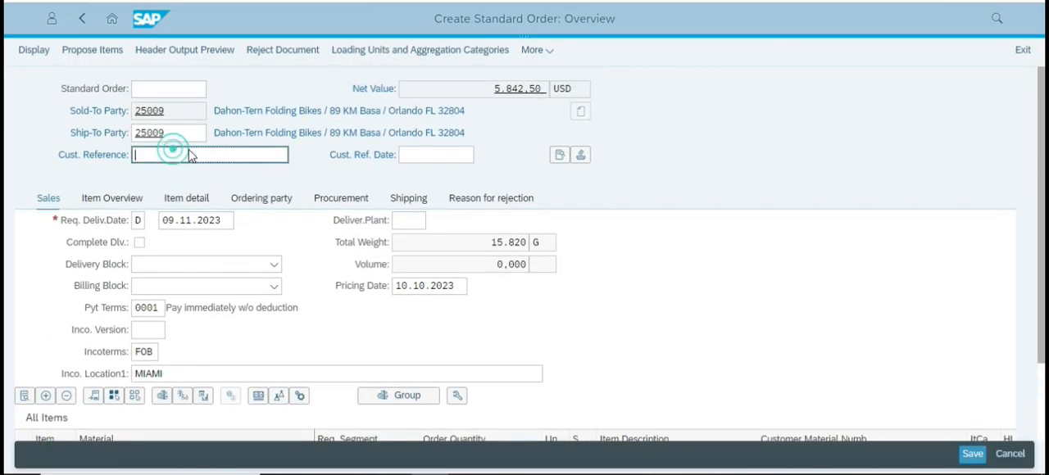
text(###)
click(414, 156)
click(481, 155)
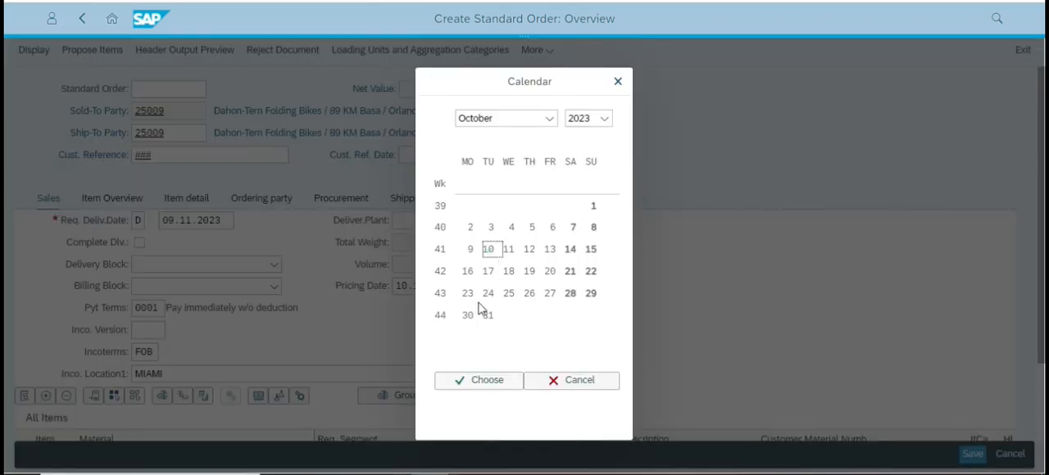
click(469, 380)
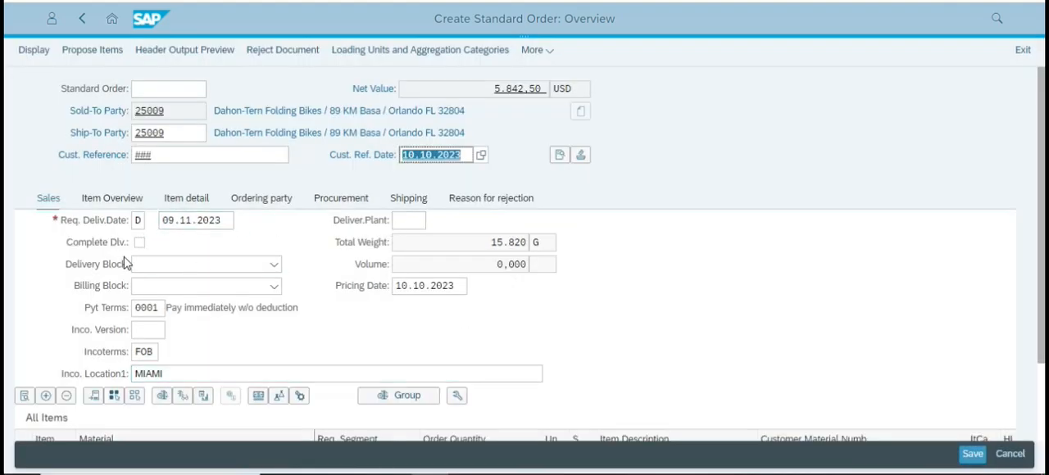
scroll(458, 317, down, 1)
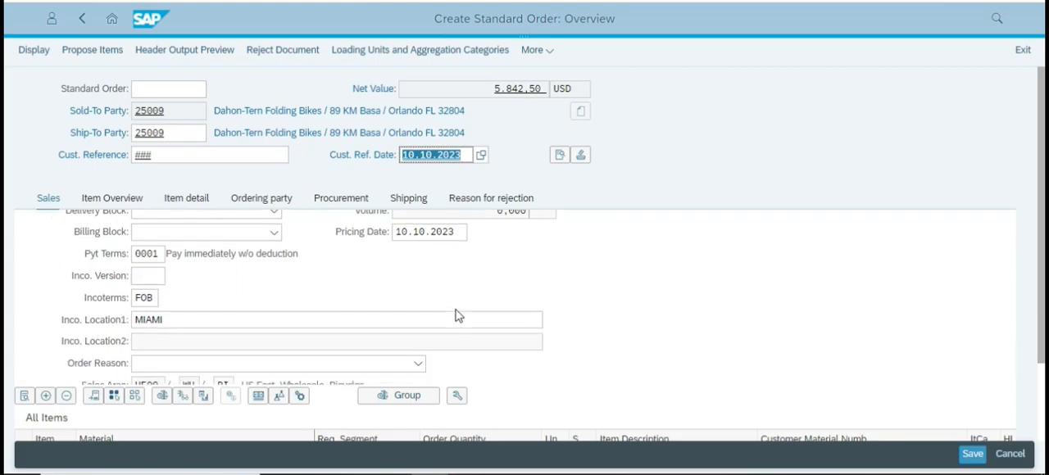
Read through the case study's instructions on creating the order with reference, filling in the reference fields and saving.
key(alt+Tab)
scroll(541, 342, down, 3)
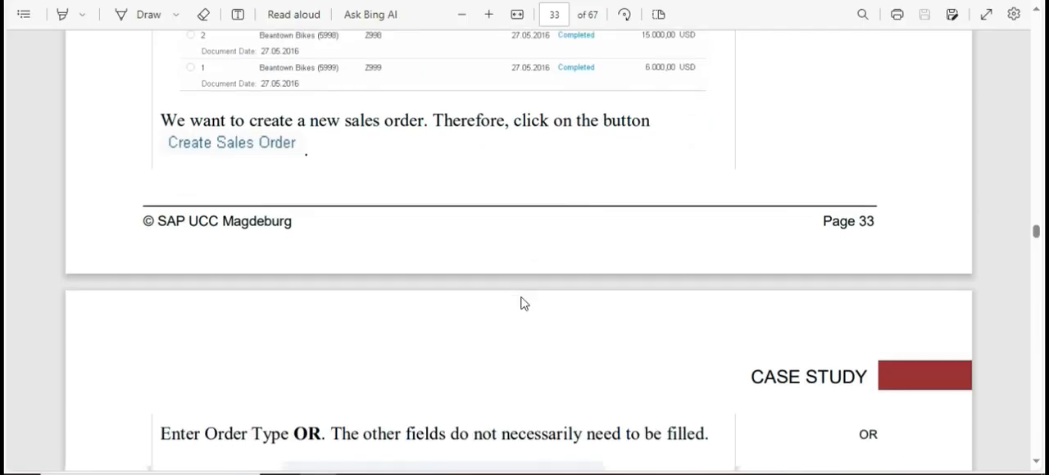
scroll(525, 304, down, 9)
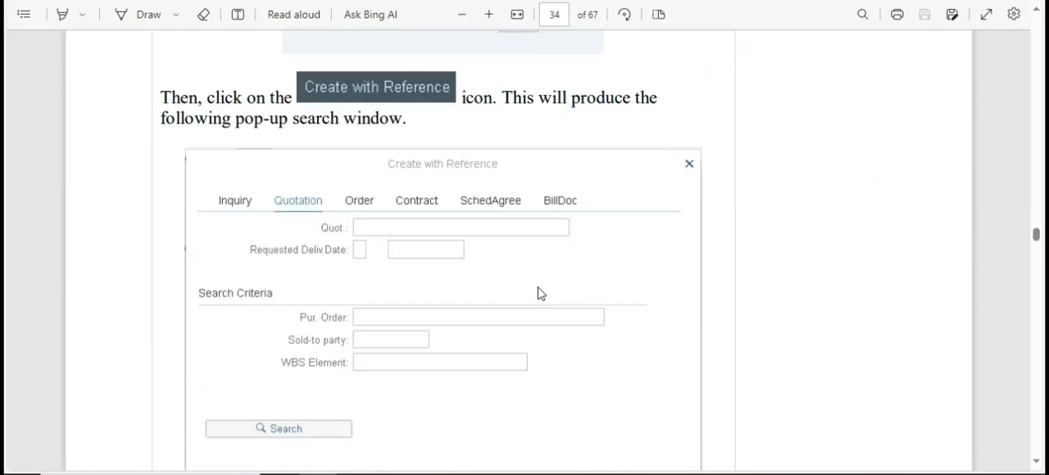
scroll(539, 292, down, 10)
scroll(541, 290, up, 2)
scroll(541, 287, down, 8)
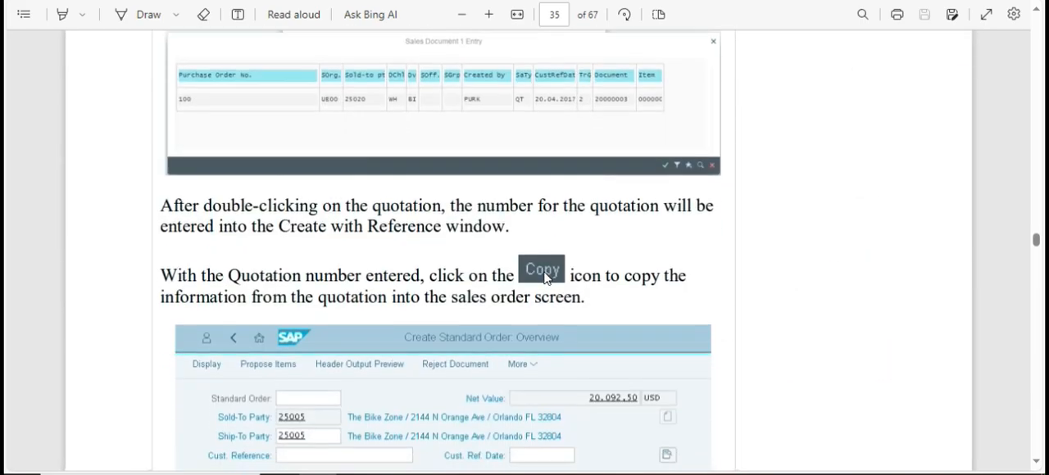
scroll(352, 147, up, 7)
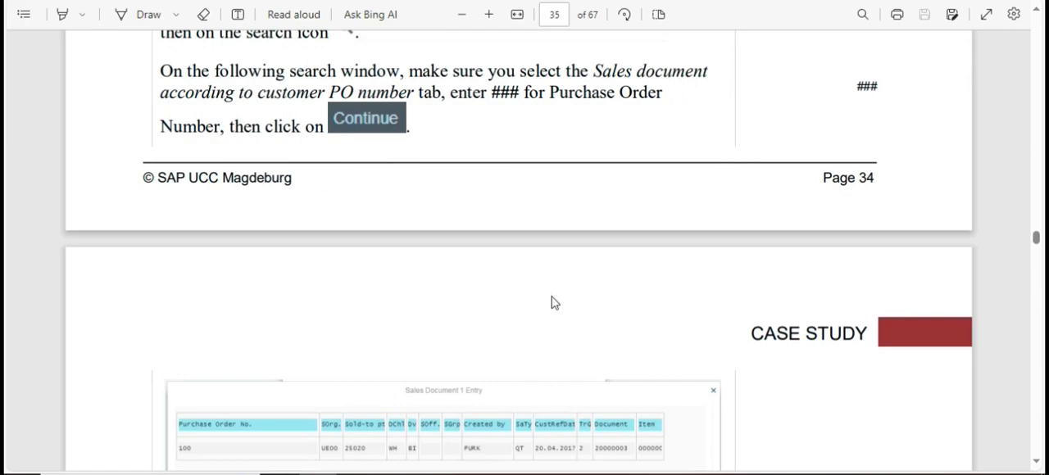
scroll(504, 306, down, 5)
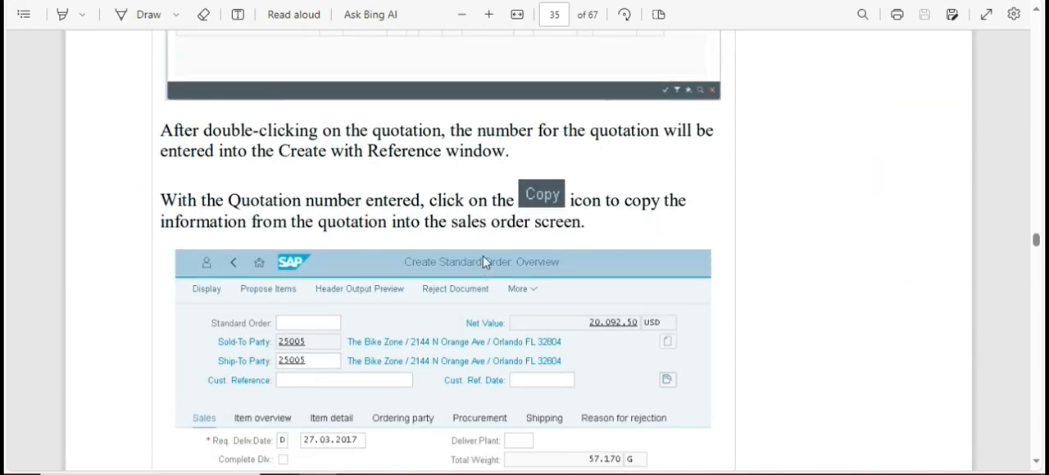
scroll(472, 254, down, 4)
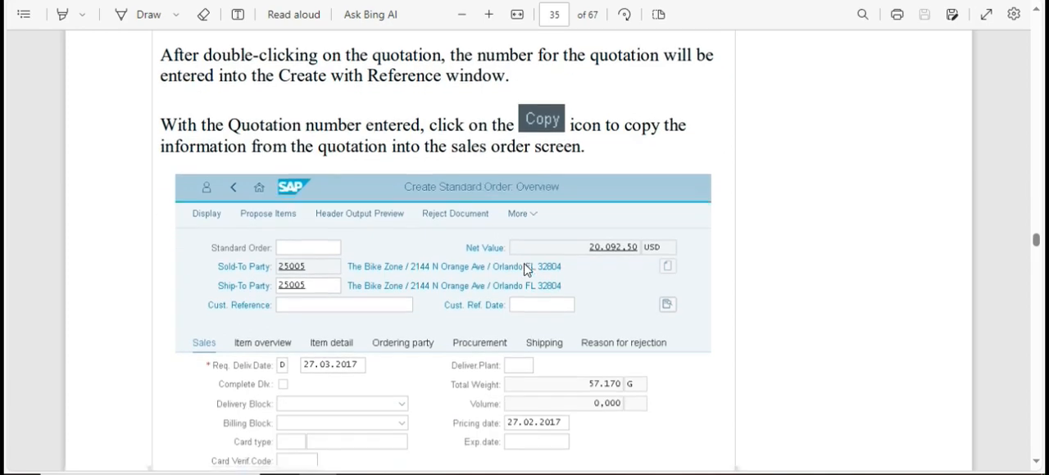
scroll(537, 377, down, 5)
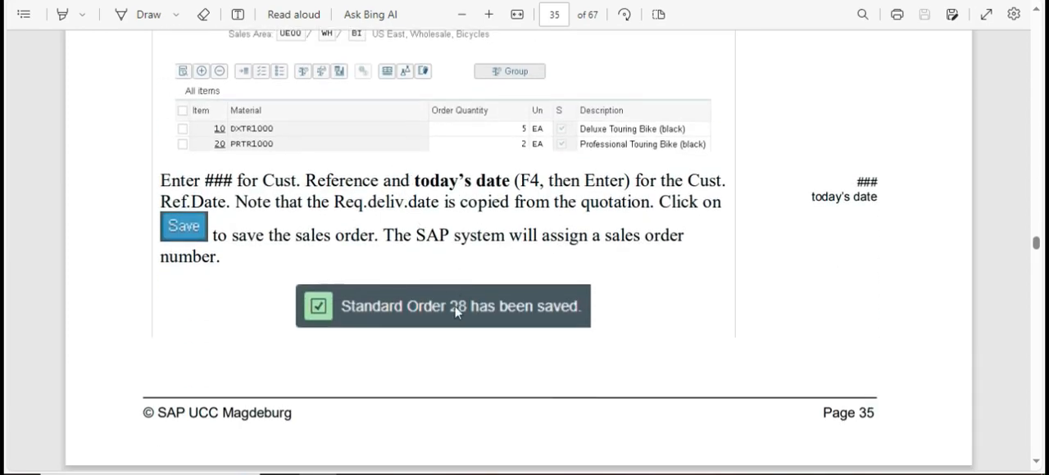
scroll(515, 252, down, 6)
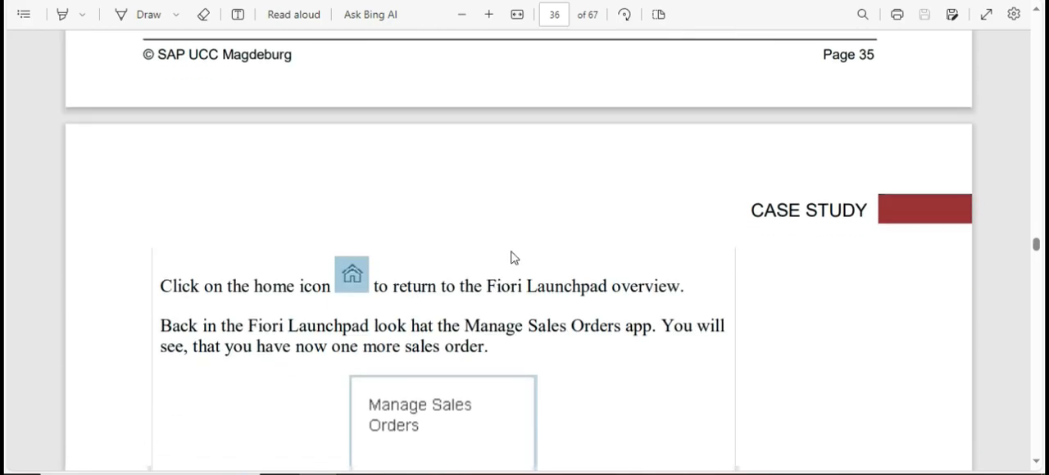
scroll(513, 258, up, 5)
scroll(524, 246, down, 2)
Save the standard order in SAP and close the page with the failed PDF document.
key(alt+Tab)
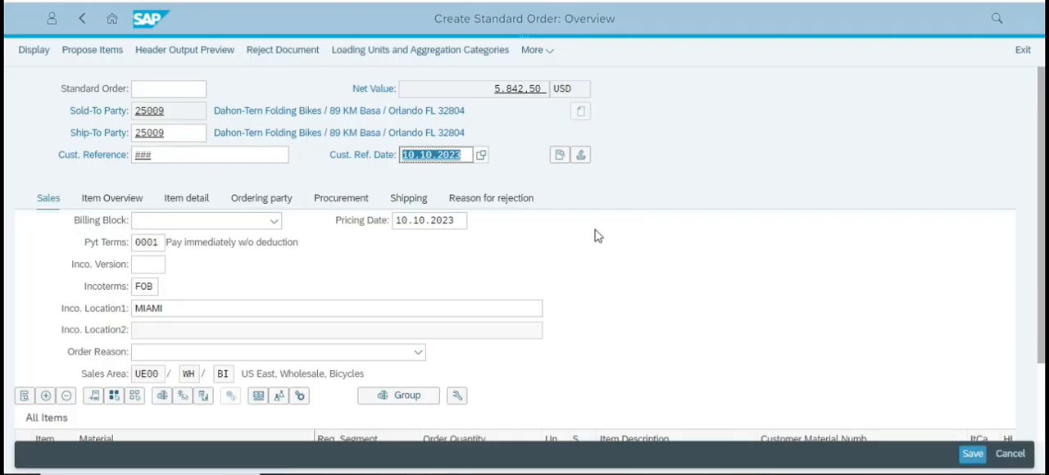
click(975, 456)
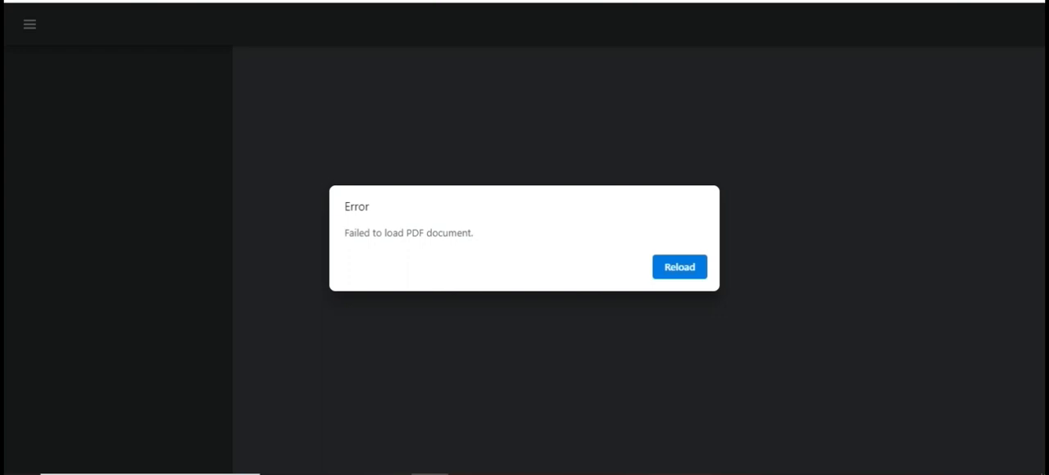
key(ctrl+w)
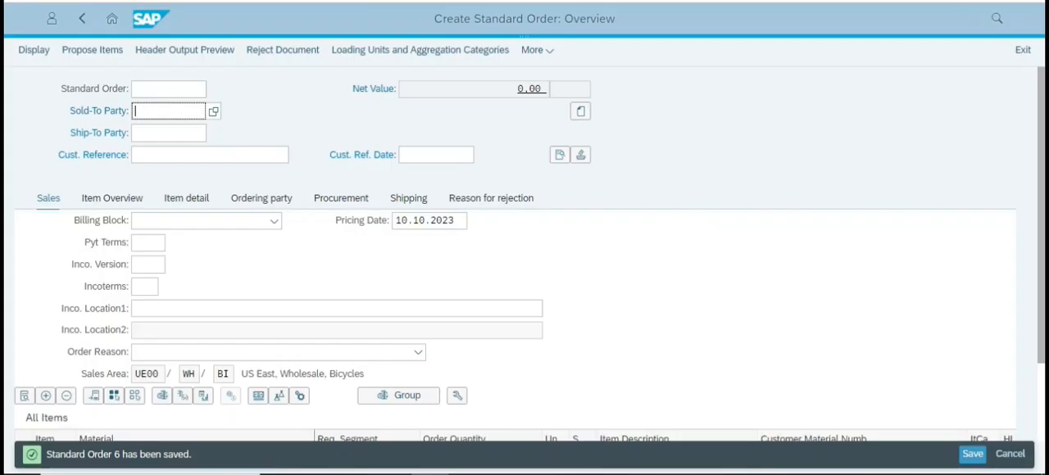
click(112, 454)
click(112, 456)
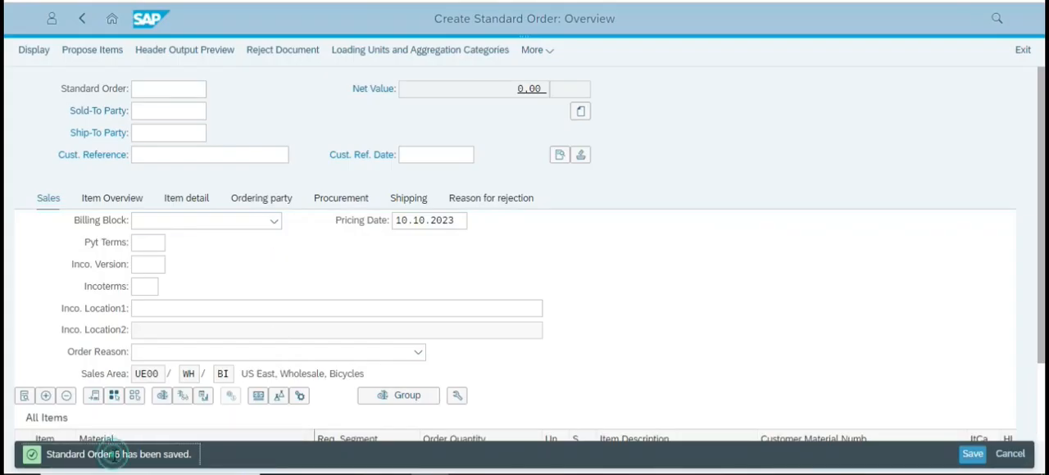
click(651, 281)
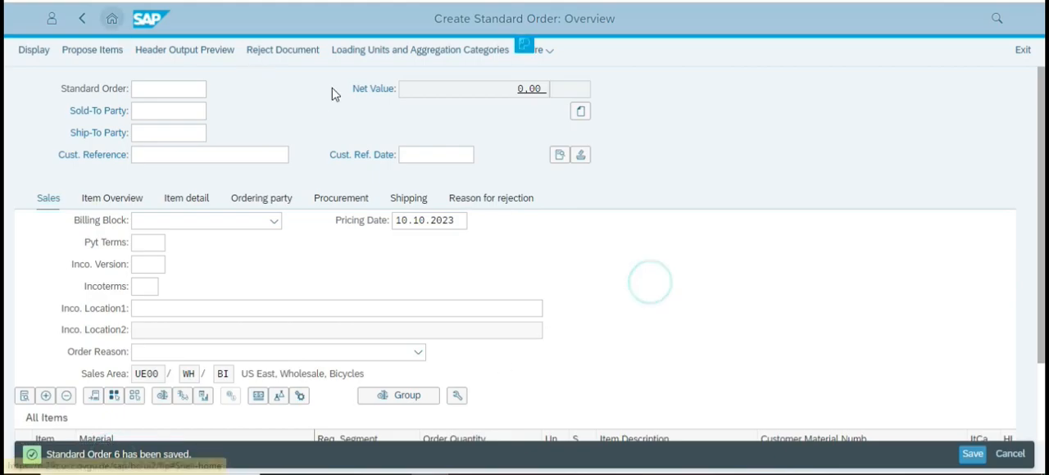
Check the case study's instruction after saving and return to the Fiori Launchpad overview.
key(alt+Tab)
scroll(630, 355, down, 4)
key(alt+Tab)
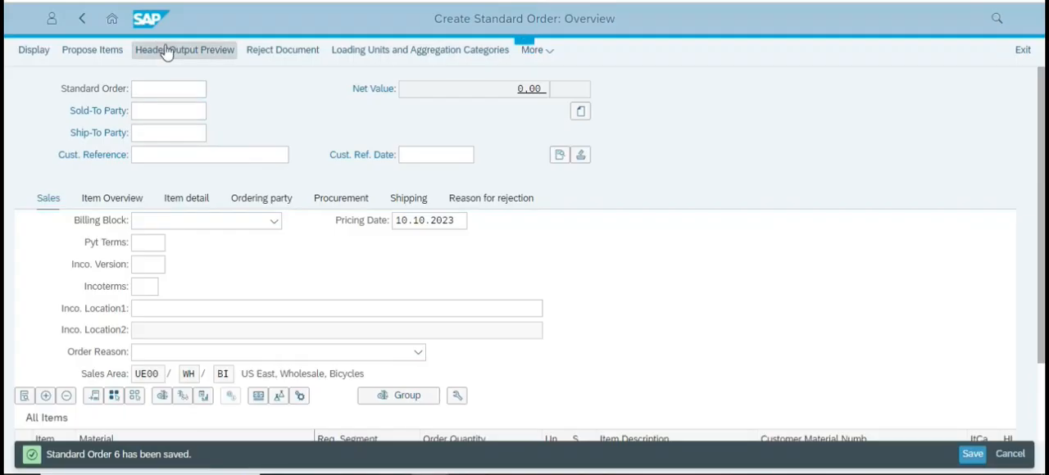
click(113, 18)
click(593, 67)
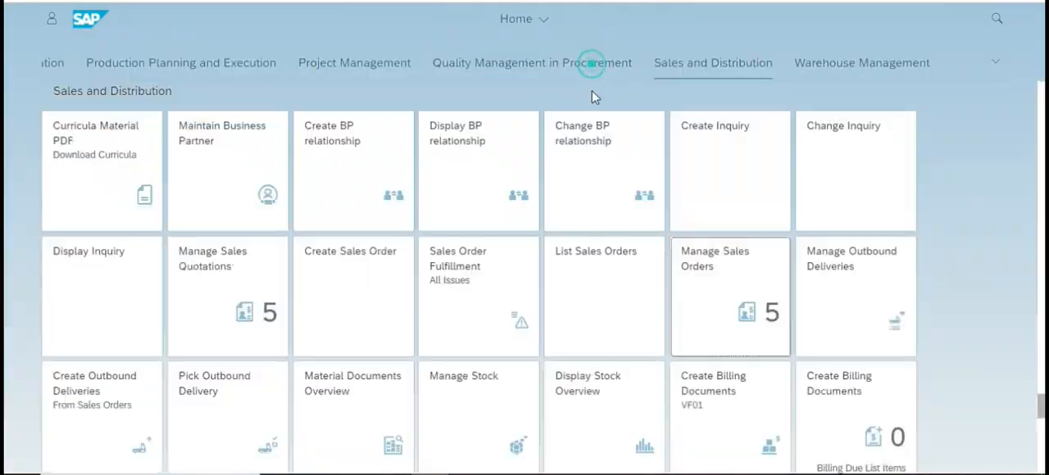
Look up the app for Step 7 in the case study, find it on the launchpad by "Stock", and open Display Stock Overview.
key(alt+Tab)
scroll(586, 221, down, 5)
scroll(620, 222, down, 10)
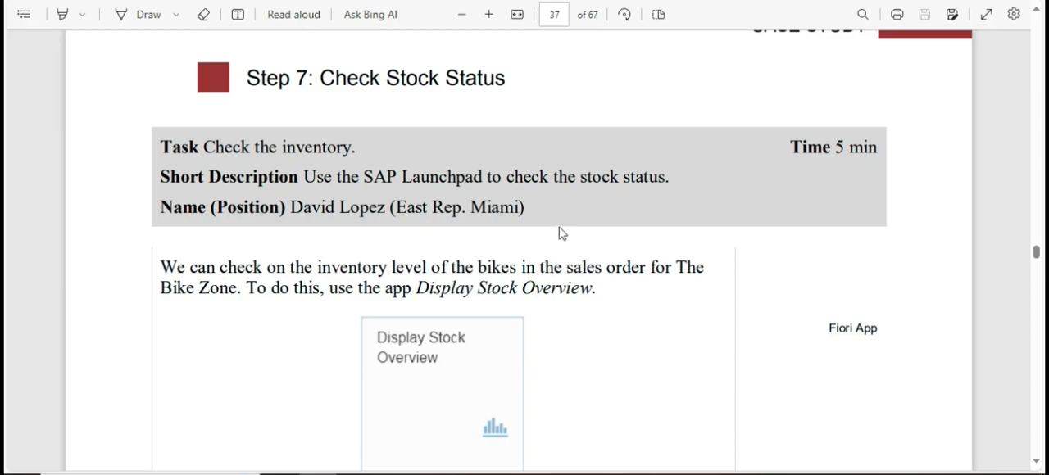
scroll(566, 242, down, 5)
key(alt+Tab)
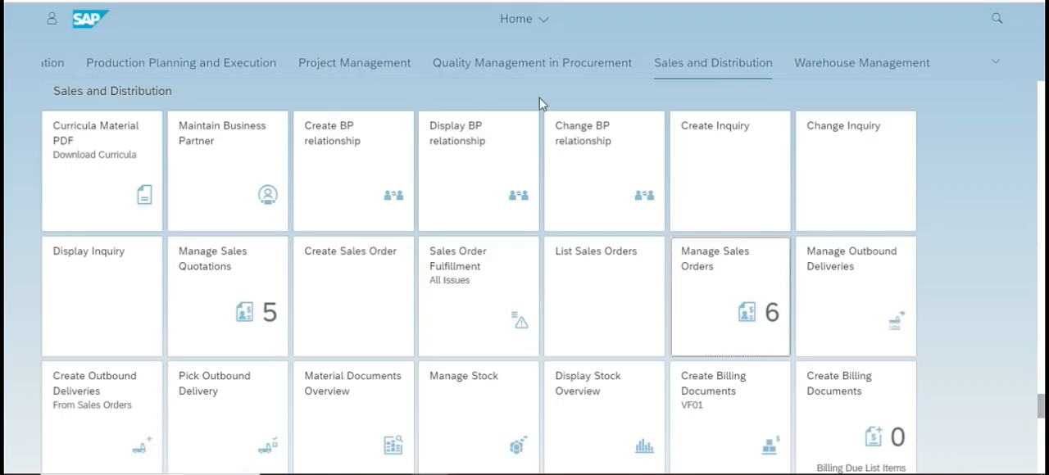
key(ctrl+f)
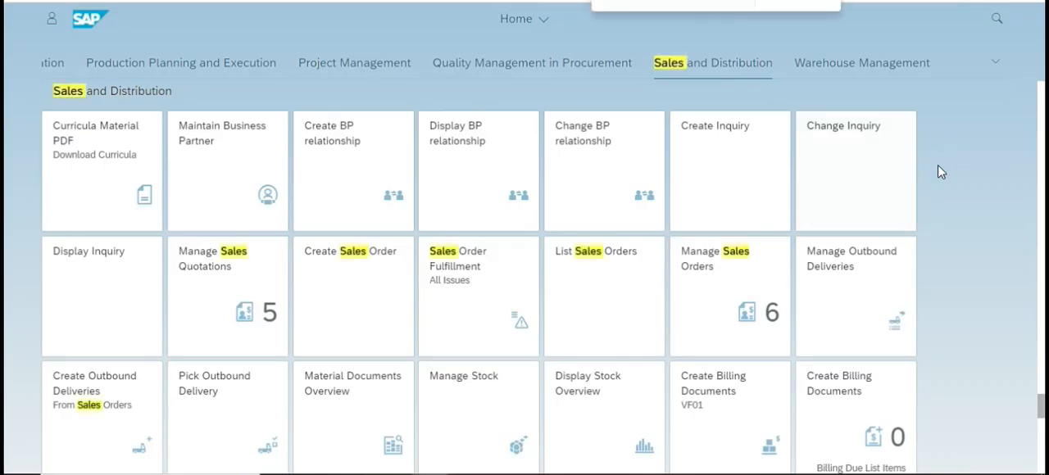
text(Di)
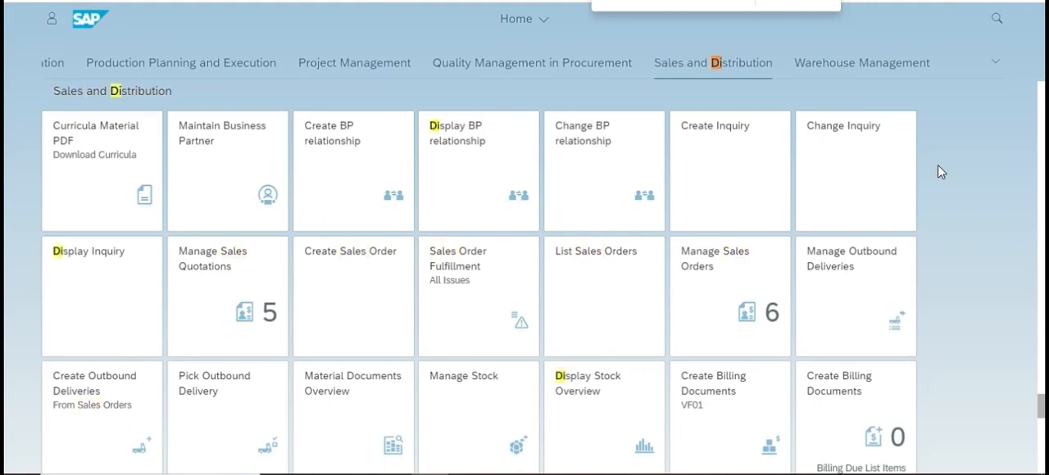
text(splay)
key(alt+Tab)
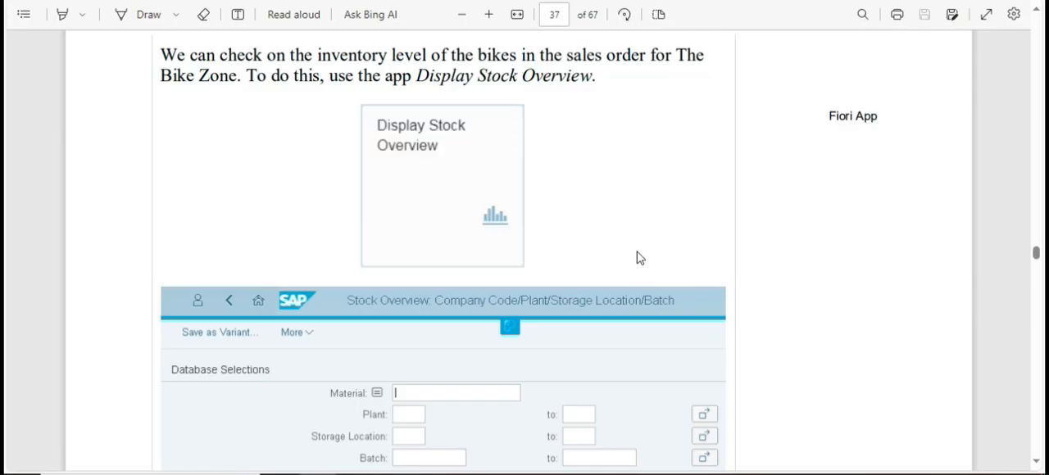
key(alt+Tab)
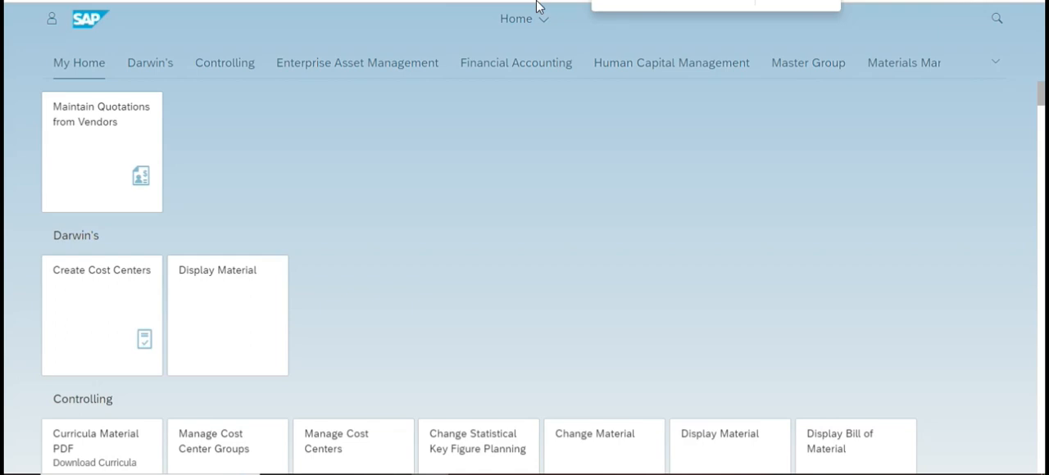
text(Stock)
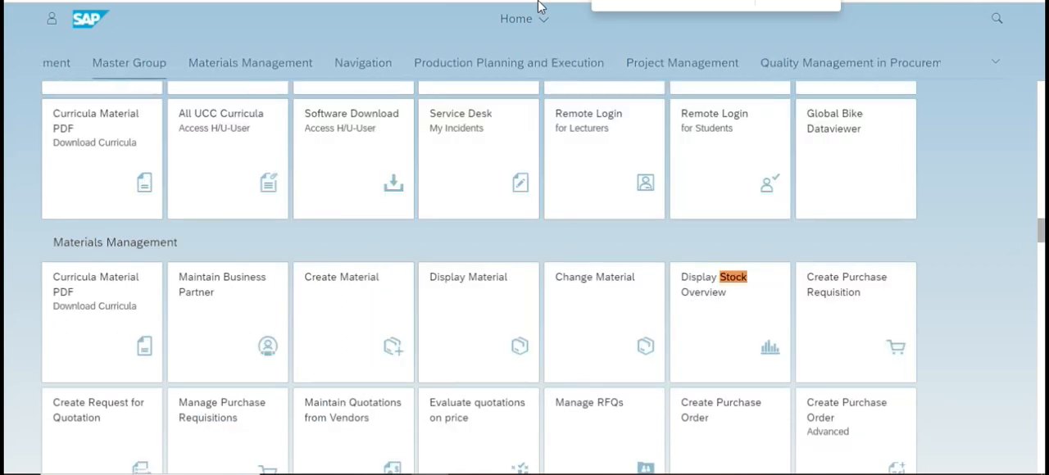
click(713, 316)
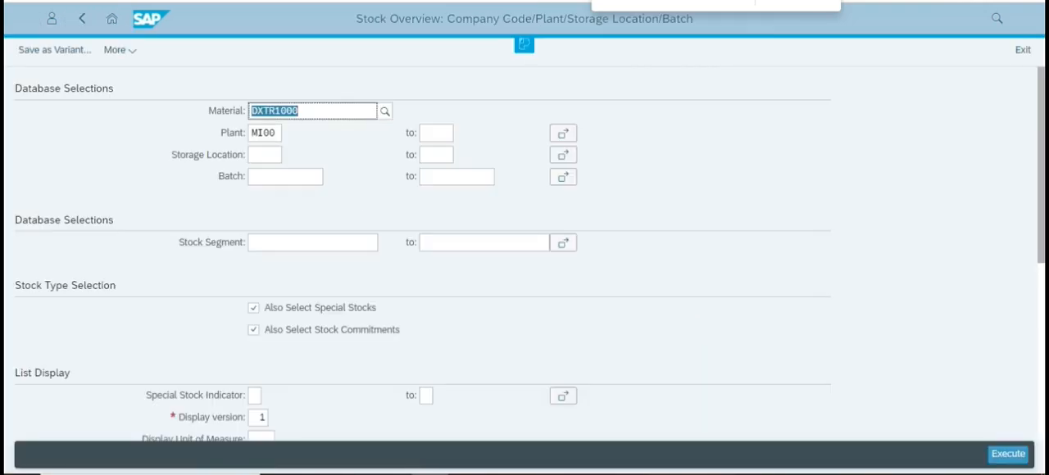
Run the stock overview for material DXTR1000 at plant MI00.
click(313, 109)
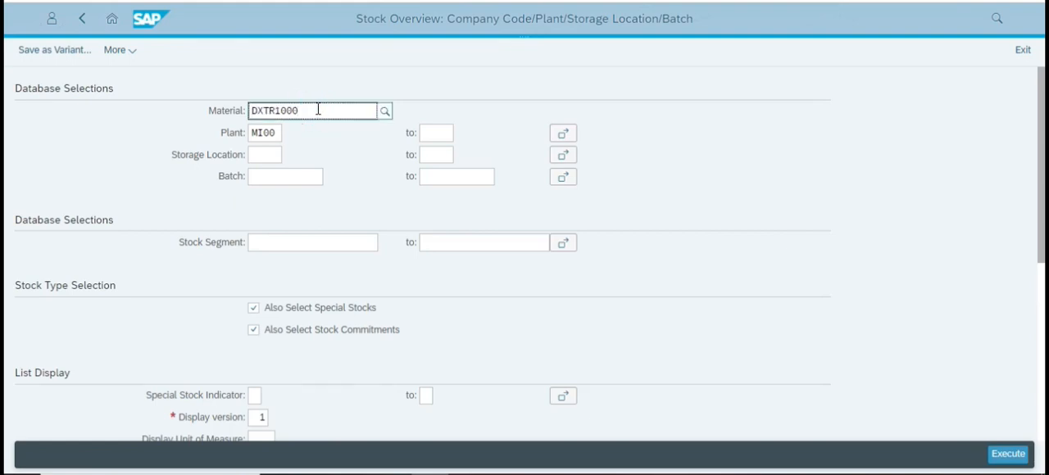
click(1013, 464)
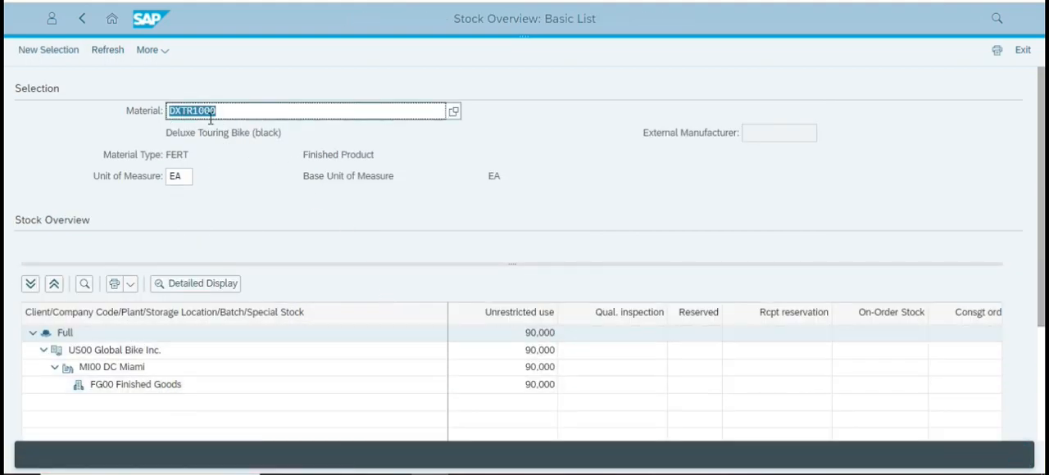
click(251, 110)
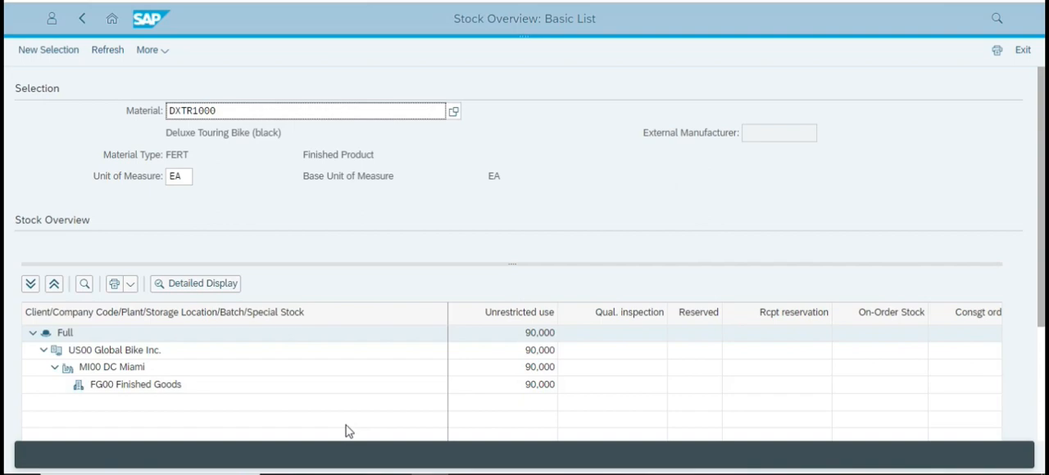
Open the detailed display for the full stock and examine the stock types, including the Sales orders quantity.
click(186, 285)
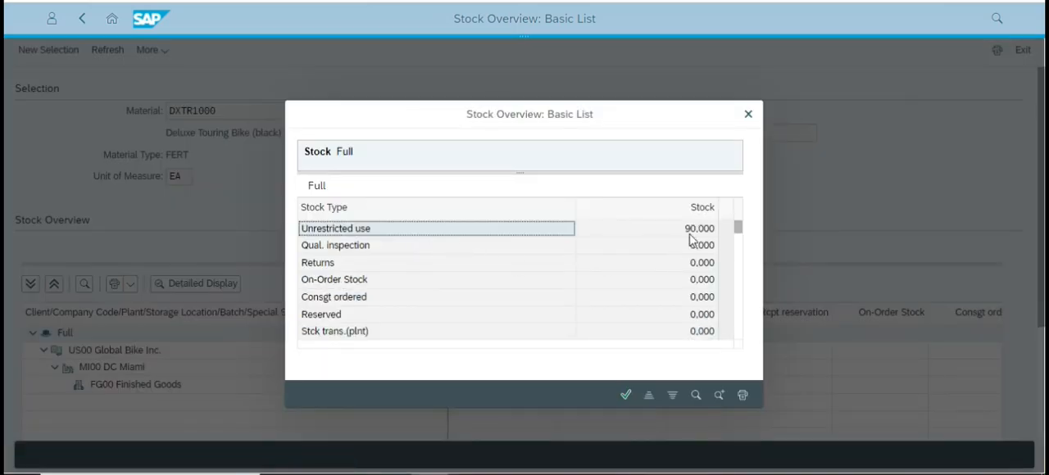
drag(741, 236, 738, 263)
drag(739, 263, 730, 292)
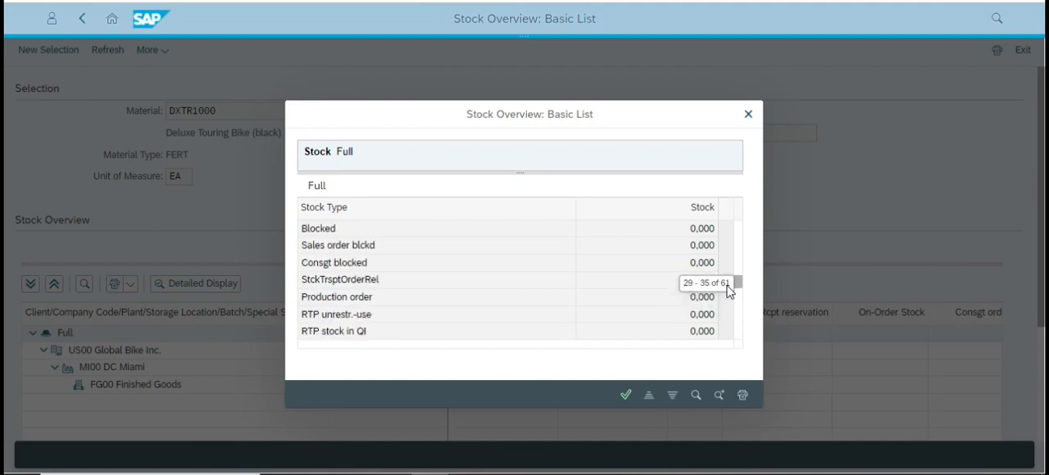
drag(730, 290, 729, 289)
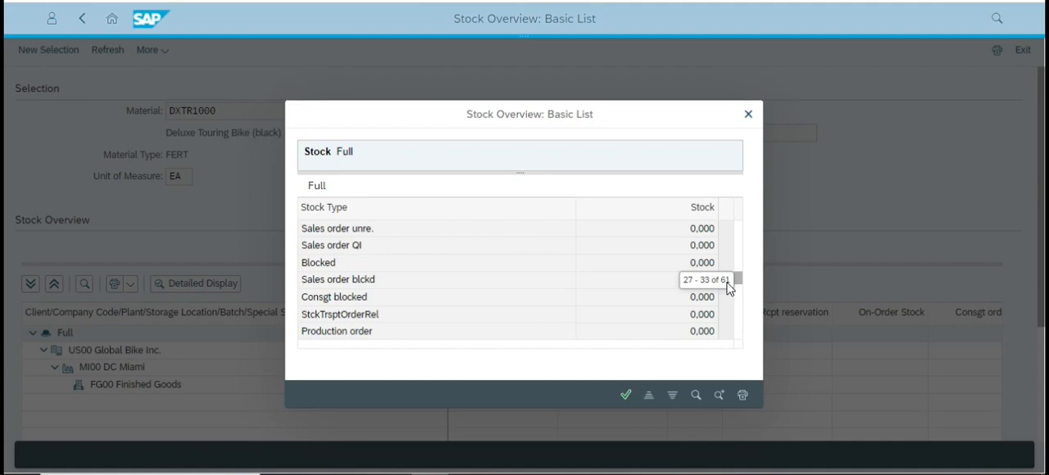
drag(729, 288, 730, 279)
scroll(401, 288, up, 5)
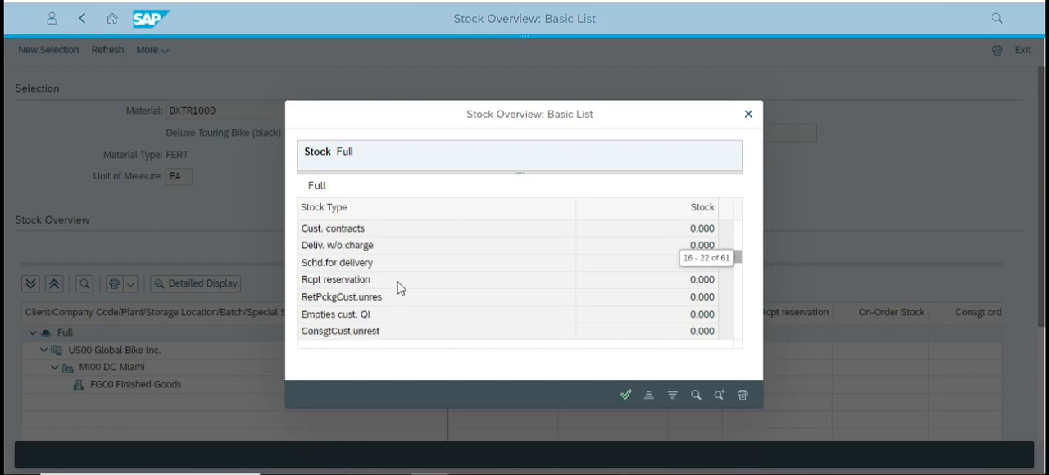
scroll(407, 286, down, 1)
scroll(408, 284, up, 4)
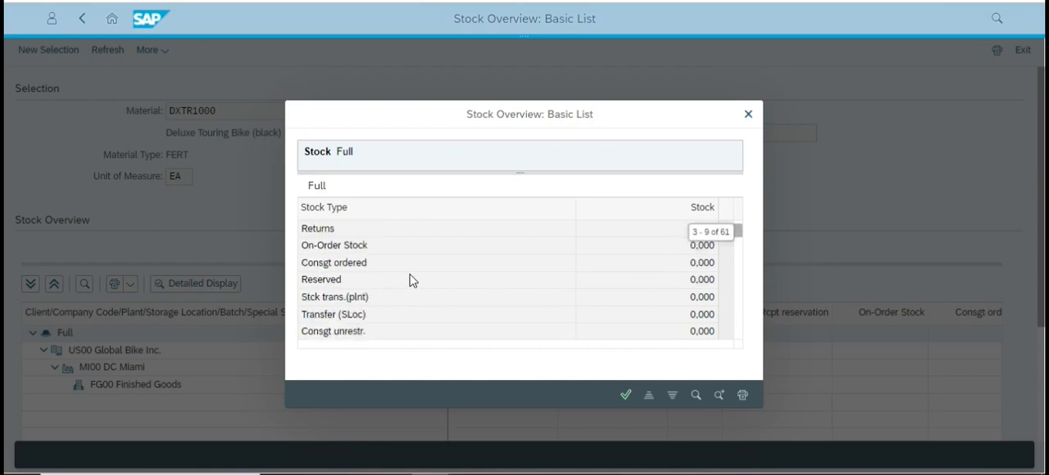
scroll(422, 281, up, 2)
scroll(423, 280, down, 1)
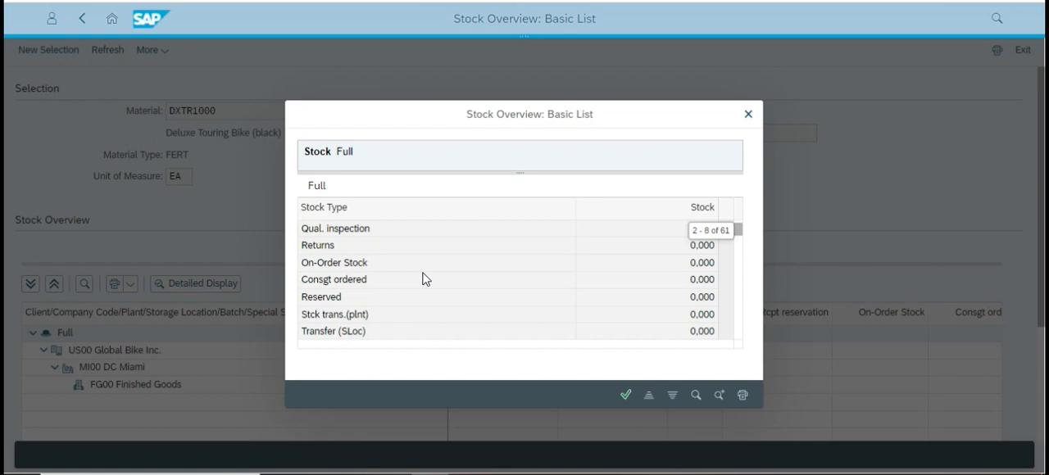
scroll(423, 280, down, 4)
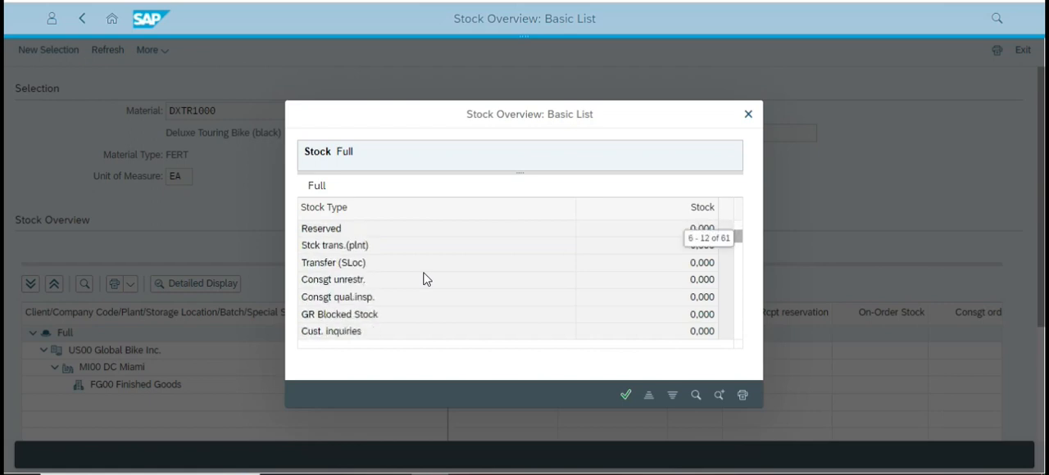
scroll(425, 279, down, 7)
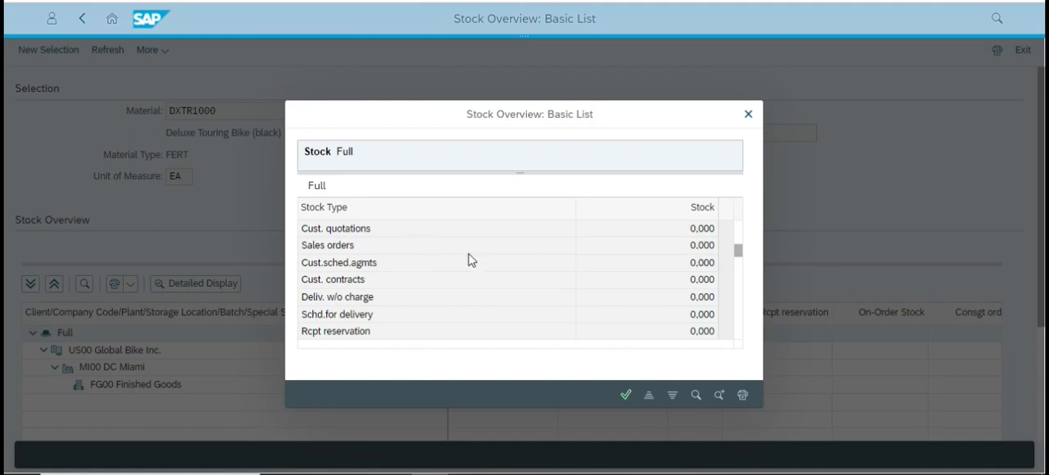
click(695, 250)
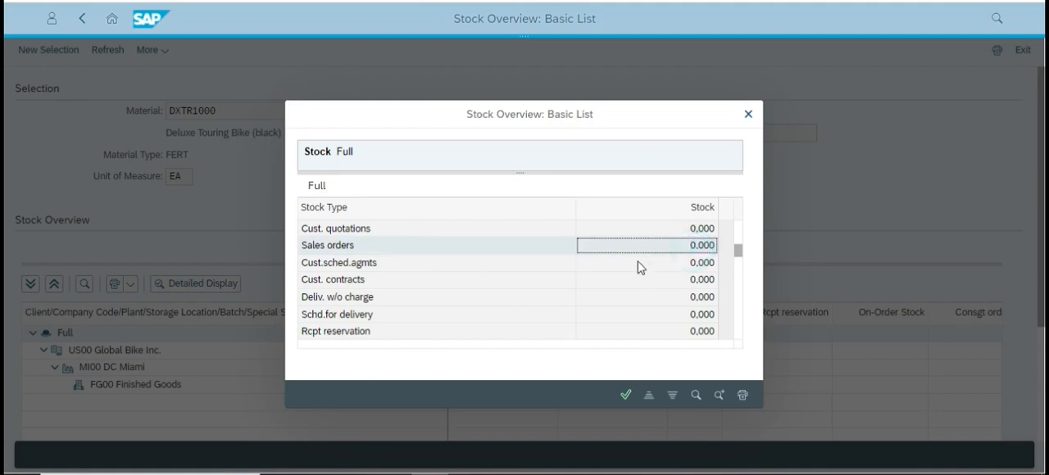
Look through the remaining stock types to the end of the list and close the detailed display.
scroll(674, 272, up, 12)
scroll(668, 250, down, 1)
scroll(668, 250, down, 20)
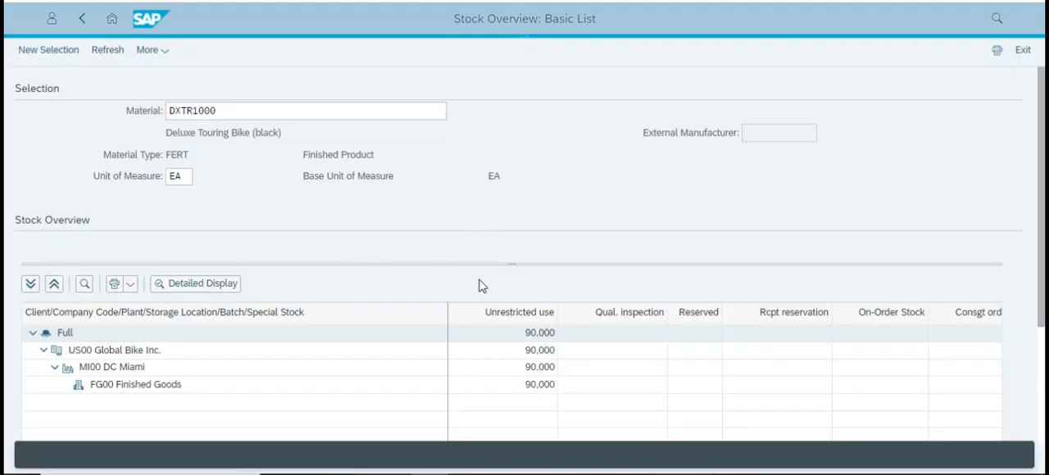
scroll(312, 380, down, 3)
scroll(312, 380, up, 1)
Reopen the detailed display for the full stock and go through its stock types again.
click(220, 208)
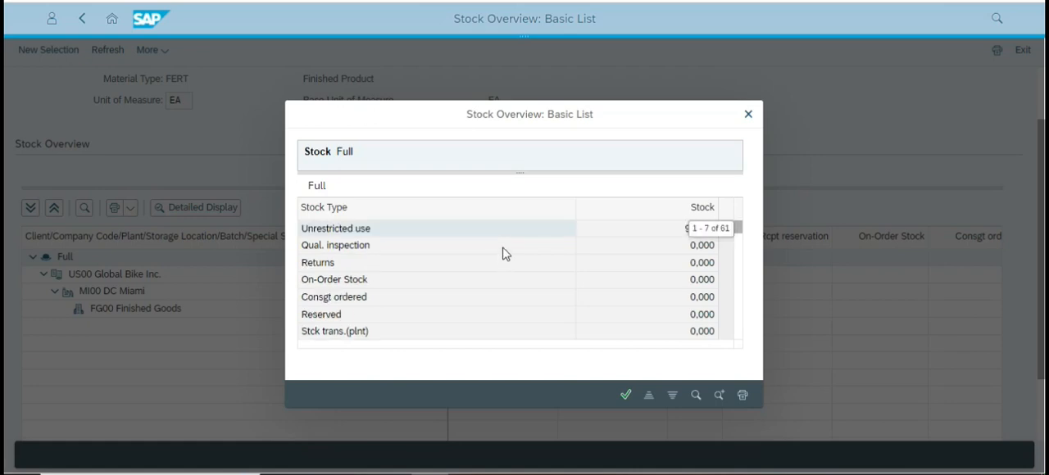
scroll(508, 253, down, 4)
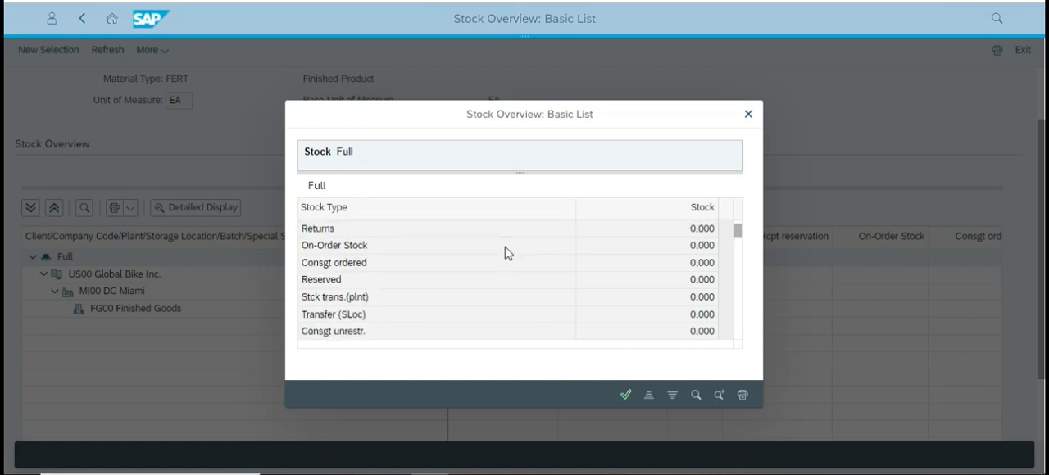
scroll(615, 289, down, 9)
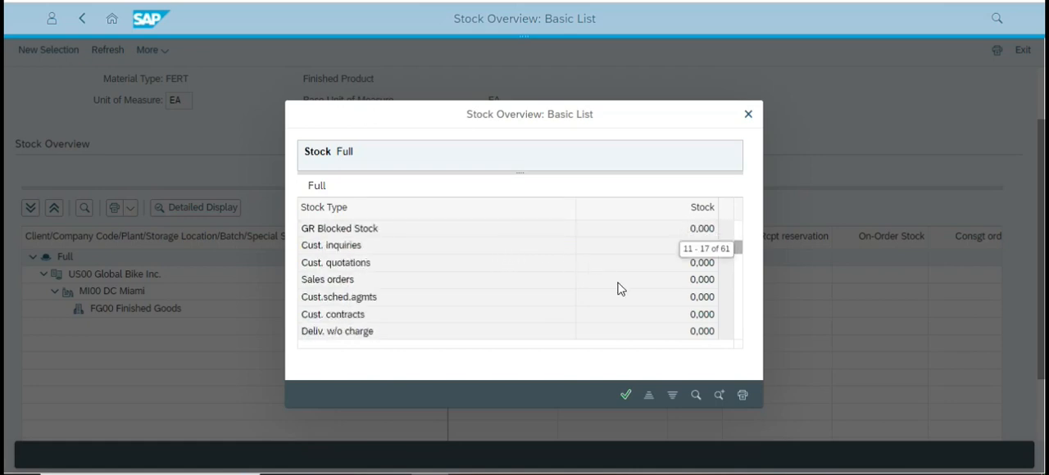
scroll(671, 313, down, 10)
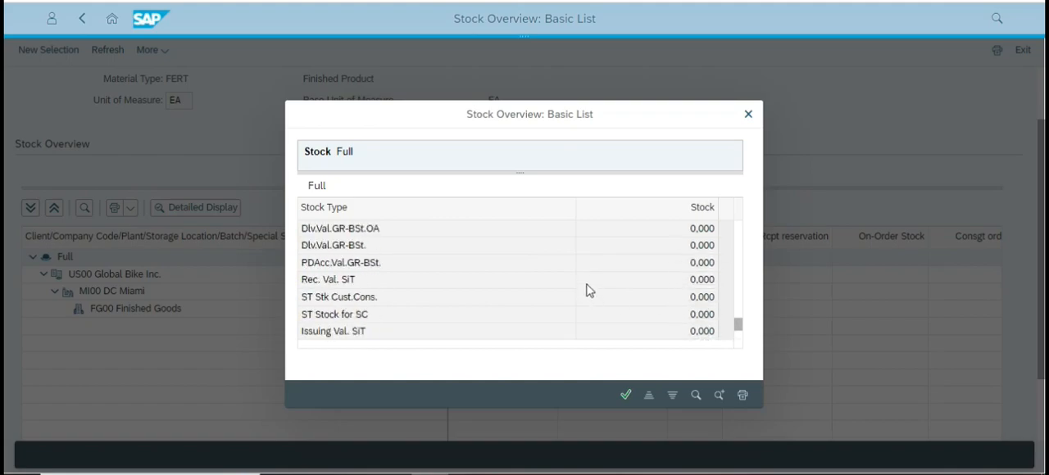
Switch to the case study PDF and check its Detailed Display instructions and sample stock list for plant MI00.
key(alt+Tab)
scroll(406, 270, down, 3)
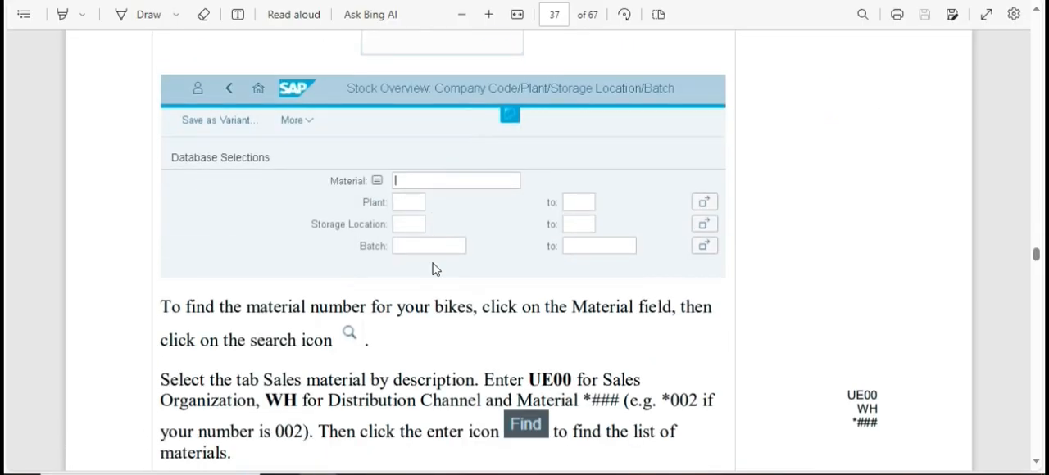
scroll(563, 289, down, 10)
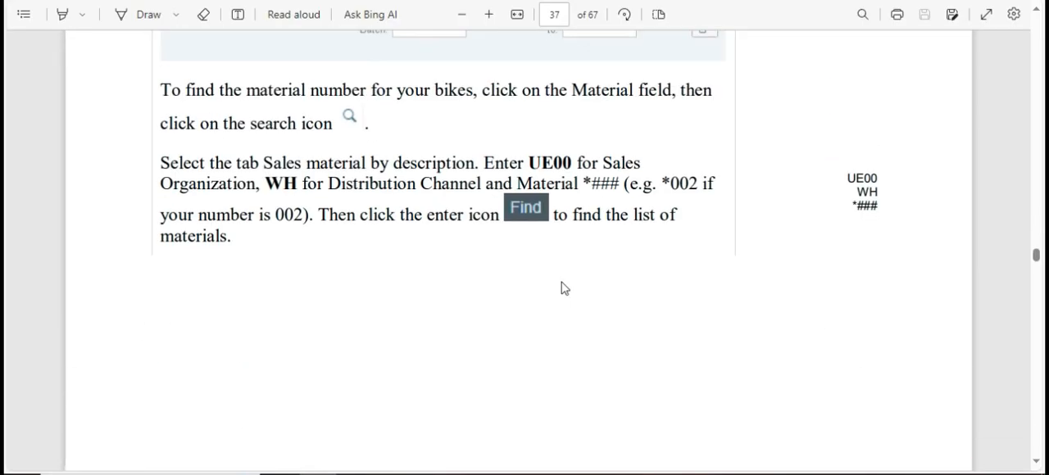
scroll(562, 289, down, 14)
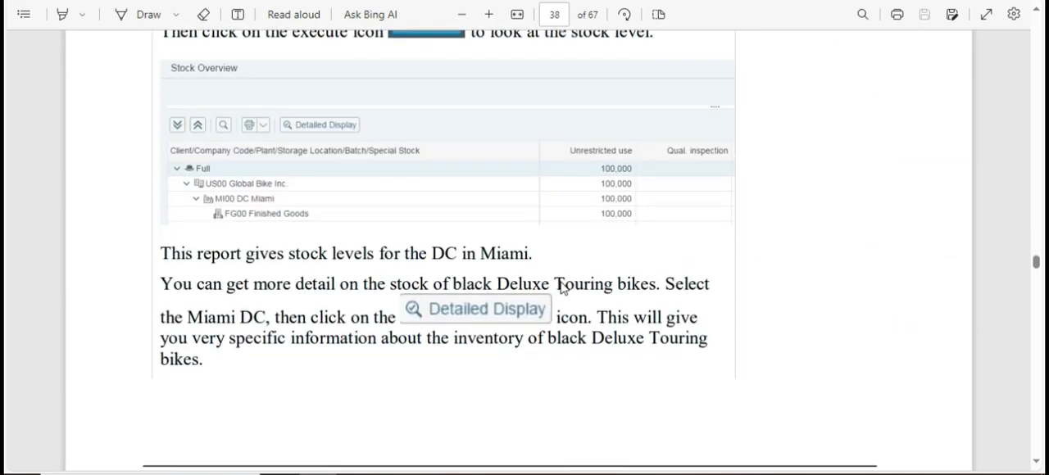
scroll(562, 288, down, 10)
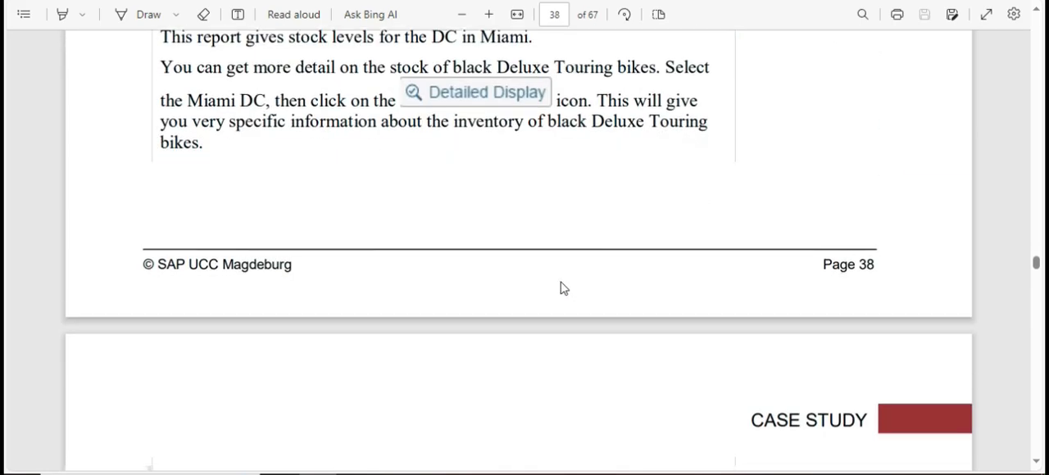
scroll(562, 289, down, 3)
scroll(592, 196, up, 1)
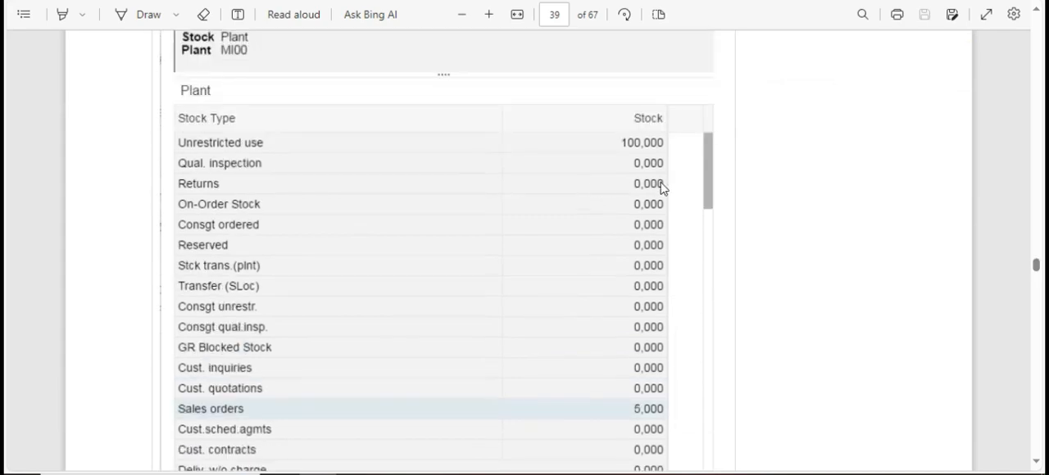
scroll(541, 180, down, 2)
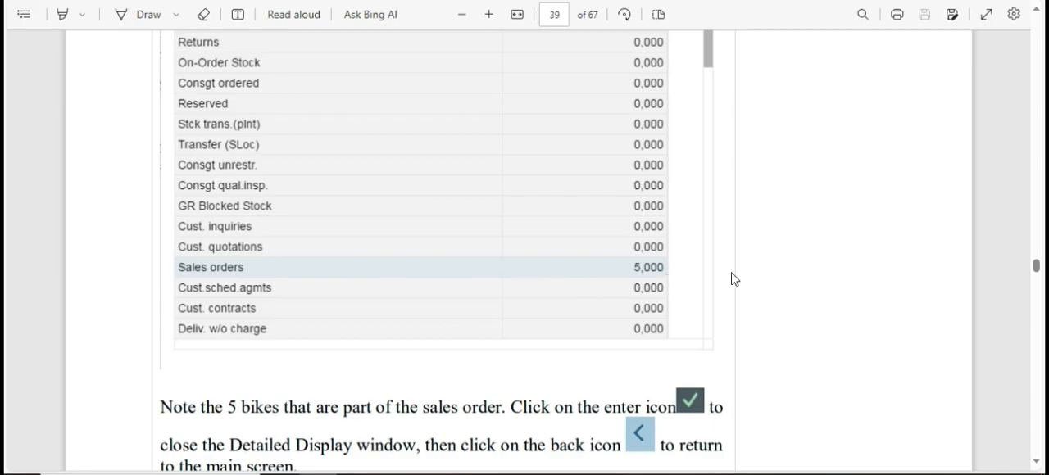
Switch back to SAP and recheck the Sales orders row and the other stock types in the detailed display.
key(alt+Tab)
scroll(660, 281, down, 4)
scroll(531, 320, up, 10)
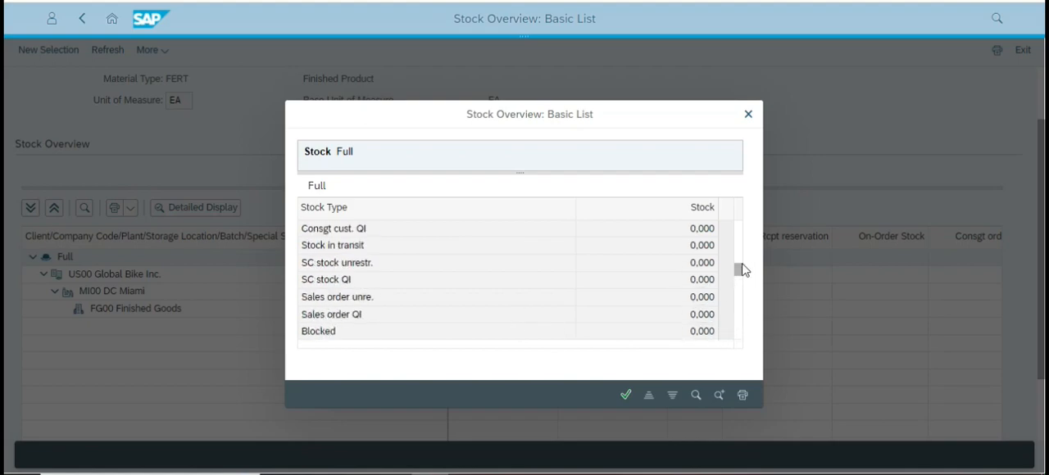
drag(739, 272, 739, 257)
drag(642, 104, 636, 55)
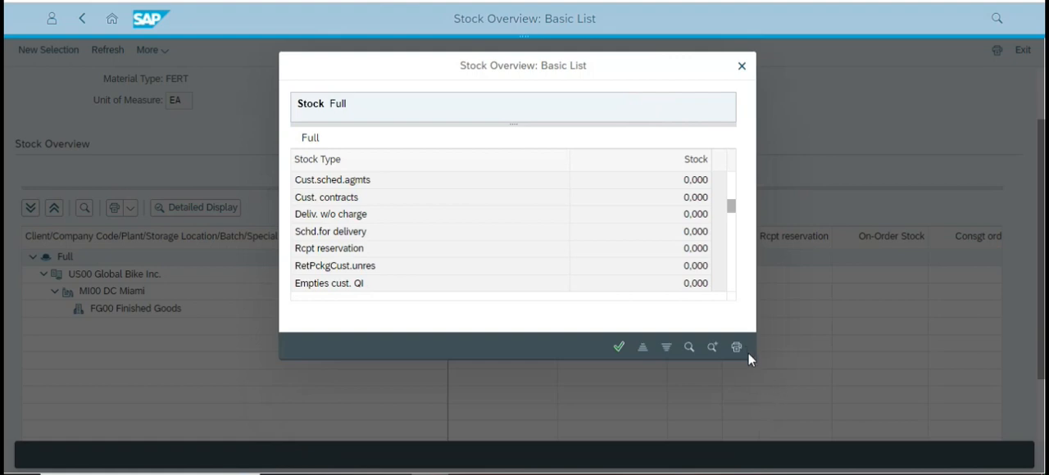
scroll(494, 241, up, 5)
scroll(590, 239, down, 1)
scroll(590, 239, down, 9)
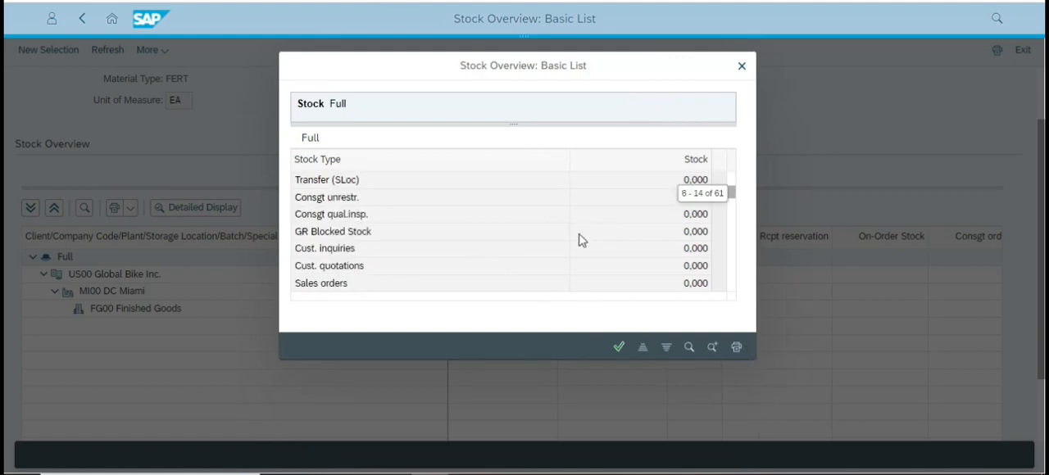
scroll(624, 238, down, 15)
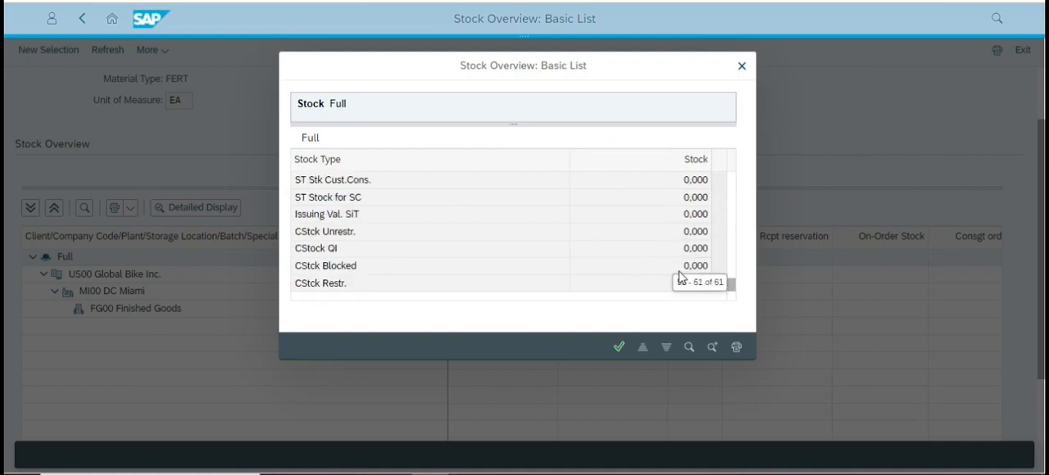
Close the detailed stock display and return to the Fiori Launchpad home page.
click(742, 66)
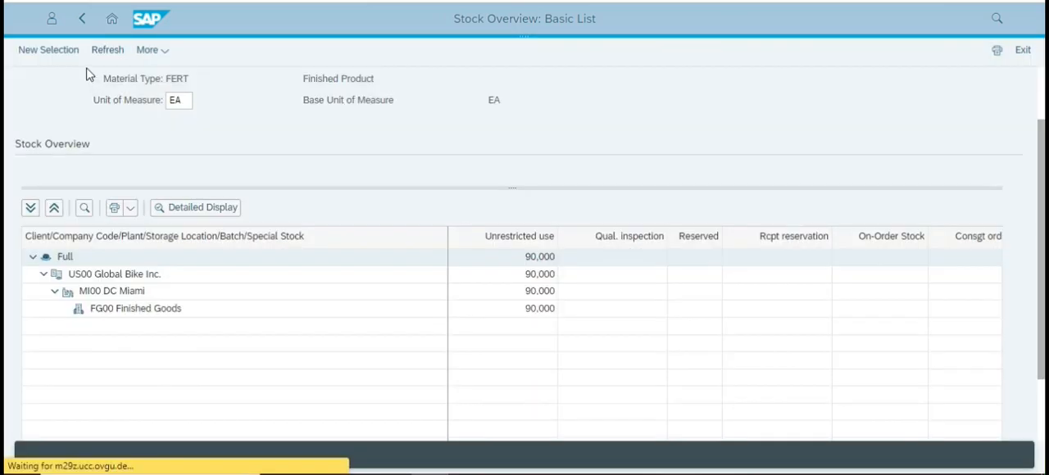
click(115, 21)
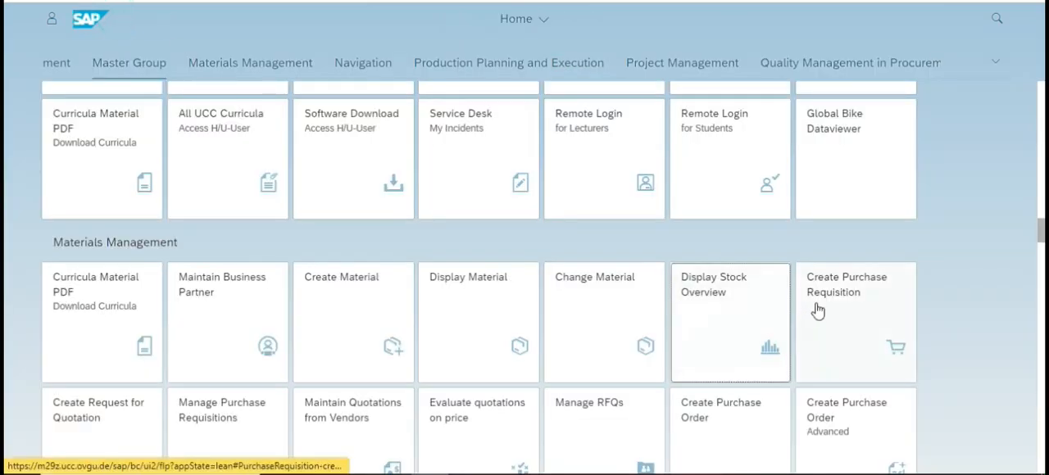
Switch to the case study PDF and look back through the stock overview instructions to the heading of Step 7: Check Stock Status.
key(alt+Tab)
scroll(635, 304, up, 3)
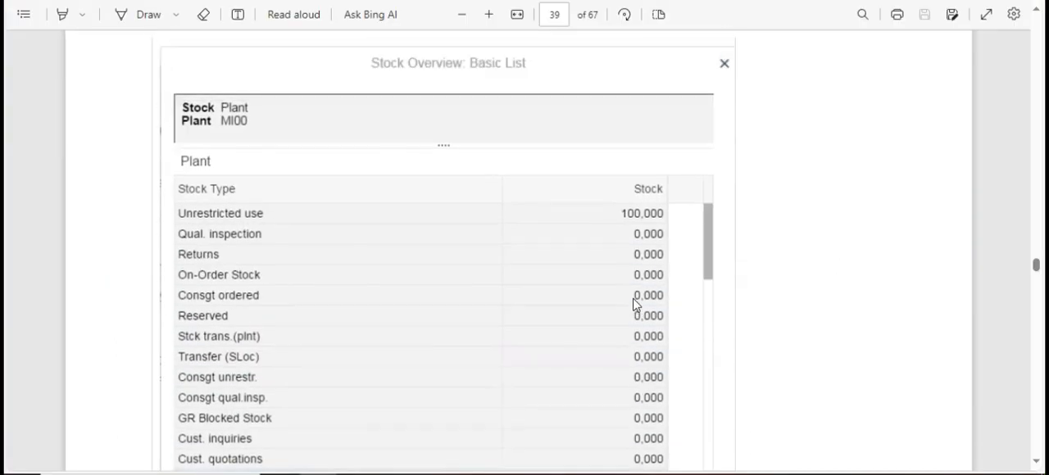
scroll(632, 300, down, 2)
scroll(624, 287, up, 8)
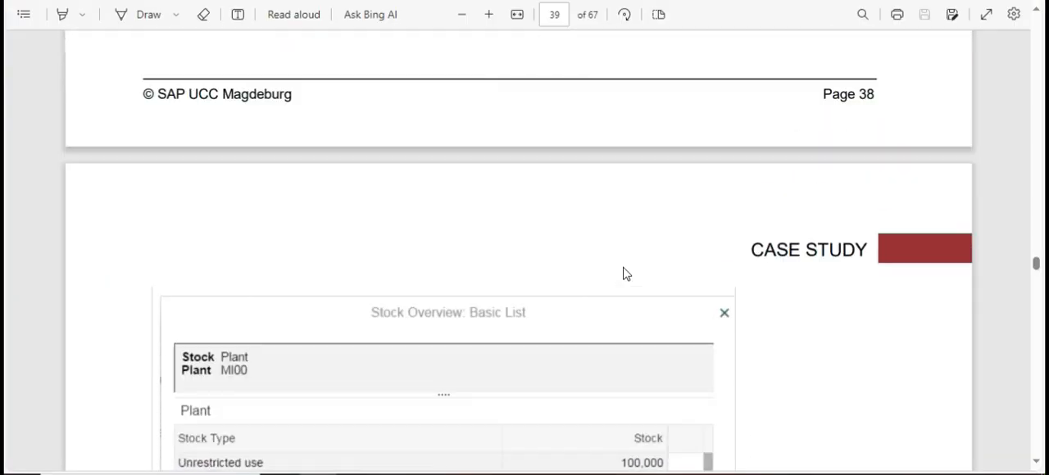
scroll(632, 261, up, 10)
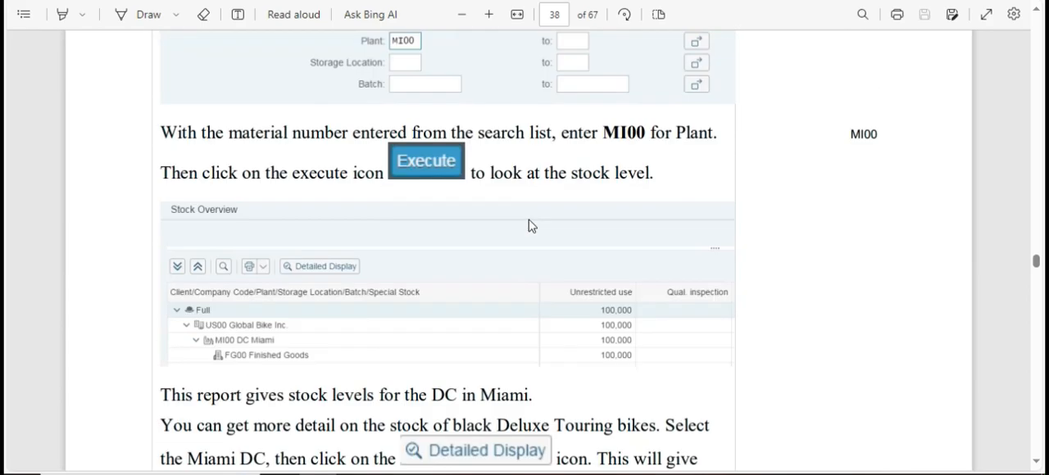
scroll(529, 223, up, 1)
scroll(529, 221, down, 4)
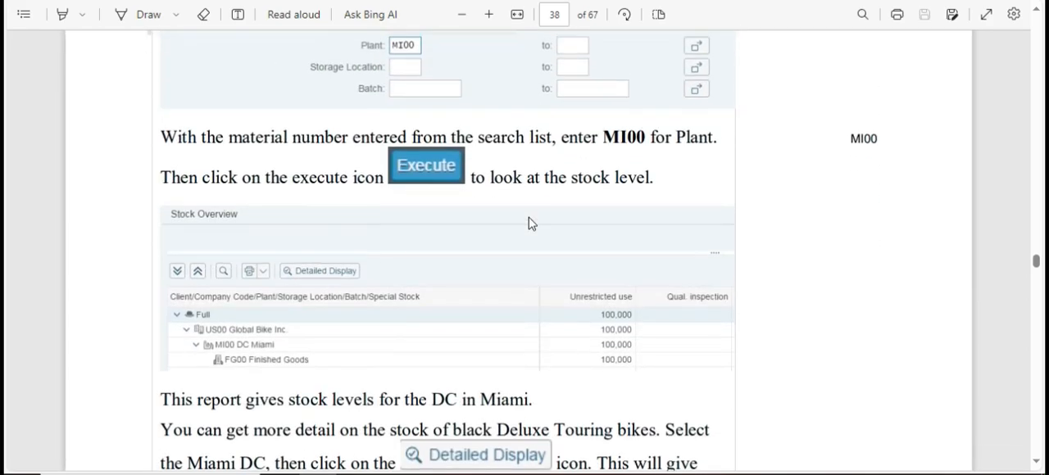
scroll(529, 217, up, 7)
scroll(531, 214, up, 15)
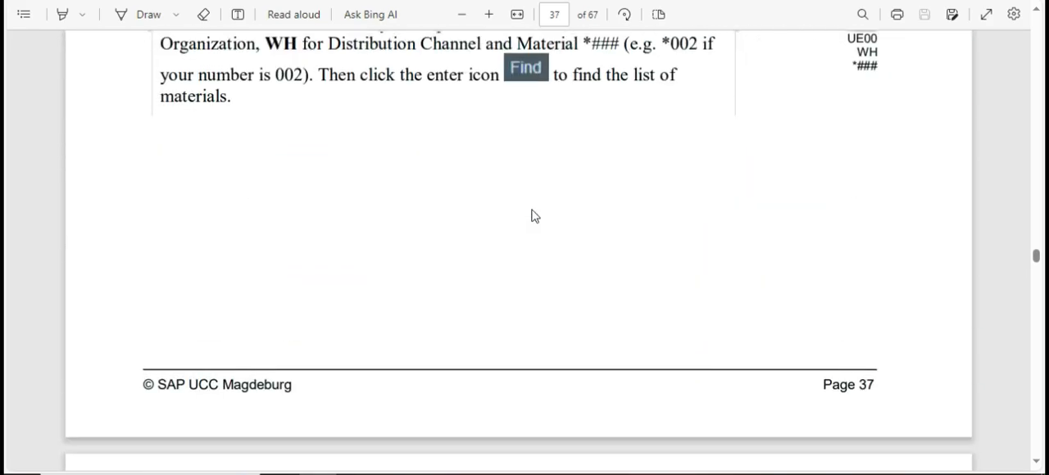
scroll(533, 207, up, 15)
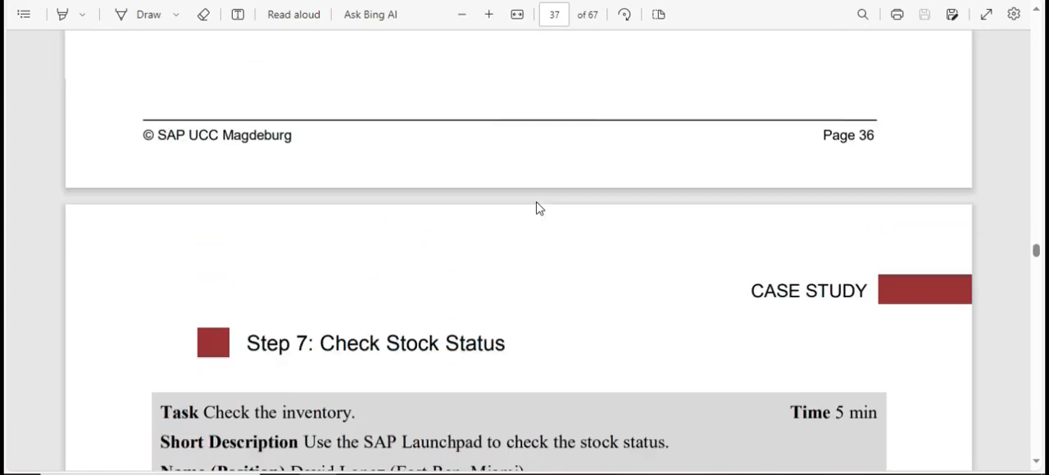
Recheck the PDF pages around the start of Step 7, from the Manage Sales Orders tile to the material search instructions.
scroll(541, 209, down, 3)
scroll(541, 209, up, 3)
scroll(542, 201, down, 5)
scroll(542, 192, up, 8)
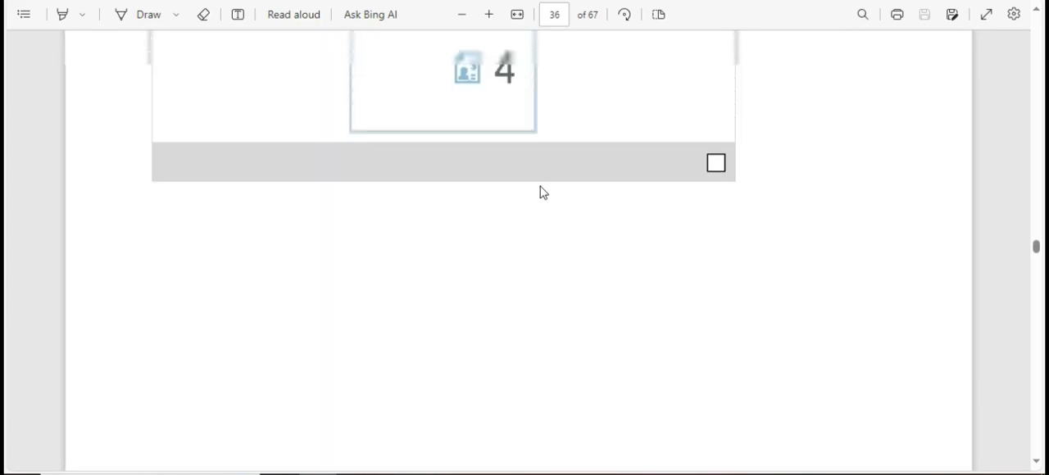
scroll(527, 218, down, 4)
scroll(612, 202, down, 10)
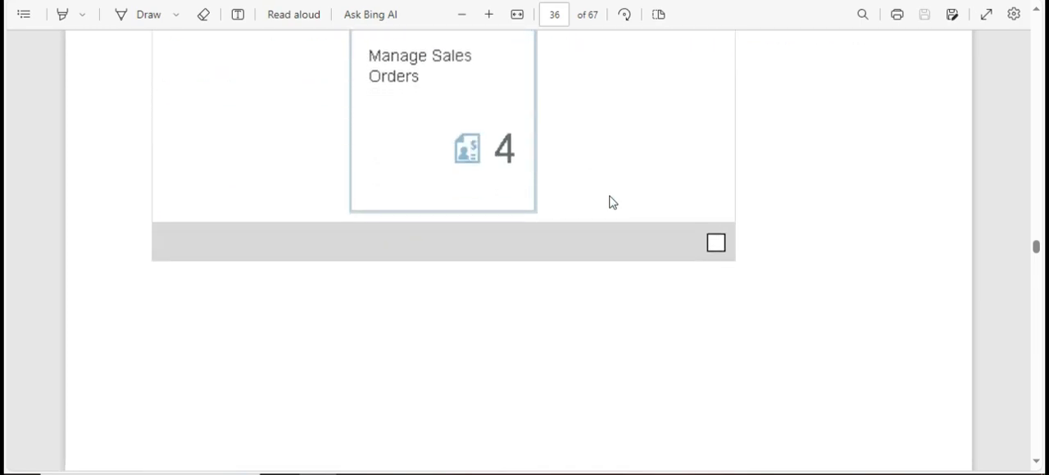
scroll(580, 222, down, 20)
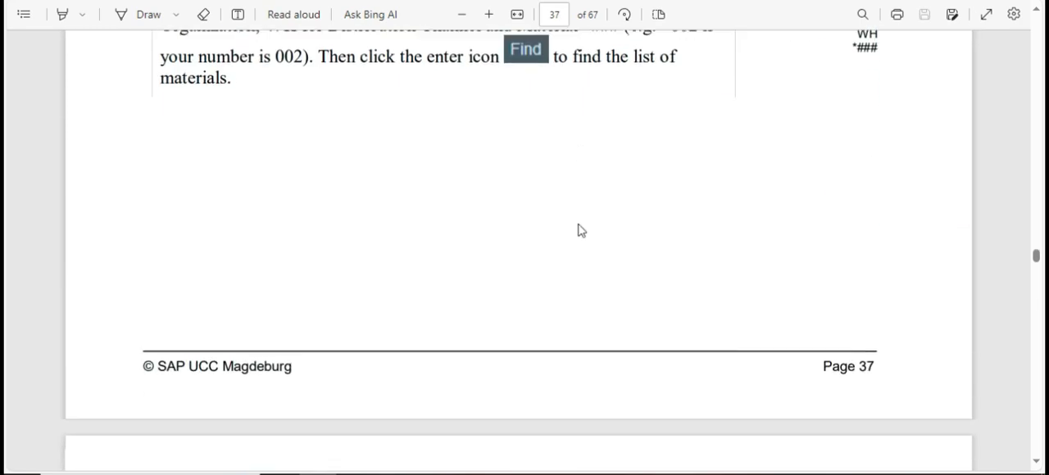
scroll(553, 262, down, 20)
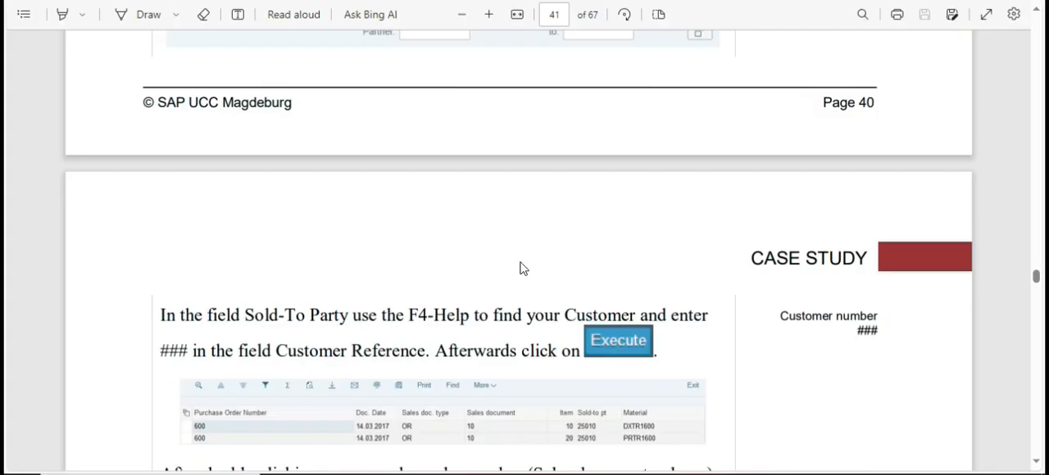
Look through pages 39 to 41 of the case study PDF for the Step 8: Display Sales Order instructions and the required app.
scroll(519, 269, down, 10)
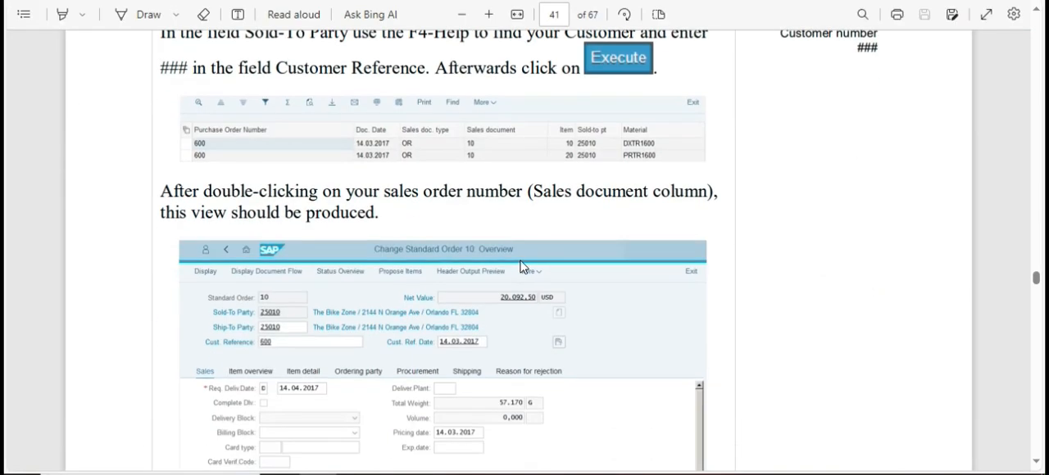
scroll(520, 266, down, 10)
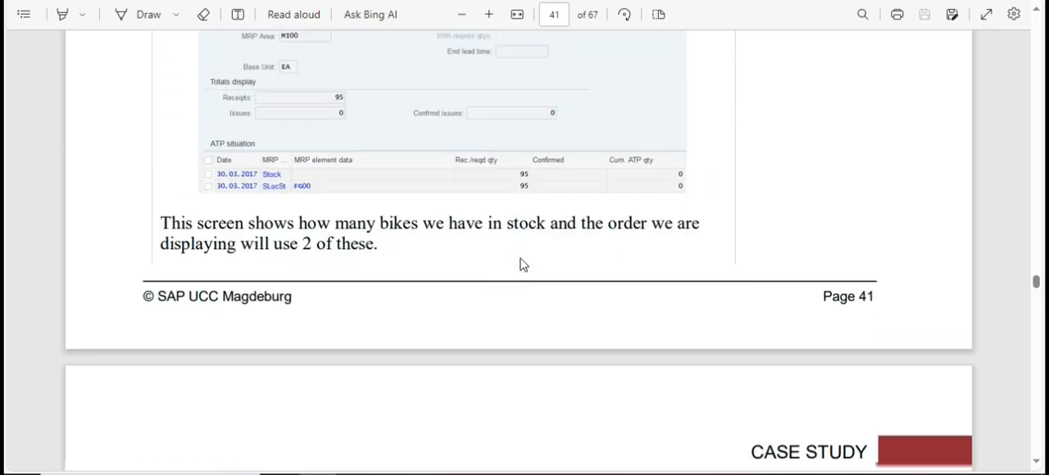
scroll(516, 250, down, 2)
scroll(516, 250, up, 10)
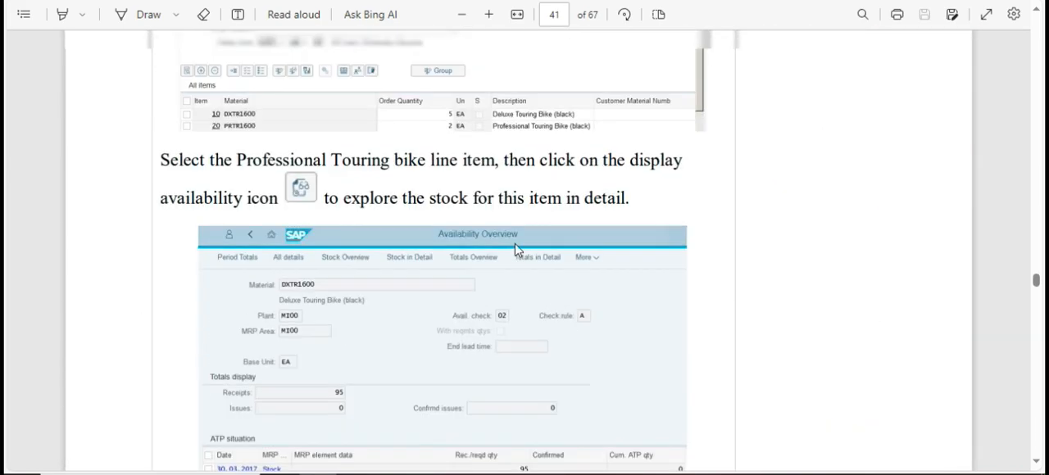
scroll(517, 250, up, 10)
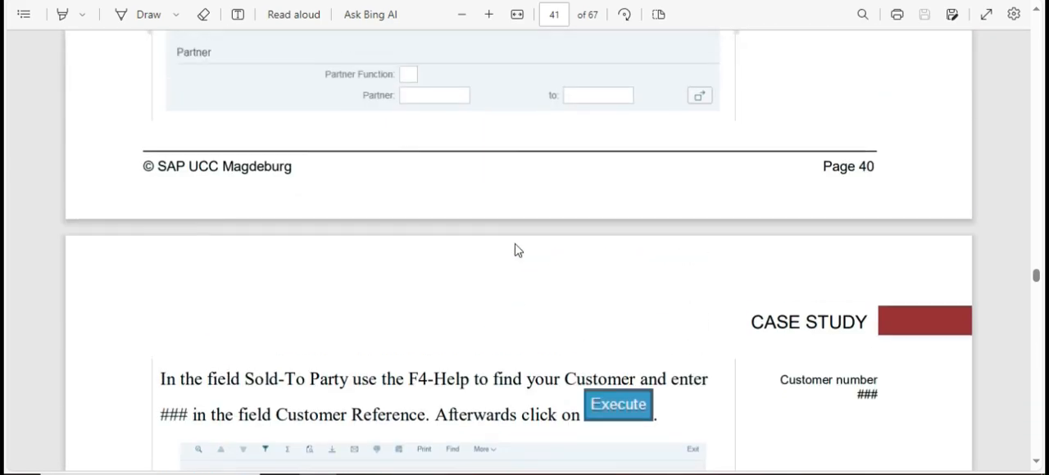
scroll(514, 249, up, 12)
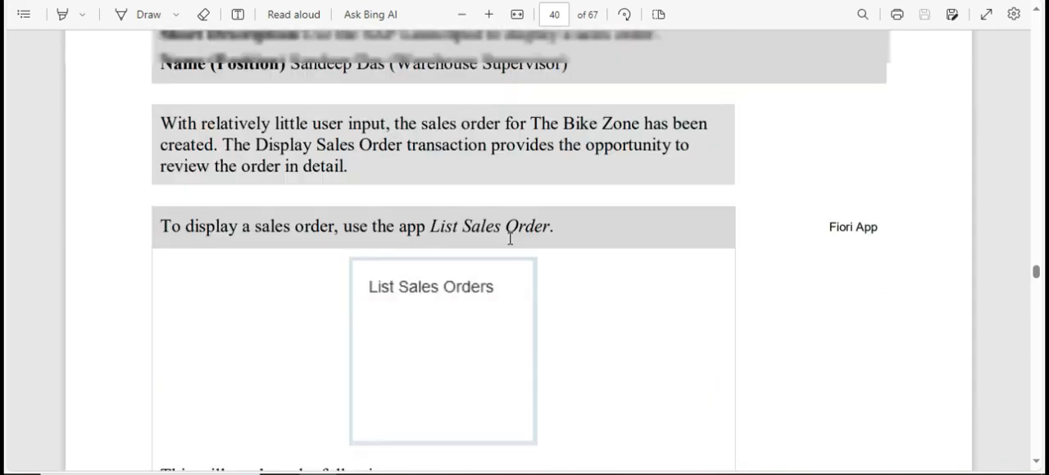
scroll(510, 239, up, 12)
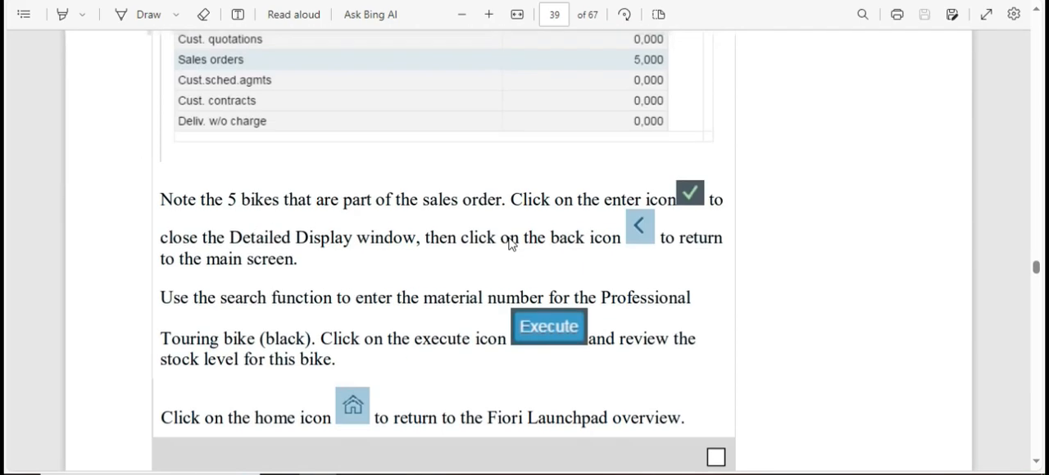
scroll(509, 238, down, 6)
scroll(480, 273, down, 10)
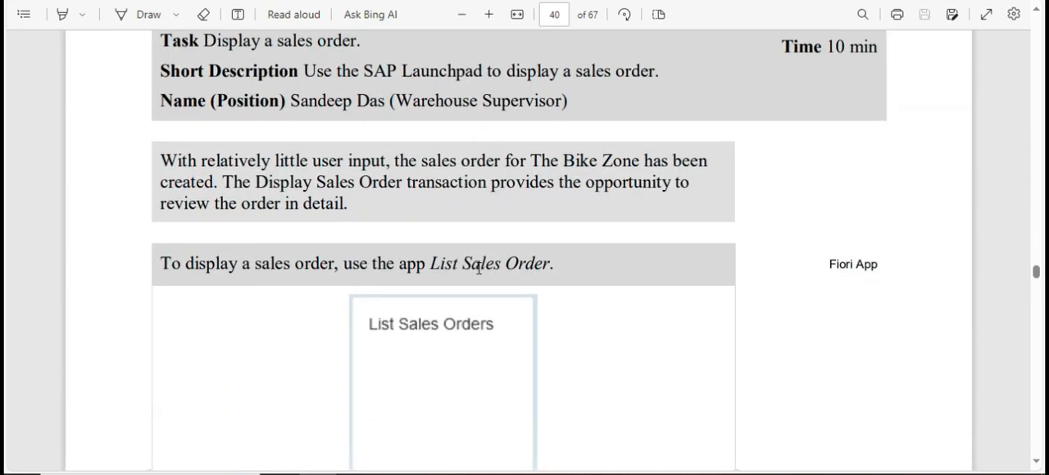
scroll(480, 273, down, 1)
key(alt+Tab)
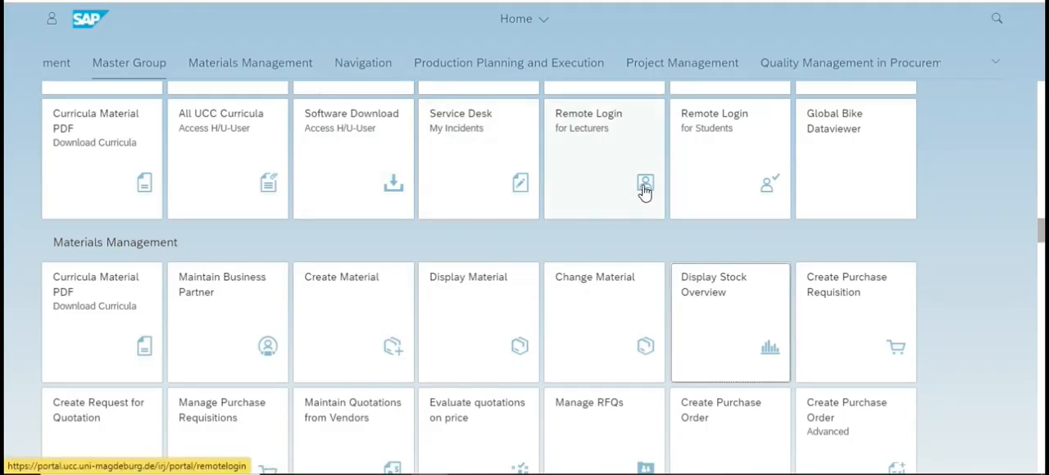
key(ctrl+f)
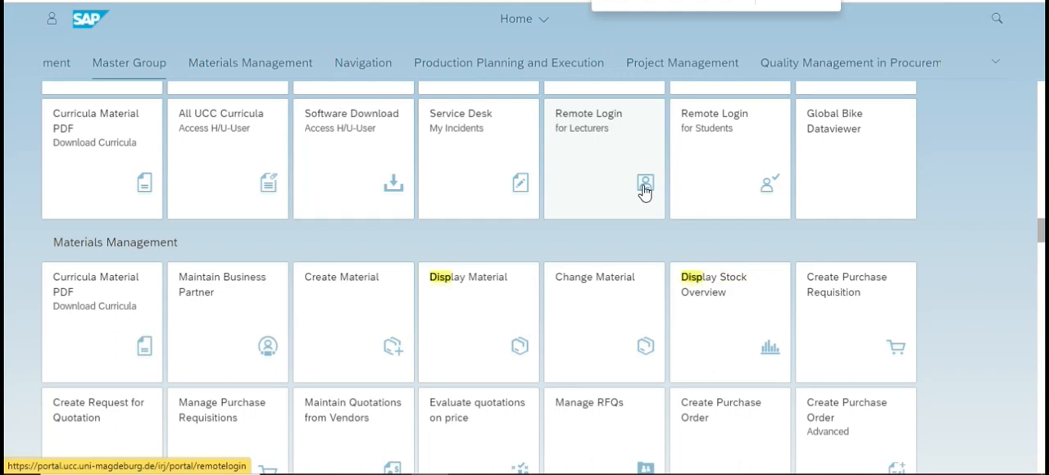
key(alt+Tab)
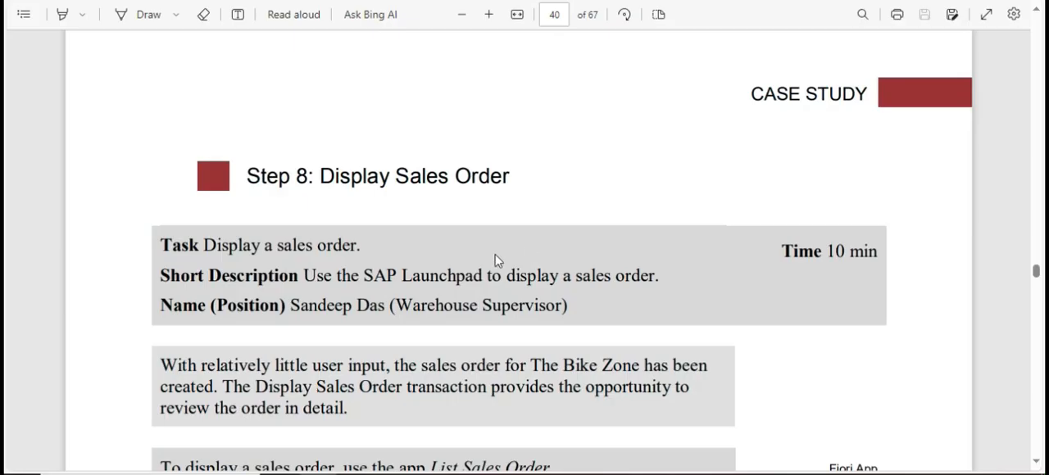
Check the required app in the PDF, switch to the Fiori Launchpad, search for "List" and open the List Sales Orders app.
scroll(485, 262, down, 5)
scroll(484, 262, up, 2)
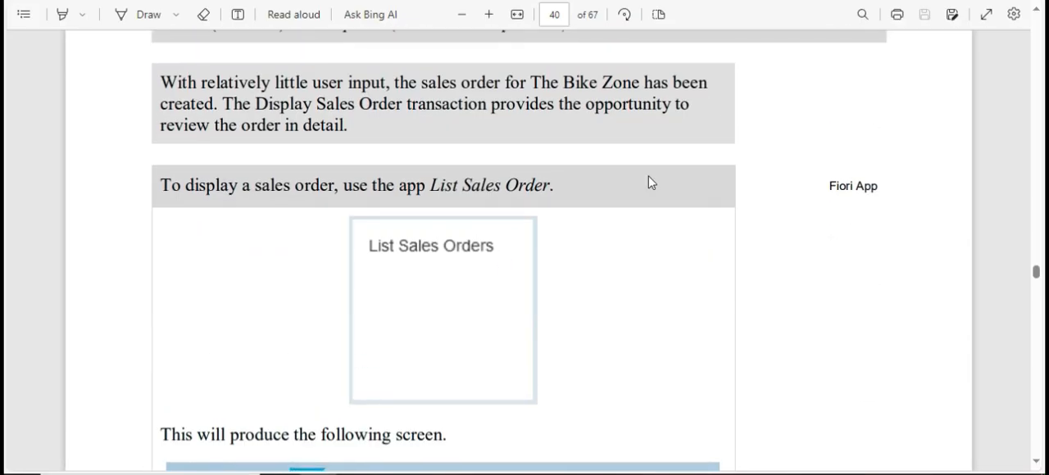
key(alt+Tab)
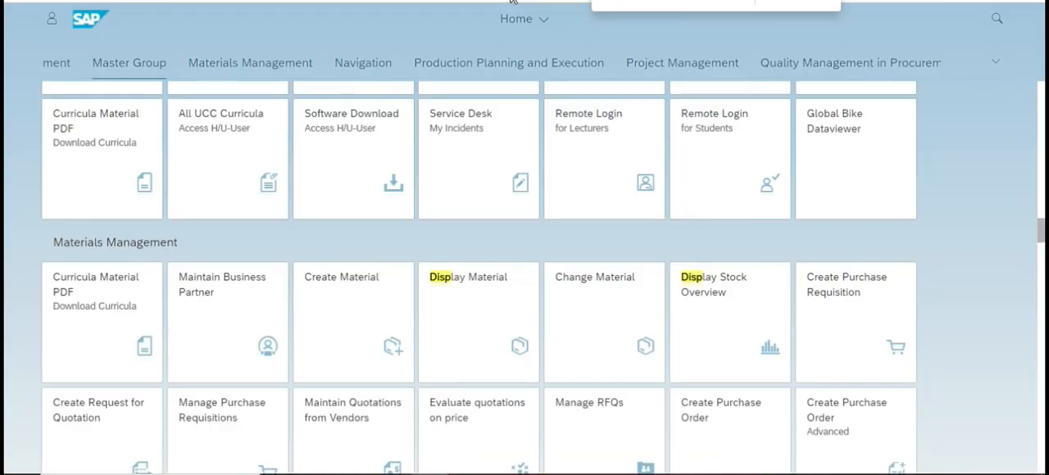
text(List)
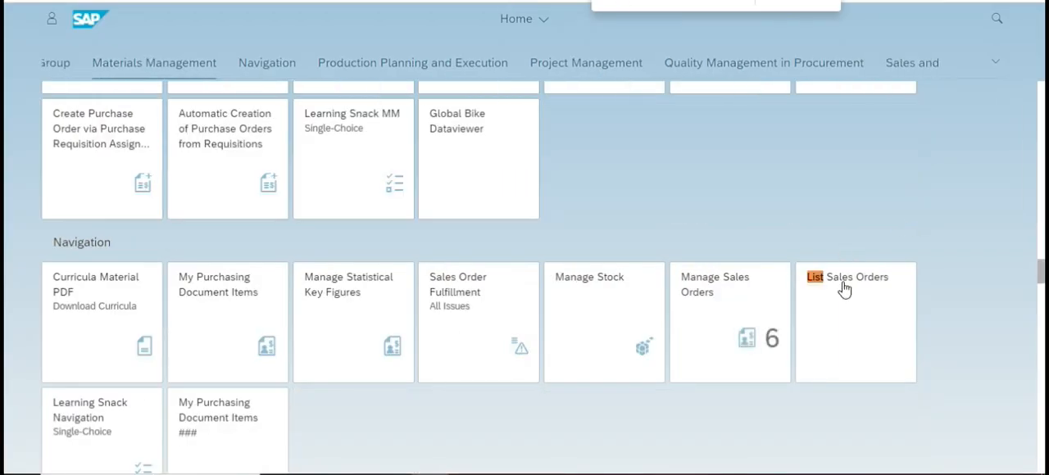
click(842, 271)
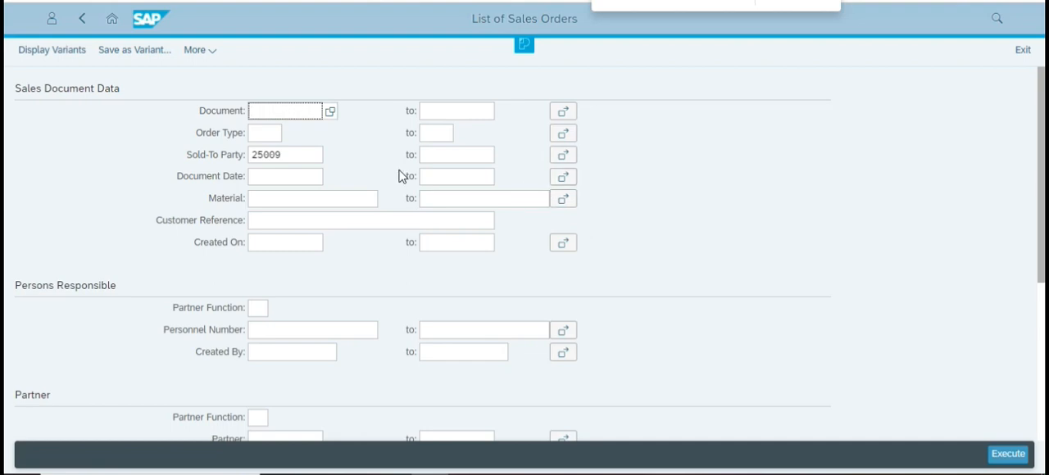
Run the sales order list for the prefilled sold-to party, leaving the other selection criteria empty.
click(297, 157)
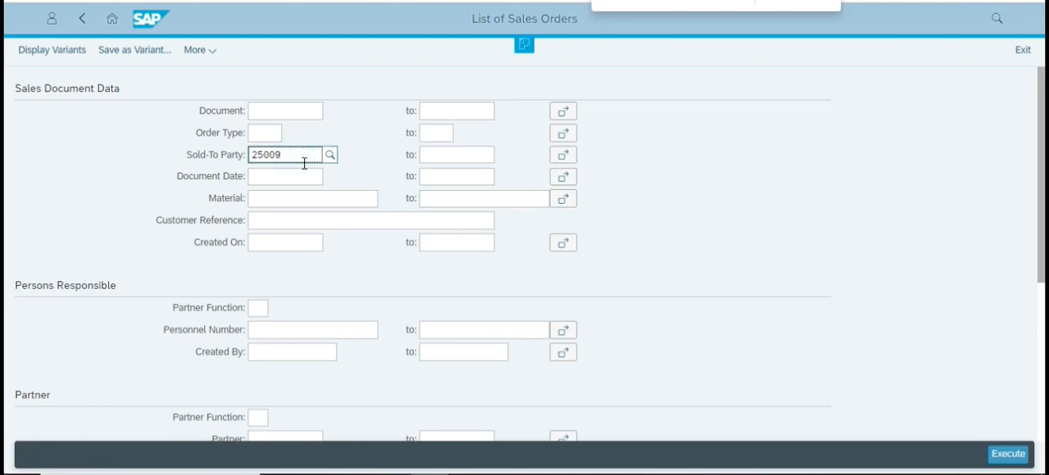
click(1005, 456)
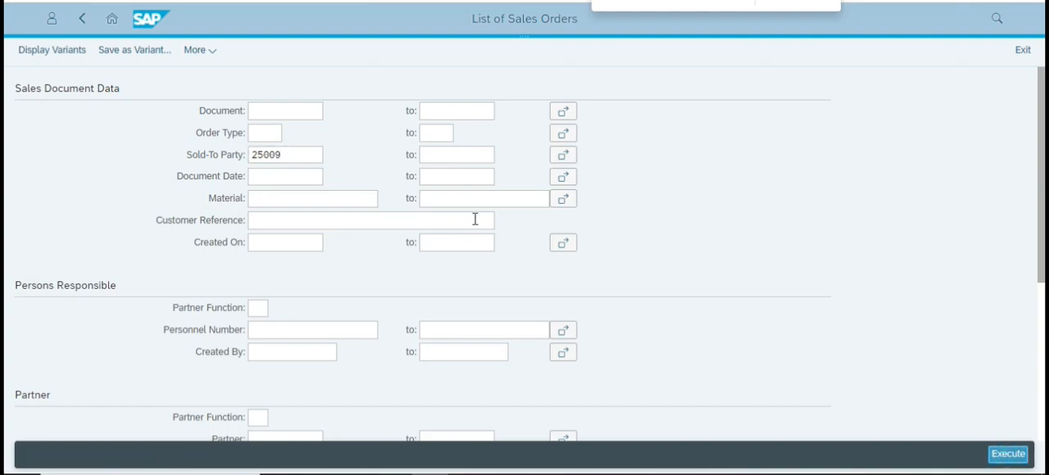
click(285, 197)
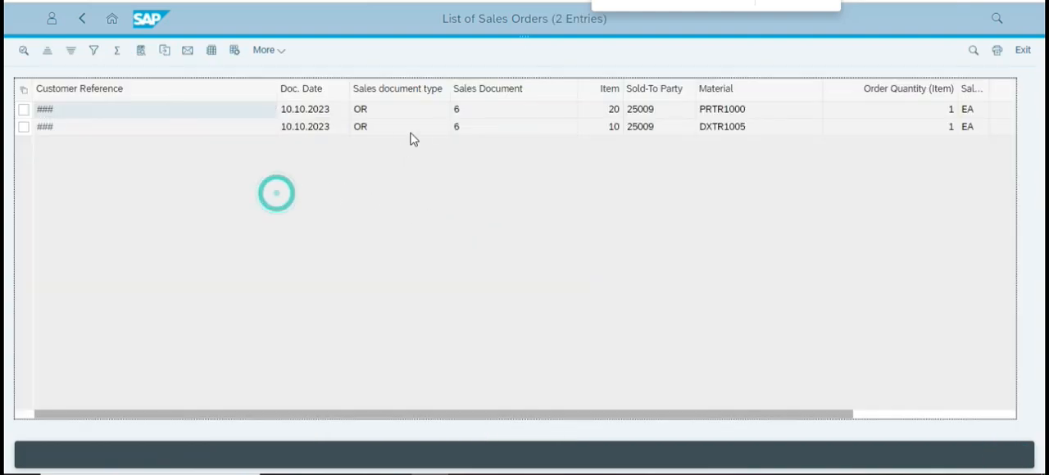
Check the sales document, order quantity and customer reference of the listed sales order items.
click(457, 129)
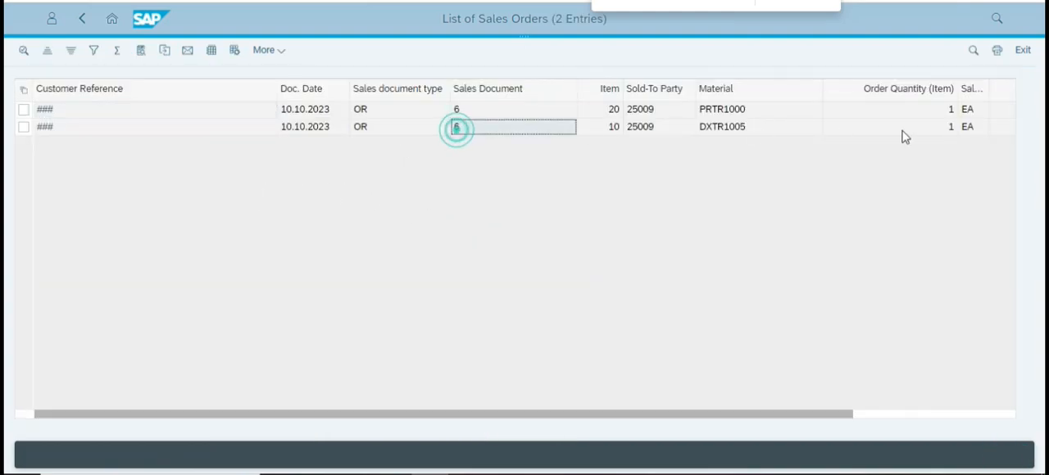
click(929, 117)
click(937, 95)
click(923, 113)
click(100, 126)
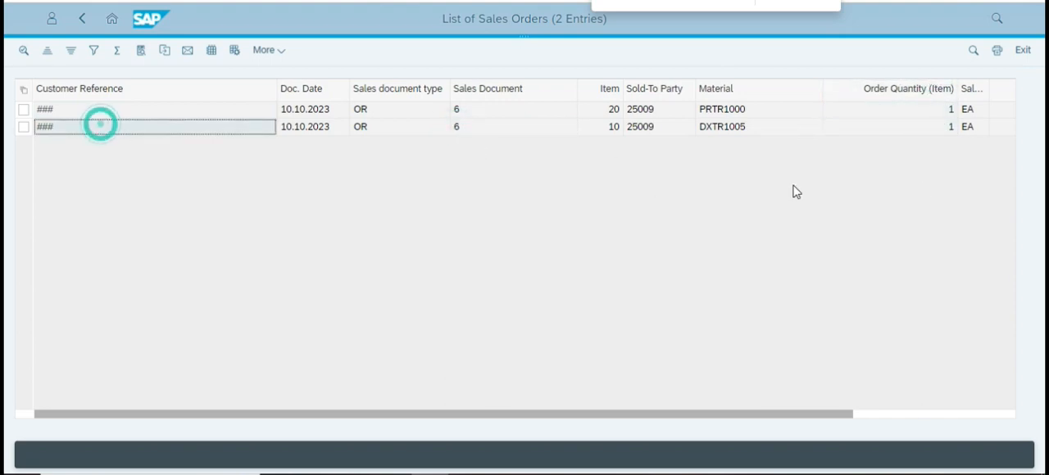
Switch to the case study PDF and read the List Sales Orders instructions through to the Change Standard Order overview on page 41.
key(alt+Tab)
scroll(444, 300, down, 3)
scroll(444, 300, up, 1)
scroll(443, 295, down, 3)
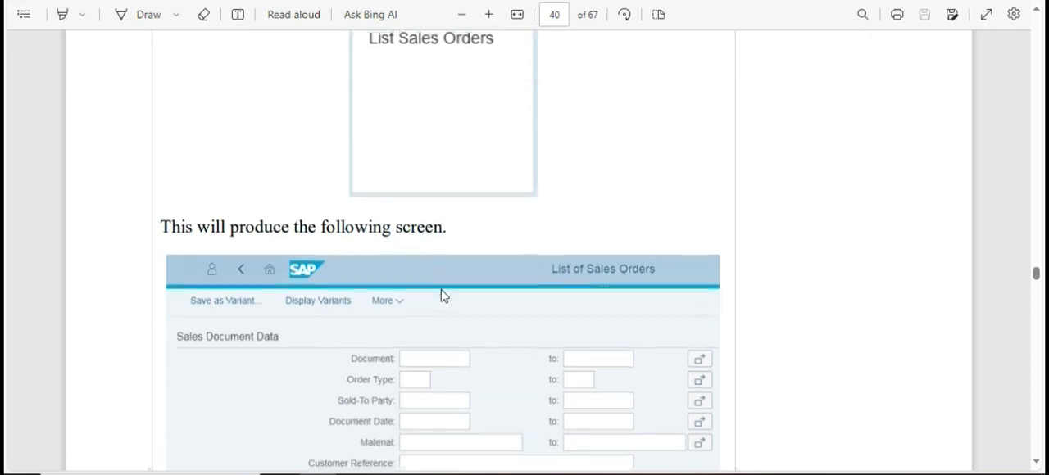
scroll(444, 287, up, 2)
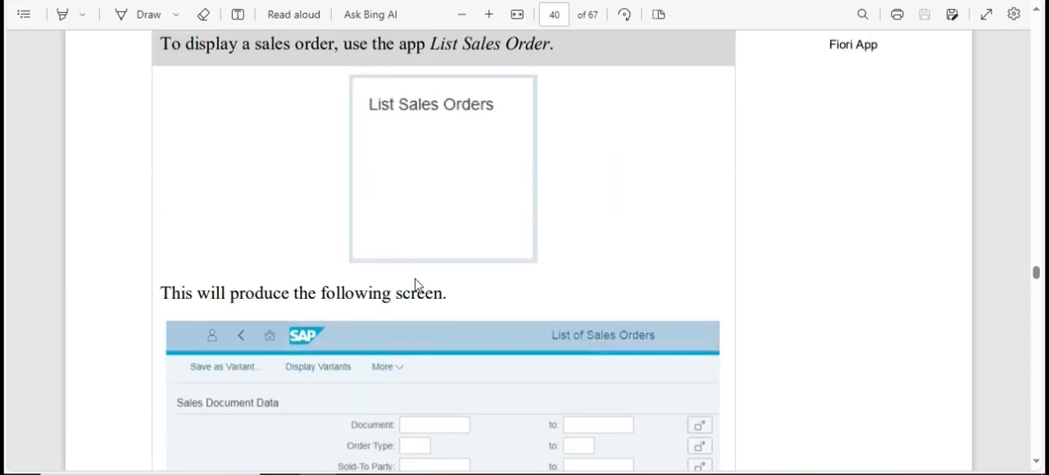
scroll(414, 280, down, 1)
scroll(410, 278, up, 2)
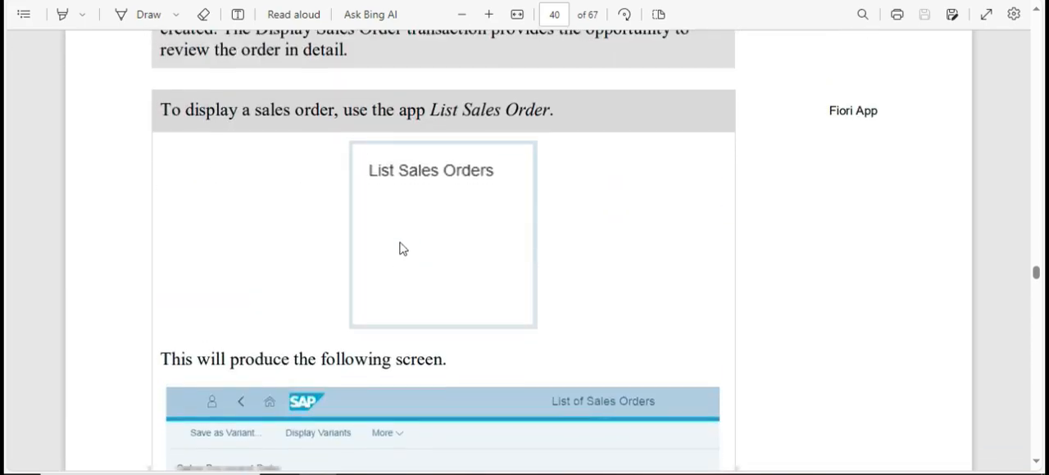
scroll(401, 248, down, 4)
scroll(404, 241, down, 2)
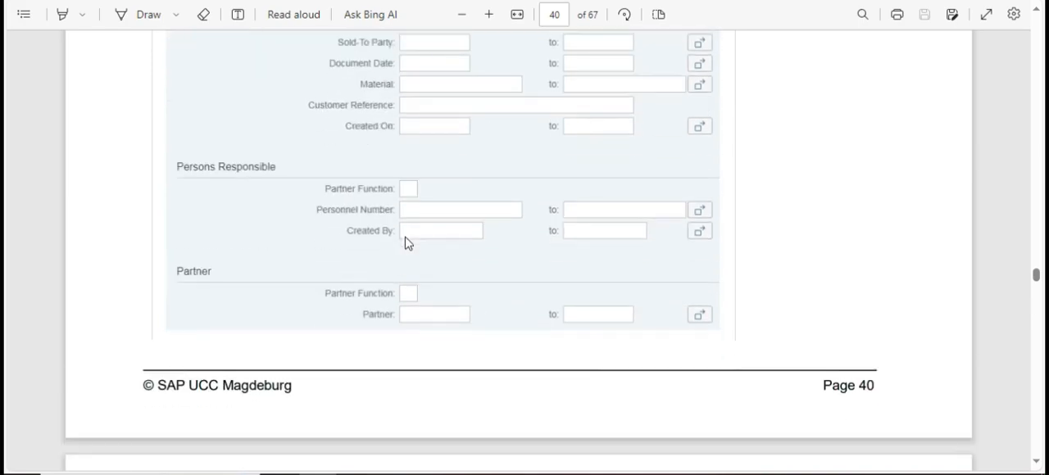
scroll(431, 241, down, 5)
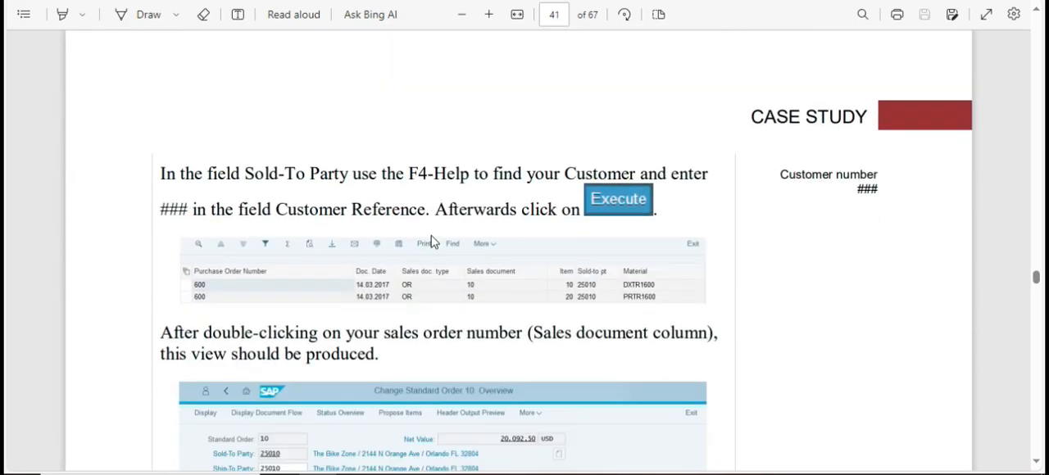
scroll(434, 241, down, 3)
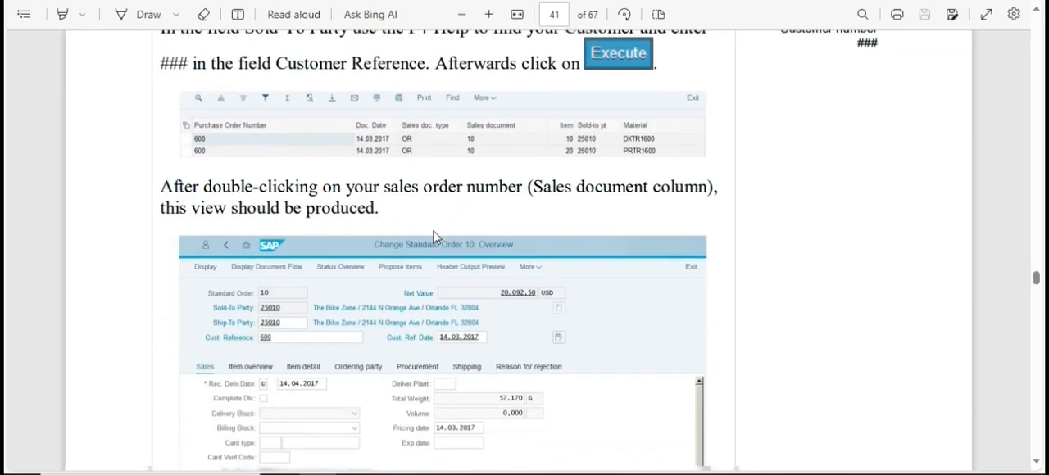
Read the page 41 instructions for opening the sales order and checking the availability of a line item.
scroll(437, 235, down, 1)
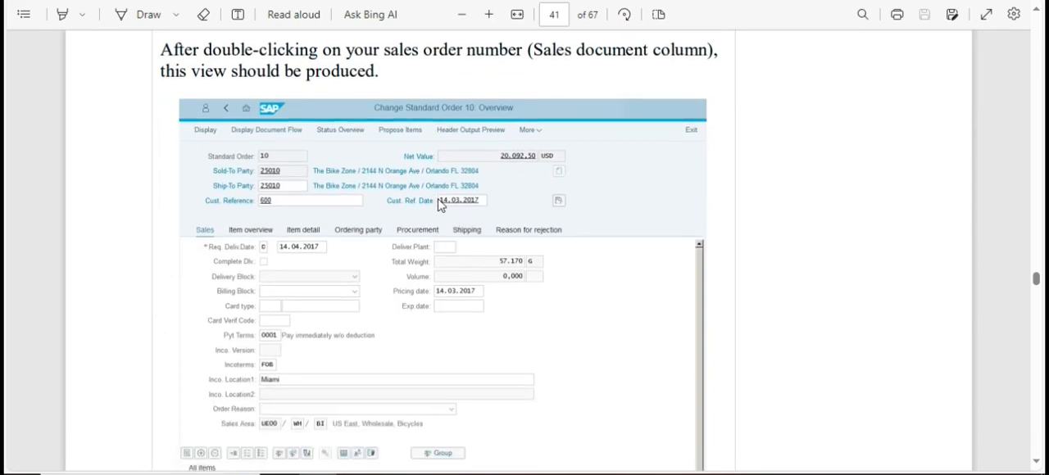
scroll(410, 205, down, 1)
scroll(407, 205, down, 2)
scroll(408, 205, down, 3)
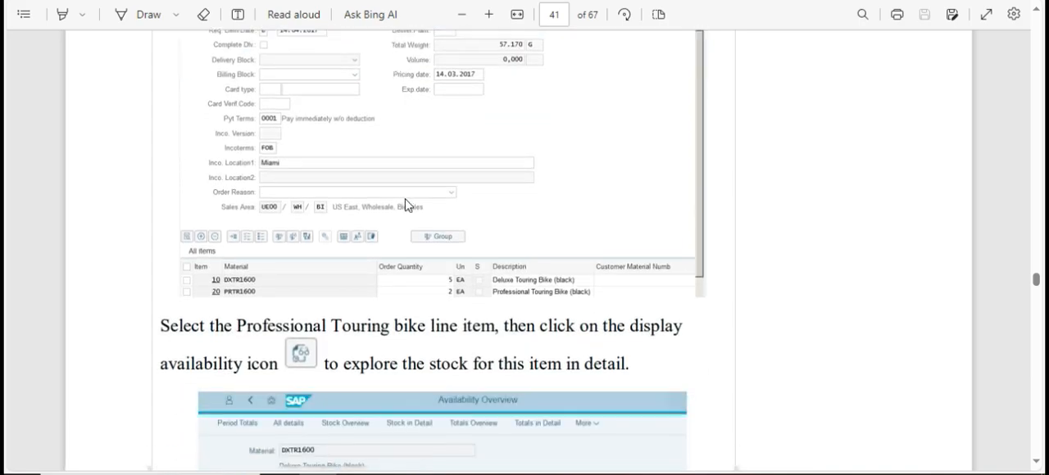
scroll(408, 207, down, 2)
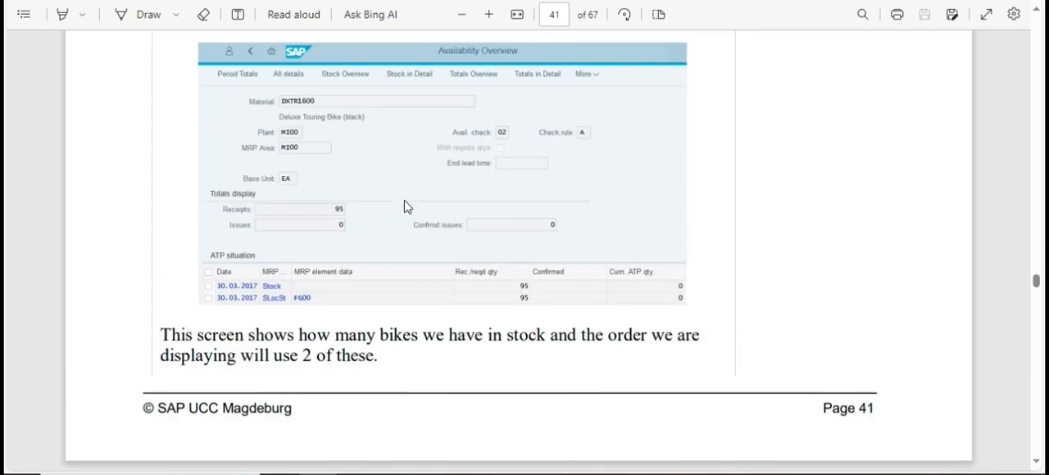
scroll(408, 211, up, 9)
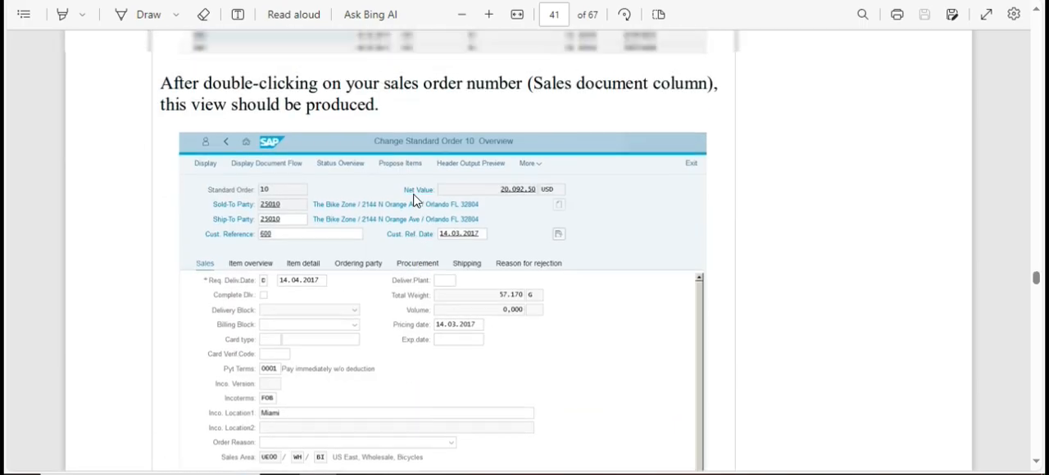
scroll(300, 269, up, 1)
Switch to SAP, open the customer's standard order from the sales order list and show its item overview.
key(alt+Tab)
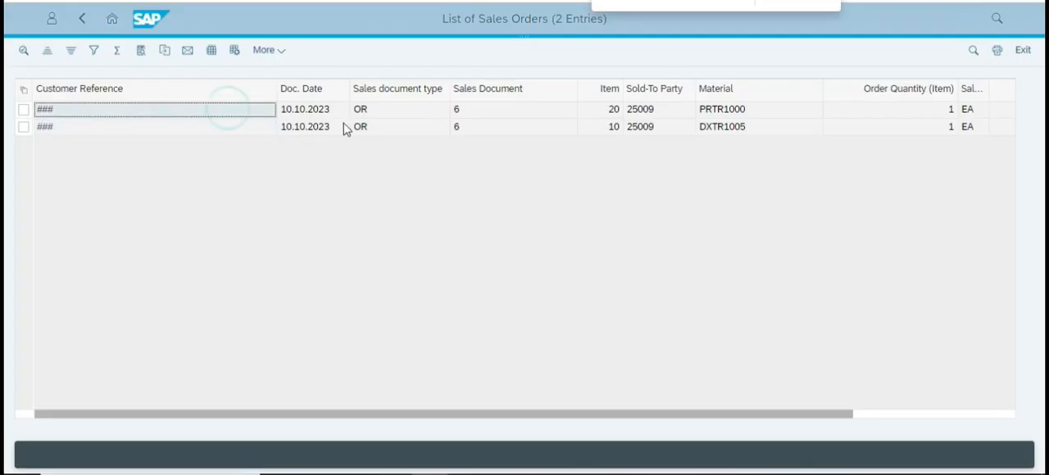
double_click(410, 129)
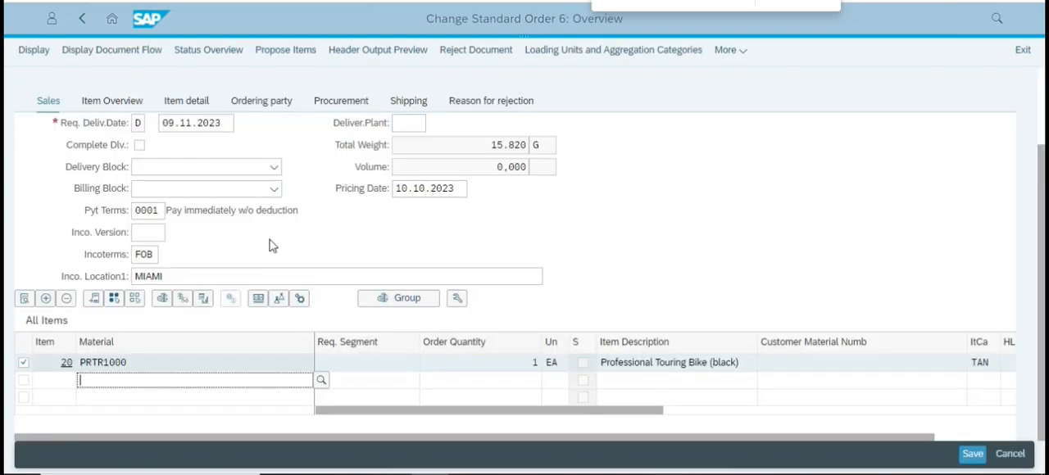
key(alt+Tab)
scroll(315, 303, down, 10)
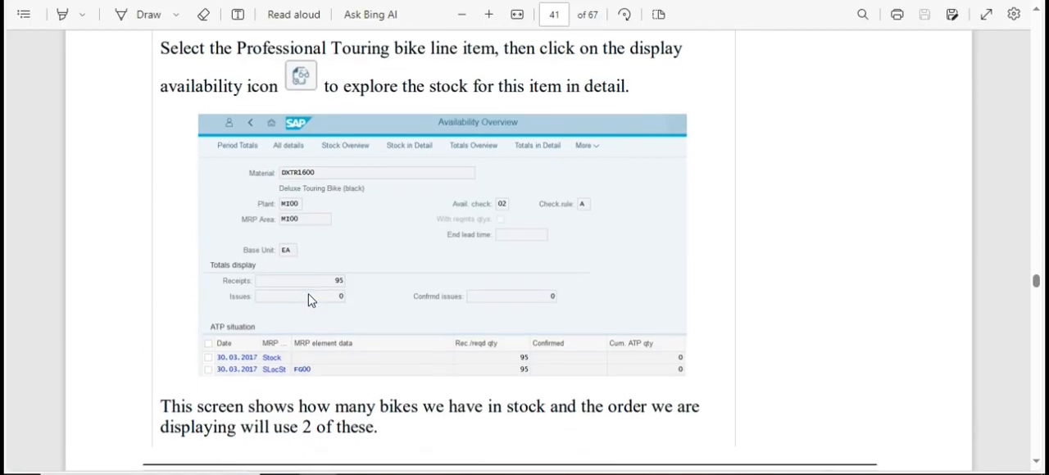
key(alt+Tab)
click(136, 100)
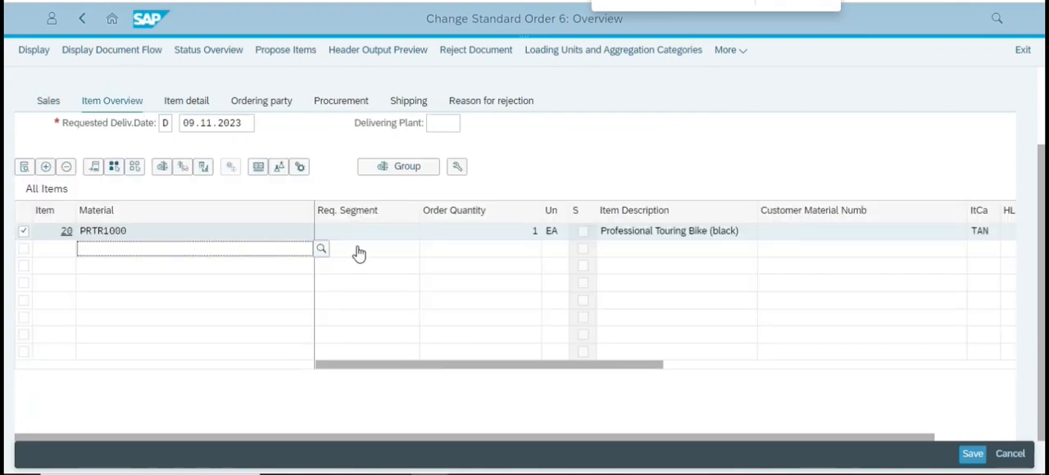
click(319, 279)
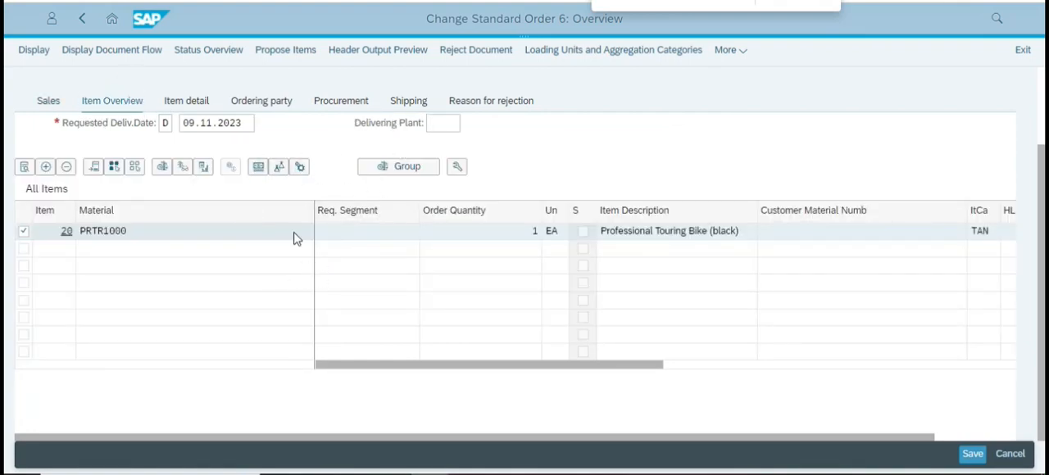
scroll(416, 210, up, 2)
Switch to the case study PDF and reread how to display the availability of the Professional Touring Bike item.
key(alt+Tab)
scroll(350, 251, down, 5)
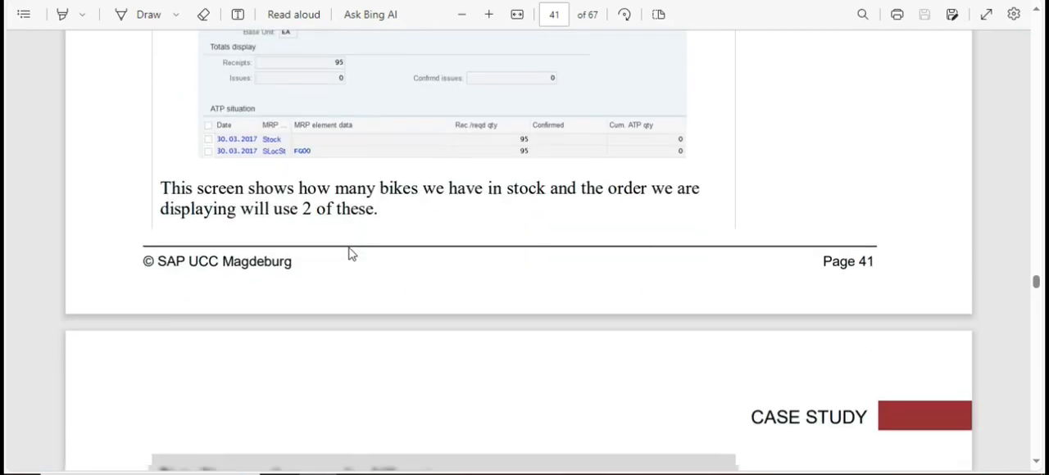
scroll(351, 254, down, 1)
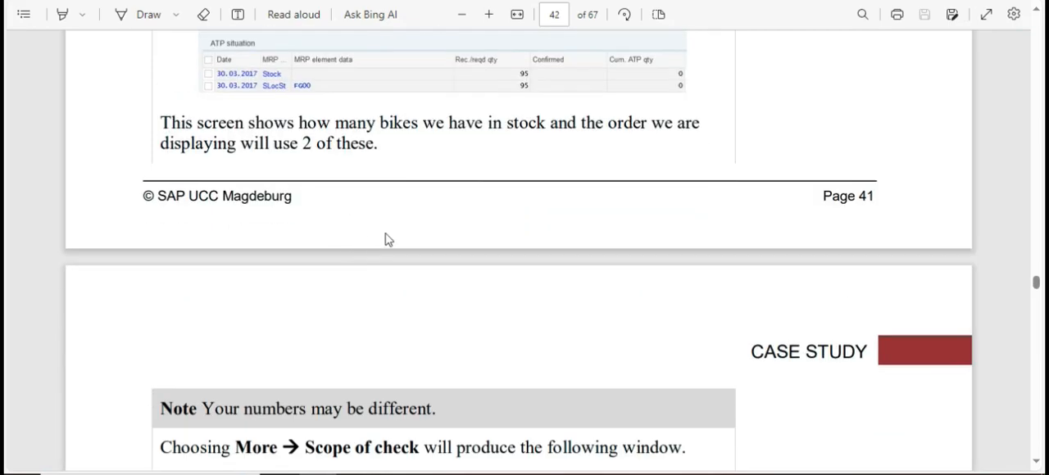
scroll(451, 186, up, 2)
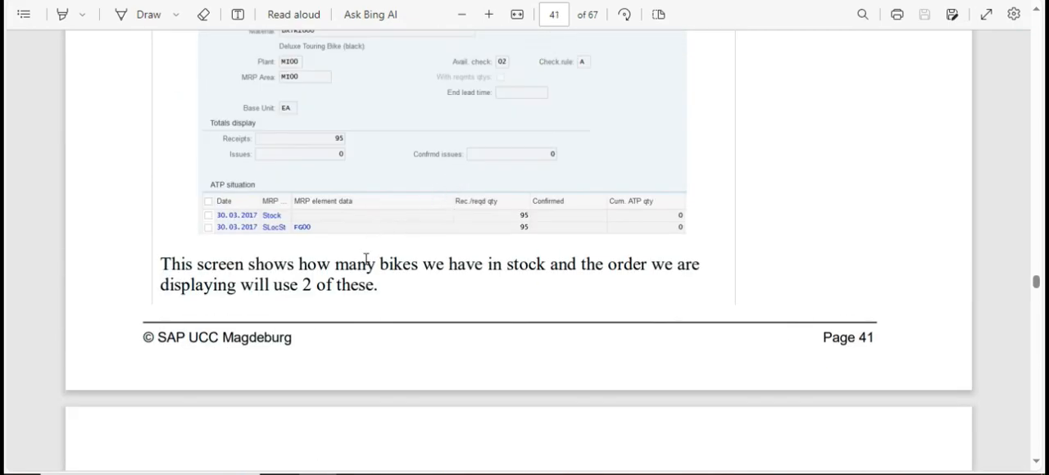
scroll(375, 258, up, 2)
scroll(385, 253, up, 4)
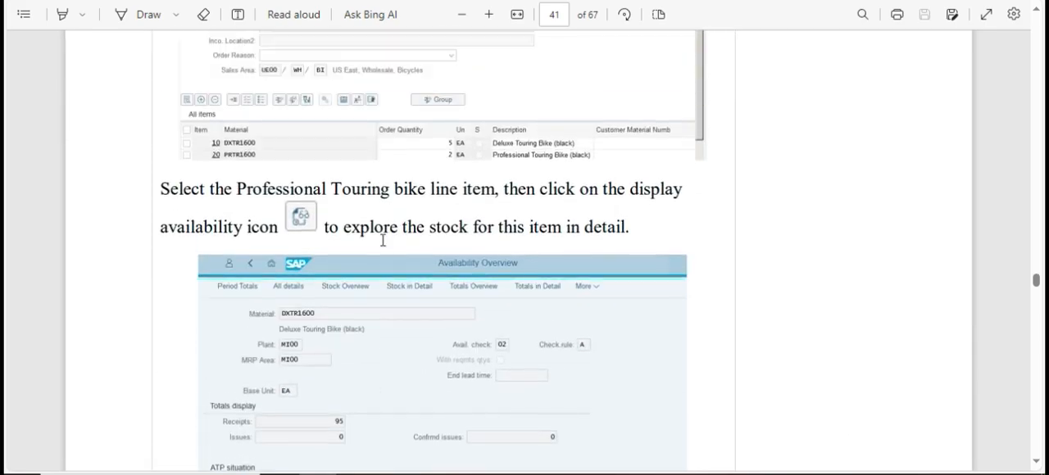
In SAP, return to the order's Sales view, select only the Deluxe Touring Bike item DXTR1005 and display its availability.
click(51, 102)
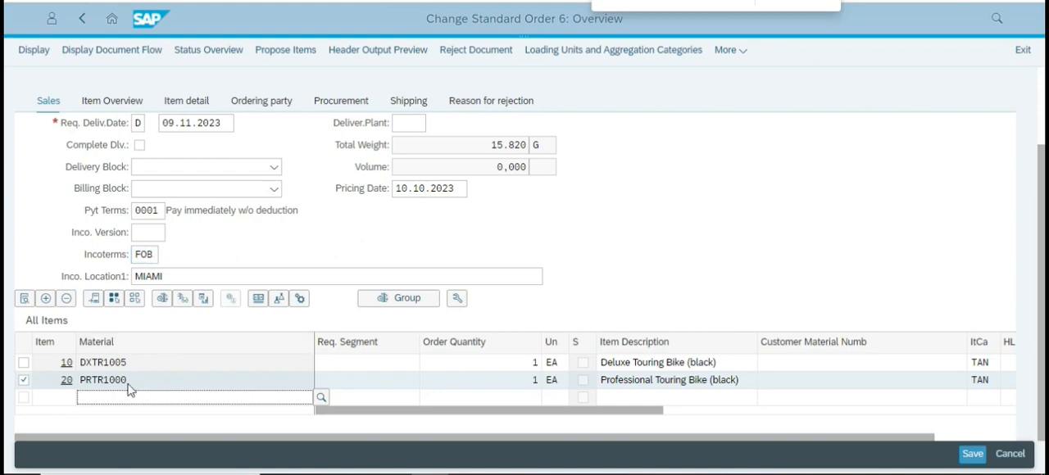
click(24, 380)
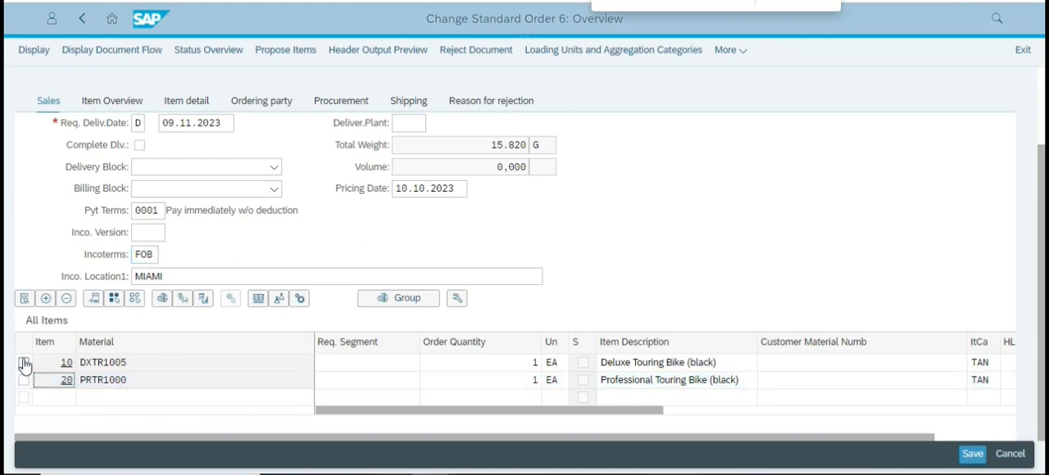
click(23, 364)
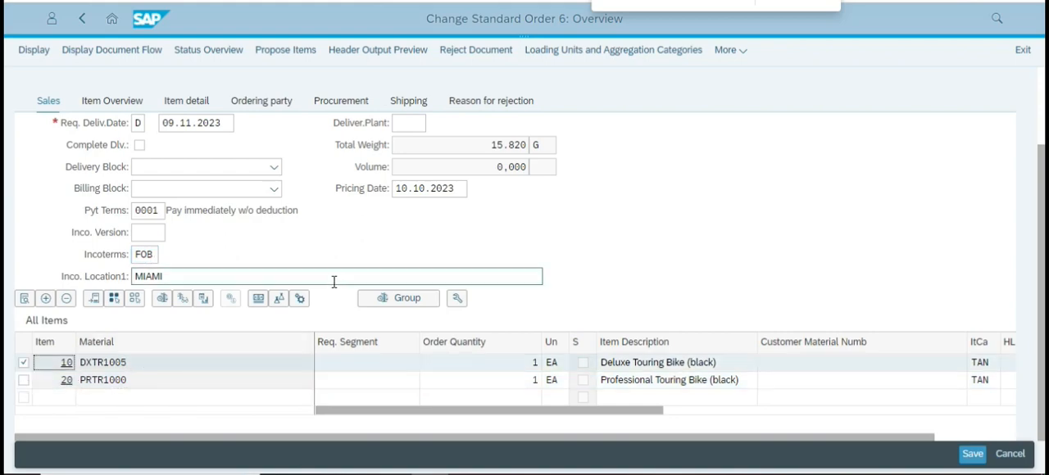
click(181, 302)
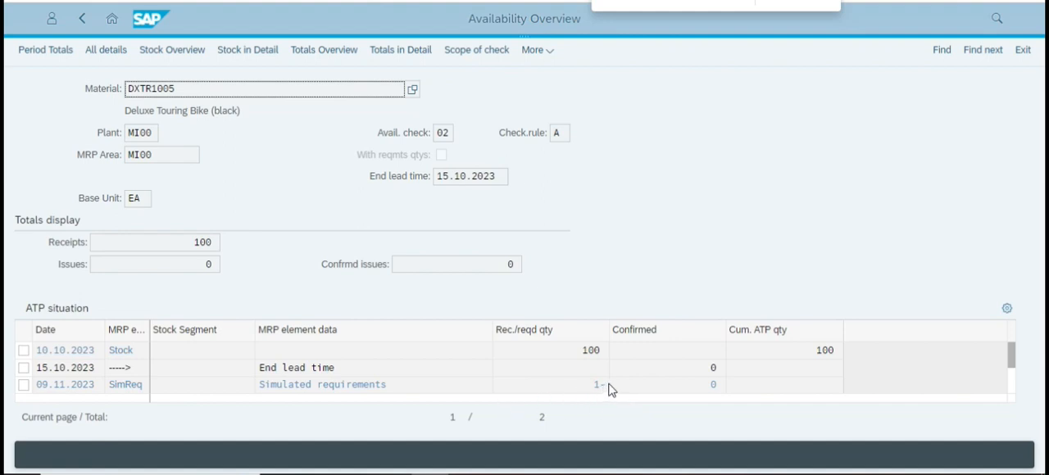
Examine the stock, simulated requirements and storage location quantities in the ATP situation of DXTR1005, and return to the order overview.
scroll(286, 379, down, 1)
scroll(579, 396, down, 1)
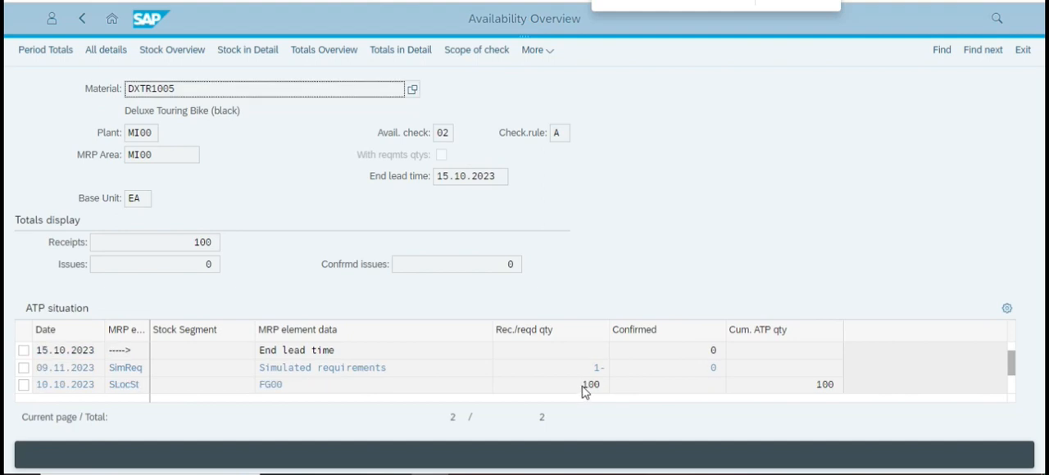
click(586, 385)
click(581, 368)
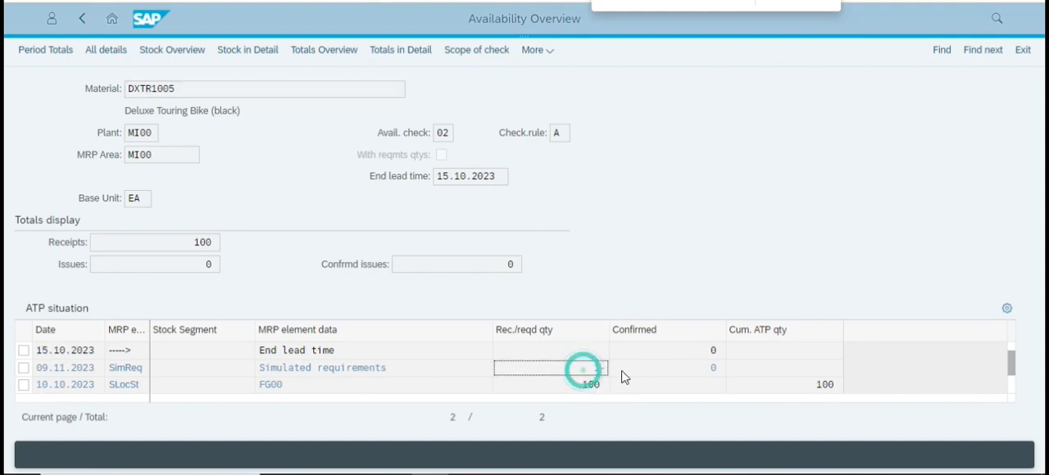
scroll(476, 364, up, 1)
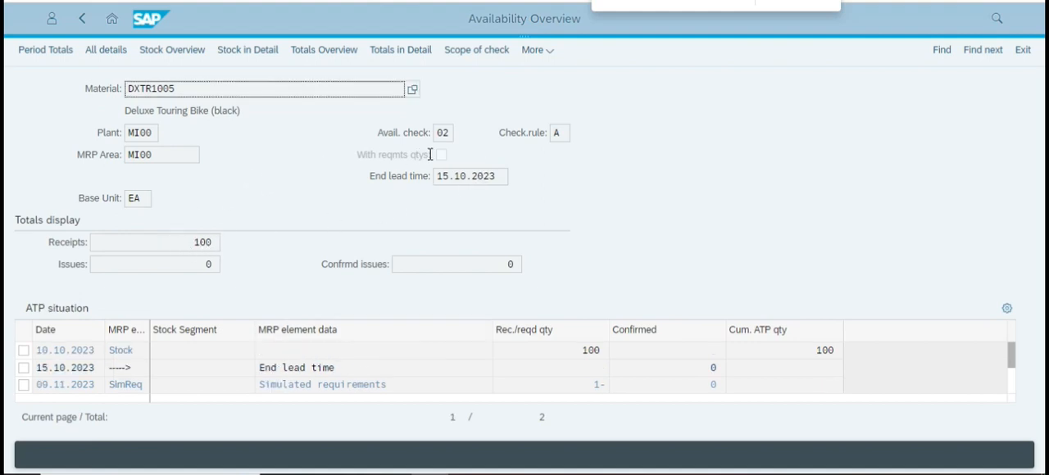
scroll(672, 372, down, 2)
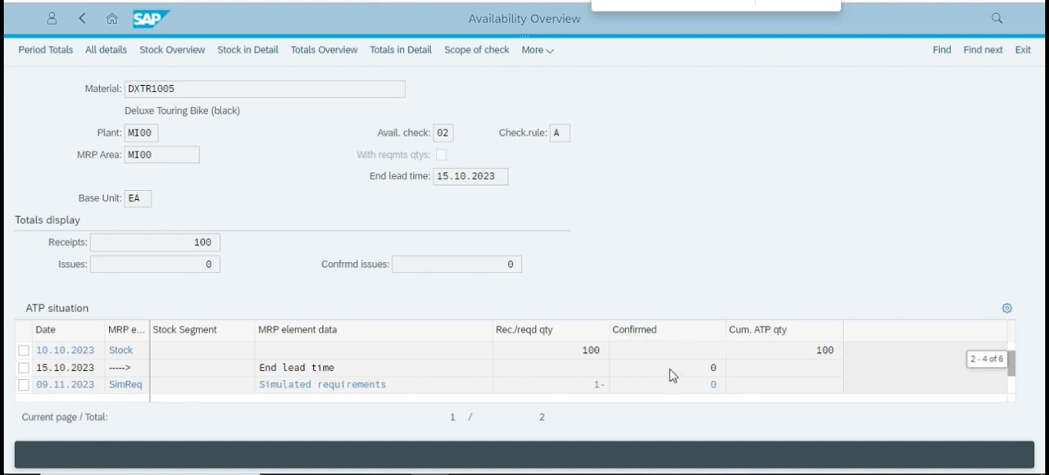
scroll(715, 365, up, 2)
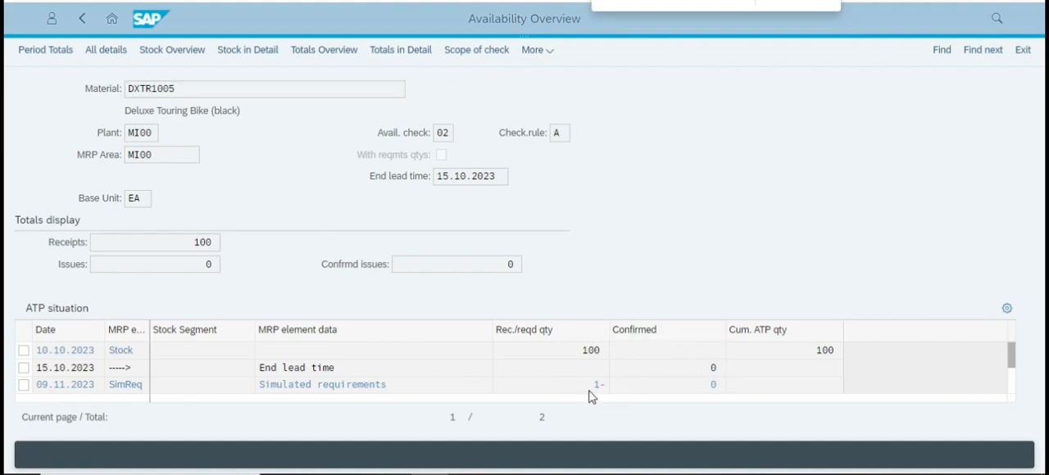
click(82, 18)
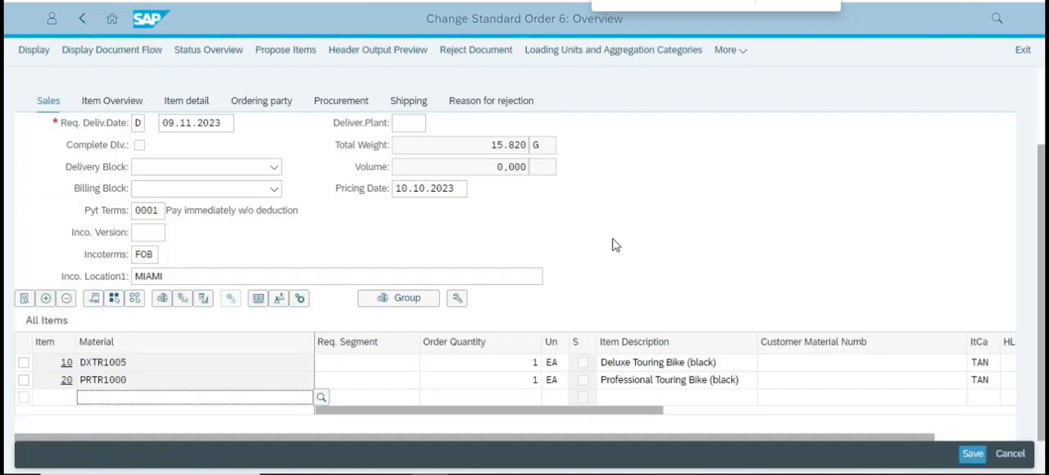
Switch to the case study PDF, read the Scope of check section on page 42, and leave the order in SAP.
key(alt+Tab)
scroll(458, 283, down, 10)
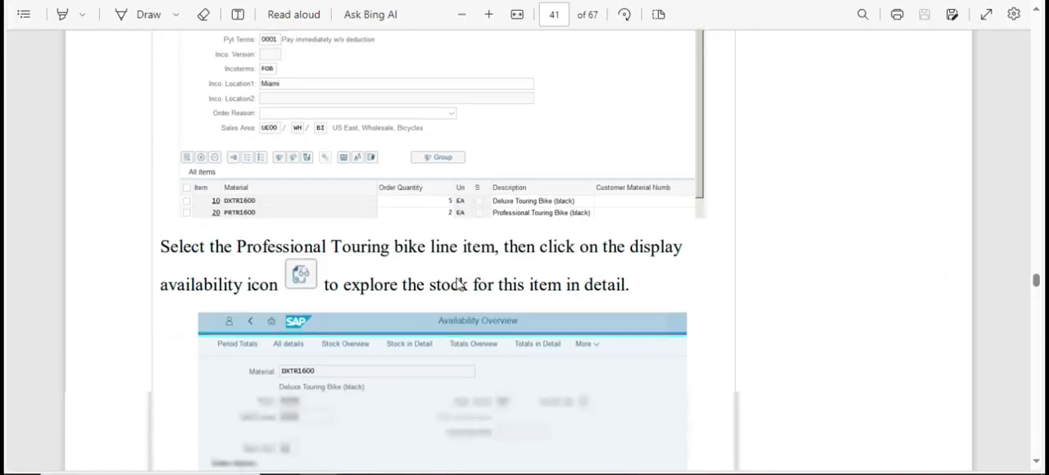
scroll(457, 284, down, 10)
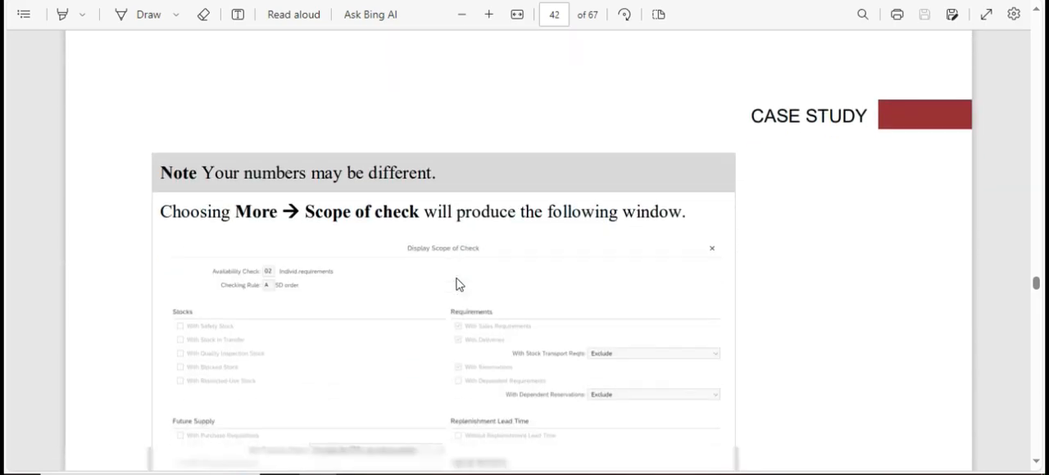
scroll(458, 284, up, 7)
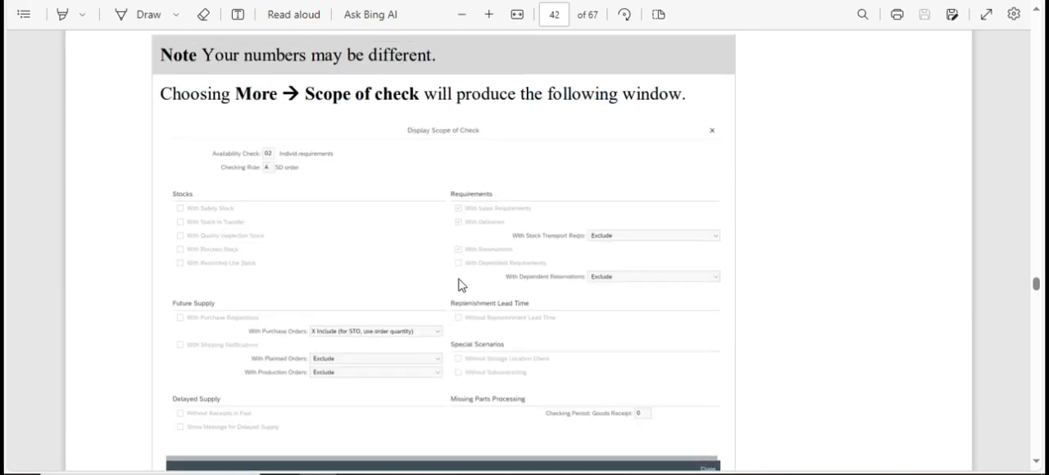
scroll(457, 295, down, 5)
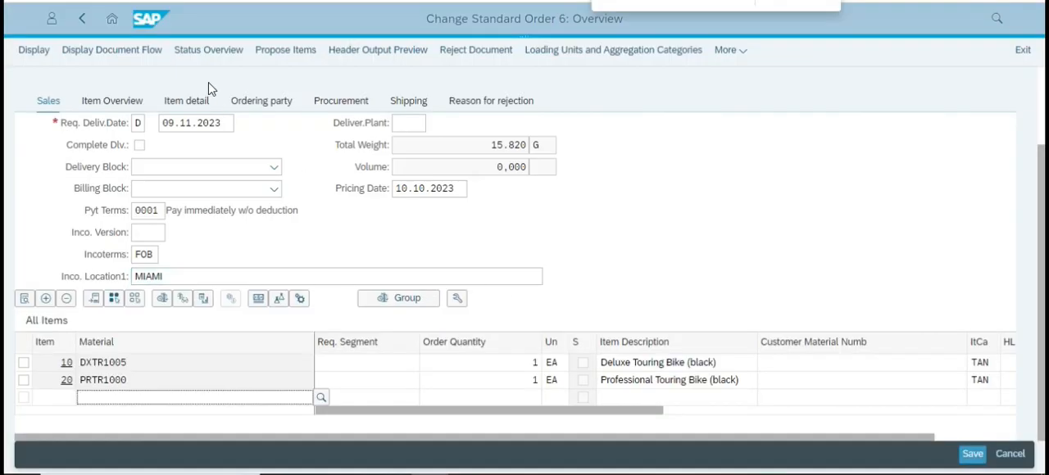
click(82, 18)
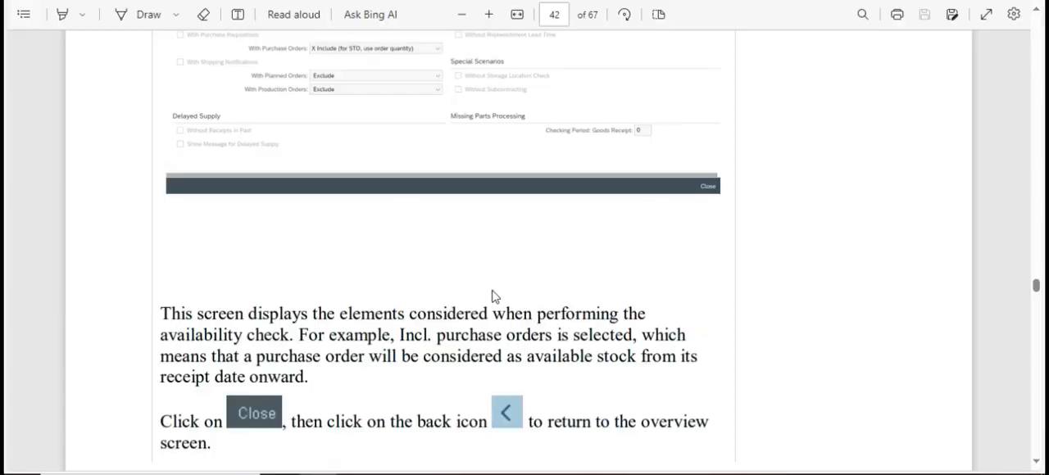
Read the PDF from the scope of check explanation through the item conditions and Deluxe Touring Bike pricing on page 43.
scroll(476, 297, down, 5)
scroll(459, 291, down, 10)
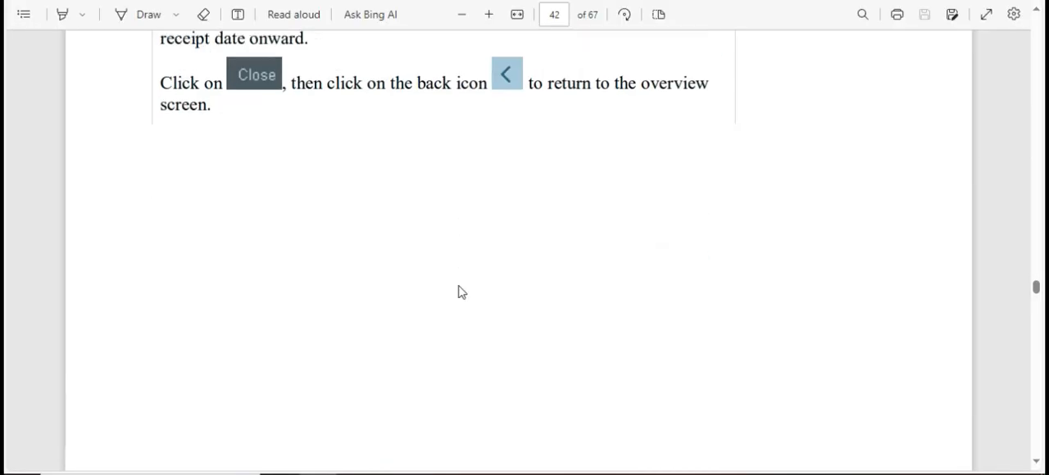
scroll(461, 288, up, 2)
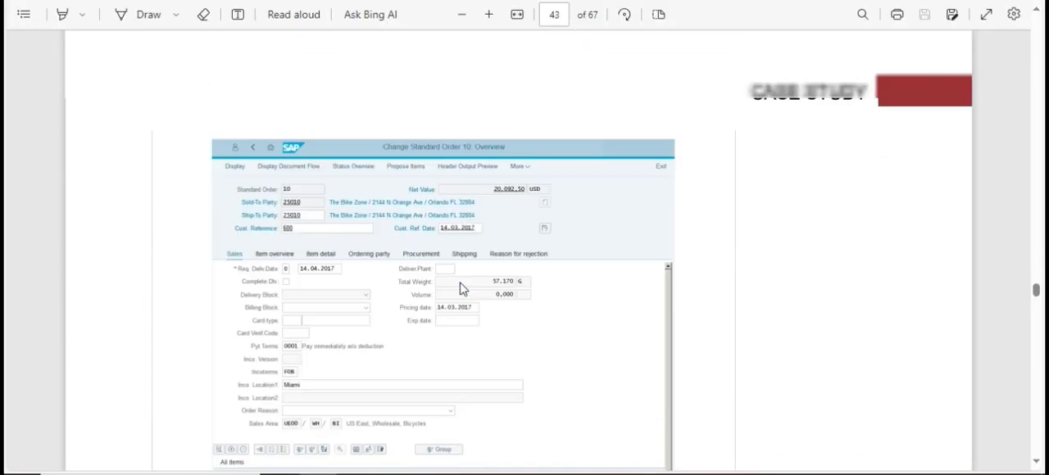
scroll(461, 288, down, 6)
scroll(461, 287, down, 2)
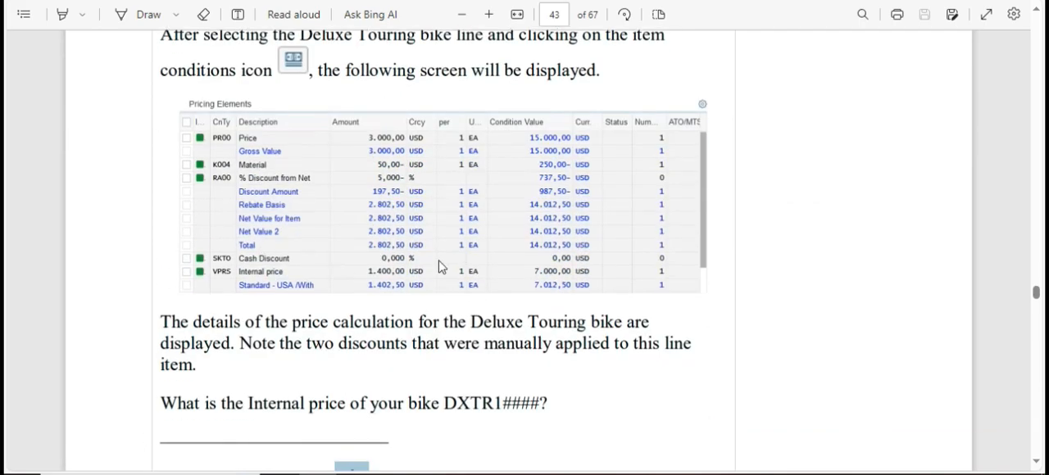
scroll(369, 300, down, 18)
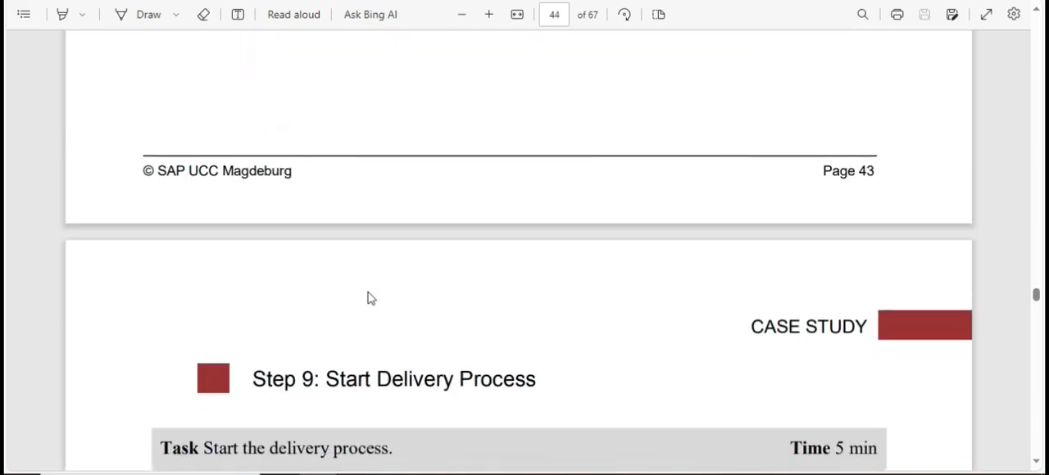
Read the Step 9: Start Delivery Process task on page 44 and identify the Fiori app it requires.
scroll(399, 235, down, 4)
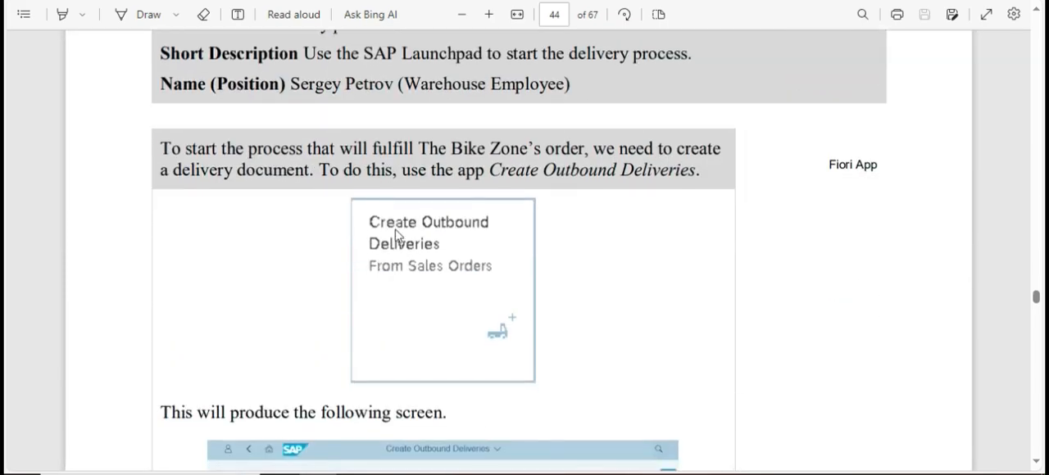
scroll(400, 234, up, 3)
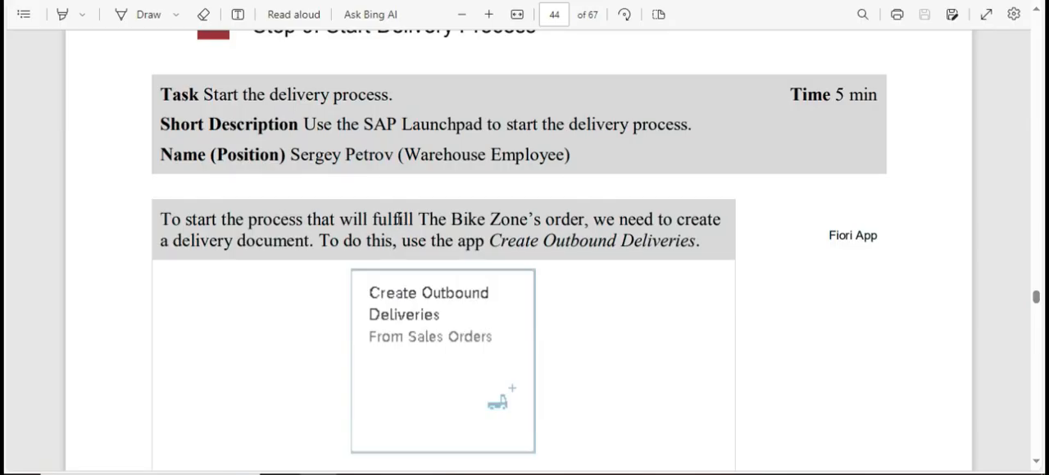
scroll(399, 222, up, 3)
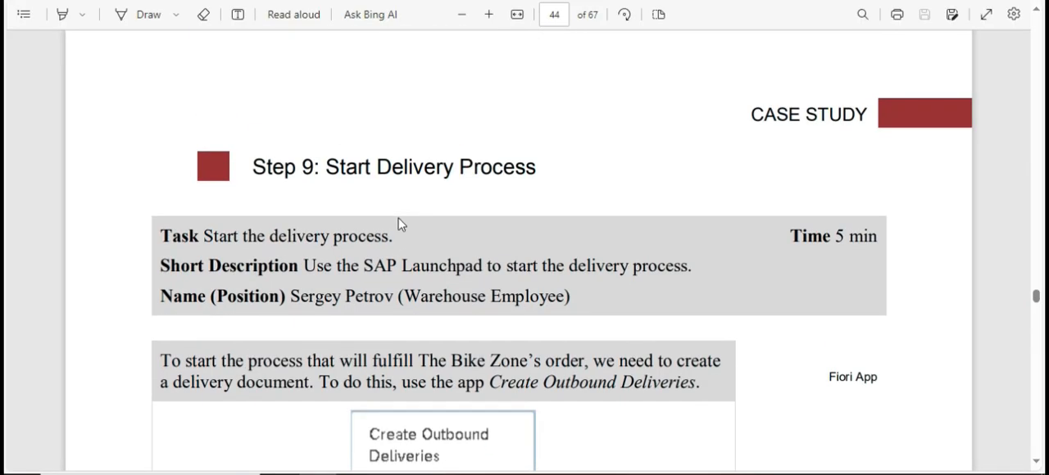
scroll(413, 208, down, 3)
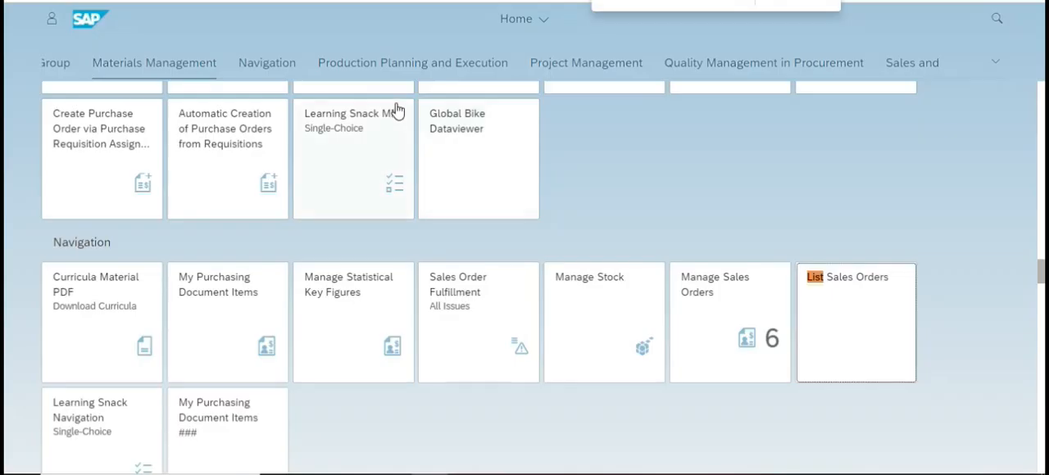
Find the Create Outbound Deliveries From Sales Orders app by searching the launchpad for Deliverie and open it.
click(643, 4)
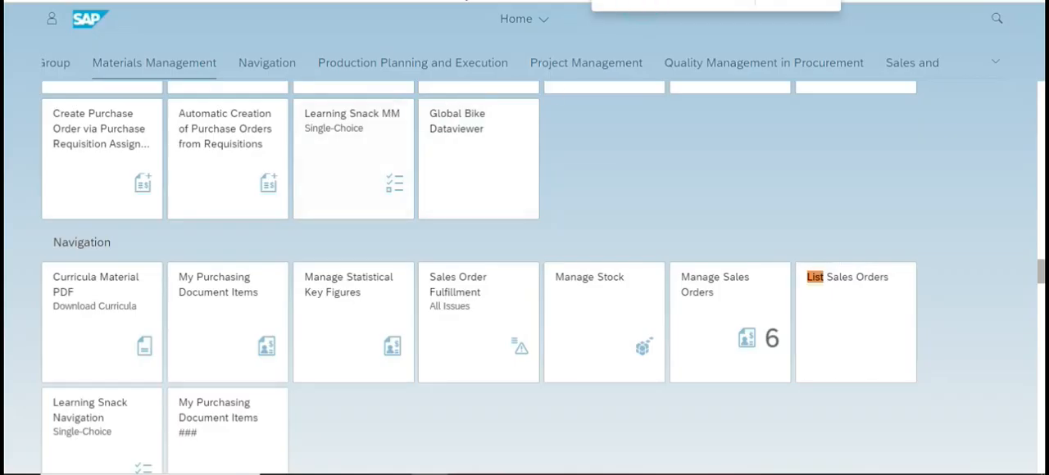
text(Deliverie)
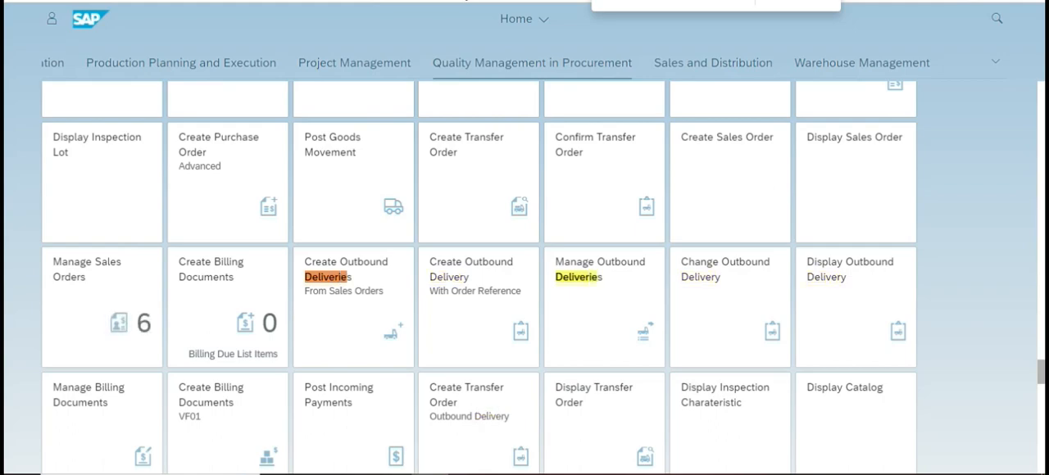
click(341, 282)
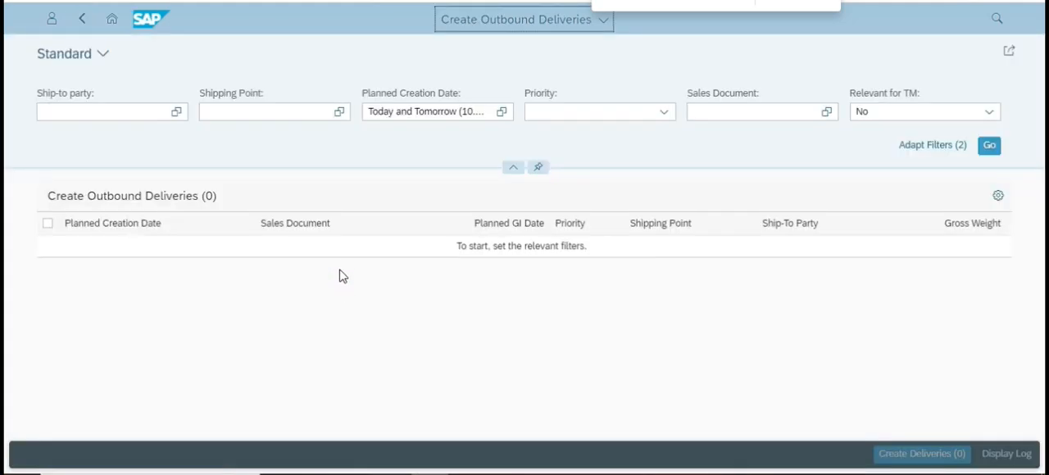
Switch to the case study PDF and read the Create Outbound Deliveries instructions and shipping point note on page 44.
click(363, 291)
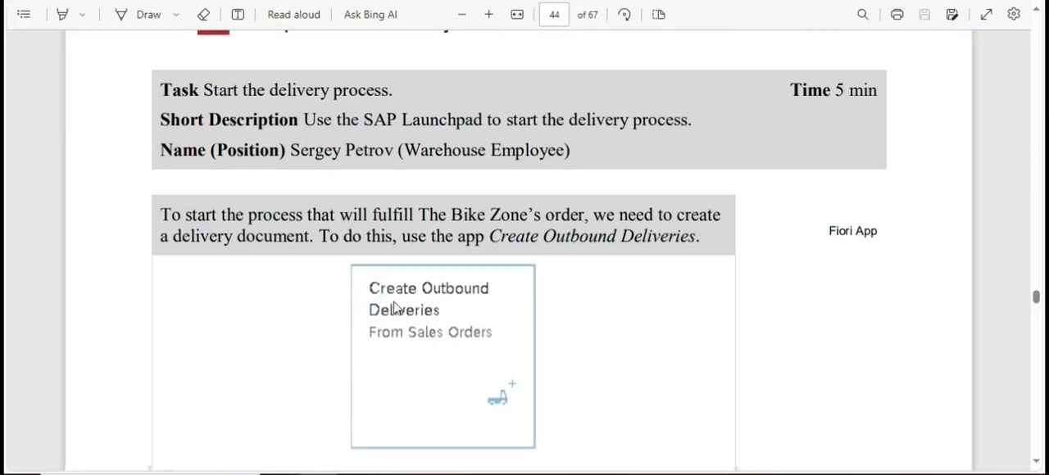
scroll(397, 305, down, 5)
scroll(397, 306, down, 1)
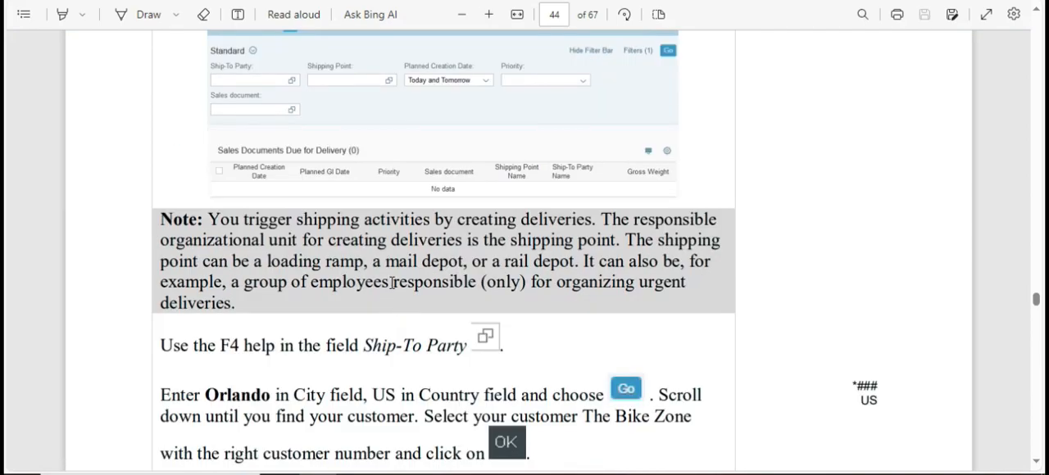
scroll(393, 283, up, 1)
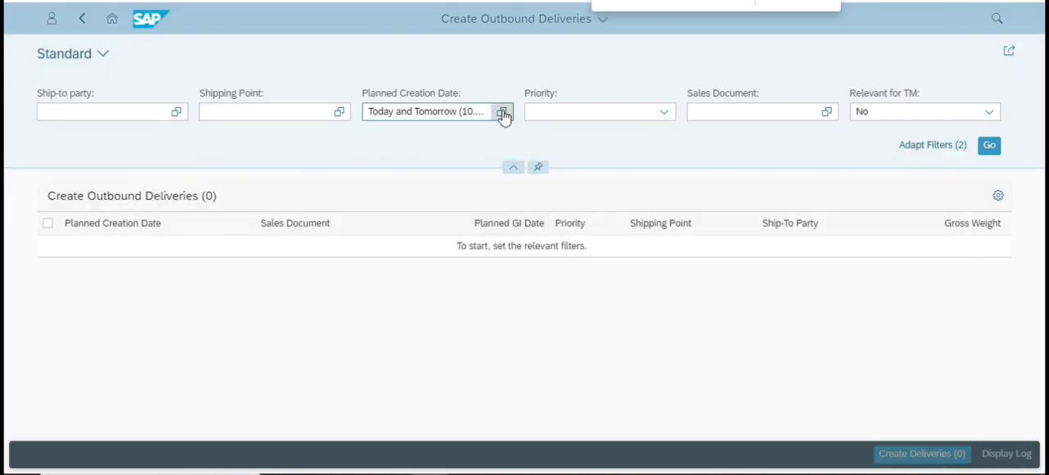
Return to Create Outbound Deliveries in SAP and change the Planned Creation Date filter's time period to Date Range.
click(503, 111)
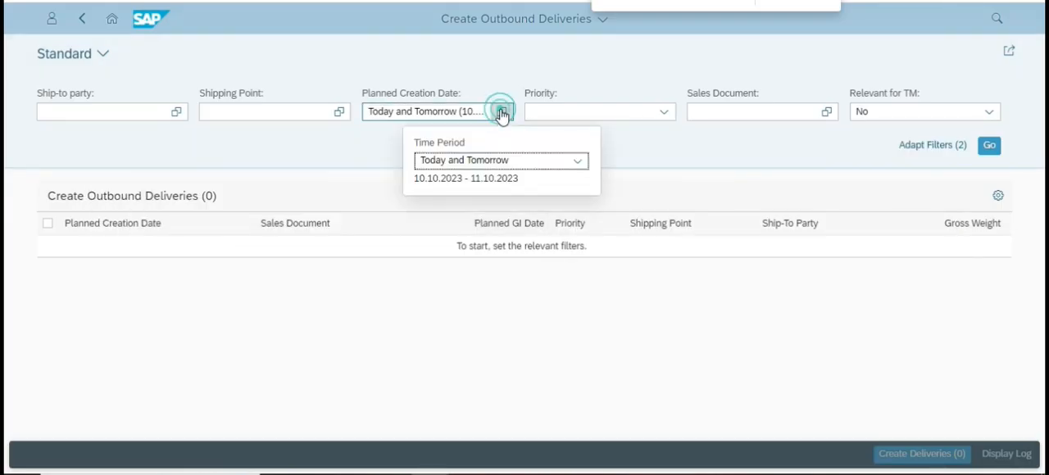
click(467, 159)
click(464, 156)
click(450, 177)
click(451, 151)
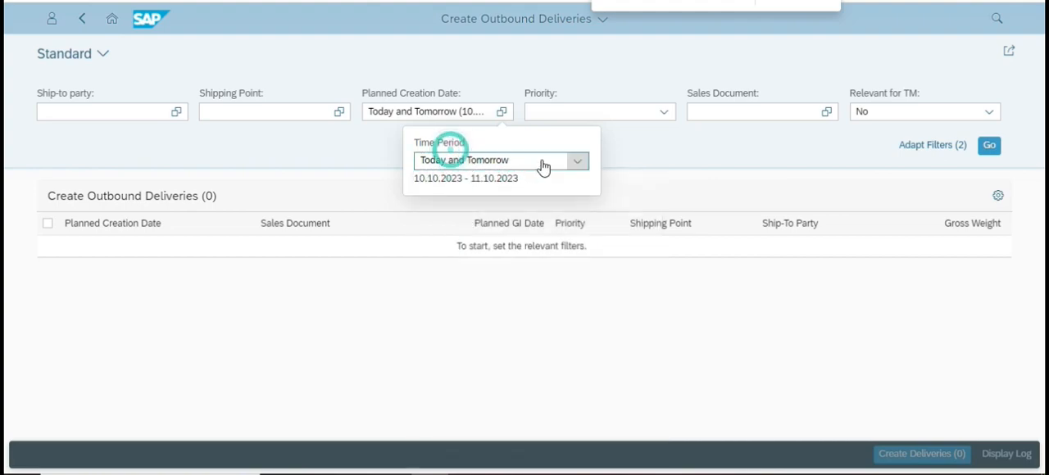
click(577, 160)
click(457, 232)
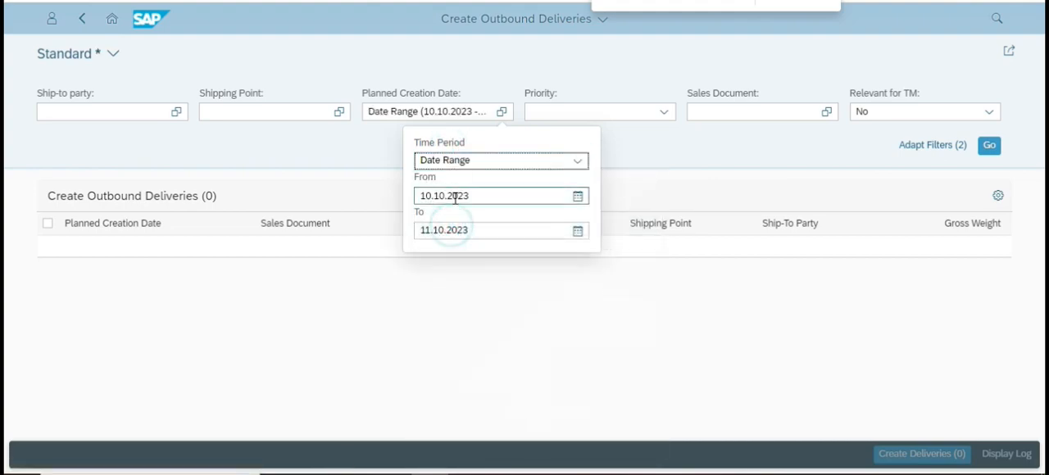
Set the start of the planned creation date range to 01.01.2023 and run the delivery search.
click(430, 195)
key(BackSpace)
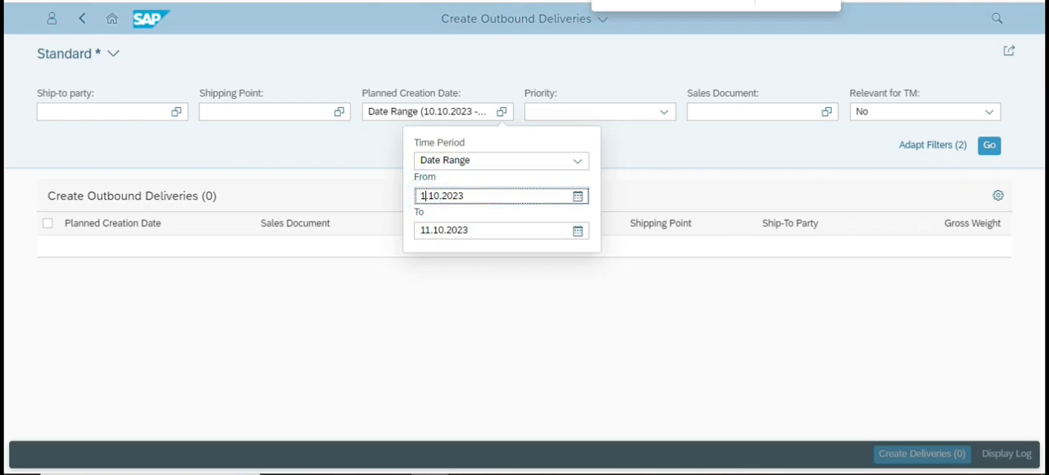
text(1)
key(Return)
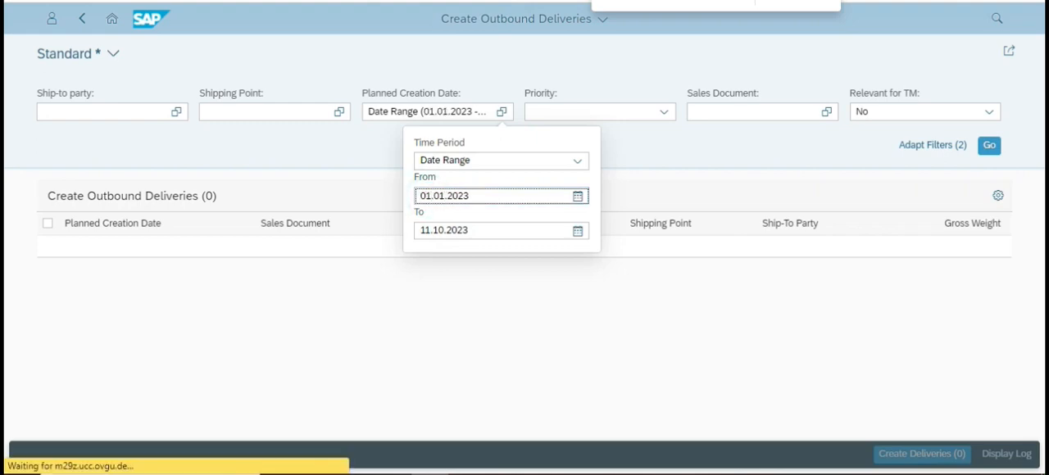
click(705, 302)
click(989, 145)
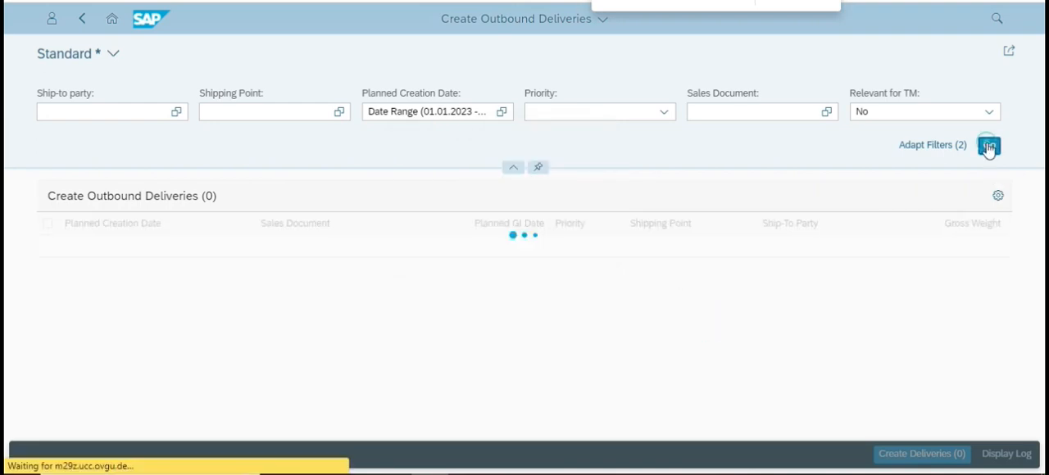
Filter the ship-to party by the customer number of Dahon-Tern Folding Bikes.
click(105, 114)
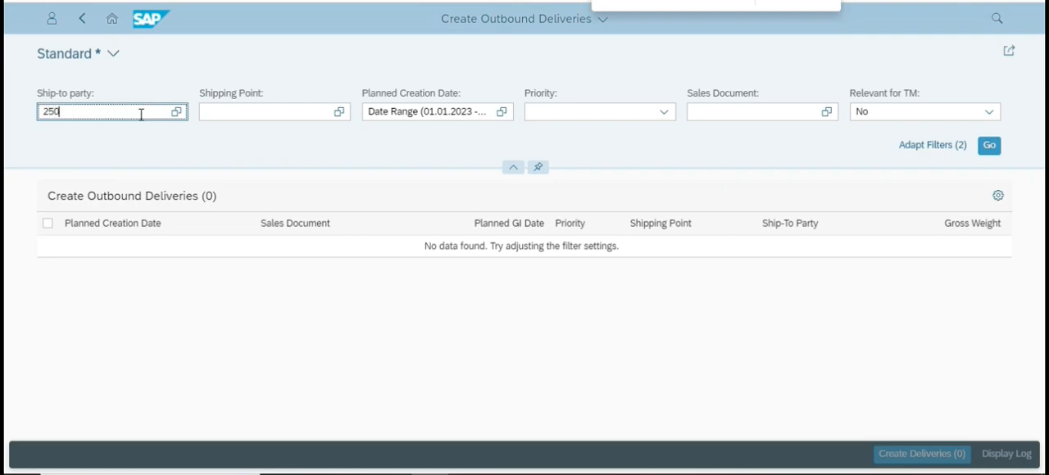
text(25009)
key(Return)
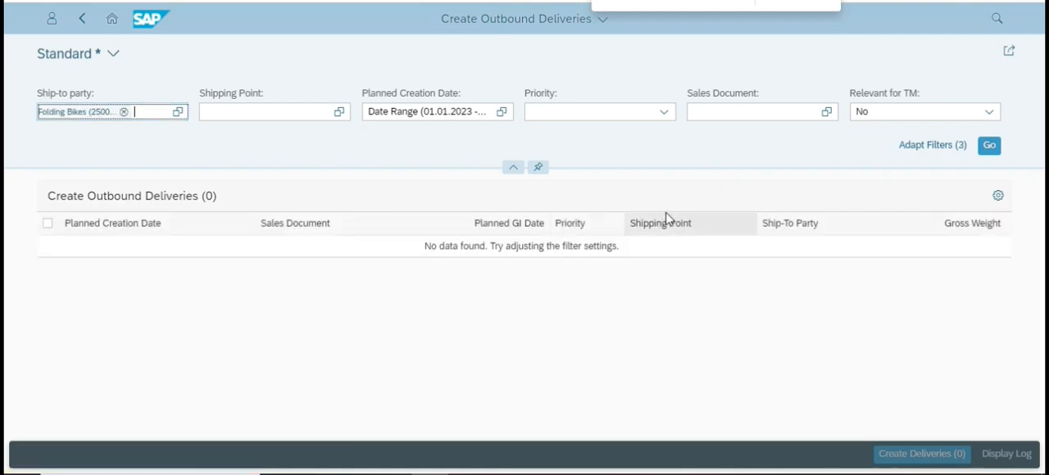
Look through the additional filters offered in Adapt Filters and leave the dialogs without applying anything.
click(932, 149)
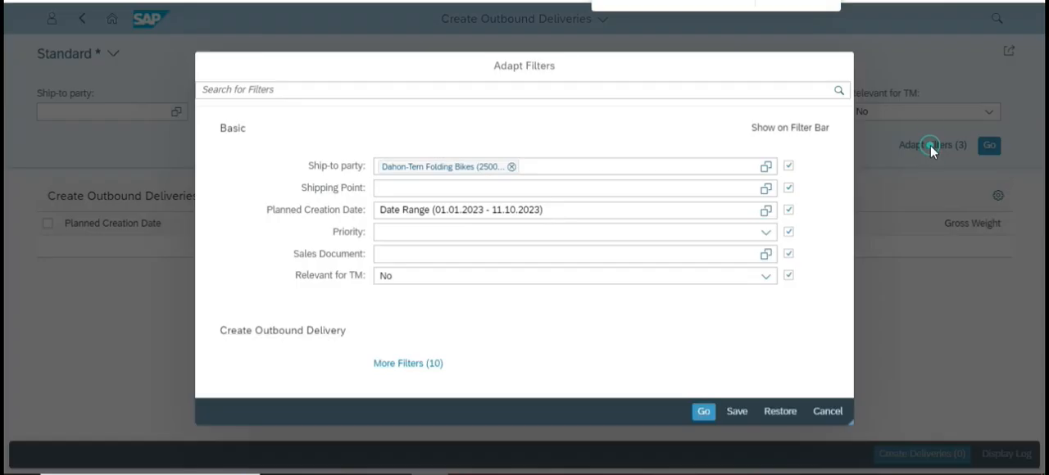
click(390, 363)
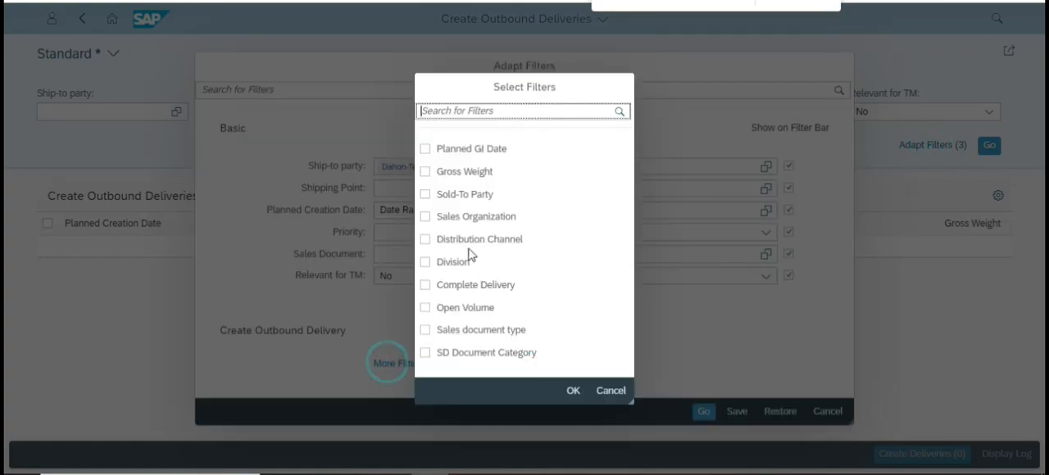
click(609, 391)
click(828, 412)
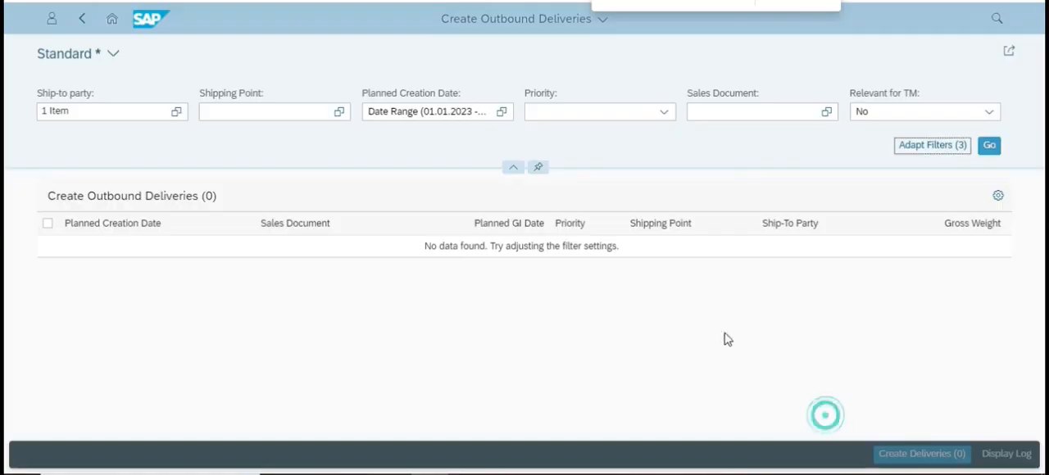
Read the page 44 instructions in the case study PDF for selecting the ship-to party, and return to SAP.
key(alt+Tab)
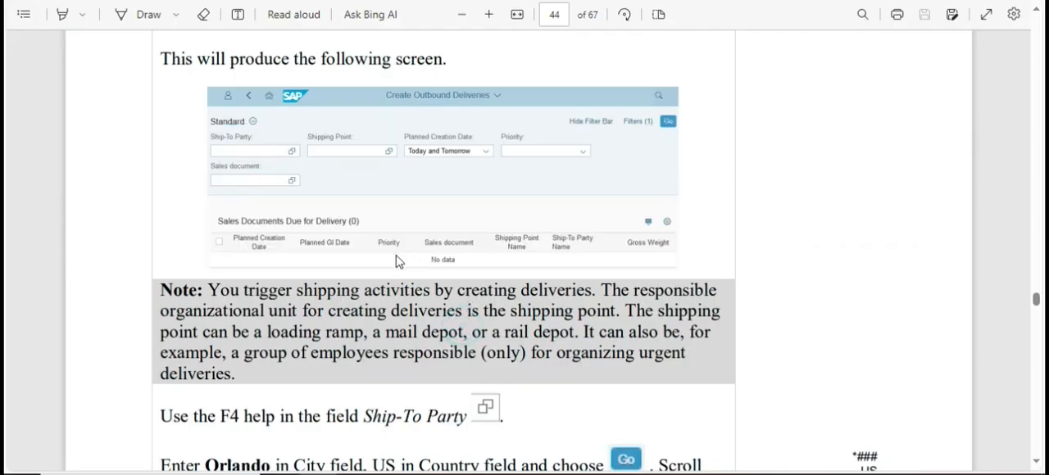
scroll(396, 261, down, 3)
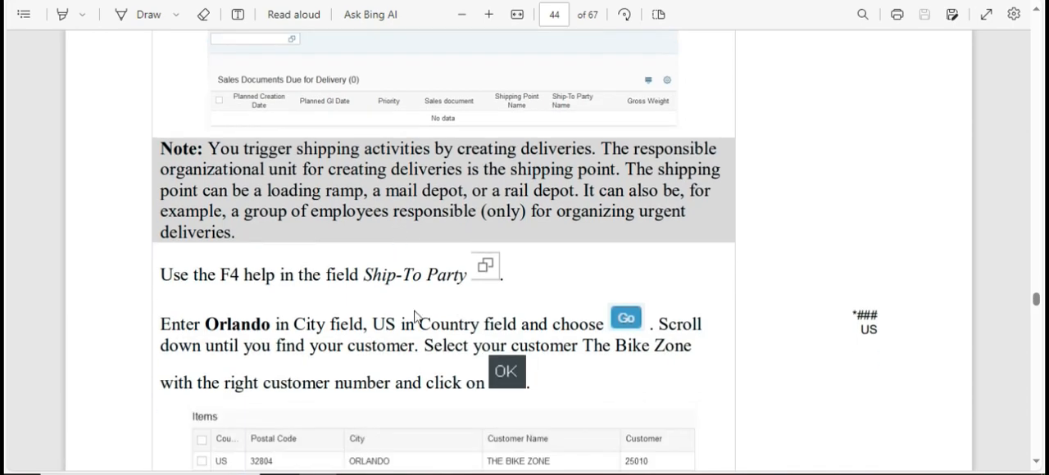
scroll(381, 316, down, 2)
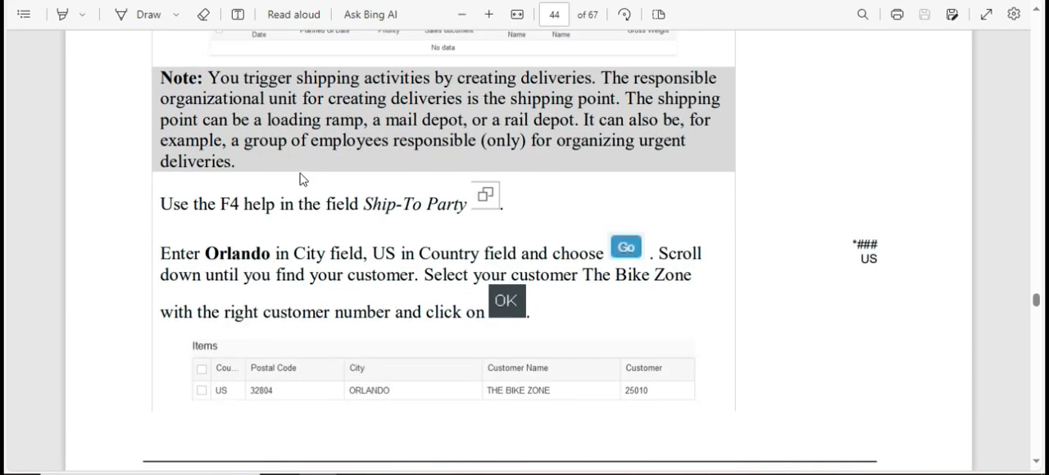
key(alt+Tab)
Clear the ship-to party filter, select Dahon-Tern Folding Bikes by customer number from the value help, and run the search.
click(123, 113)
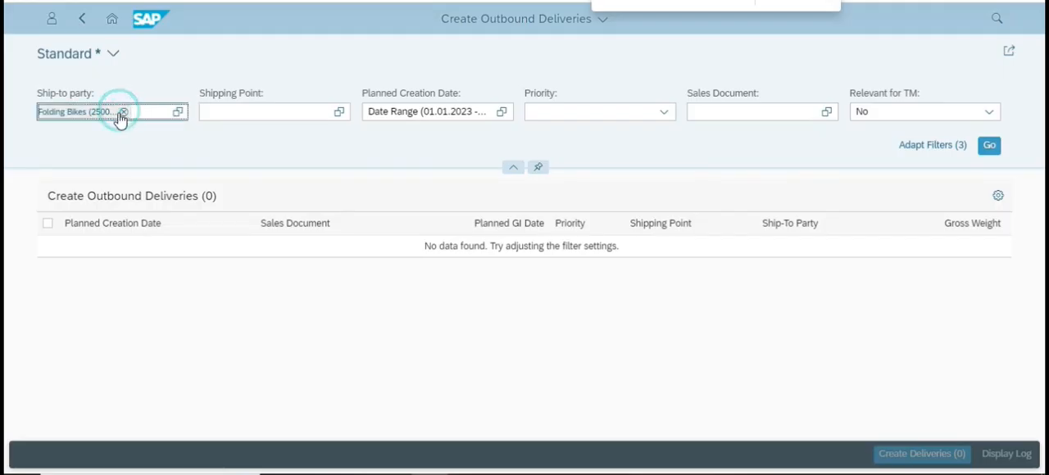
click(123, 112)
click(176, 112)
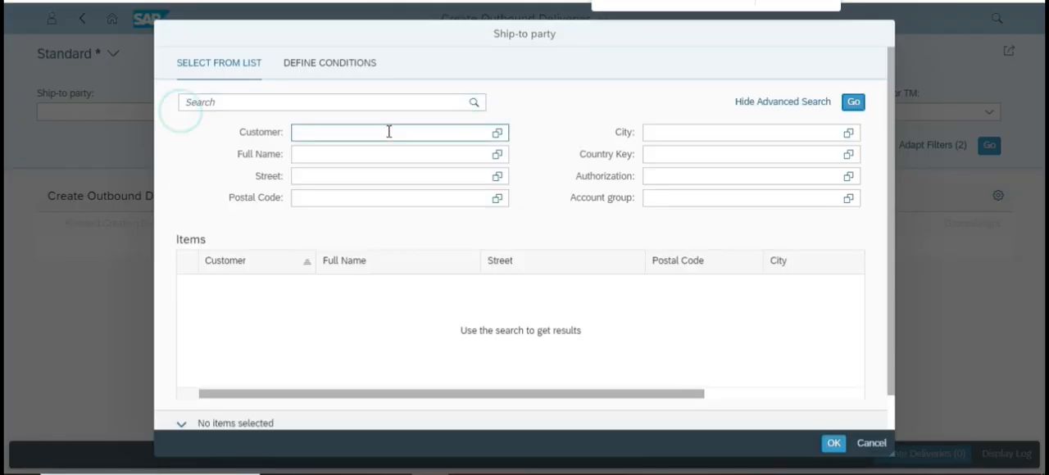
click(302, 133)
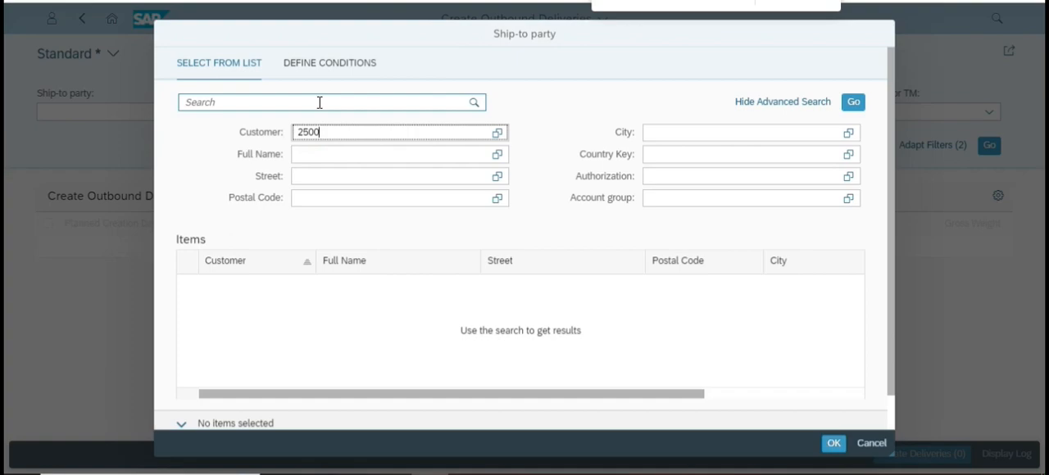
text(25009)
key(Return)
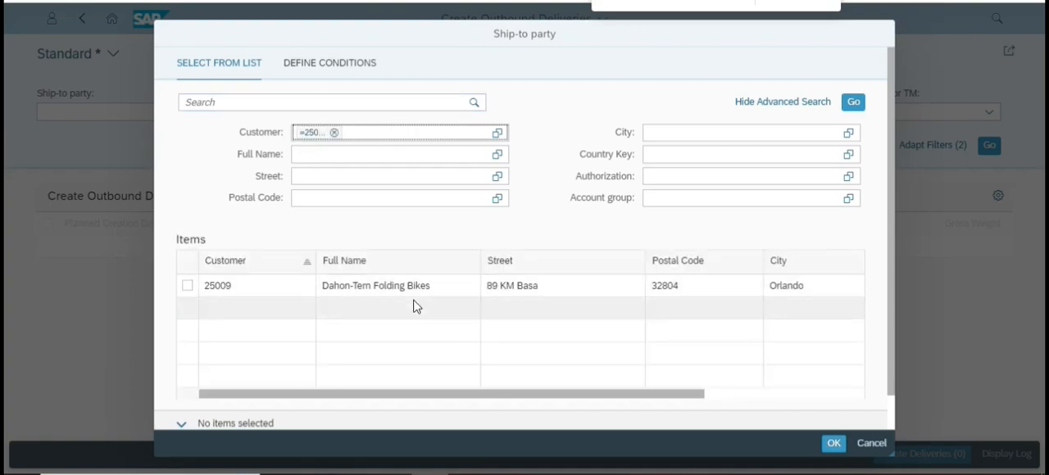
click(408, 285)
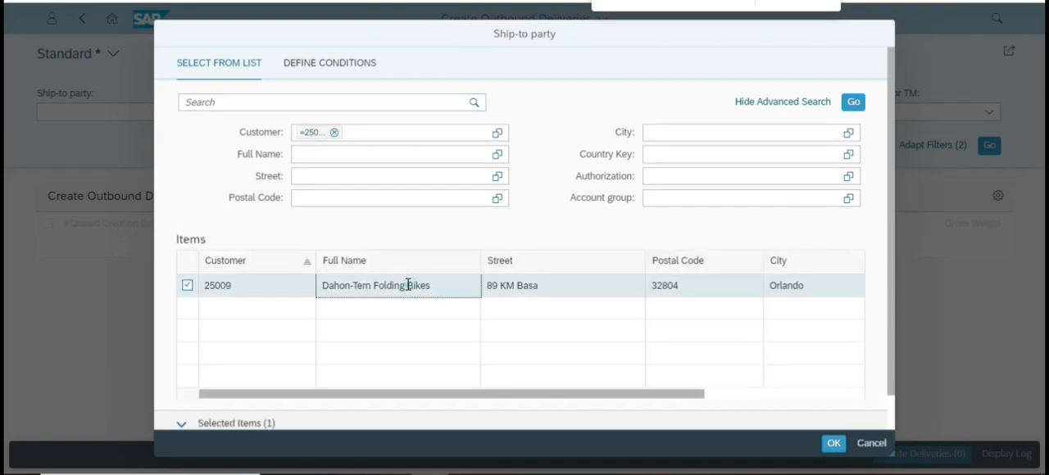
click(833, 443)
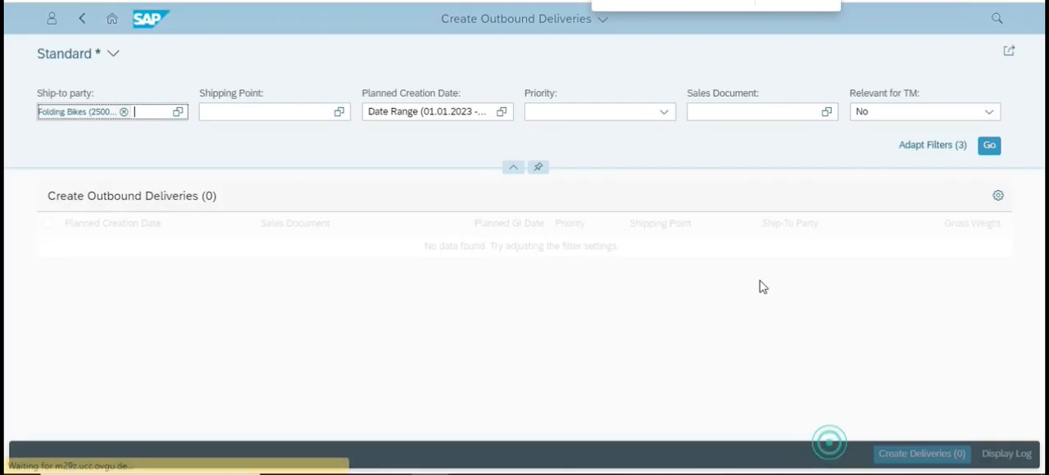
click(988, 146)
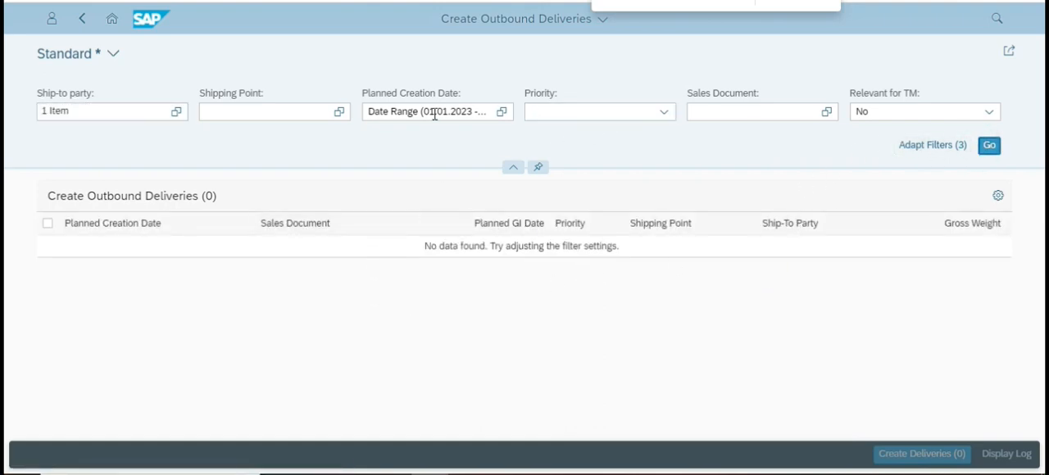
Recheck the City, Country and customer selection instructions at the end of page 44 of the PDF, and return to SAP.
key(alt+Tab)
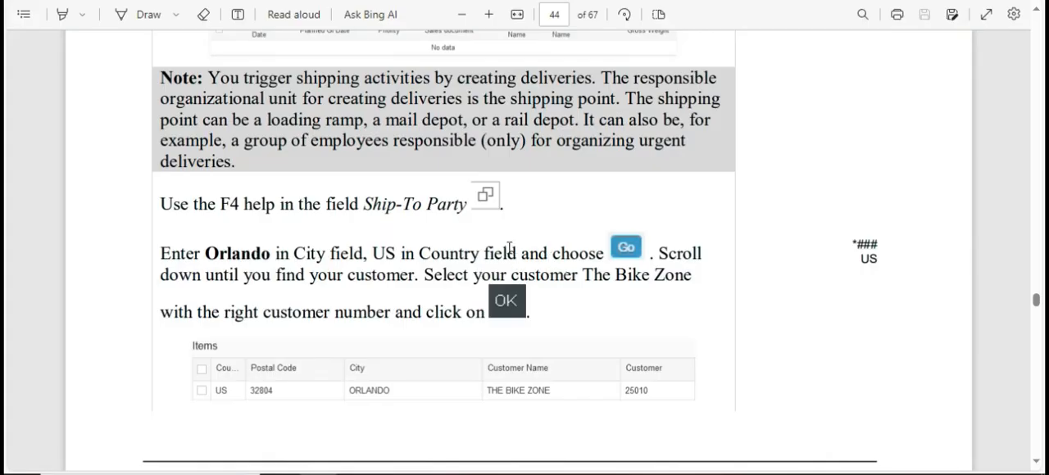
scroll(510, 248, down, 1)
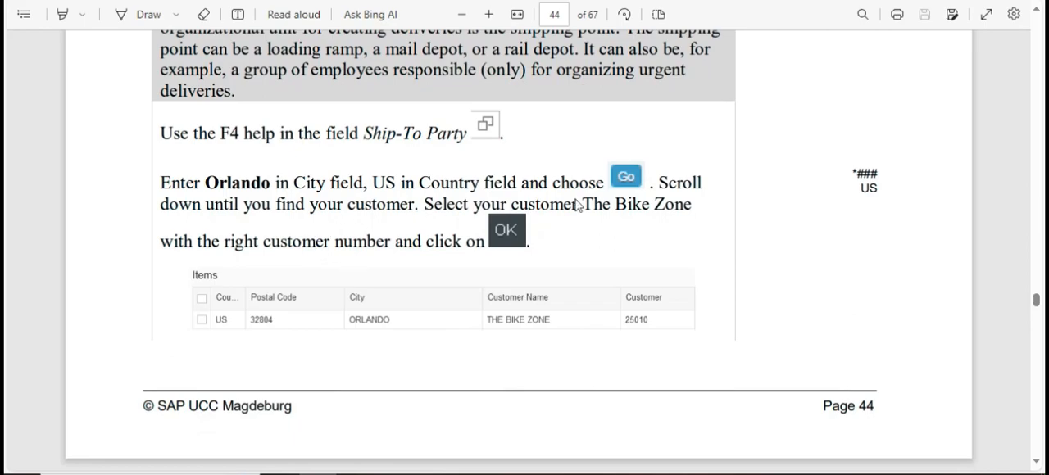
key(alt+Tab)
Set the end of the planned creation date range to 29.12.2023 and run the delivery search.
click(504, 113)
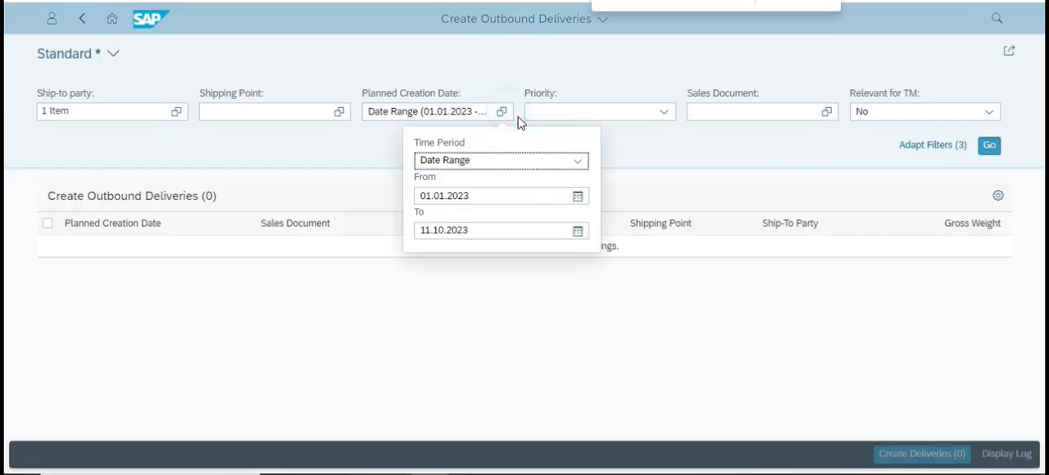
click(579, 232)
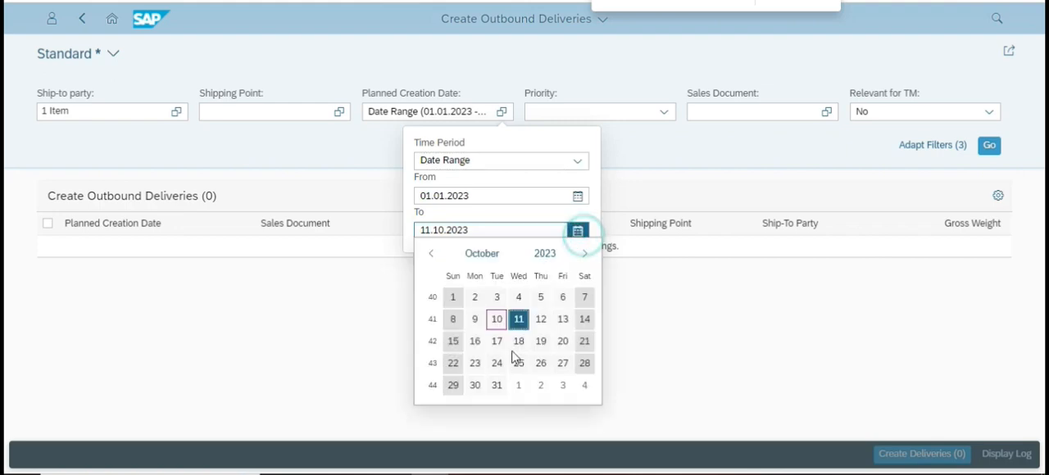
click(584, 255)
click(584, 255)
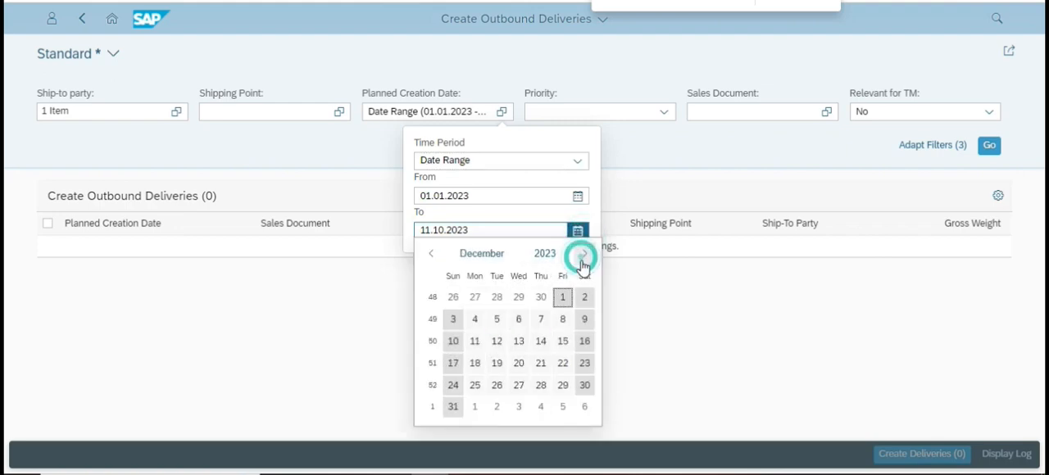
click(562, 385)
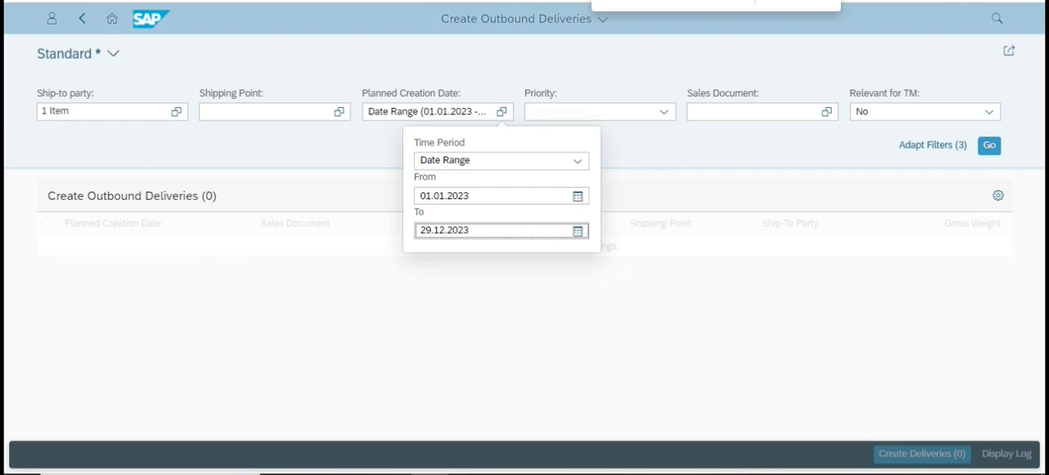
click(646, 144)
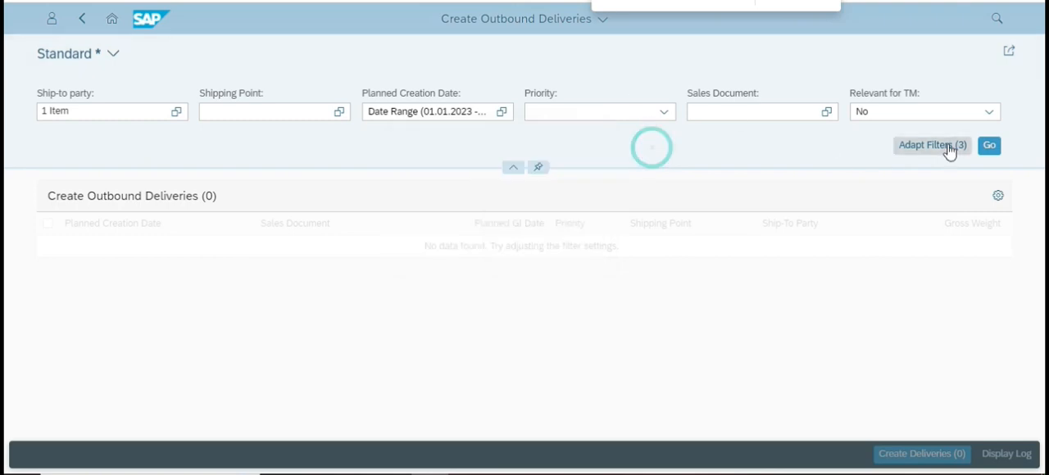
click(989, 147)
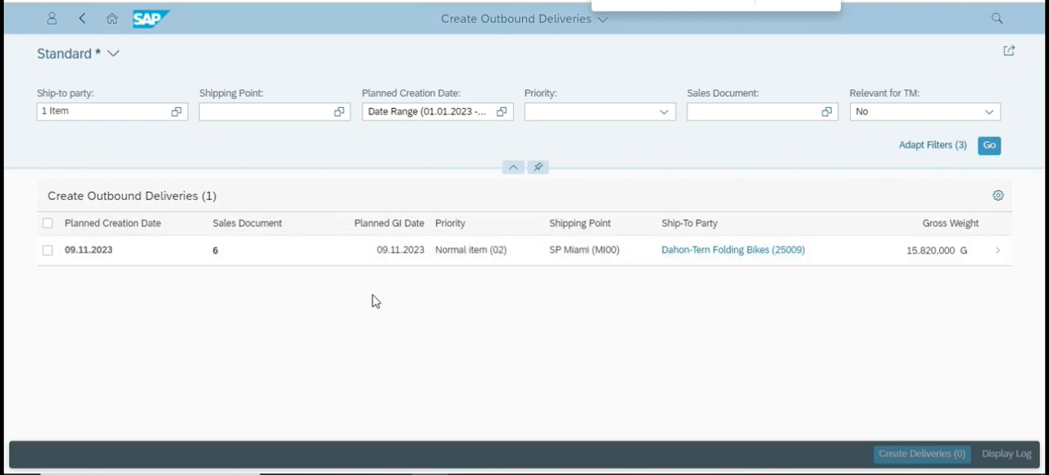
Read the delivery creation instructions on page 45 of the case study PDF, and return to SAP.
key(alt+Tab)
scroll(401, 296, down, 6)
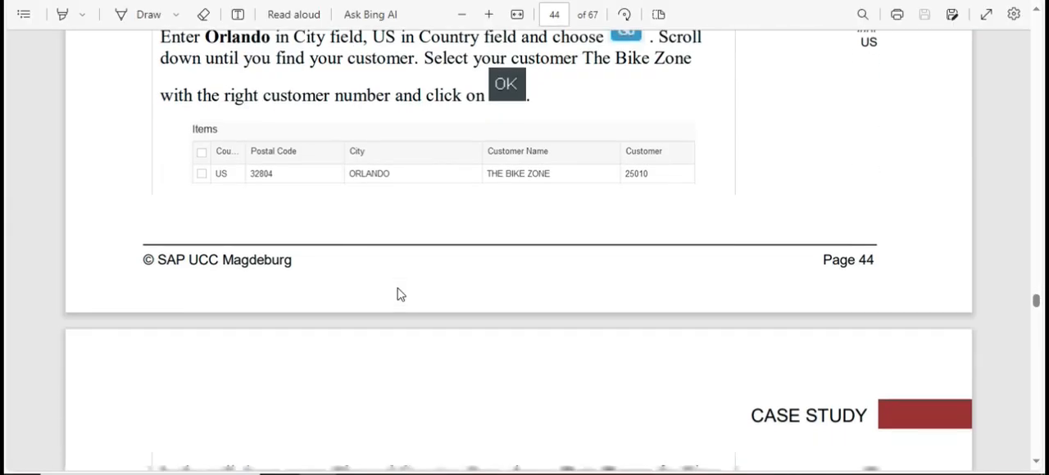
scroll(401, 295, down, 6)
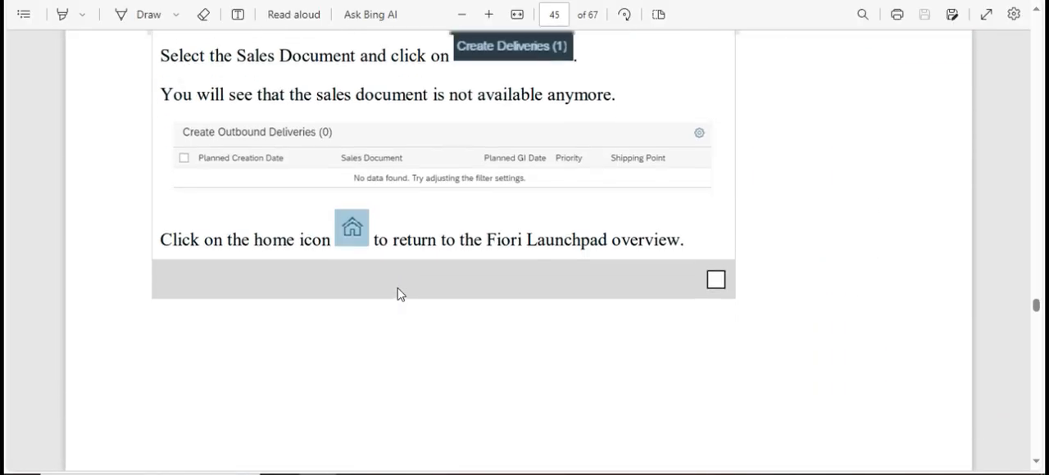
key(alt+Tab)
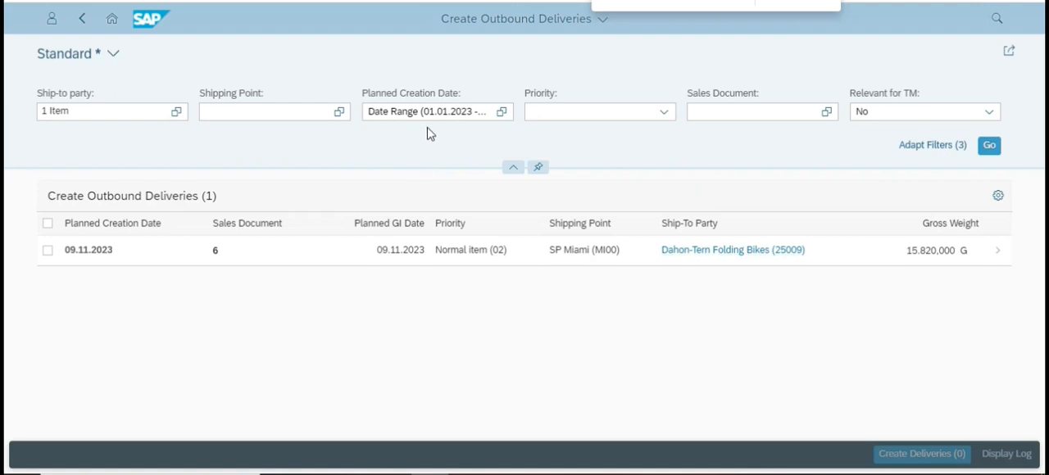
Review the planned creation date range and the ship-to party entry in the delivery filters without changing them.
click(500, 111)
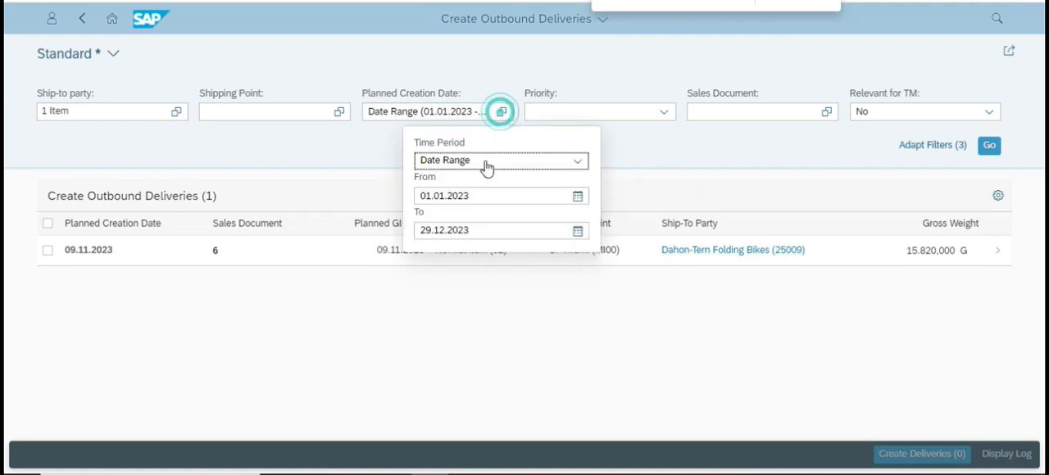
click(434, 334)
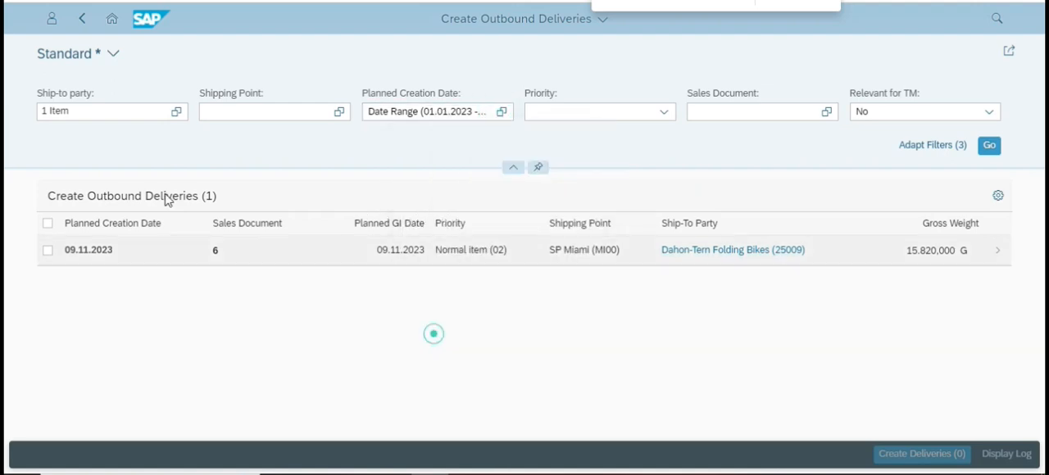
click(151, 111)
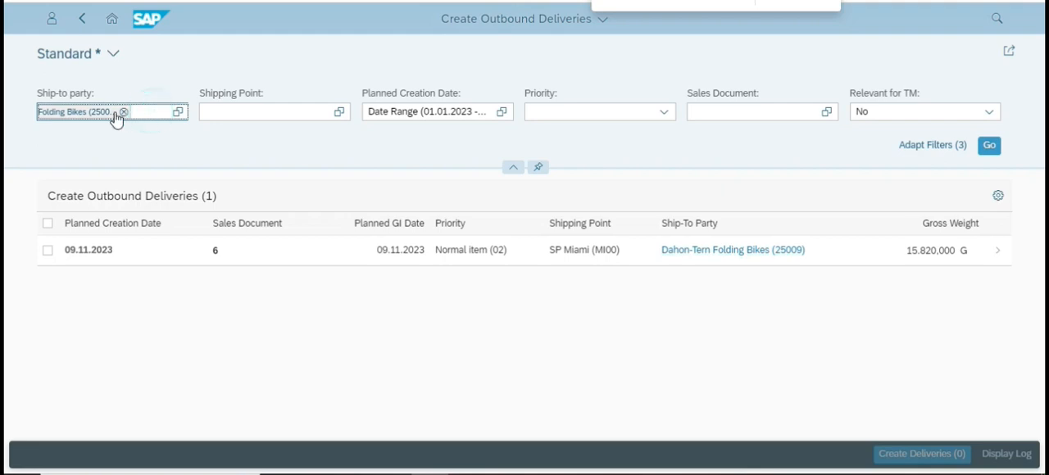
click(219, 354)
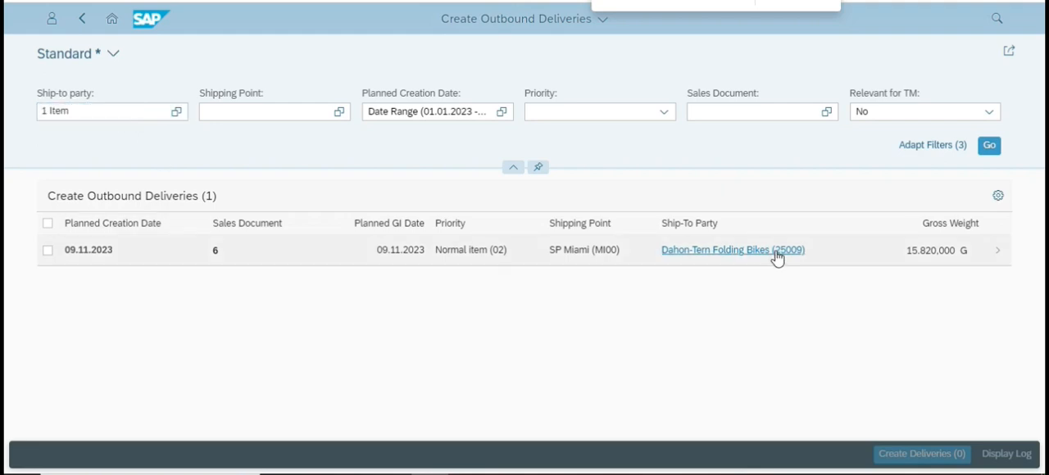
Compare the delivery list with the expected result on page 45 of the PDF, and return to SAP.
key(alt+Tab)
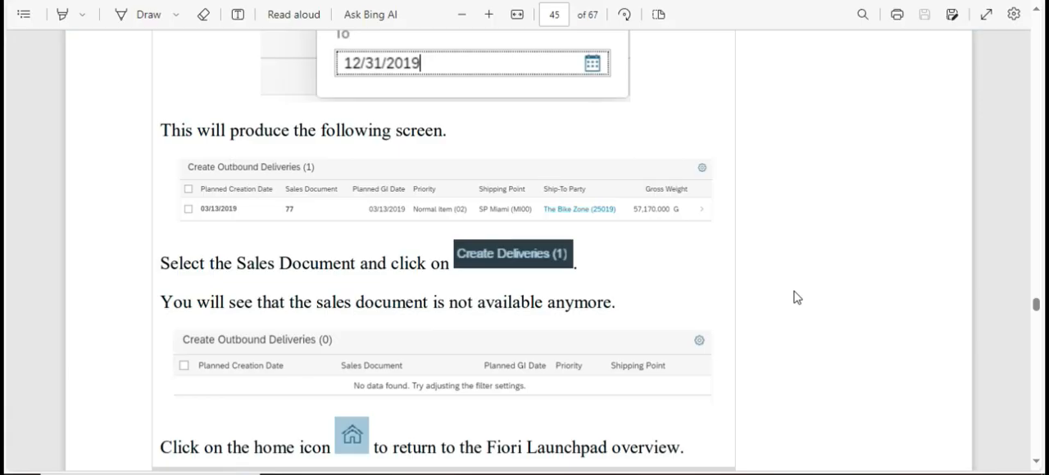
scroll(500, 292, up, 1)
scroll(492, 296, down, 1)
key(alt+Tab)
Select the Dahon-Tern Folding Bikes sales document planned for 09.11.2023, check the PDF instructions, and create its outbound delivery.
click(51, 252)
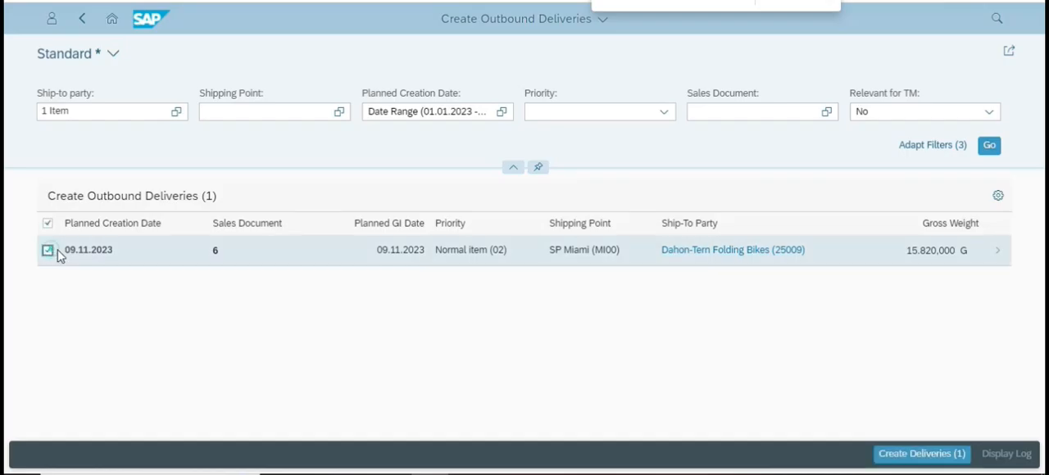
key(alt+Tab)
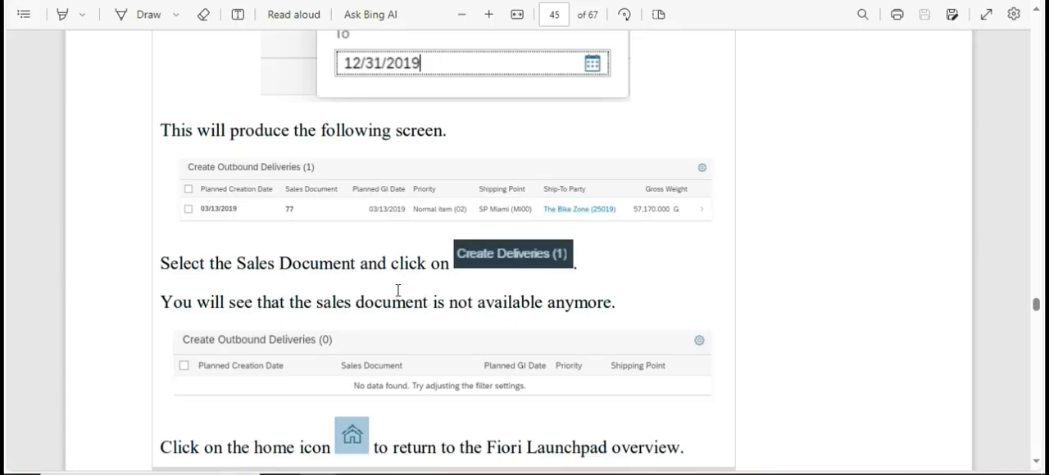
scroll(398, 290, down, 1)
key(alt+Tab)
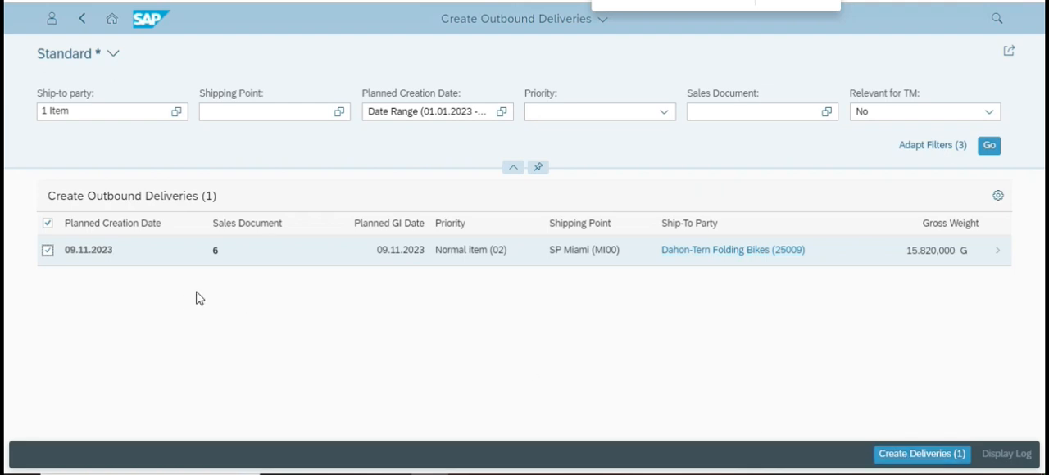
click(47, 250)
click(48, 250)
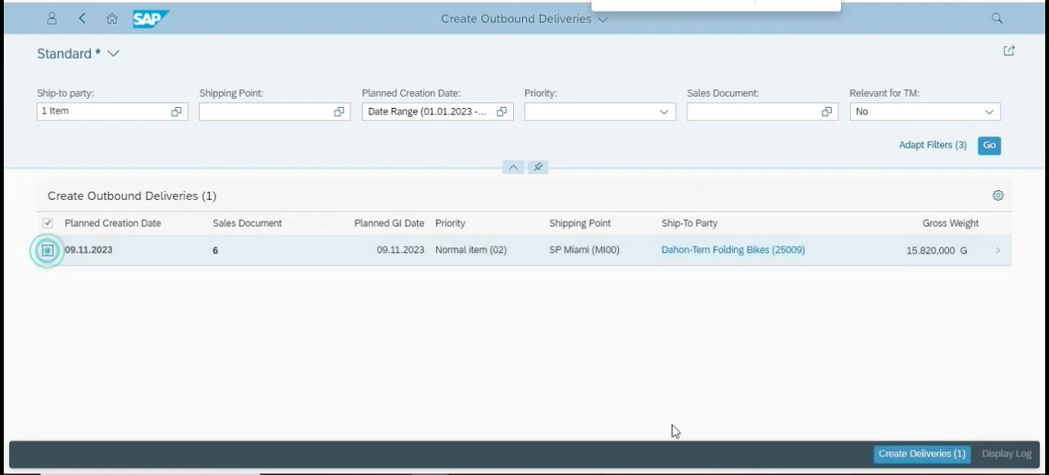
click(926, 455)
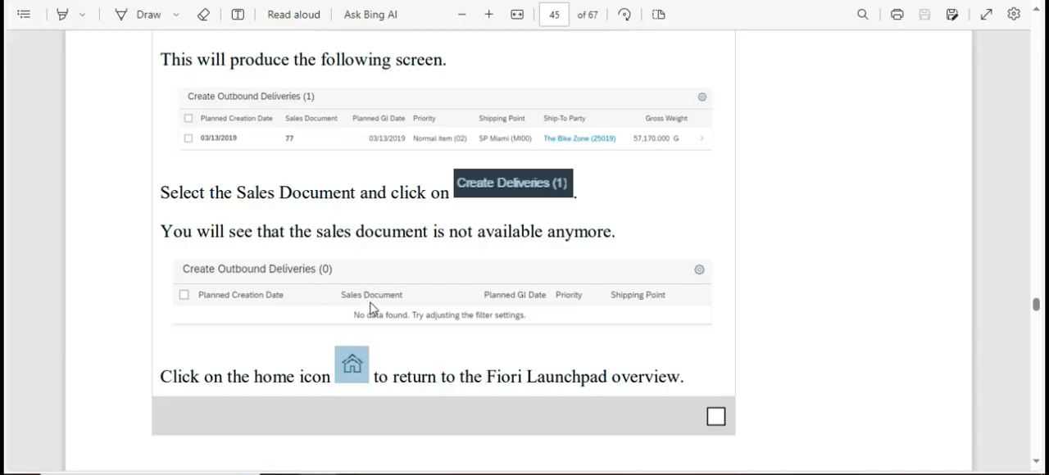
Return to the Fiori Launchpad home page and read Step 10: Check Stock Status on page 46 of the PDF.
scroll(370, 308, down, 3)
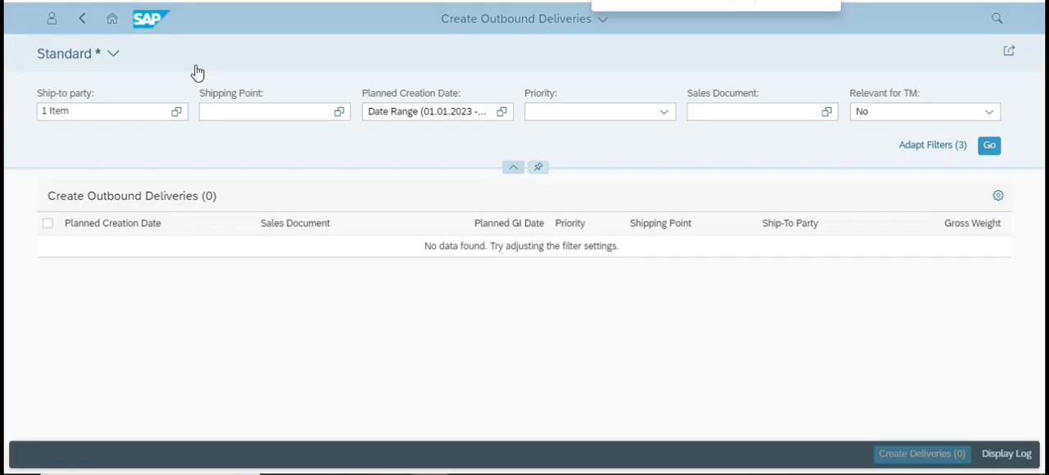
click(115, 20)
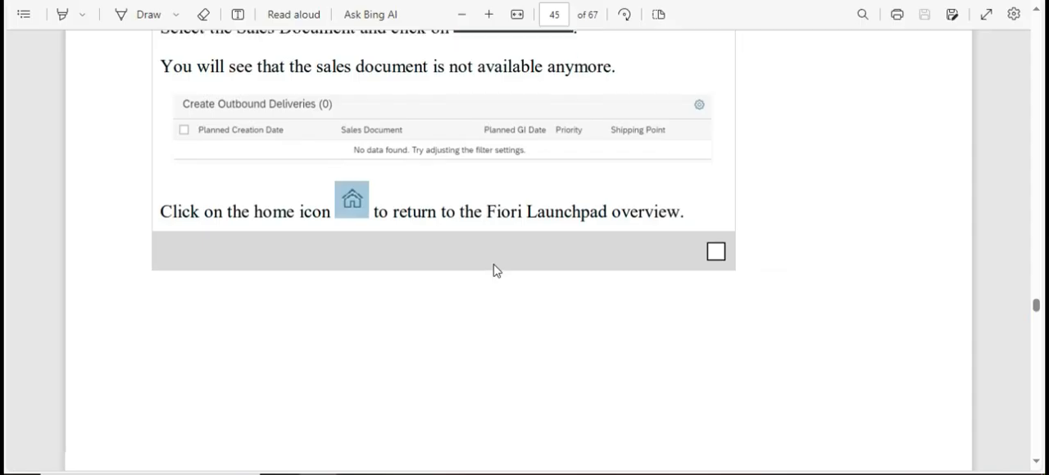
scroll(497, 271, down, 10)
scroll(496, 265, down, 2)
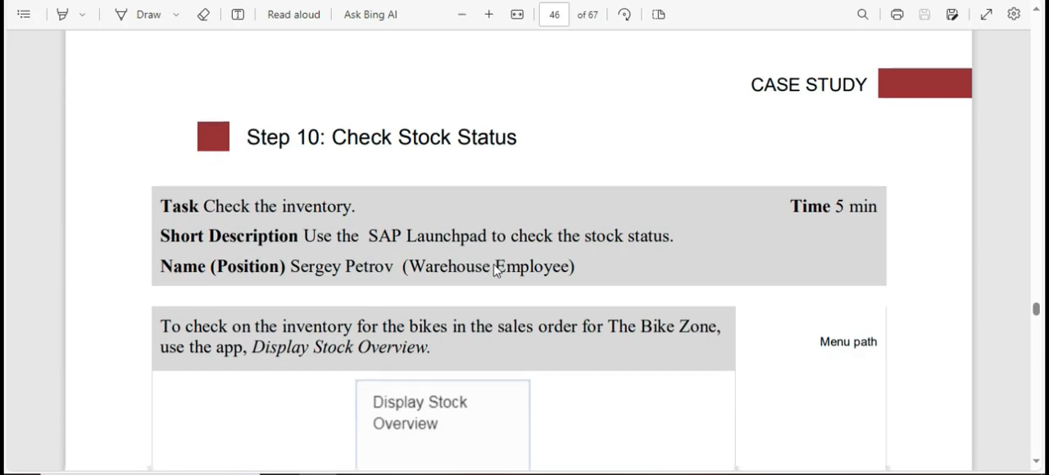
scroll(496, 248, up, 2)
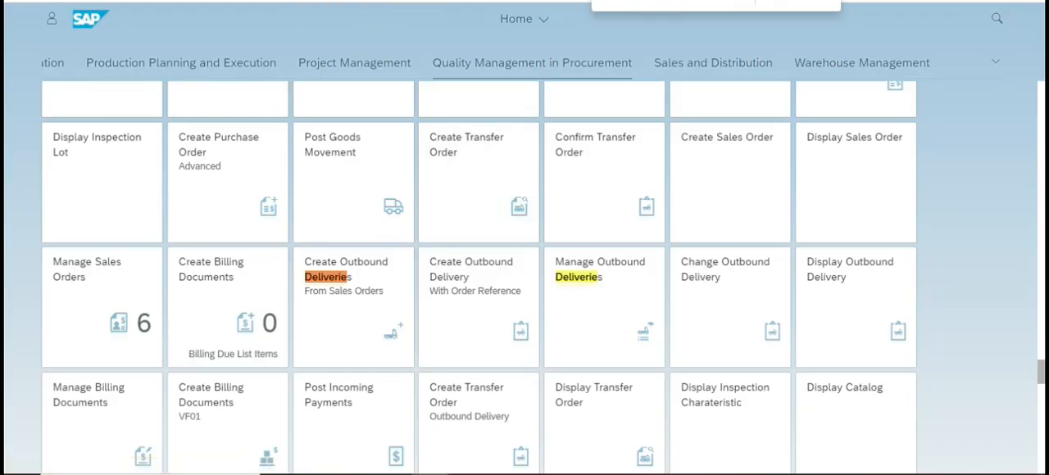
Find and open the Display Stock Overview app, and run it for material DXTR1000 in plant MI00.
text(Stock)
click(710, 319)
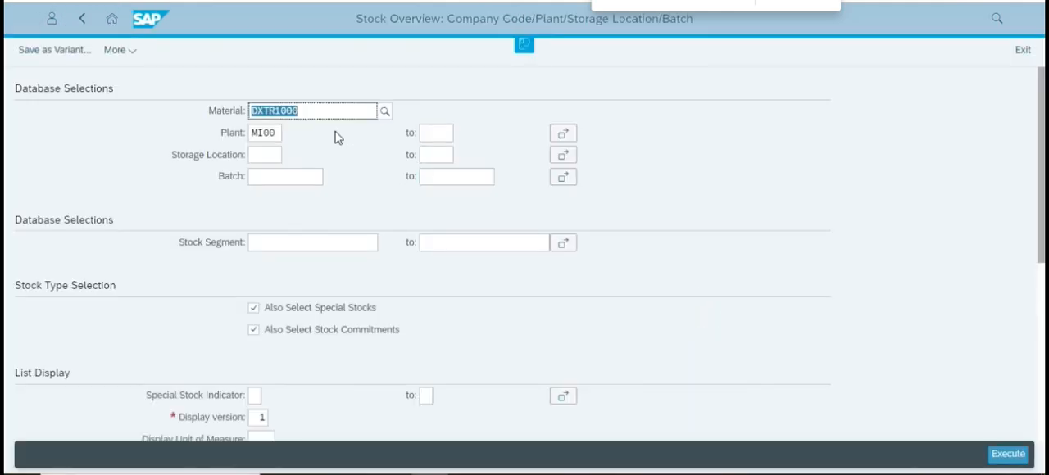
key(alt+Tab)
key(alt+Tab)
click(342, 110)
click(1007, 455)
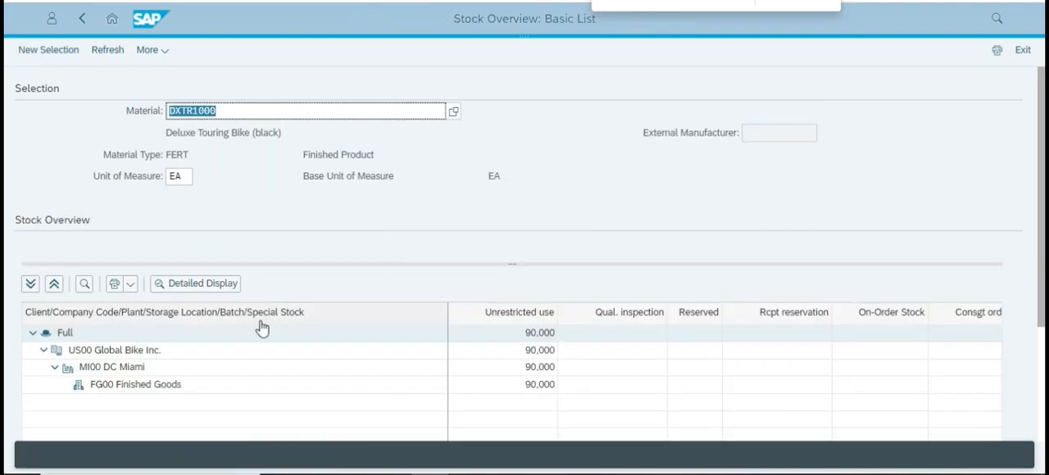
Examine the quantities of all stock types in the Full level's detailed display for DXTR1000, and close it.
click(207, 283)
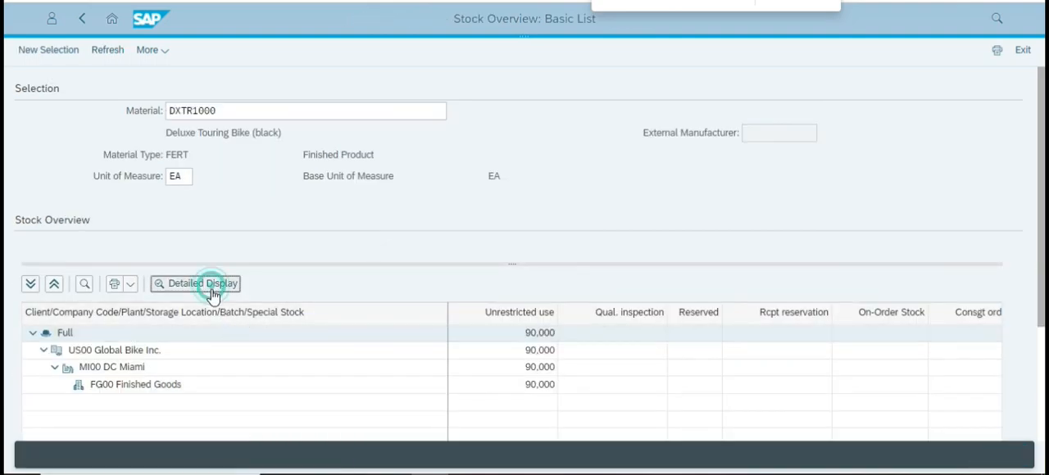
scroll(645, 263, down, 1)
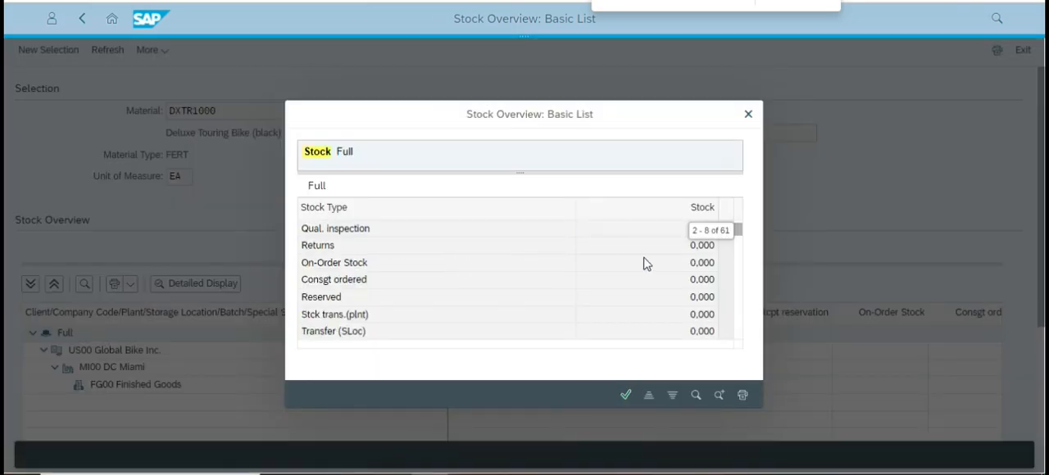
scroll(645, 277, down, 6)
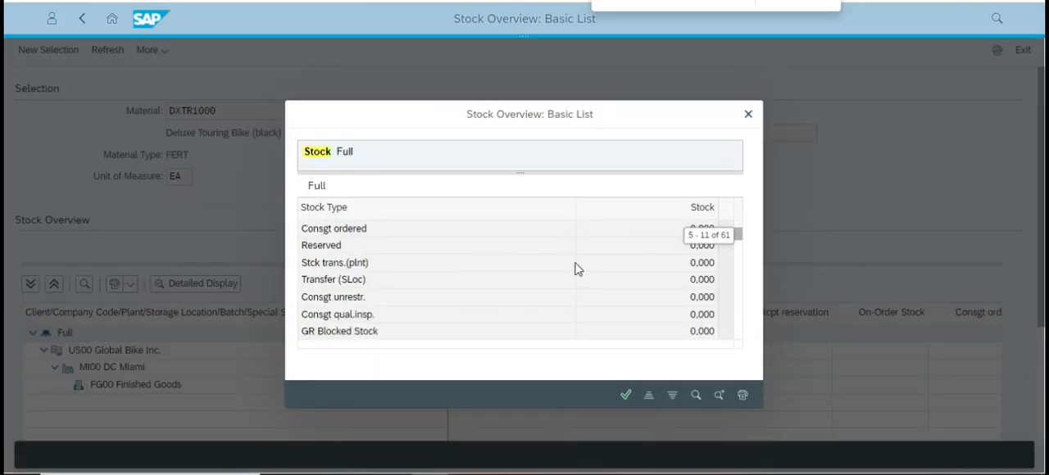
scroll(566, 267, down, 9)
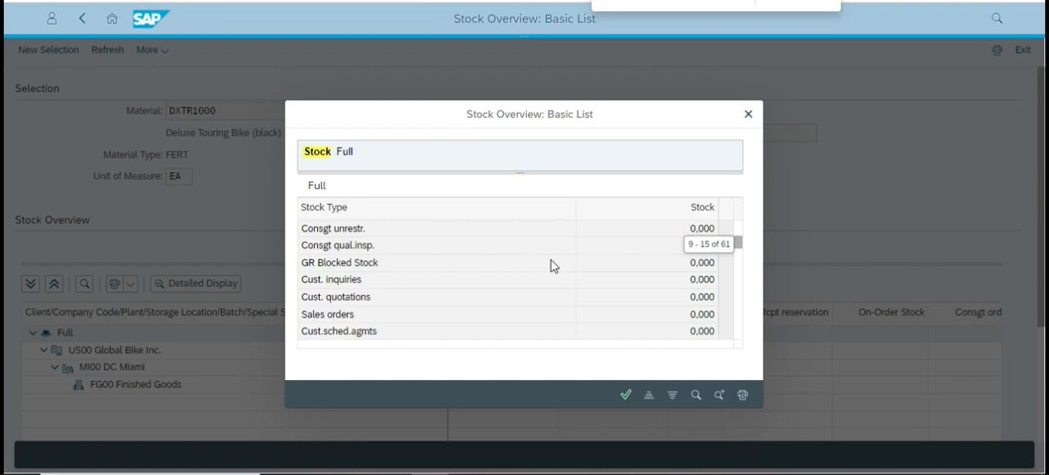
scroll(549, 265, down, 2)
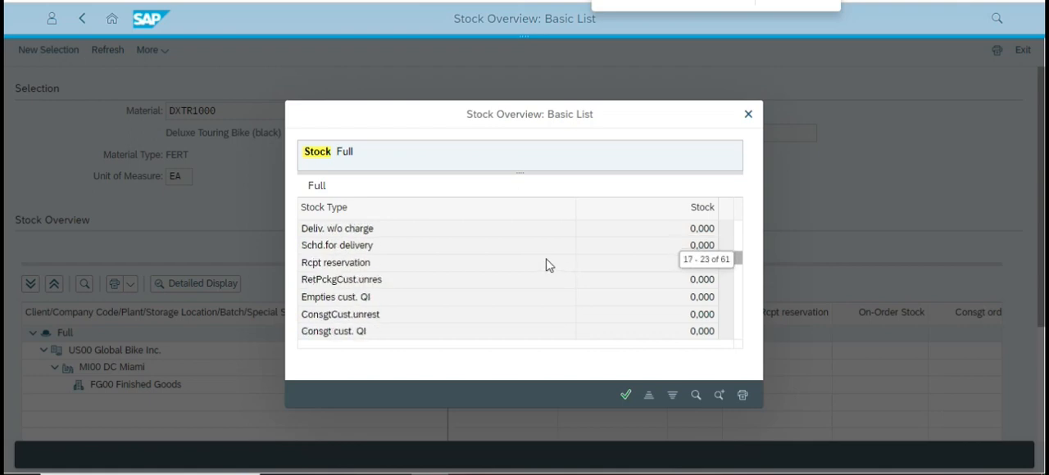
scroll(549, 266, down, 5)
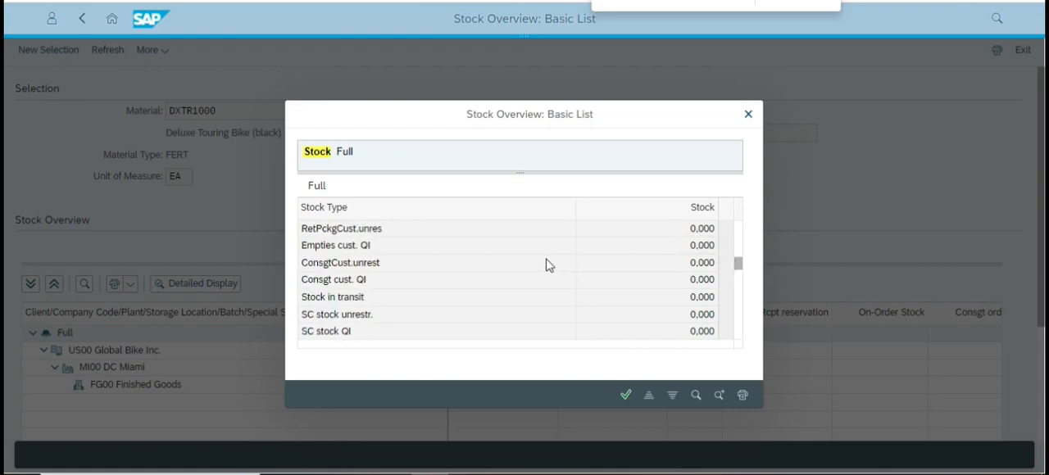
scroll(621, 306, down, 1)
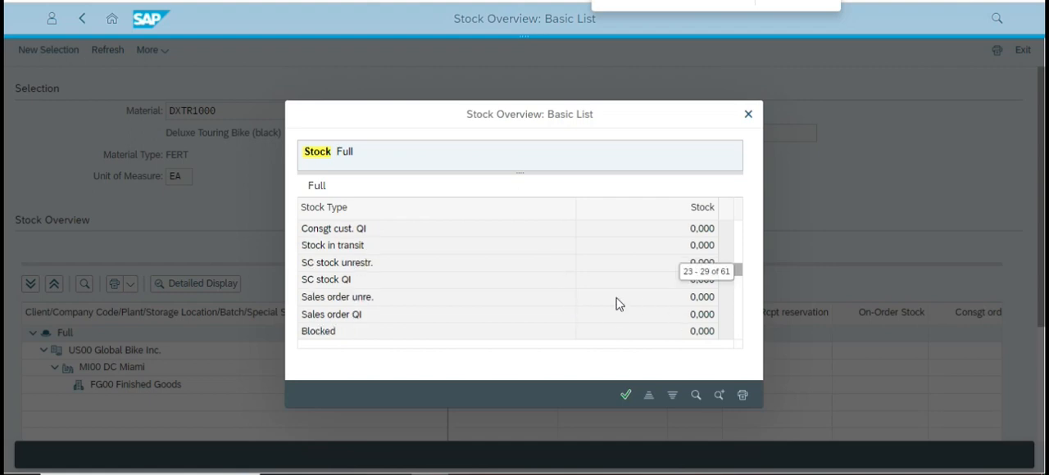
scroll(599, 295, down, 6)
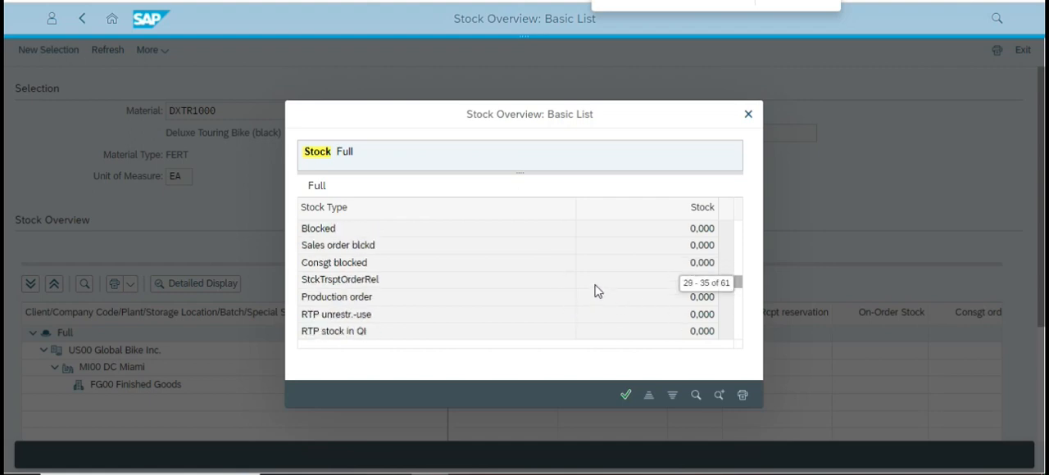
scroll(639, 332, down, 3)
scroll(661, 308, down, 5)
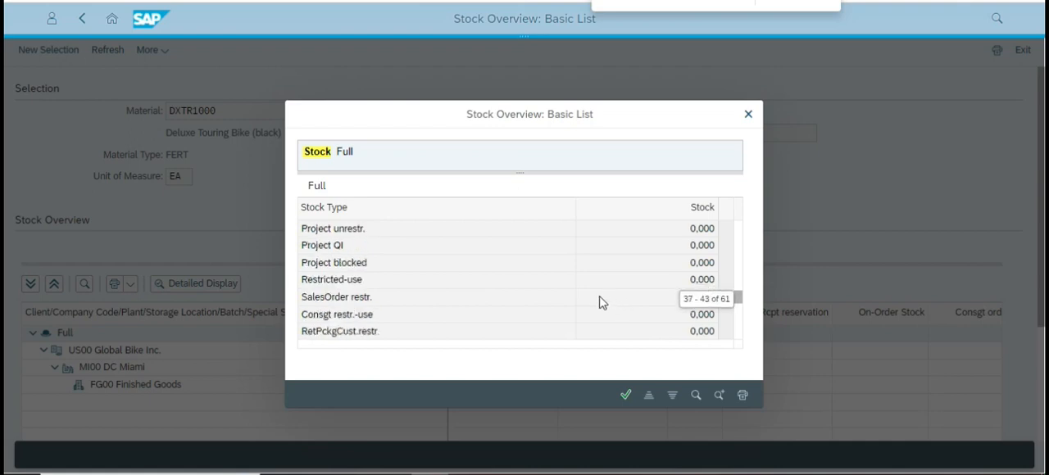
scroll(602, 303, down, 7)
scroll(599, 302, down, 11)
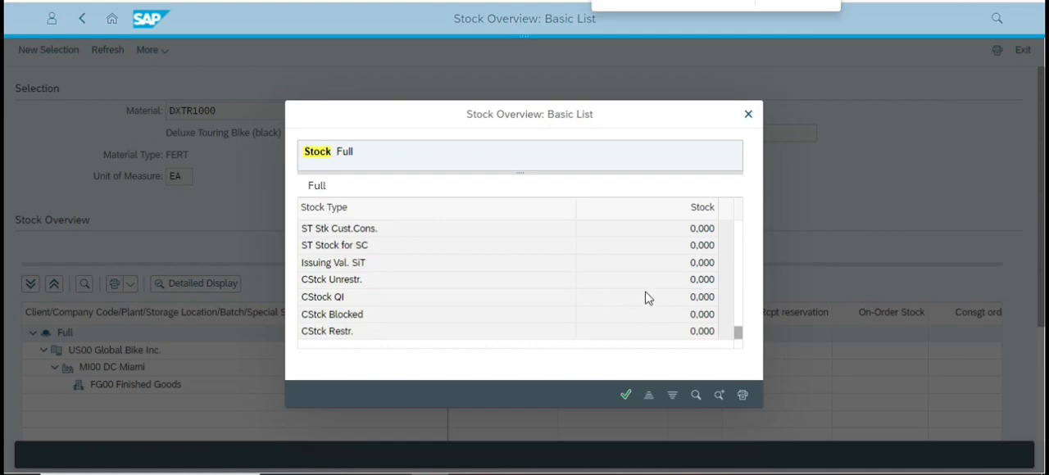
click(746, 114)
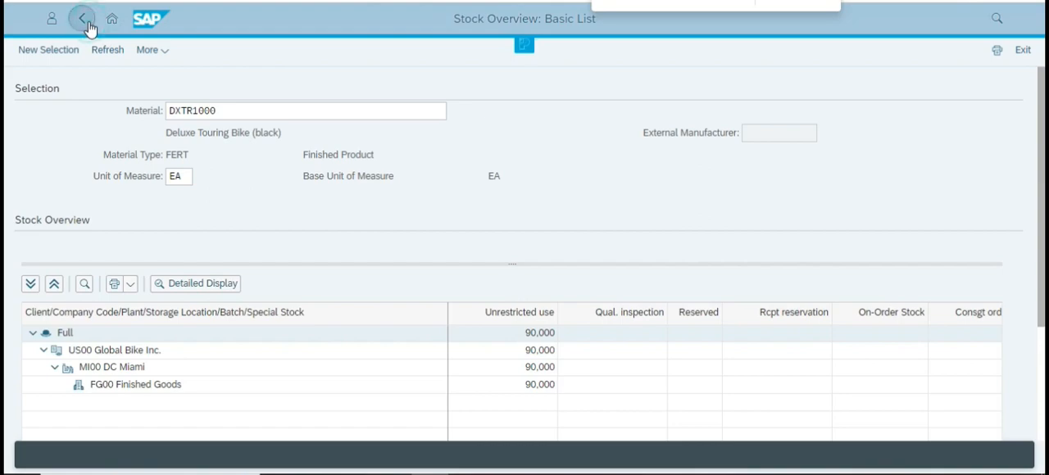
Go back to the Stock Overview selection screen and check the Material and Plant entries.
click(83, 20)
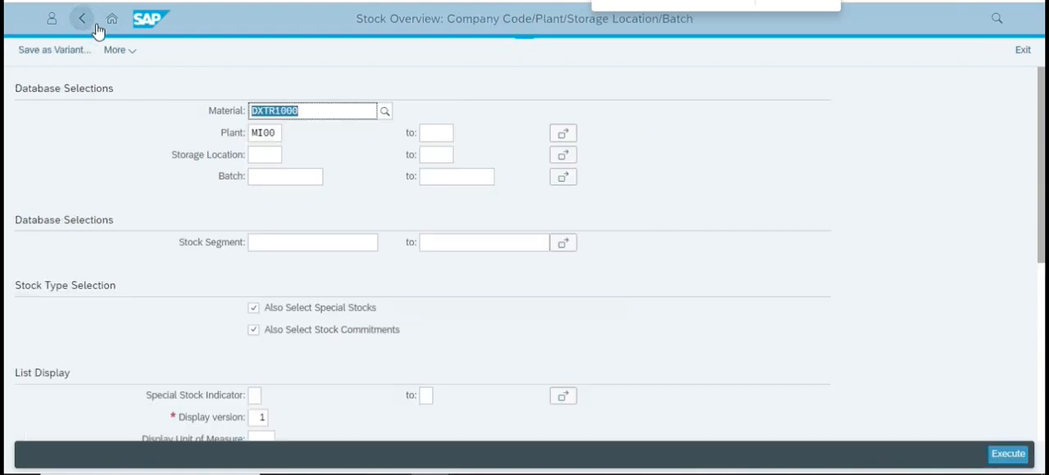
click(273, 136)
click(696, 197)
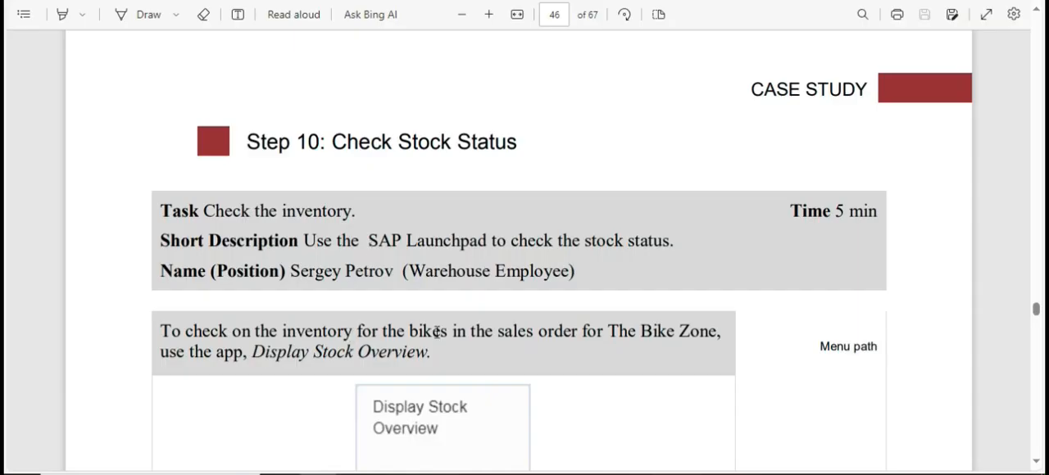
Reread the page 46 instructions on filling Material and Plant and executing the stock overview, and return to SAP.
scroll(436, 331, down, 4)
scroll(459, 309, down, 6)
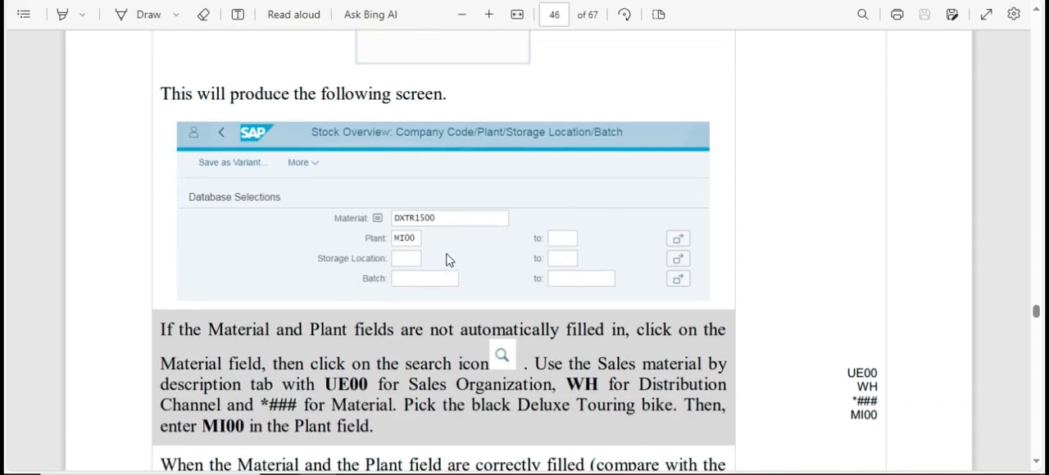
scroll(450, 260, down, 3)
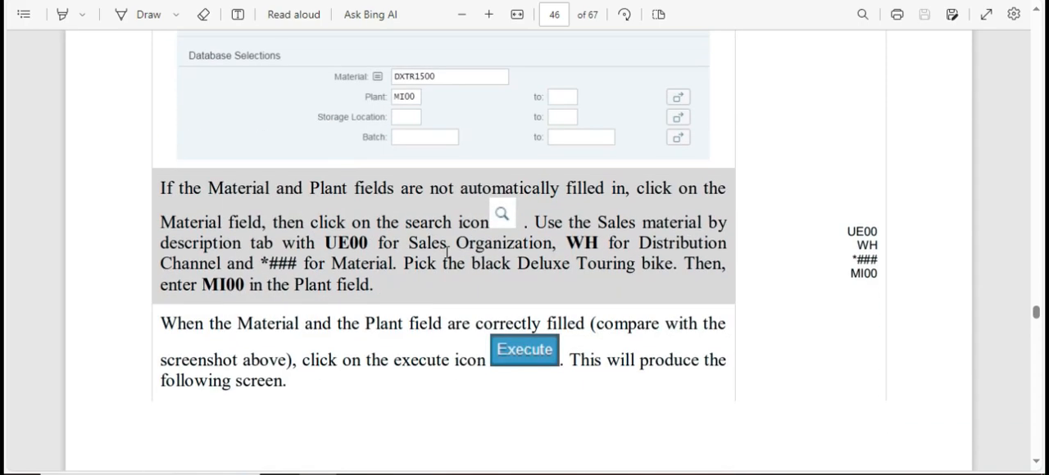
key(alt+Tab)
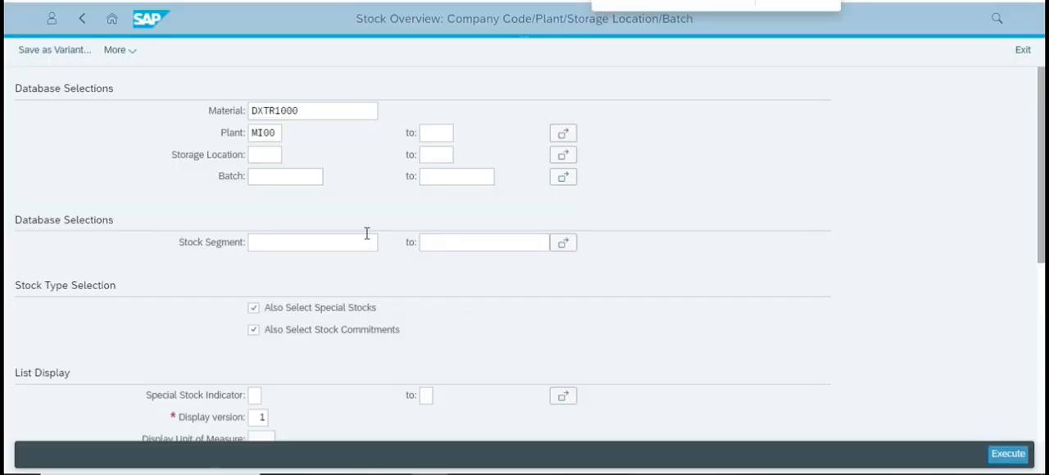
click(722, 122)
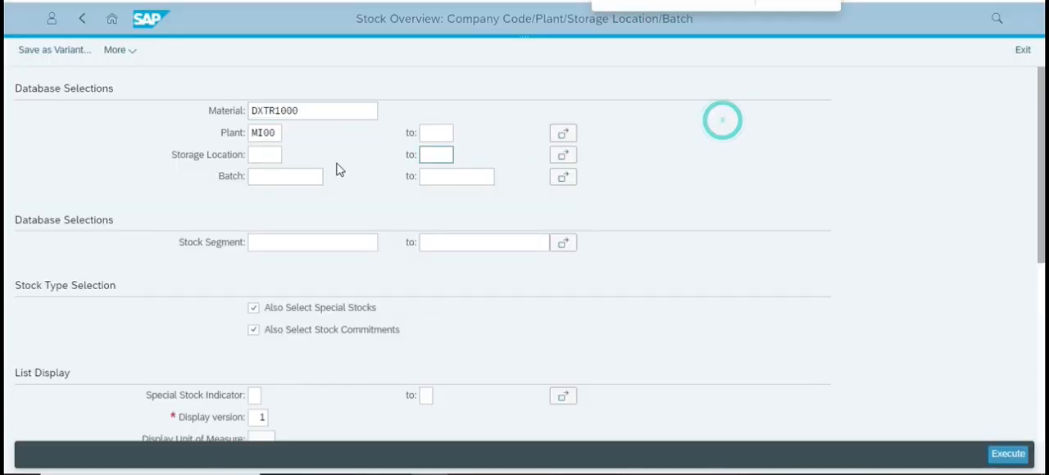
Read the case study's pages 46 to 48 on the stock scheduled for delivery and the following delivery check.
key(alt+Tab)
scroll(389, 282, down, 10)
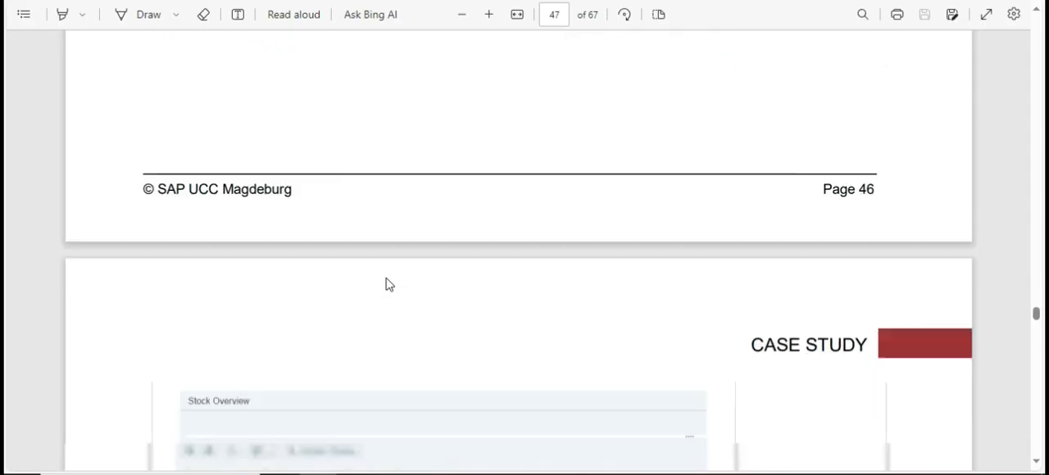
scroll(388, 282, down, 10)
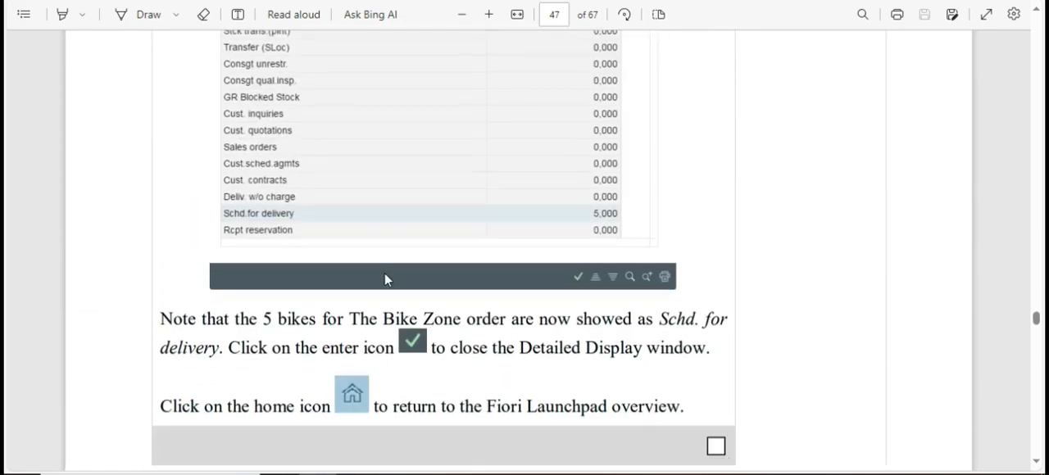
scroll(387, 280, down, 5)
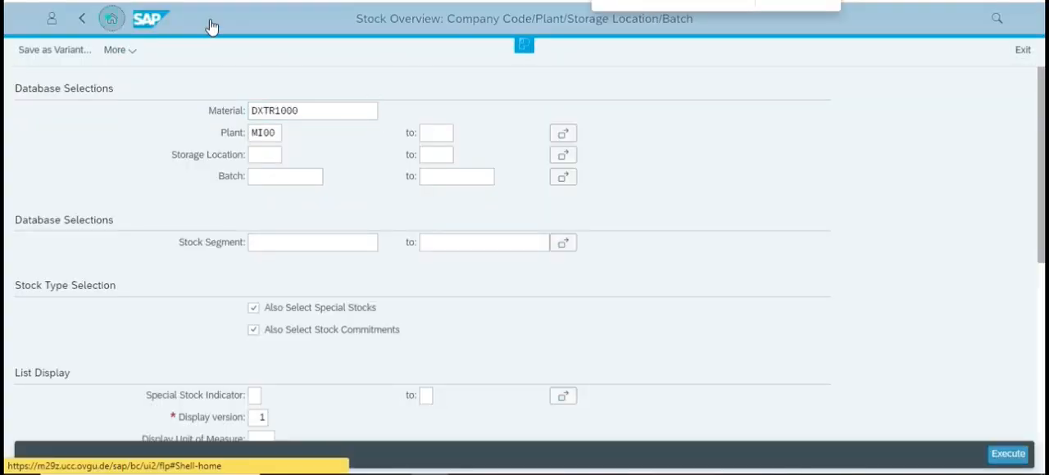
Find and open the Manage Outbound Deliveries app from the launchpad, and check the case study's instructions for adapting its filters.
click(113, 19)
text(deliver)
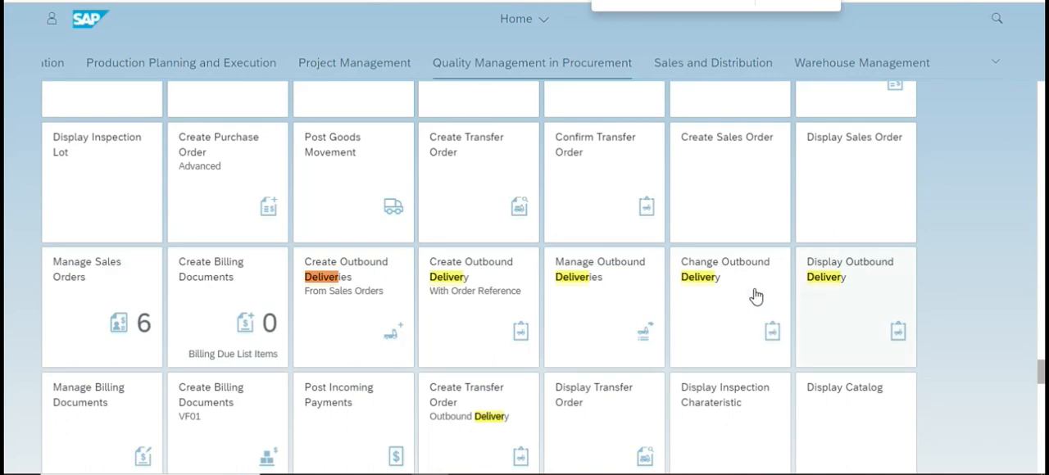
click(598, 302)
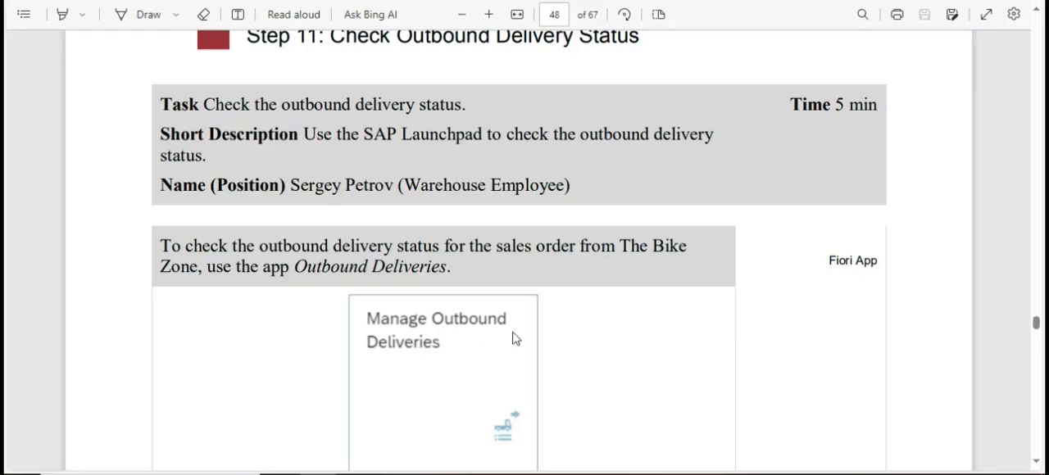
scroll(515, 338, down, 5)
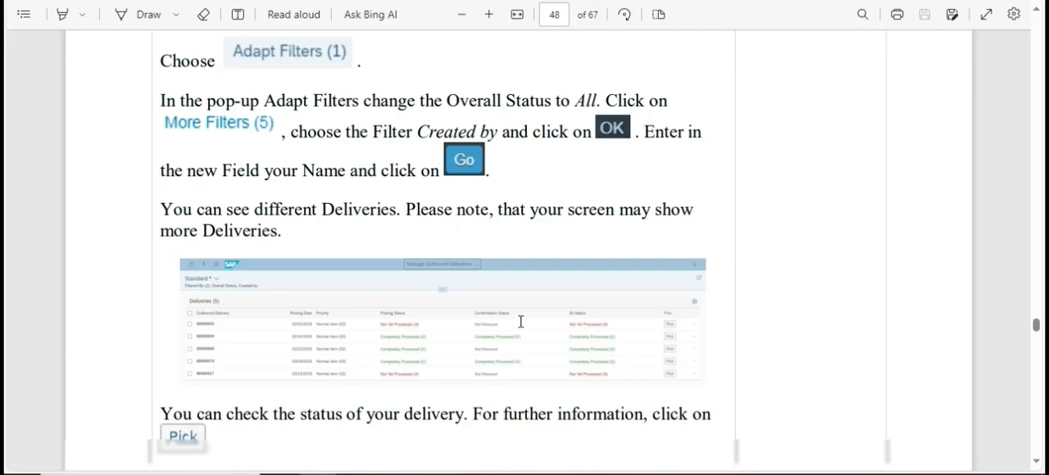
scroll(544, 314, up, 1)
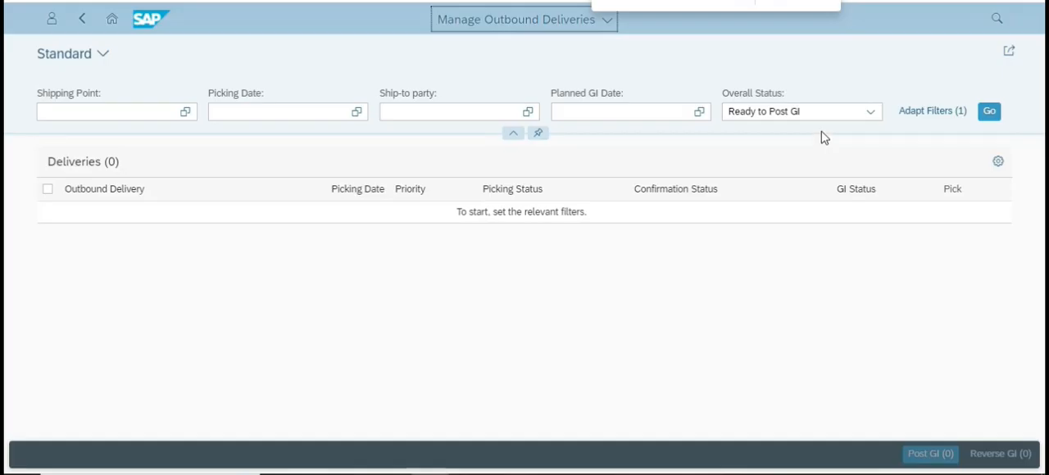
click(990, 111)
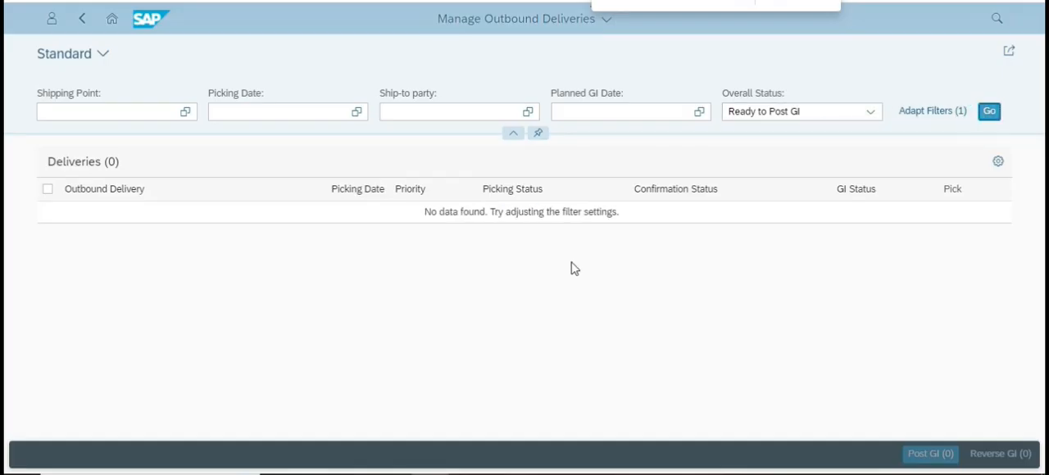
click(153, 112)
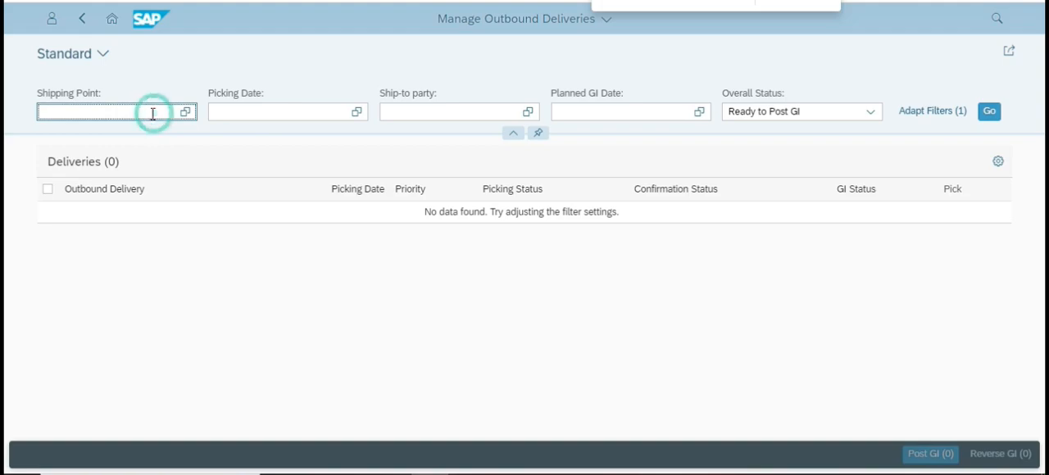
click(185, 113)
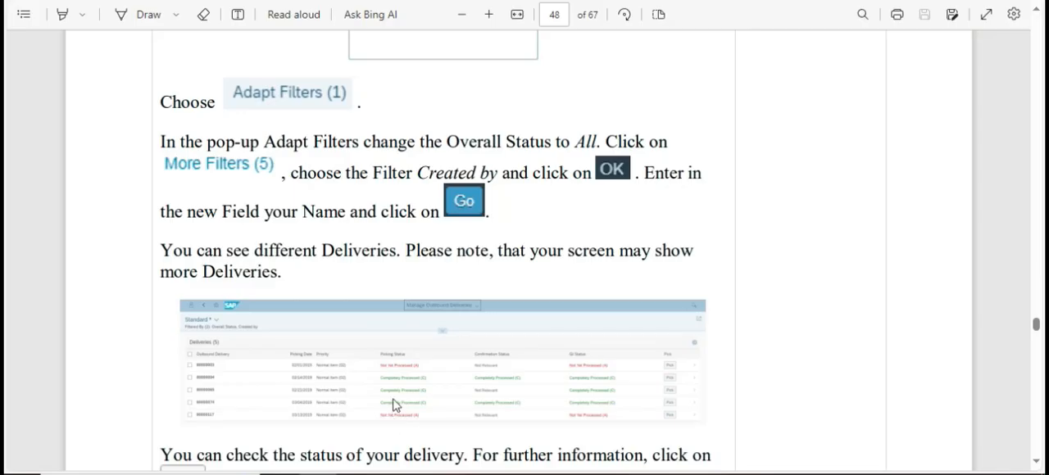
scroll(397, 389, down, 5)
scroll(434, 321, up, 4)
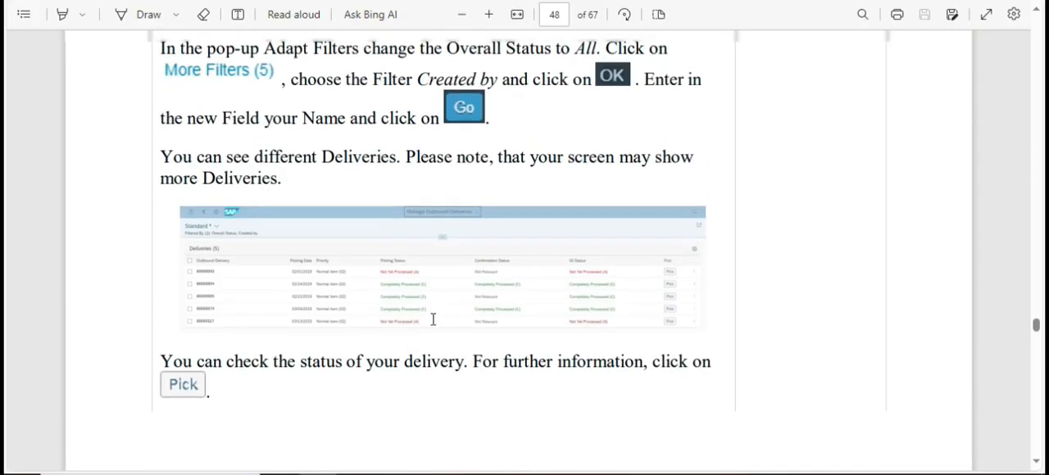
scroll(457, 216, up, 1)
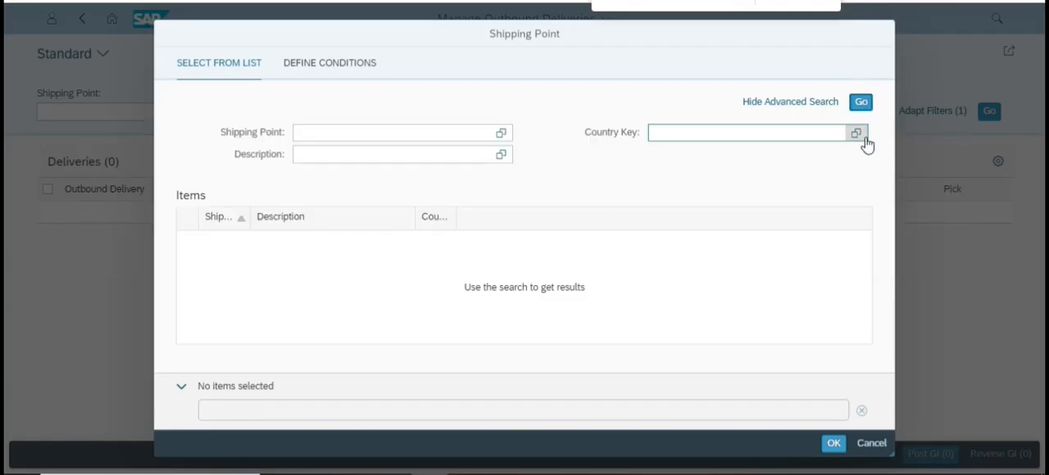
click(871, 443)
Add the Created by filter to the filter bar through Adapt Filters, and run the delivery list.
click(935, 113)
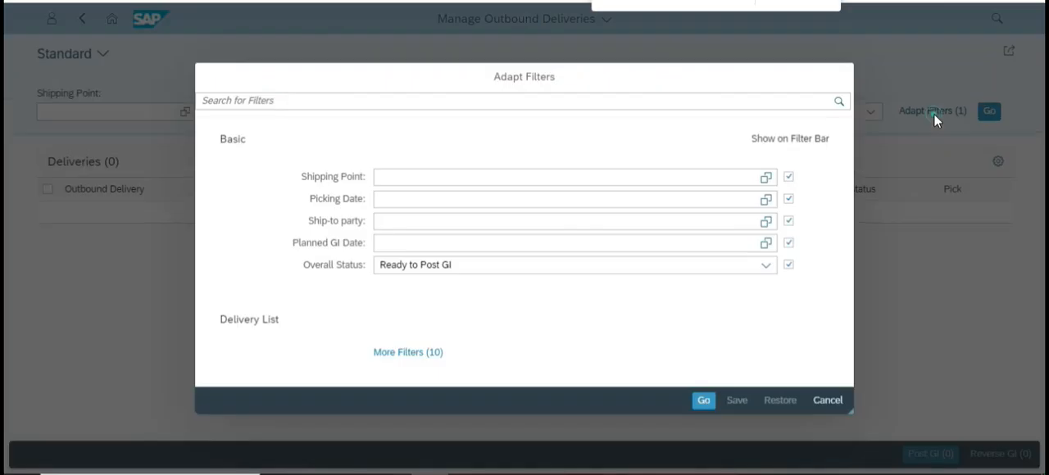
click(414, 353)
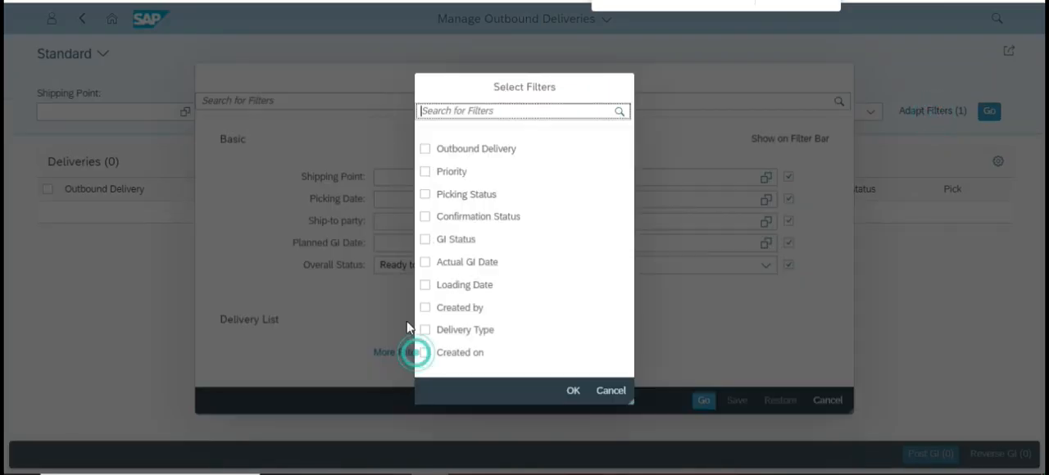
click(430, 307)
click(576, 394)
click(703, 412)
click(989, 145)
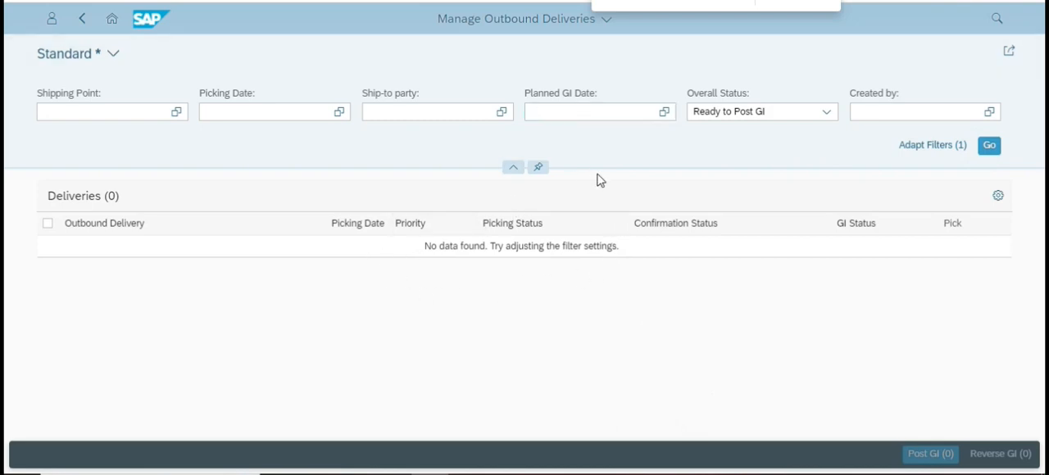
Set the Overall Status filter of the outbound deliveries to All.
click(784, 110)
click(826, 112)
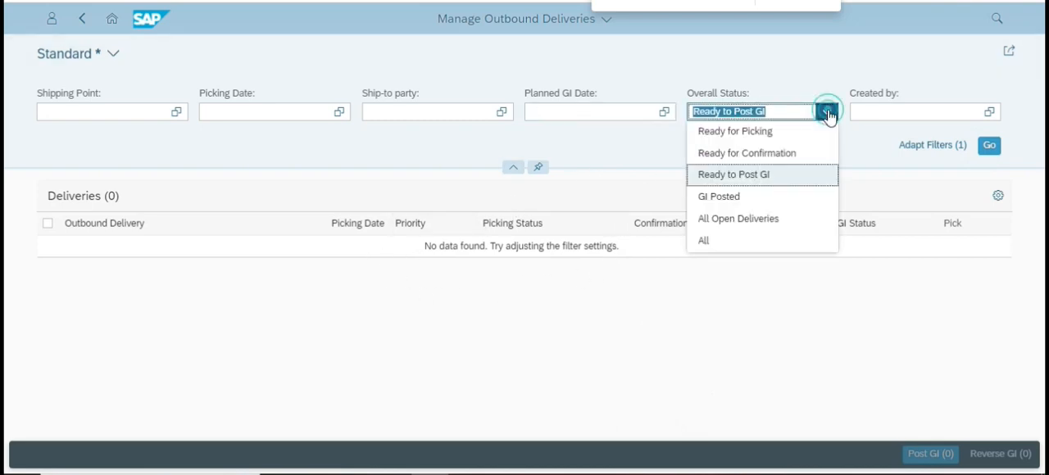
click(722, 243)
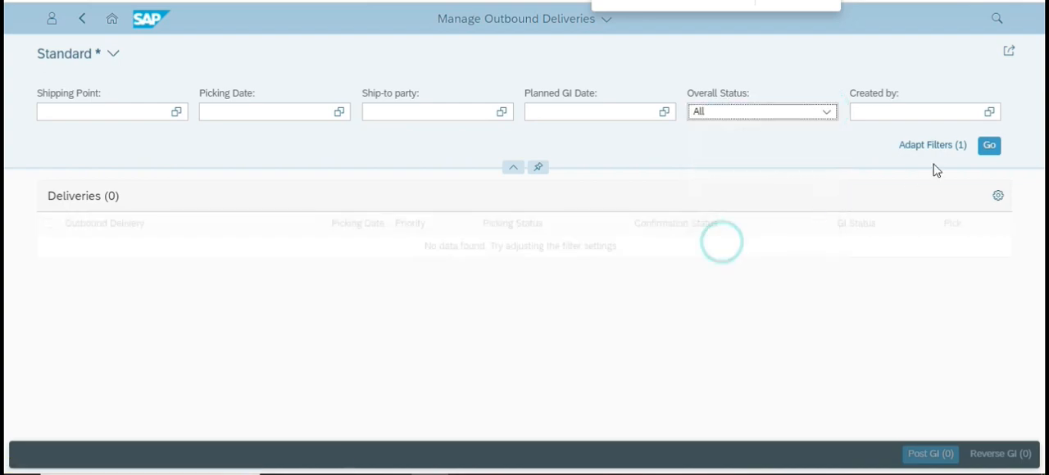
List the outbound deliveries, and open the not yet processed one with picking date 09.11.2023 to examine its items.
click(987, 152)
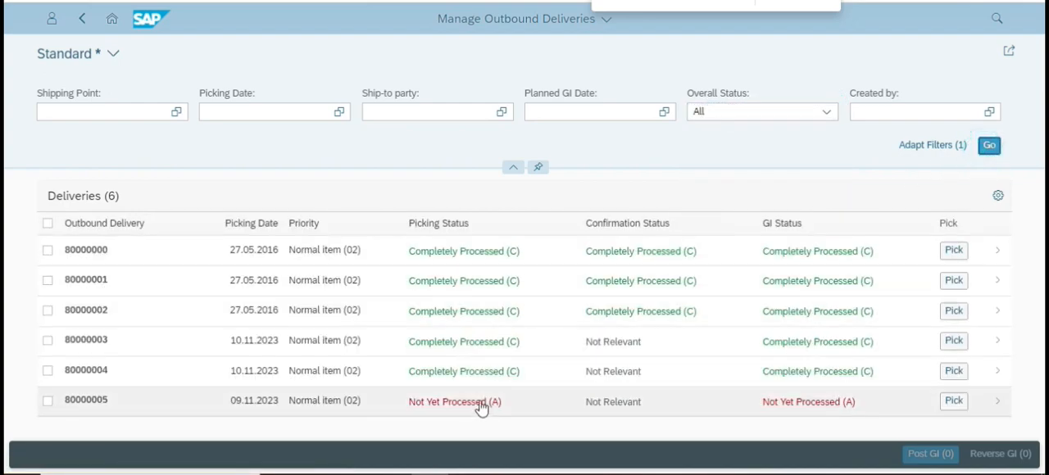
click(311, 407)
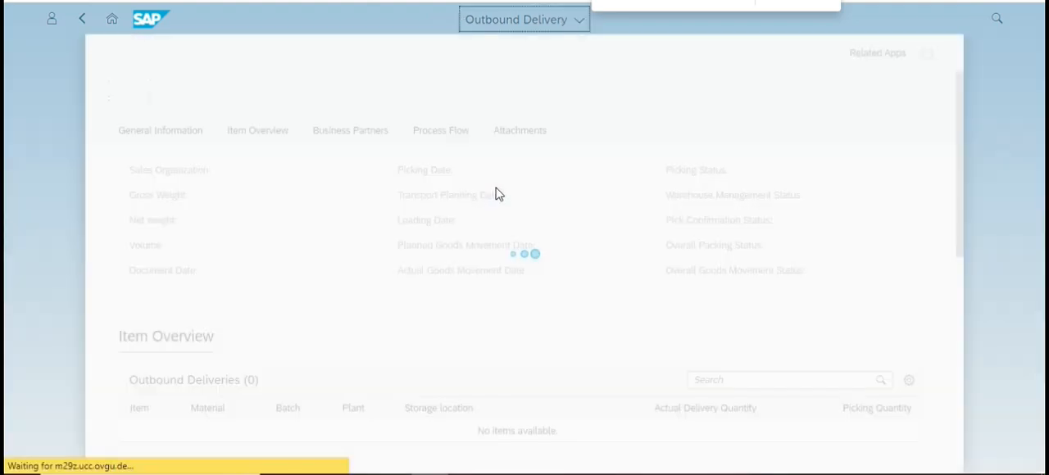
scroll(365, 269, down, 5)
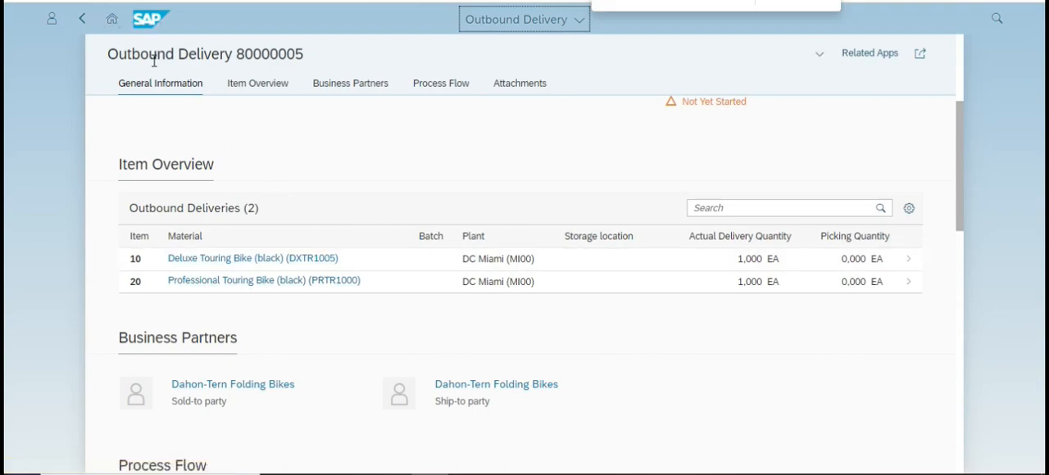
Find and open the Display Stock Overview app from the launchpad, and run it for material DXTR1005 in plant MI00.
click(111, 18)
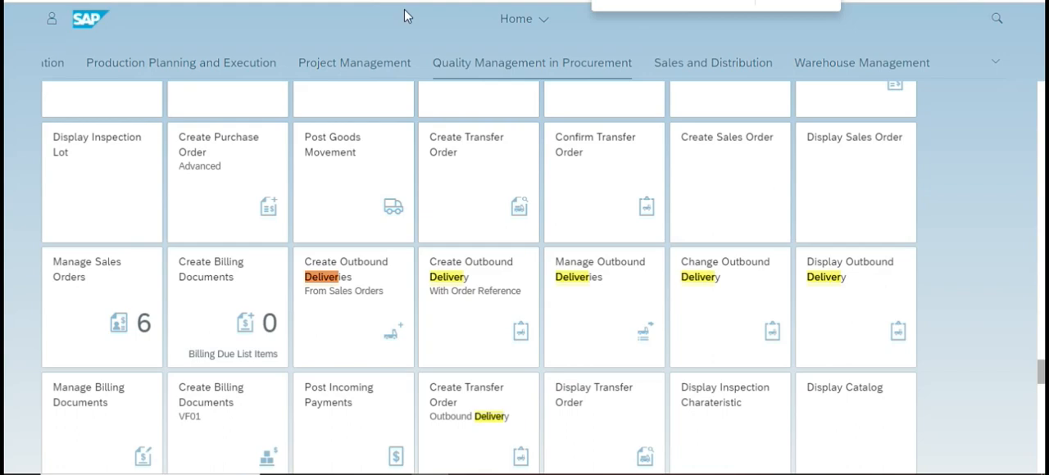
text(Stoc)
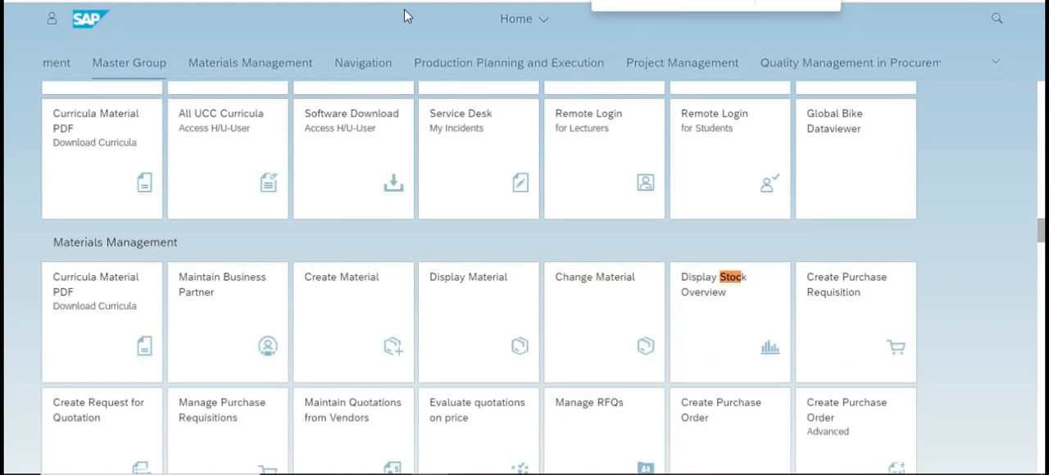
click(689, 340)
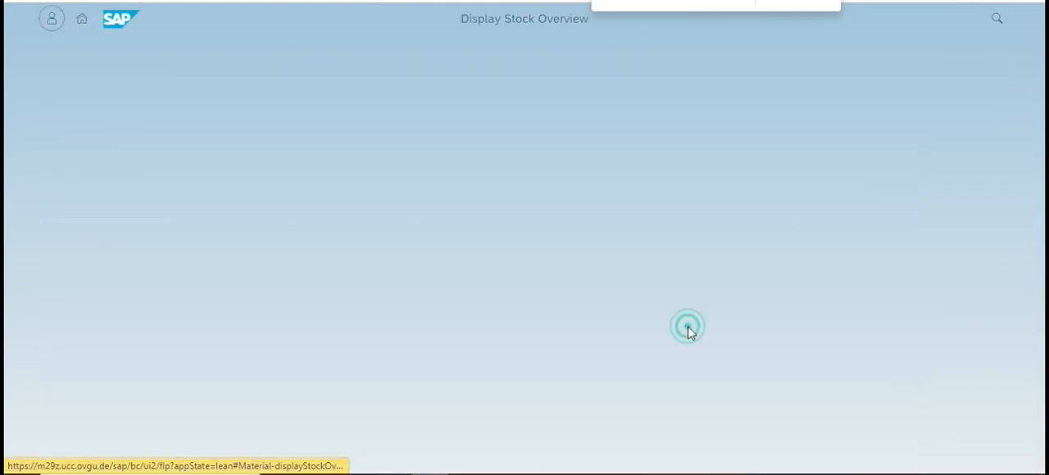
click(314, 110)
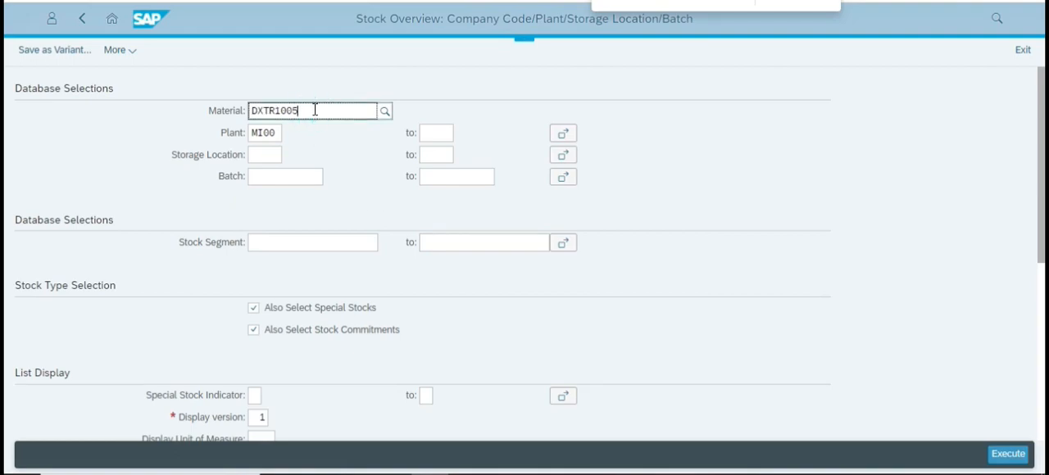
key(Return)
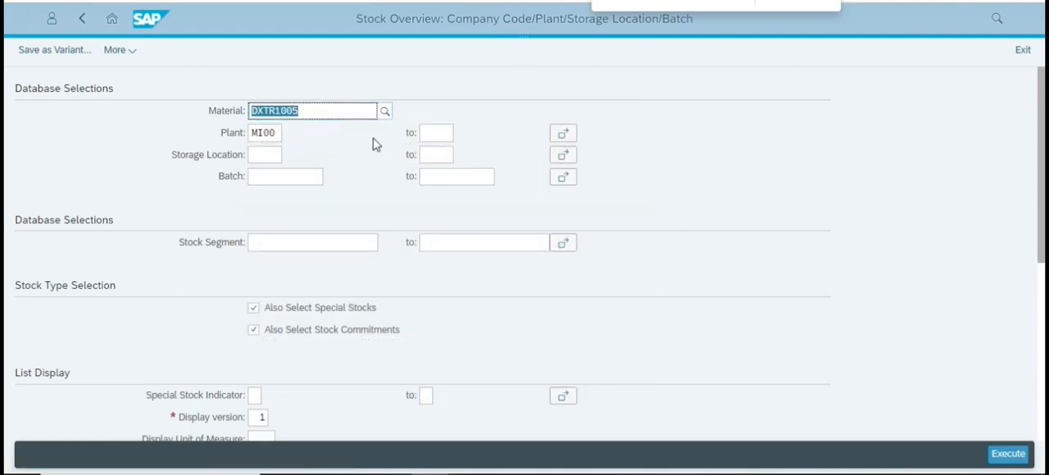
click(1005, 453)
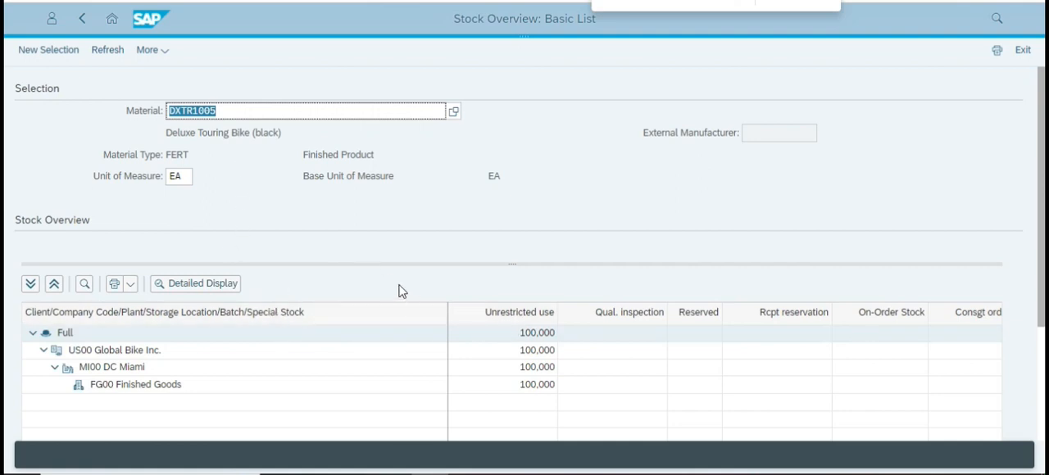
Examine the Sales orders and Schd.for delivery quantities in the Full level's detailed display for DXTR1005, and close it.
click(203, 284)
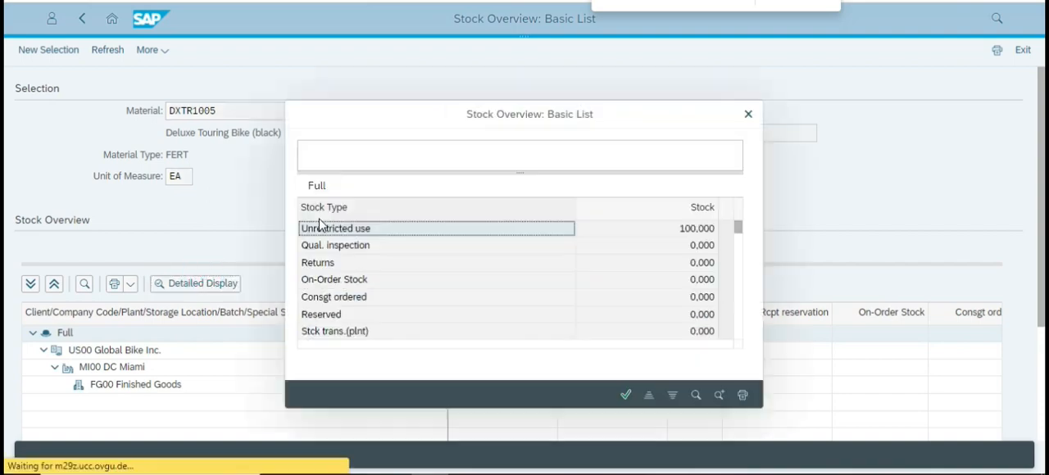
scroll(574, 265, down, 1)
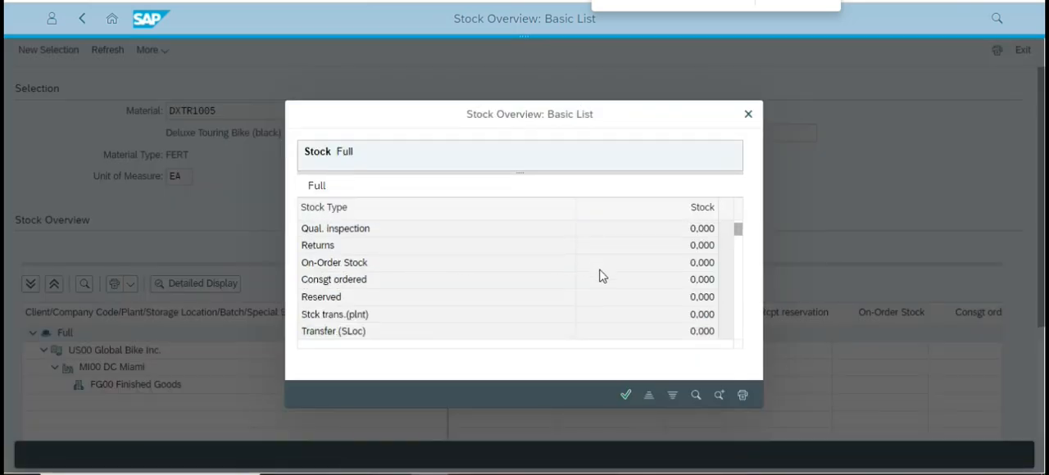
scroll(579, 283, down, 10)
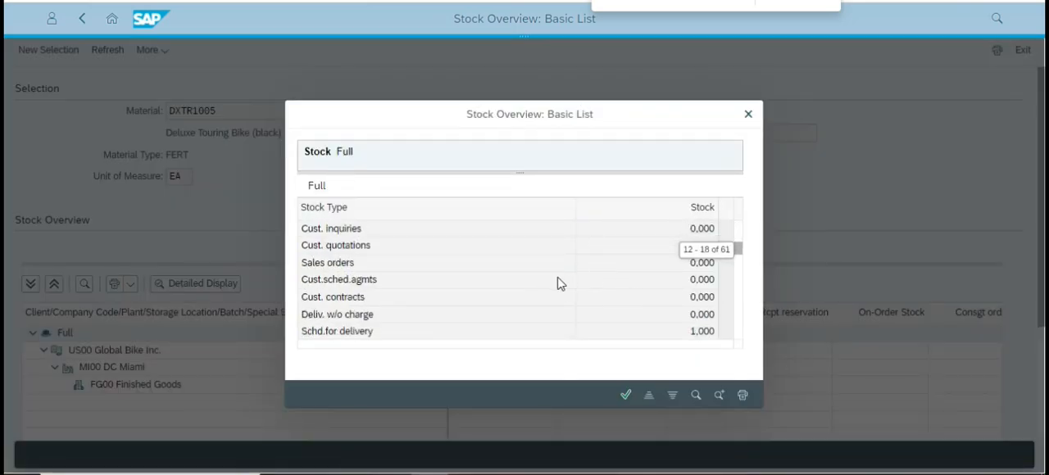
click(325, 338)
drag(313, 334, 388, 336)
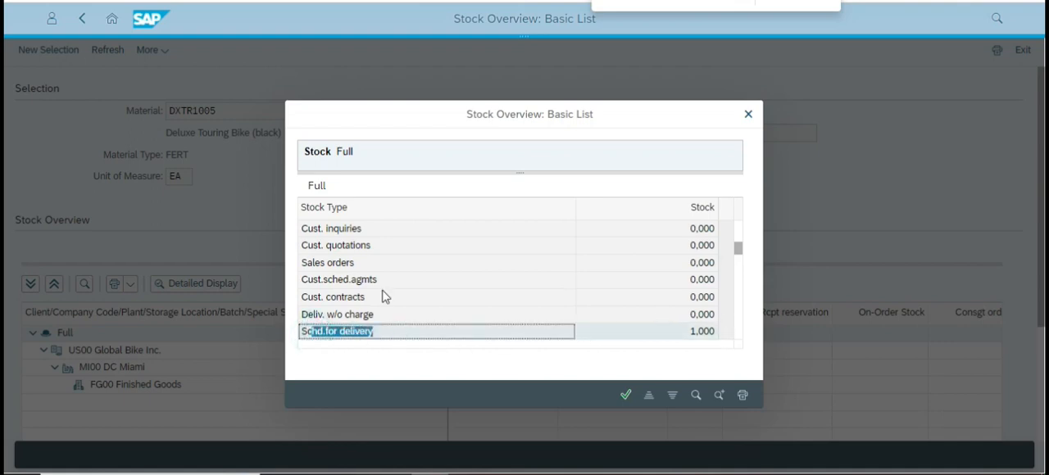
click(307, 264)
drag(304, 264, 416, 273)
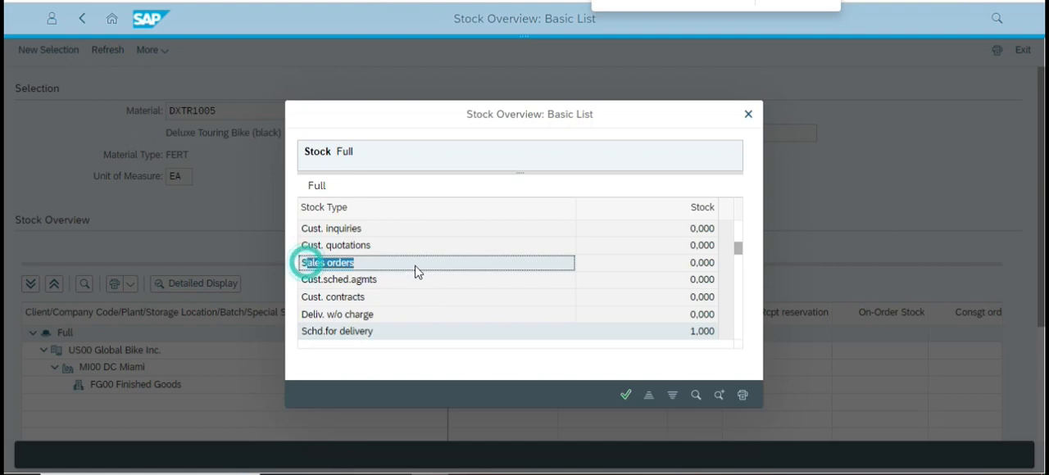
click(701, 266)
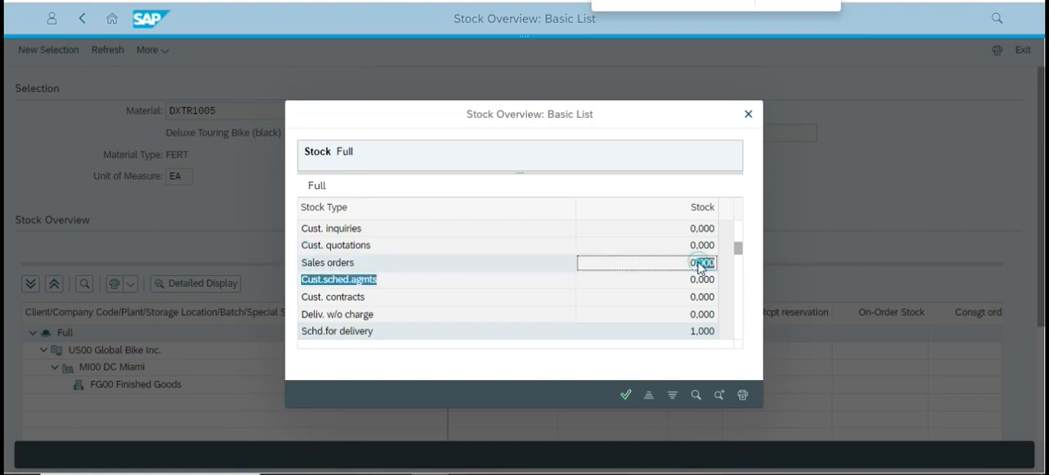
drag(334, 331, 703, 336)
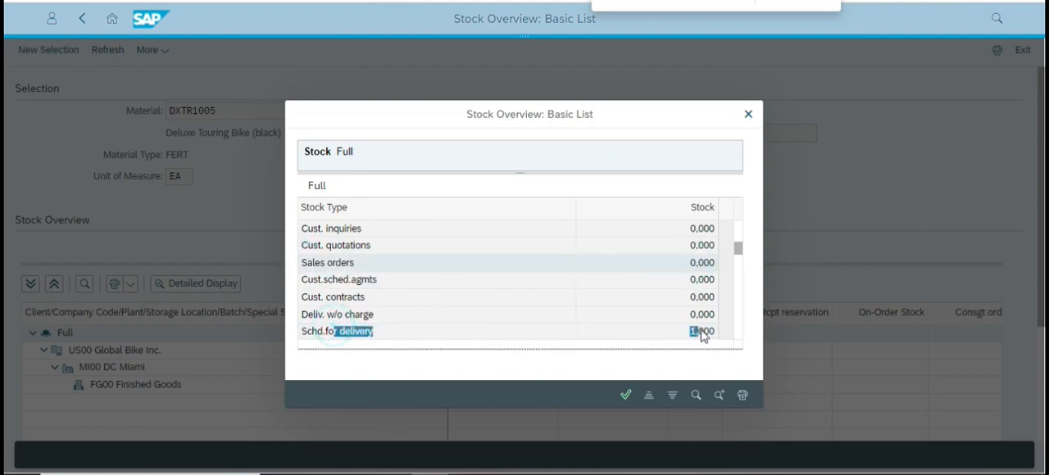
click(625, 395)
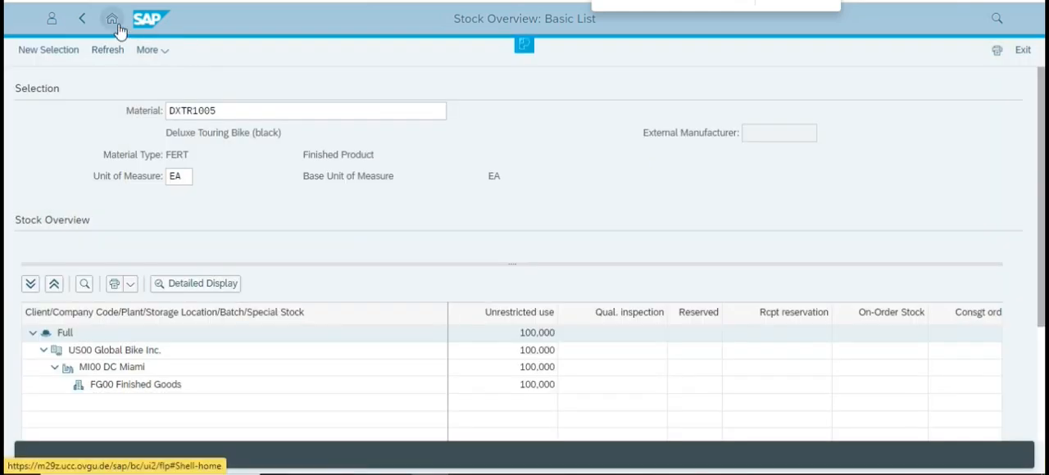
Return to the launchpad home page, and switch back to the case study's page on checking outbound deliveries.
click(118, 31)
click(598, 65)
key(alt+Tab)
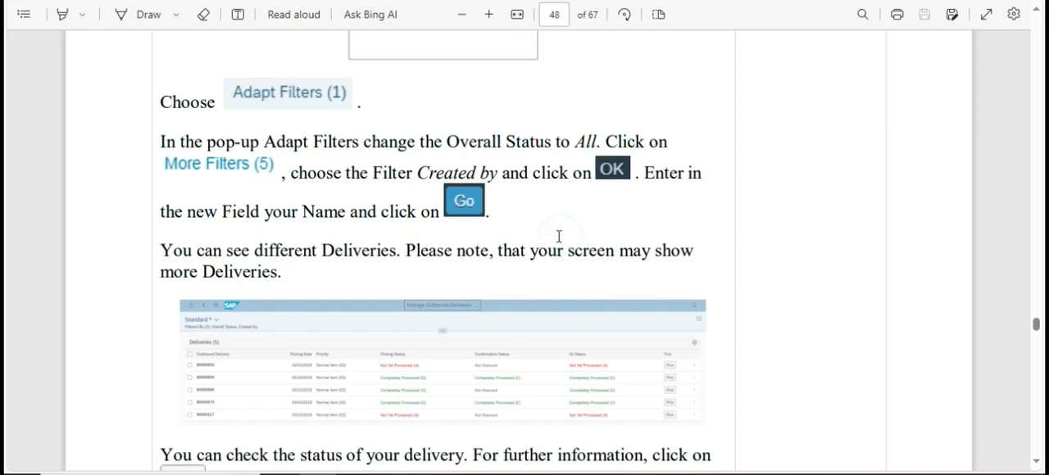
Read the case study's instructions for filtering the outbound deliveries and opening one with Pick, and switch back to the launchpad.
scroll(560, 236, down, 3)
scroll(572, 243, down, 1)
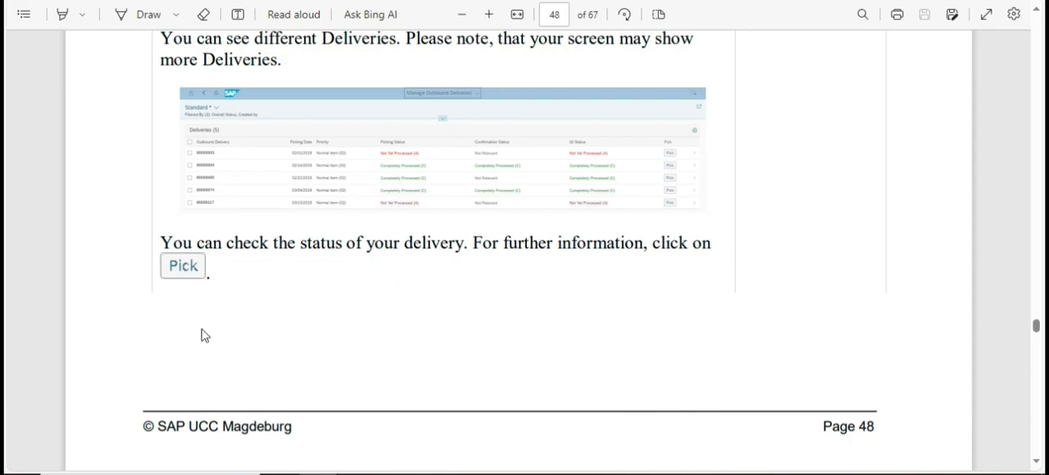
scroll(306, 166, up, 3)
scroll(405, 264, down, 3)
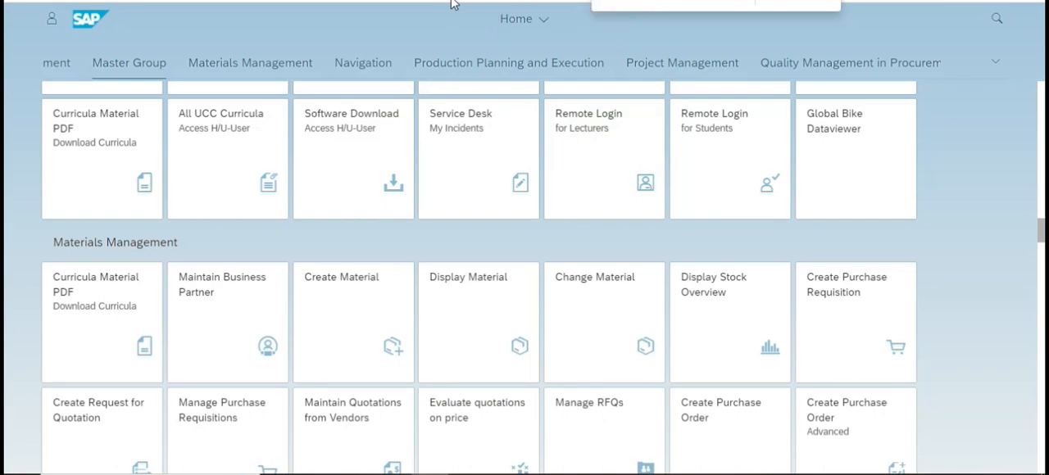
Search the launchpad for "deliver" and open the Create Outbound Deliveries app.
text(deliver)
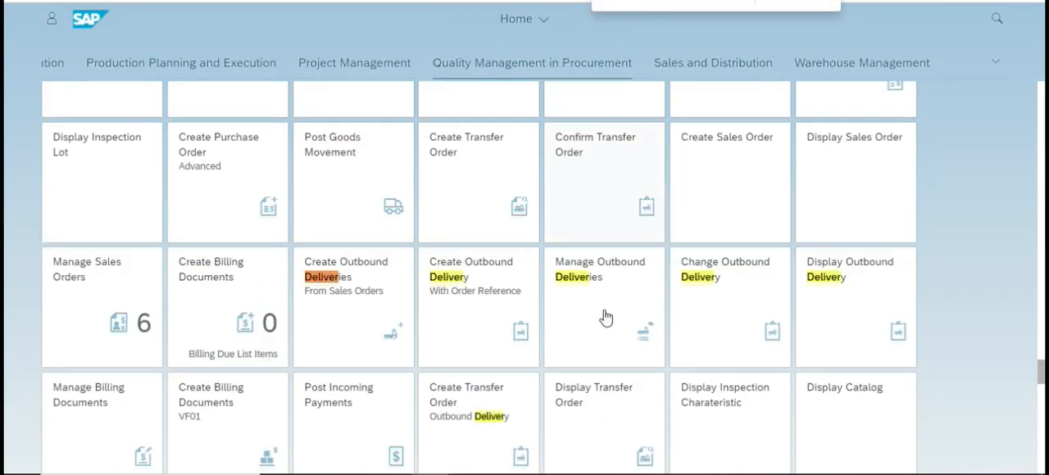
click(353, 287)
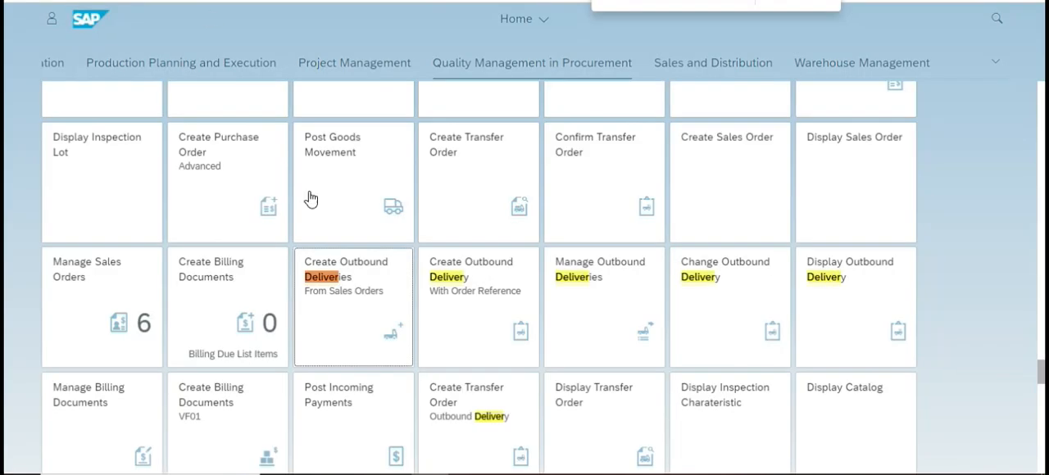
click(331, 292)
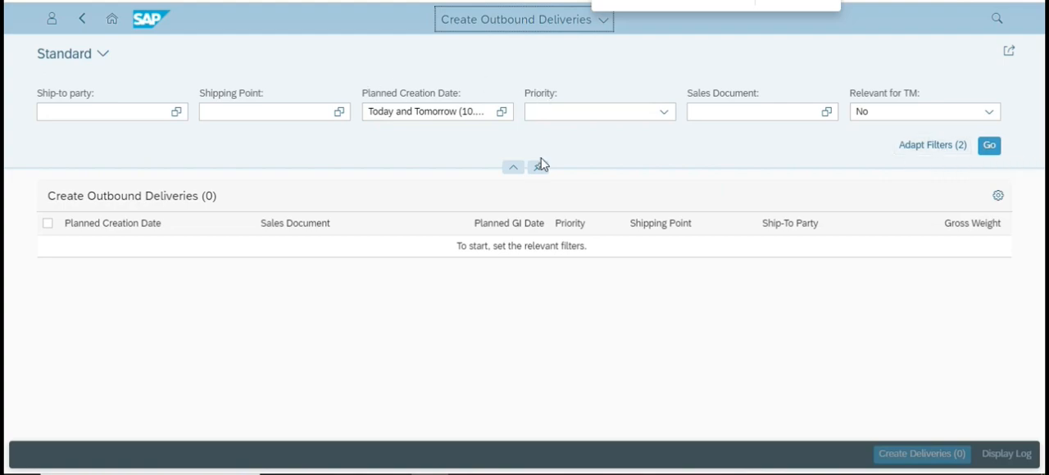
Look up in the case study which app checks the outbound delivery status, and switch back to SAP.
key(alt+Tab)
key(alt+Tab)
key(alt+Tab)
scroll(374, 176, down, 10)
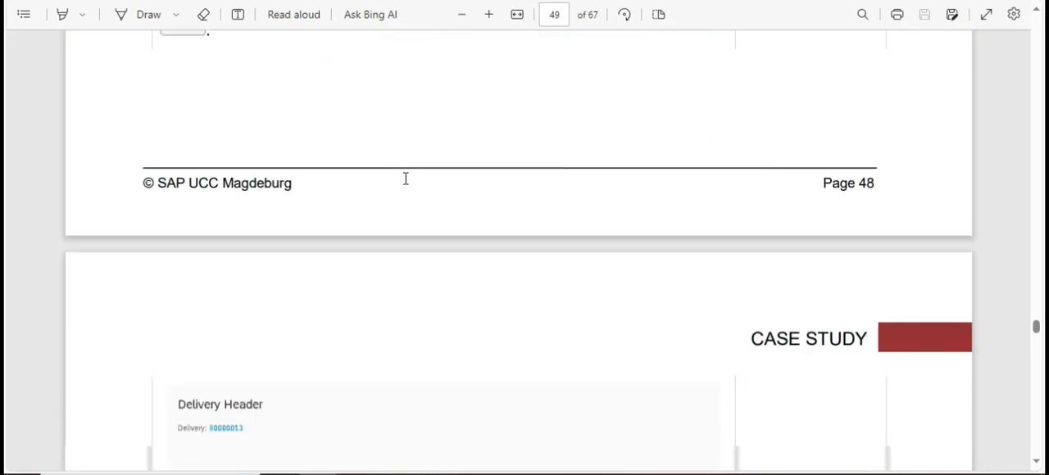
scroll(402, 204, up, 10)
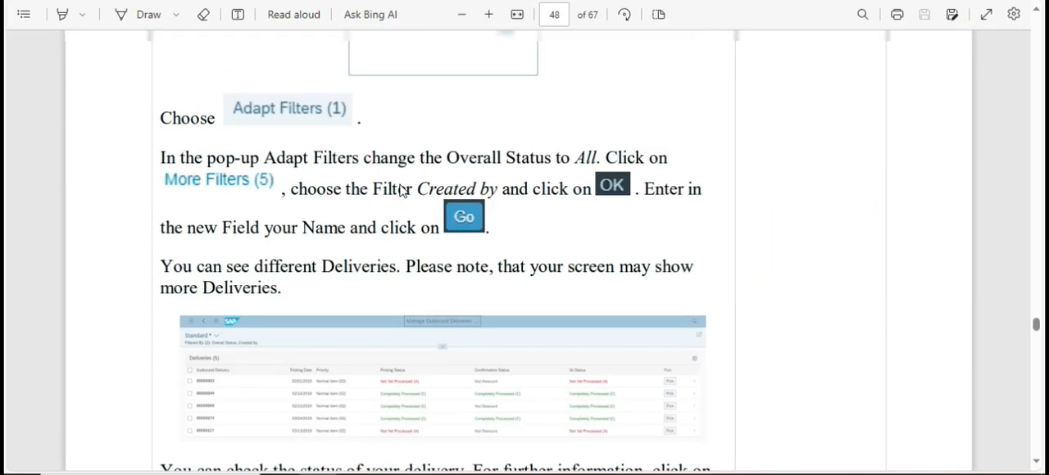
scroll(402, 191, down, 3)
scroll(402, 191, up, 4)
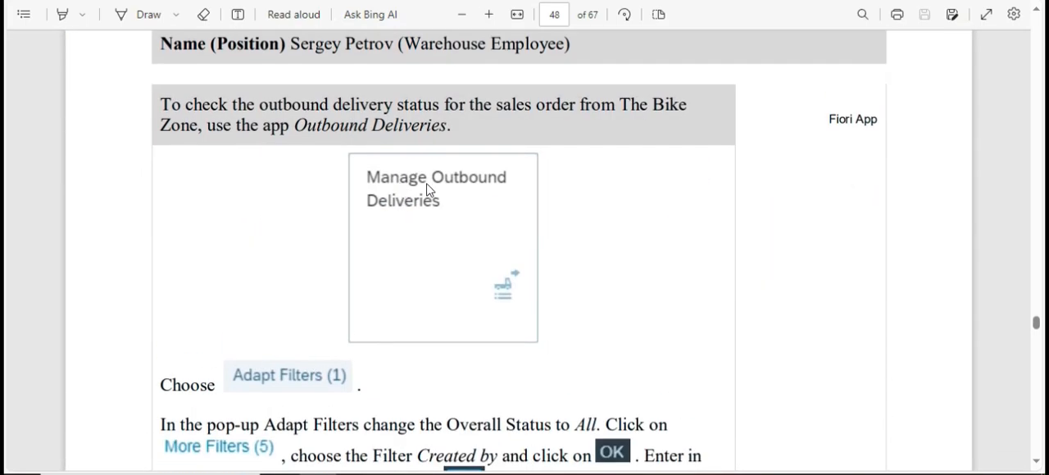
key(alt+Tab)
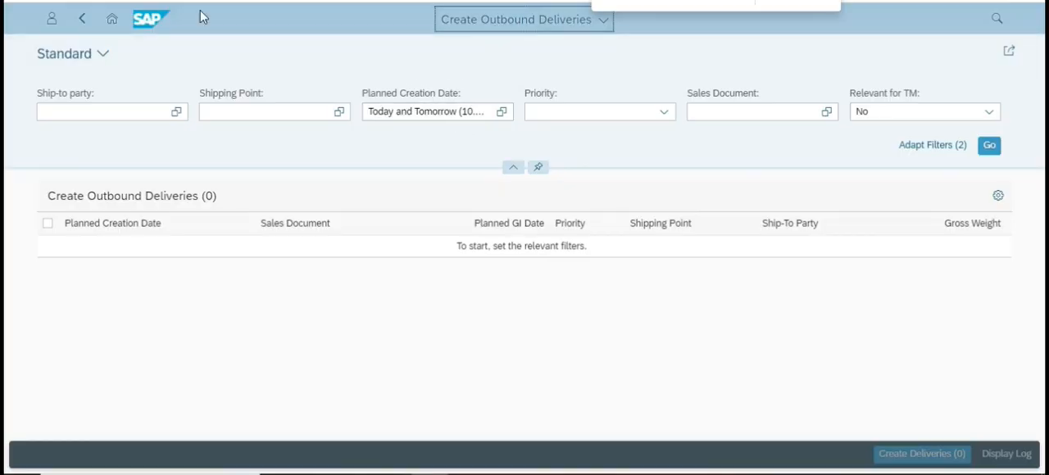
Open the Manage Outbound Deliveries app from the launchpad and list the deliveries with overall status Ready for Picking.
click(112, 19)
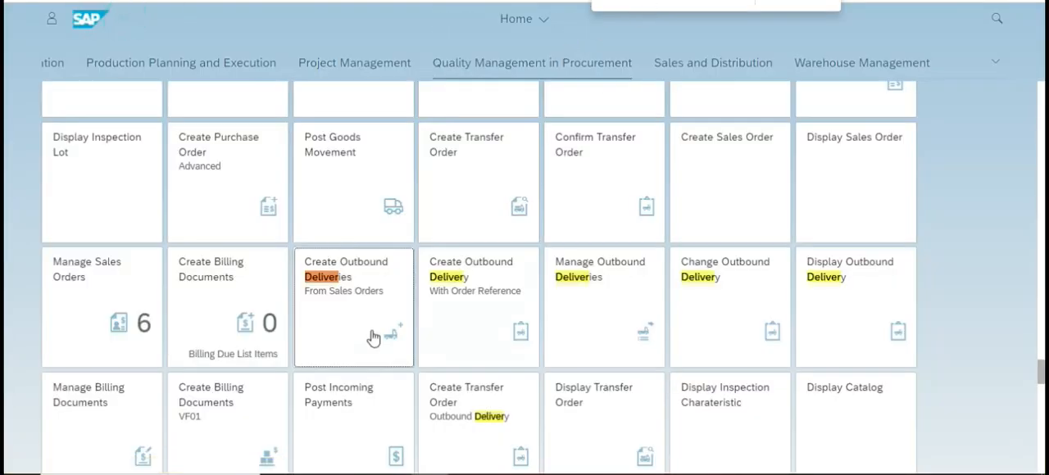
click(599, 275)
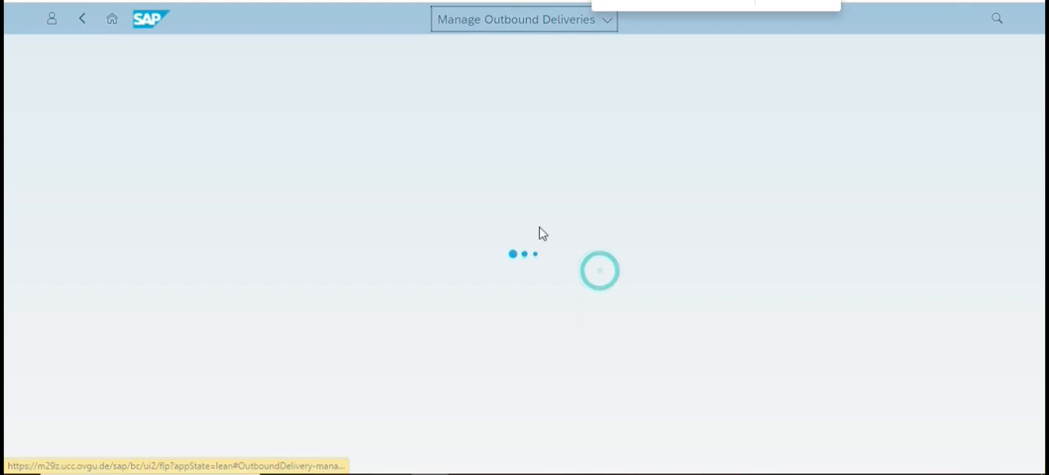
click(834, 113)
click(871, 111)
click(775, 243)
click(871, 111)
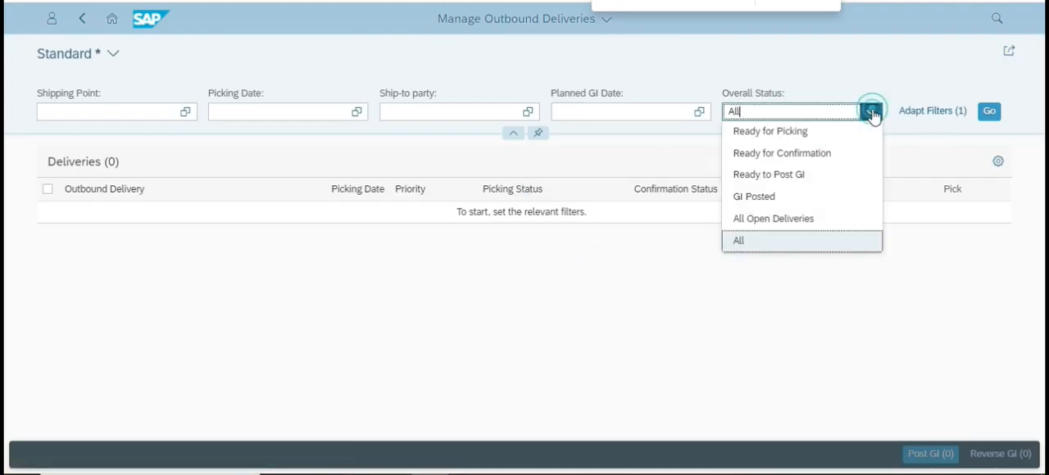
click(803, 140)
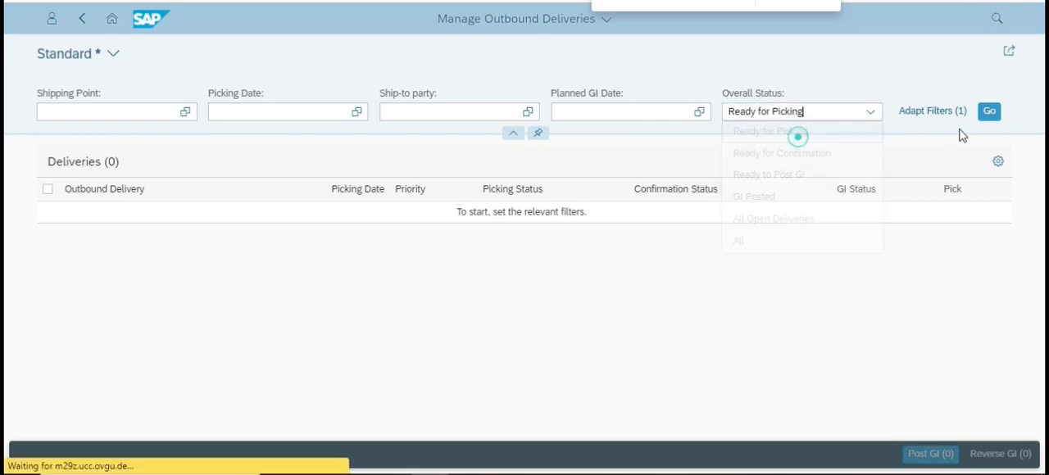
click(990, 111)
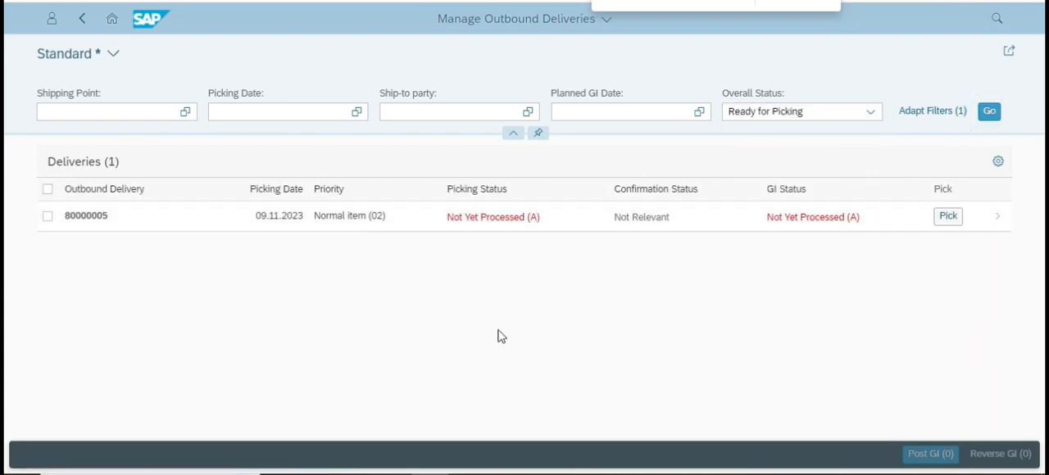
Select the outbound delivery with picking date 09.11.2023 and open it for picking.
click(48, 216)
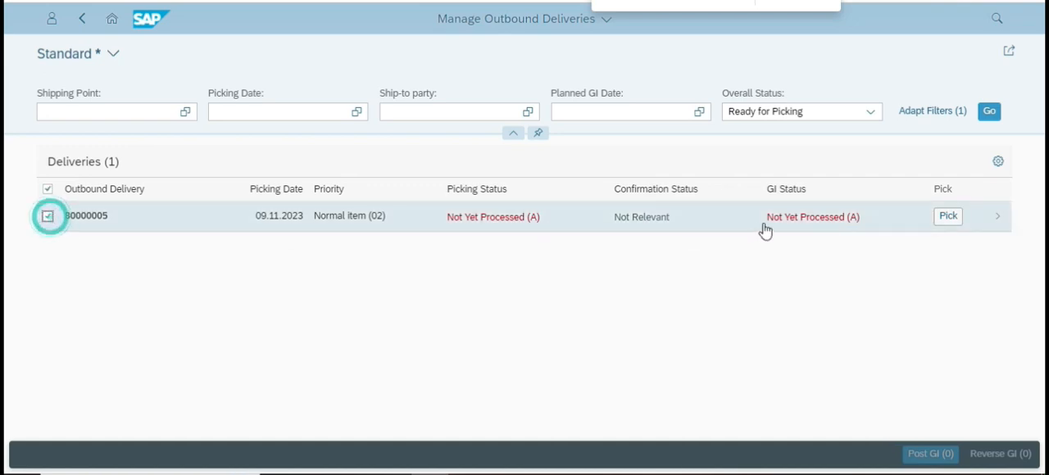
click(947, 216)
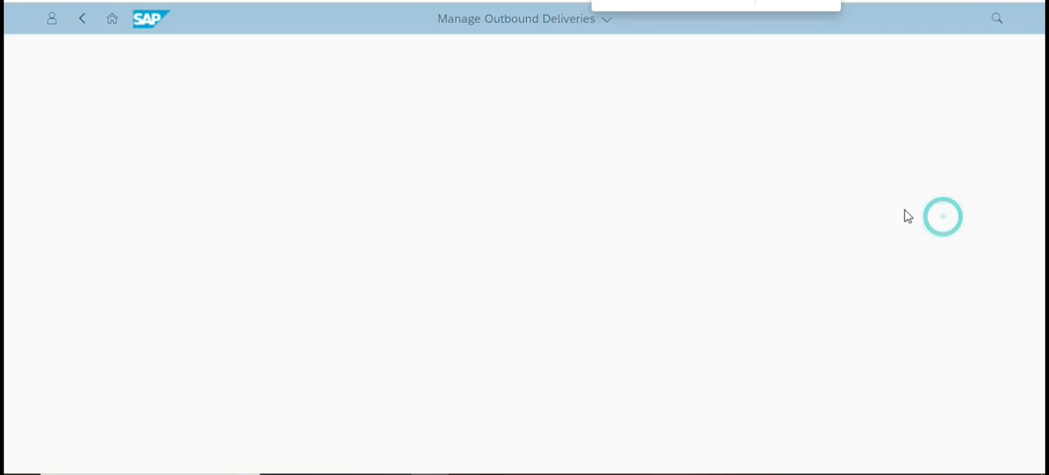
scroll(352, 306, down, 3)
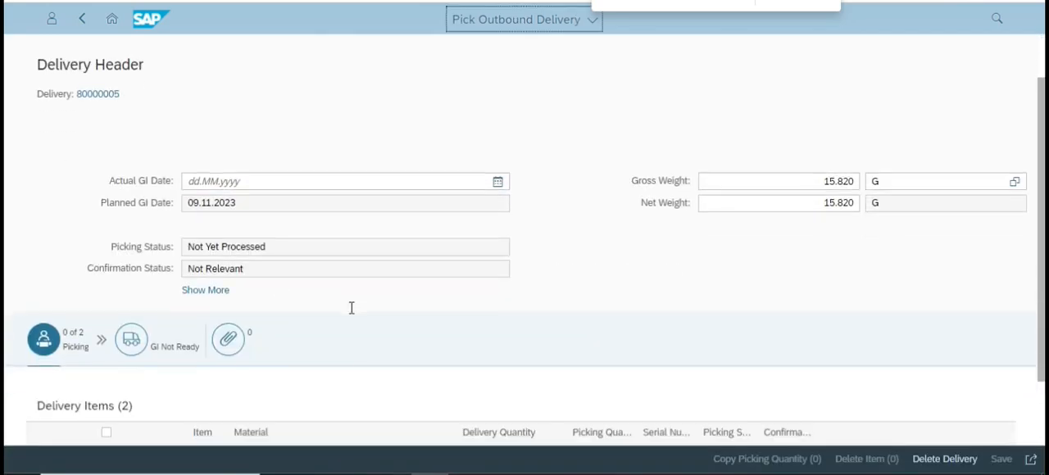
Read the case study's instructions on picking quantities and the storage location for the delivery items, and return to the delivery.
key(alt+Tab)
scroll(412, 279, down, 8)
scroll(412, 280, down, 6)
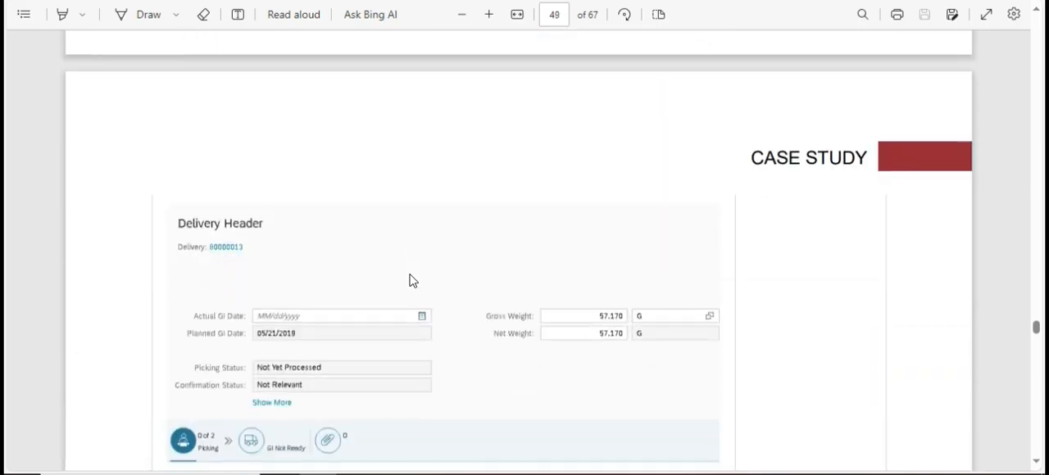
scroll(412, 267, up, 3)
scroll(412, 267, up, 2)
scroll(413, 264, down, 3)
scroll(412, 260, up, 5)
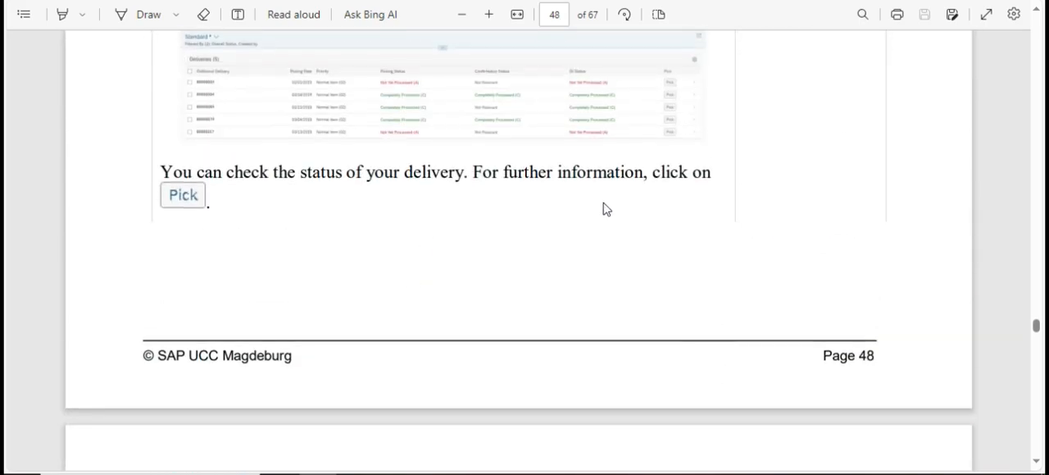
scroll(604, 210, down, 10)
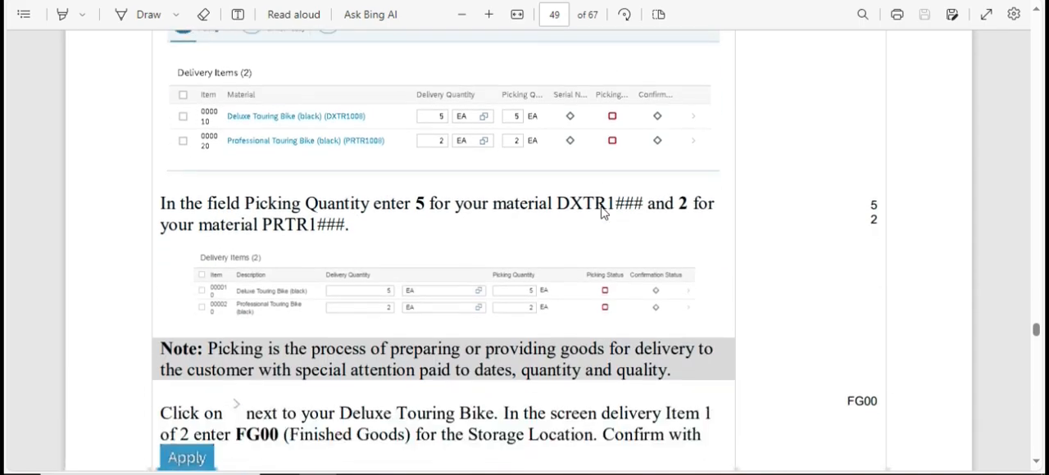
scroll(605, 212, down, 2)
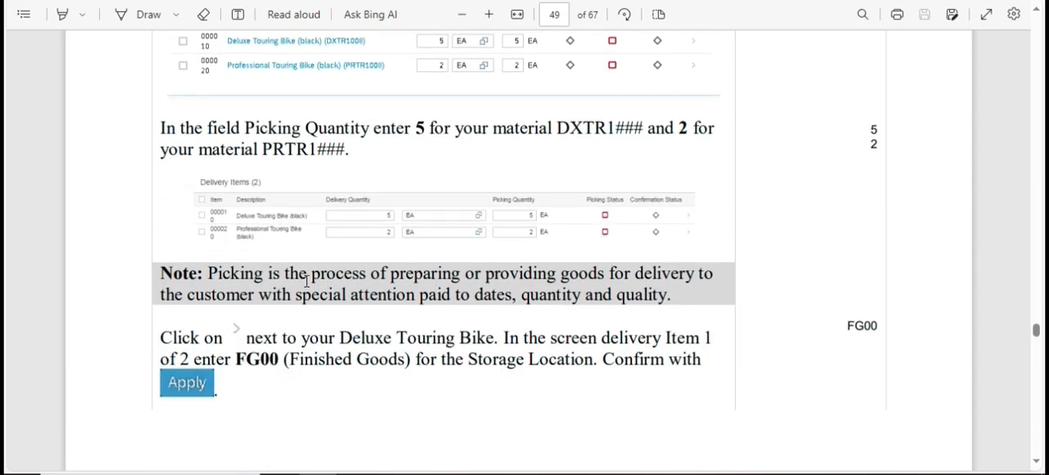
scroll(297, 295, down, 3)
scroll(303, 298, up, 4)
key(alt+Tab)
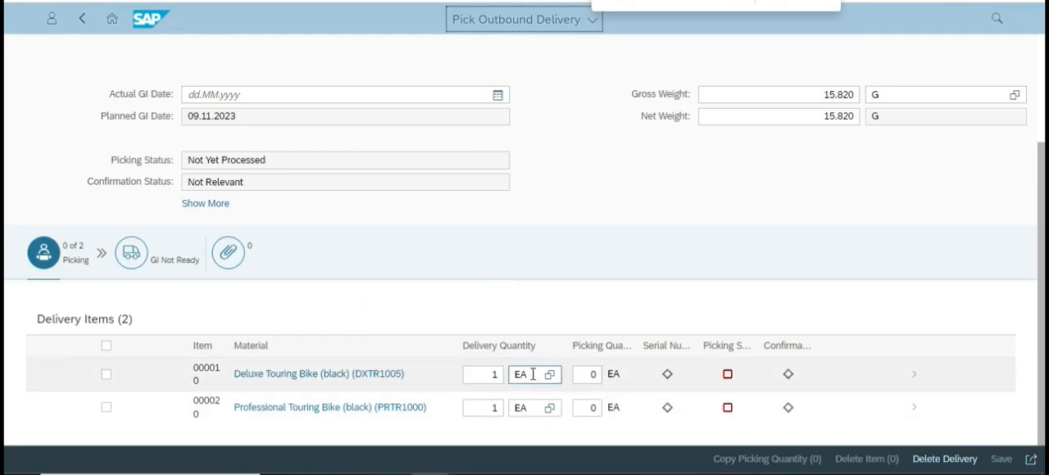
Set the picking quantity to 1 for both the Deluxe and the Professional Touring Bike items.
click(492, 375)
click(582, 375)
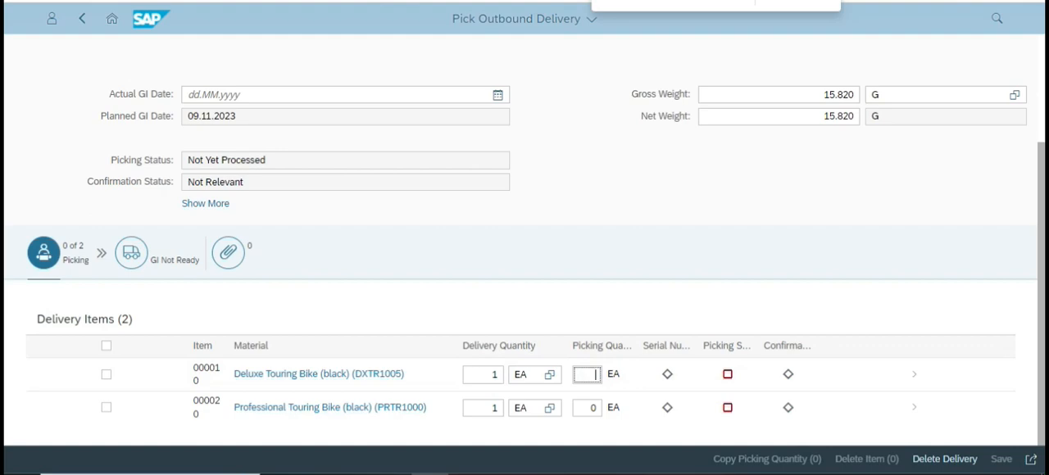
click(595, 406)
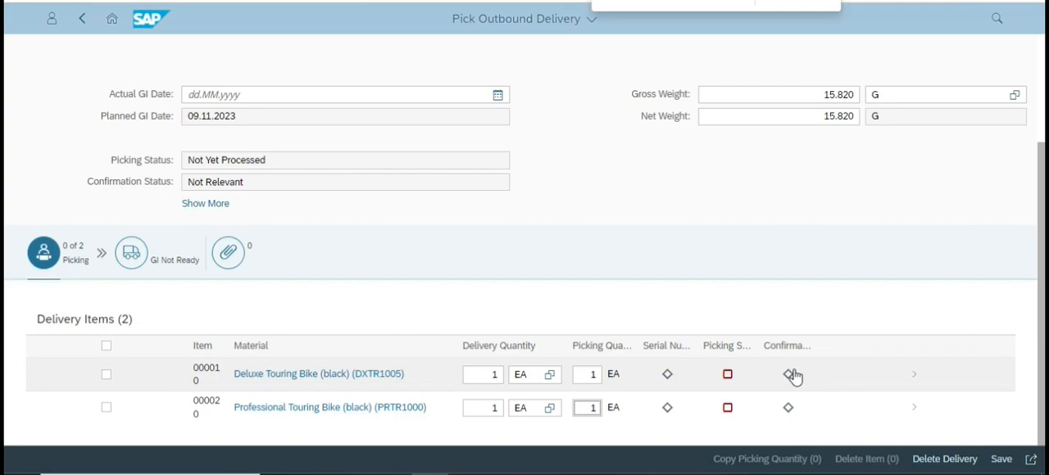
Set the storage location of the Deluxe Touring Bike item to FG00 (Finished Goods) and apply it.
click(912, 380)
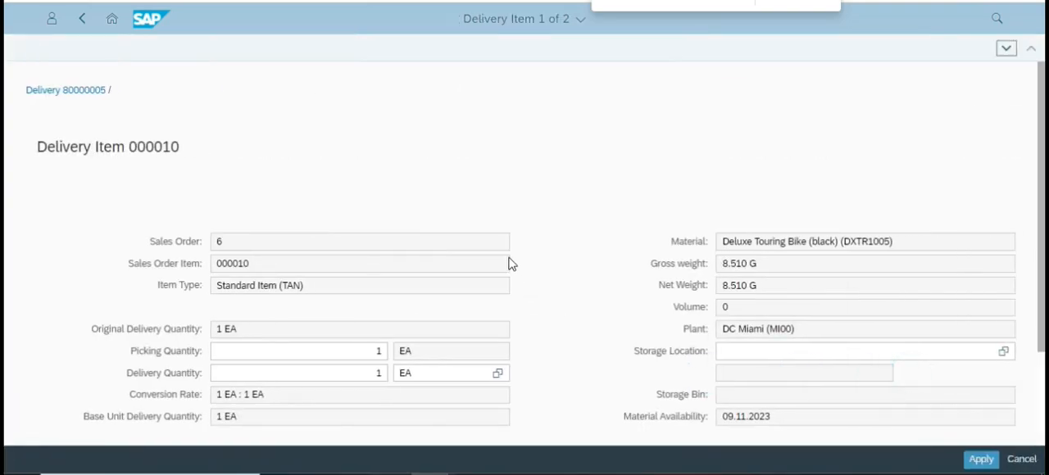
scroll(763, 242, down, 2)
click(754, 227)
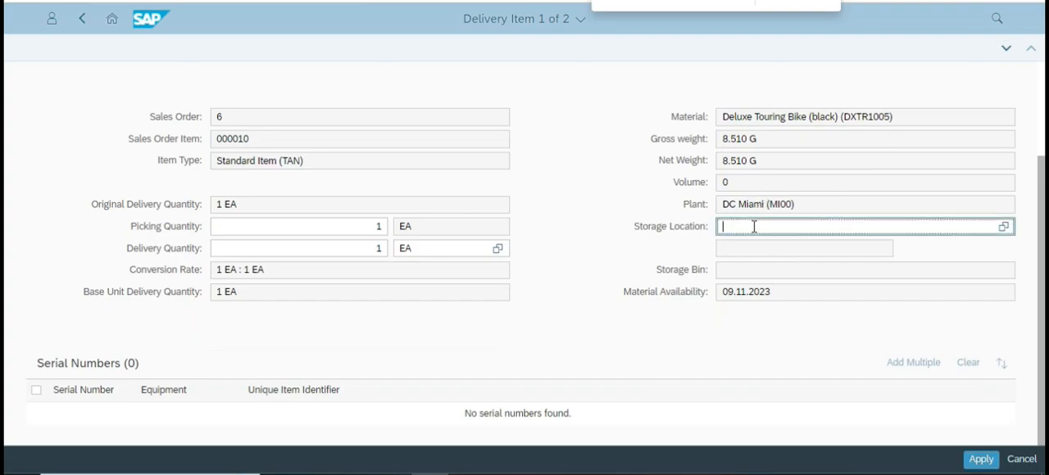
click(1003, 228)
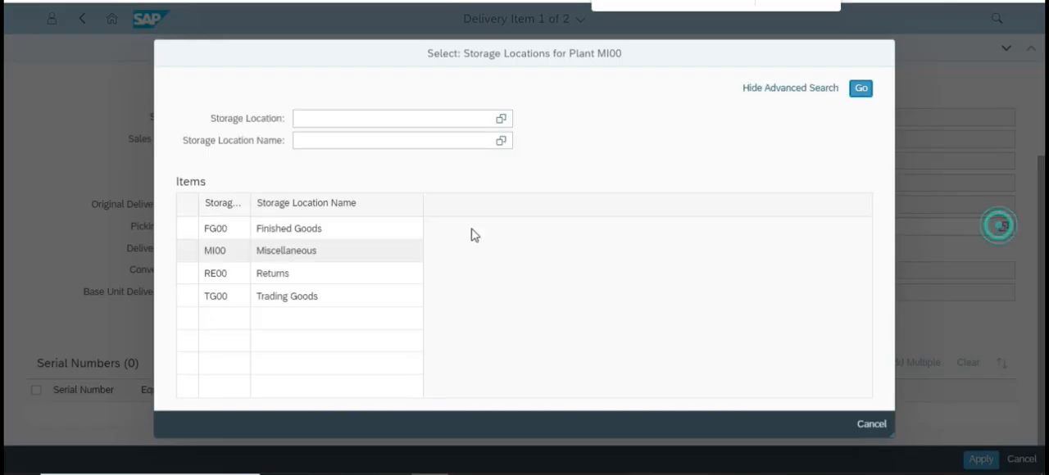
click(223, 228)
click(980, 460)
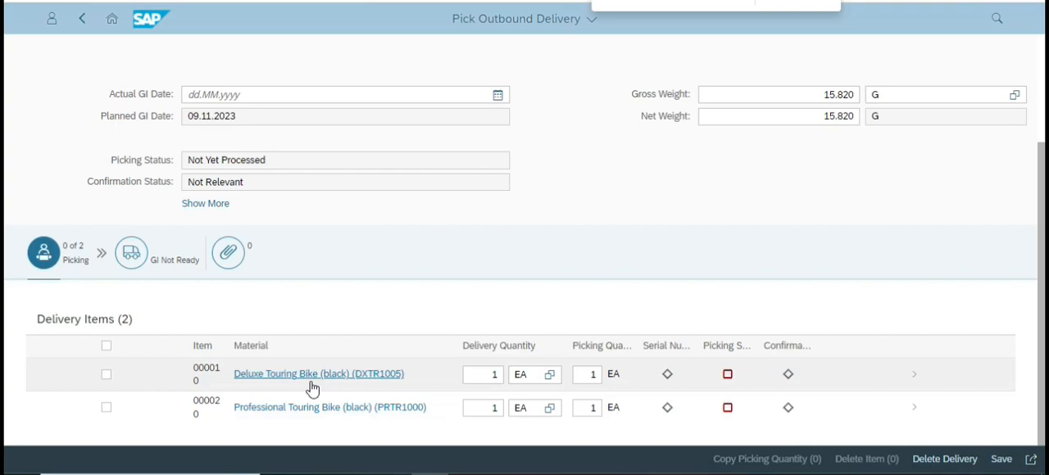
Select both delivery items, then reopen the Deluxe Touring Bike item to check its storage location and apply it again.
click(106, 374)
click(107, 409)
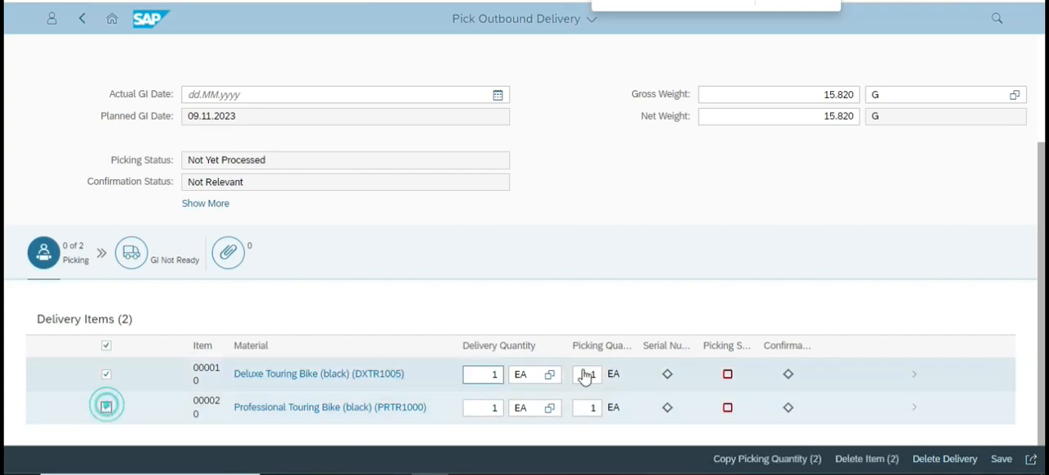
click(910, 380)
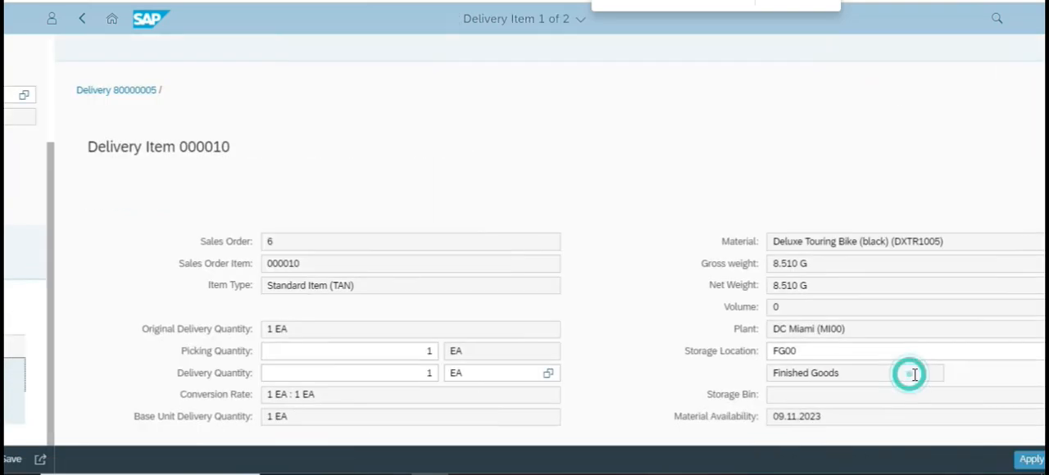
scroll(833, 372, down, 2)
click(984, 459)
Set the storage location of the Professional Touring Bike item to FG00 (Finished Goods) and apply it.
click(918, 414)
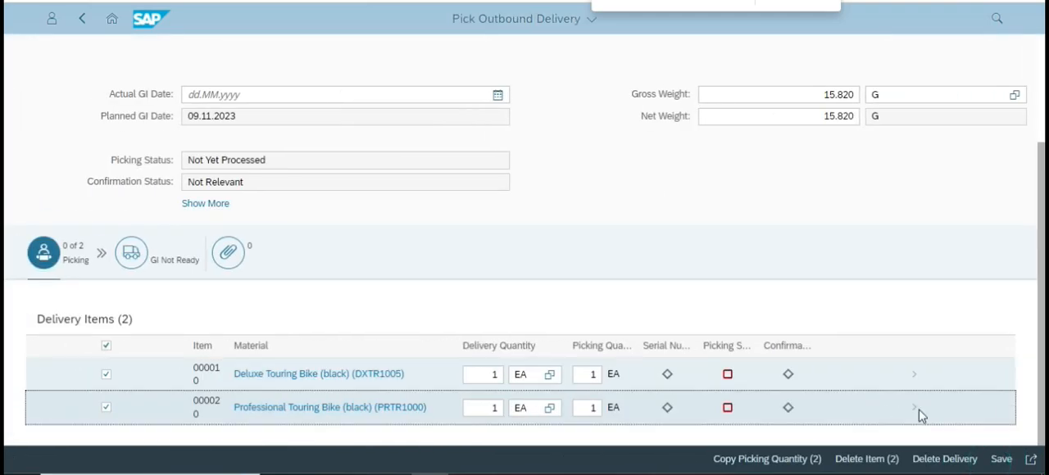
scroll(780, 295, down, 2)
click(763, 275)
click(1003, 276)
click(246, 227)
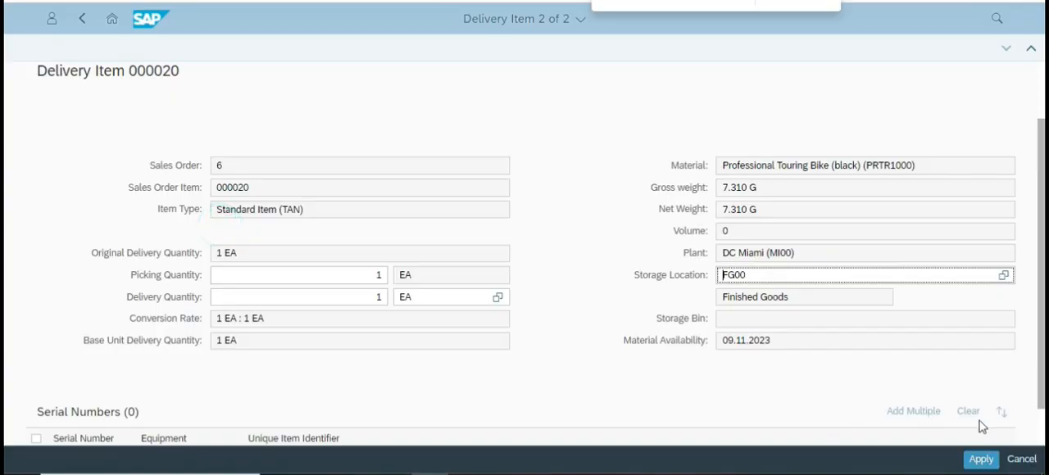
click(981, 460)
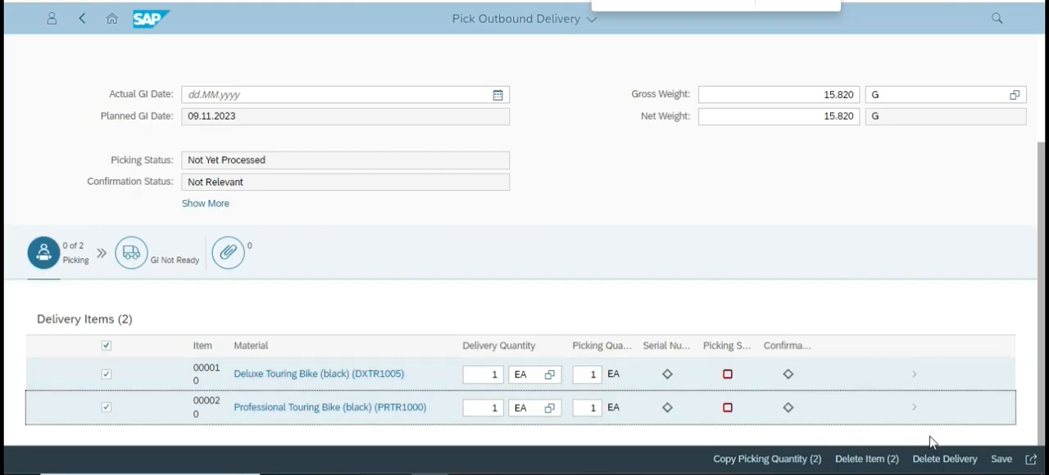
Check the case study's remaining picking instructions, and return to the outbound delivery to save it.
key(alt+Tab)
scroll(578, 294, down, 2)
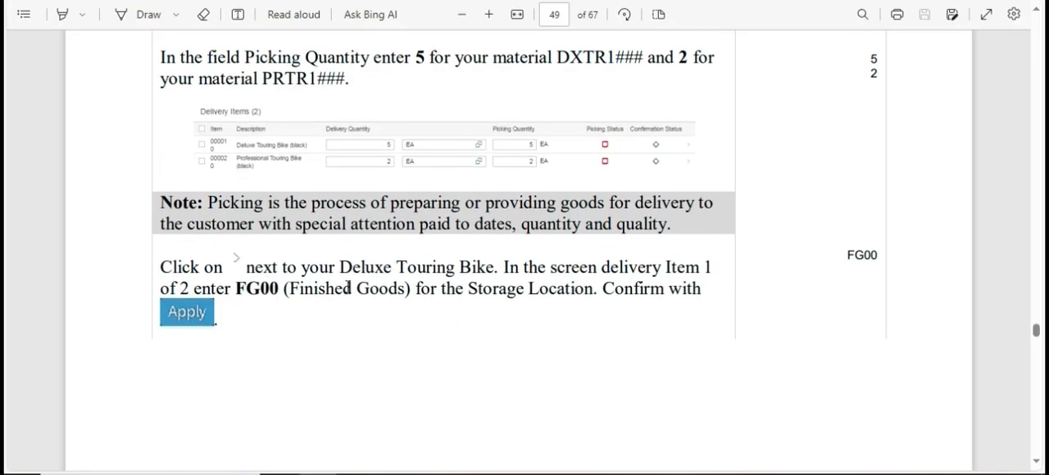
scroll(396, 291, down, 10)
scroll(396, 293, down, 1)
key(alt+Tab)
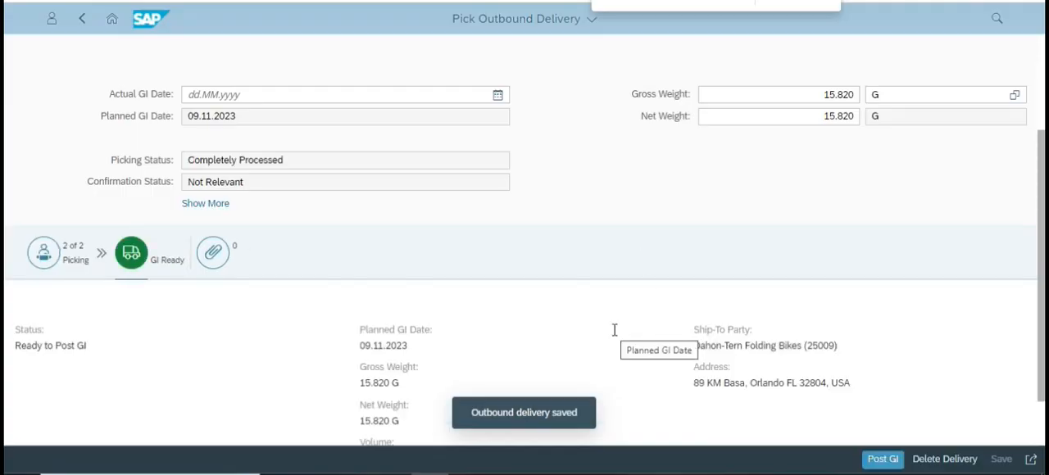
Read the end of the case study's picking instructions and the start of Step 12: Post Goods Issue.
key(alt+Tab)
scroll(483, 312, down, 5)
scroll(490, 283, up, 2)
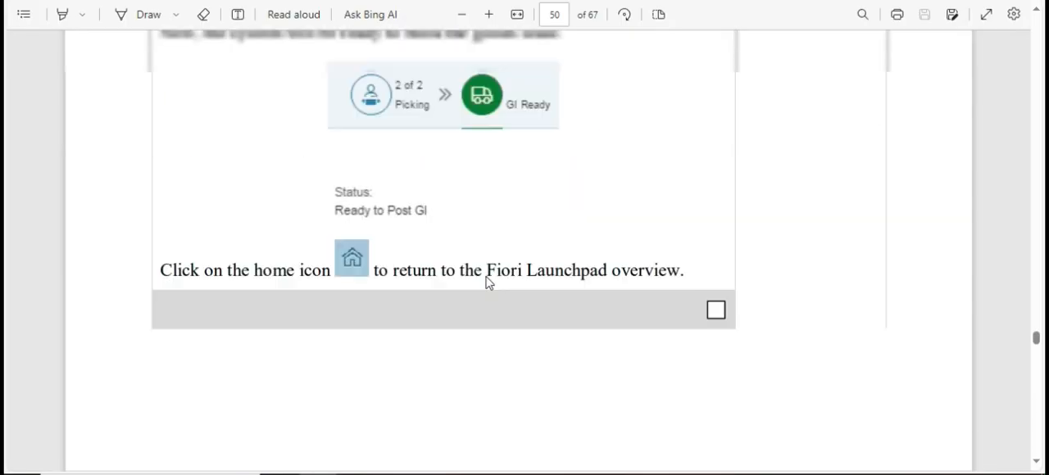
key(alt+Tab)
click(156, 269)
key(alt+Tab)
scroll(403, 276, down, 6)
scroll(404, 278, up, 1)
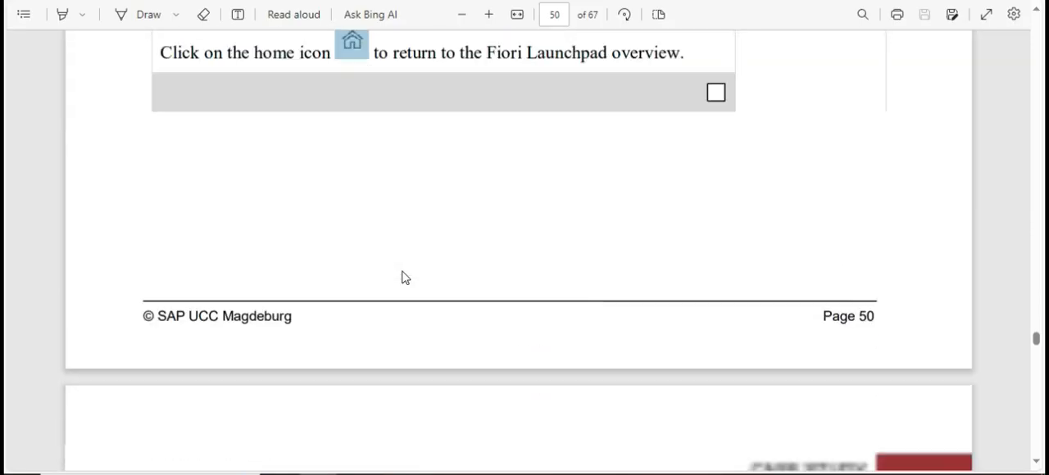
scroll(405, 278, down, 4)
scroll(487, 269, down, 1)
scroll(487, 269, down, 3)
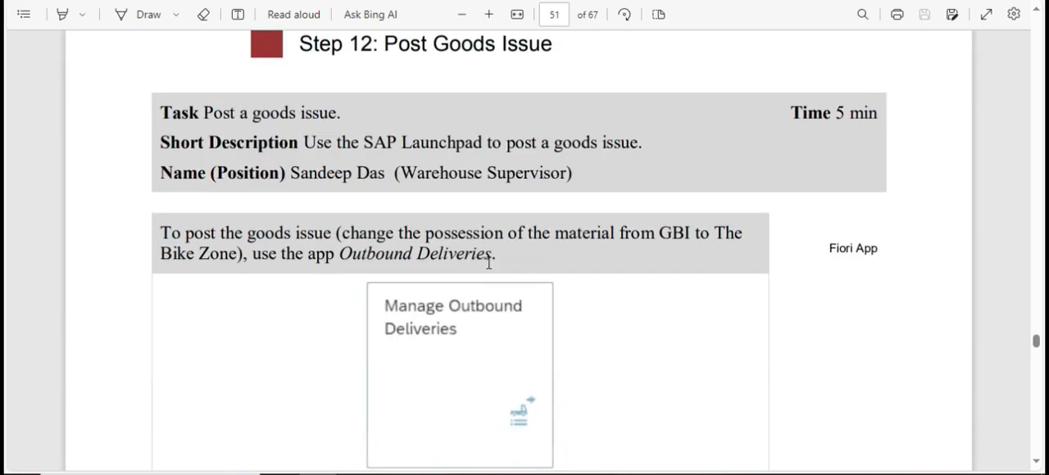
Leave the outbound delivery for the SAP launchpad and open the Manage Outbound Deliveries app.
key(alt+Tab)
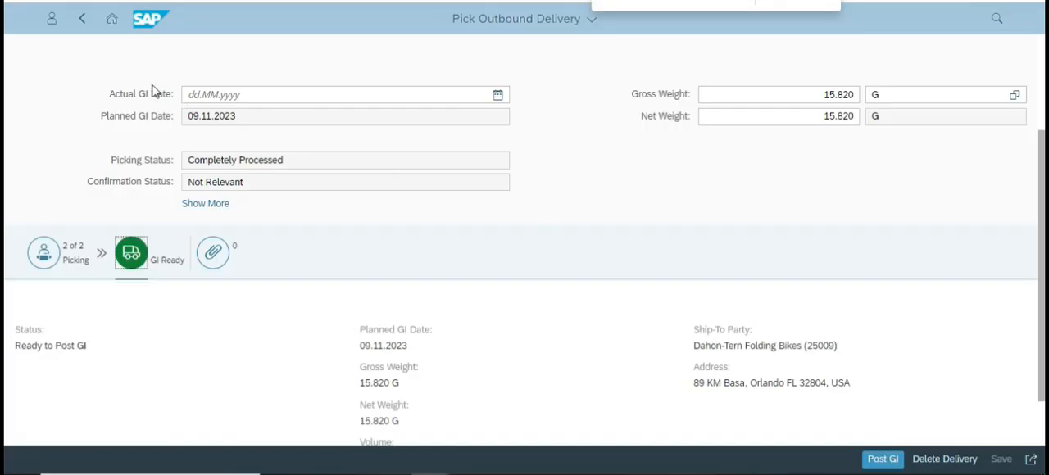
click(112, 18)
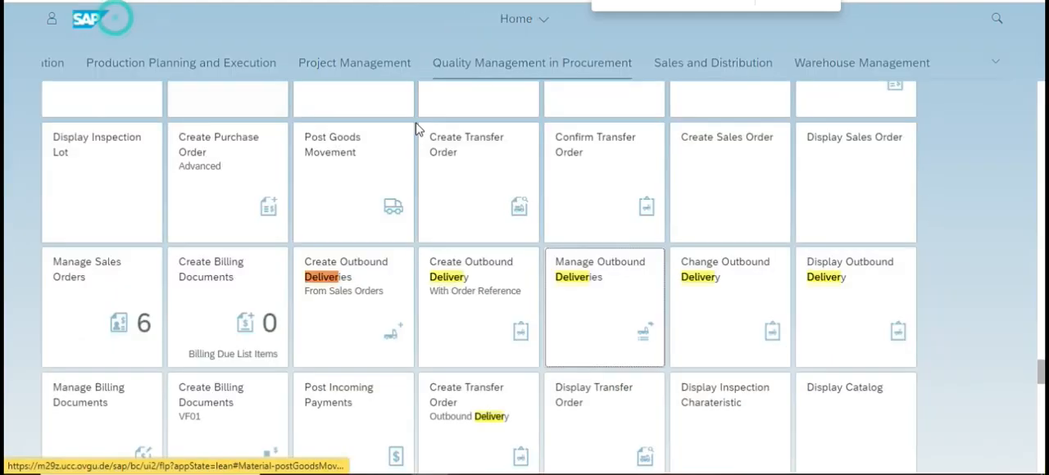
click(618, 287)
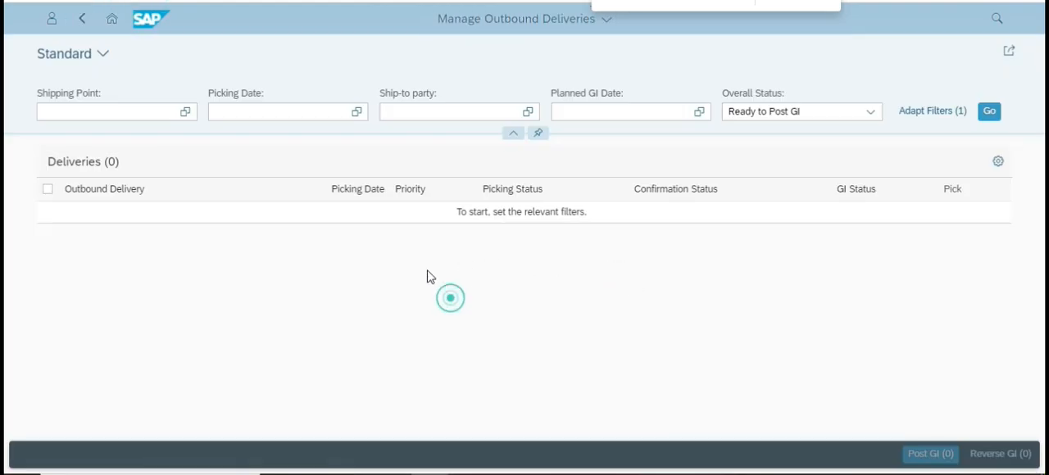
List the deliveries with overall status Ready to Post GI and select the listed outbound delivery.
click(854, 113)
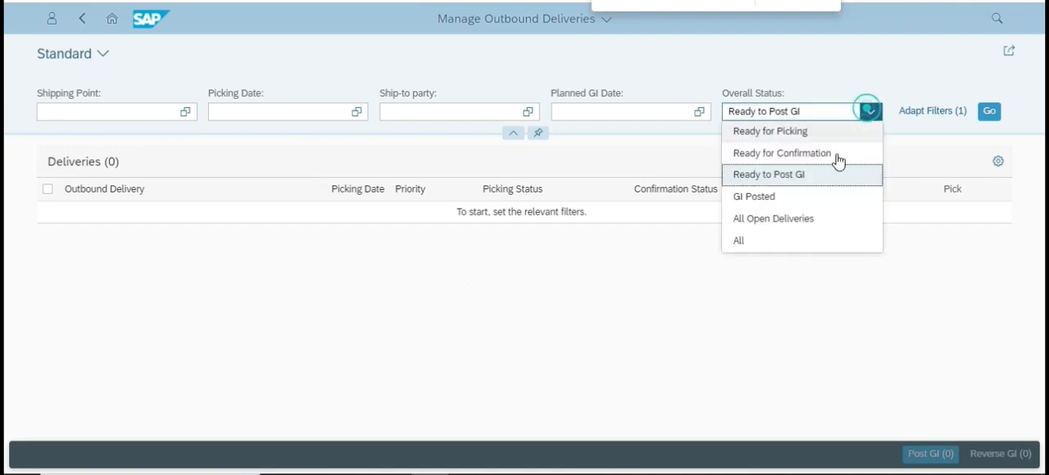
click(765, 176)
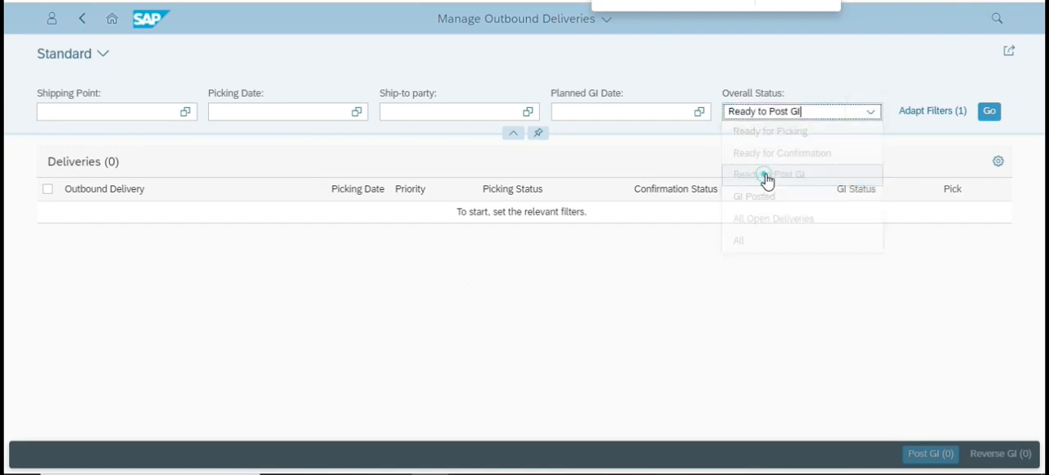
click(988, 115)
click(710, 277)
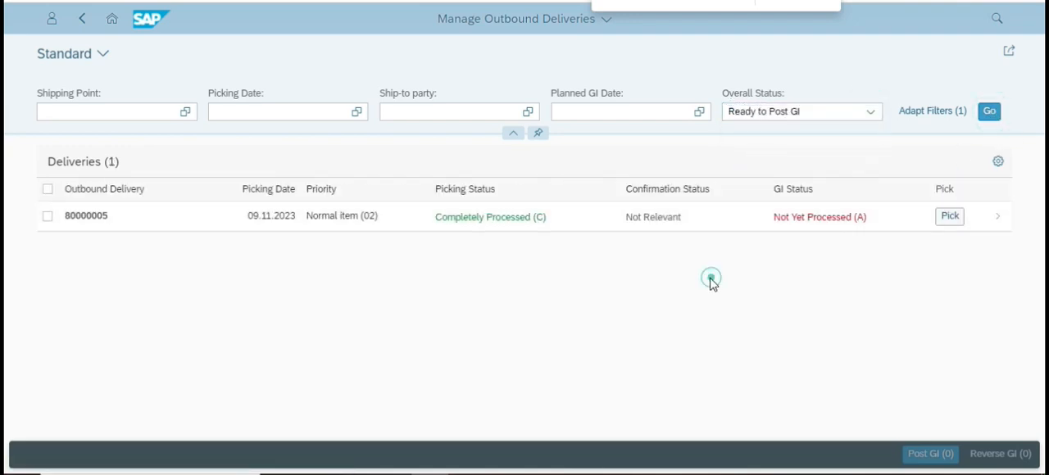
click(48, 220)
Check the goods issue instructions, and post the goods issue for the selected delivery with actual GI date 10.10.2023.
key(alt+Tab)
scroll(414, 296, down, 3)
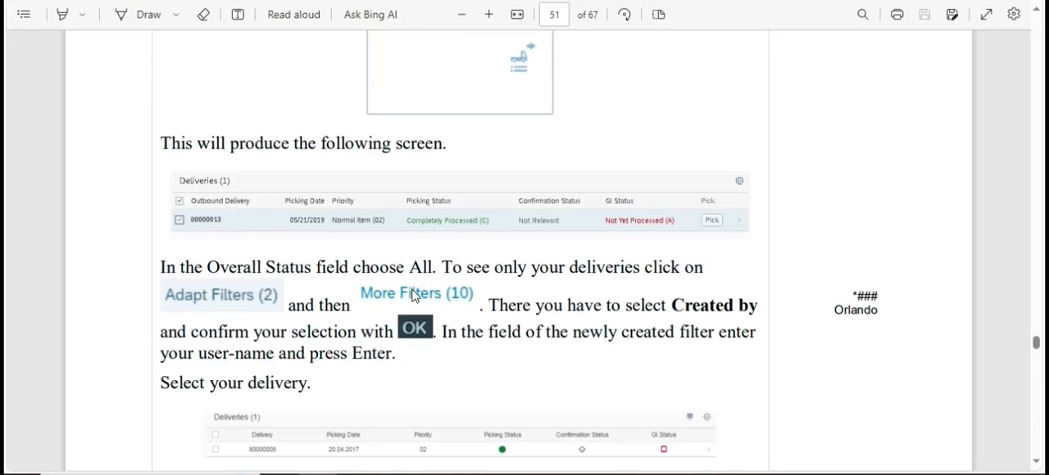
scroll(423, 293, down, 5)
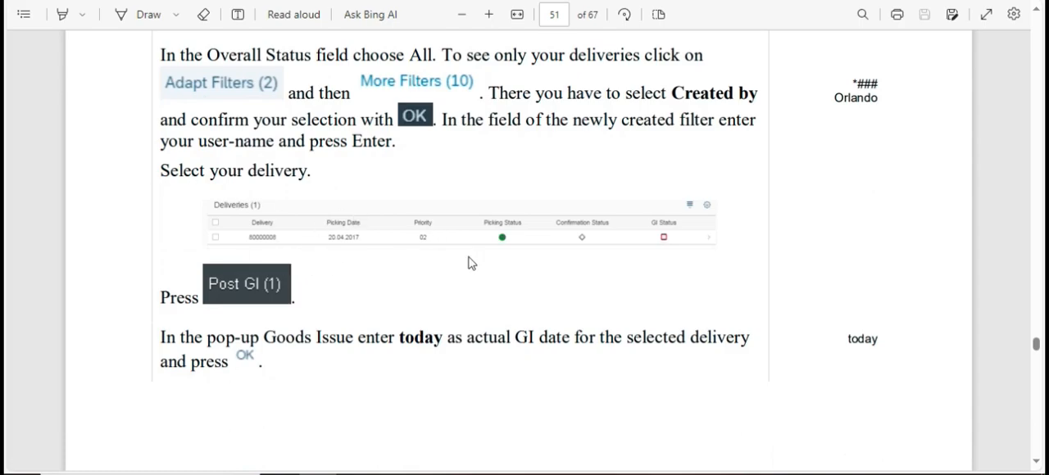
key(alt+Tab)
click(931, 454)
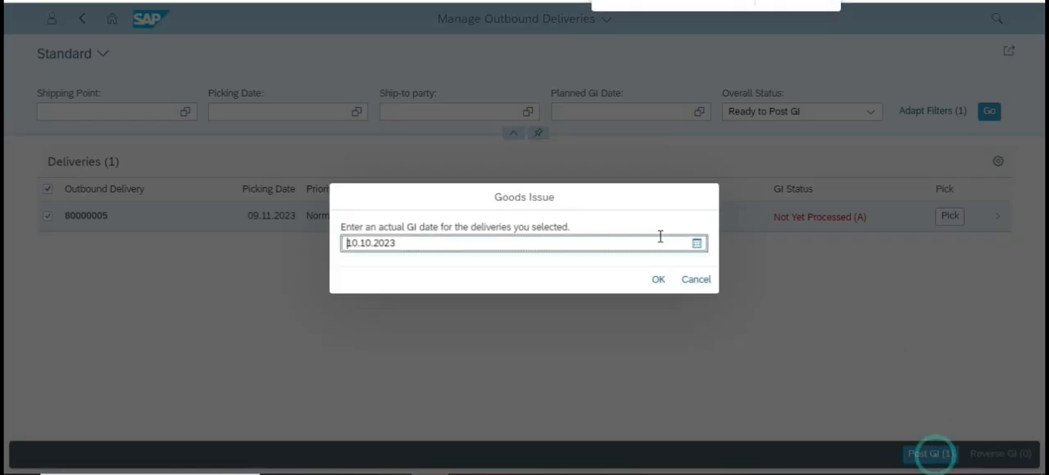
click(661, 282)
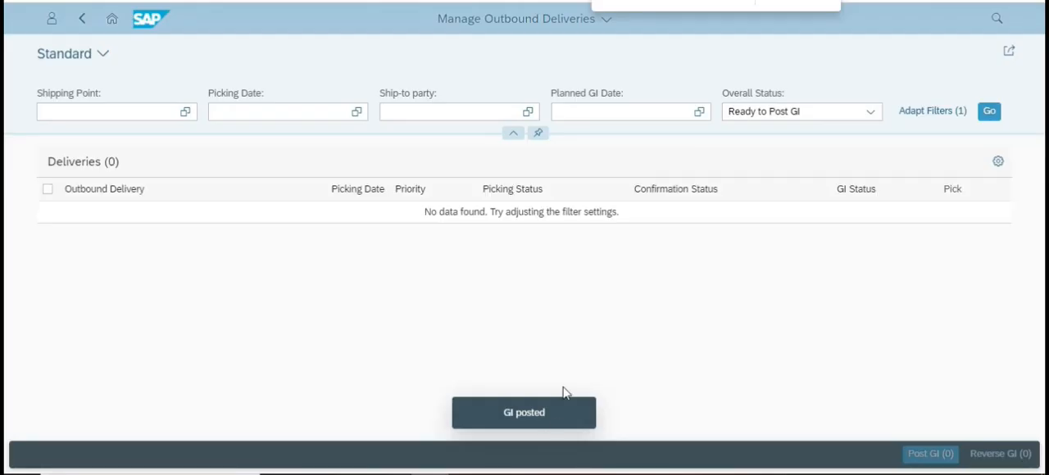
click(568, 346)
Read the rest of the goods issue instructions and the beginning of Step 13: Check Stock Status in the case study.
key(alt+Tab)
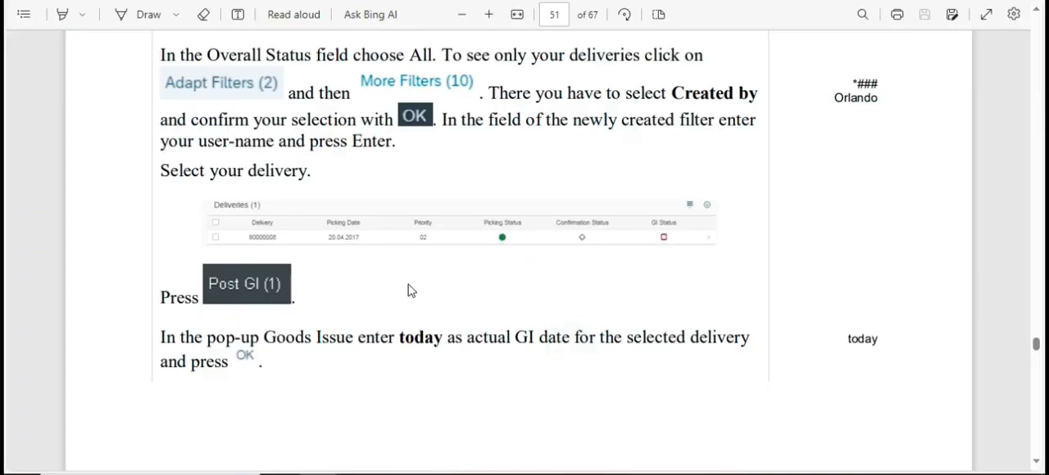
scroll(402, 305, down, 15)
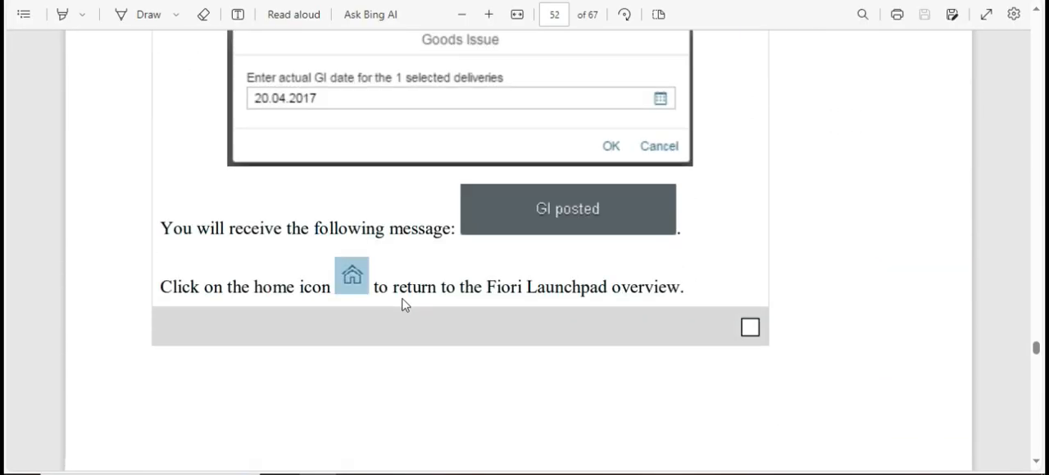
scroll(402, 307, down, 8)
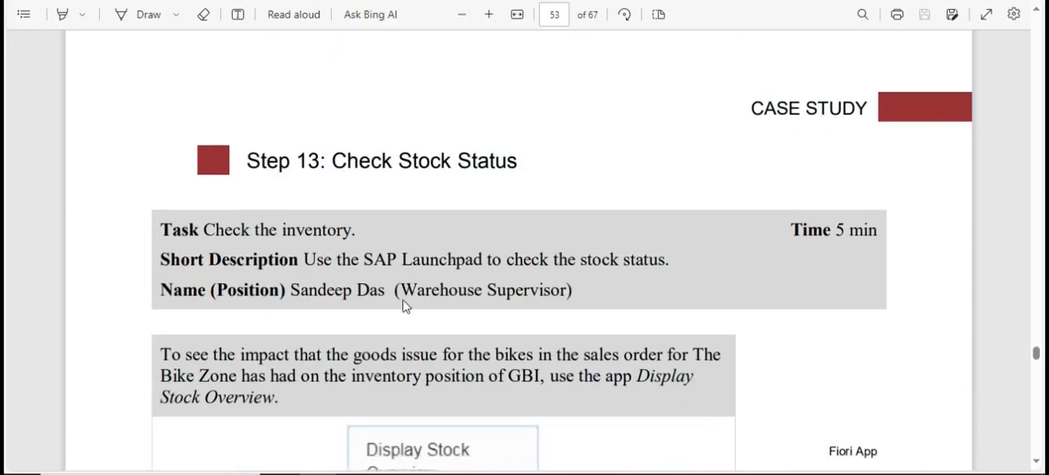
scroll(412, 316, down, 3)
scroll(400, 238, up, 3)
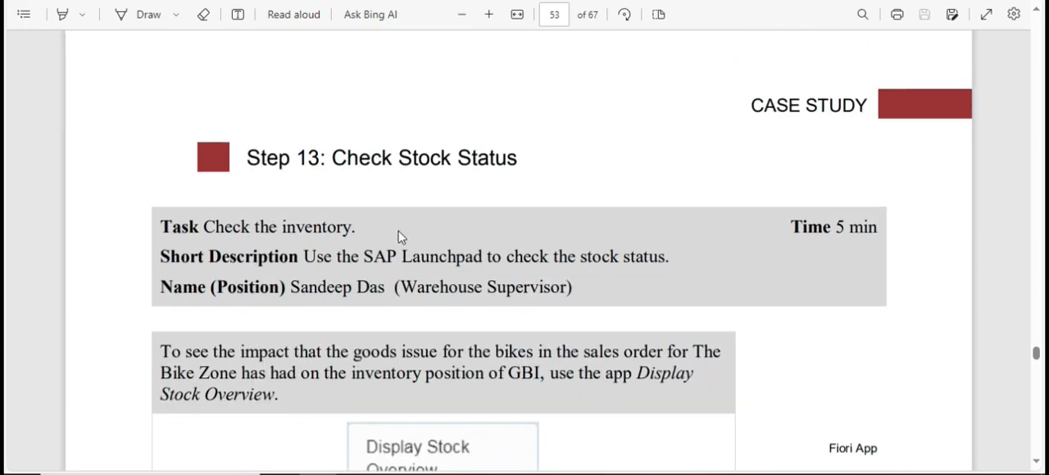
scroll(424, 250, down, 2)
key(alt+Tab)
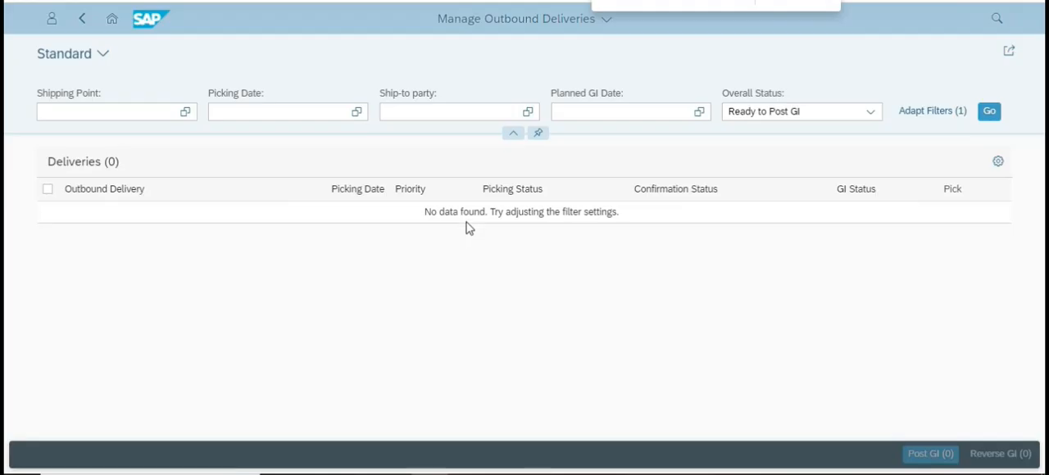
Find the Display Stock Overview app on the launchpad, view the stock of material DXTR1005, and return to the launchpad.
click(112, 20)
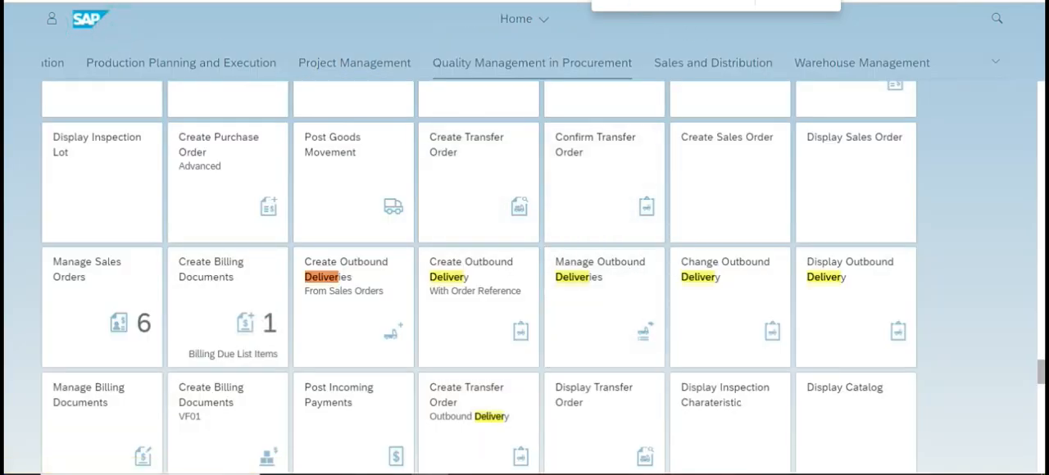
text(overv)
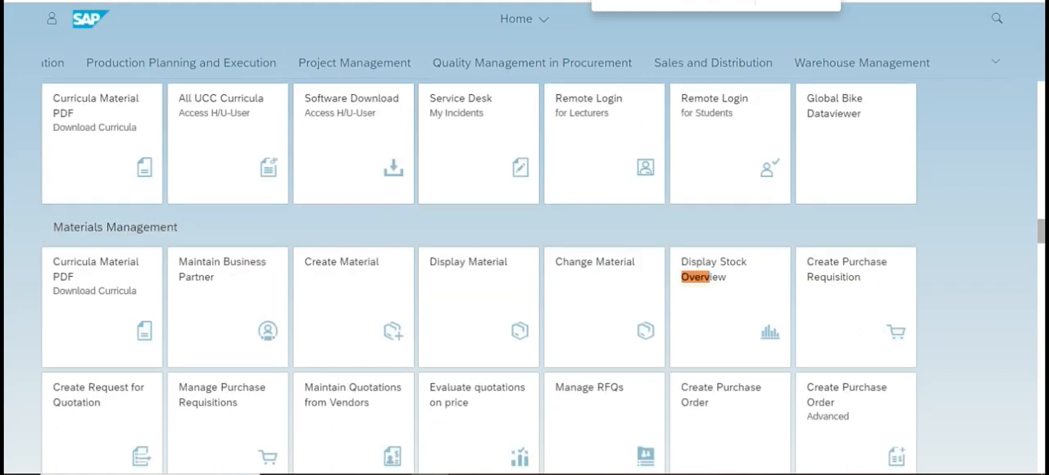
click(774, 298)
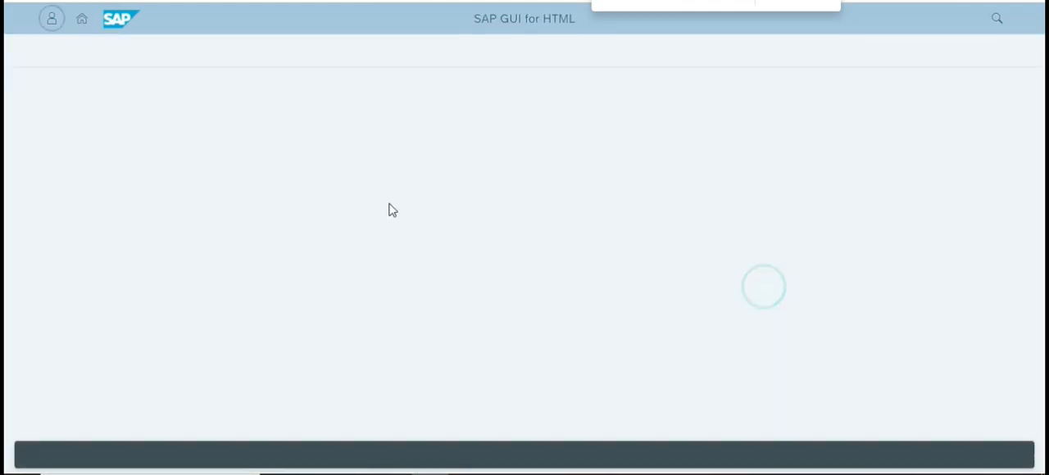
click(1013, 456)
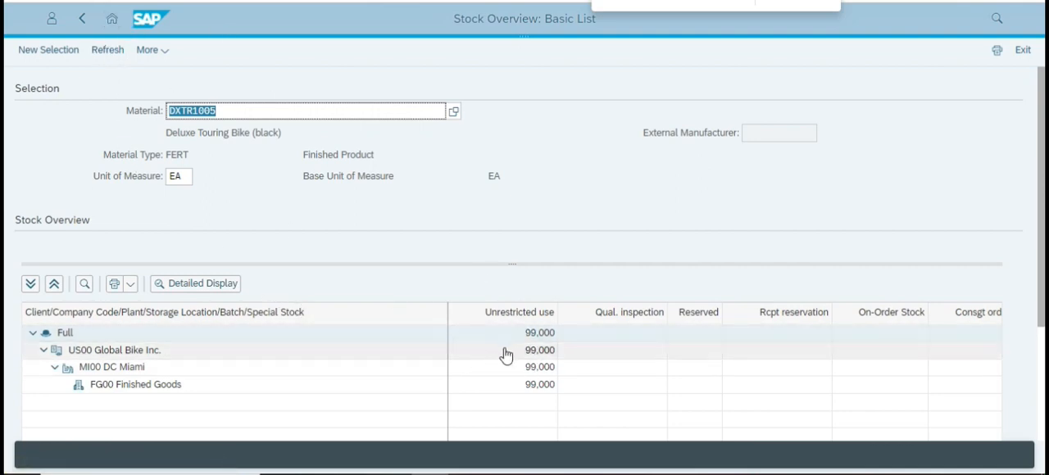
click(114, 22)
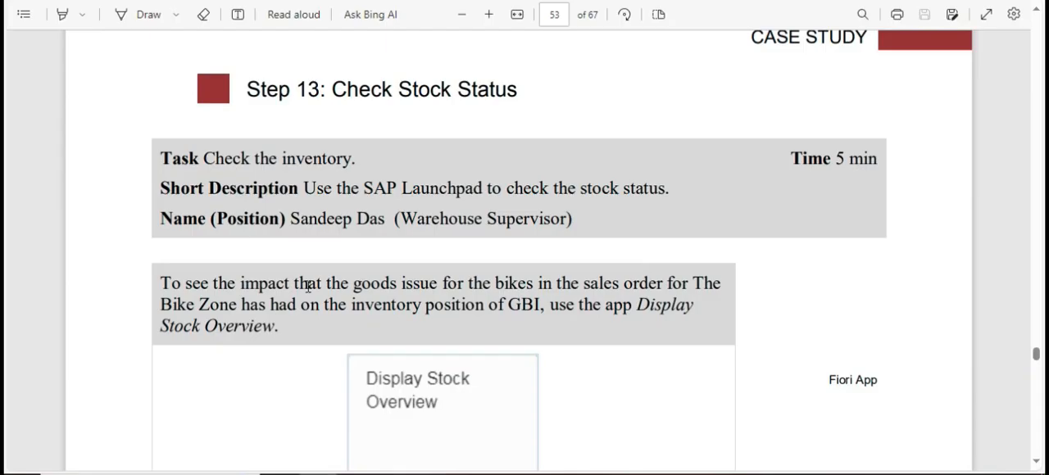
Review the case study's stock overview instructions and continue to Step 14: Create Invoice for Customer.
scroll(320, 285, down, 4)
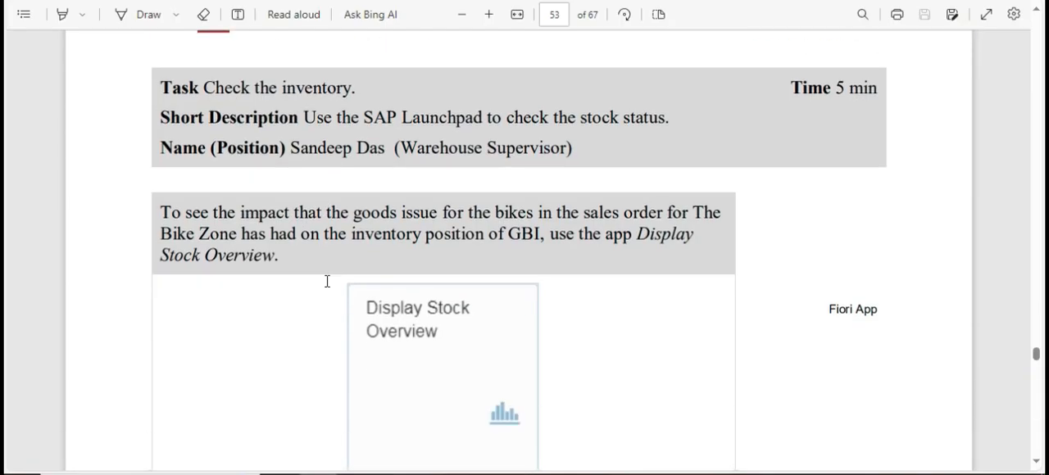
scroll(334, 291, up, 1)
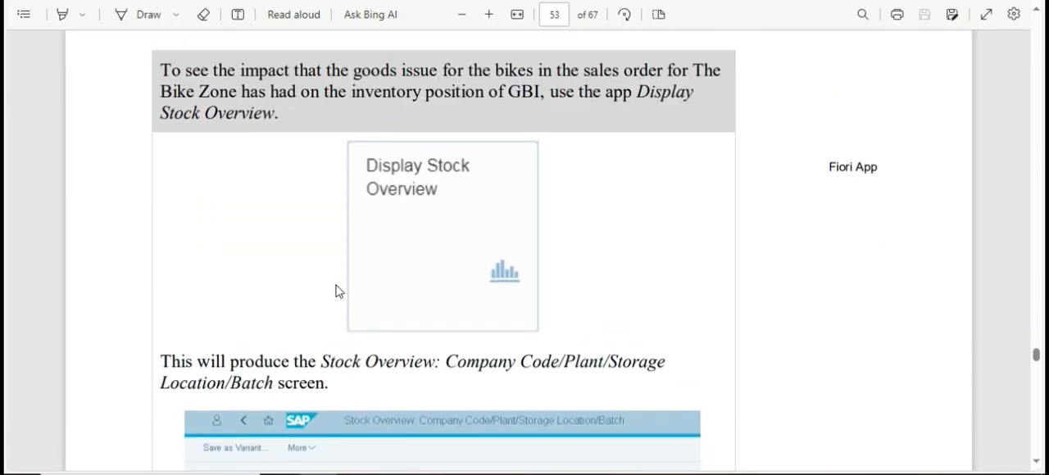
scroll(335, 291, down, 10)
scroll(334, 291, down, 10)
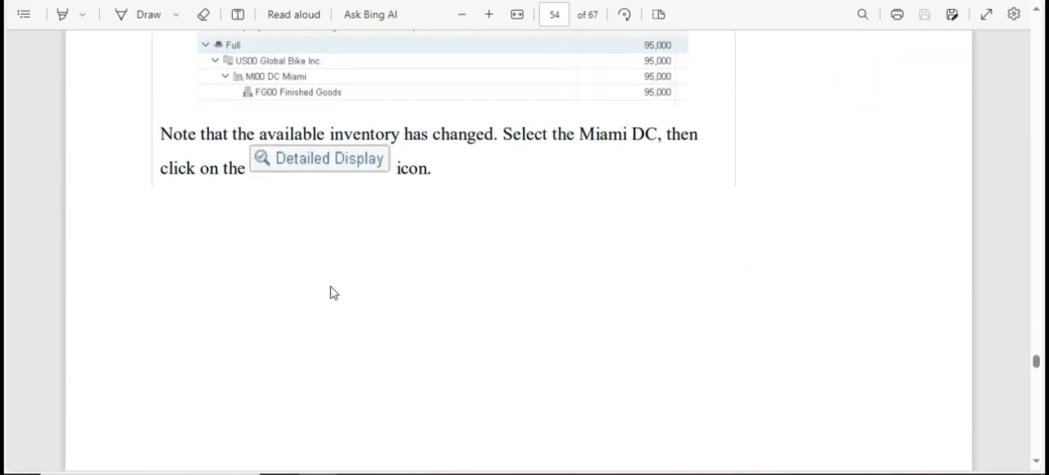
scroll(334, 288, up, 15)
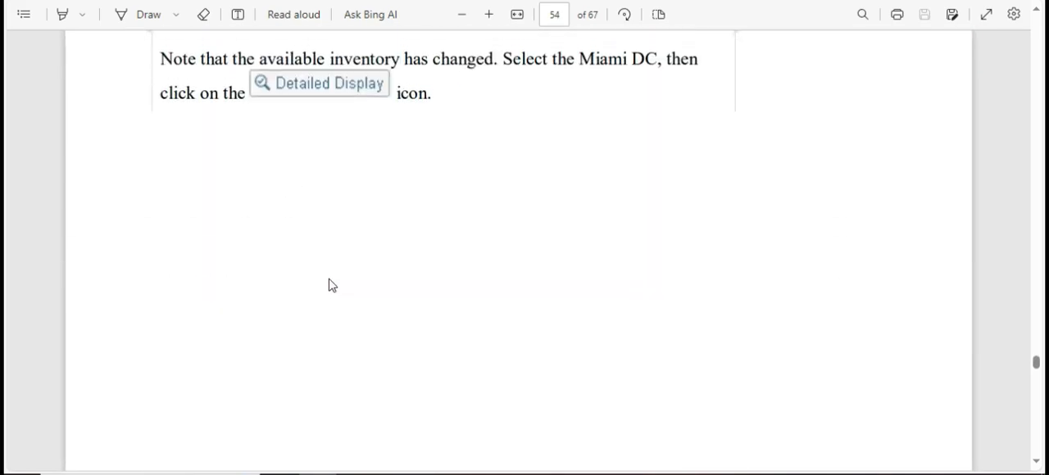
scroll(329, 278, up, 8)
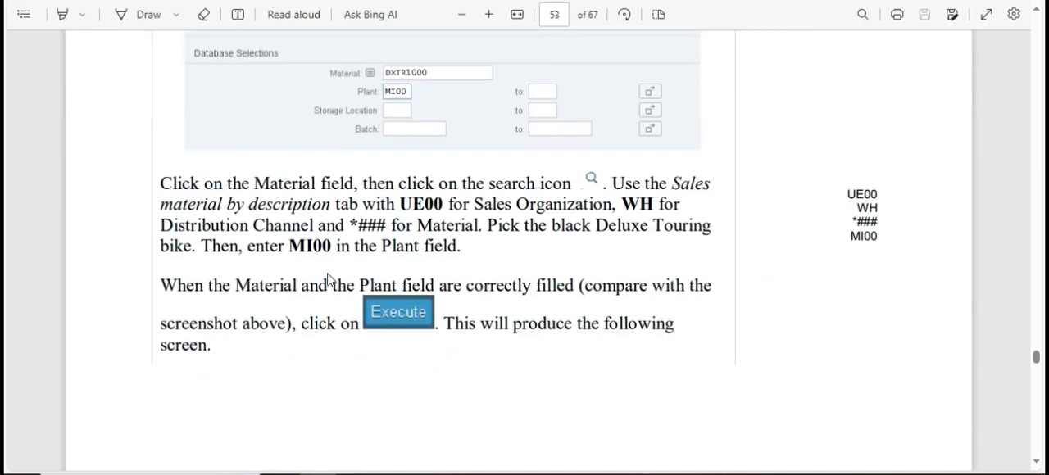
scroll(330, 280, down, 9)
scroll(329, 282, down, 15)
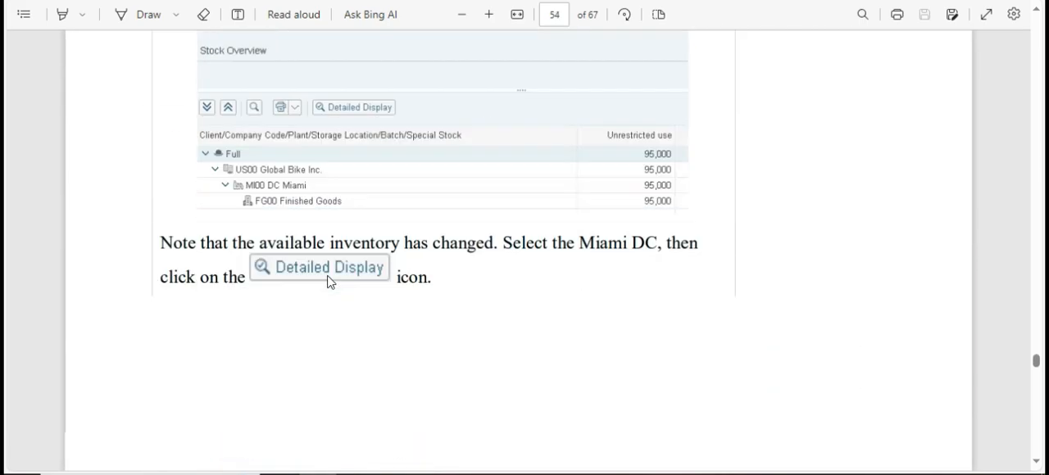
scroll(329, 284, down, 12)
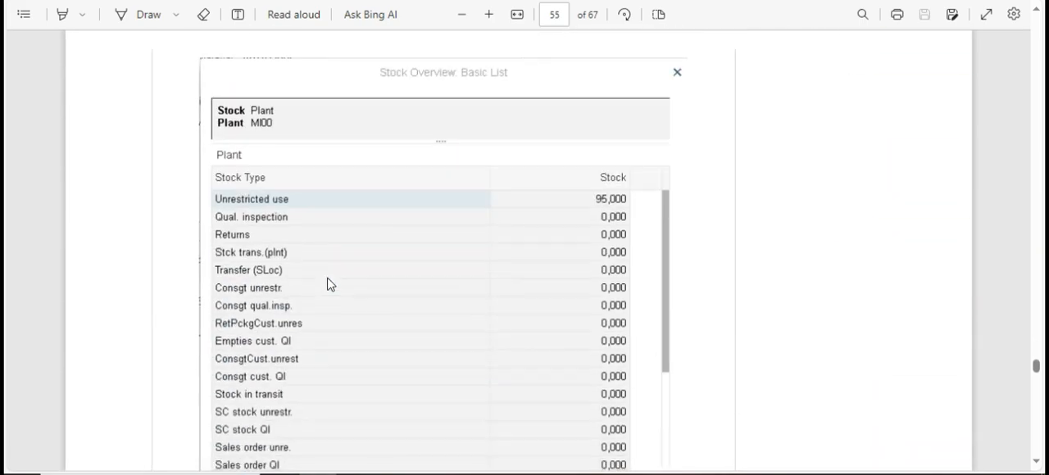
scroll(329, 278, down, 10)
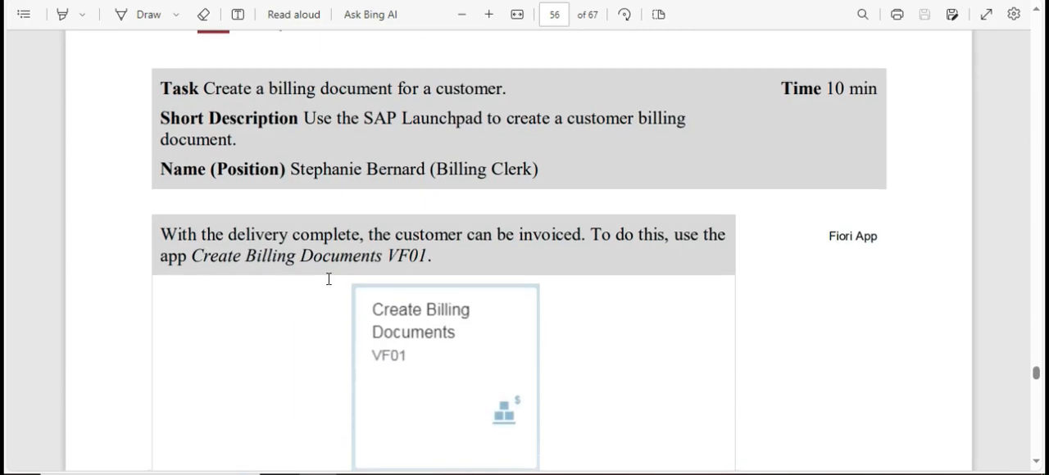
scroll(329, 279, up, 3)
scroll(330, 279, down, 2)
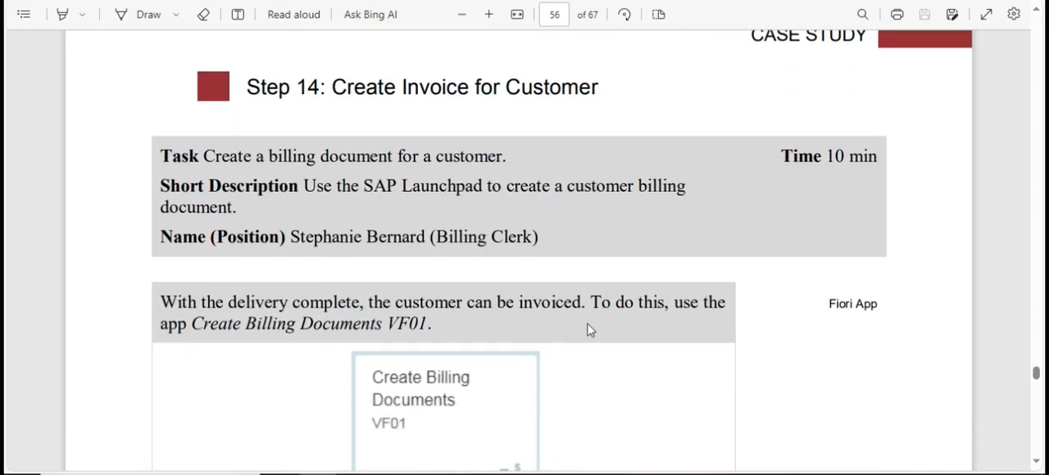
scroll(589, 329, down, 2)
Find and open the Create Billing Documents VF01 app on the SAP launchpad, and return to the case study's invoice instructions.
key(alt+Tab)
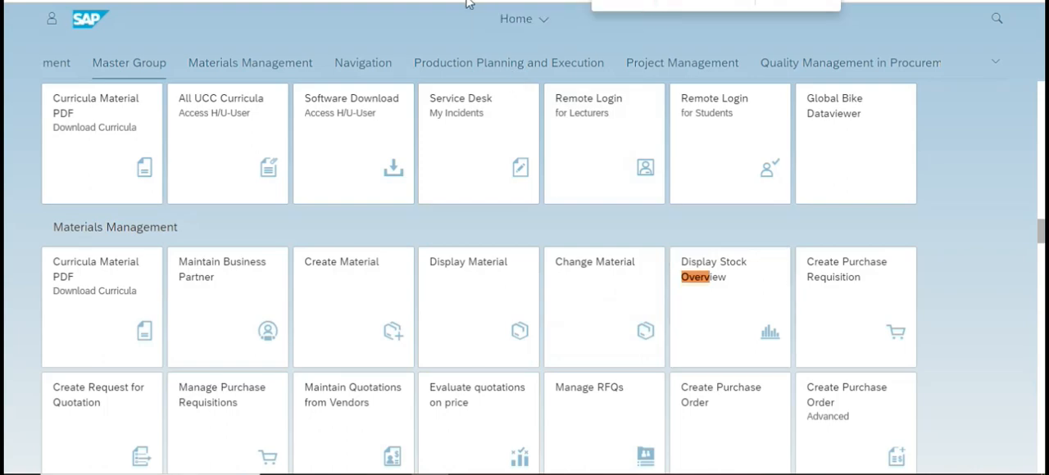
text(crvf01)
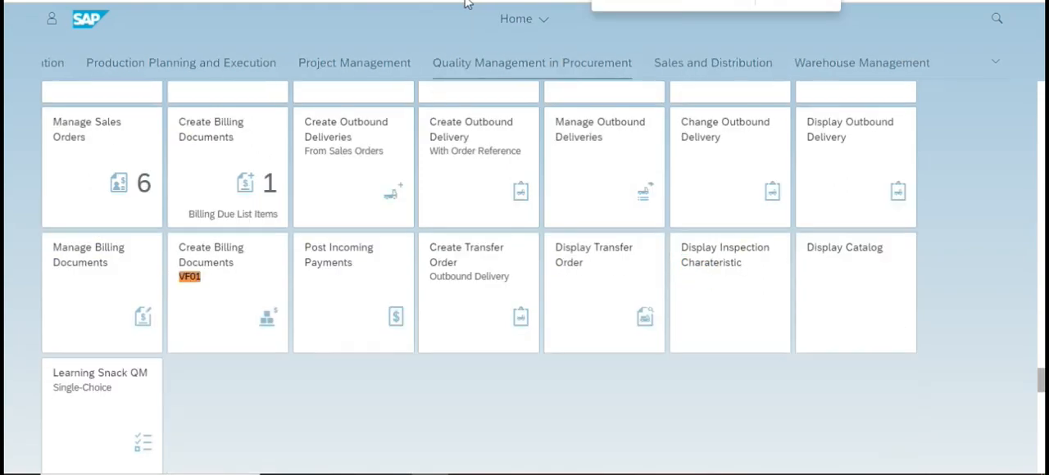
click(244, 276)
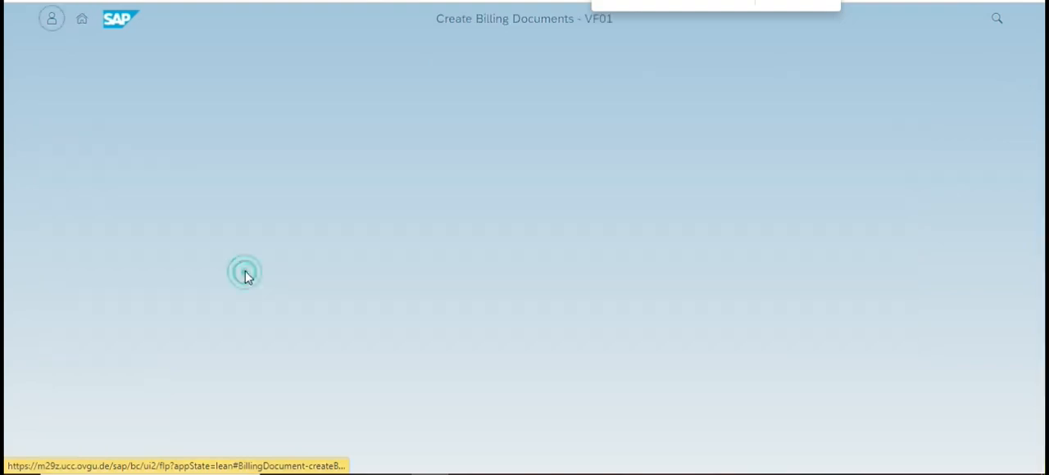
key(alt+Tab)
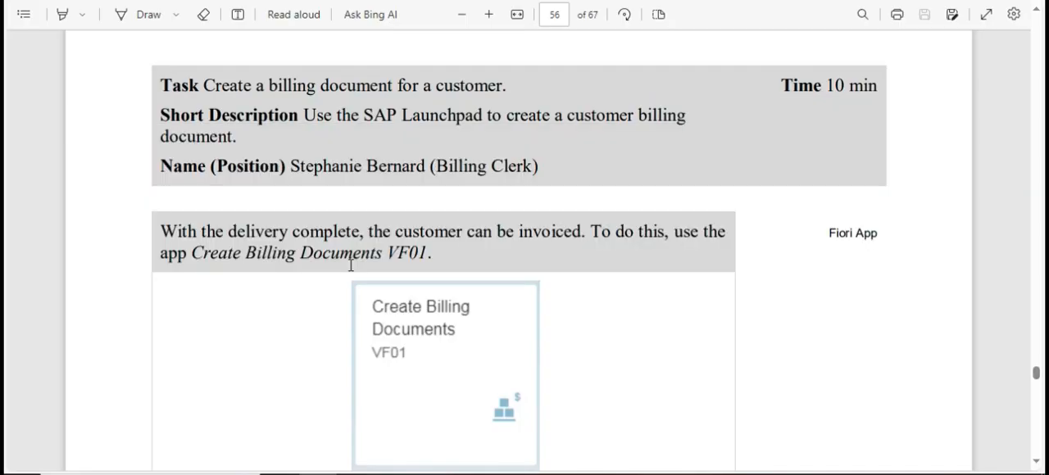
Read on to the Billing Due List instruction in the case study, open that list in SAP and display the billing list.
scroll(351, 265, down, 10)
key(alt+Tab)
key(alt+Tab)
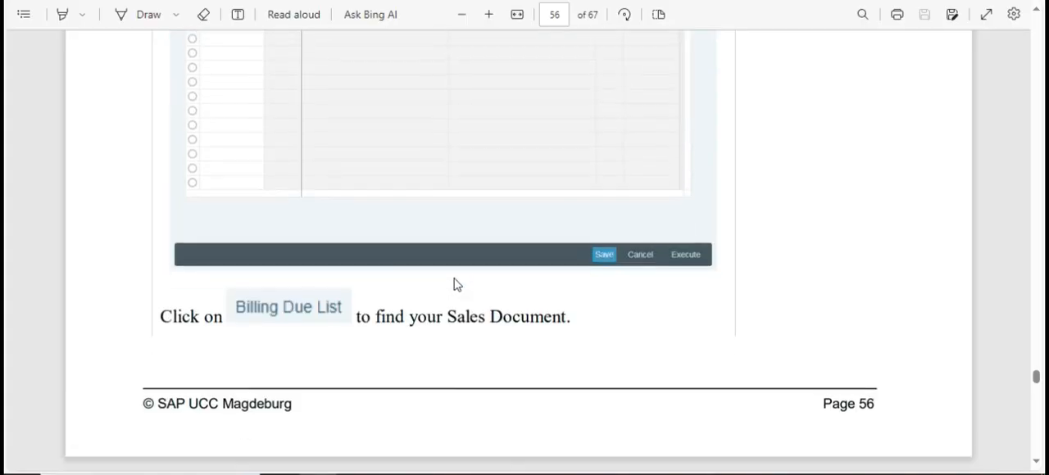
scroll(457, 283, down, 5)
scroll(454, 284, up, 2)
key(alt+Tab)
click(137, 52)
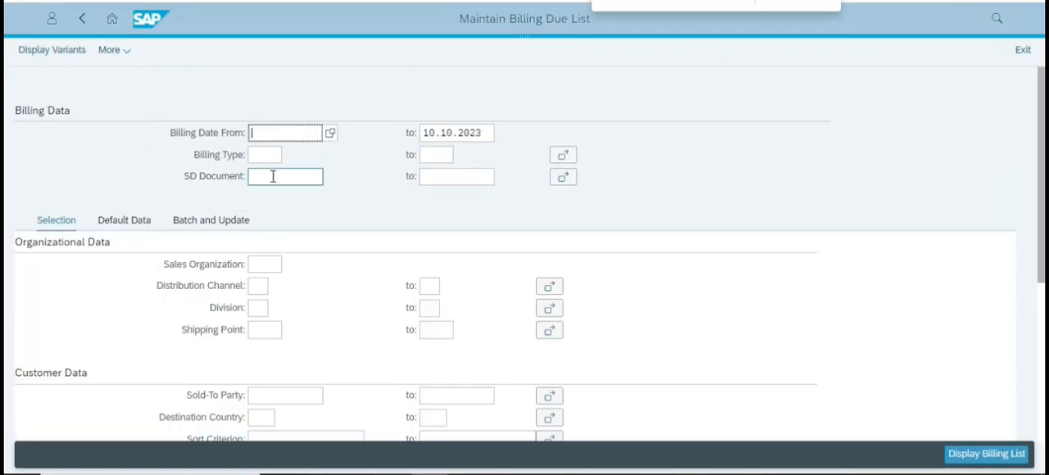
click(989, 455)
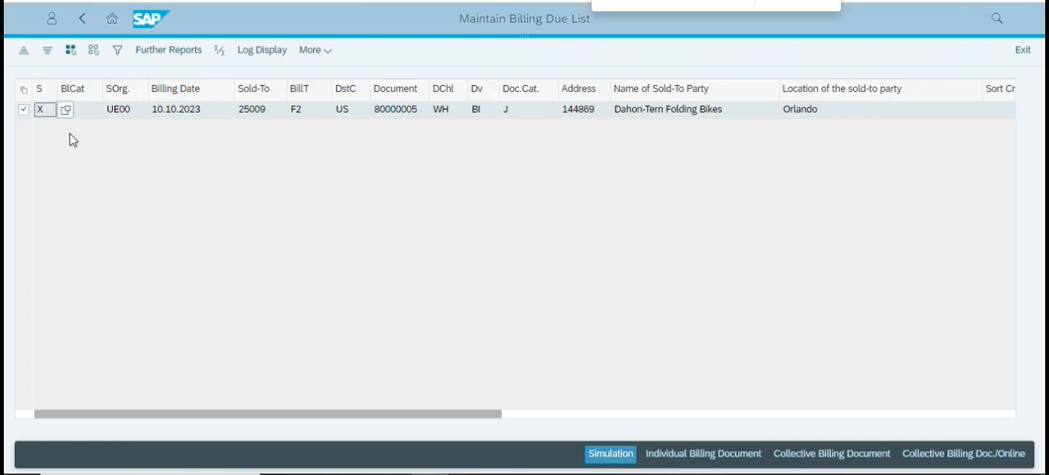
Review the case study's Maintain Billing Due List instructions and create an individual billing document for the selected customer's entry in SAP.
key(alt+Tab)
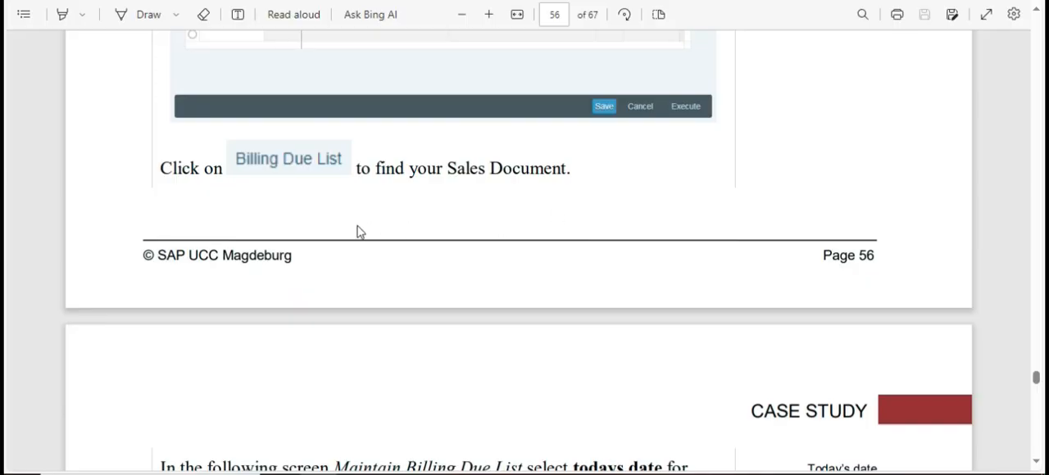
scroll(358, 230, down, 4)
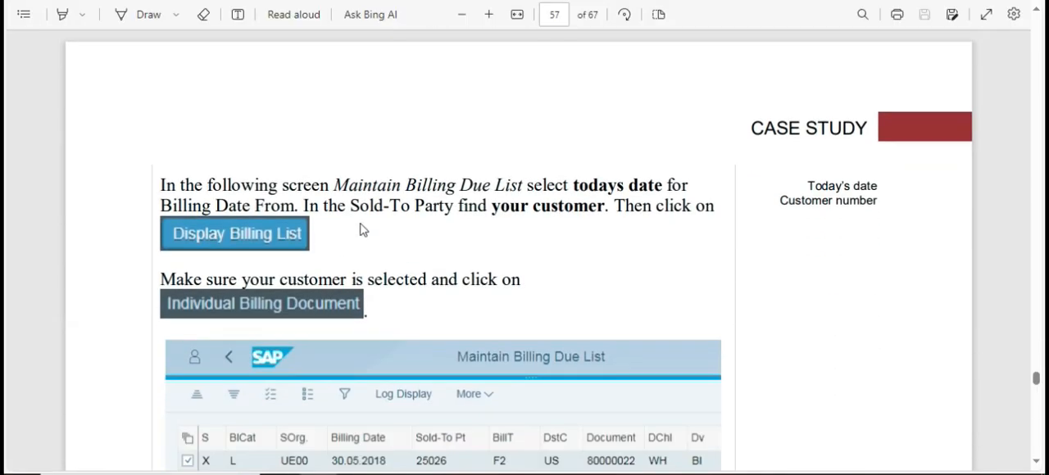
scroll(305, 206, down, 2)
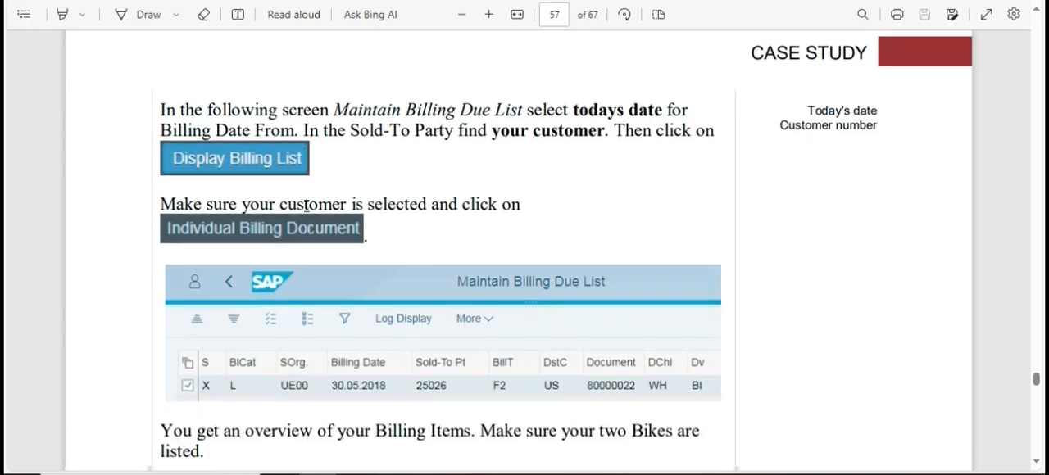
scroll(308, 208, down, 2)
scroll(300, 204, down, 2)
scroll(300, 204, up, 4)
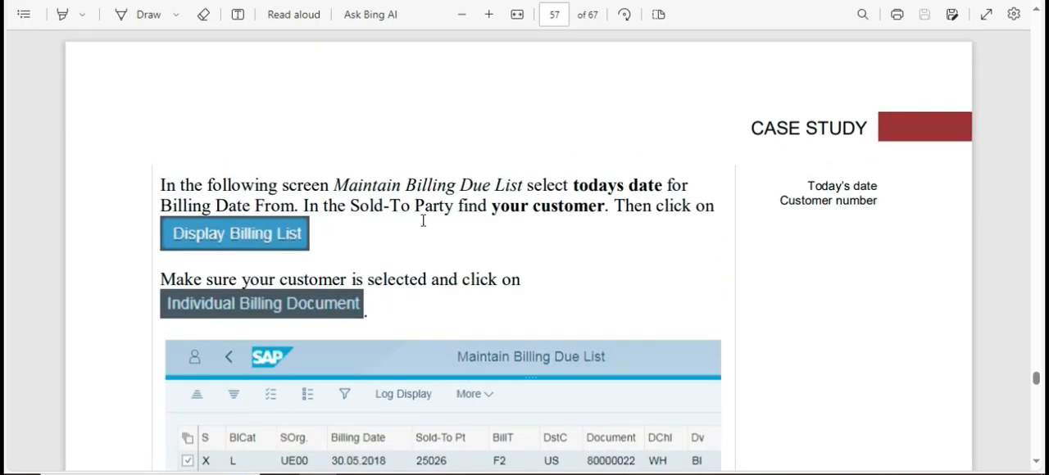
scroll(238, 276, down, 1)
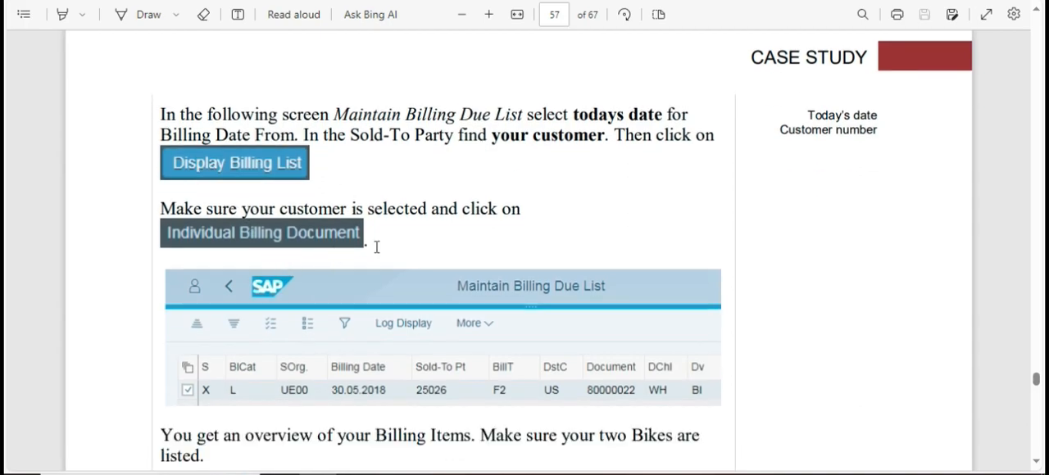
key(alt+Tab)
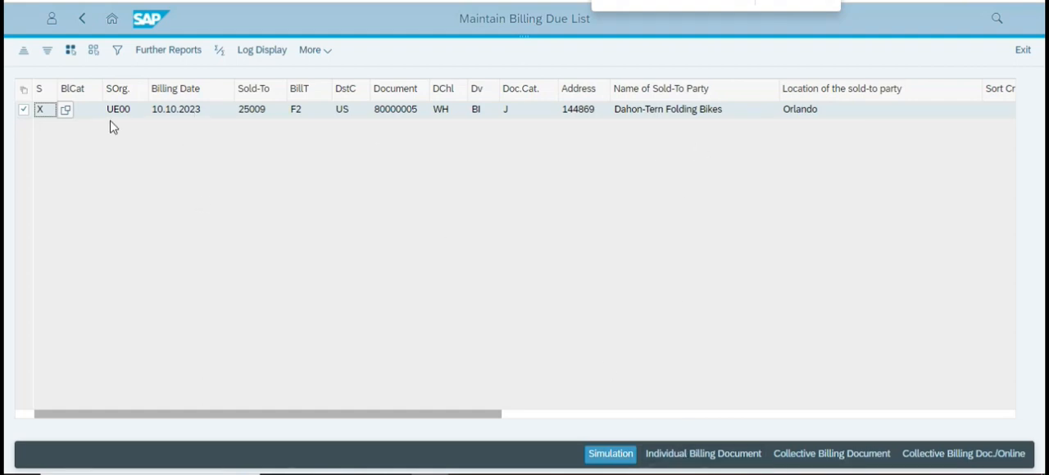
click(697, 456)
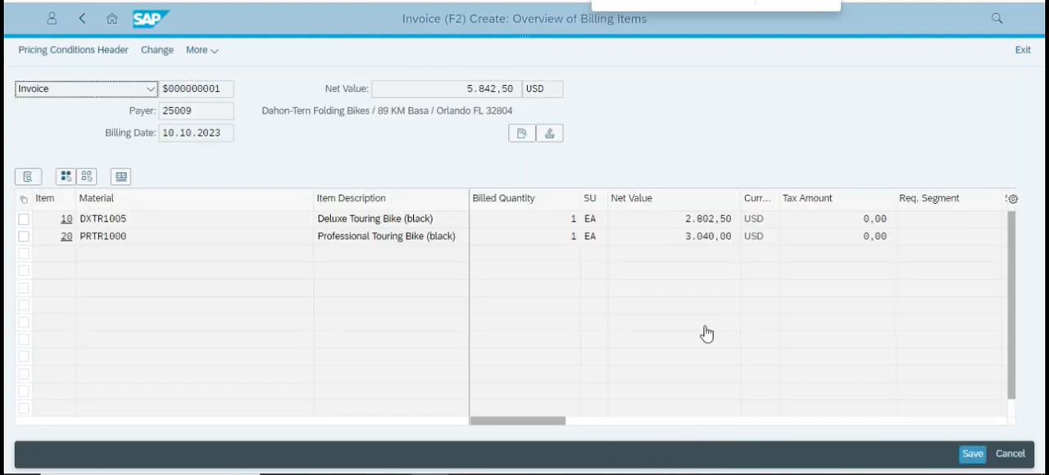
Highlight the case study's instruction about the two listed bikes and check the invoice's billing items against it.
key(alt+Tab)
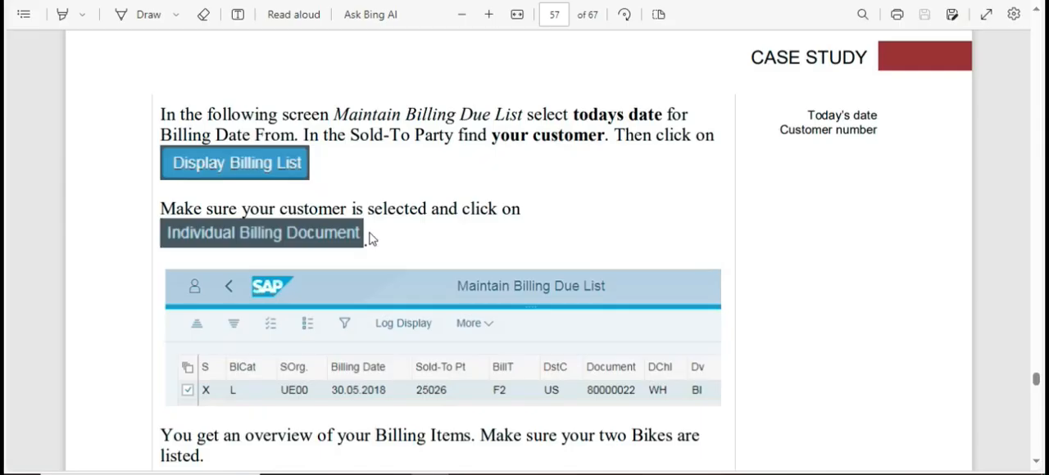
scroll(375, 232, down, 3)
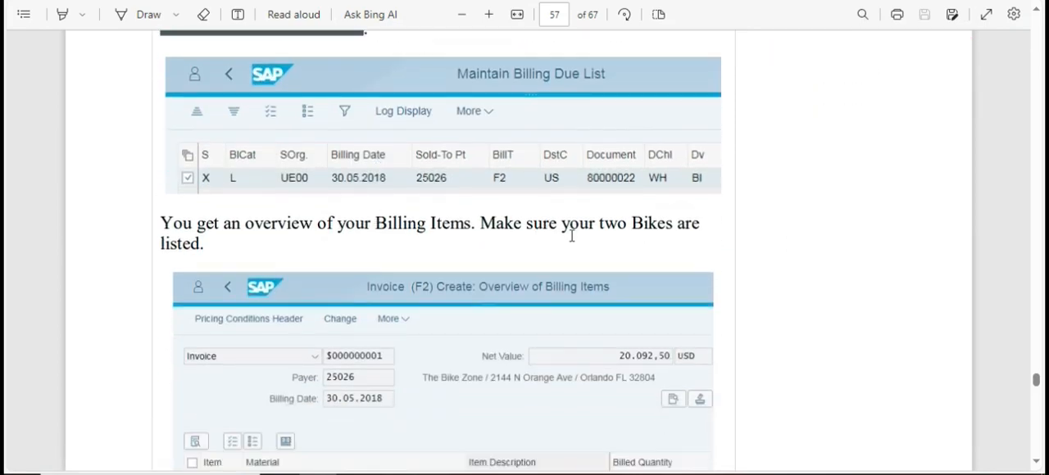
drag(566, 223, 201, 265)
key(alt+Tab)
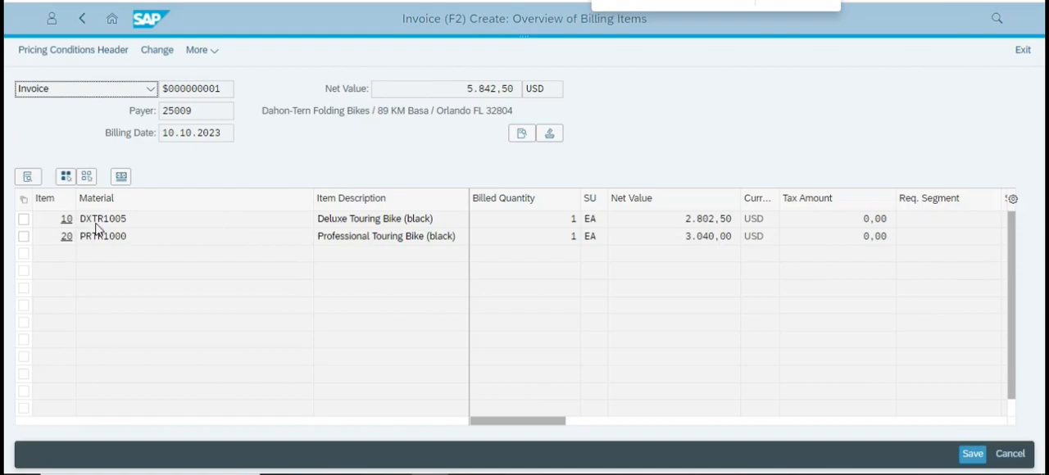
Read the remaining invoice instructions in the case study, return to SAP and save the customer's invoice.
key(alt+Tab)
scroll(537, 262, down, 3)
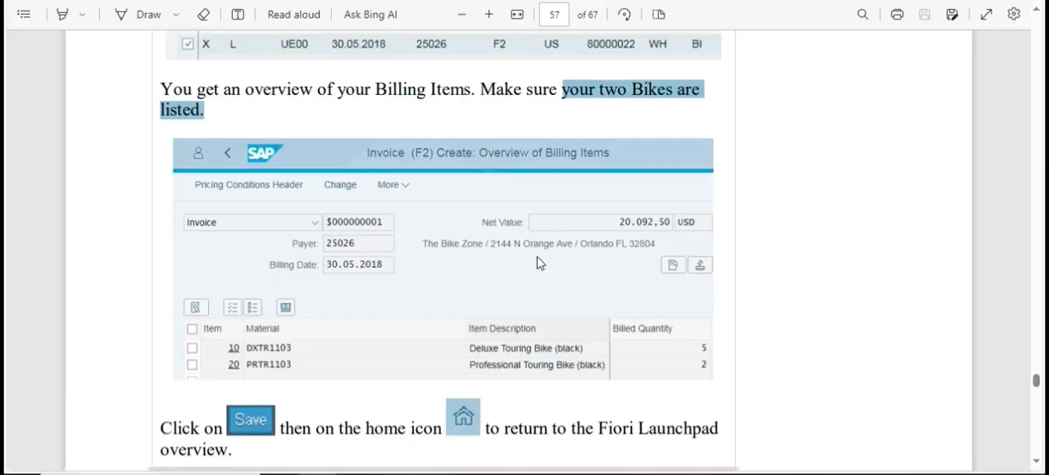
scroll(539, 262, down, 1)
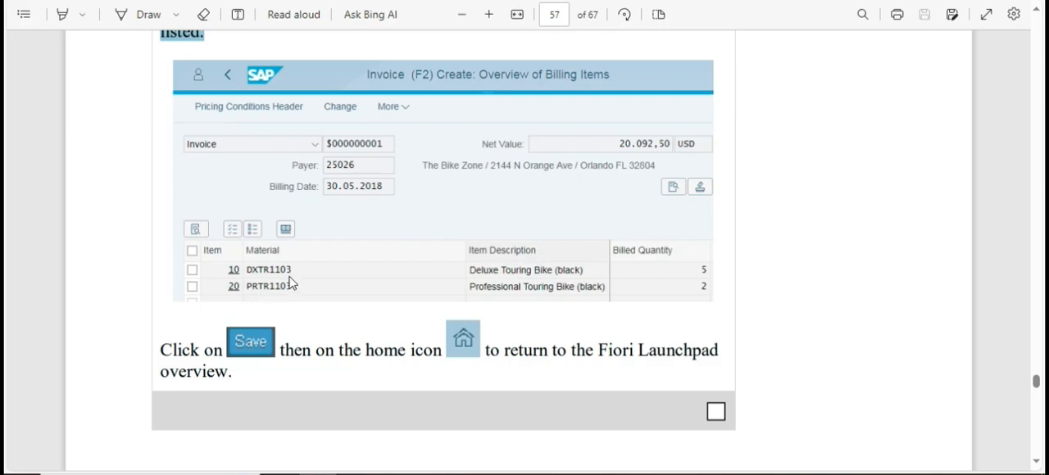
scroll(313, 269, down, 1)
key(alt+Tab)
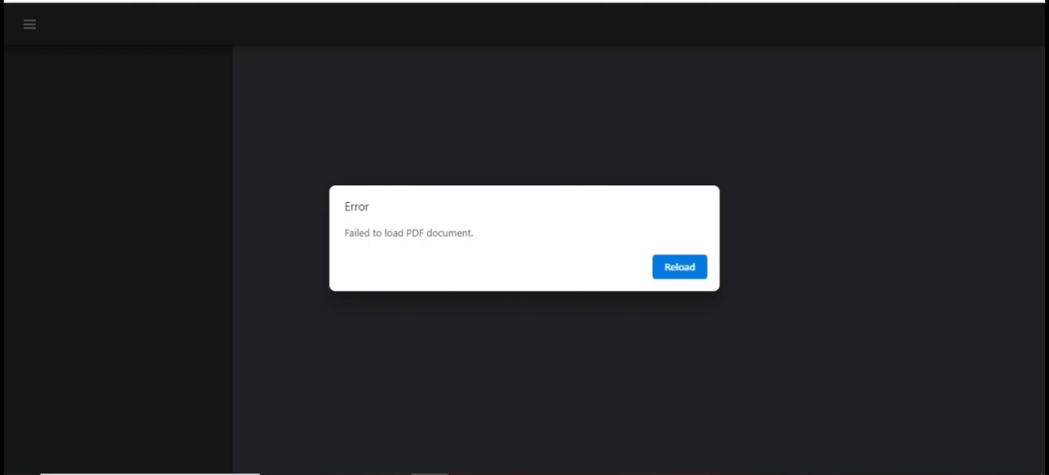
click(370, 1)
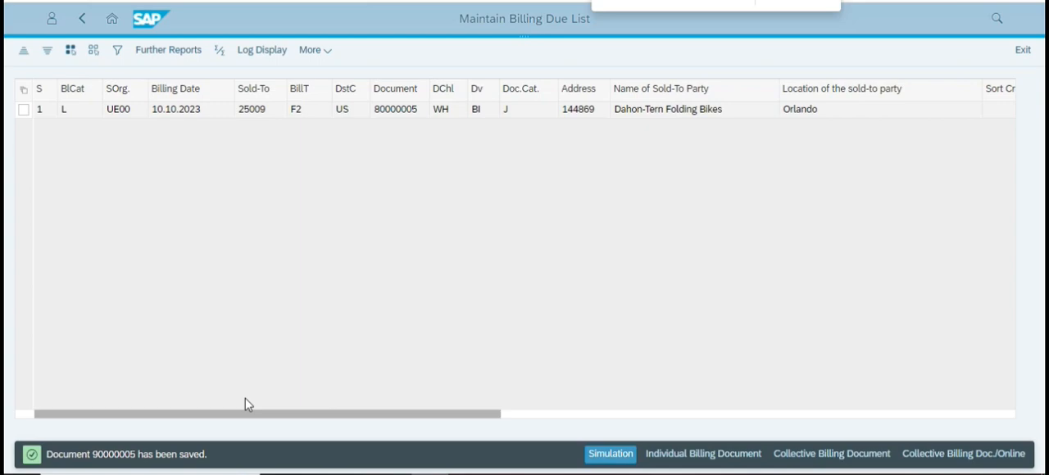
Return to the SAP launchpad and read the case study's Step 15 instructions for displaying the billing document and customer invoice.
click(112, 18)
key(alt+Tab)
scroll(352, 291, down, 3)
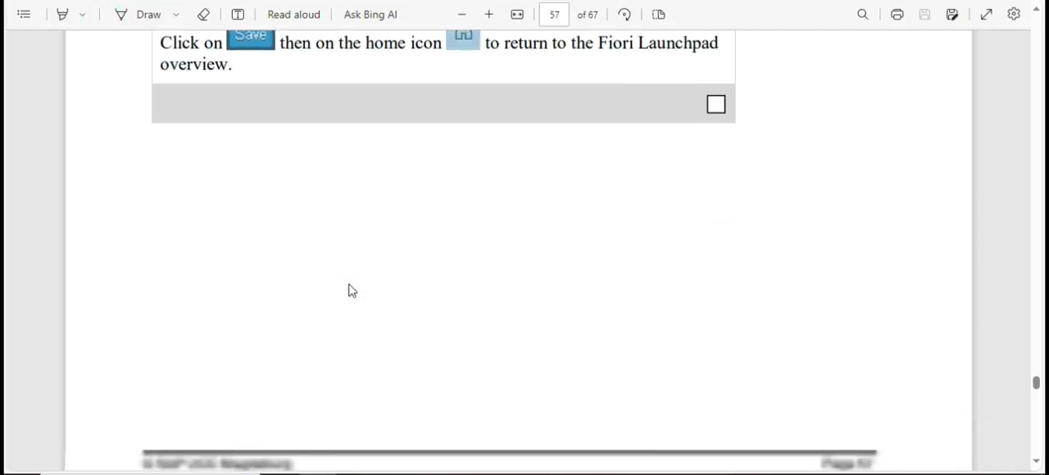
scroll(351, 291, down, 8)
scroll(351, 291, down, 5)
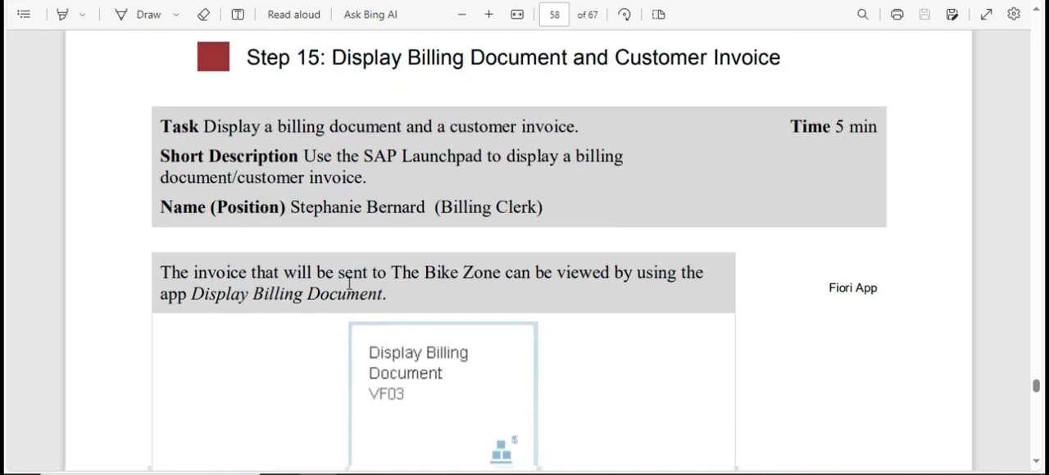
scroll(361, 295, down, 6)
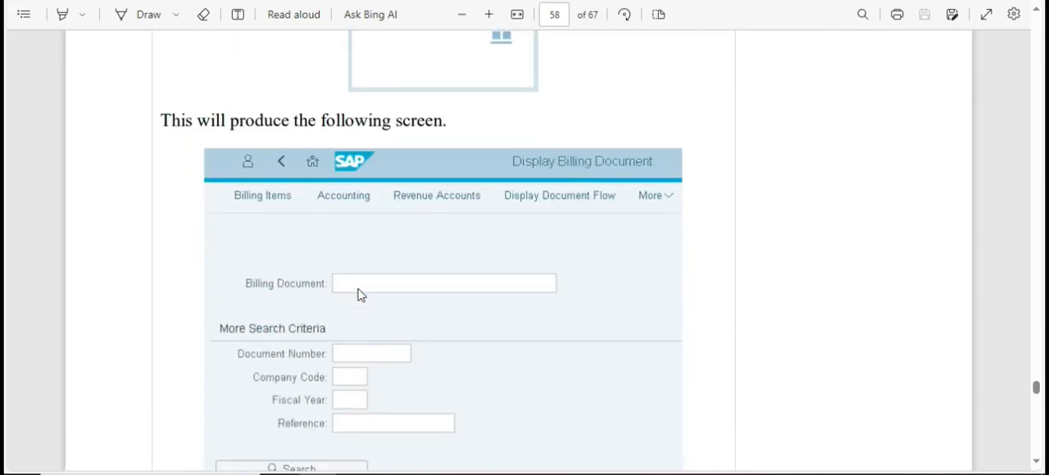
scroll(360, 295, up, 4)
scroll(365, 292, up, 2)
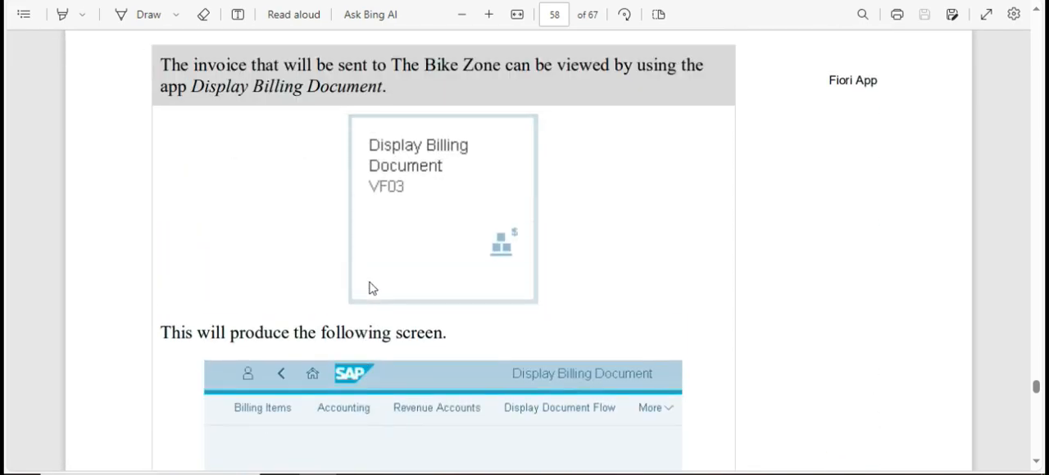
scroll(489, 230, down, 8)
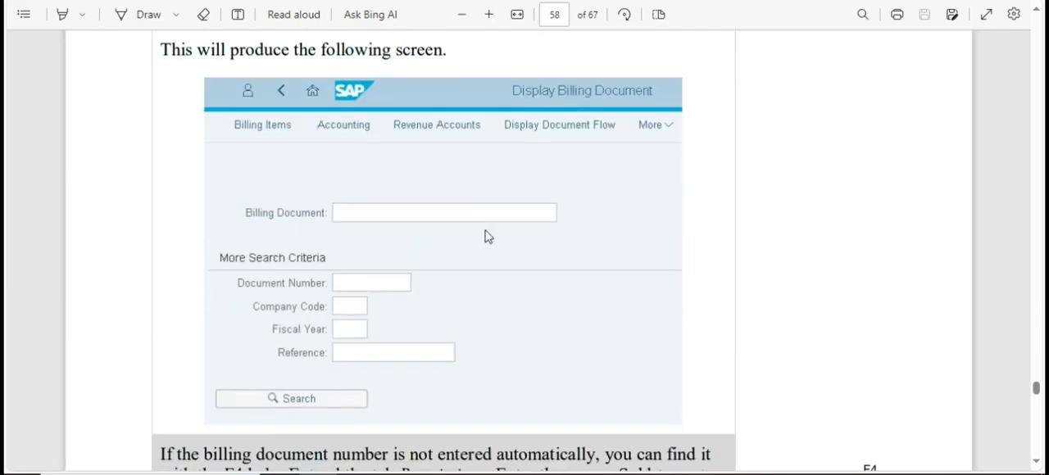
scroll(483, 238, down, 14)
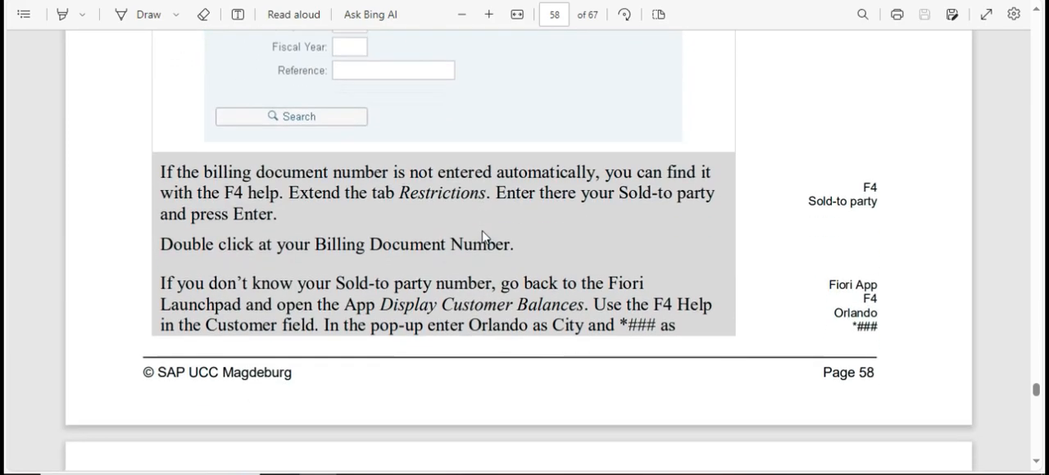
scroll(480, 235, down, 12)
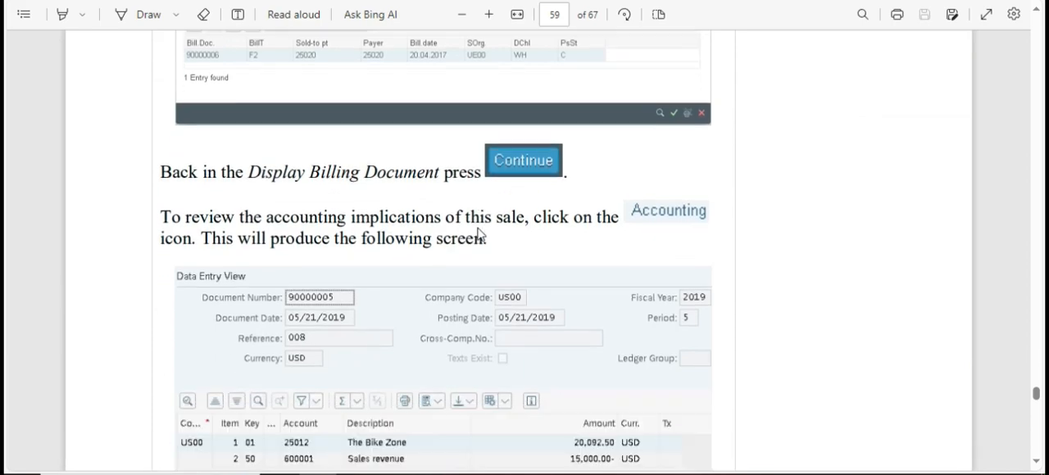
scroll(448, 309, down, 5)
scroll(438, 269, up, 11)
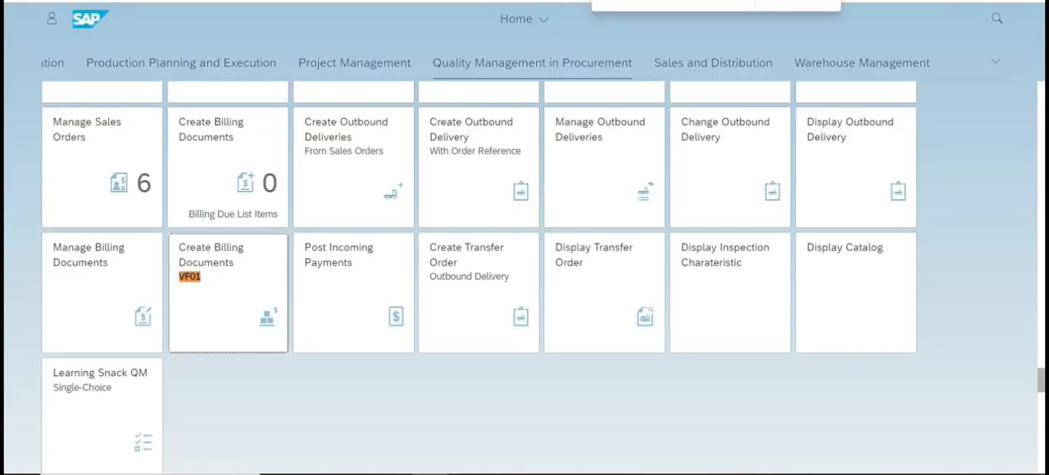
Find the Display Billing Document app (VF03) on the launchpad and display the saved invoice's billing items.
key(BackSpace)
text(3)
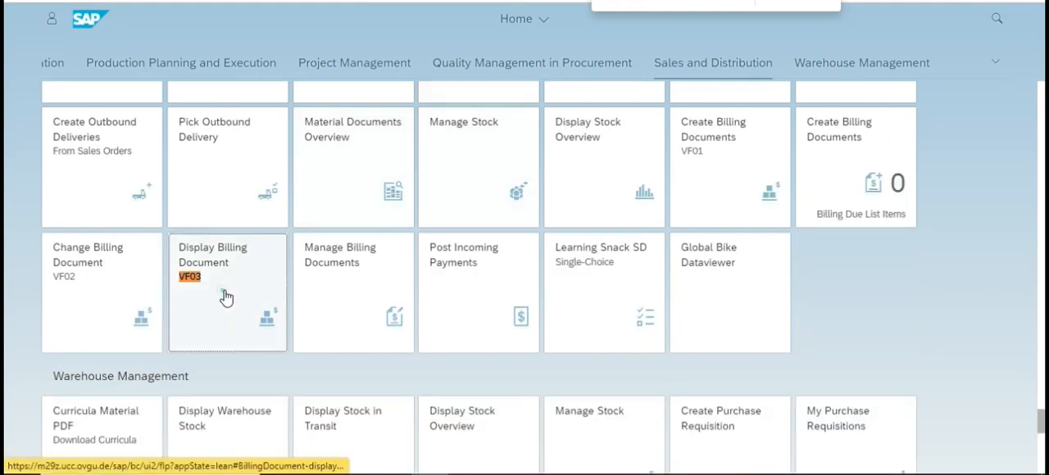
click(227, 296)
click(203, 131)
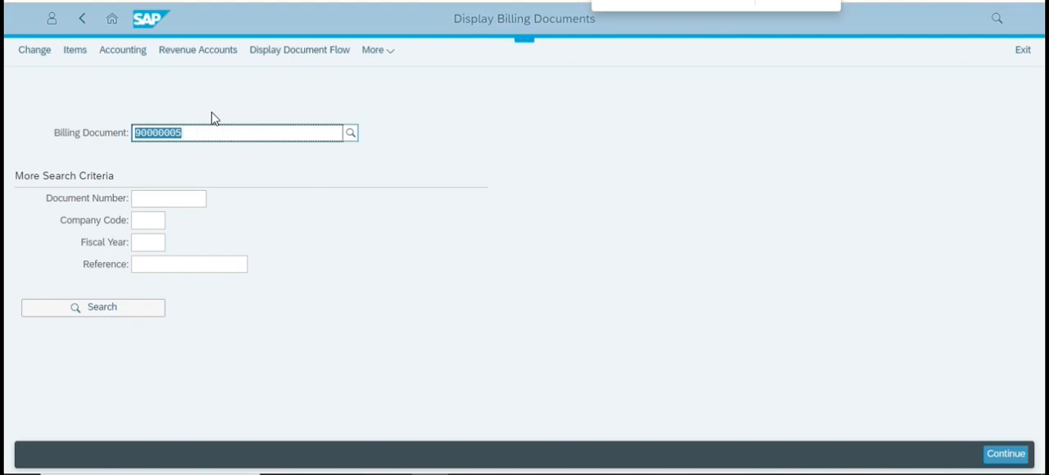
key(Return)
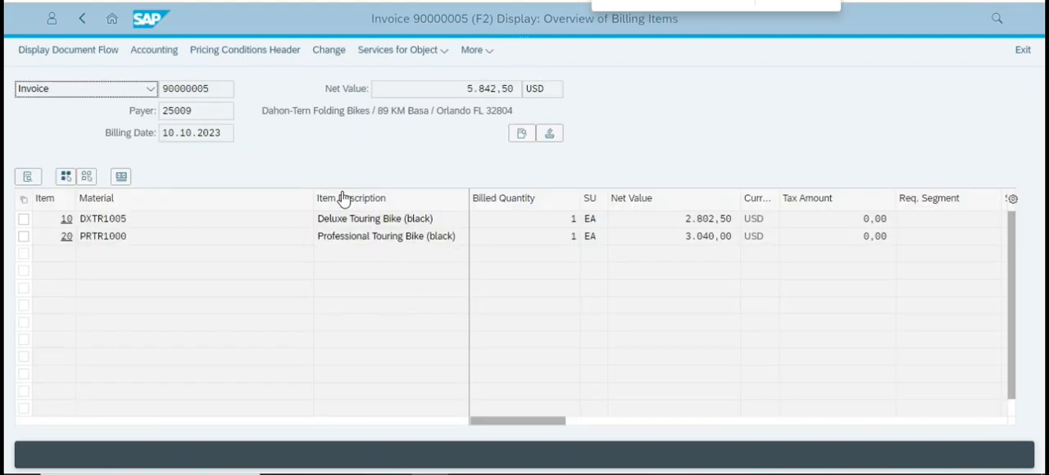
Open the invoice's accounting document and compare its postings with the data entry view in the case study.
click(154, 51)
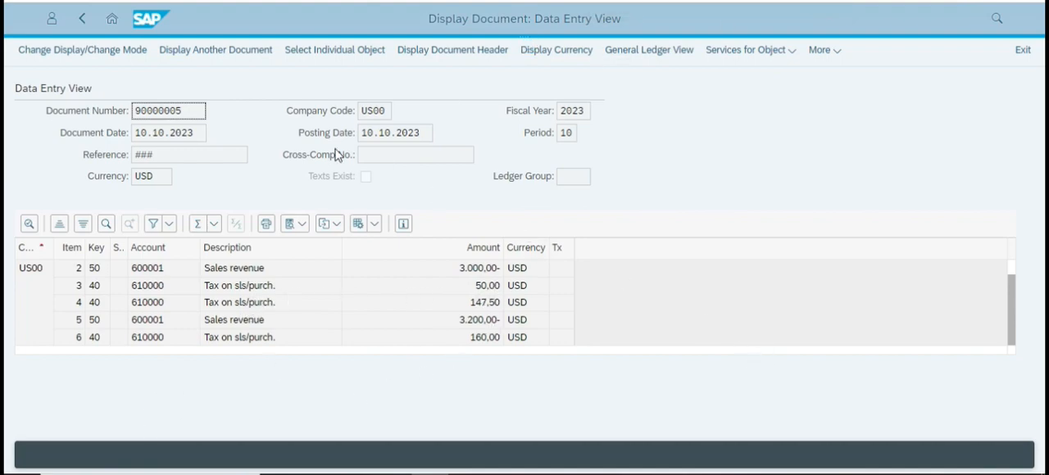
key(alt+Tab)
scroll(508, 351, down, 3)
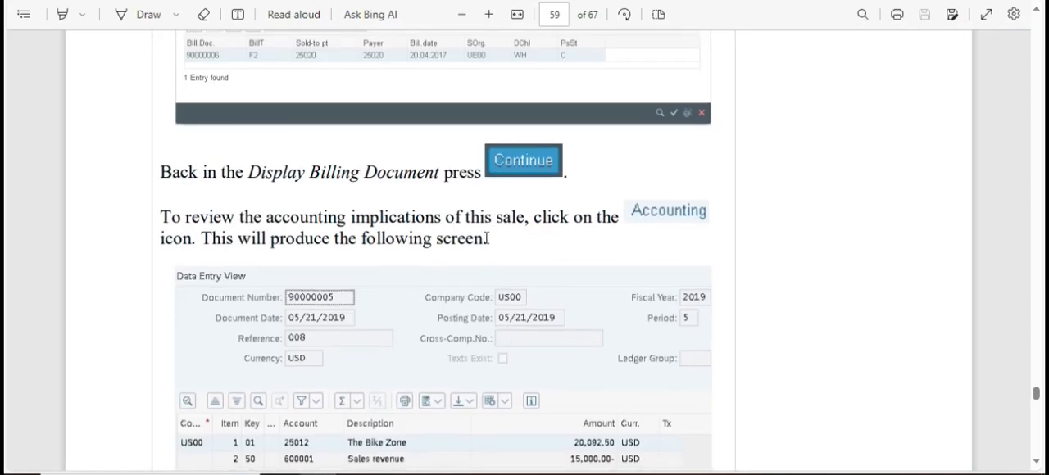
scroll(487, 238, up, 3)
scroll(488, 238, down, 4)
key(alt+Tab)
key(alt+Tab)
scroll(574, 281, up, 2)
scroll(574, 281, down, 6)
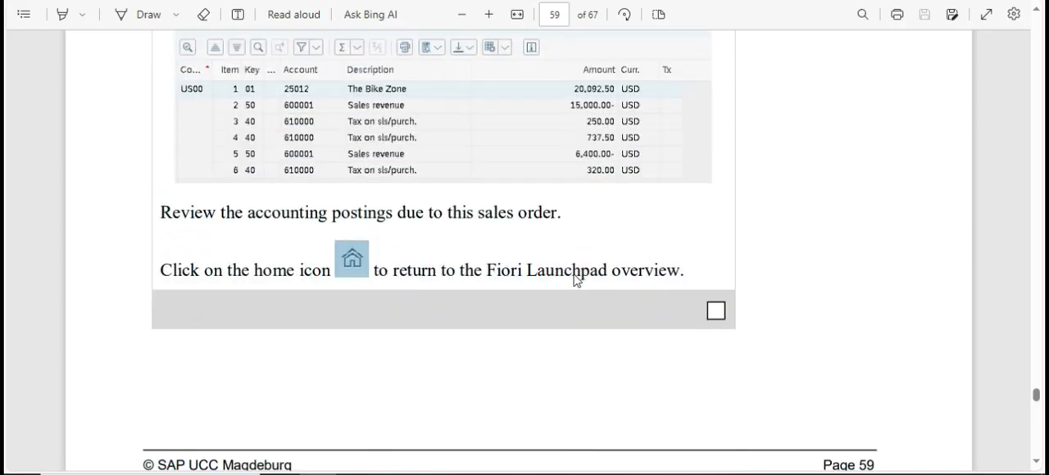
scroll(574, 282, up, 1)
key(alt+Tab)
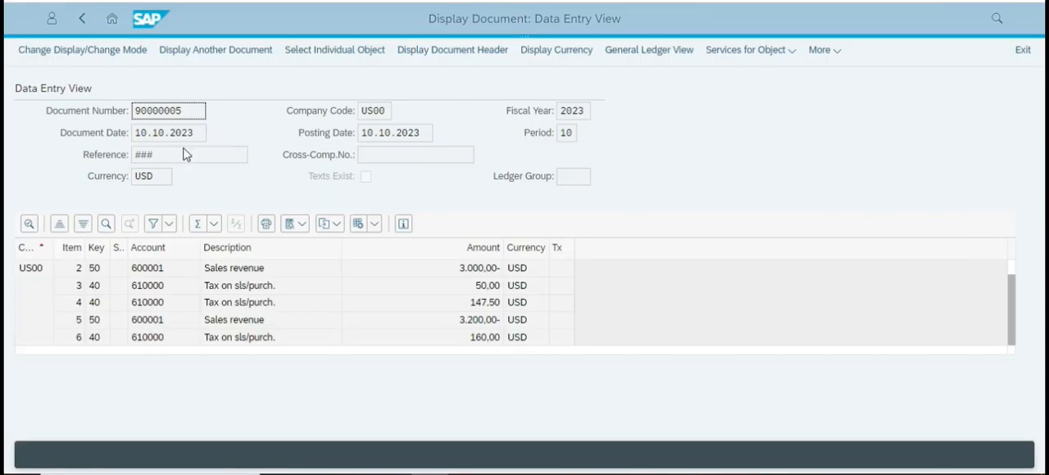
Return to the SAP launchpad and read the case study's Step 16 introduction on posting the receipt of customer payment.
click(112, 20)
key(alt+Tab)
scroll(533, 282, down, 6)
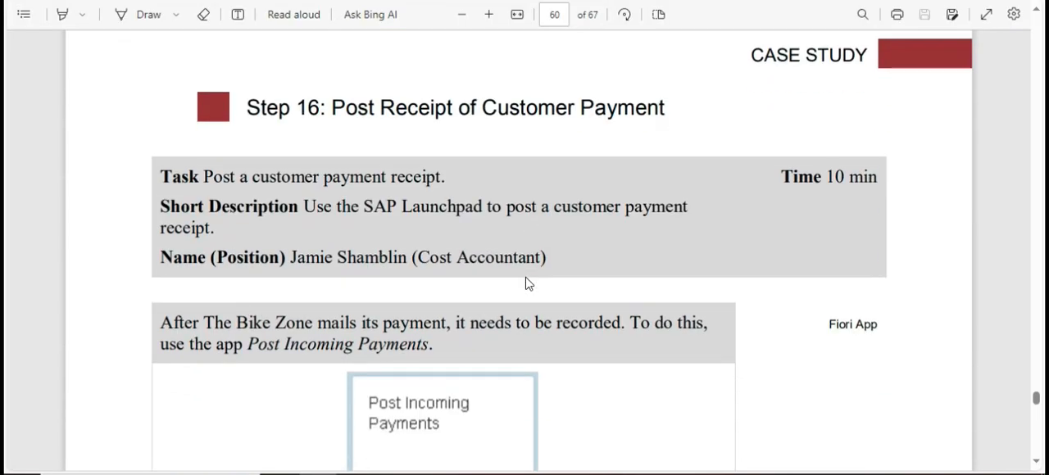
scroll(520, 279, down, 1)
scroll(519, 277, up, 2)
scroll(518, 271, down, 3)
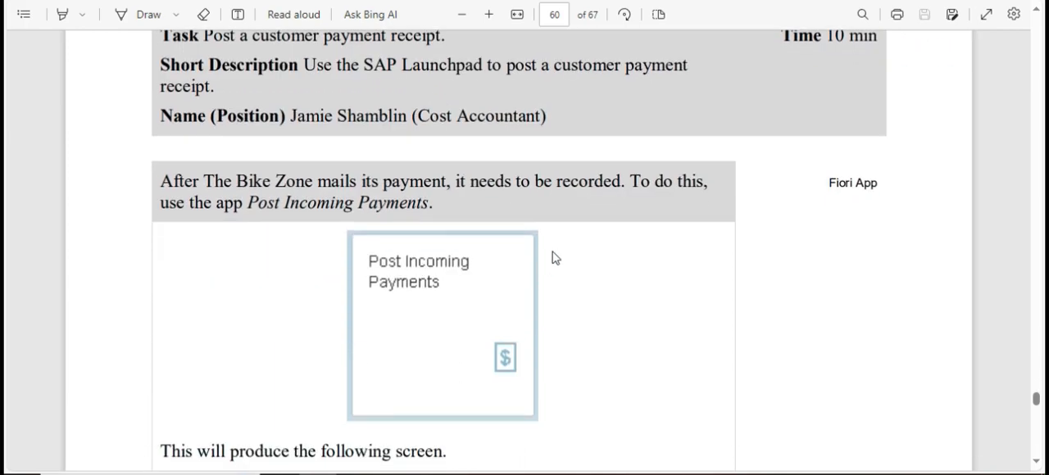
scroll(475, 246, down, 2)
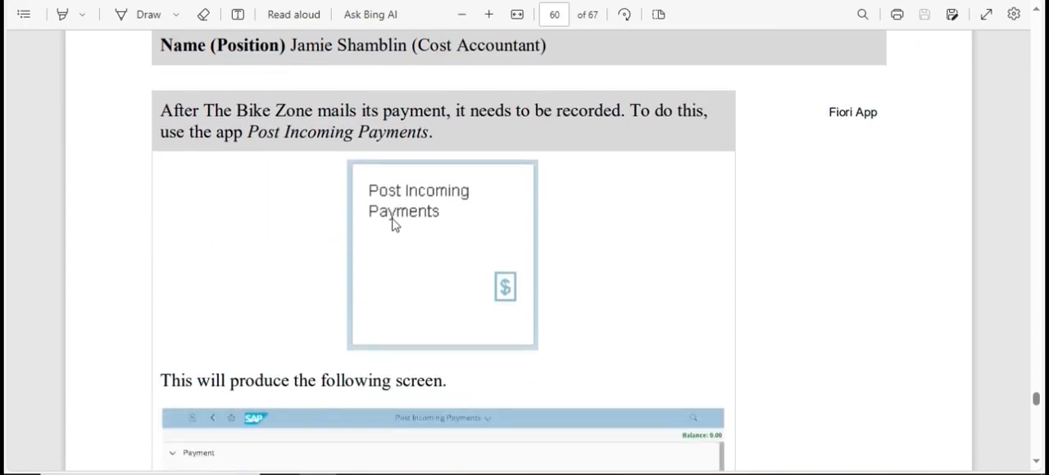
scroll(441, 254, up, 1)
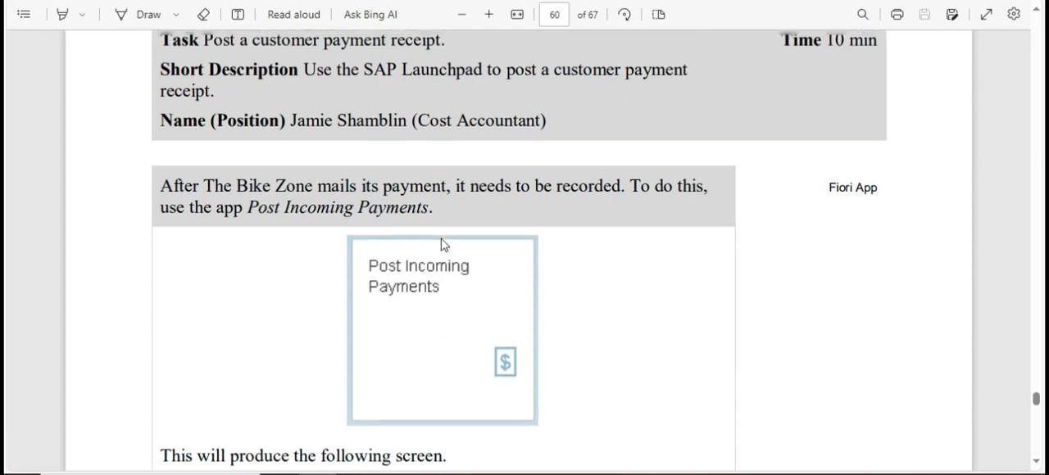
scroll(440, 243, up, 2)
scroll(440, 234, down, 1)
Switch to SAP, search the launchpad for Payment and open the Post Incoming Payments app.
key(alt+Tab)
key(alt+Tab)
key(alt+Tab)
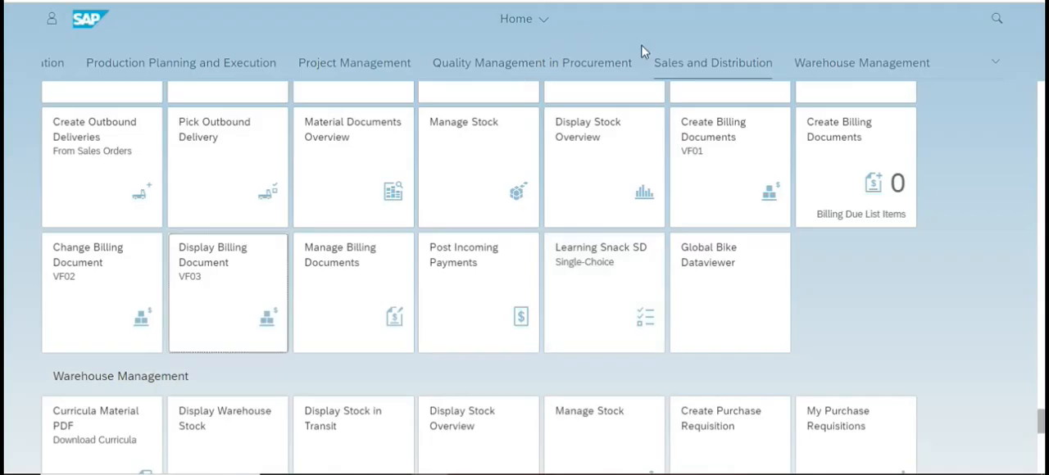
key(ctrl+f)
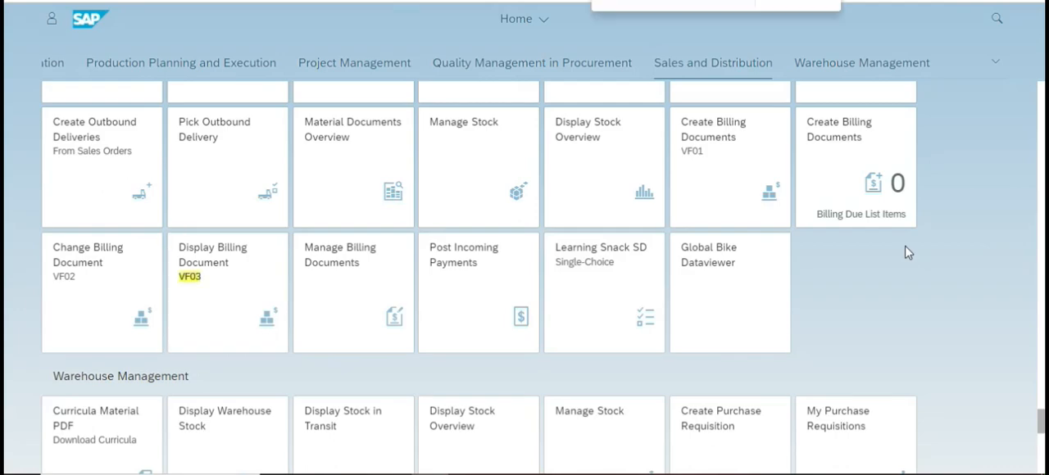
text(Payment)
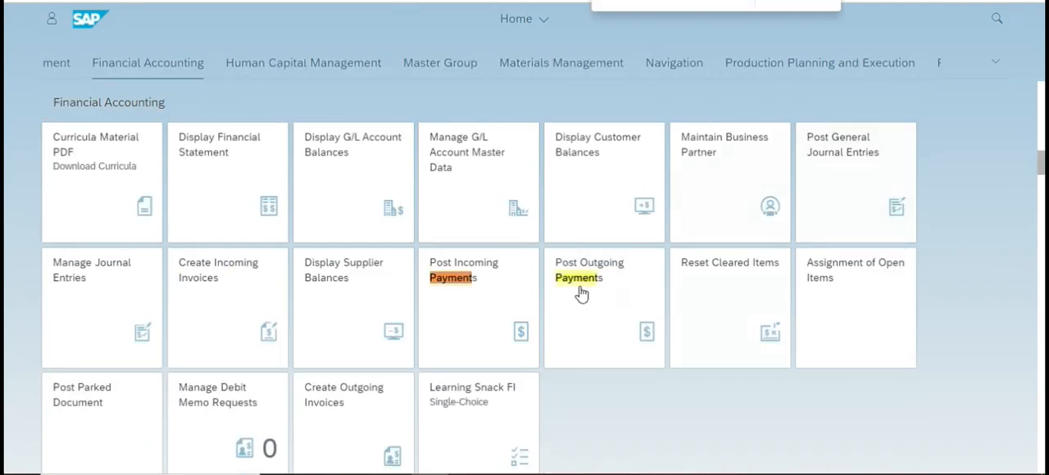
click(482, 284)
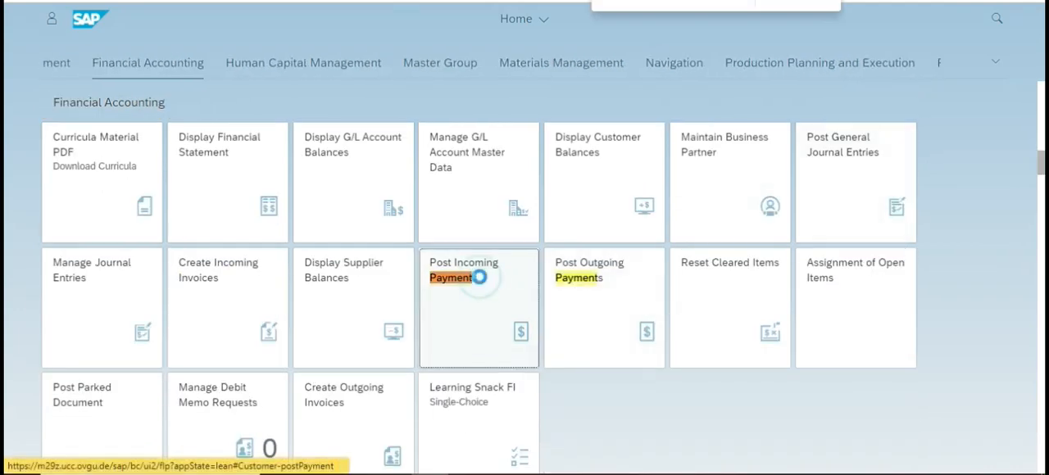
Read the case study's payment entry instructions and set the payment's Journal Entry Date to 10.10.2023.
key(alt+Tab)
scroll(358, 283, down, 10)
scroll(358, 279, up, 1)
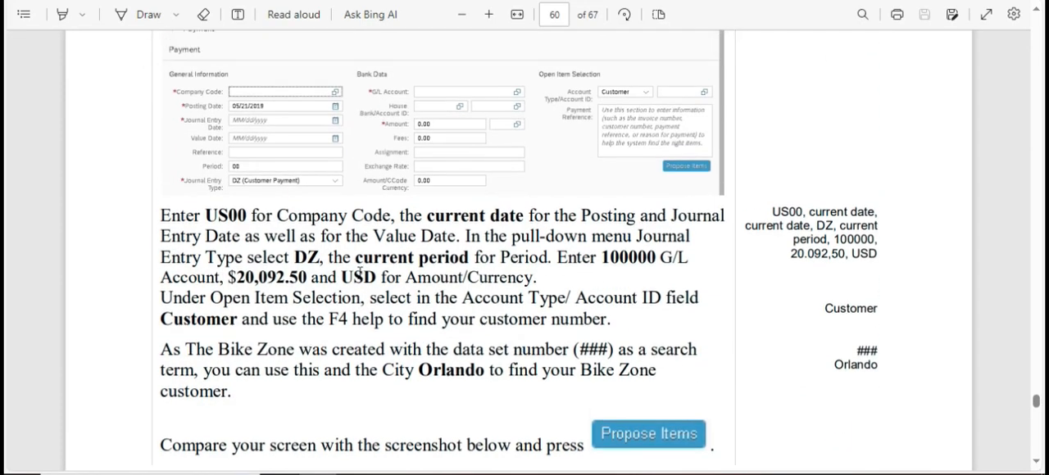
key(alt+Tab)
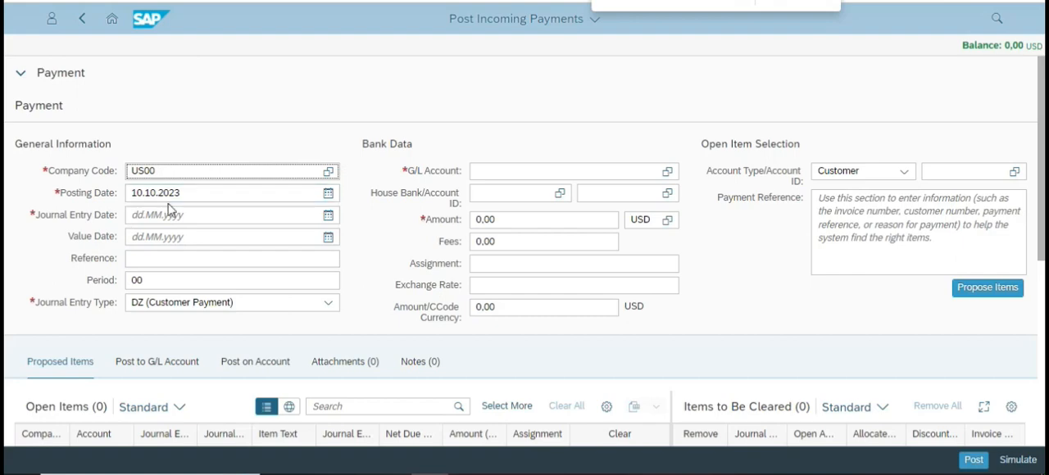
click(192, 212)
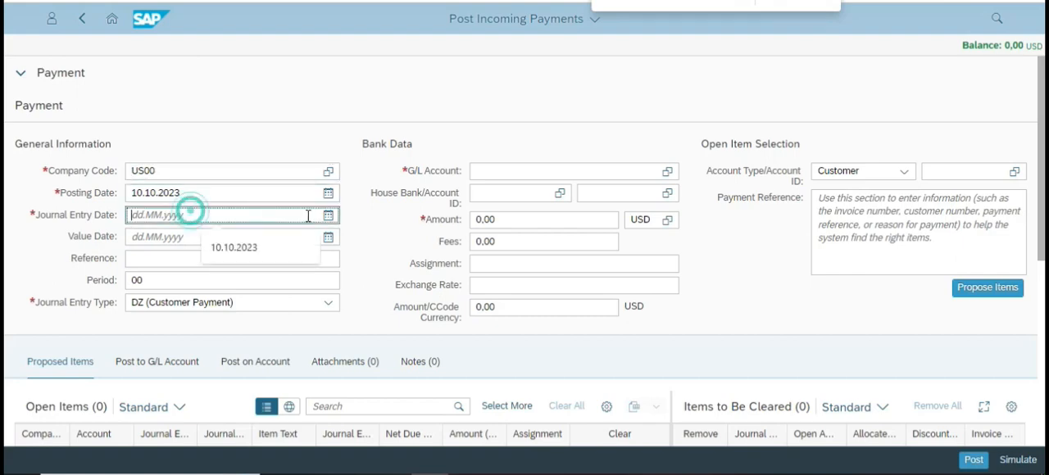
click(329, 215)
click(219, 305)
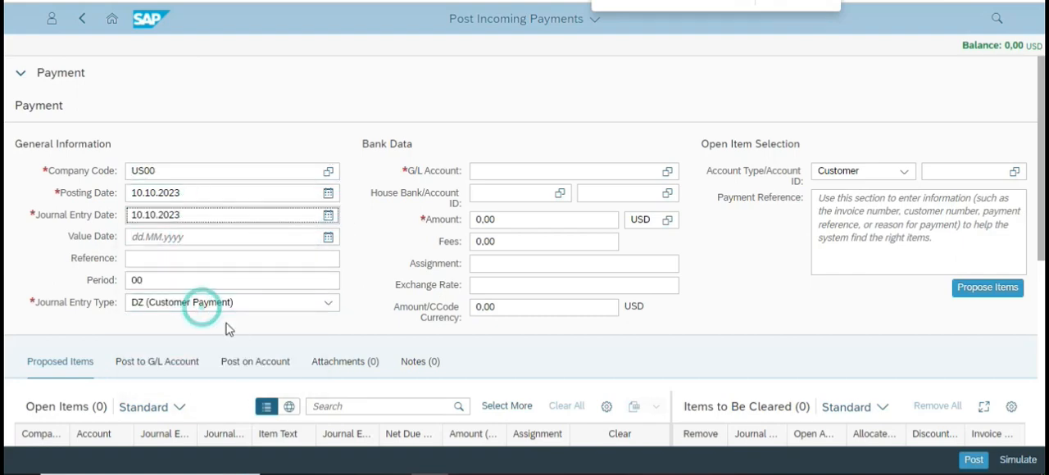
Highlight the DZ instruction in the case study and check the payment's Journal Entry Type against it.
key(alt+Tab)
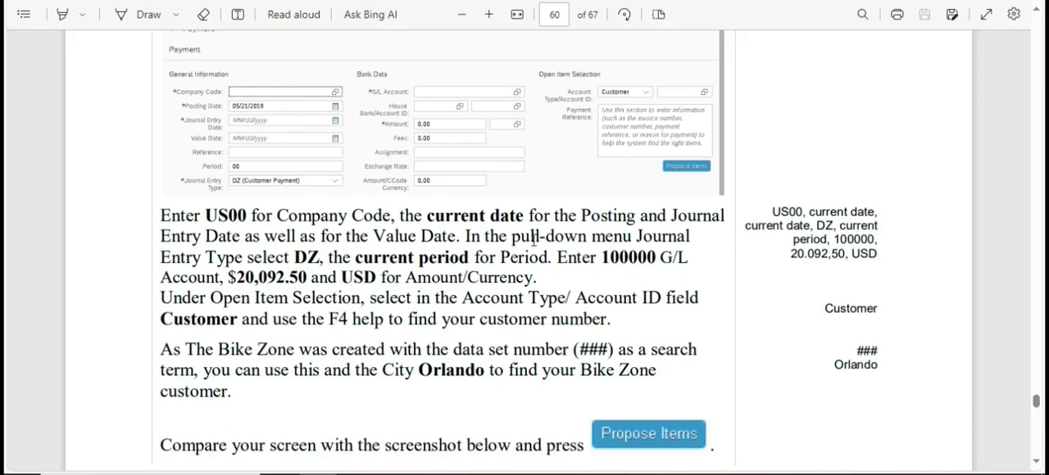
drag(294, 260, 392, 280)
click(324, 261)
drag(296, 260, 382, 260)
key(alt+Tab)
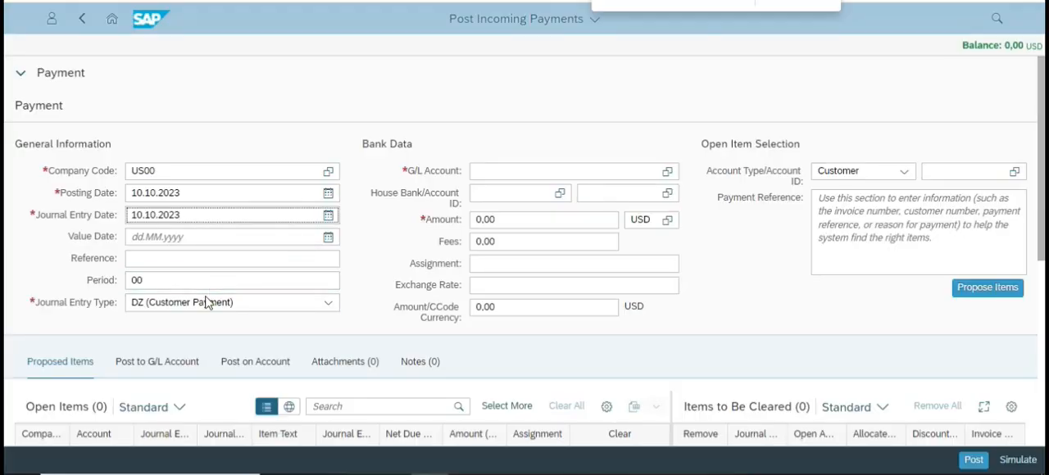
click(210, 300)
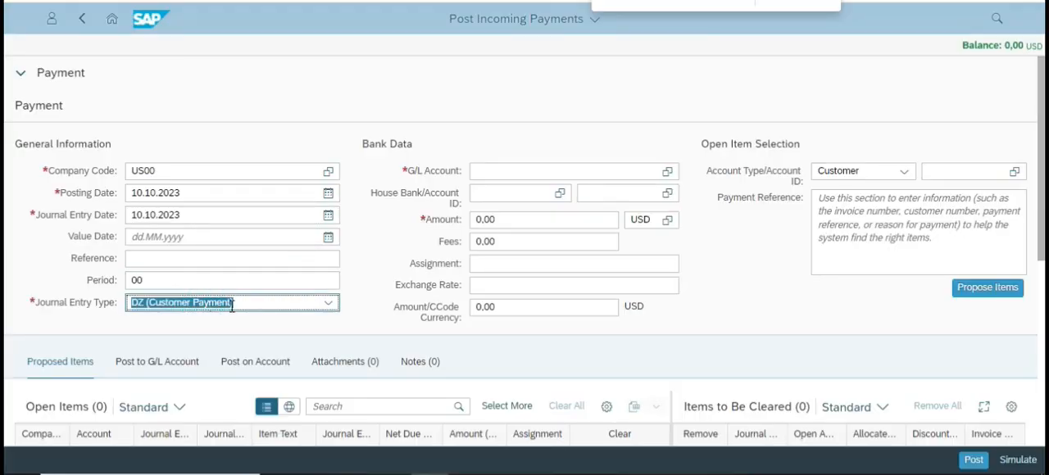
Highlight the G/L account instruction in the case study and set the payment's G/L Account to 100000 (Bank).
key(alt+Tab)
drag(554, 256, 655, 263)
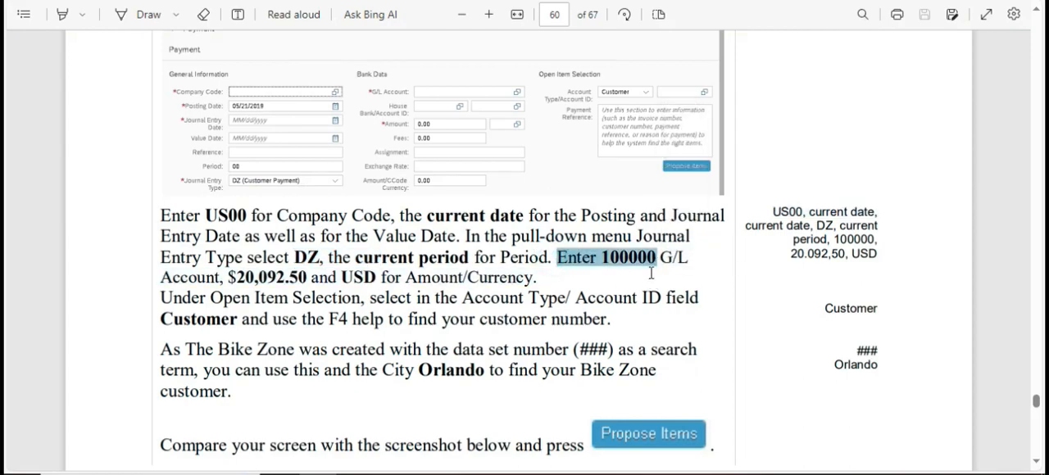
key(alt+Tab)
click(518, 177)
text(10000)
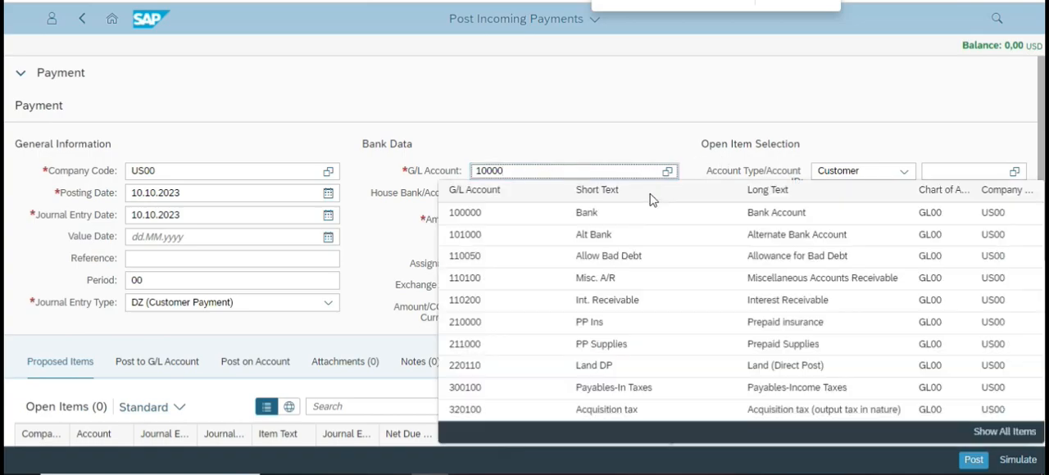
click(668, 172)
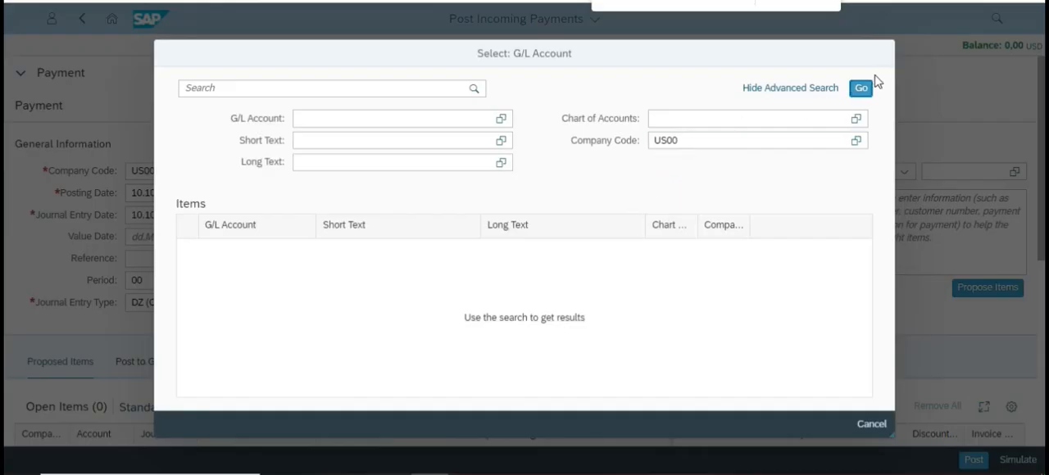
click(869, 418)
click(519, 172)
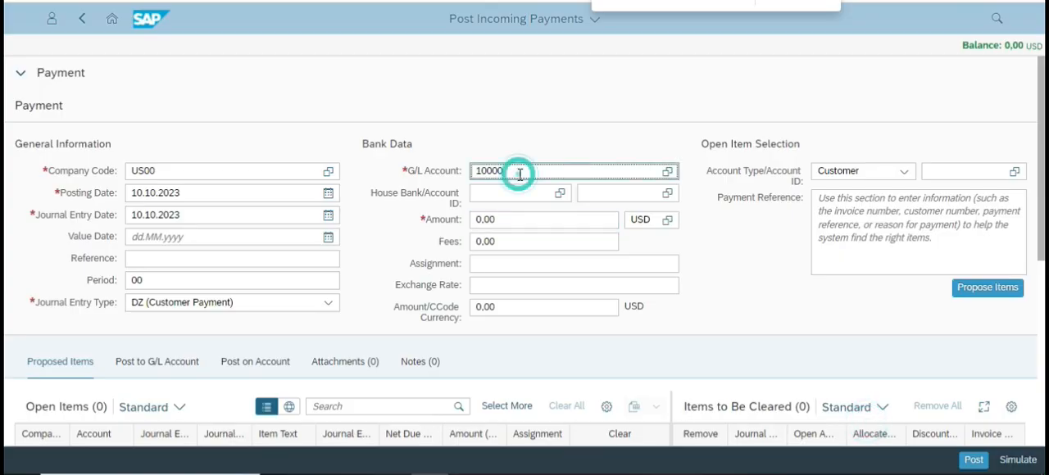
click(520, 175)
key(BackSpace)
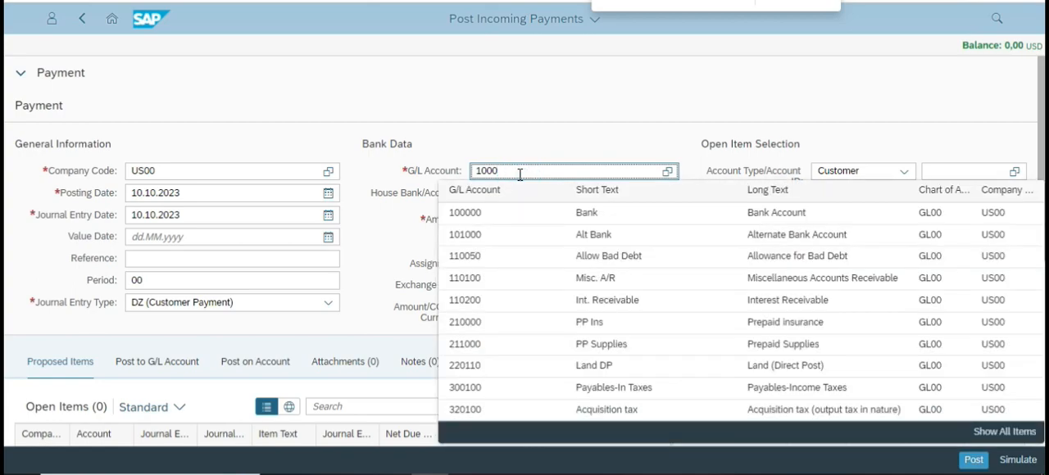
text(0)
click(541, 210)
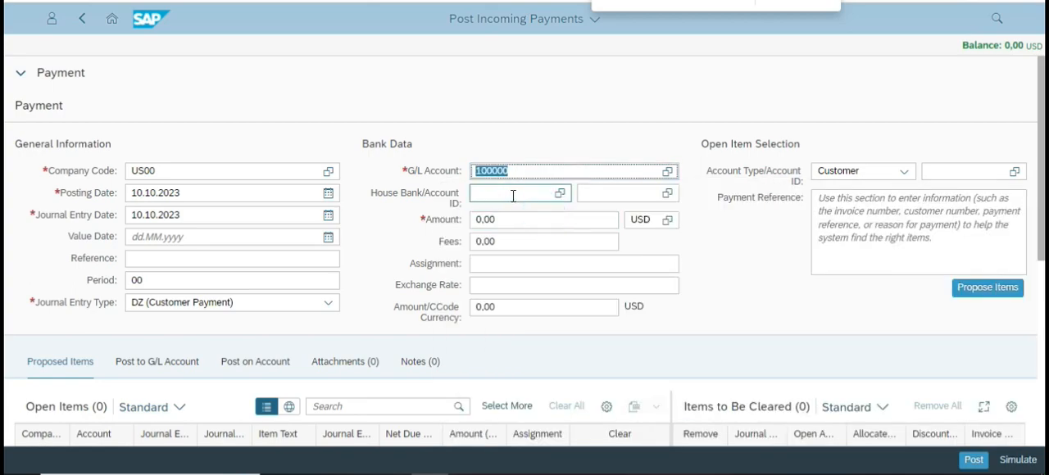
Highlight the payment amount in the case study and return to the payment form to compare its fields.
key(alt+Tab)
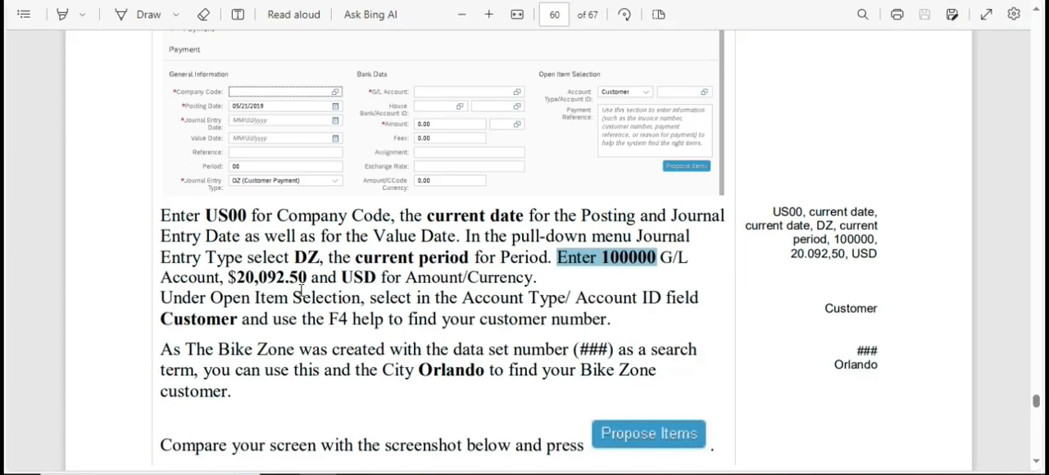
drag(238, 277, 308, 277)
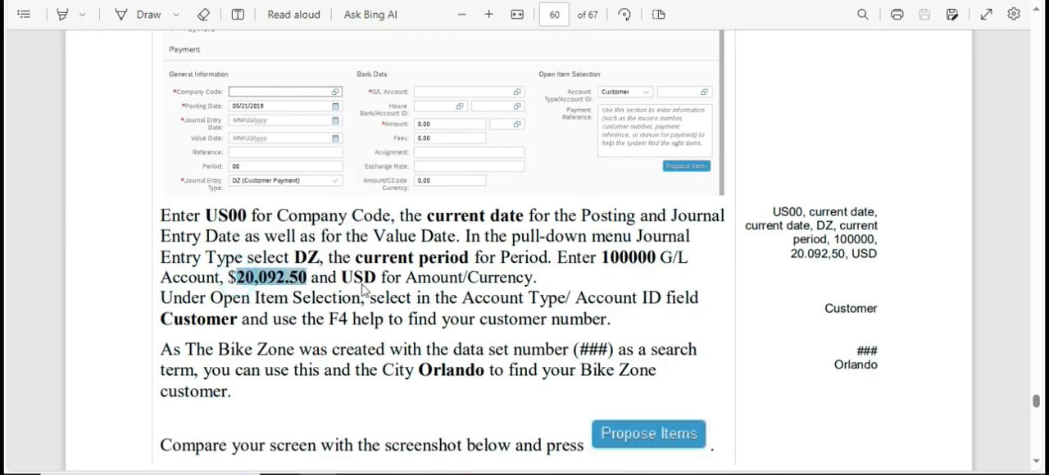
key(alt+Tab)
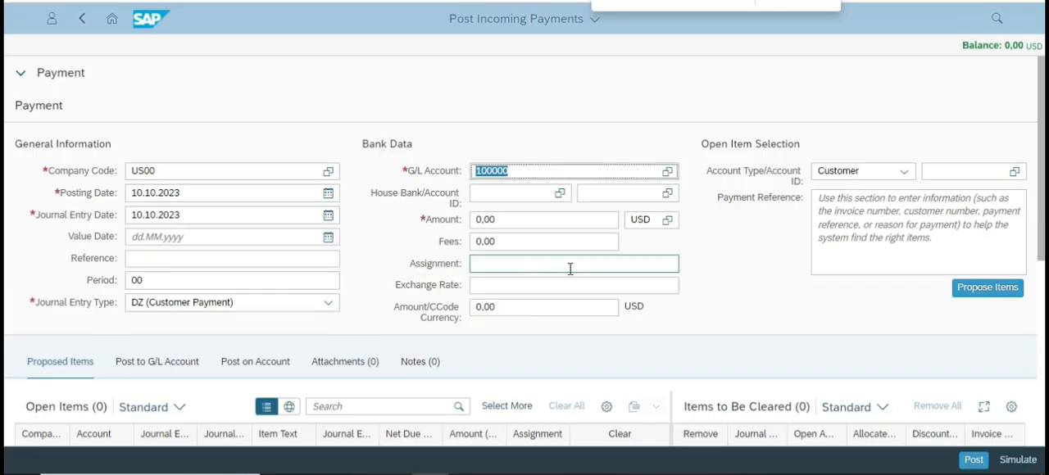
scroll(537, 251, down, 2)
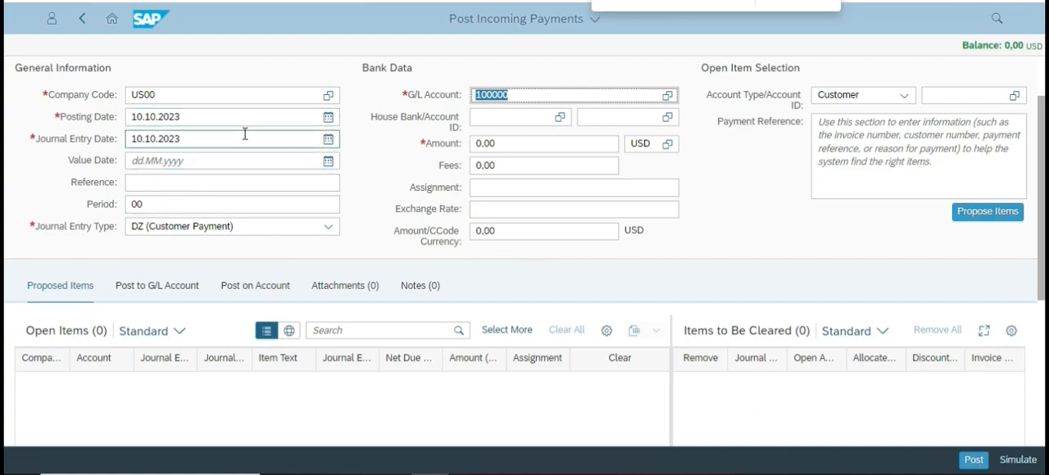
Open the SAP launchpad home page in a separate browser tab, keeping the payment form open.
right_click(112, 18)
click(157, 36)
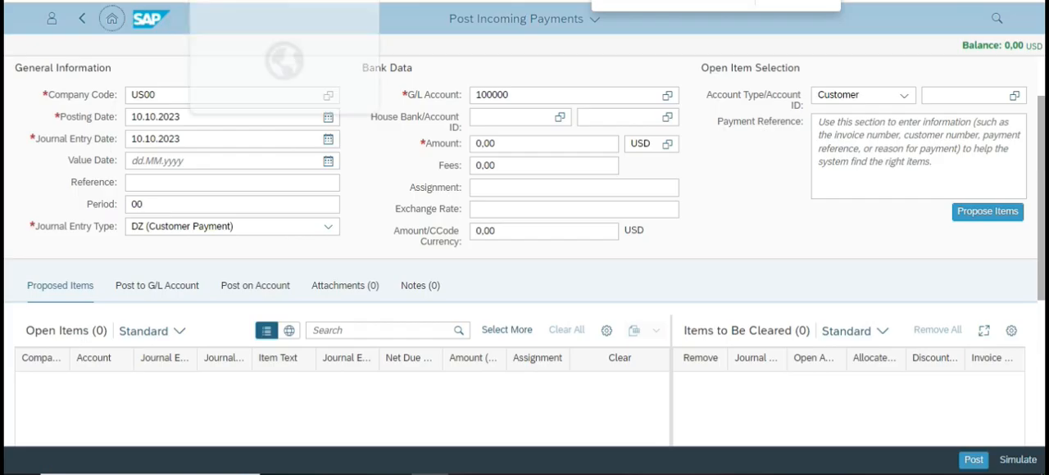
click(246, 0)
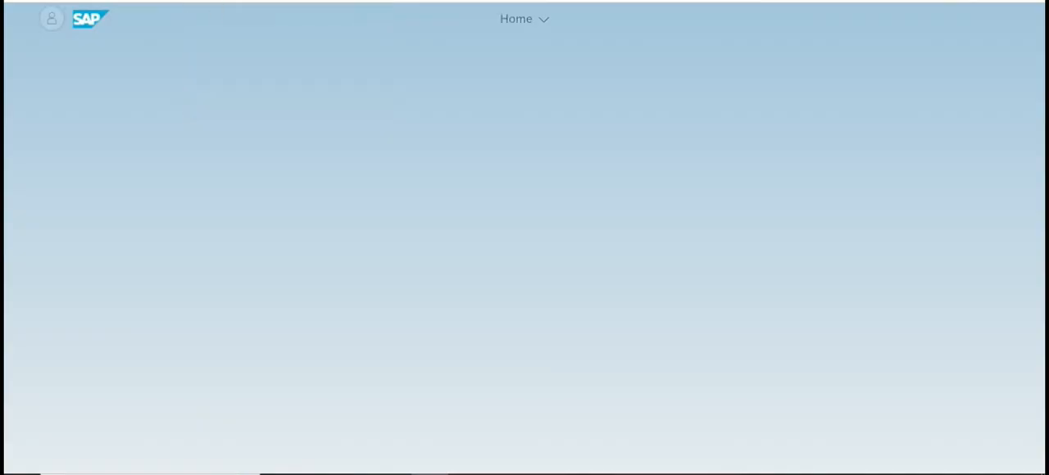
click(639, 0)
click(274, 1)
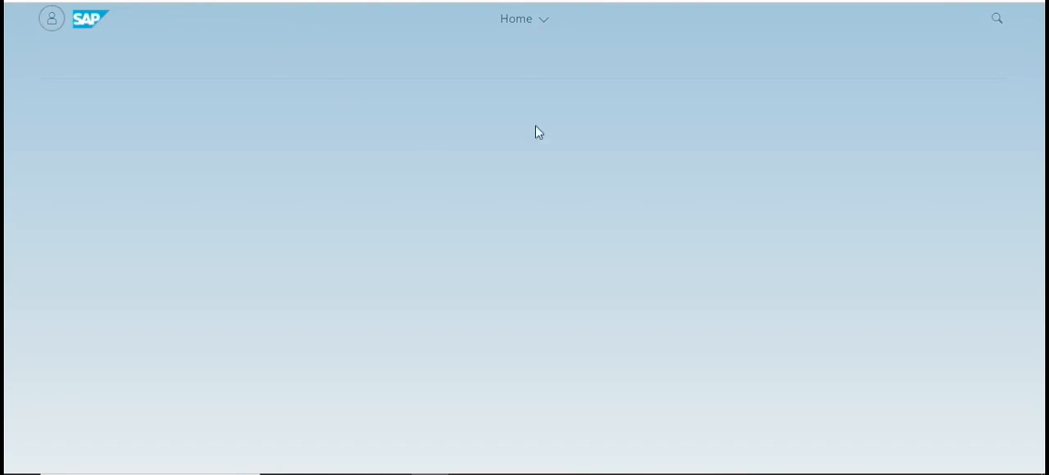
Find the Display Billing Document (VF03) app in the launchpad's Sales and Distribution group and open it.
click(537, 21)
click(166, 140)
click(311, 185)
scroll(484, 236, down, 10)
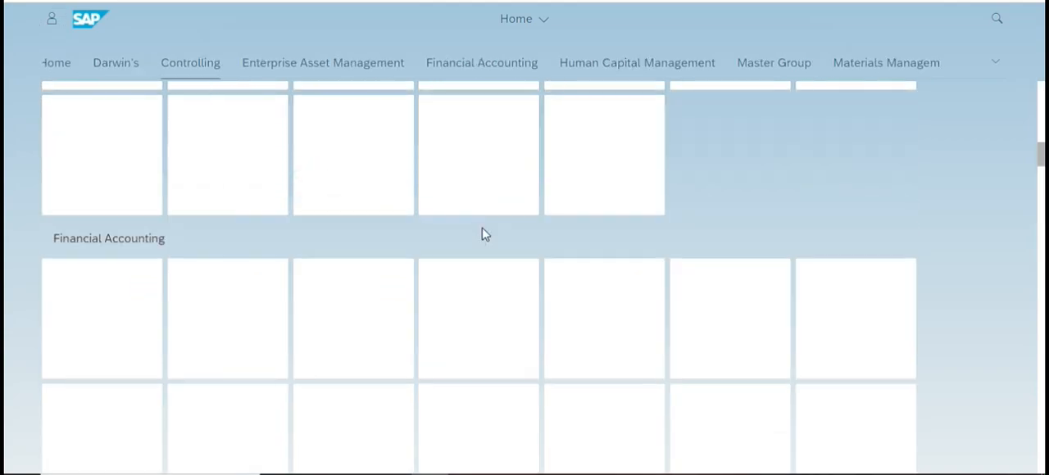
scroll(485, 236, down, 15)
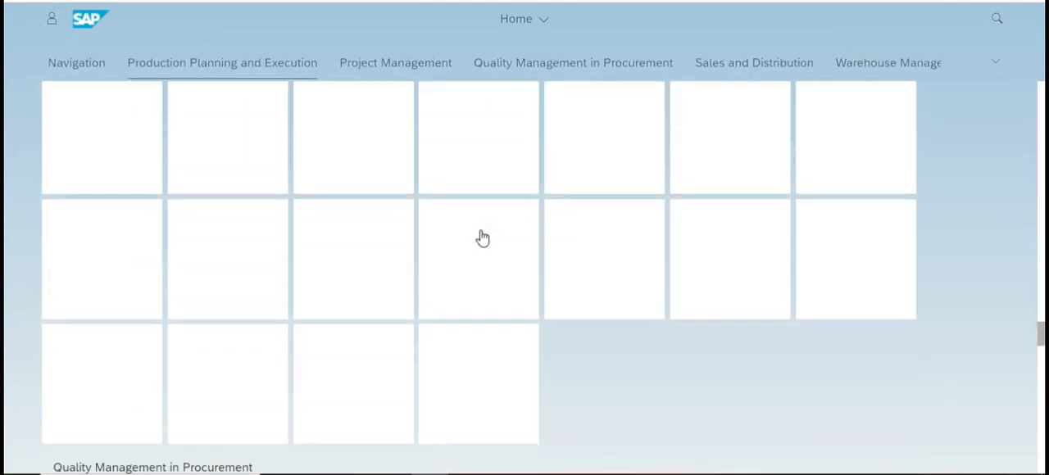
scroll(482, 232, up, 15)
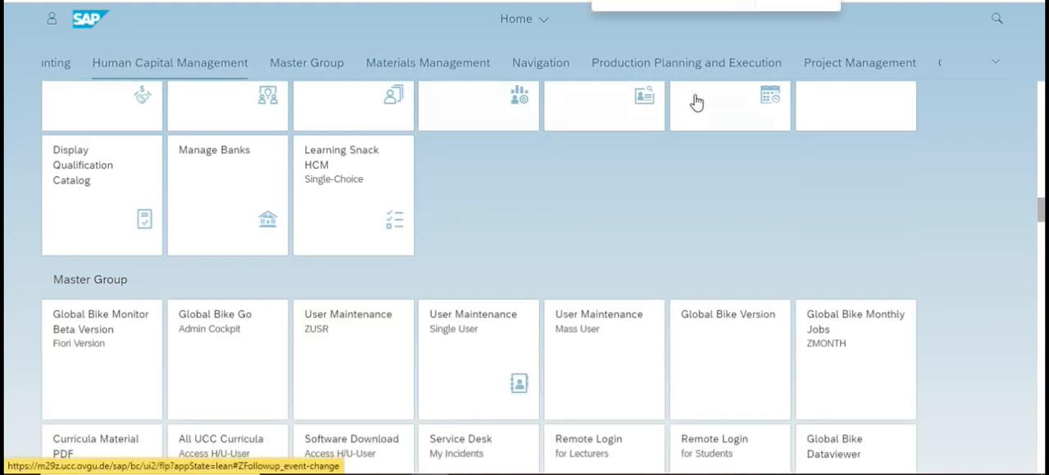
scroll(1000, 203, down, 15)
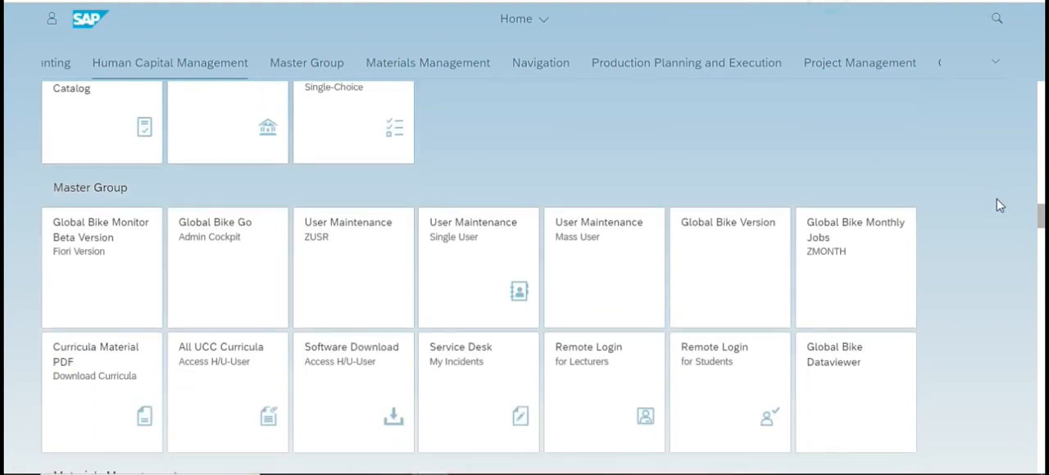
scroll(828, 276, down, 12)
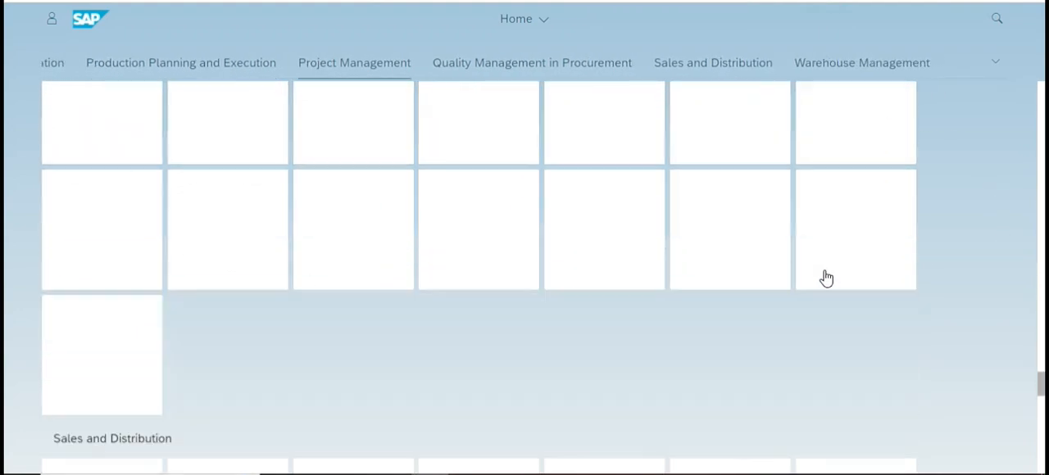
scroll(812, 279, up, 15)
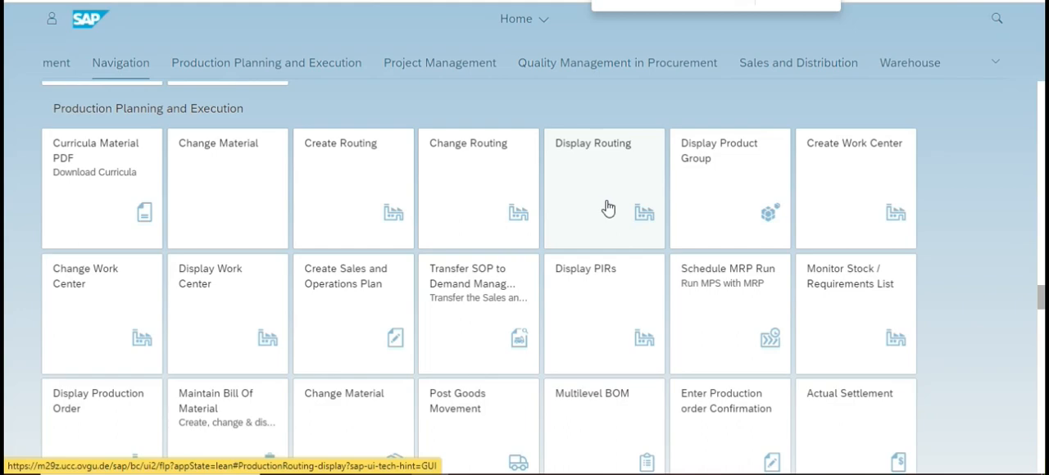
drag(1042, 293, 1007, 397)
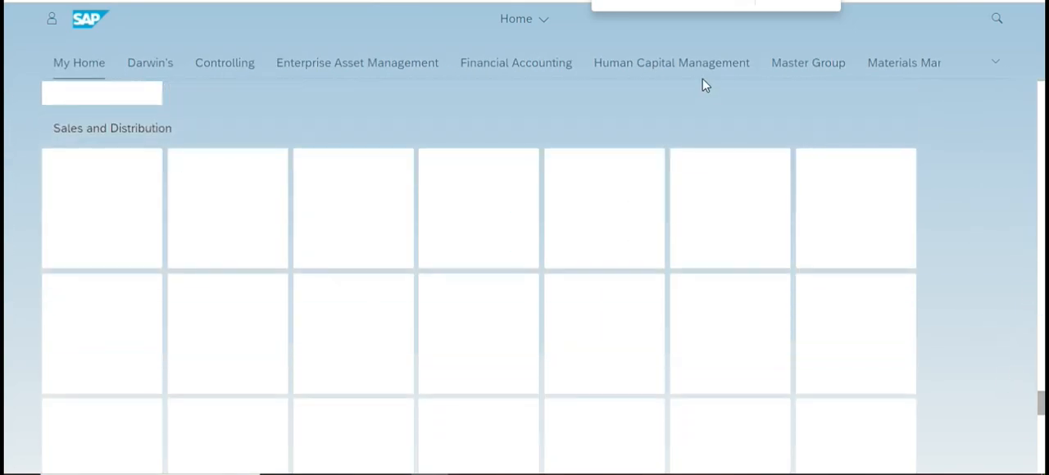
text(03)
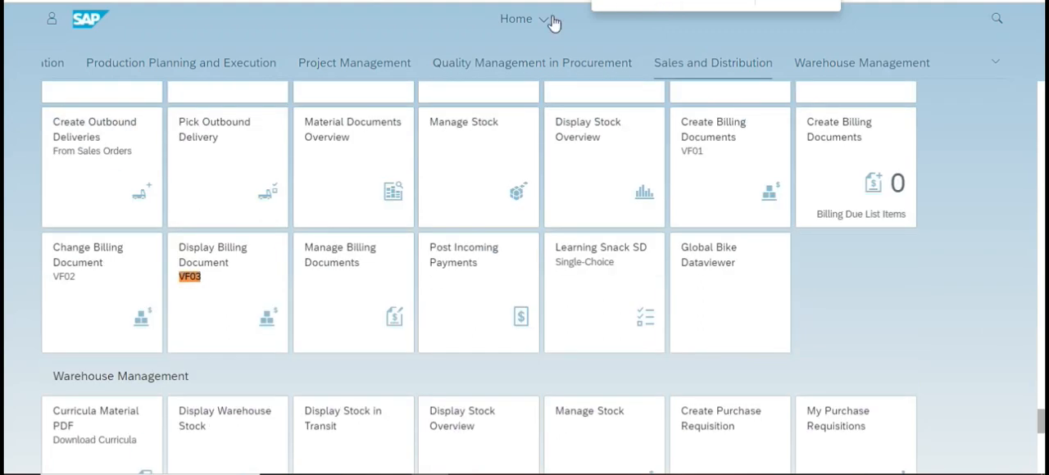
click(218, 246)
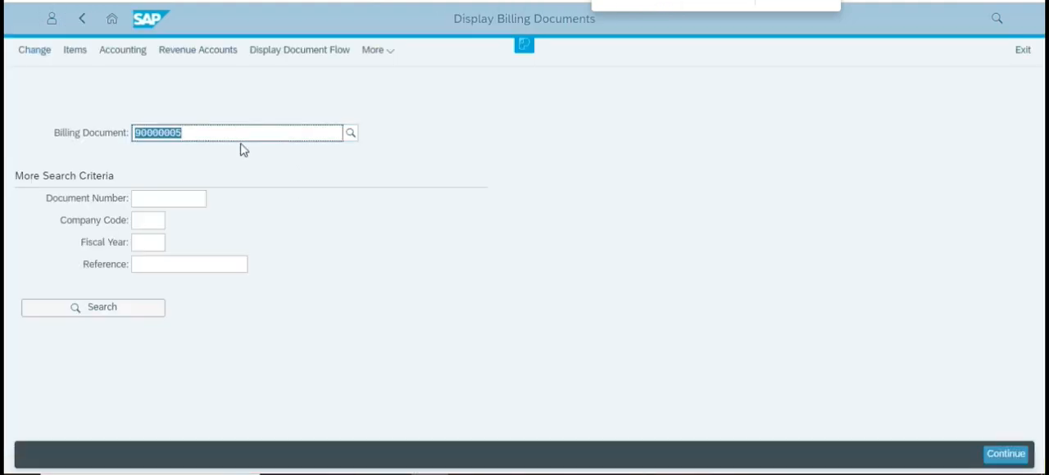
Display the prefilled billing document, highlight its net value, and review its accounting document before returning to the invoice overview.
key(Return)
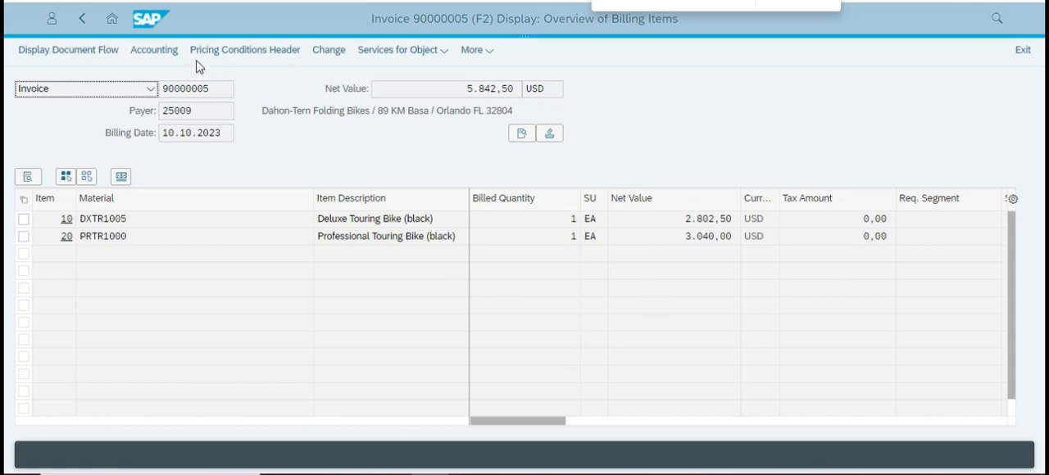
drag(457, 87, 519, 94)
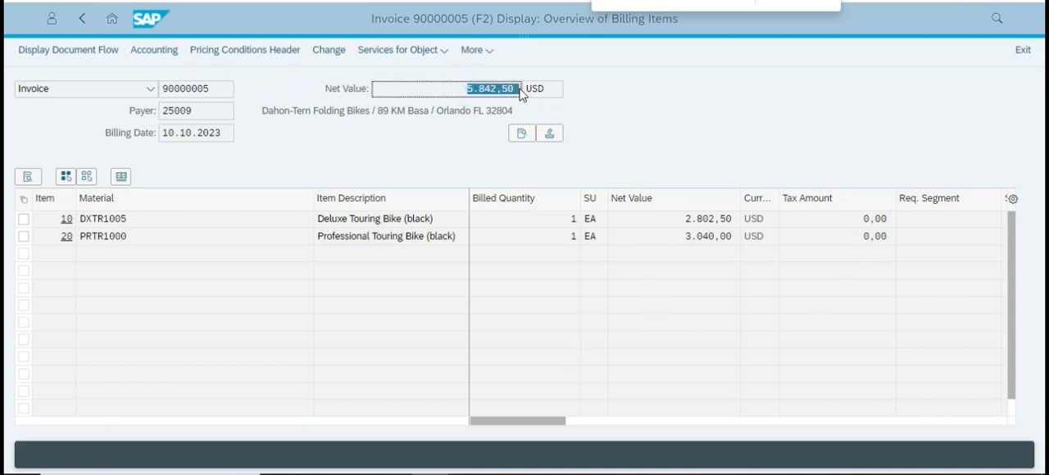
click(410, 150)
click(158, 50)
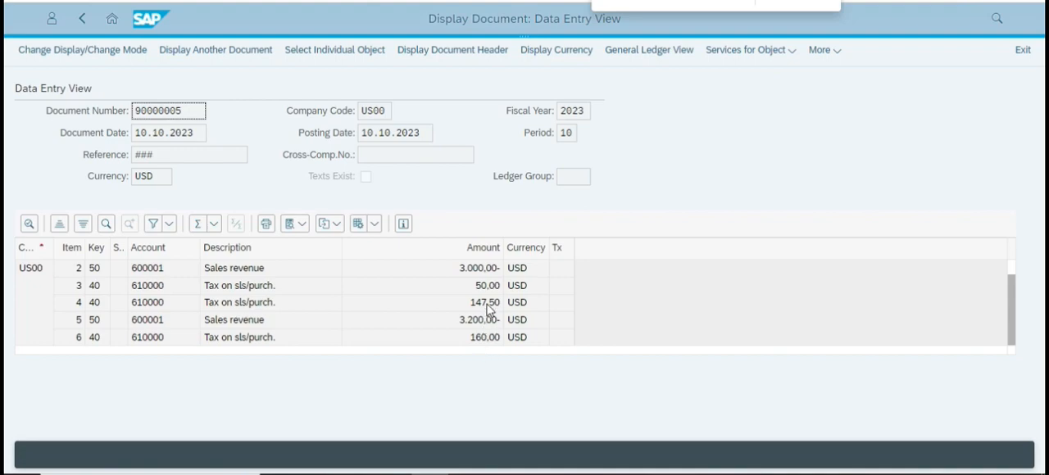
click(82, 19)
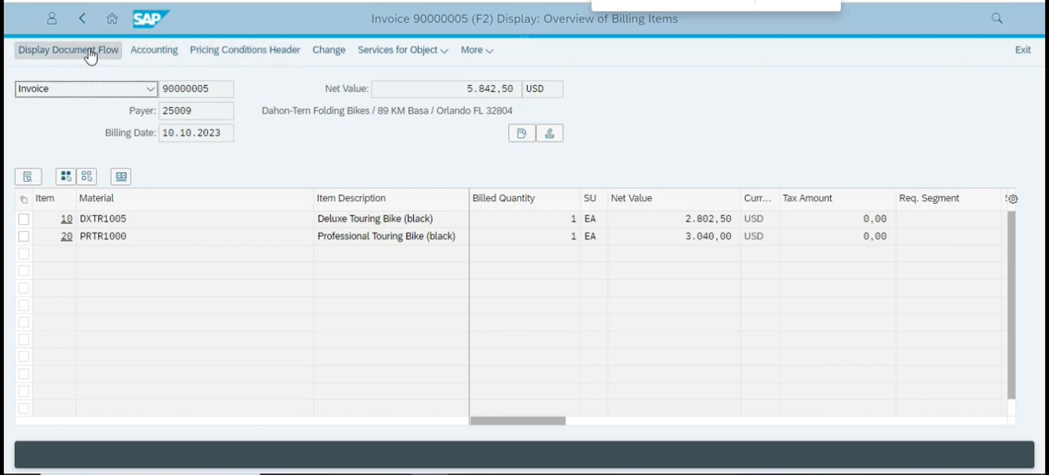
Examine the invoice's net value in the billing items overview as the amount for the incoming payment.
click(464, 90)
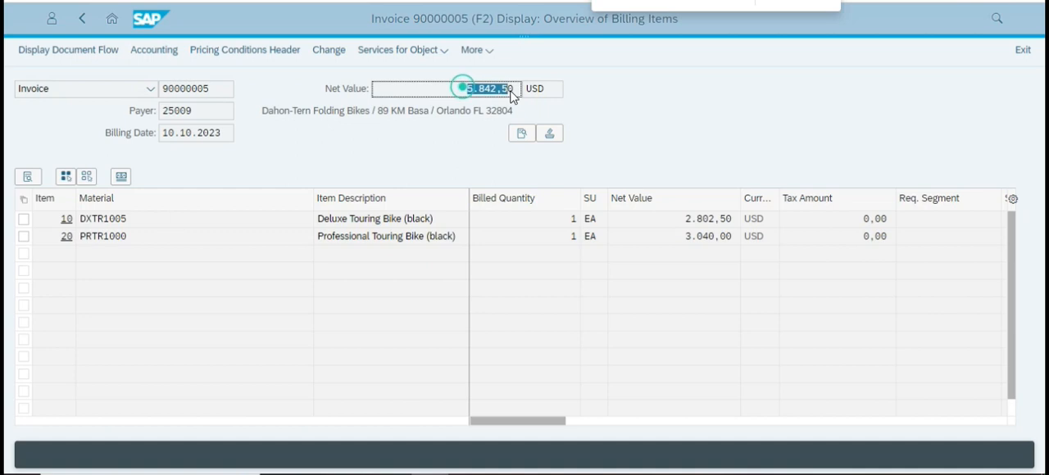
click(676, 123)
click(468, 90)
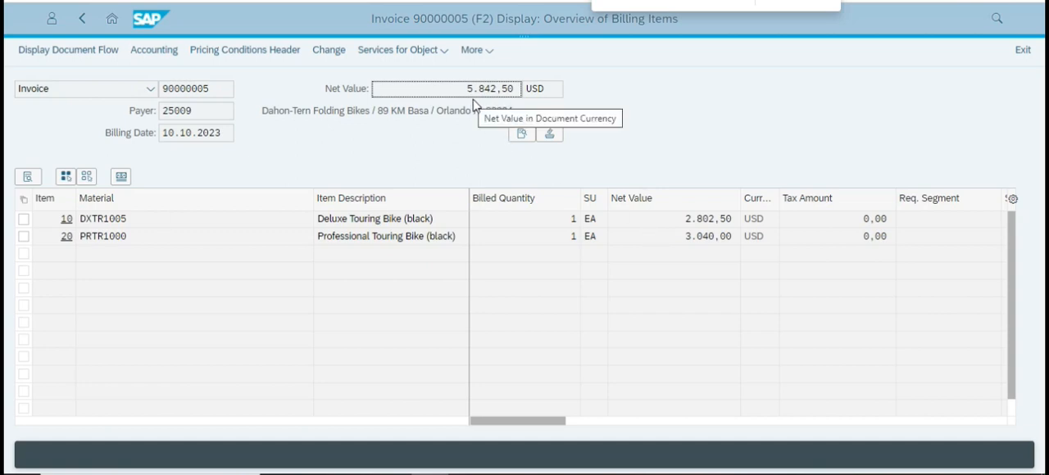
click(696, 112)
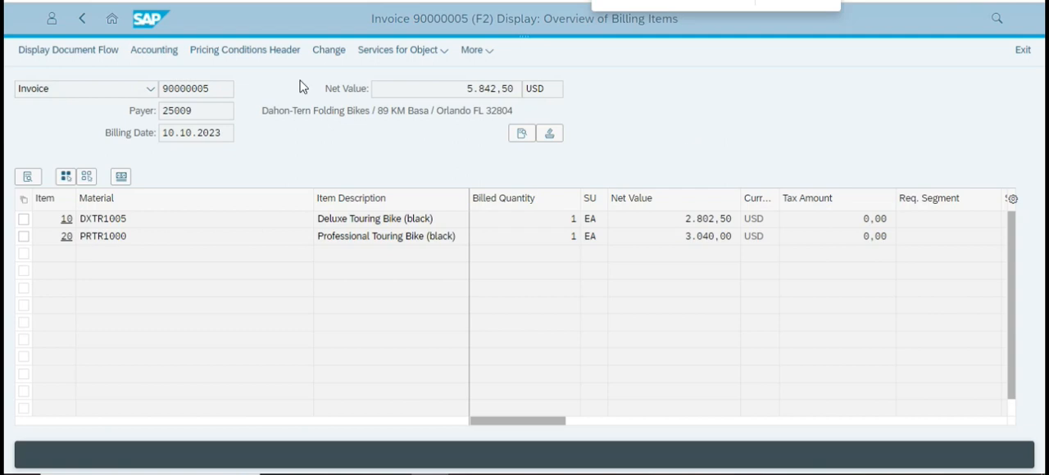
drag(465, 92, 516, 96)
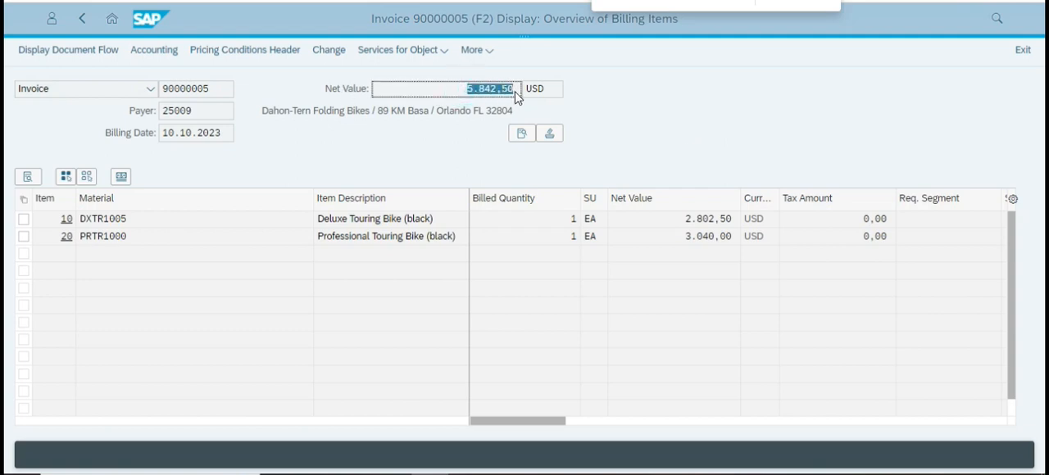
click(649, 115)
click(721, 170)
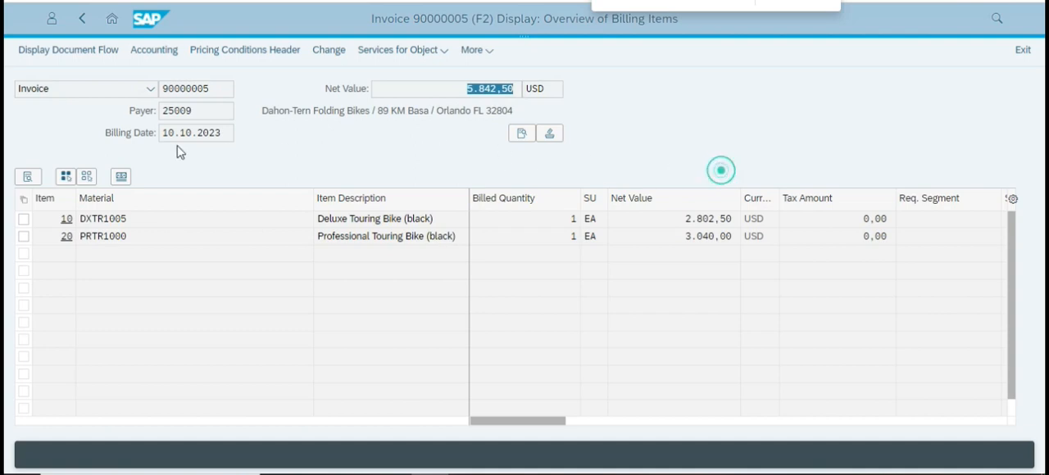
Leave the billing document, return to the launchpad home page and search it for Sales Order.
click(87, 20)
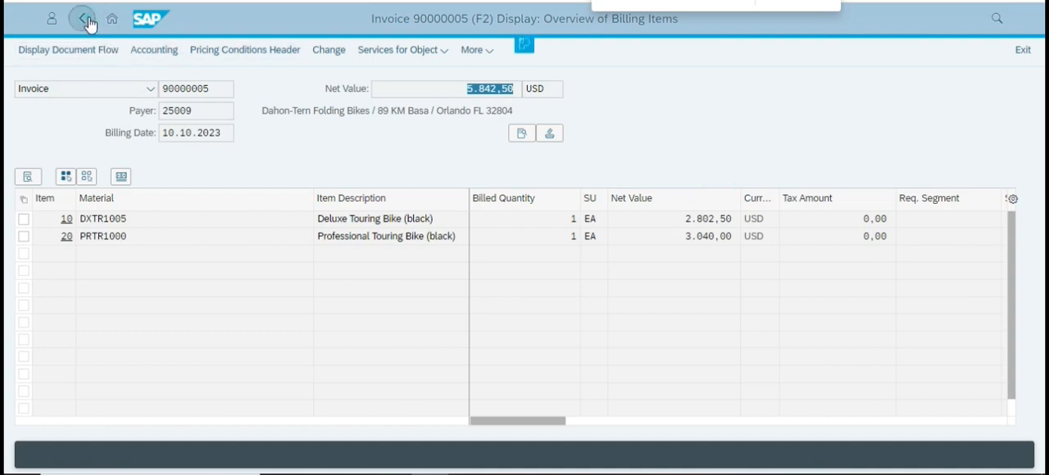
key(alt+Tab)
key(alt+Tab)
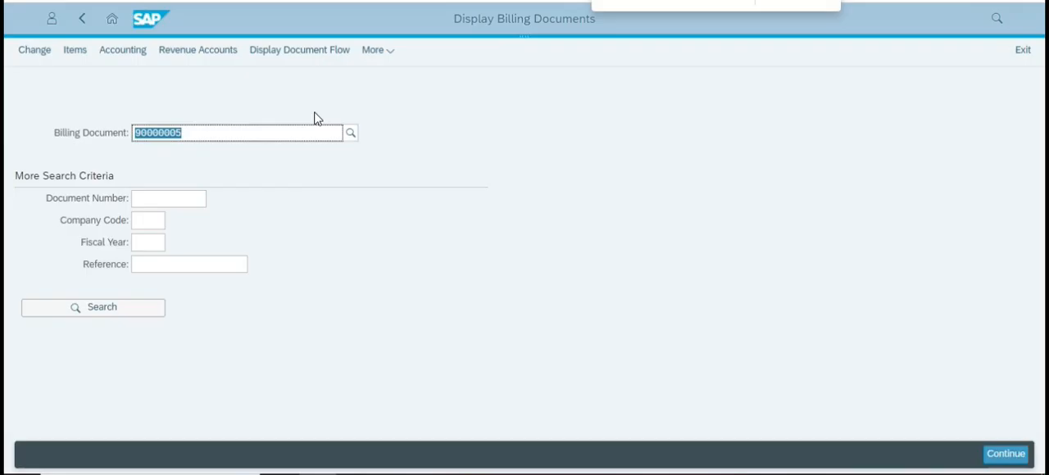
click(111, 19)
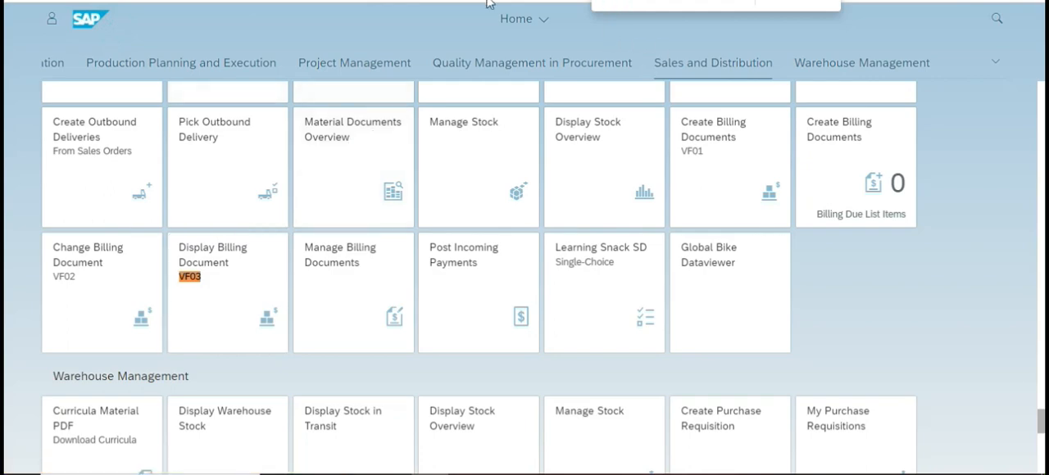
text(Sales)
key(Return)
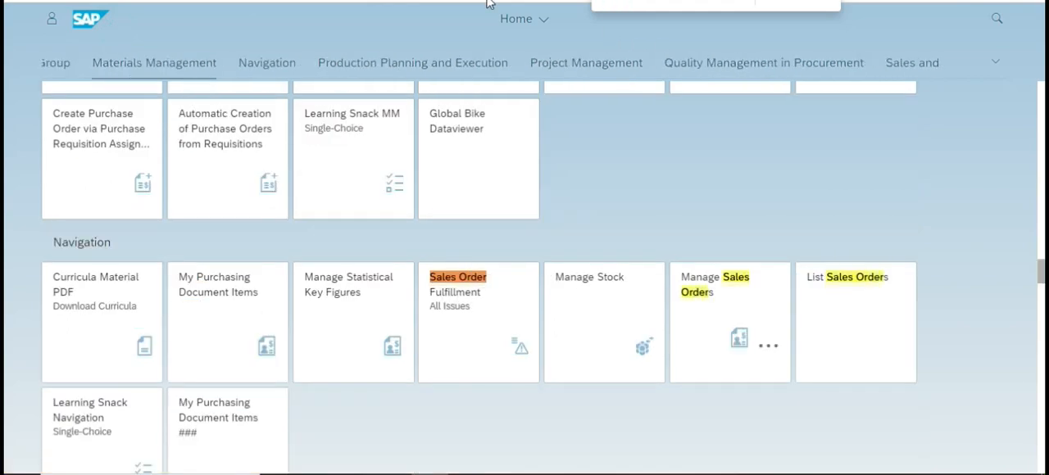
List the sales orders for the prefilled sold-to party and open the customer's standard order from the list.
click(872, 334)
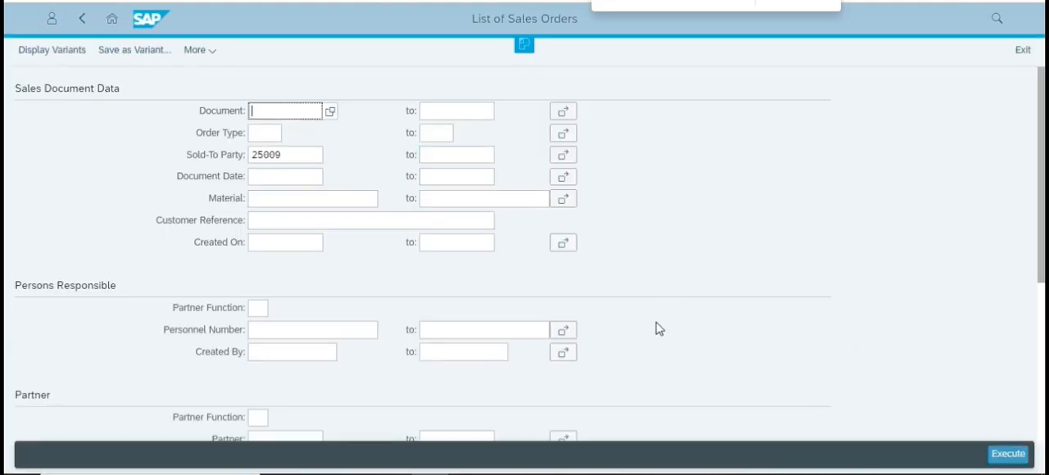
click(1021, 453)
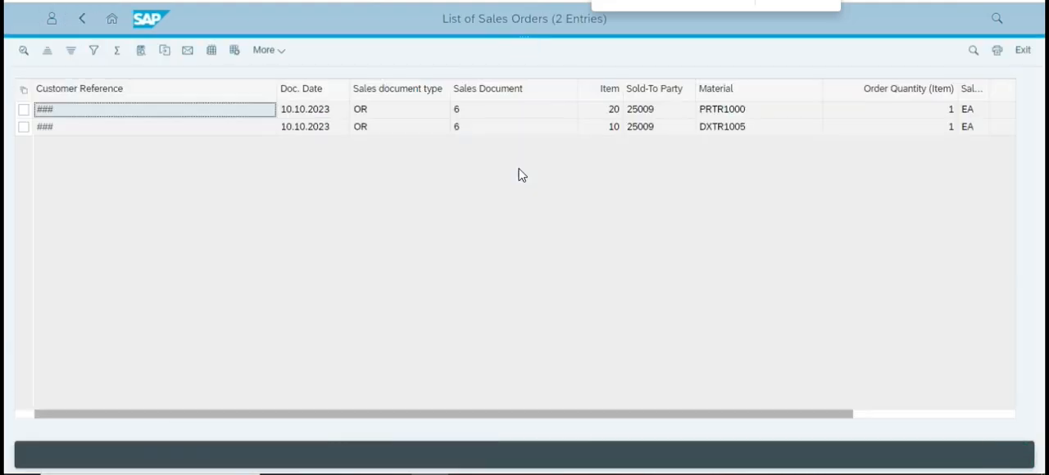
click(230, 112)
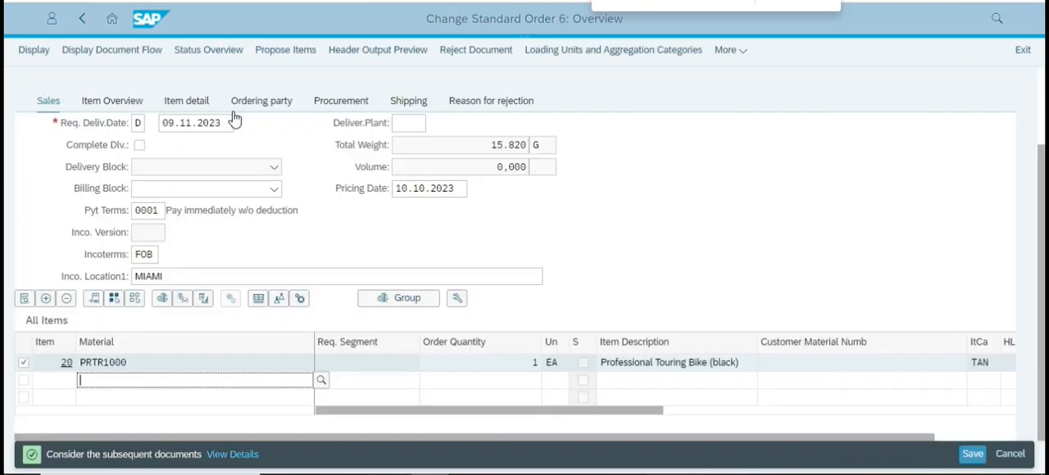
scroll(525, 168, up, 2)
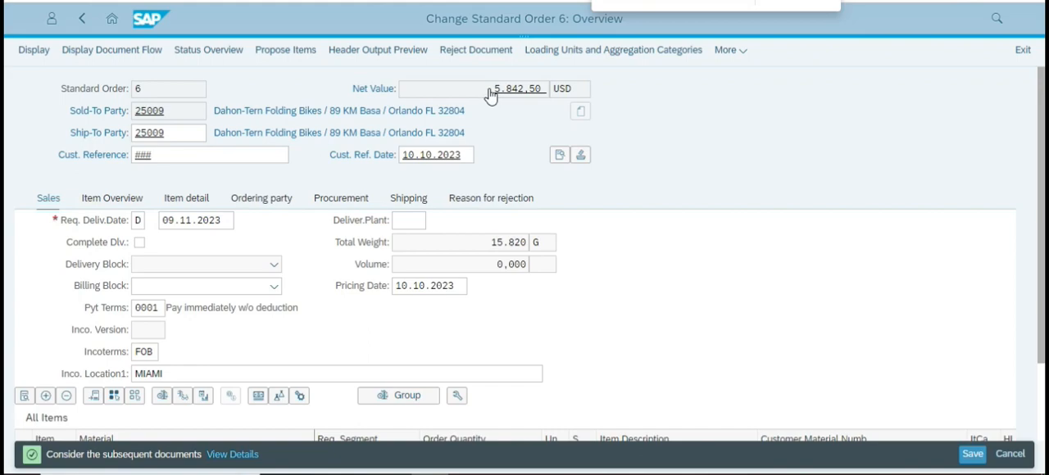
Copy the sales order's net value and enter 5.842,50 as the amount in Post Incoming Payments.
drag(487, 87, 548, 97)
click(738, 133)
drag(477, 88, 554, 90)
key(ctrl+c)
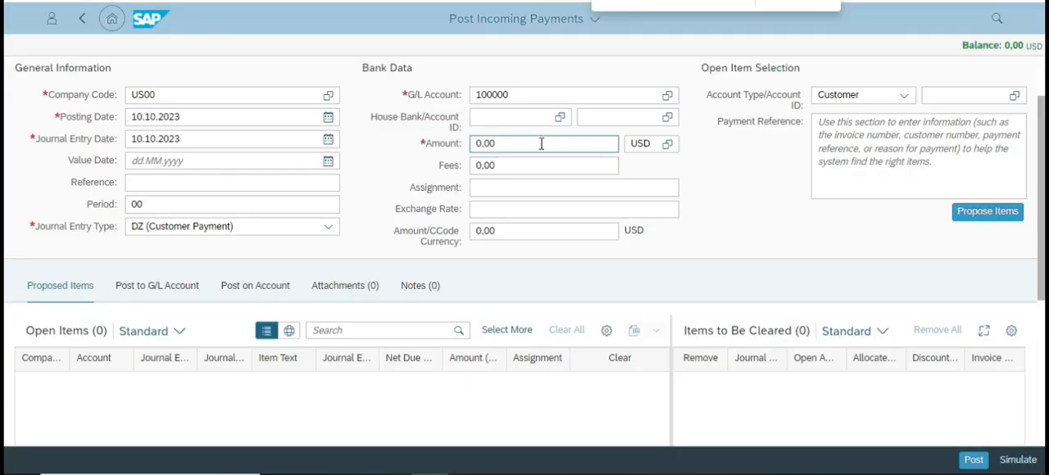
click(511, 142)
key(ctrl+v)
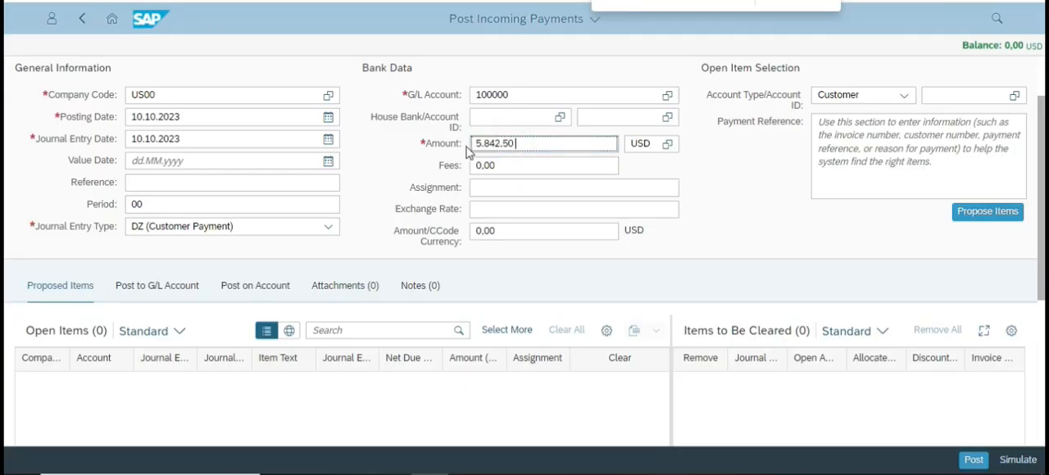
key(Return)
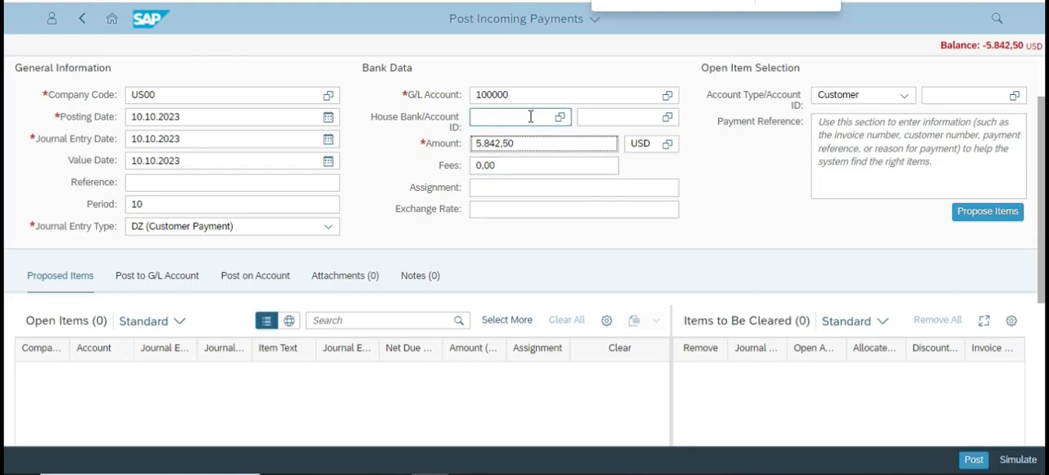
Read the case study instructions on Open Item Selection and how to find the customer account.
key(alt+Tab)
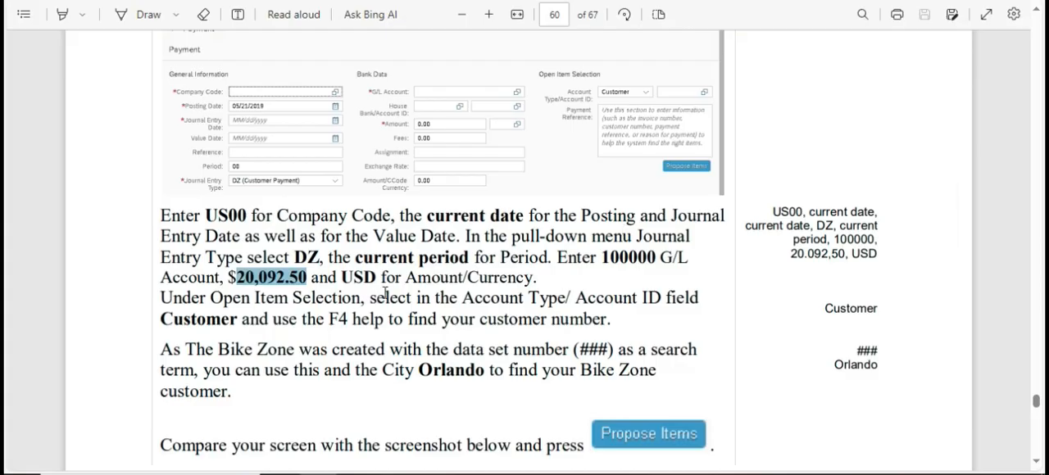
key(alt+Tab)
key(alt+Tab)
key(alt+Tab)
click(946, 98)
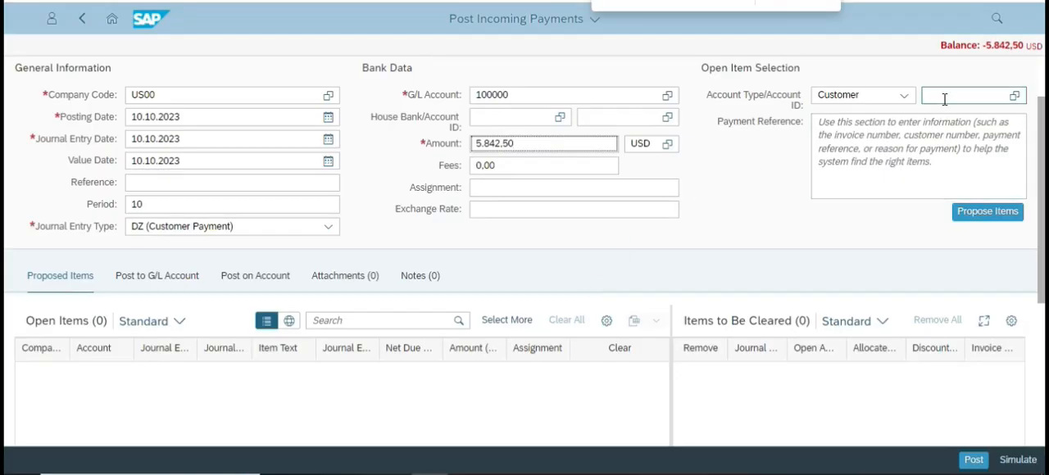
key(Tab)
key(alt+Tab)
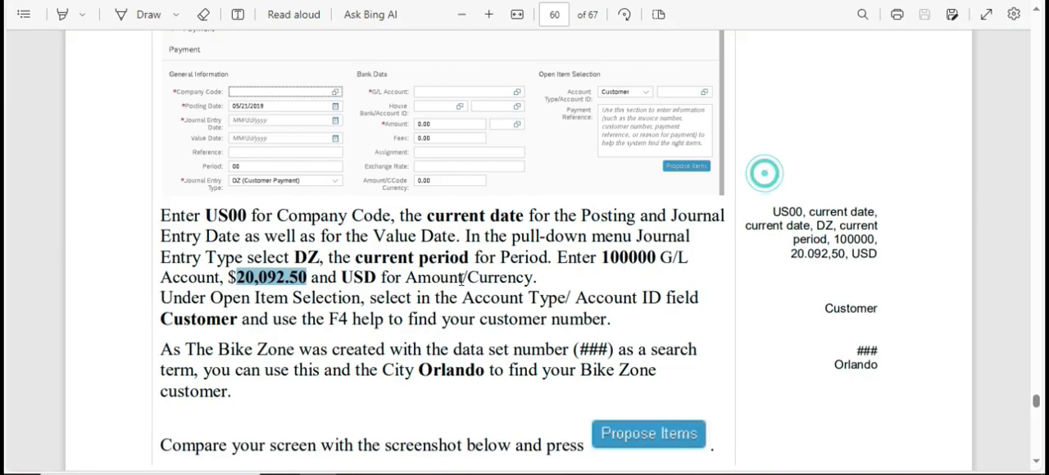
scroll(289, 335, down, 2)
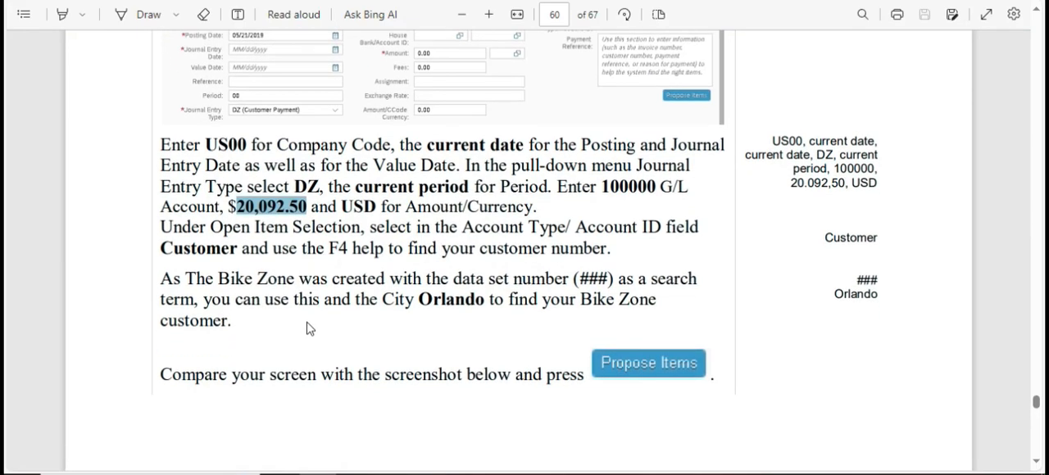
key(alt+Tab)
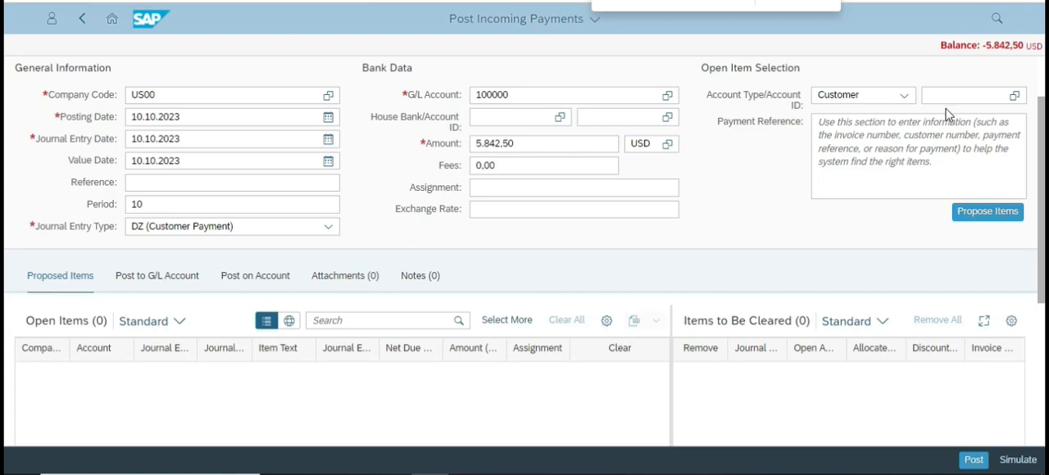
click(944, 98)
text(25009)
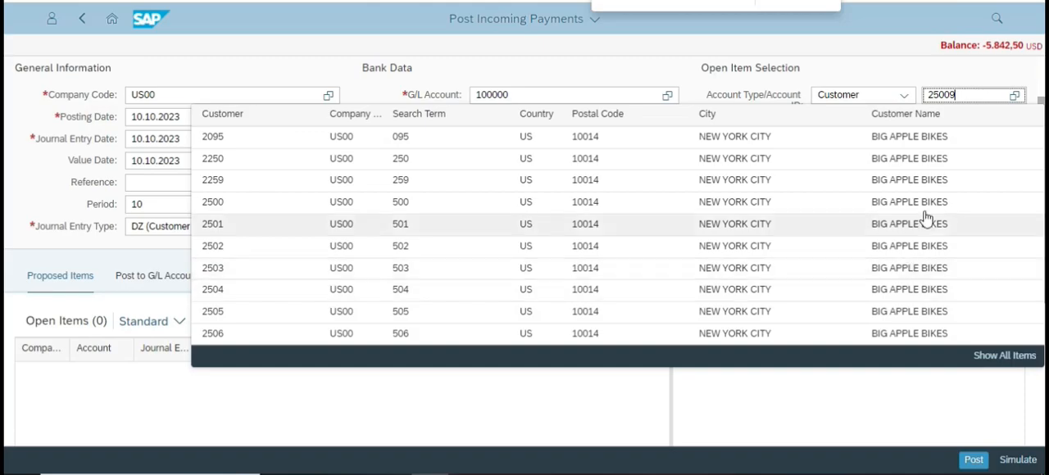
click(995, 357)
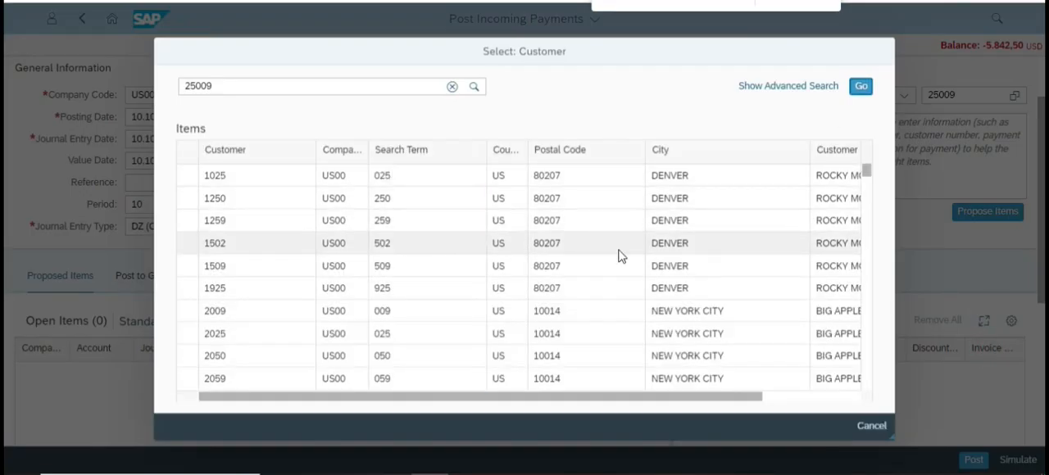
scroll(647, 308, down, 5)
scroll(596, 334, down, 10)
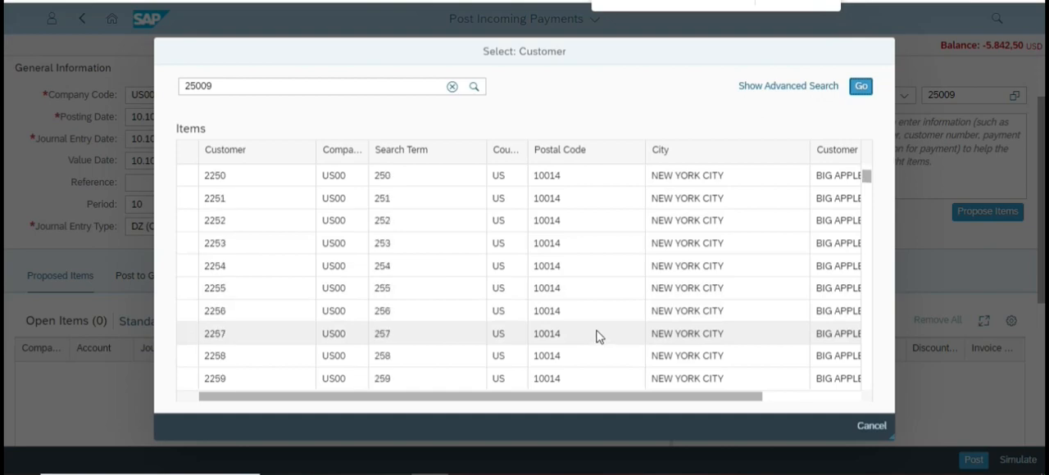
drag(688, 396, 817, 382)
scroll(773, 253, down, 10)
drag(867, 189, 869, 311)
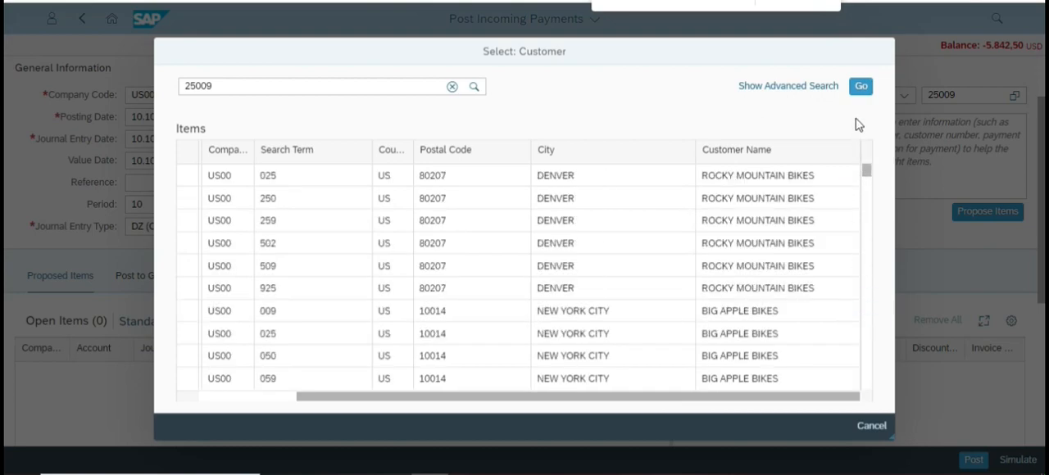
drag(696, 396, 492, 401)
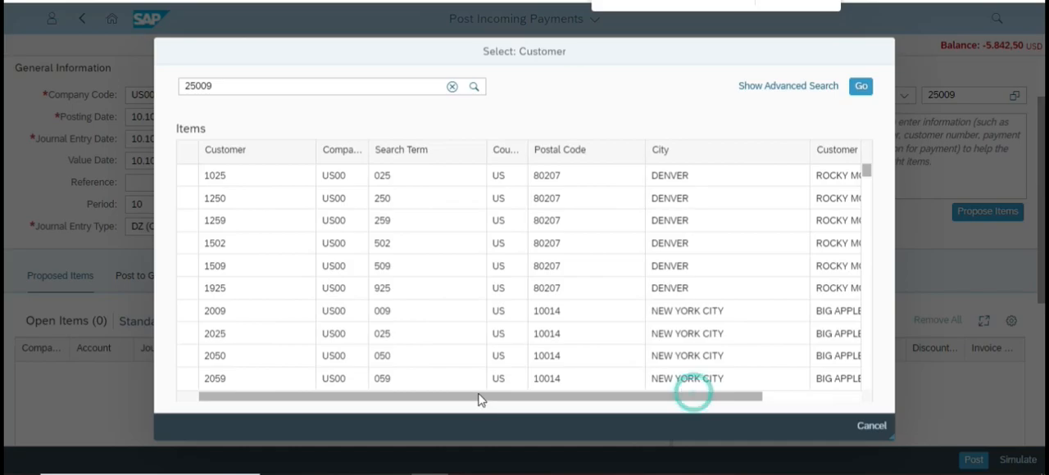
click(872, 426)
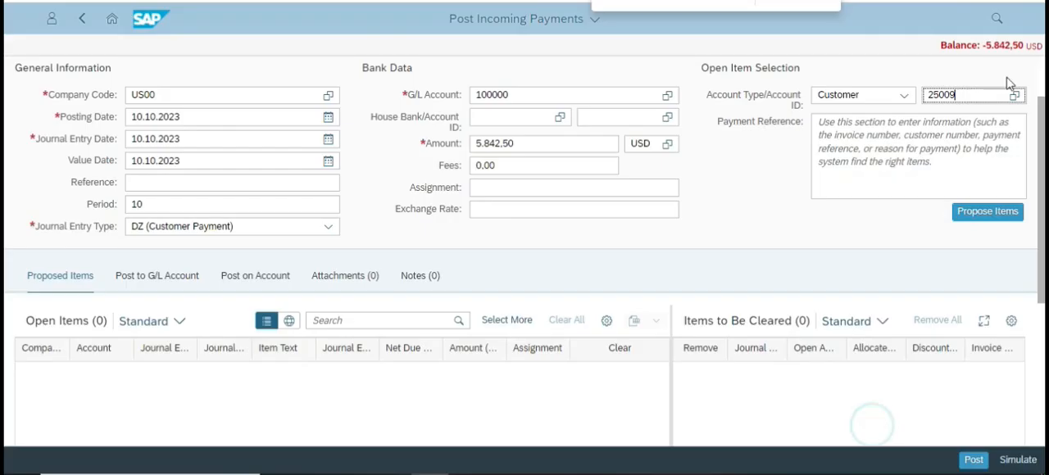
double_click(983, 97)
key(BackSpace)
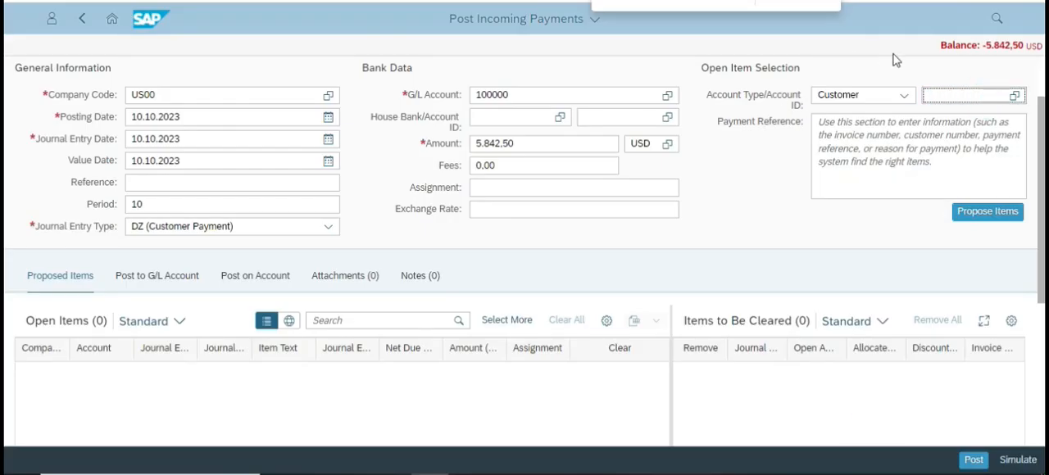
Open the customer selection help for the account ID and clear its leftover general search term.
click(1015, 96)
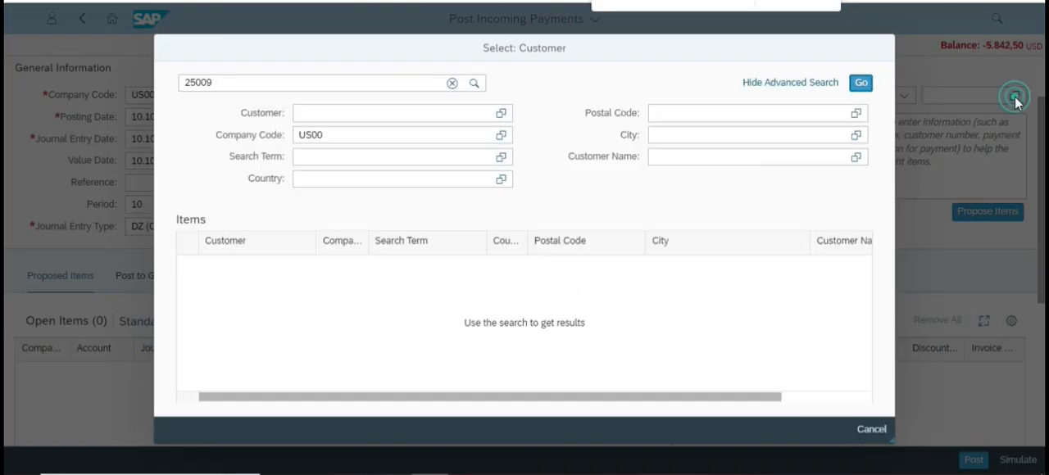
click(372, 113)
click(244, 81)
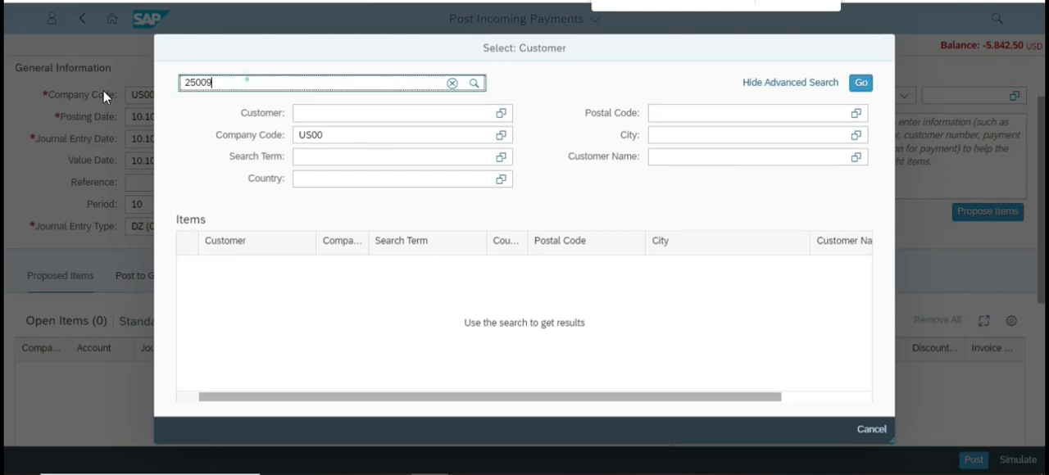
key(BackSpace)
key(BackSpace)
key(BackSpace)
key(BackSpace)
key(BackSpace)
Search company code US00 by customer number and choose Dahon-Tern Folding Bikes as the account for open item selection.
click(370, 115)
text(20)
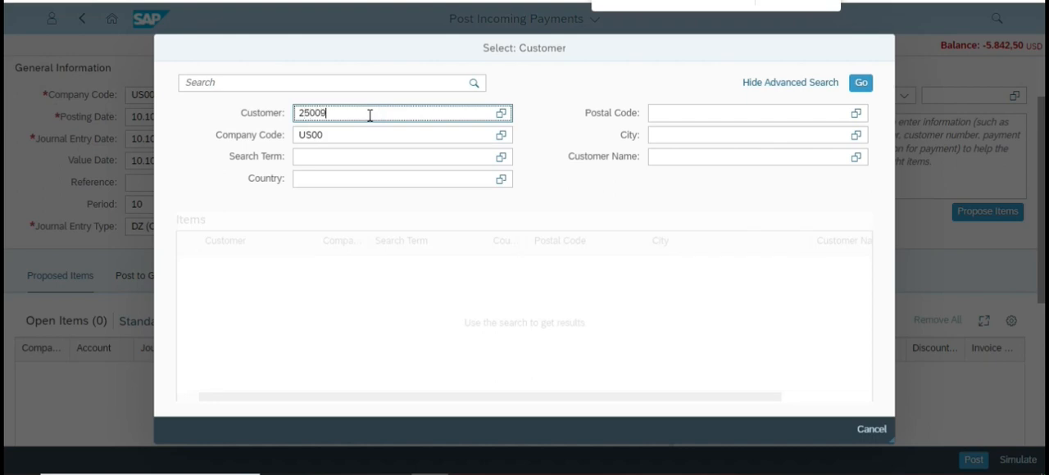
key(Return)
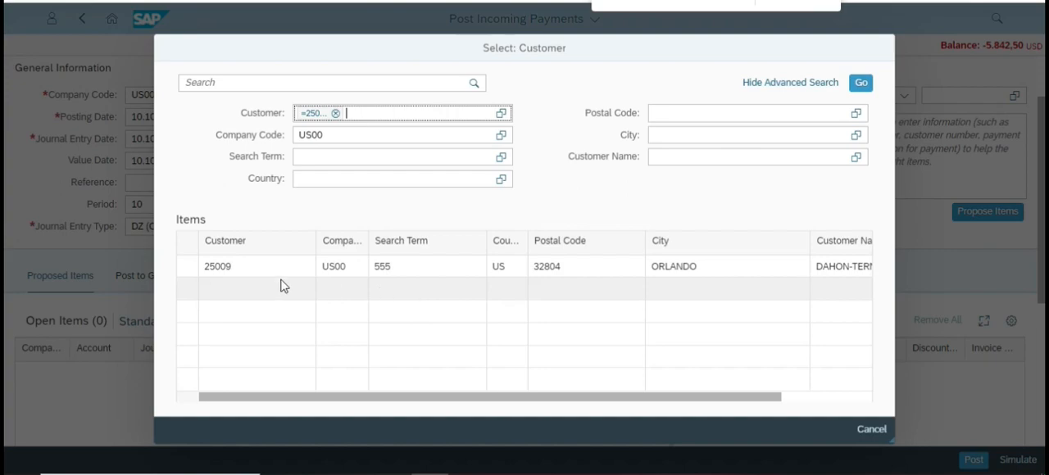
drag(651, 398, 764, 386)
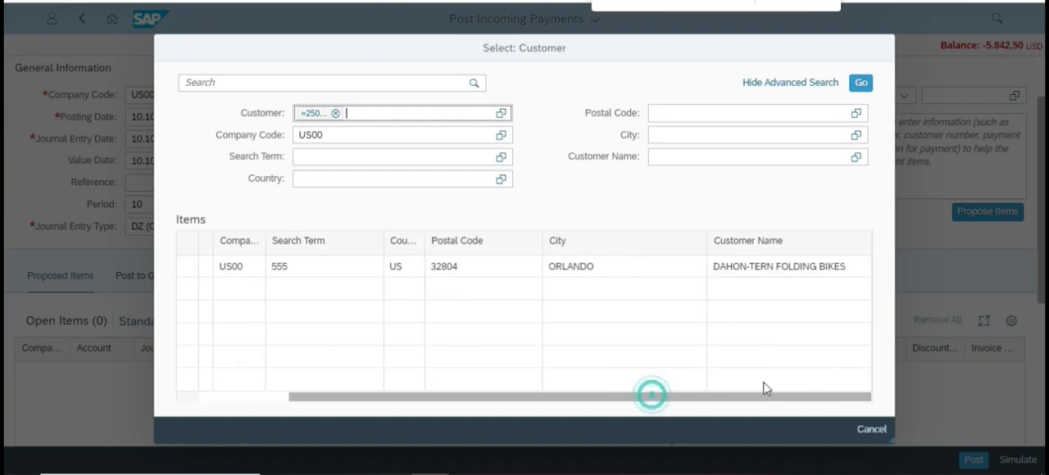
click(714, 266)
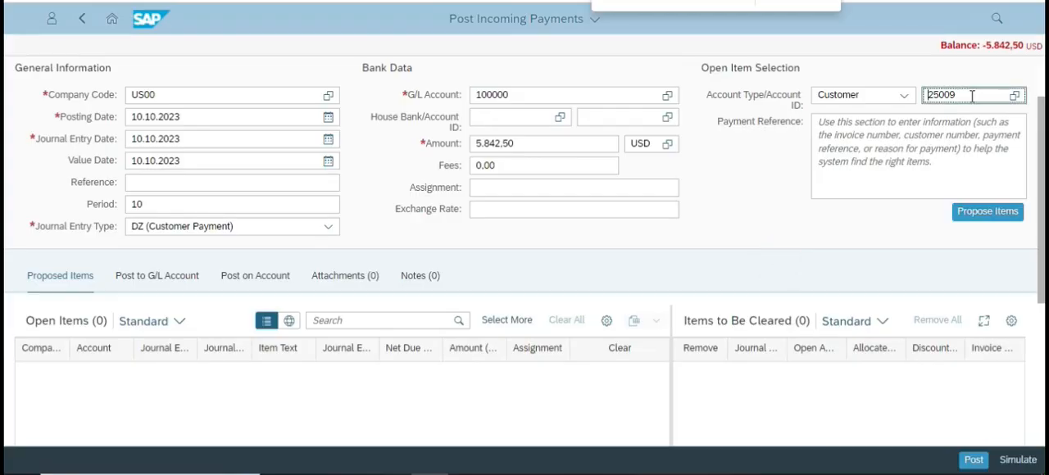
click(733, 212)
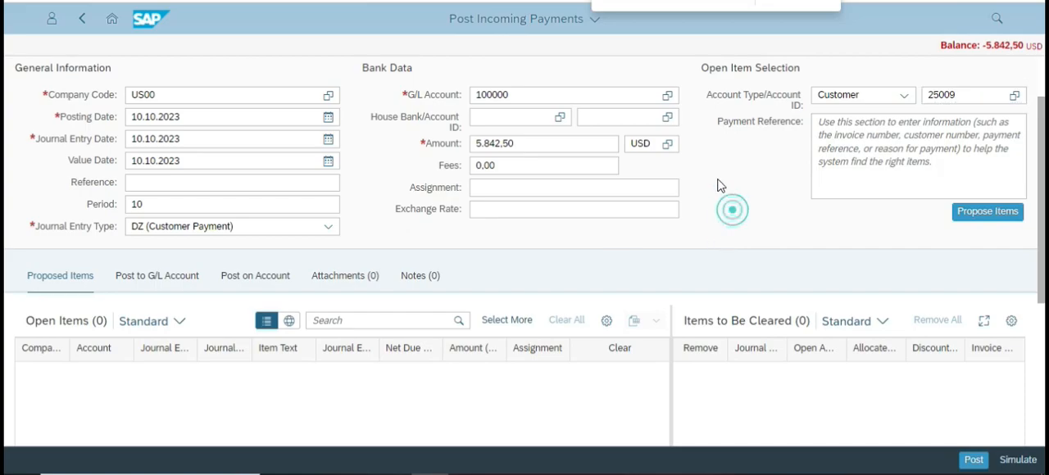
click(630, 212)
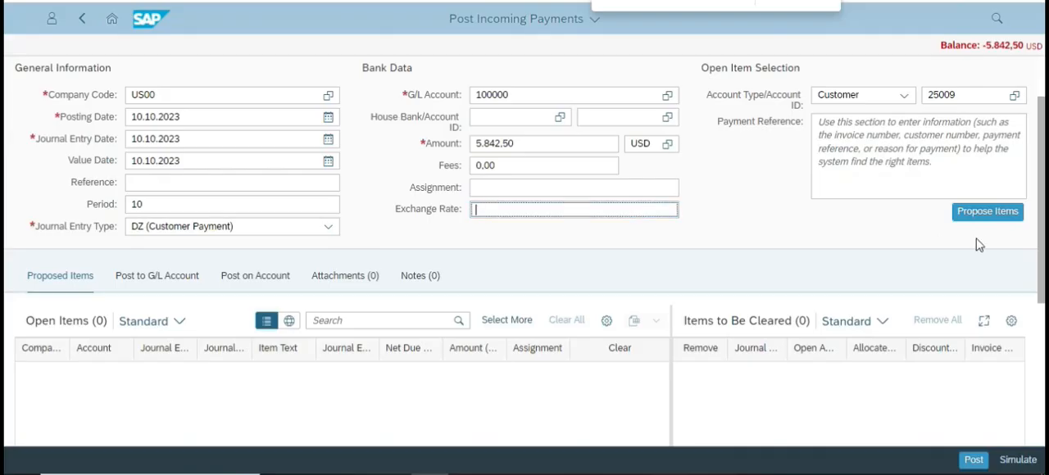
Propose the customer's open items, assign the invoice item for clearing and check the payment balance.
click(977, 214)
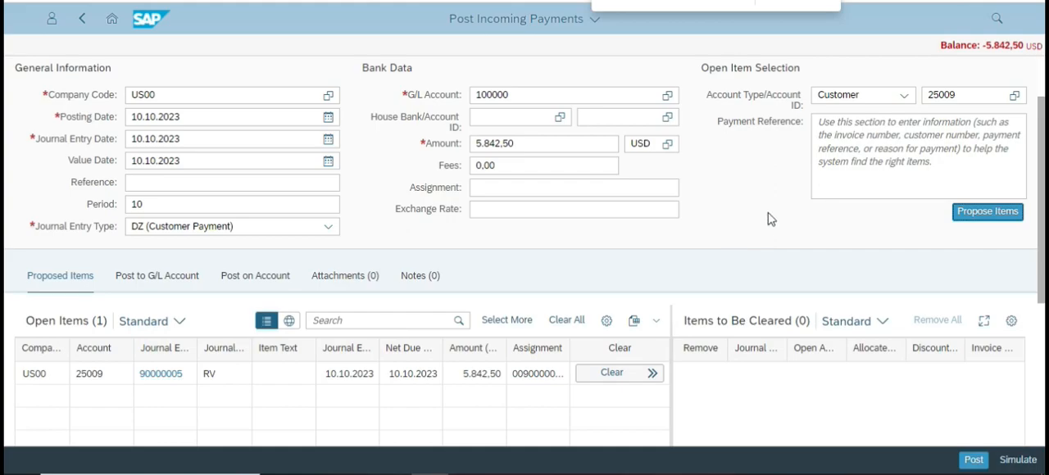
click(611, 375)
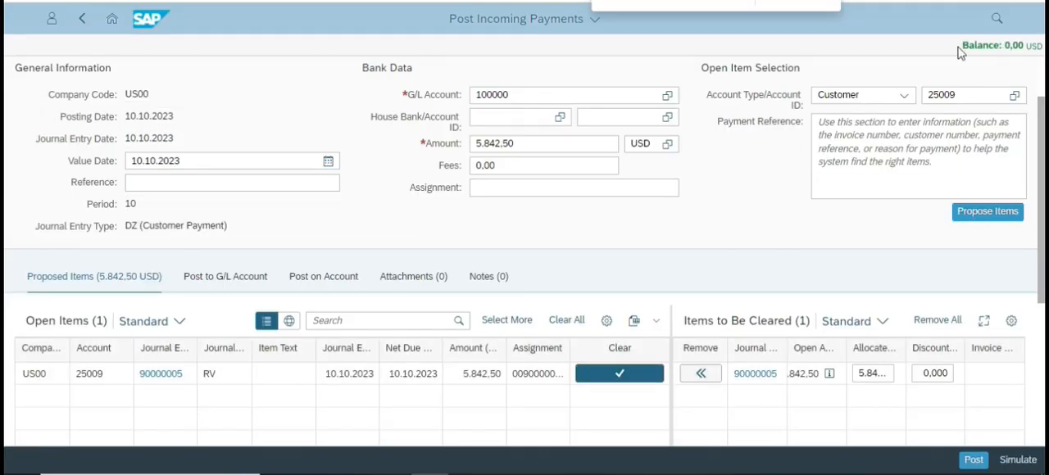
drag(957, 46, 1045, 49)
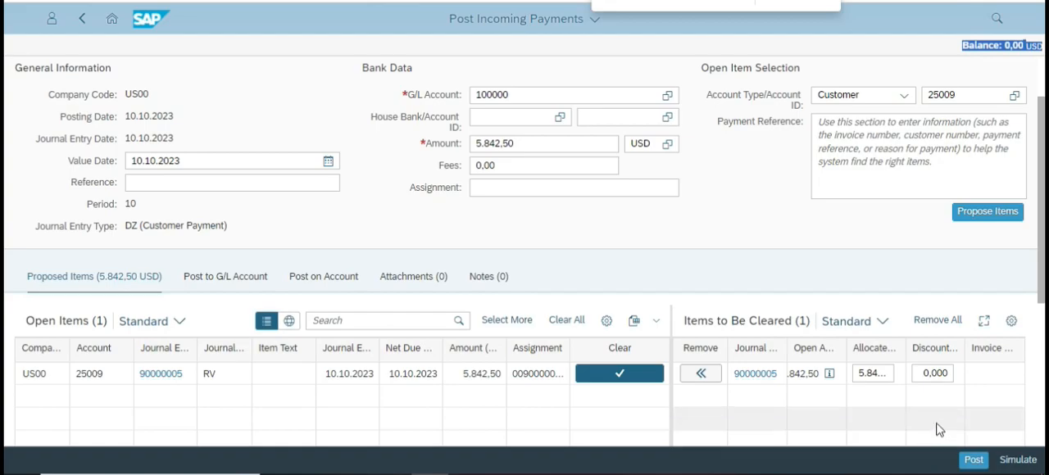
Review the case study's clearing and posting instructions and post the incoming payment.
key(alt+Tab)
scroll(563, 298, down, 10)
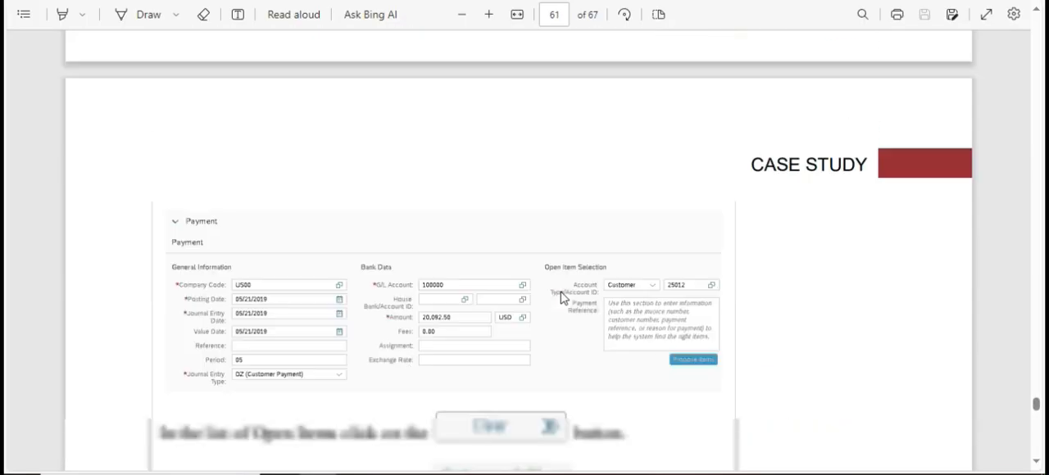
scroll(563, 297, up, 1)
scroll(563, 297, down, 3)
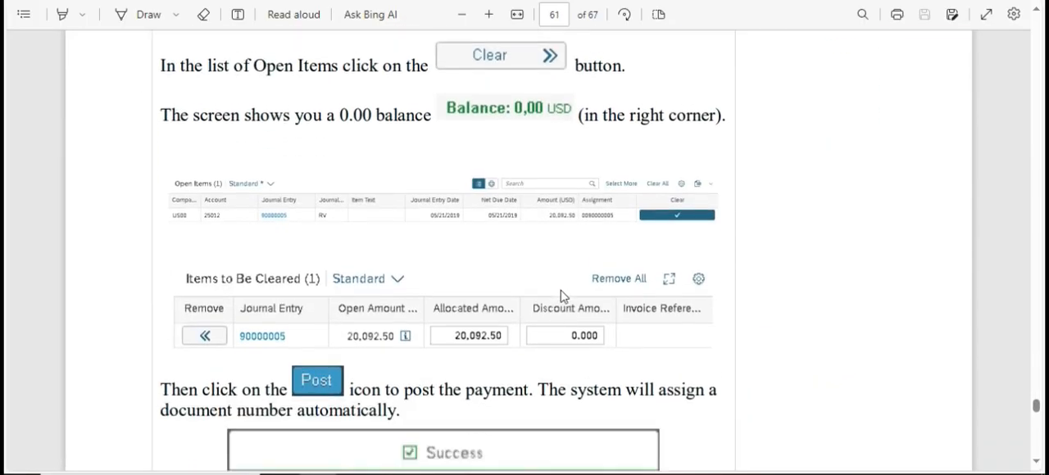
scroll(563, 297, down, 2)
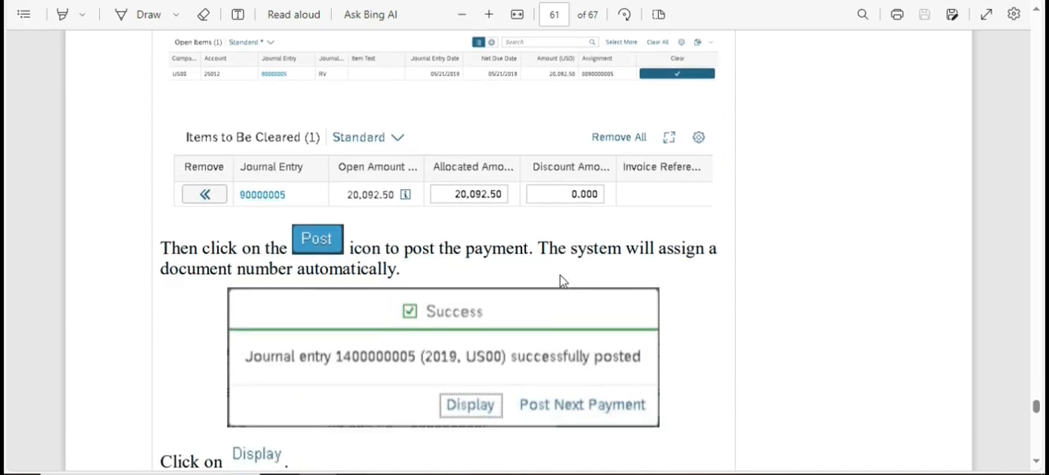
scroll(687, 288, down, 2)
key(alt+Tab)
click(980, 462)
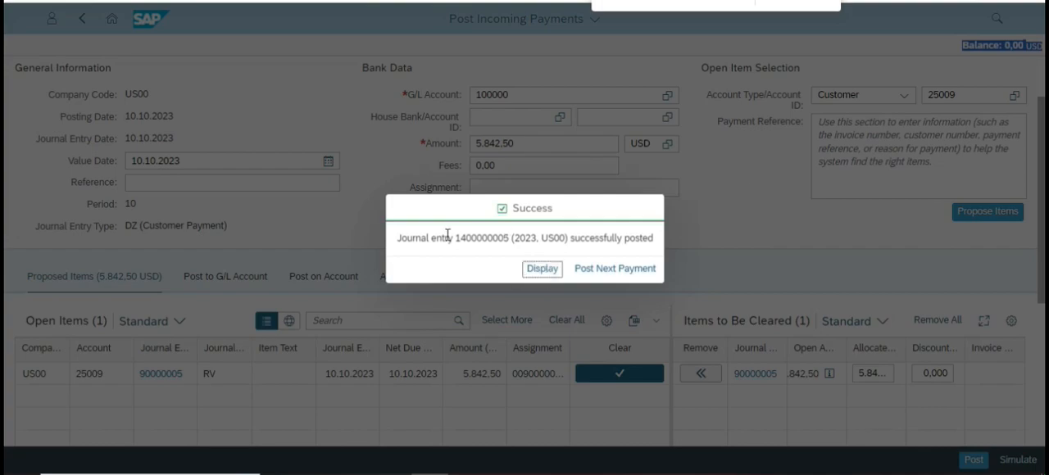
Highlight the posted journal entry number in the success message and display the journal entry.
drag(463, 238, 613, 237)
click(564, 236)
click(543, 270)
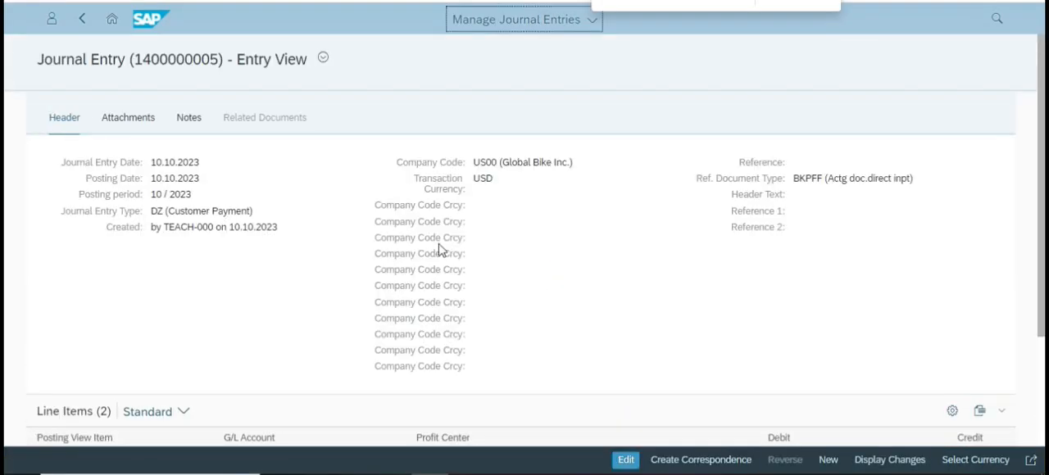
Review the journal entry's header and line items and compare them with the case study's example screens.
scroll(647, 234, down, 5)
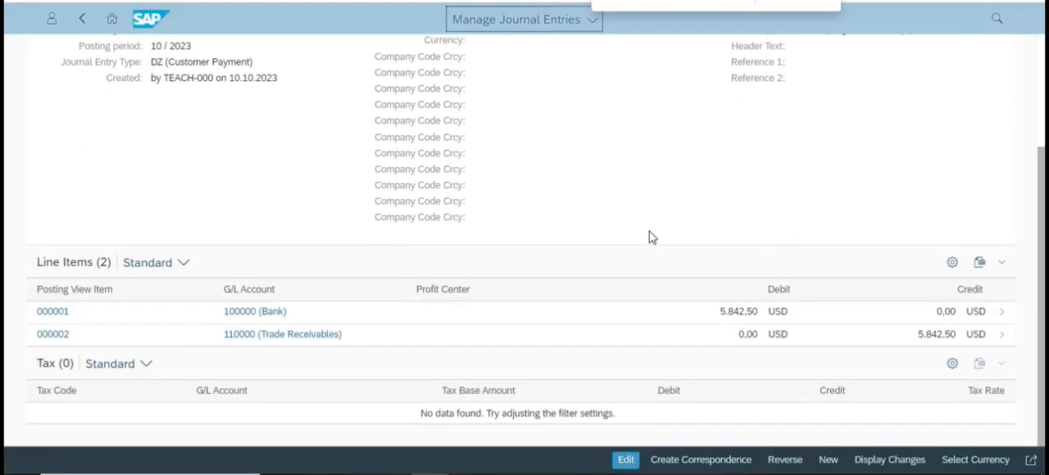
scroll(394, 391, up, 5)
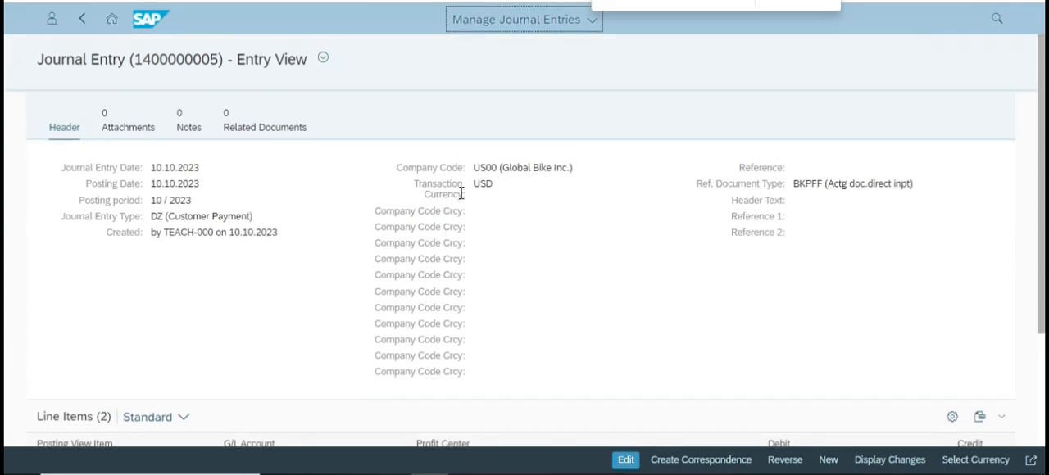
key(alt+Tab)
scroll(515, 315, down, 3)
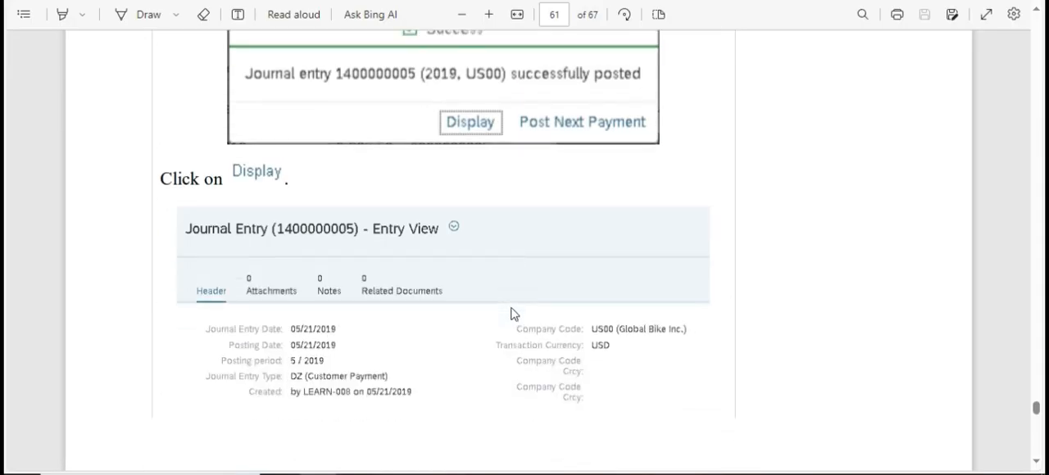
scroll(510, 314, down, 10)
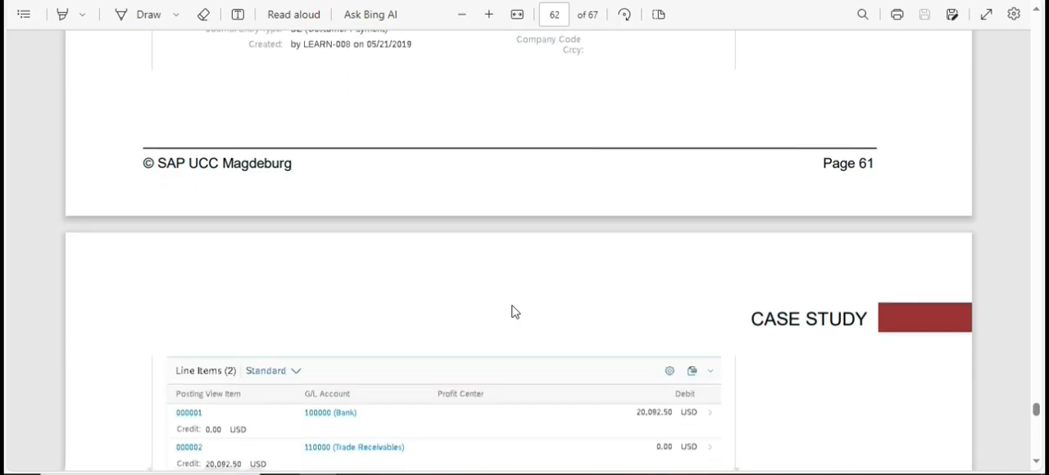
scroll(517, 312, down, 5)
key(alt+Tab)
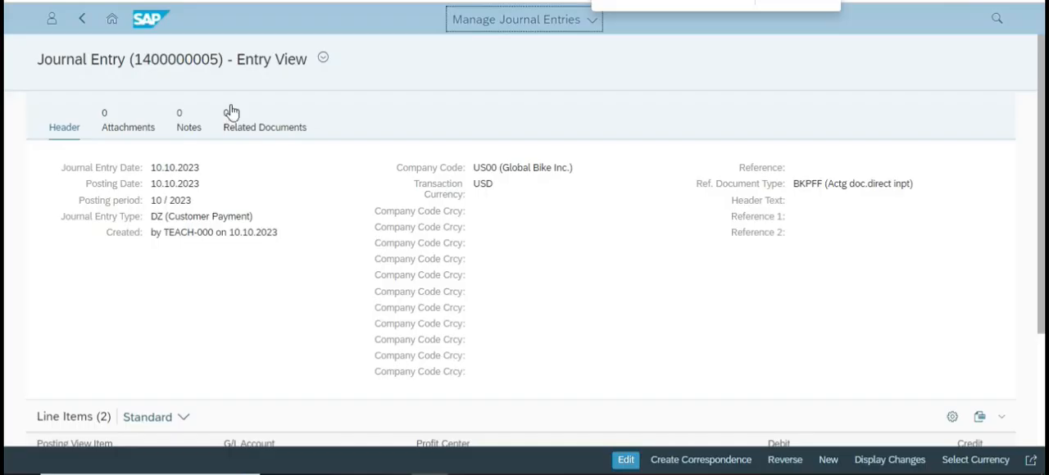
Return to the SAP home page and read the case study's instructions for displaying the document flow.
click(111, 18)
key(alt+Tab)
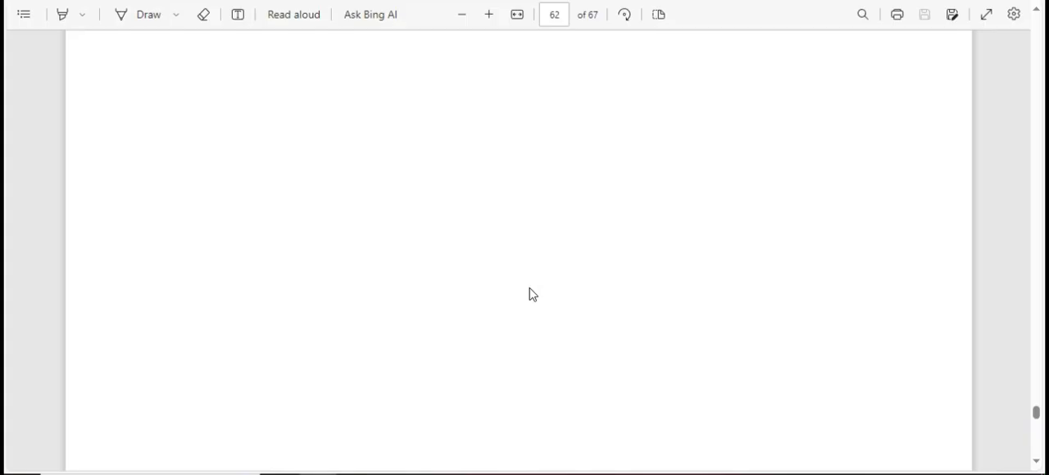
key(alt+Tab)
key(alt+Tab)
scroll(481, 230, down, 10)
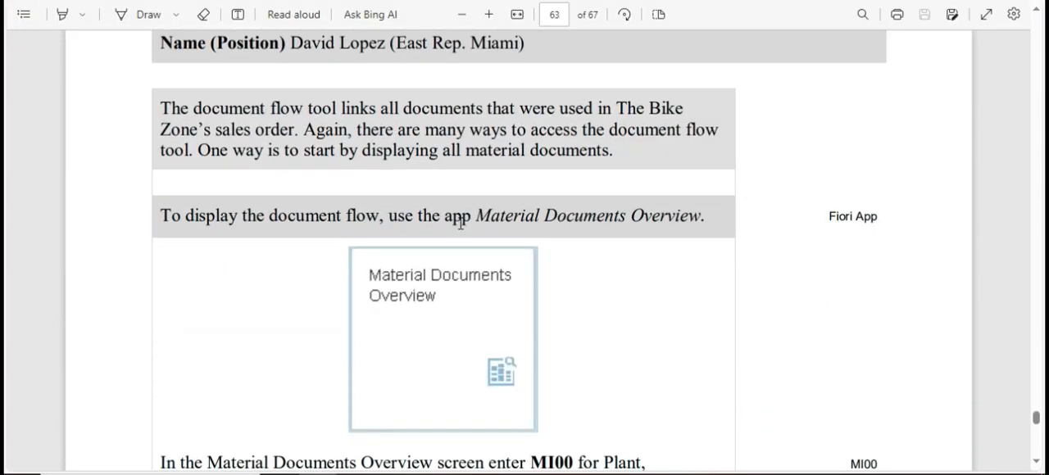
key(alt+Tab)
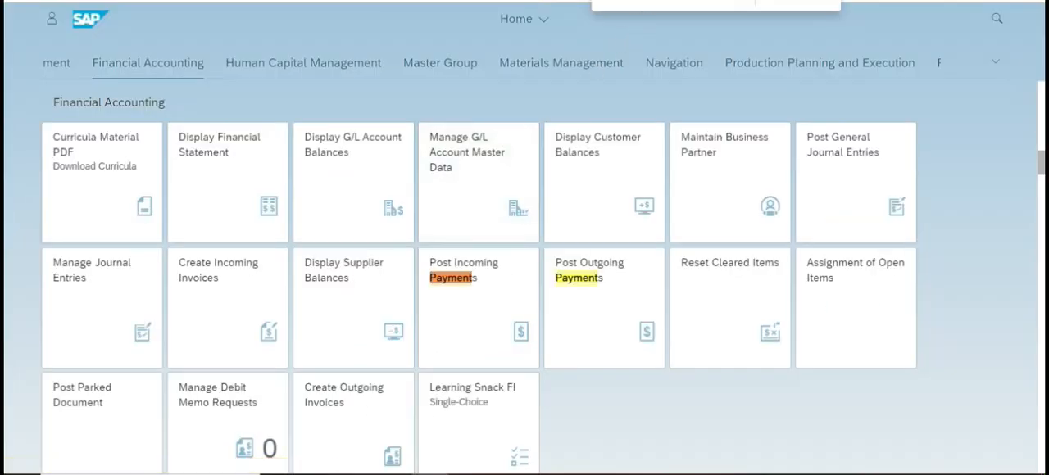
Search the home page for "Overvie" and open the Material Documents Overview app.
key(ctrl+f)
key(BackSpace)
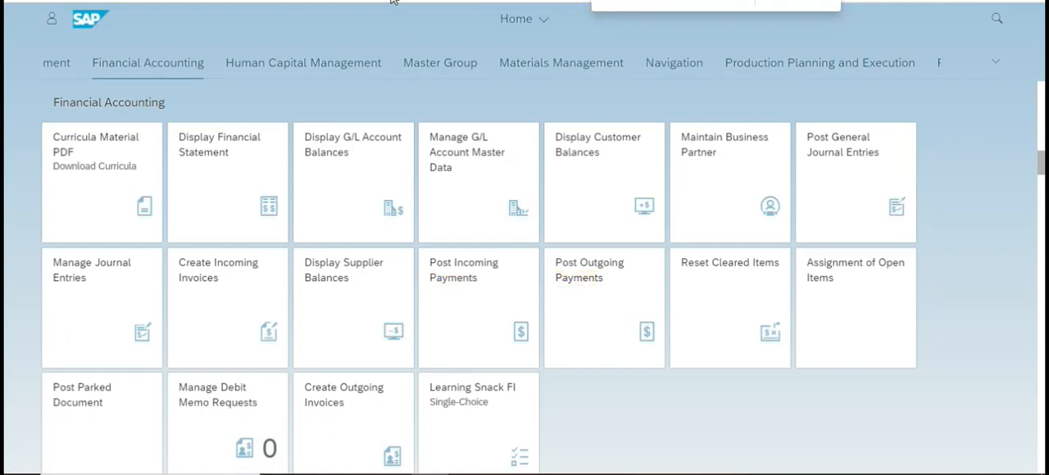
text(Overvie)
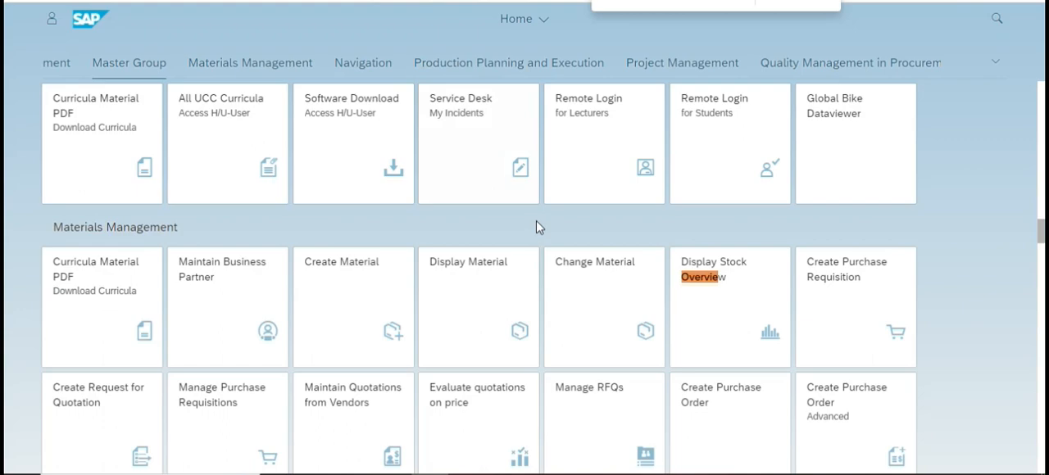
key(Return)
key(Return)
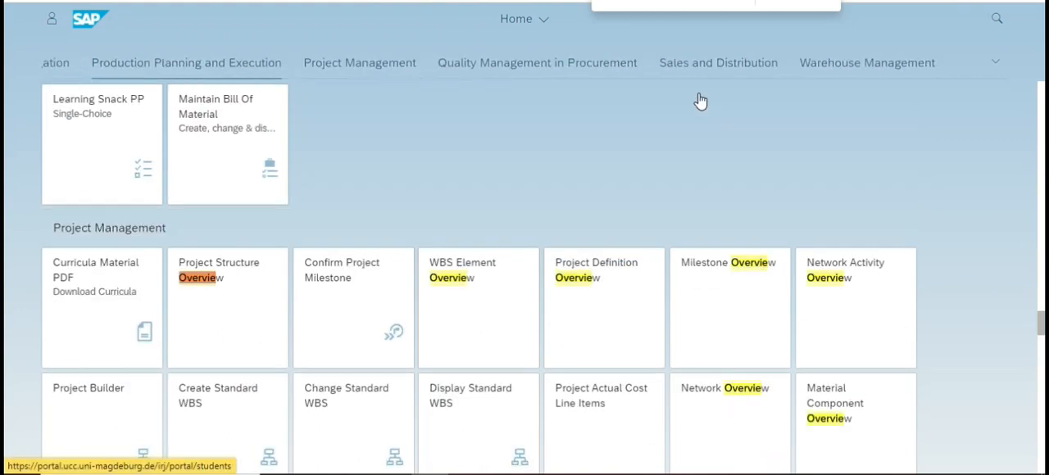
key(shift+Return)
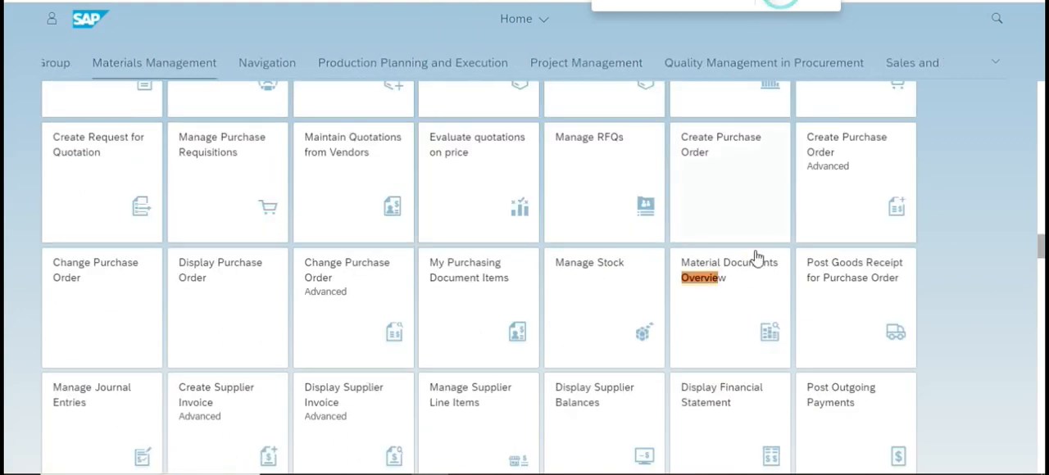
click(741, 271)
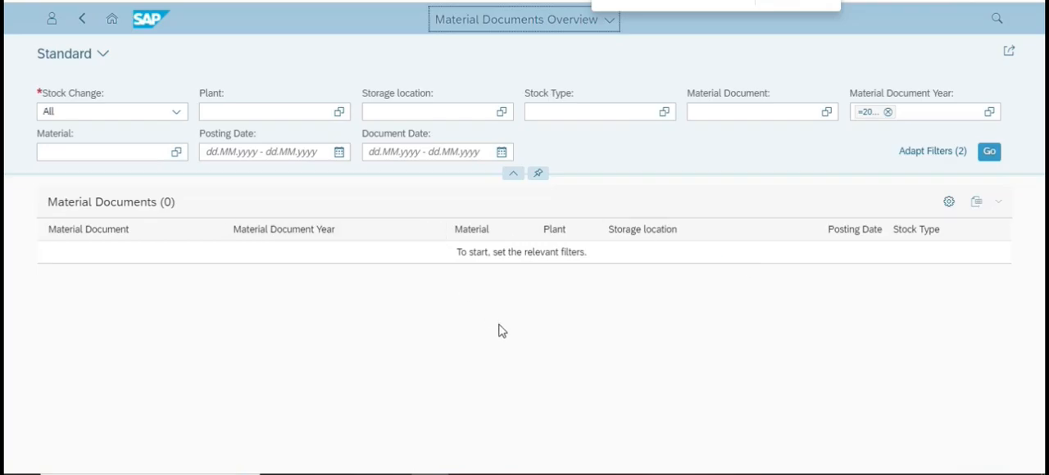
Check the case study's filter example, set the posting date range to 10.10.2023 - 10.10.2023 and remove the material document year filter.
key(alt+Tab)
scroll(441, 301, down, 6)
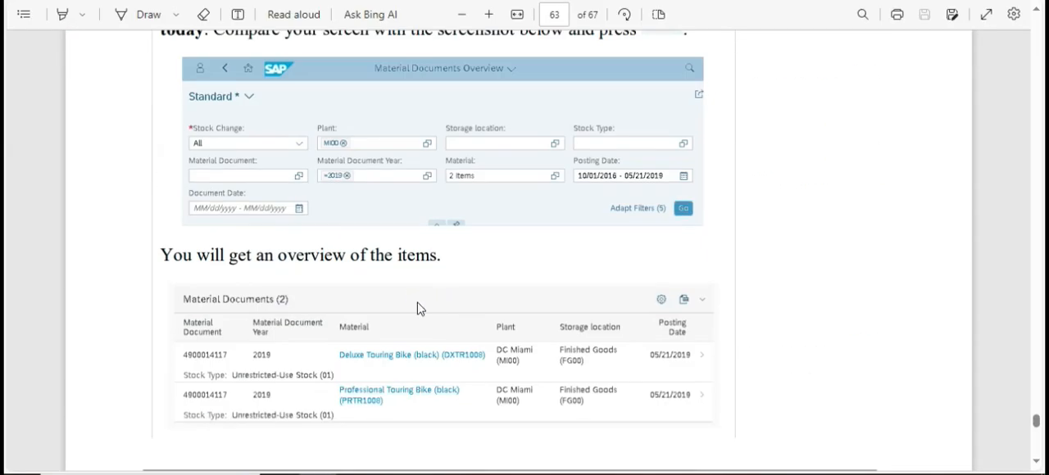
scroll(432, 295, down, 2)
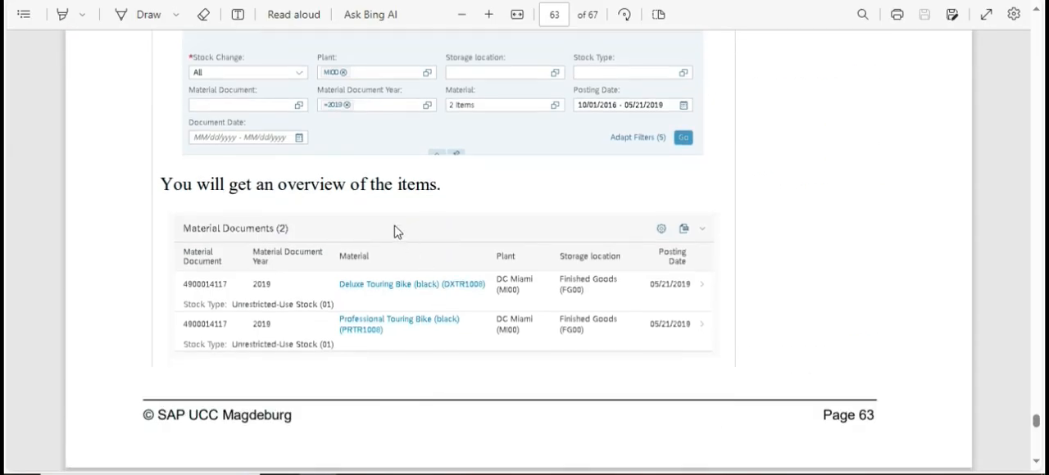
key(alt+Tab)
click(337, 153)
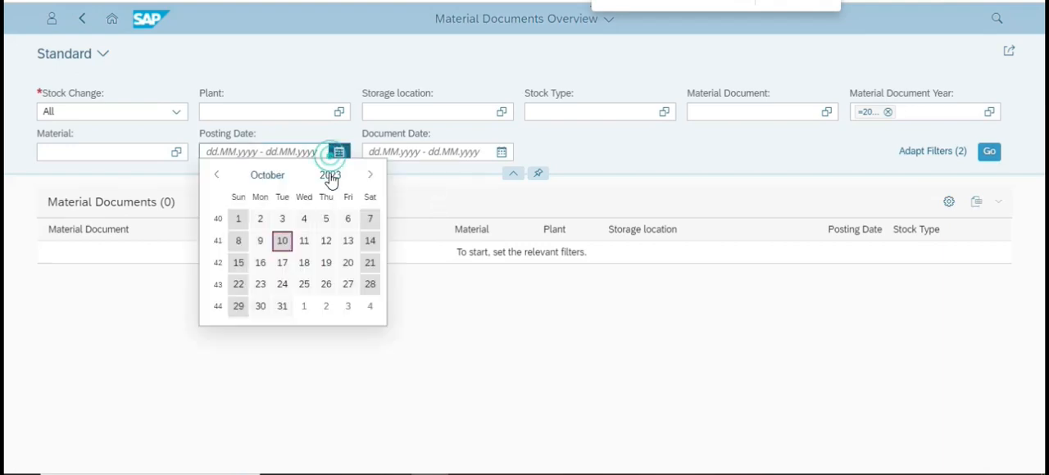
double_click(282, 241)
click(377, 324)
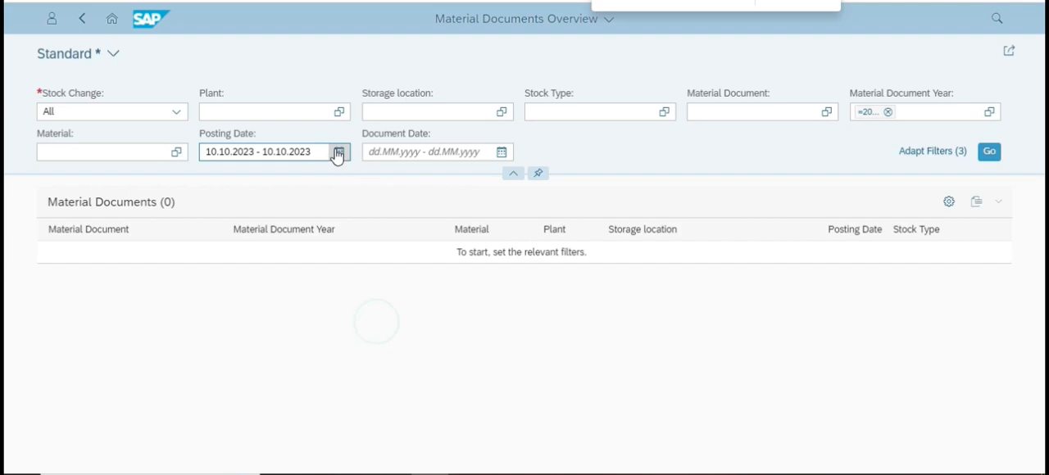
click(888, 111)
Try to search with DXTR1005 as the material document, and clear that entry.
click(765, 111)
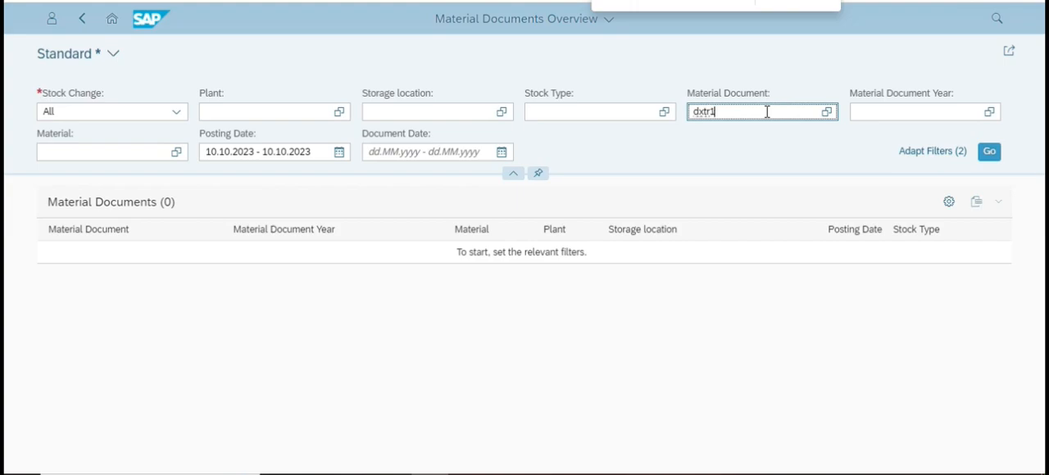
text(dxtr1005)
key(Return)
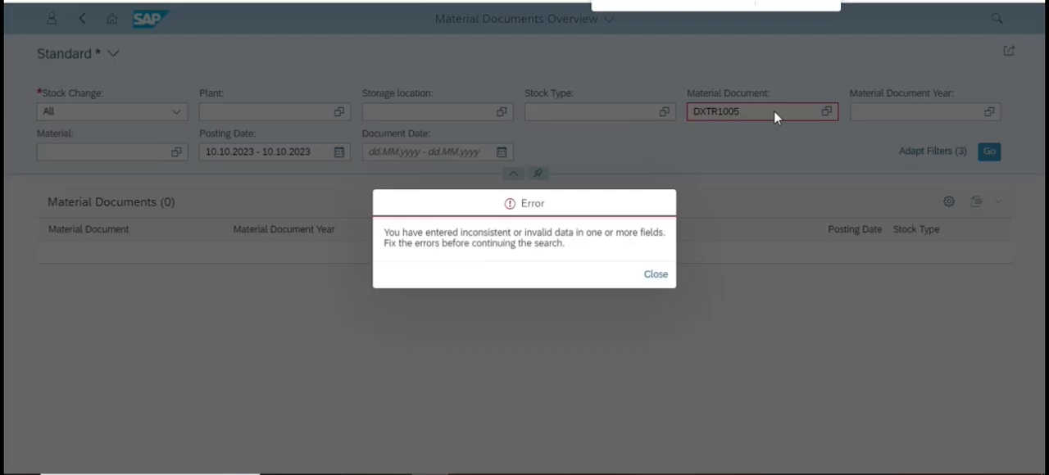
click(655, 275)
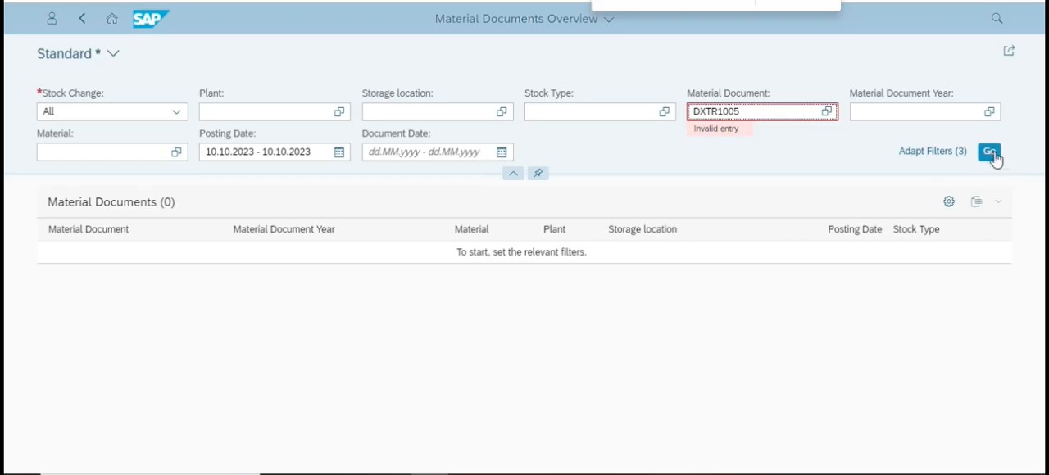
click(991, 153)
click(658, 275)
click(781, 112)
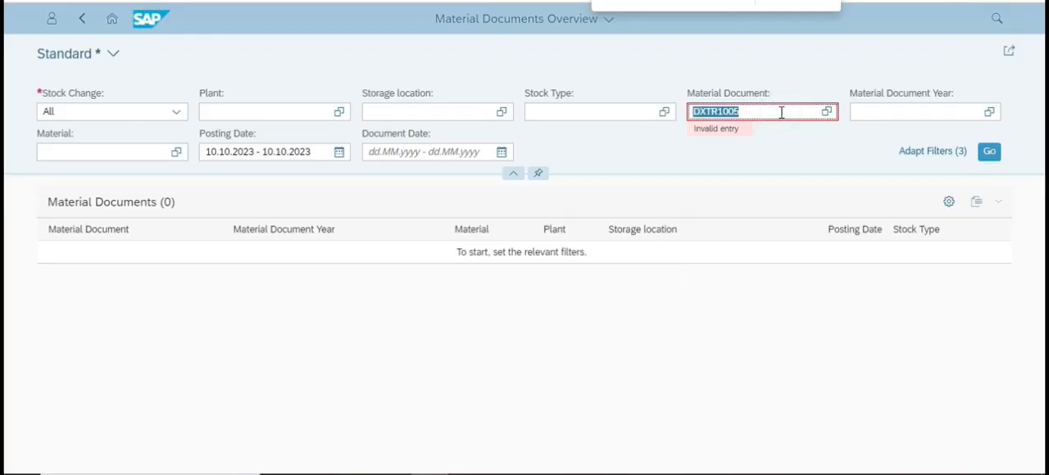
key(BackSpace)
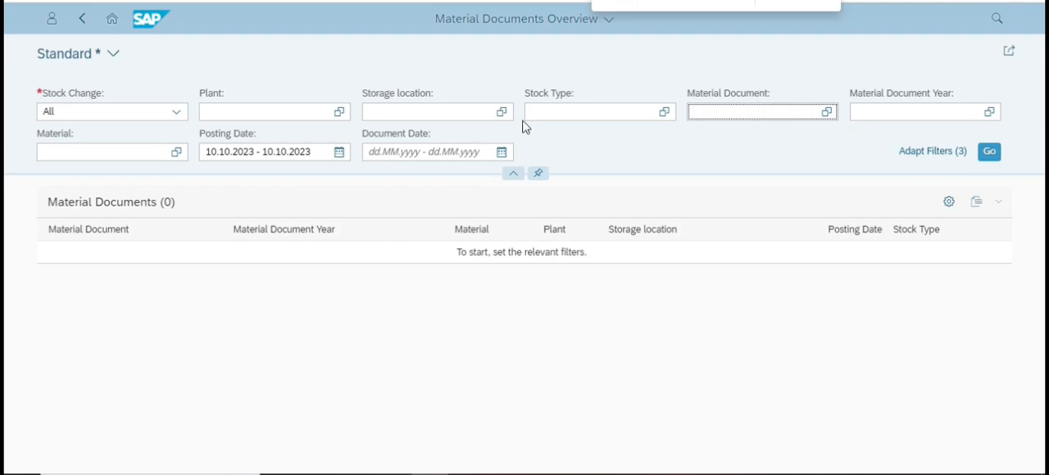
Filter the material documents by material DXTR1005 and run the search.
click(159, 154)
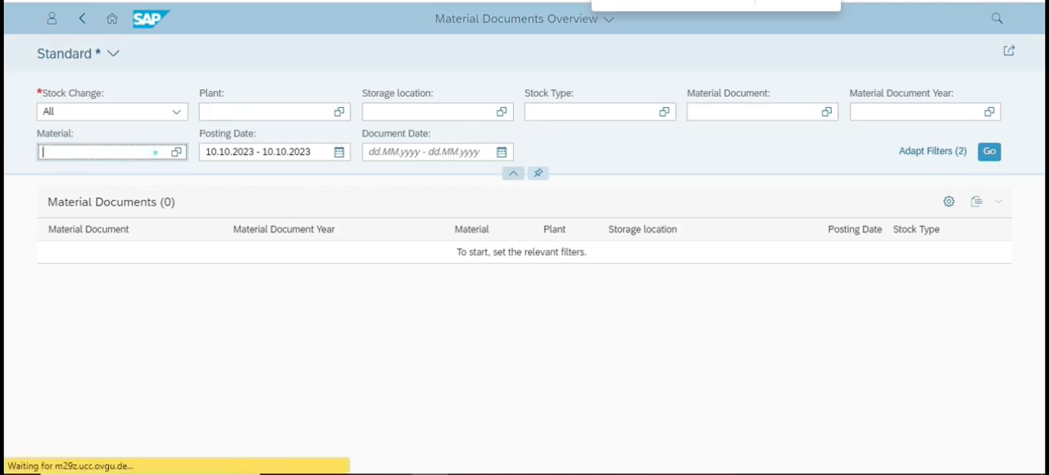
text(dxtr1005)
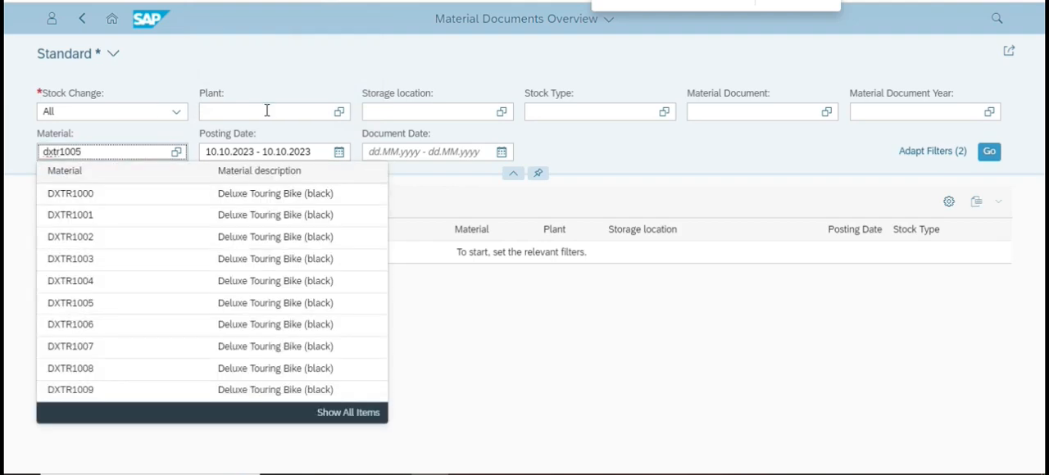
key(Return)
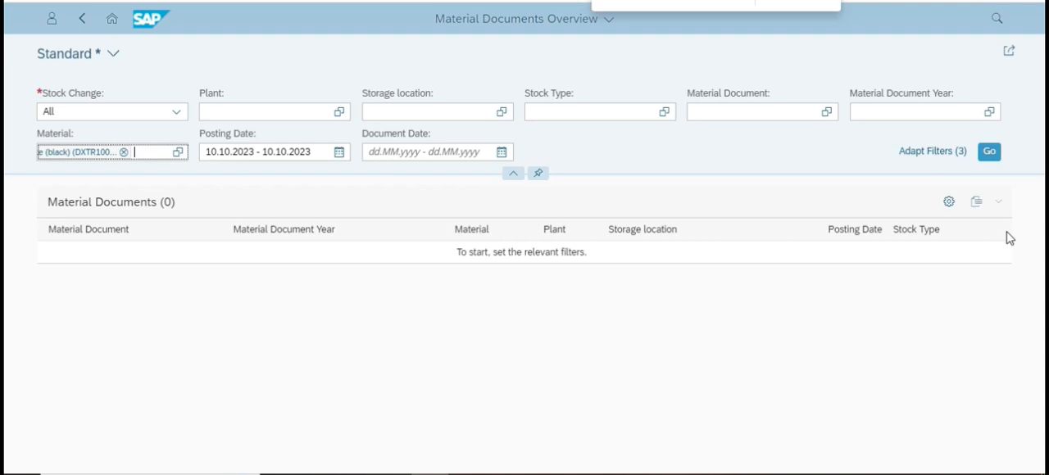
click(995, 159)
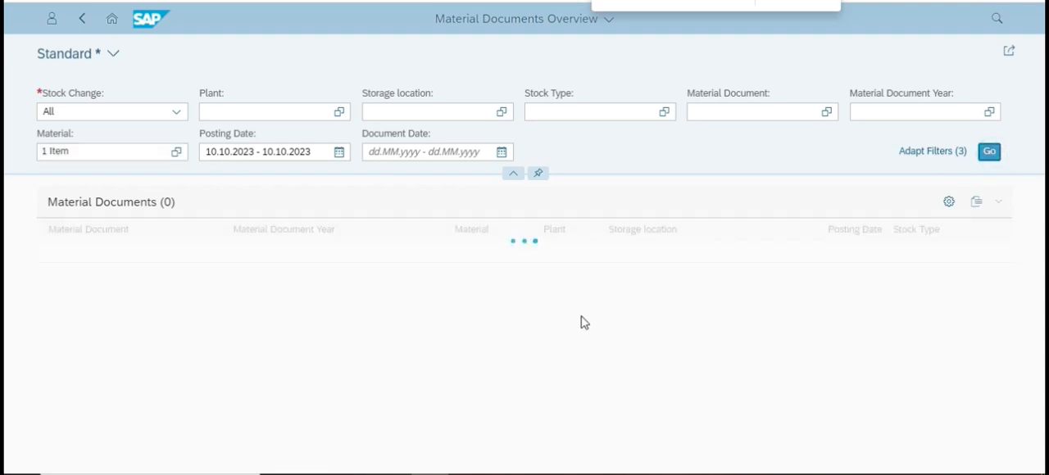
Open the Deluxe Touring Bike's material document from the results and show its process flow.
click(419, 280)
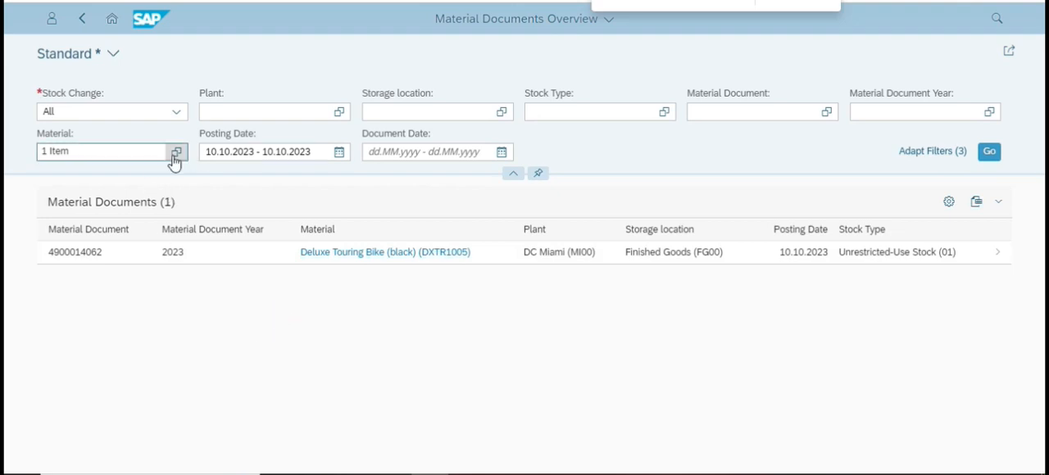
click(292, 252)
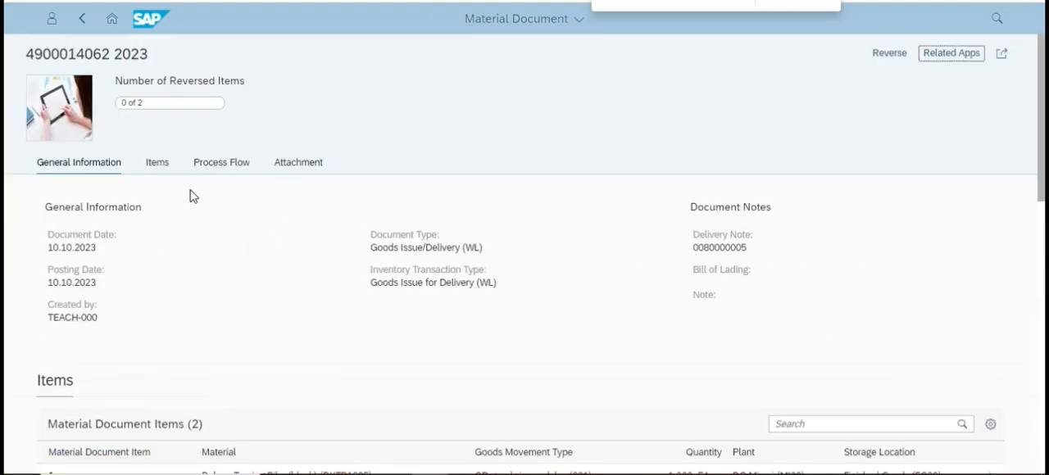
click(215, 164)
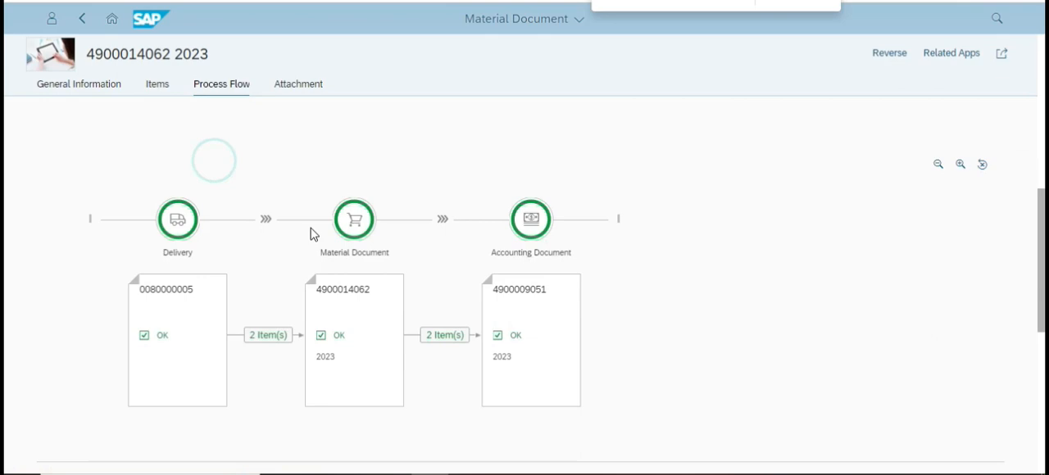